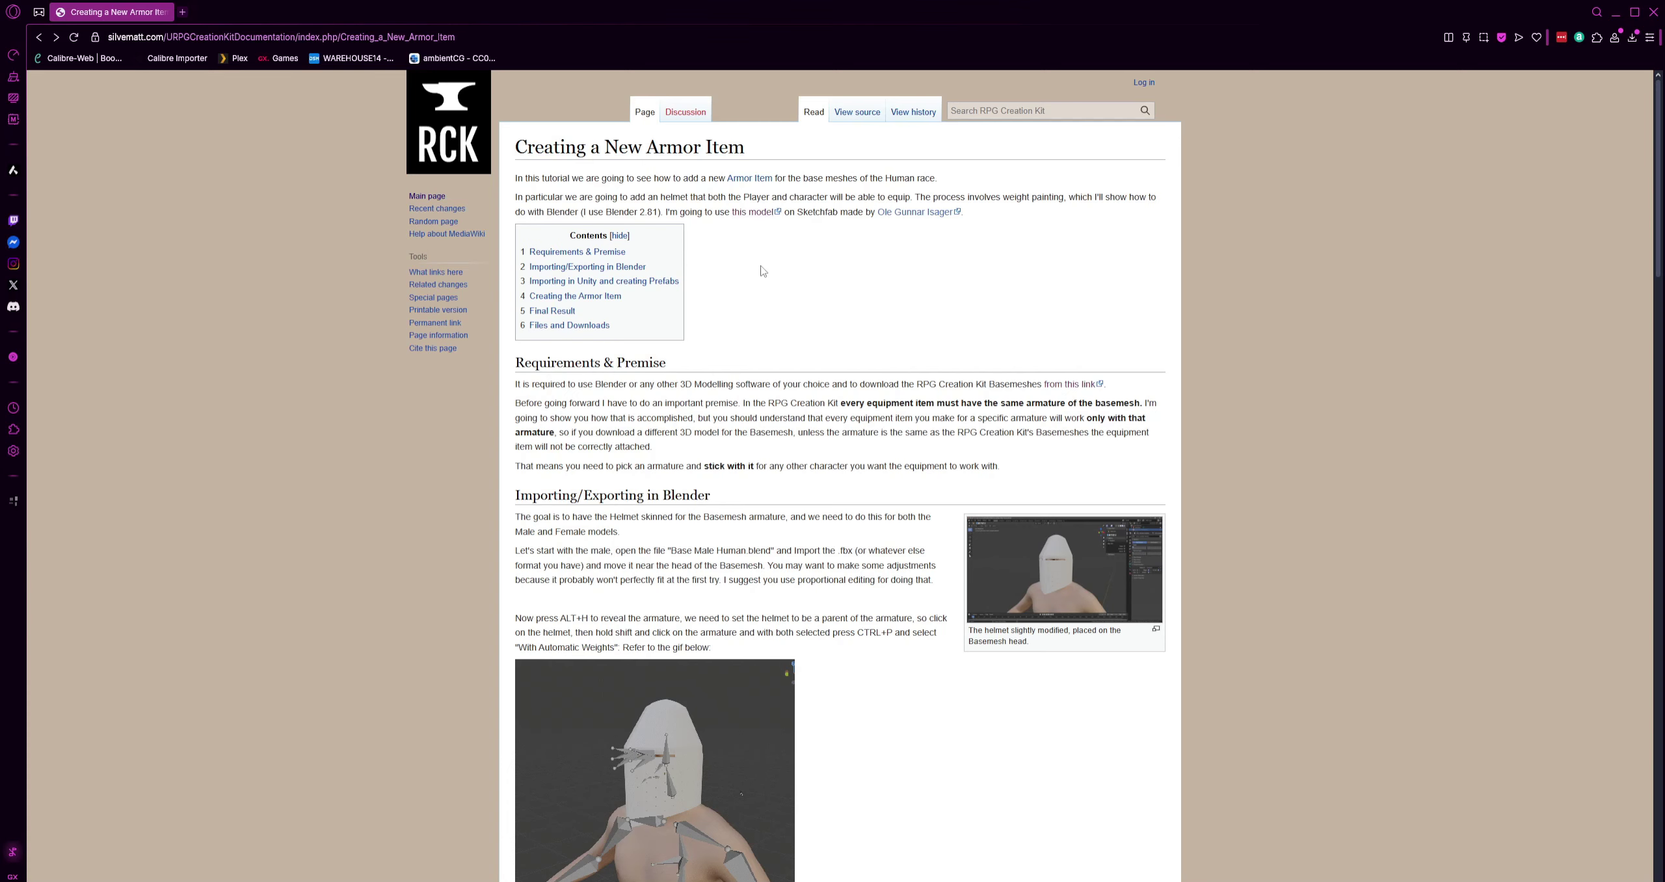
# Skim the start of the armor item tutorial and switch to the Base Male Human file in Blender.
pyautogui.scroll(-1, 780, 304)
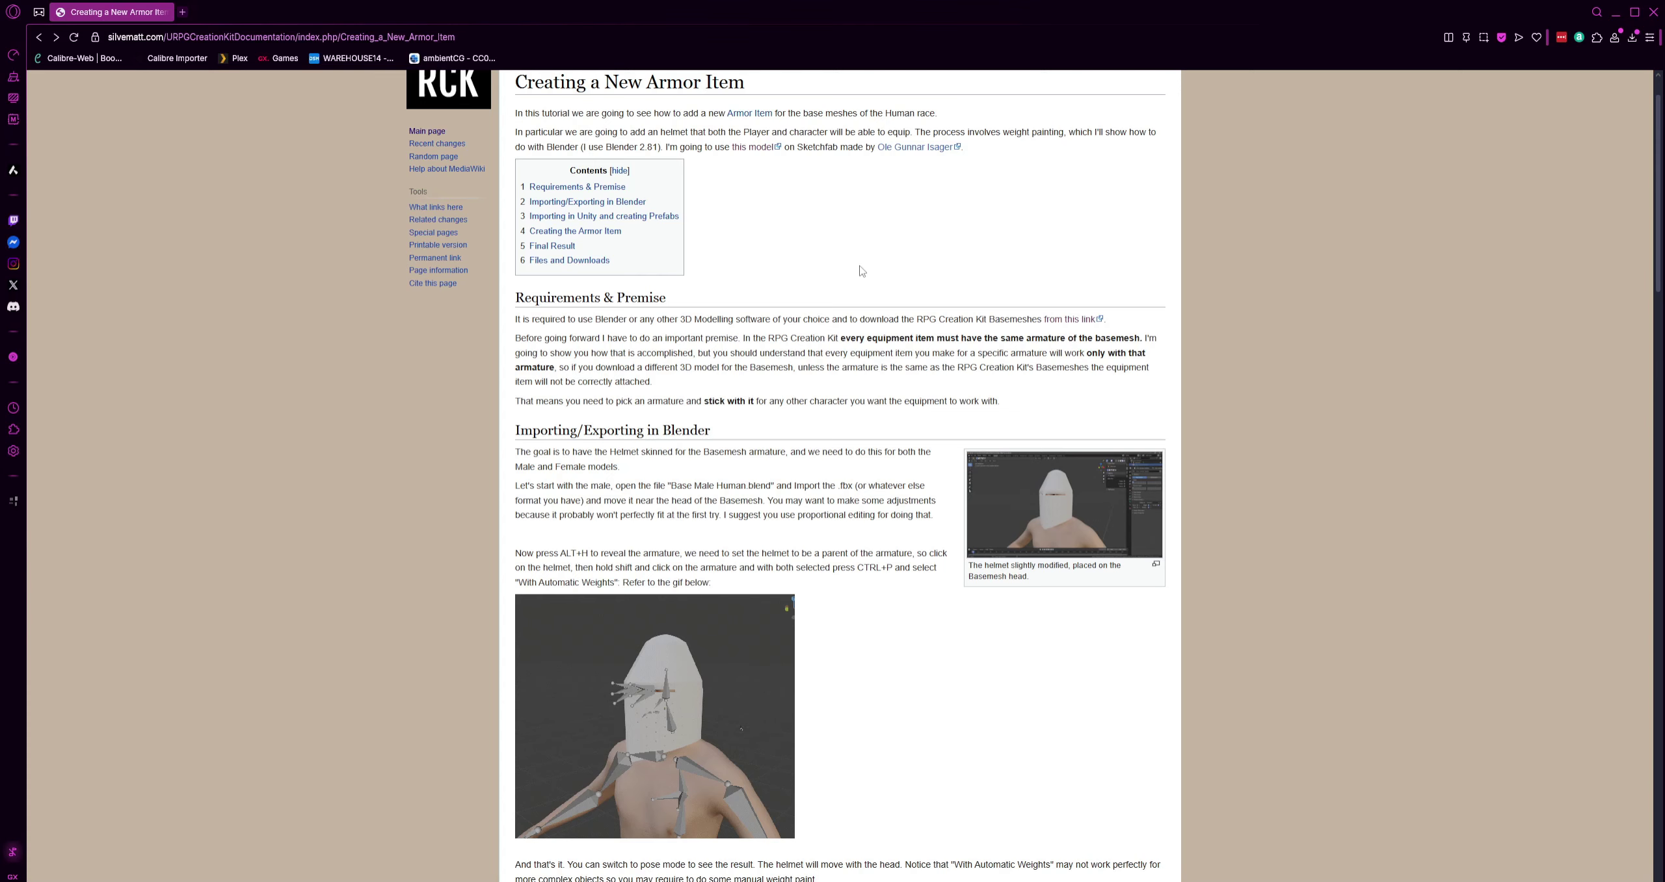
pyautogui.scroll(1, 862, 271)
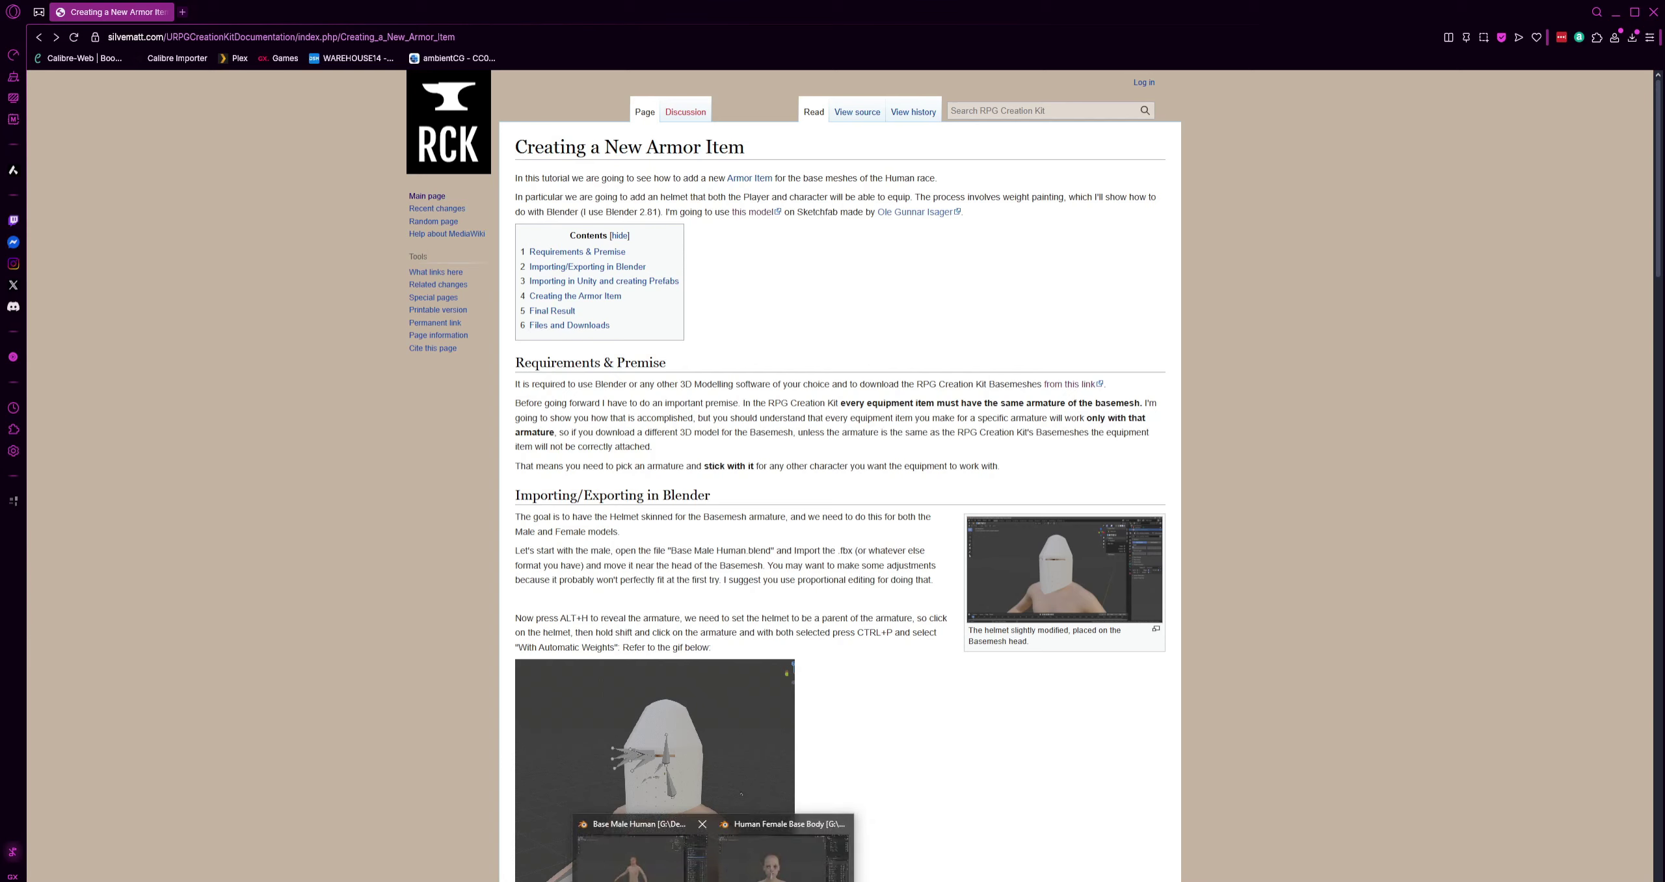
pyautogui.click(662, 875)
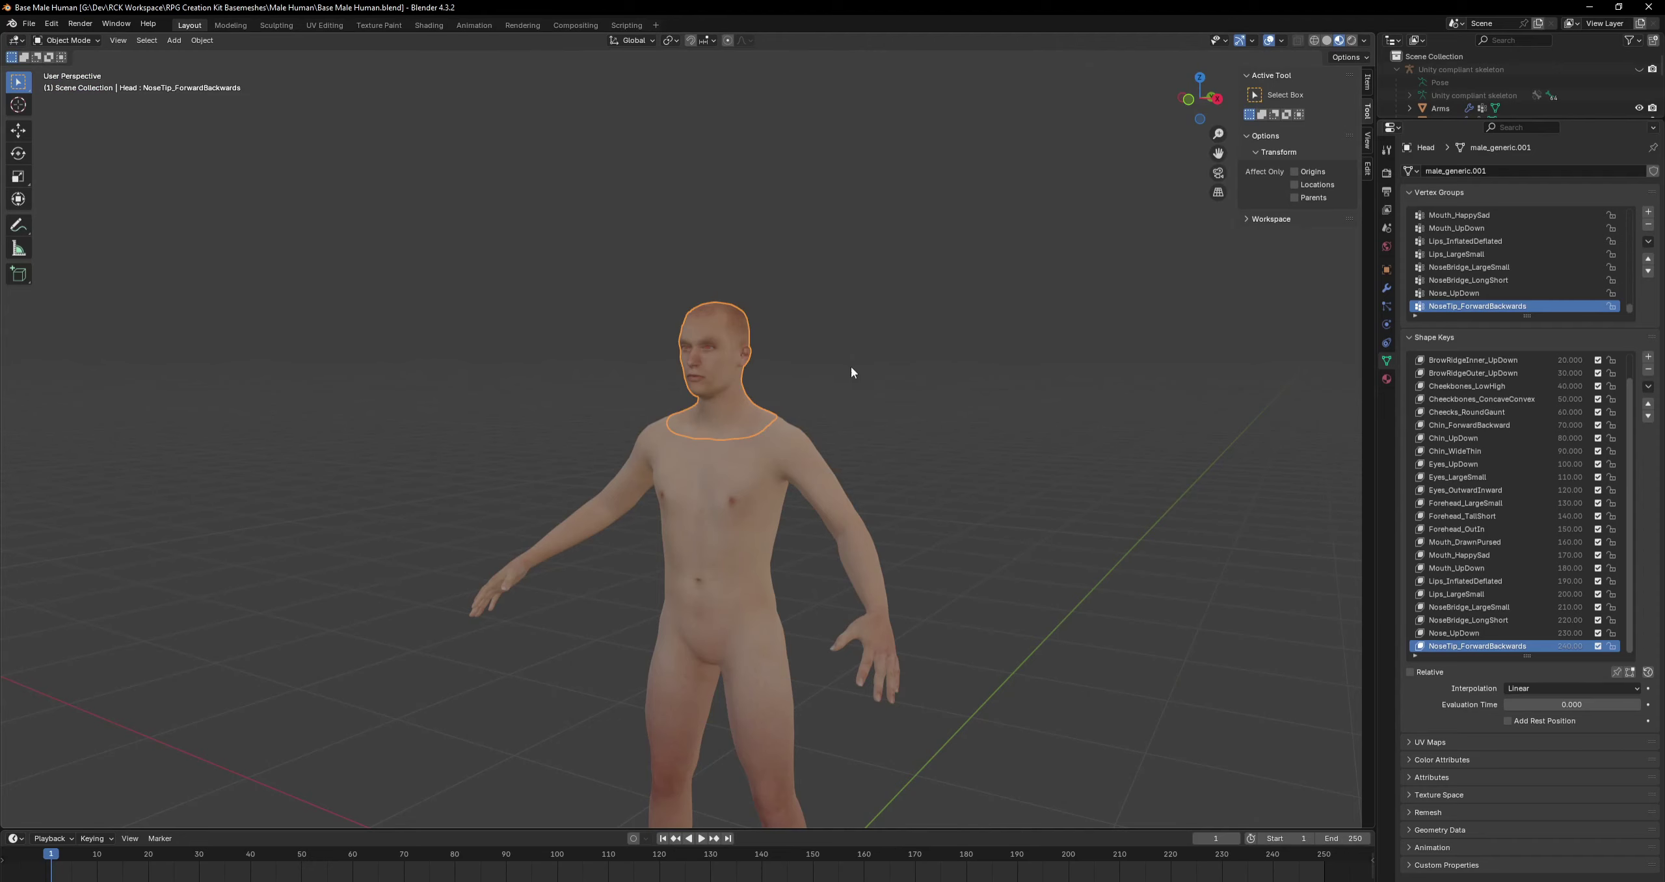
# Examine the male basemesh from several angles and distances, including the selected head.
pyautogui.moveTo(793, 304); pyautogui.dragTo(856, 324, button='middle')
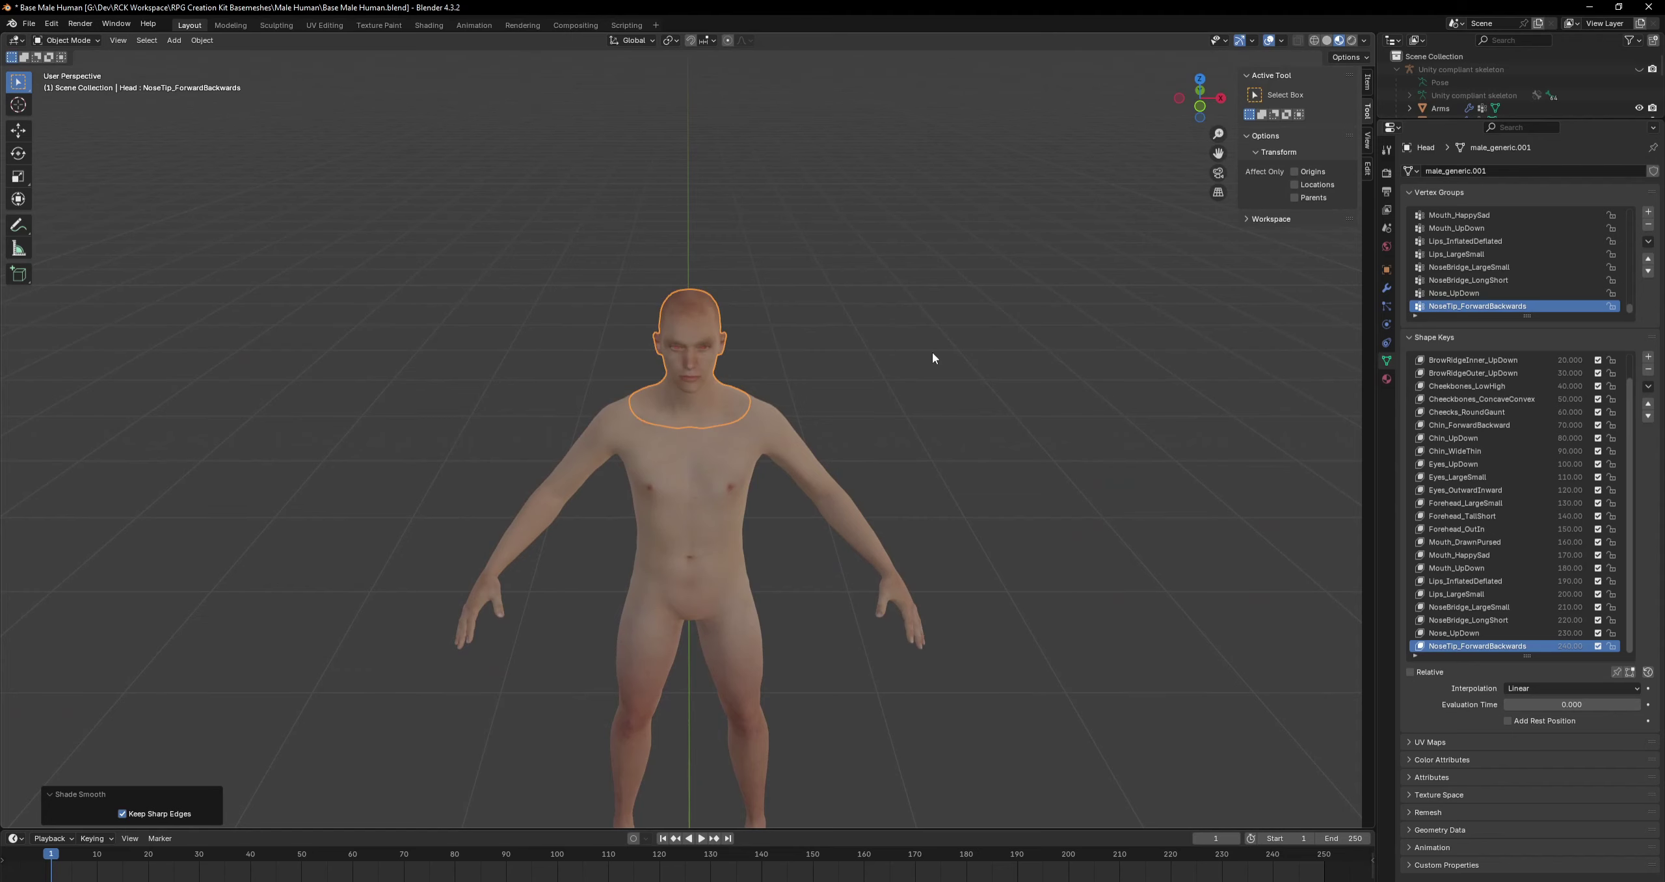
pyautogui.moveTo(933, 357); pyautogui.dragTo(709, 325, button='middle')
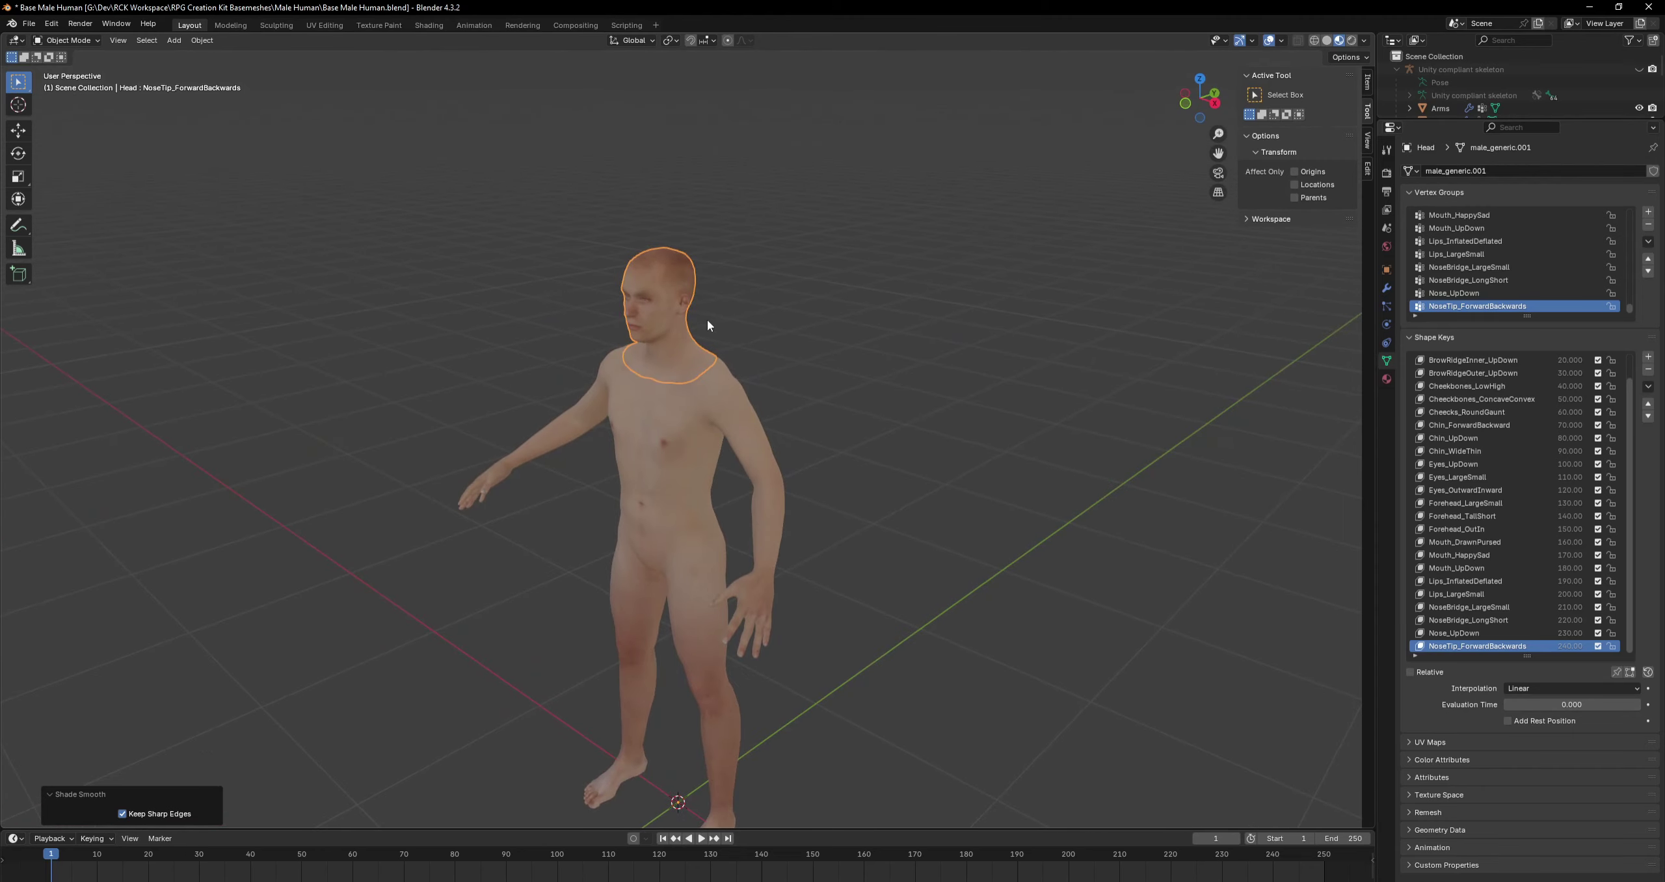
pyautogui.rightClick(798, 306)
pyautogui.moveTo(829, 316); pyautogui.dragTo(805, 352, button='middle')
pyautogui.scroll(3, 809, 383)
pyautogui.scroll(-5, 809, 382)
pyautogui.scroll(5, 809, 383)
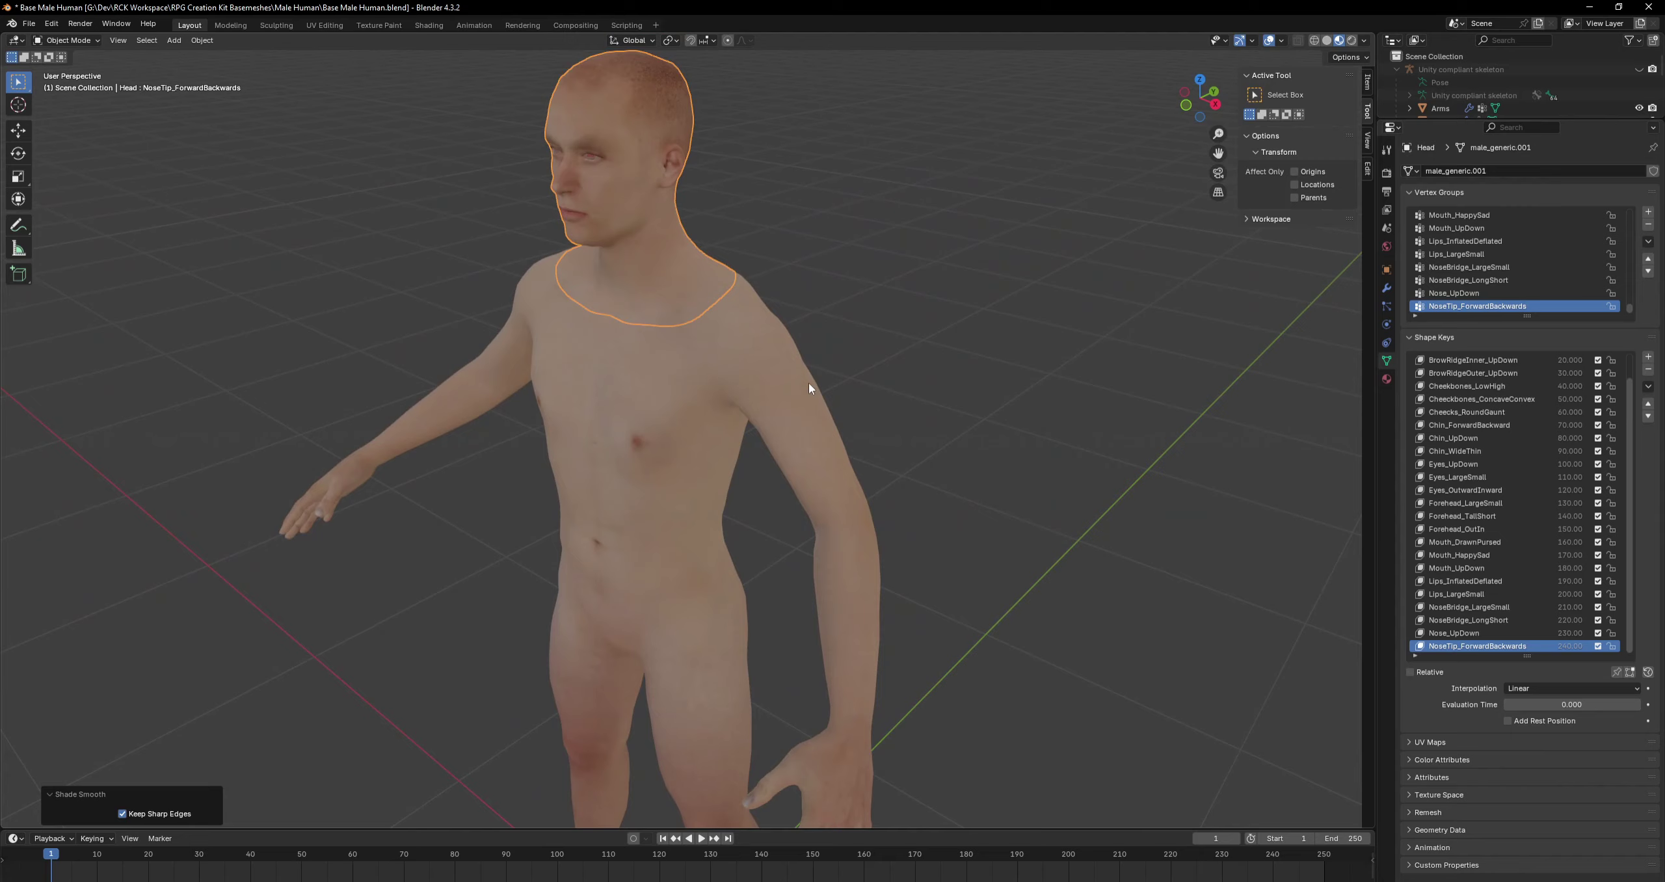
pyautogui.scroll(-2, 809, 382)
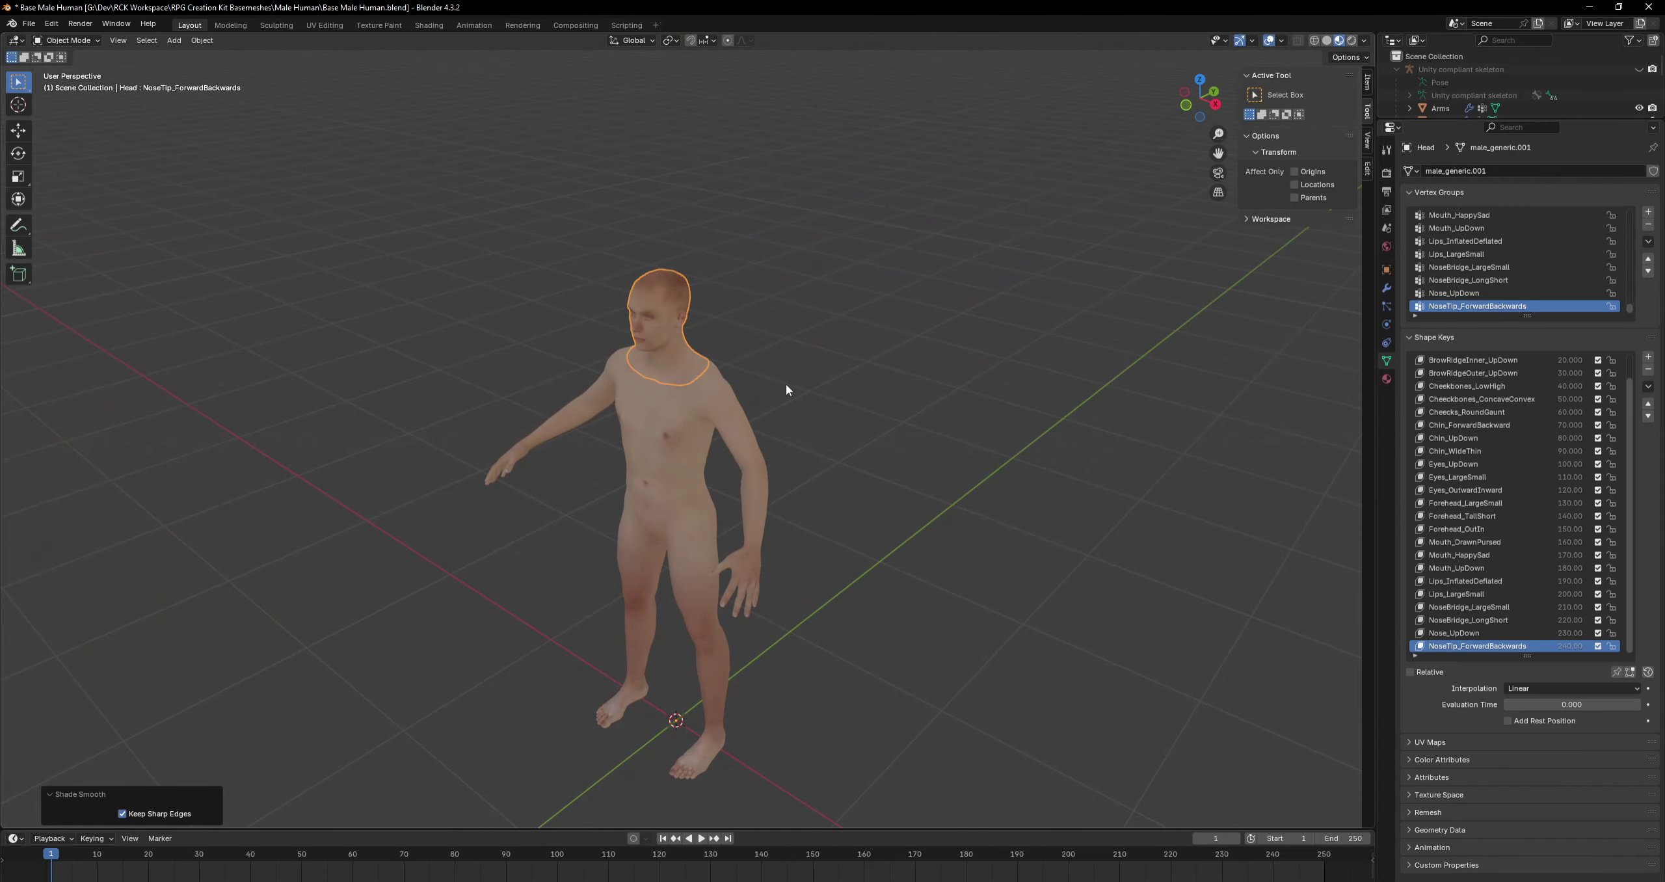
pyautogui.moveTo(786, 384); pyautogui.dragTo(872, 362, button='middle')
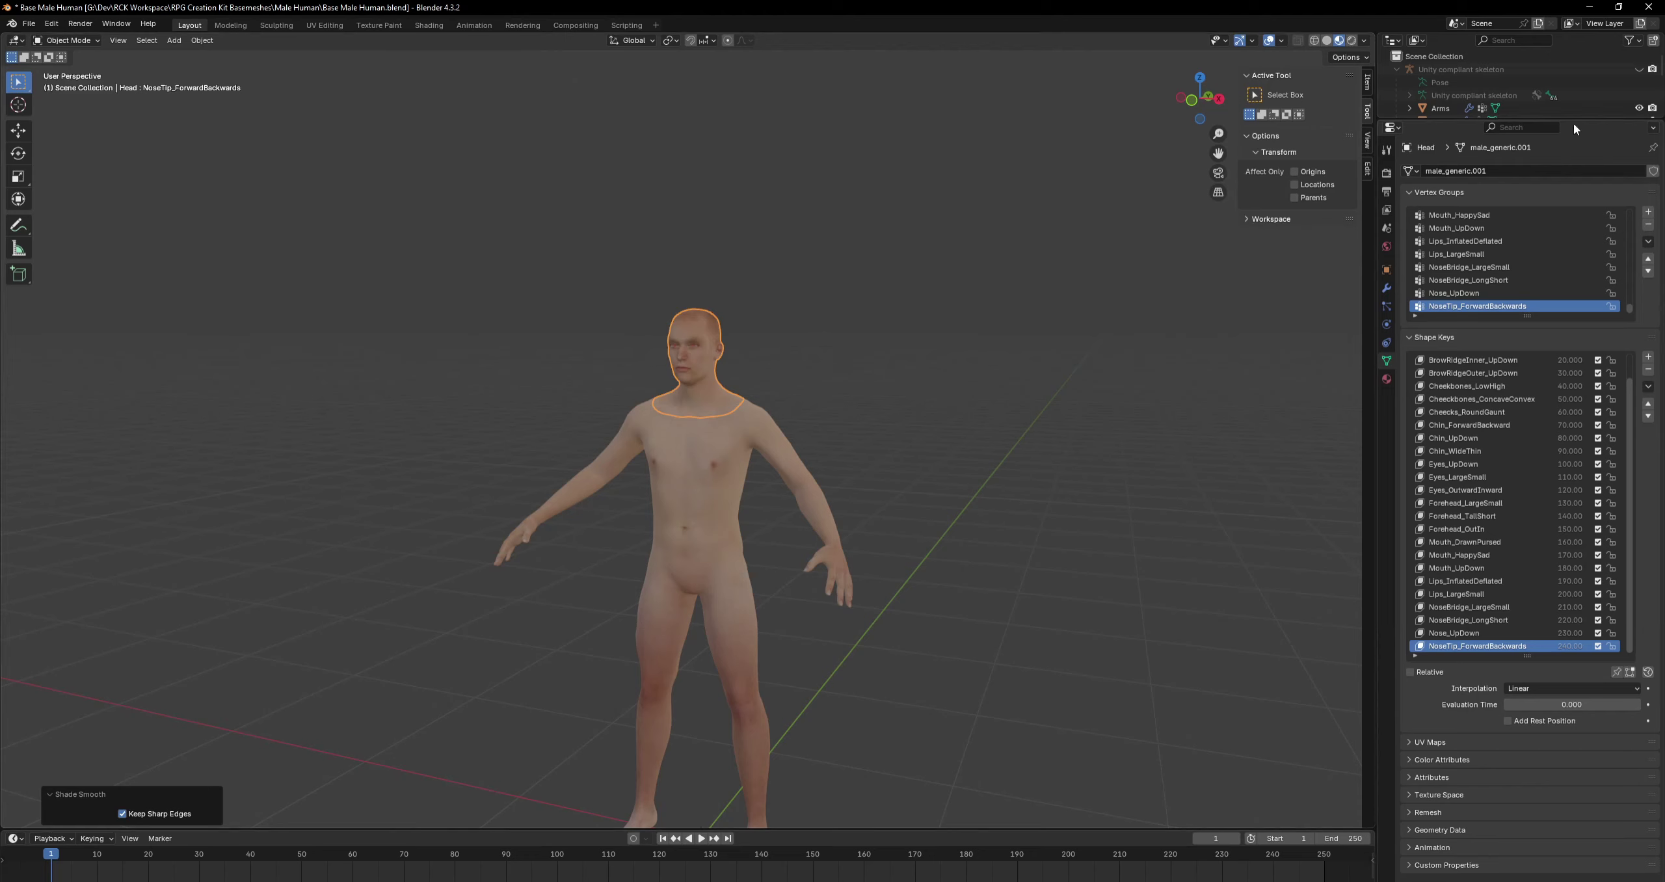
# Enlarge the Outliner to list all the body parts, and show and rehide the Unity compliant skeleton.
pyautogui.moveTo(1573, 120); pyautogui.dragTo(1559, 397)
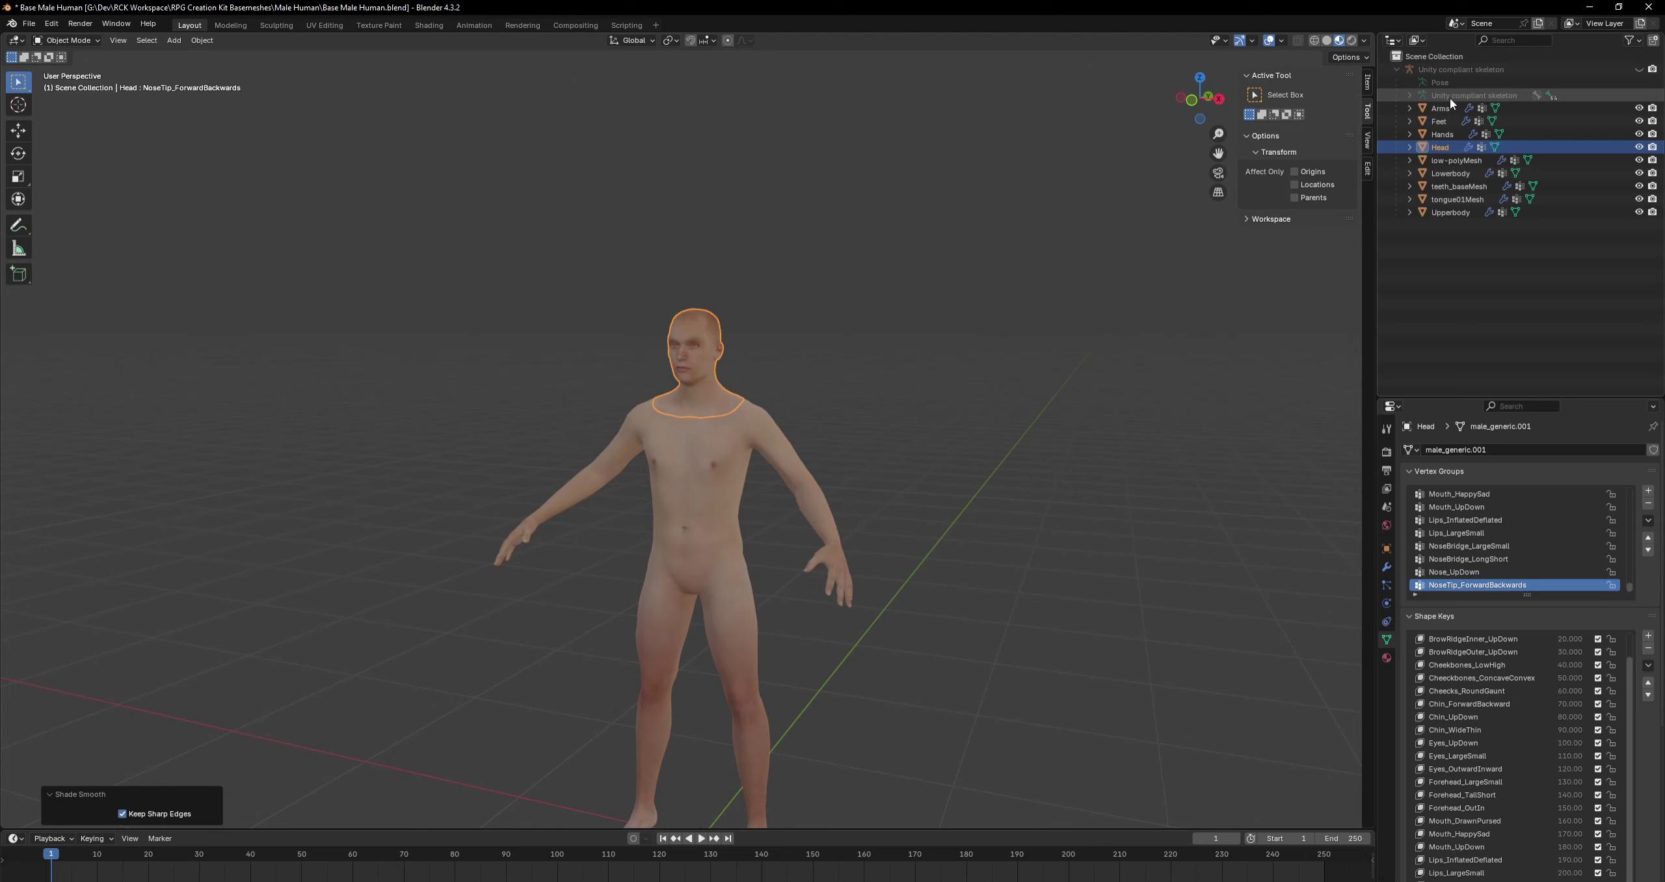
pyautogui.click(1639, 69)
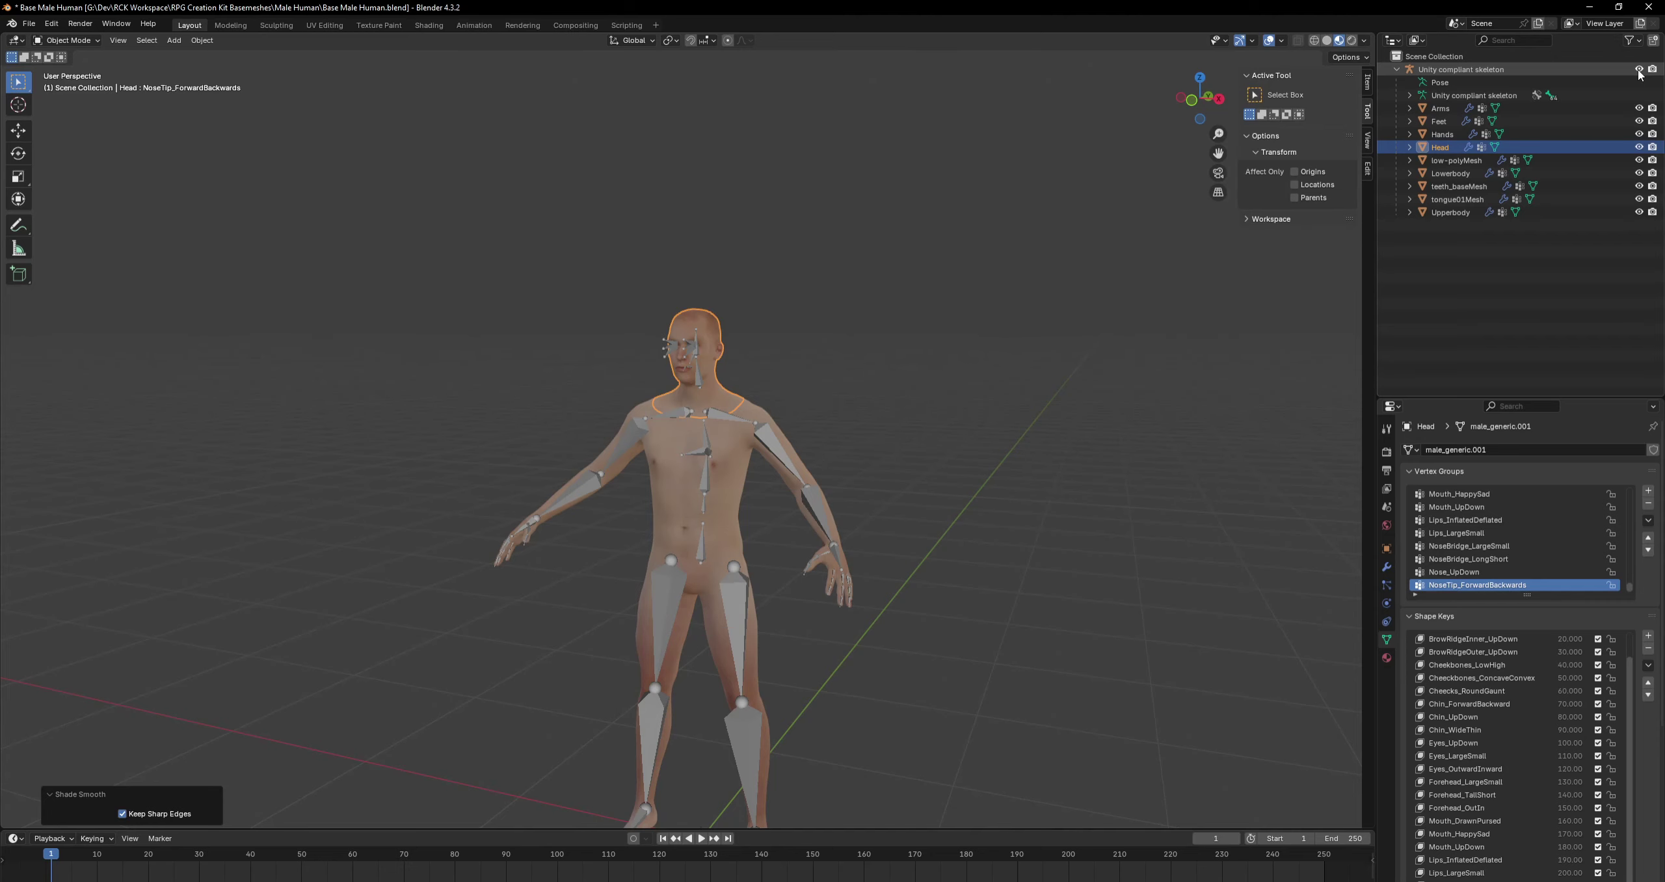
pyautogui.click(1639, 70)
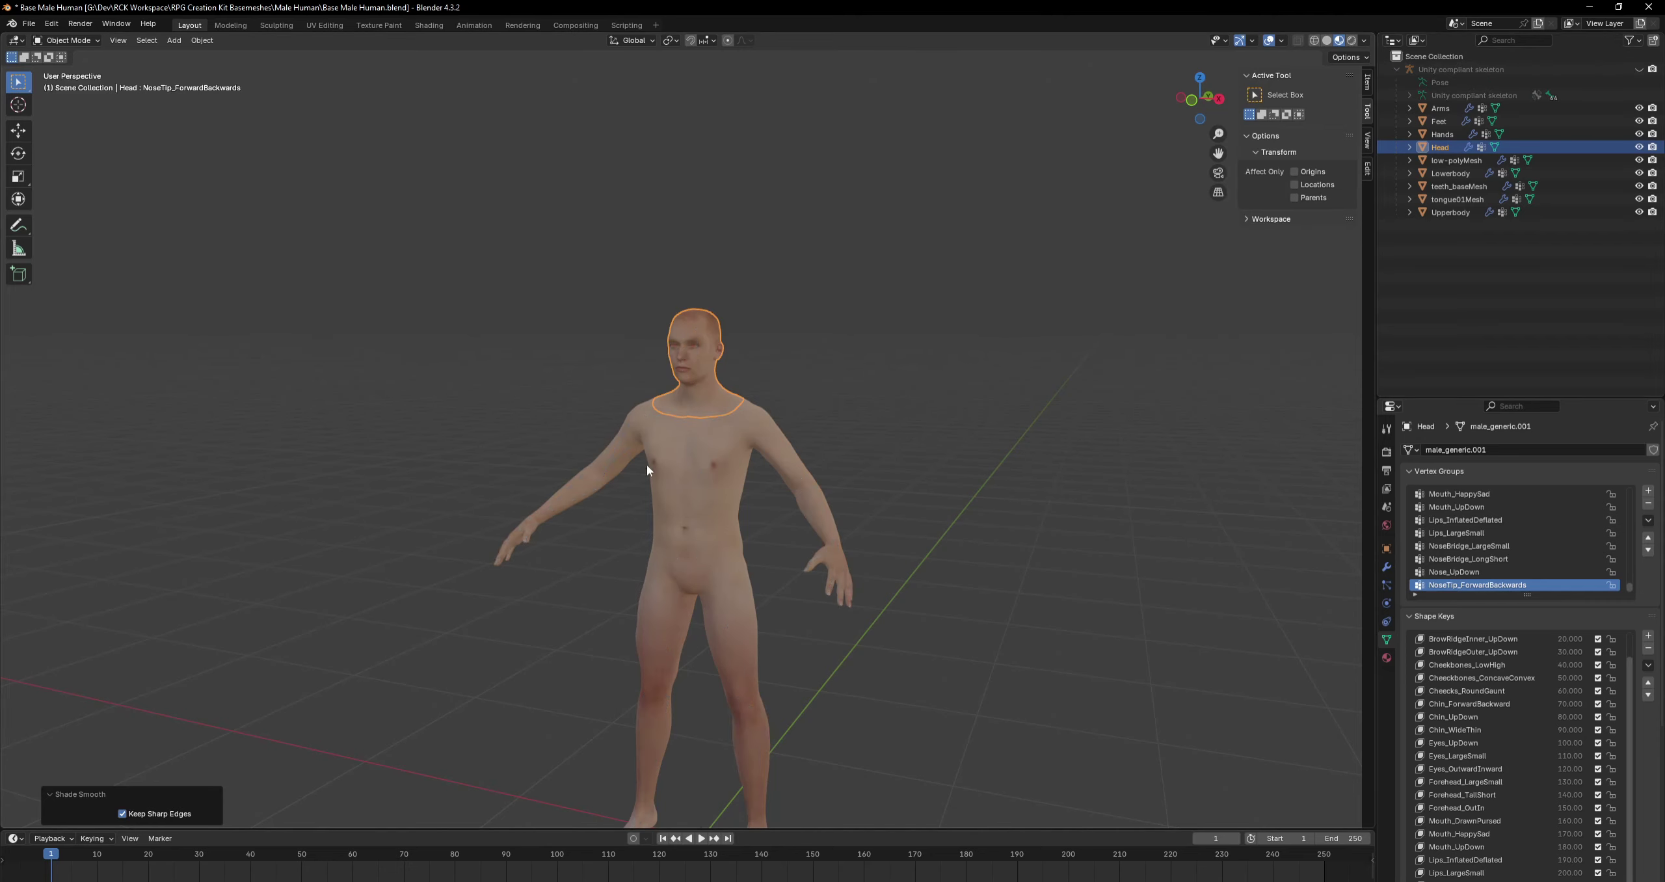
# Import the helmet as an FBX from the source folder inside great-helm in the RCK Workspace.
pyautogui.moveTo(797, 560)
pyautogui.mouseDown(button='middle')
pyautogui.moveTo(748, 586)
pyautogui.moveTo(811, 559)
pyautogui.moveTo(762, 571)
pyautogui.moveTo(780, 563)
pyautogui.mouseUp(button='middle')
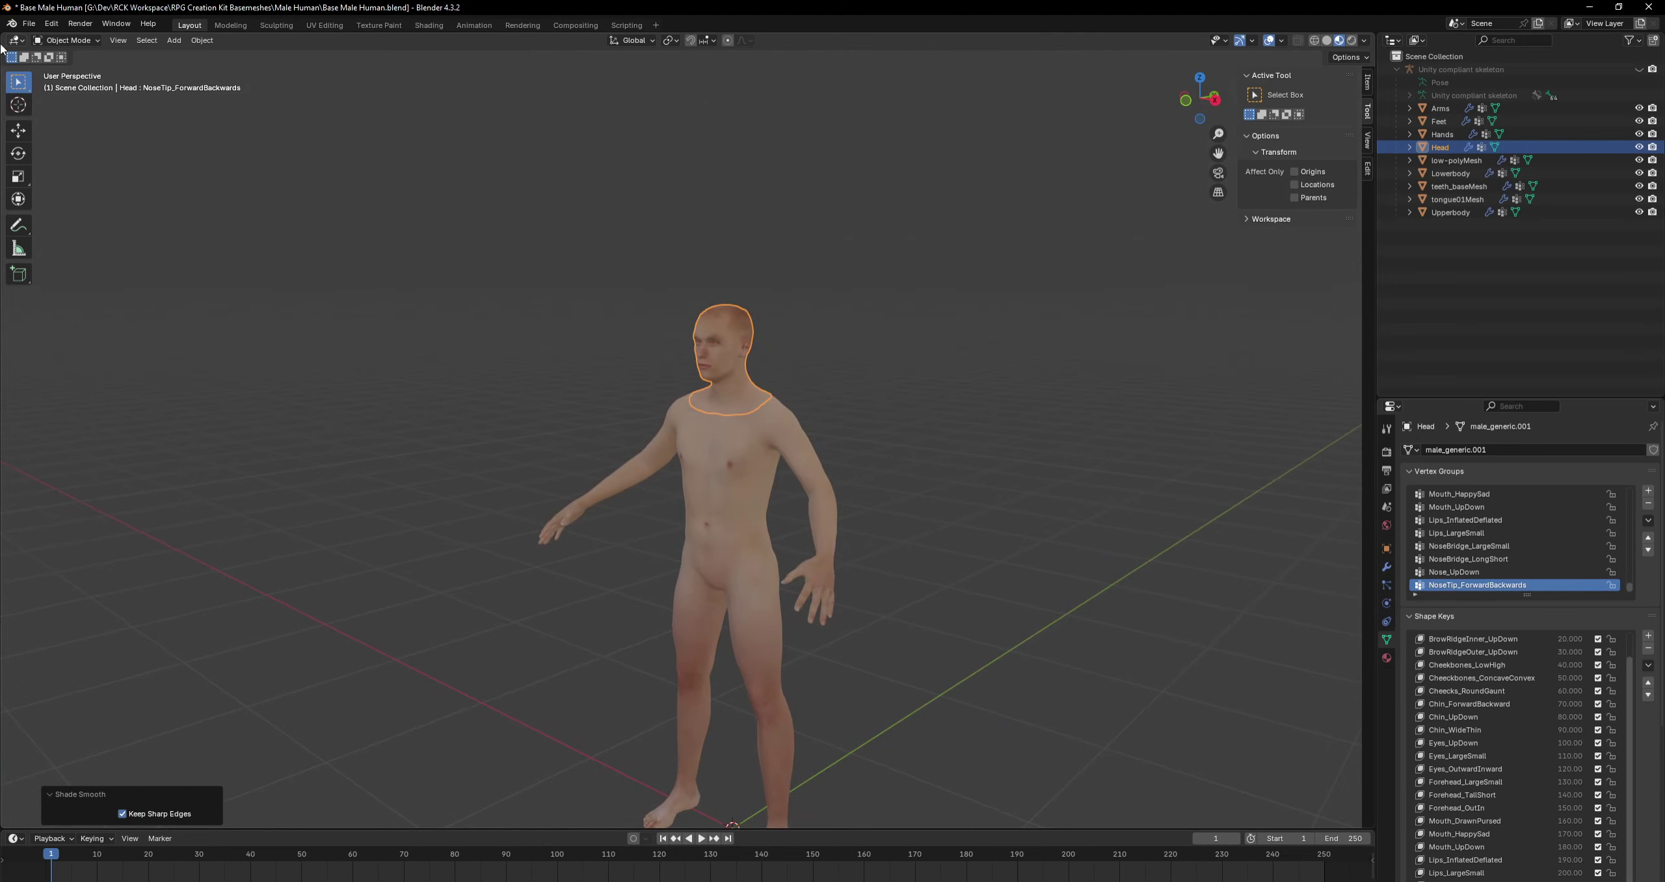
pyautogui.click(28, 25)
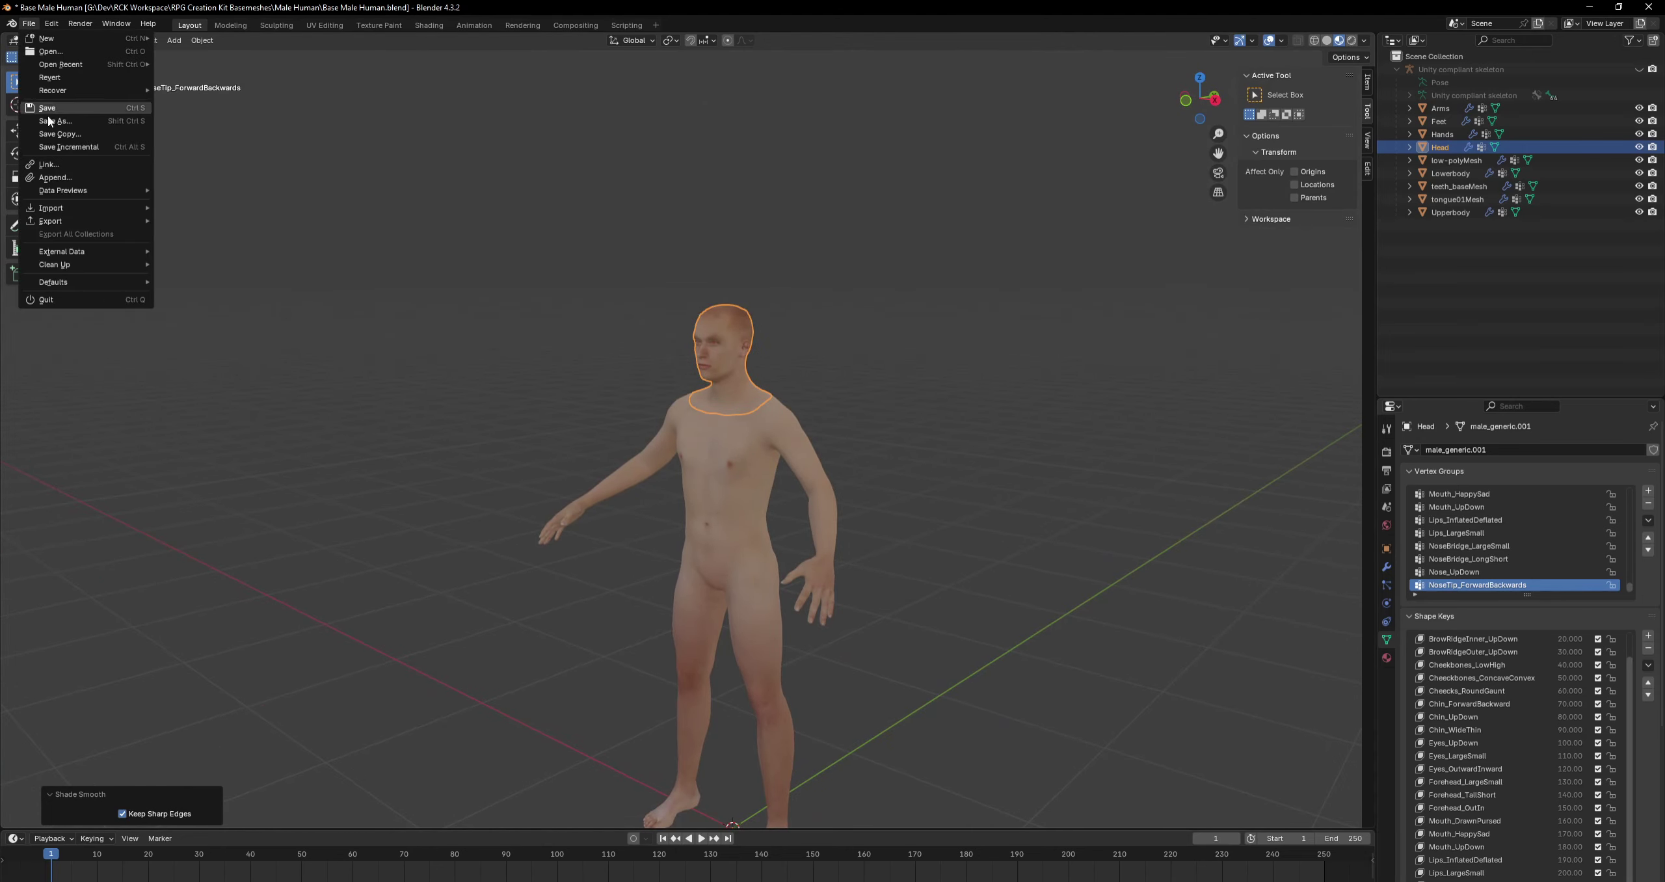
pyautogui.moveTo(56, 209)
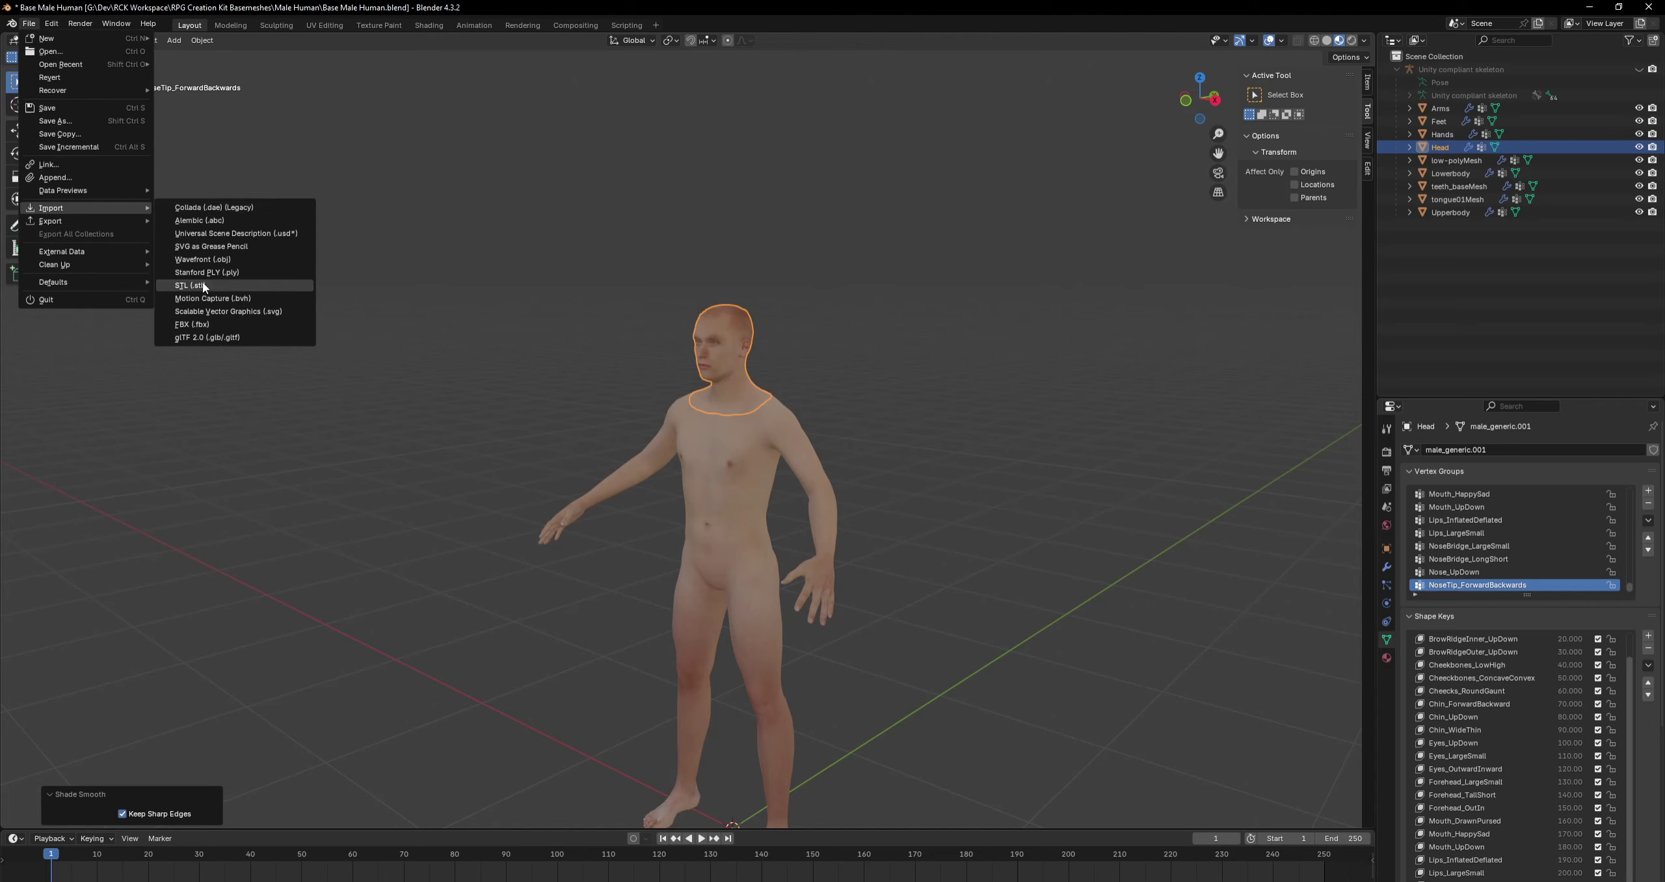
pyautogui.click(202, 324)
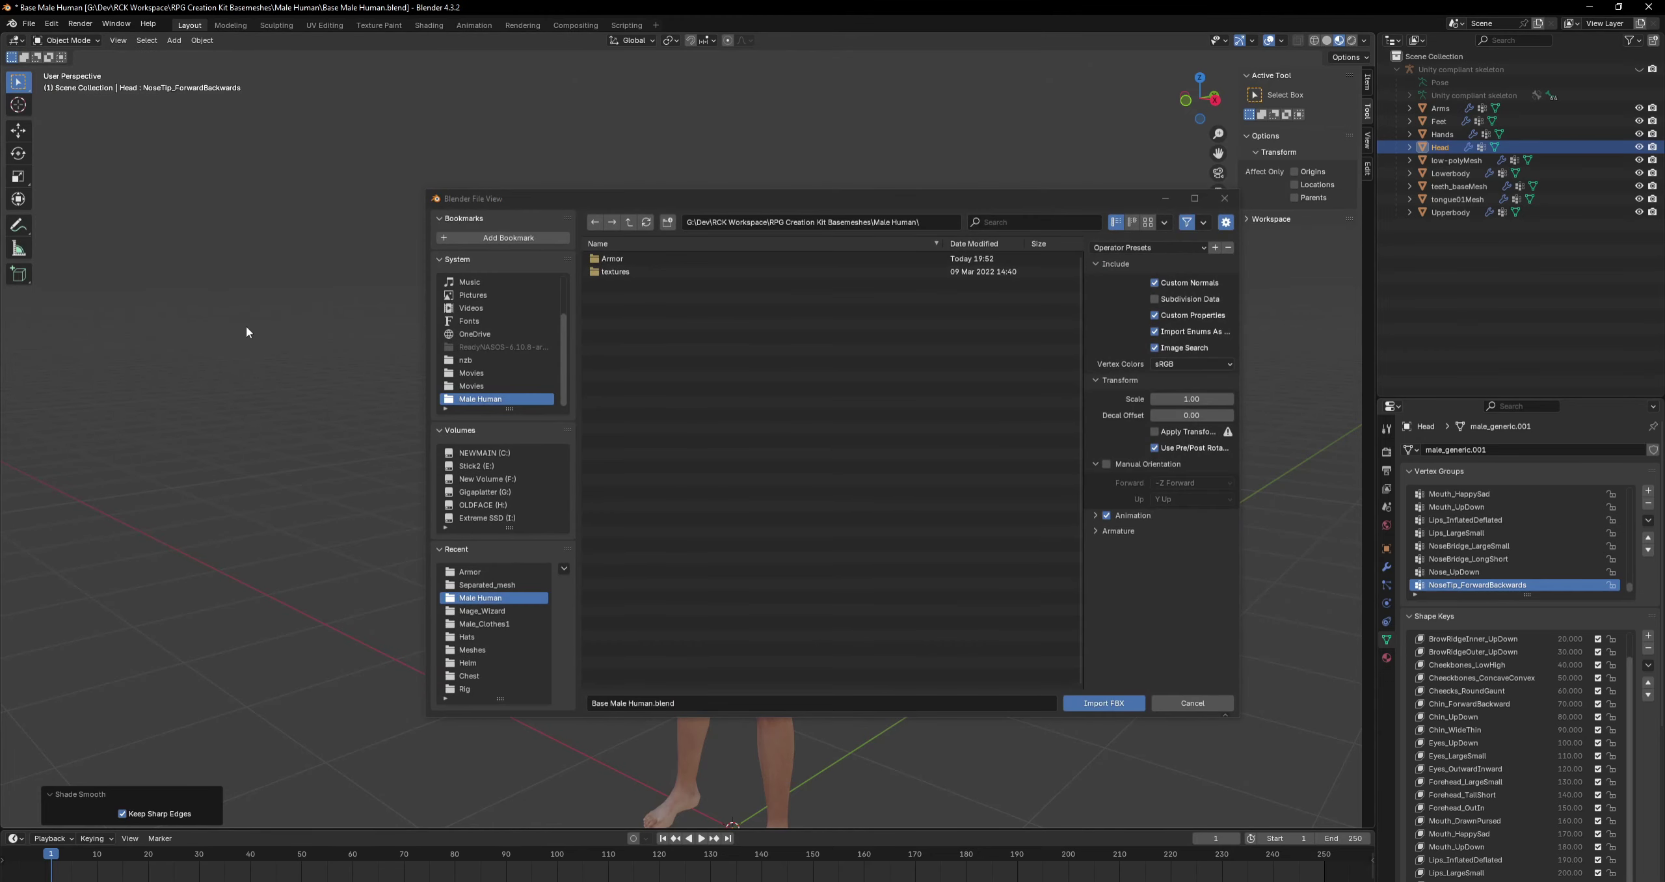
pyautogui.click(628, 223)
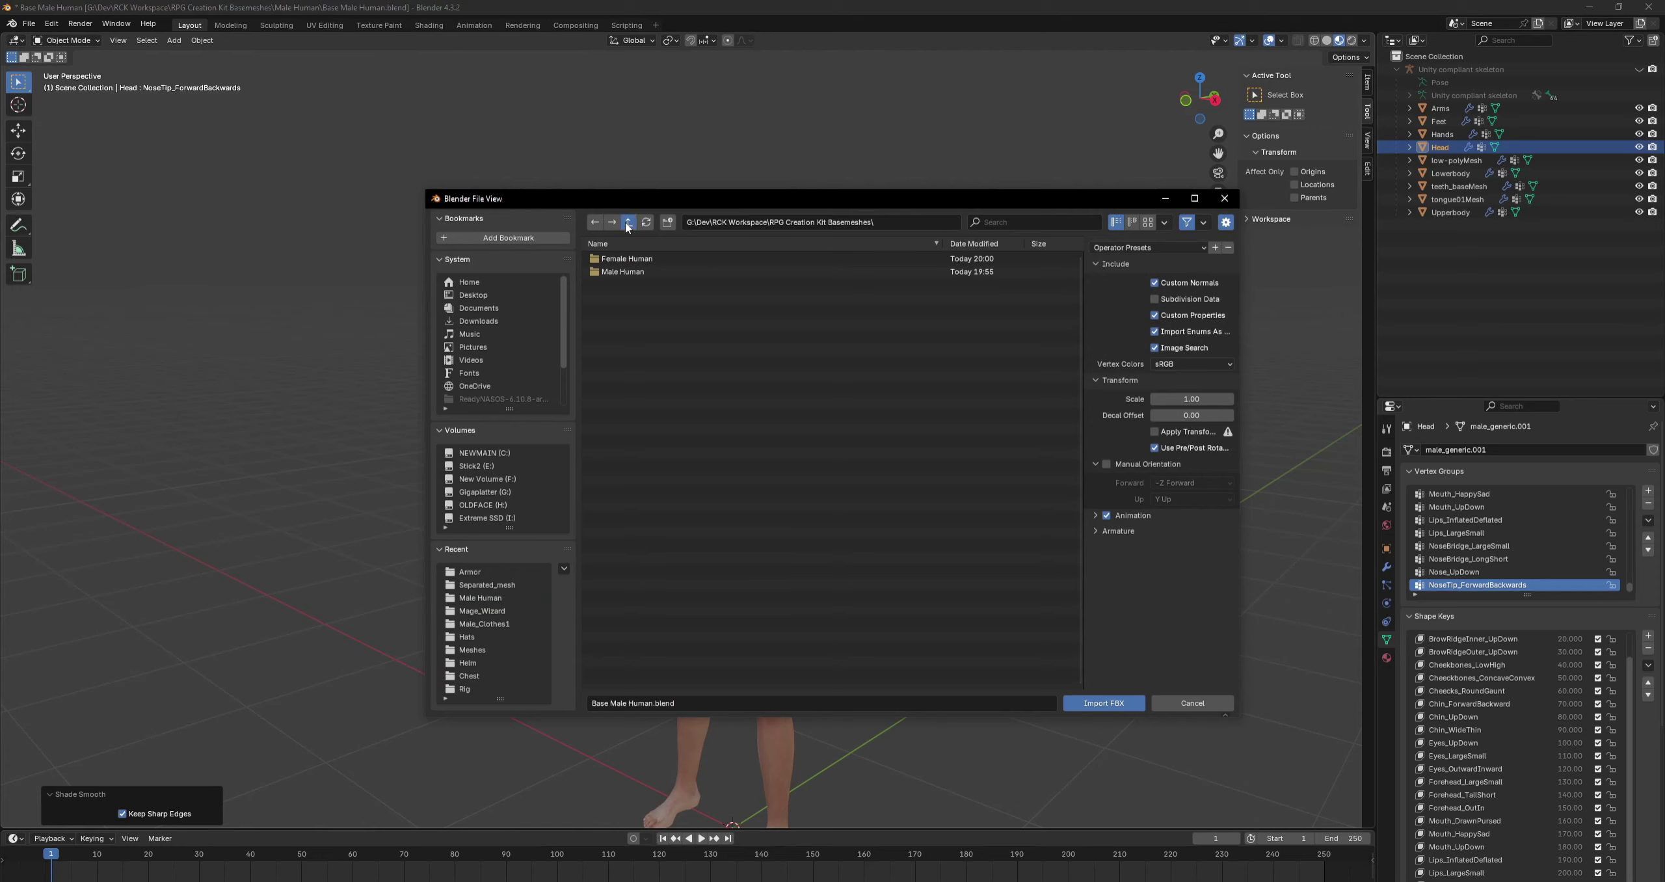
pyautogui.click(627, 223)
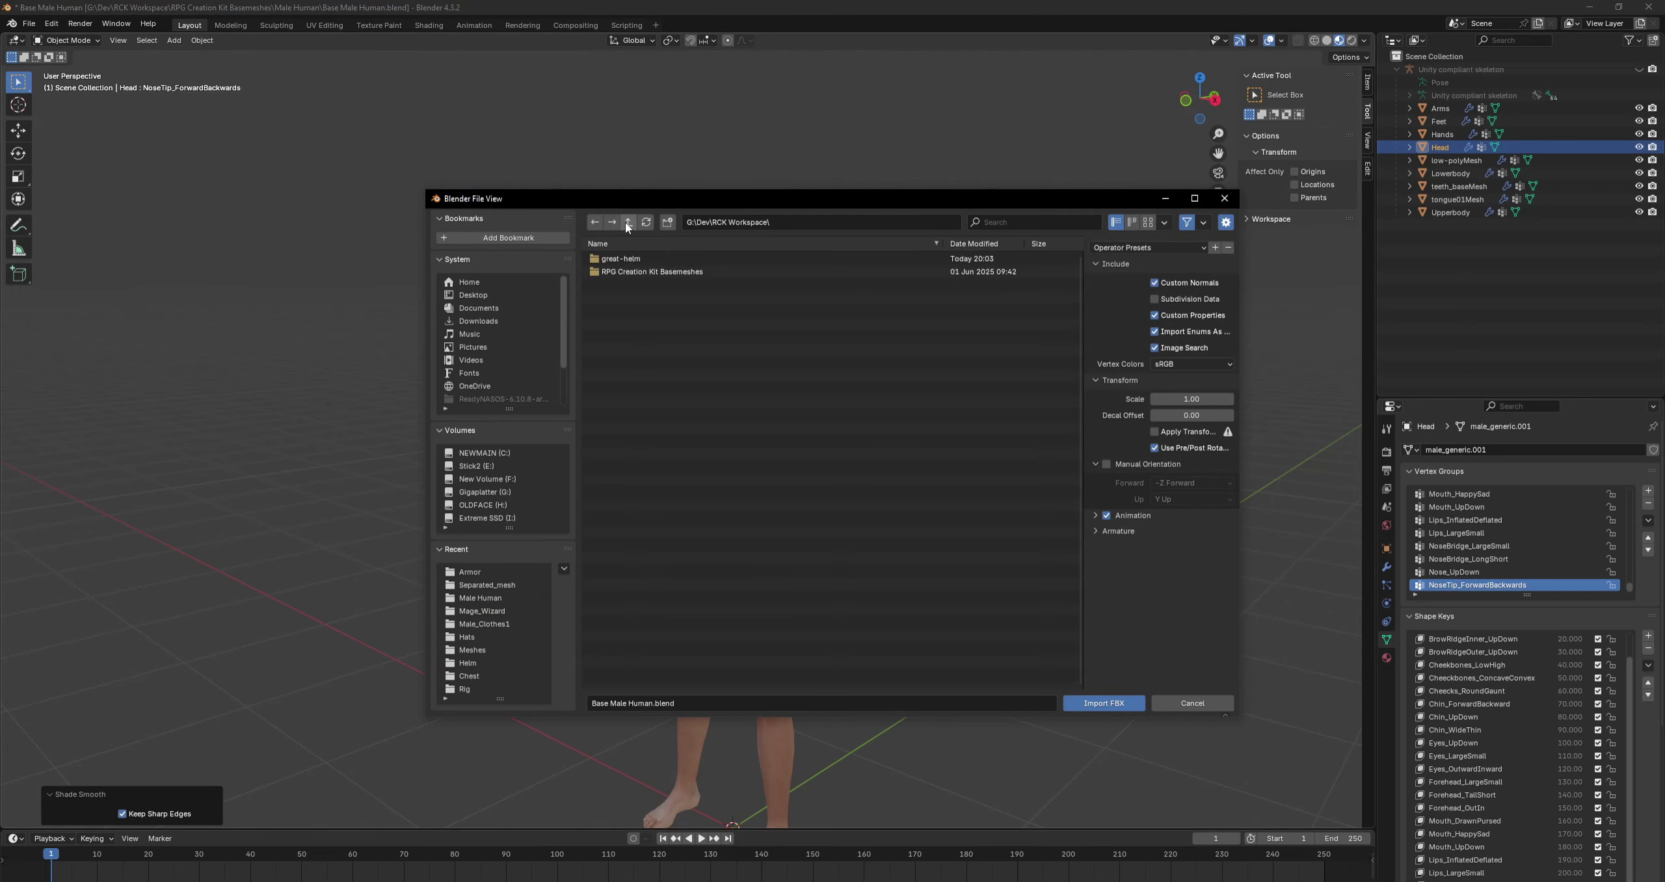
pyautogui.click(619, 262)
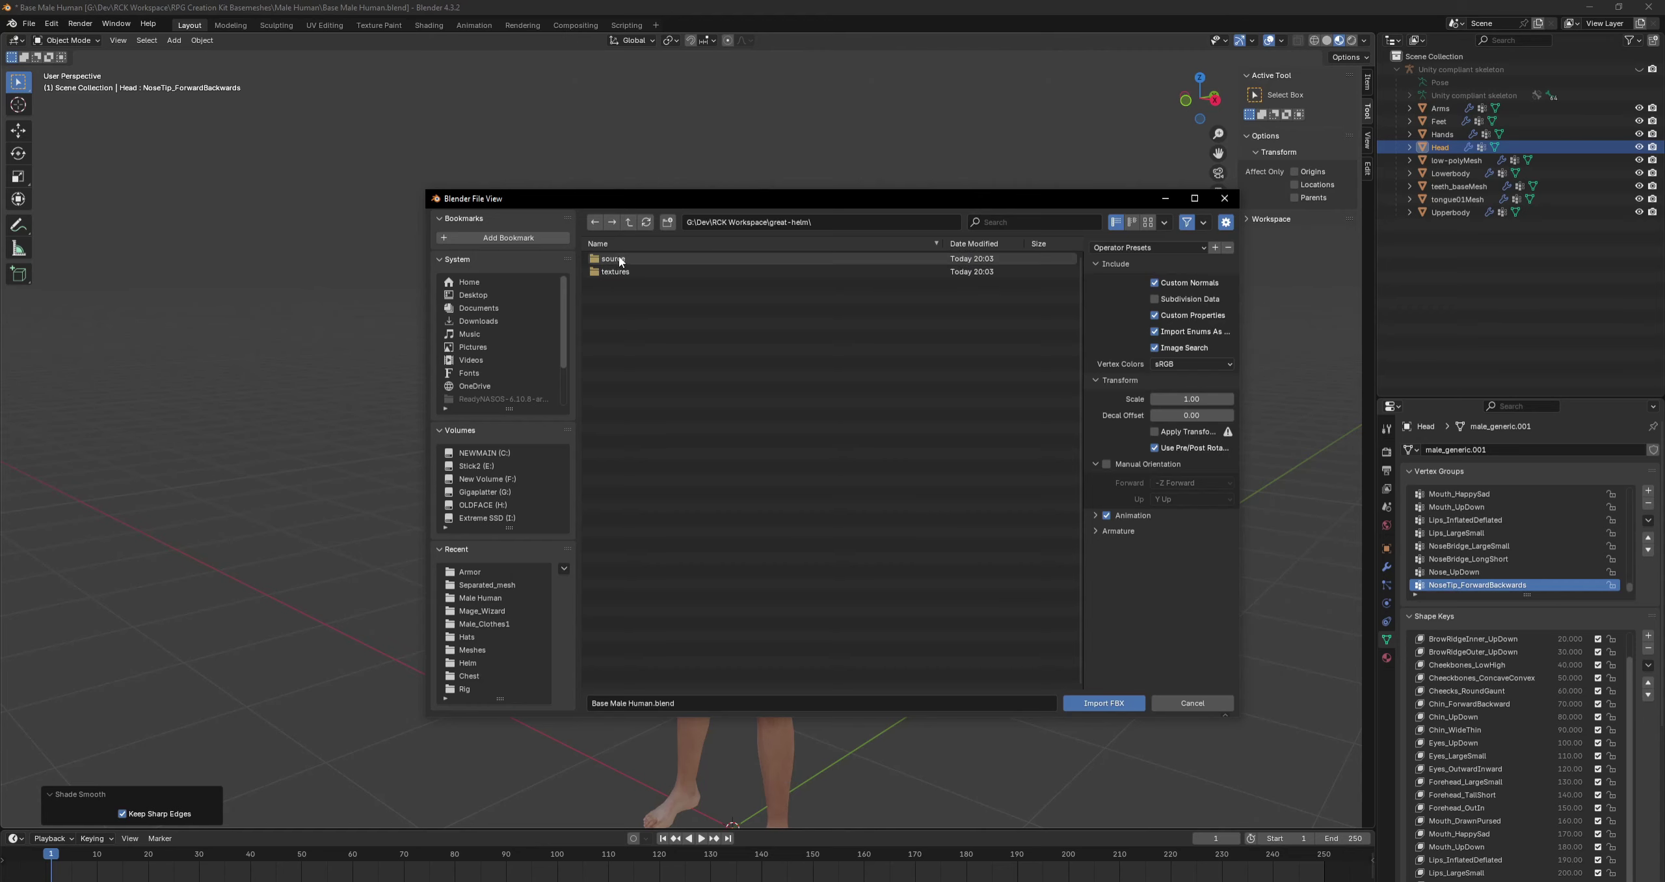
pyautogui.click(618, 260)
pyautogui.doubleClick(616, 260)
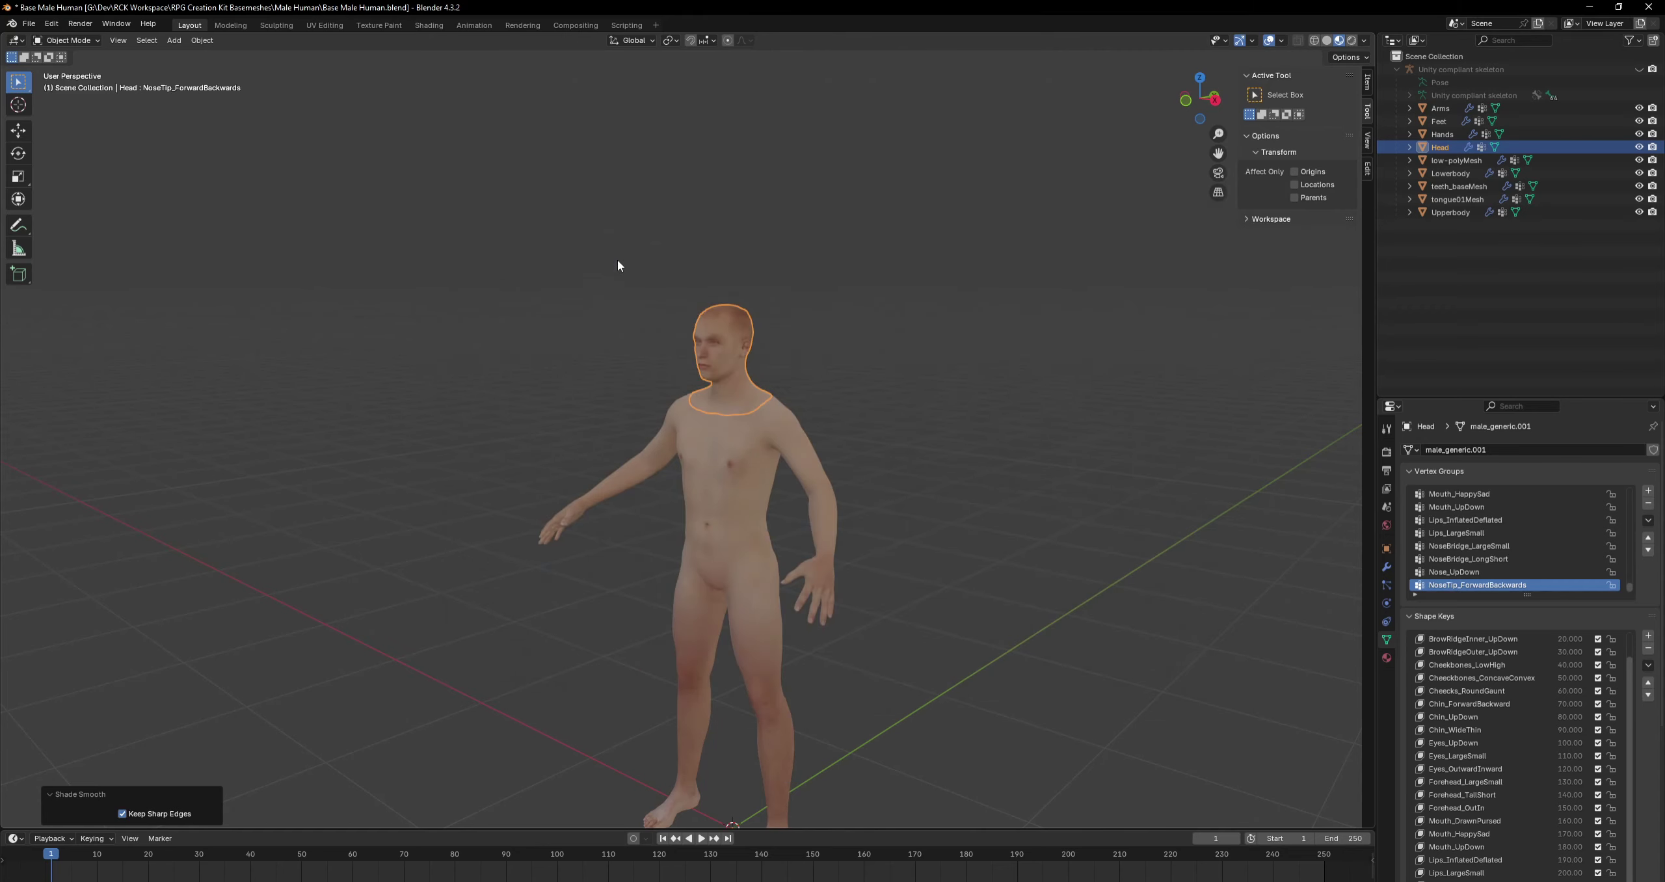
# Examine the imported helmet at the basemesh's feet from several angles, comparing its size and placement with the body.
pyautogui.moveTo(585, 351)
pyautogui.mouseDown(button='middle')
pyautogui.moveTo(558, 401)
pyautogui.moveTo(606, 371)
pyautogui.mouseUp(button='middle')
pyautogui.scroll(-4, 605, 398)
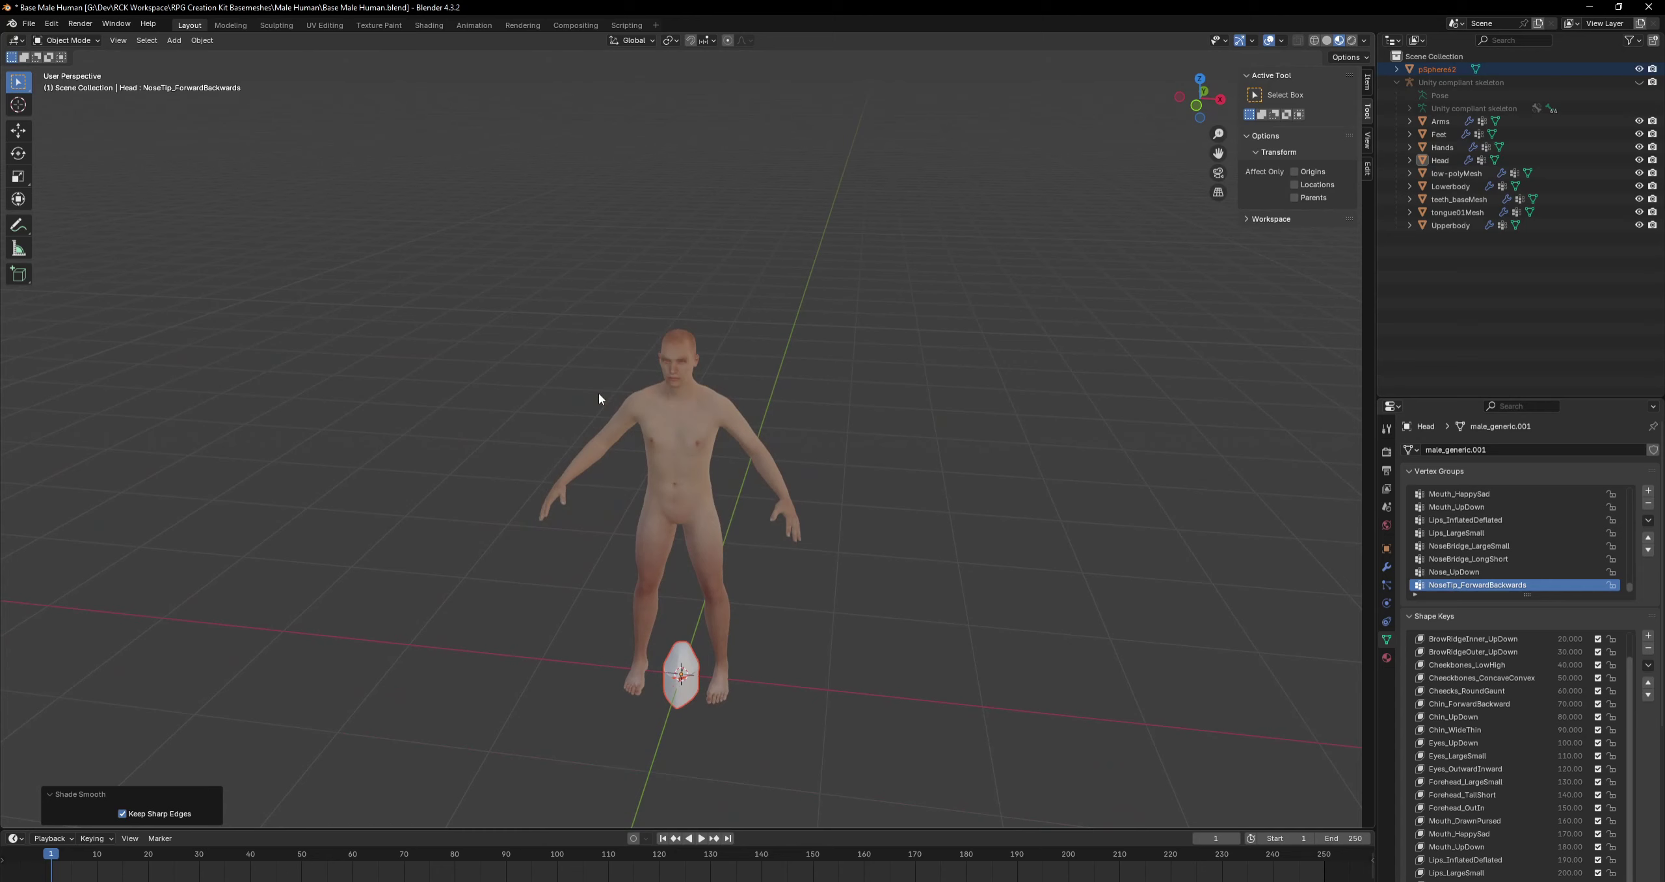
pyautogui.moveTo(584, 553)
pyautogui.mouseDown(button='middle')
pyautogui.moveTo(562, 512)
pyautogui.moveTo(565, 572)
pyautogui.mouseUp(button='middle')
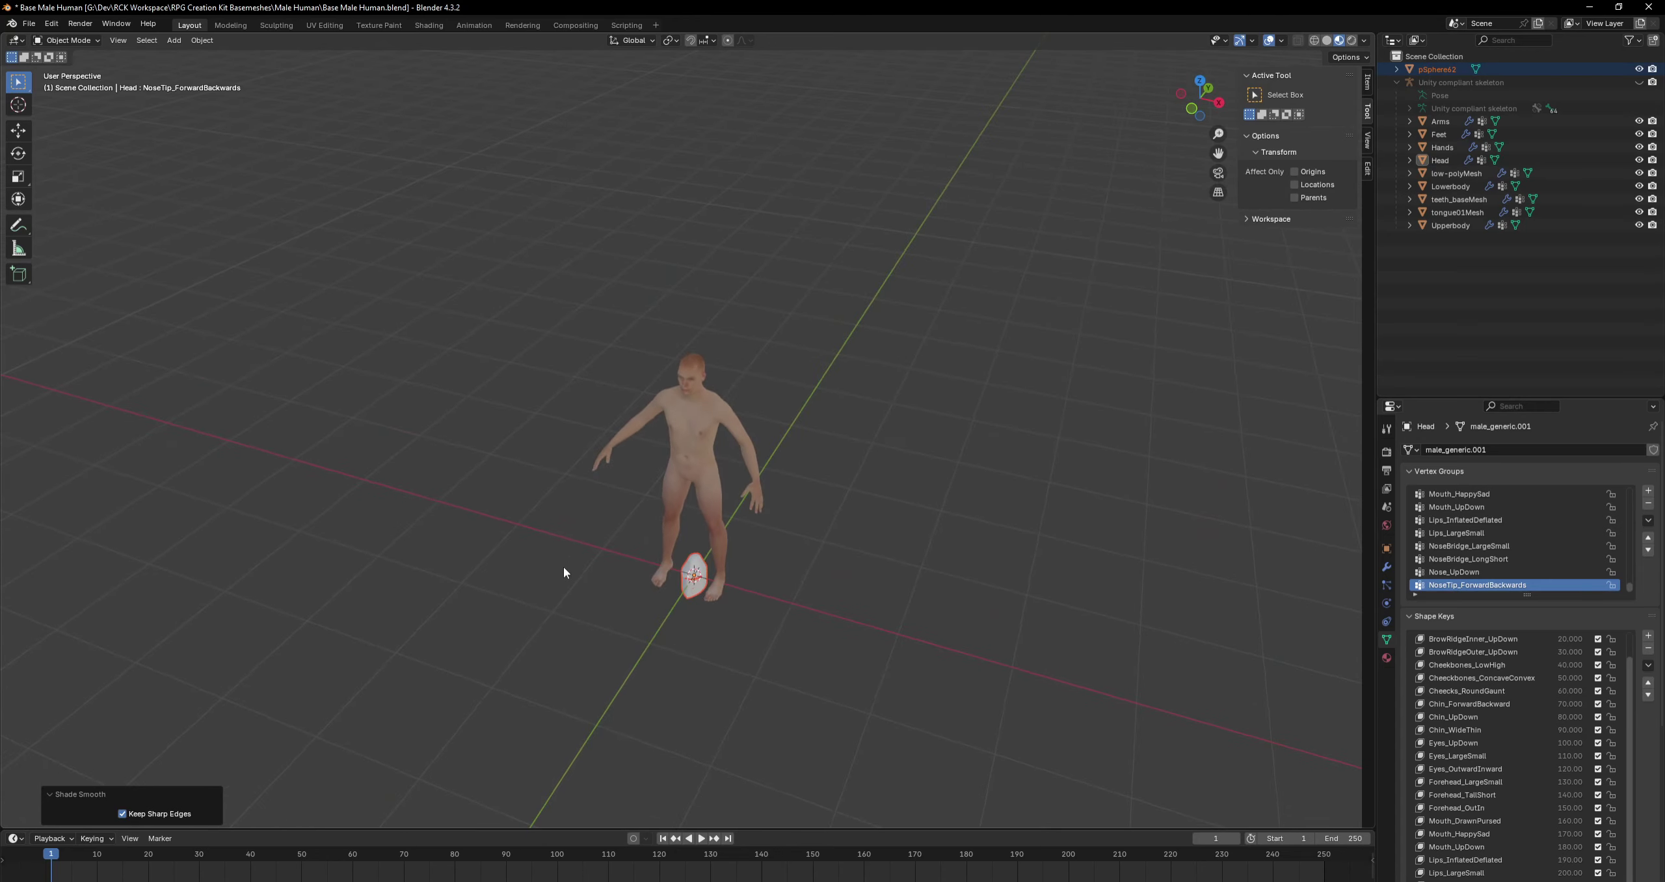
pyautogui.scroll(4, 681, 657)
pyautogui.keyDown('shift'); pyautogui.moveTo(641, 618); pyautogui.dragTo(606, 149, button='middle'); pyautogui.keyUp('shift')
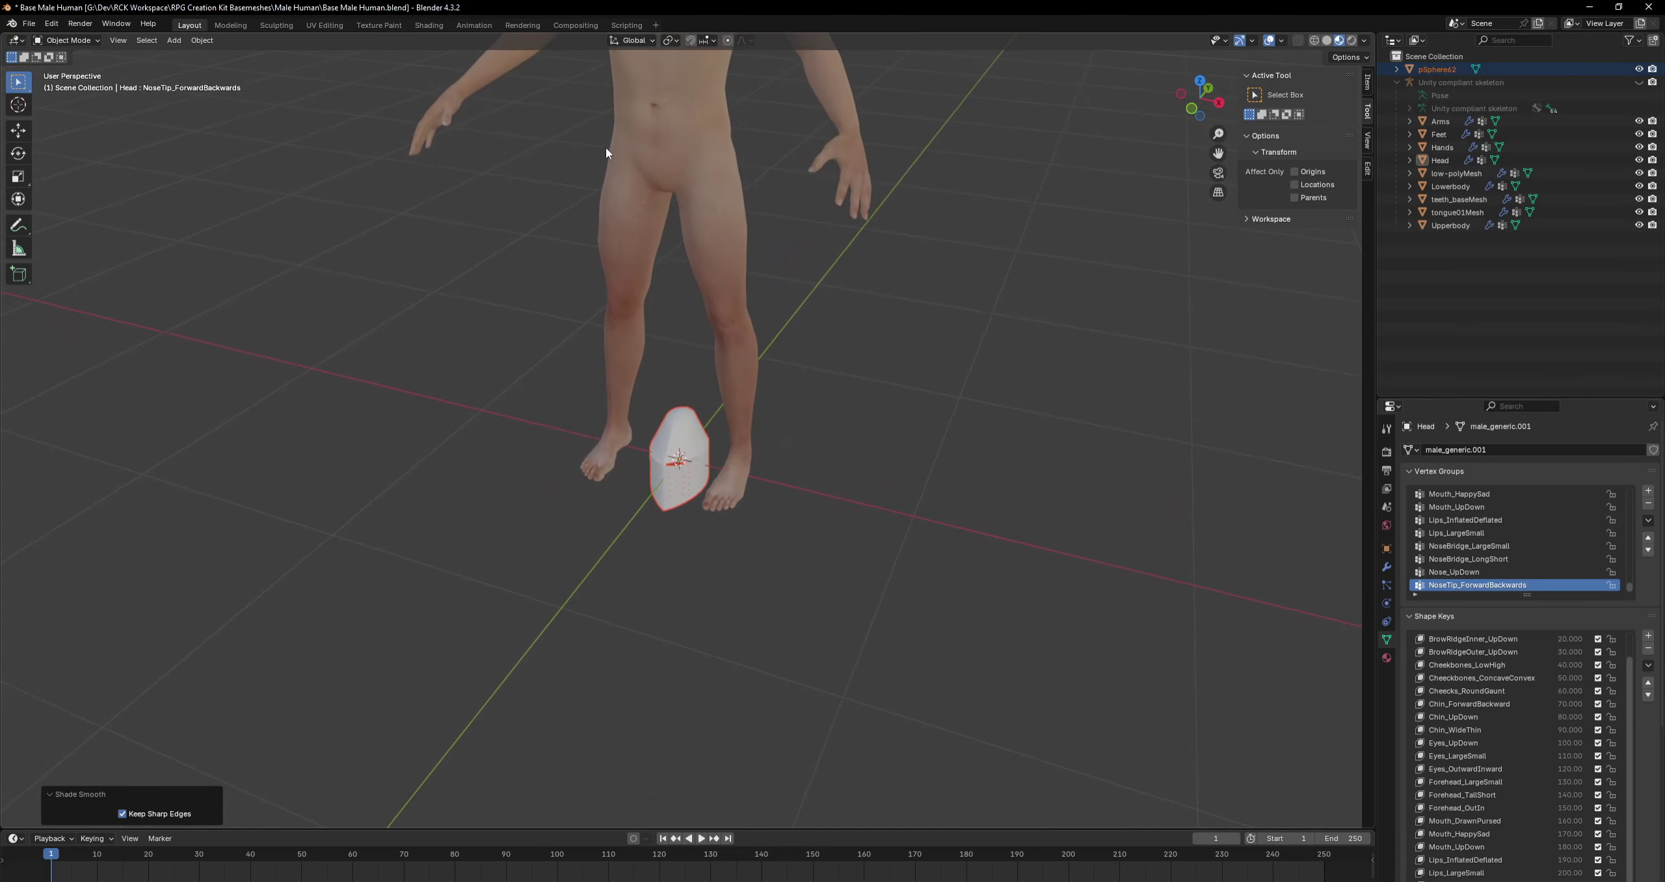
pyautogui.moveTo(431, 436)
pyautogui.mouseDown(button='middle')
pyautogui.moveTo(331, 436)
pyautogui.moveTo(357, 371)
pyautogui.moveTo(449, 361)
pyautogui.moveTo(471, 336)
pyautogui.moveTo(404, 421)
pyautogui.moveTo(413, 436)
pyautogui.mouseUp(button='middle')
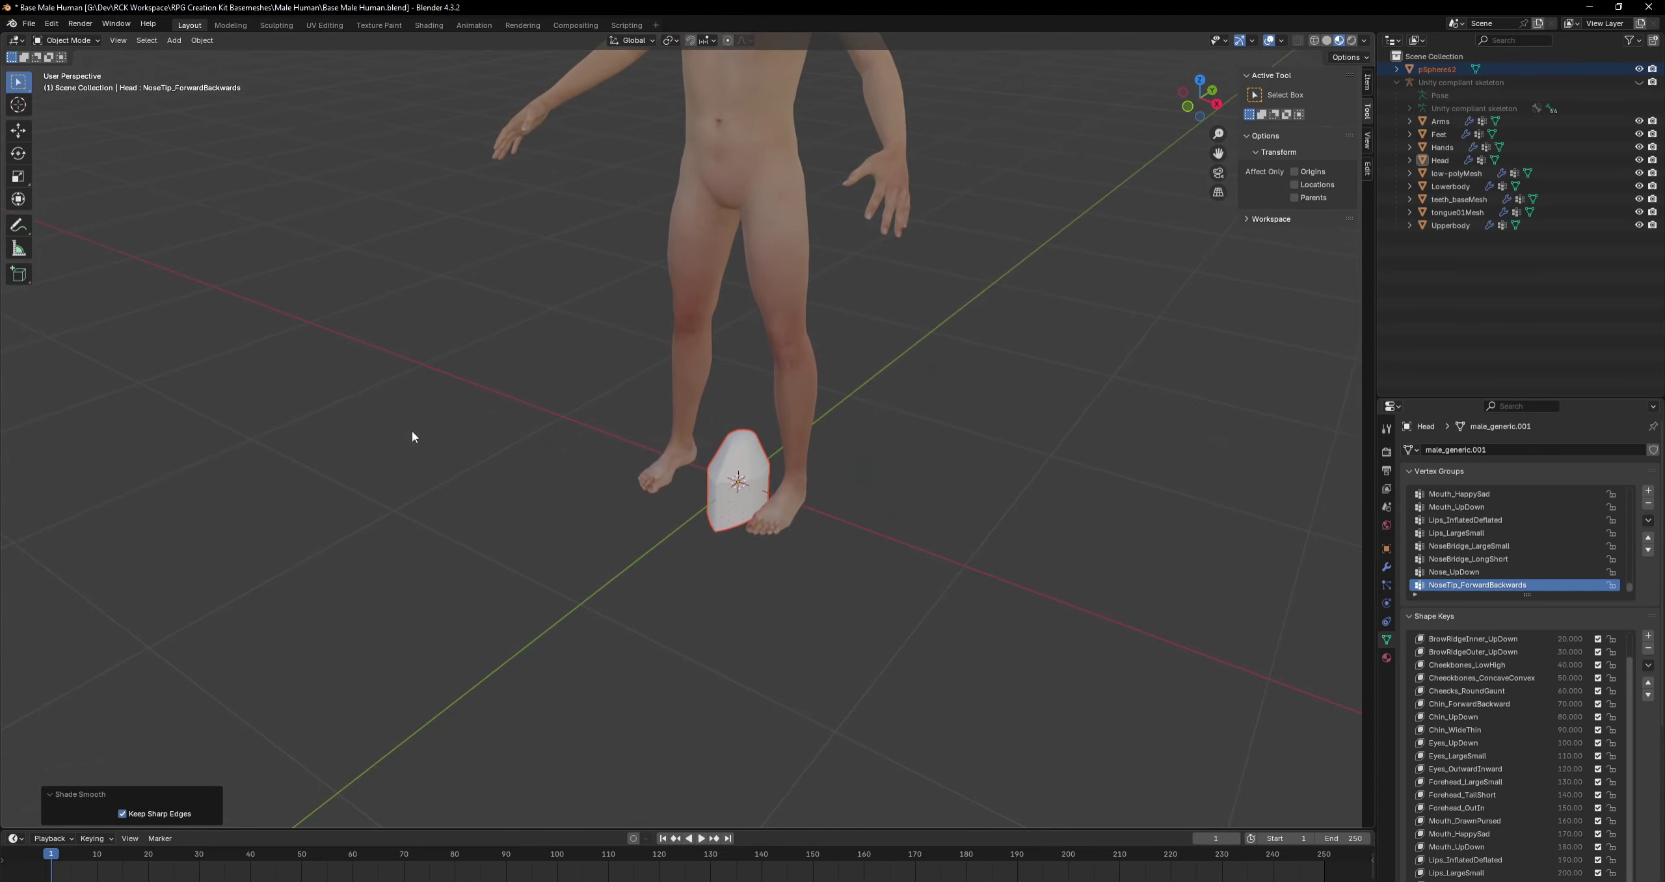
pyautogui.moveTo(636, 527); pyautogui.dragTo(549, 658, button='middle')
pyautogui.scroll(3, 435, 646)
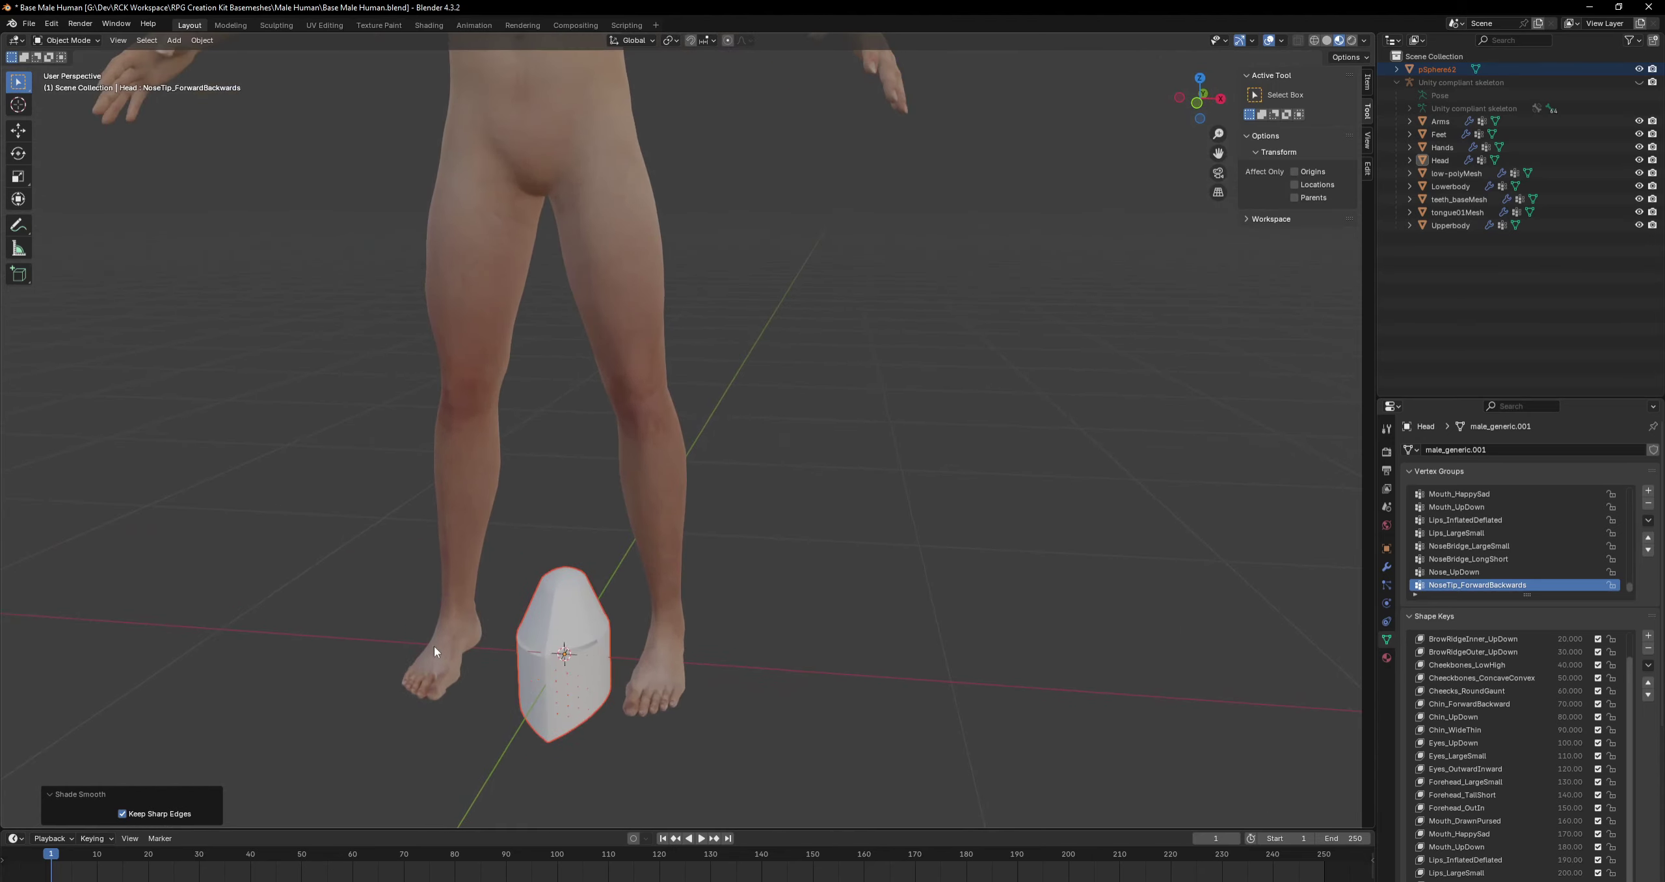
pyautogui.keyDown('shift'); pyautogui.moveTo(427, 643); pyautogui.dragTo(659, 416, button='middle'); pyautogui.keyUp('shift')
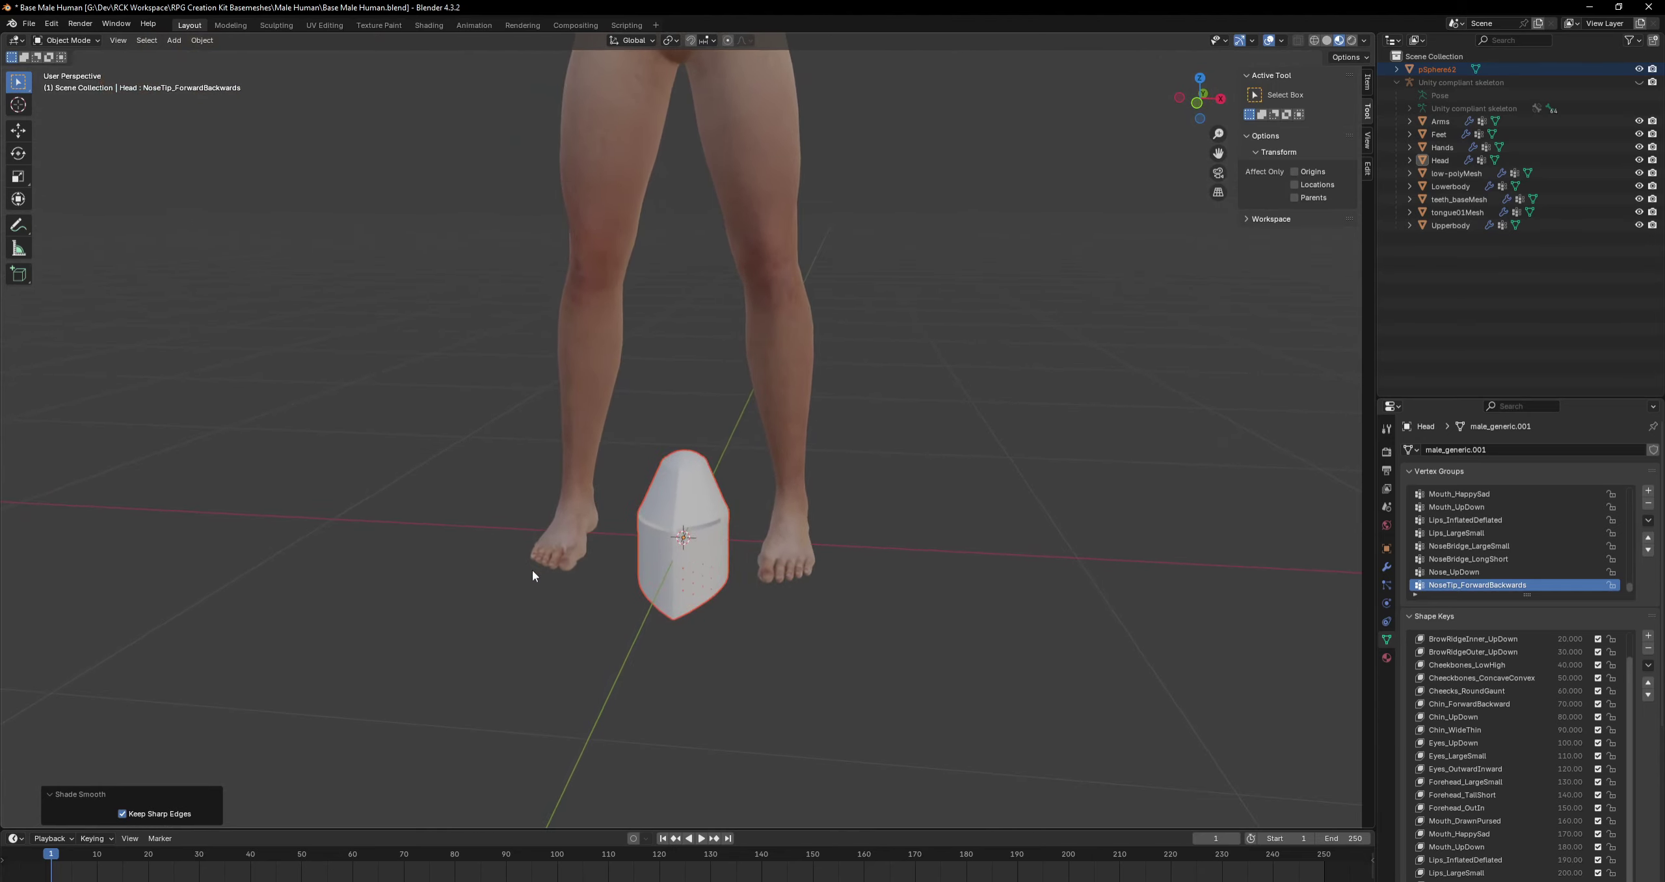
pyautogui.moveTo(532, 574)
pyautogui.keyDown('shift'); pyautogui.mouseDown(button='middle')
pyautogui.moveTo(577, 554)
pyautogui.moveTo(505, 551)
pyautogui.moveTo(528, 576)
pyautogui.mouseUp(button='middle'); pyautogui.keyUp('shift')
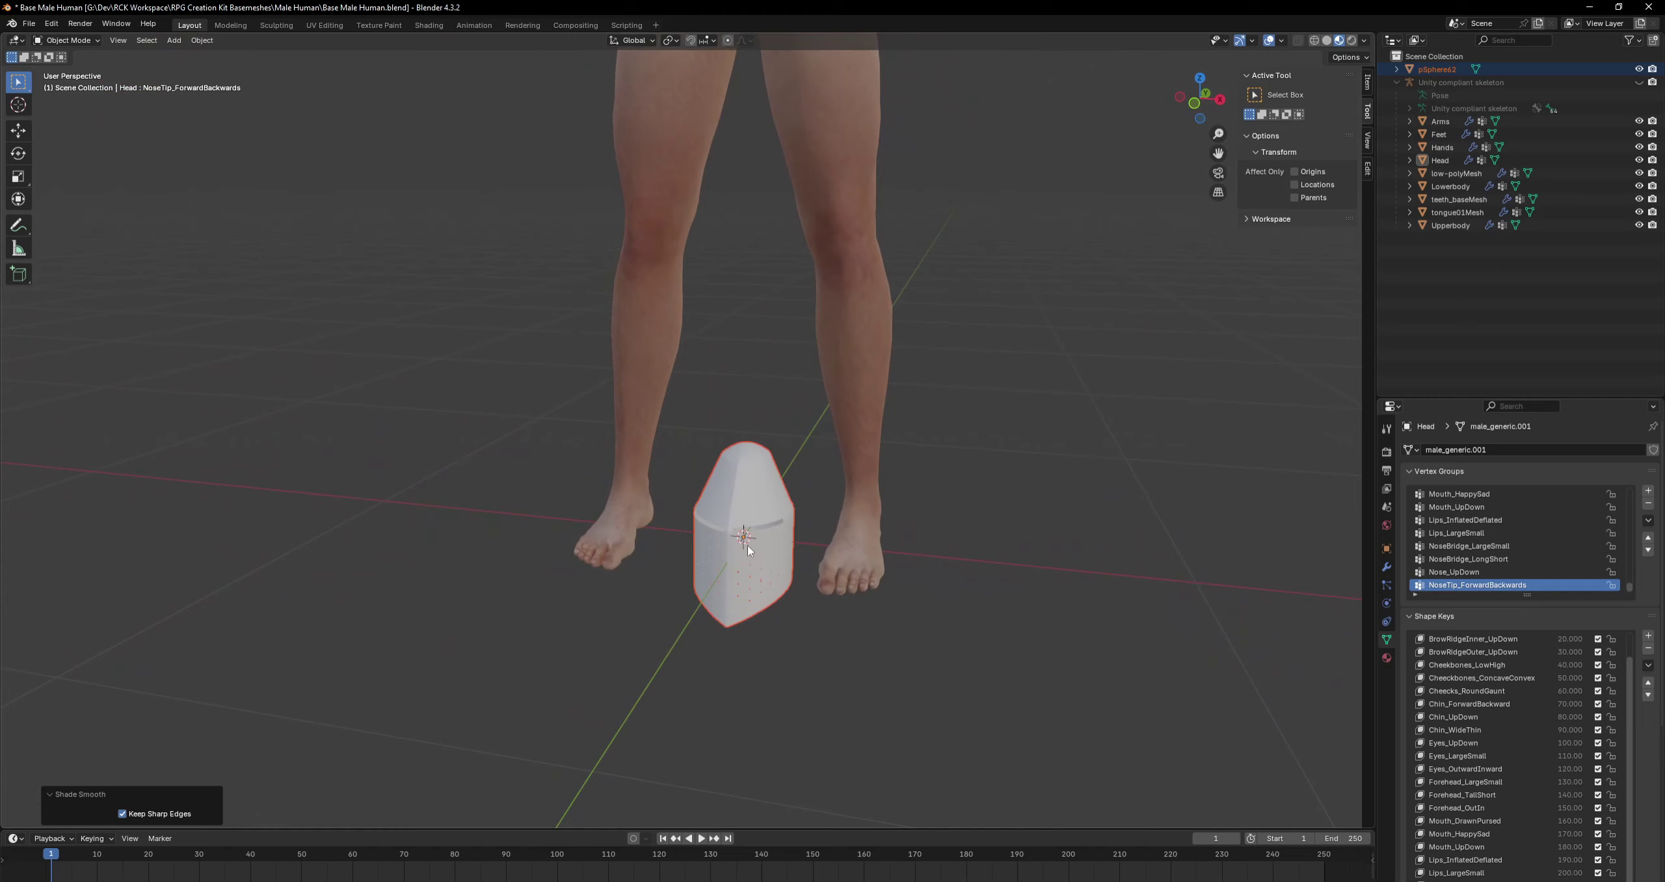
pyautogui.scroll(6, 653, 622)
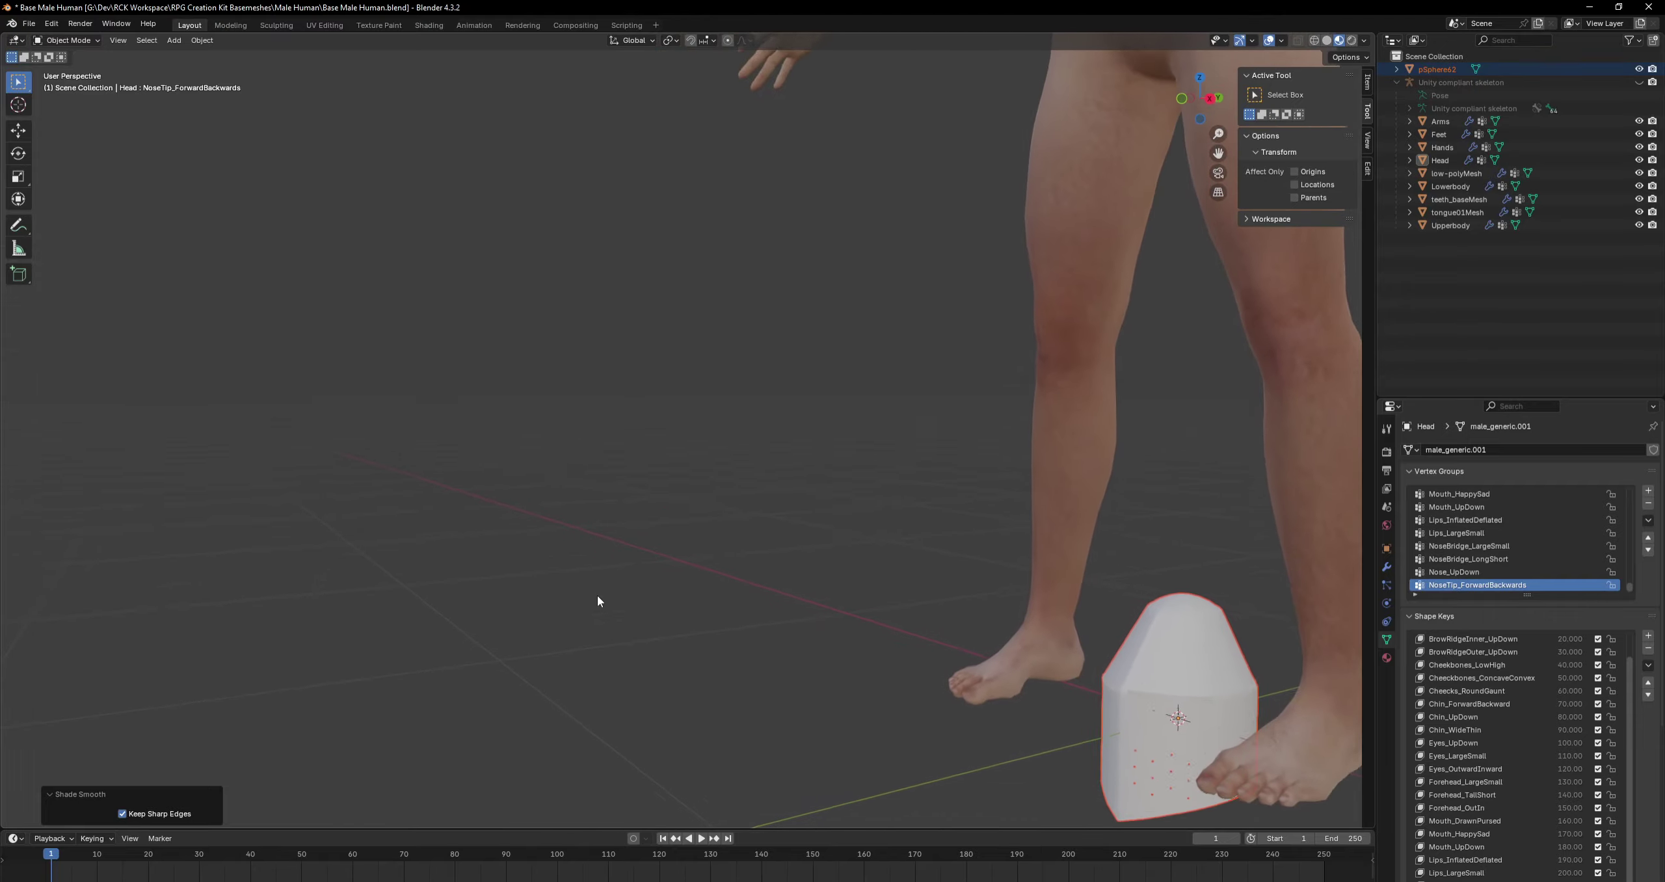
pyautogui.moveTo(597, 595); pyautogui.dragTo(686, 620, button='middle')
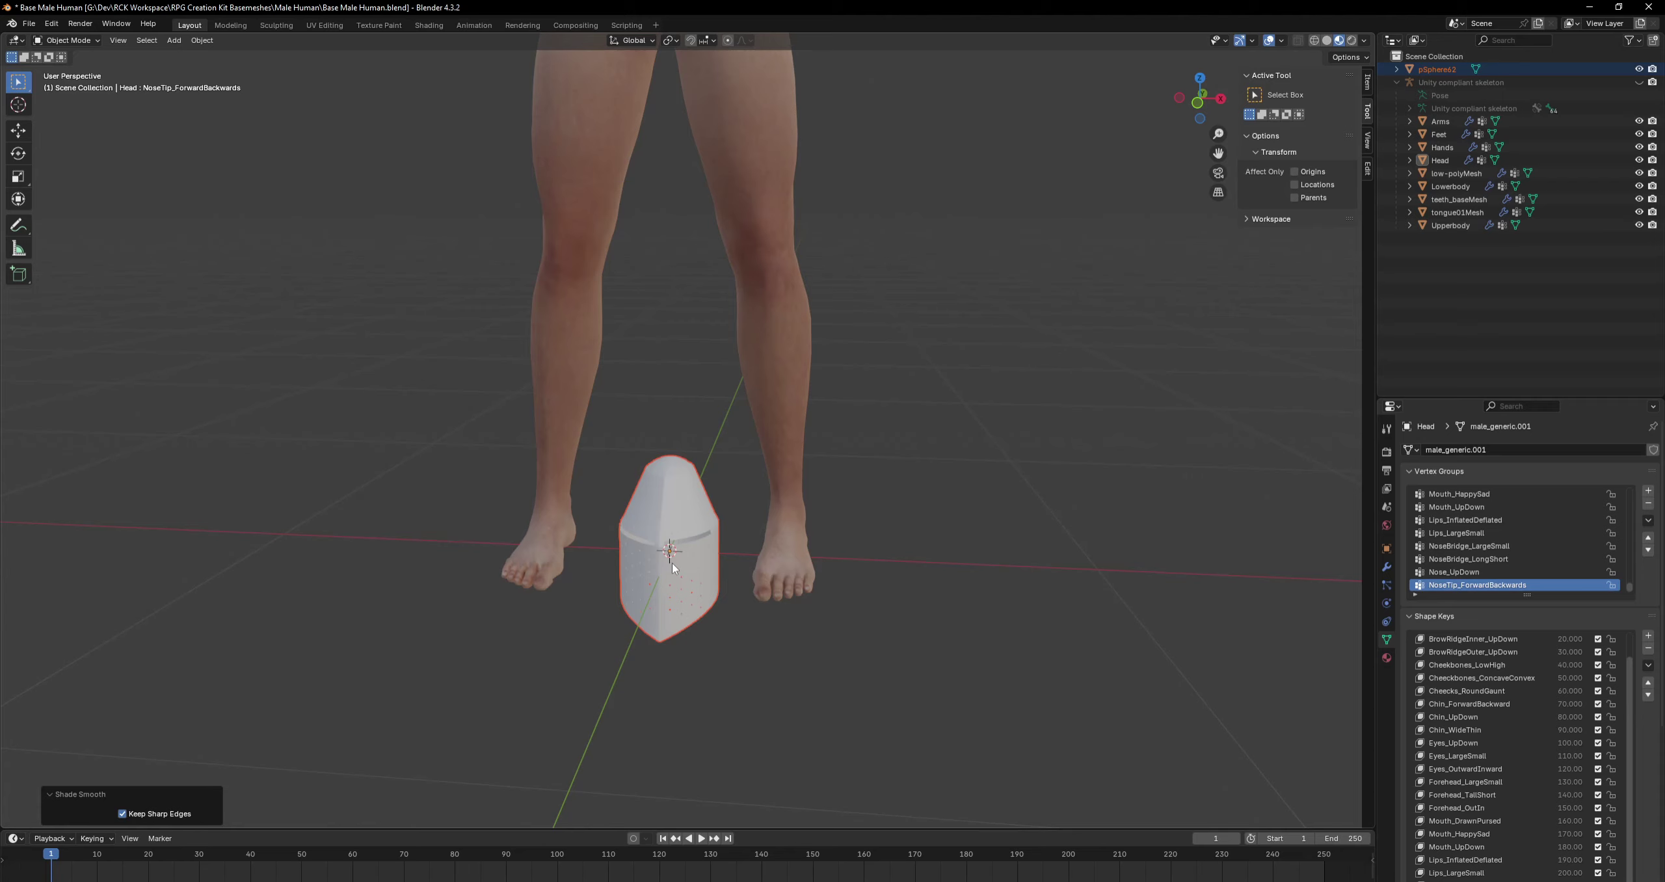
pyautogui.moveTo(550, 631)
pyautogui.mouseDown(button='middle')
pyautogui.moveTo(499, 628)
pyautogui.moveTo(565, 624)
pyautogui.moveTo(555, 614)
pyautogui.mouseUp(button='middle')
pyautogui.scroll(-5, 554, 614)
pyautogui.moveTo(649, 555)
pyautogui.mouseDown(button='middle')
pyautogui.moveTo(699, 533)
pyautogui.moveTo(667, 544)
pyautogui.mouseUp(button='middle')
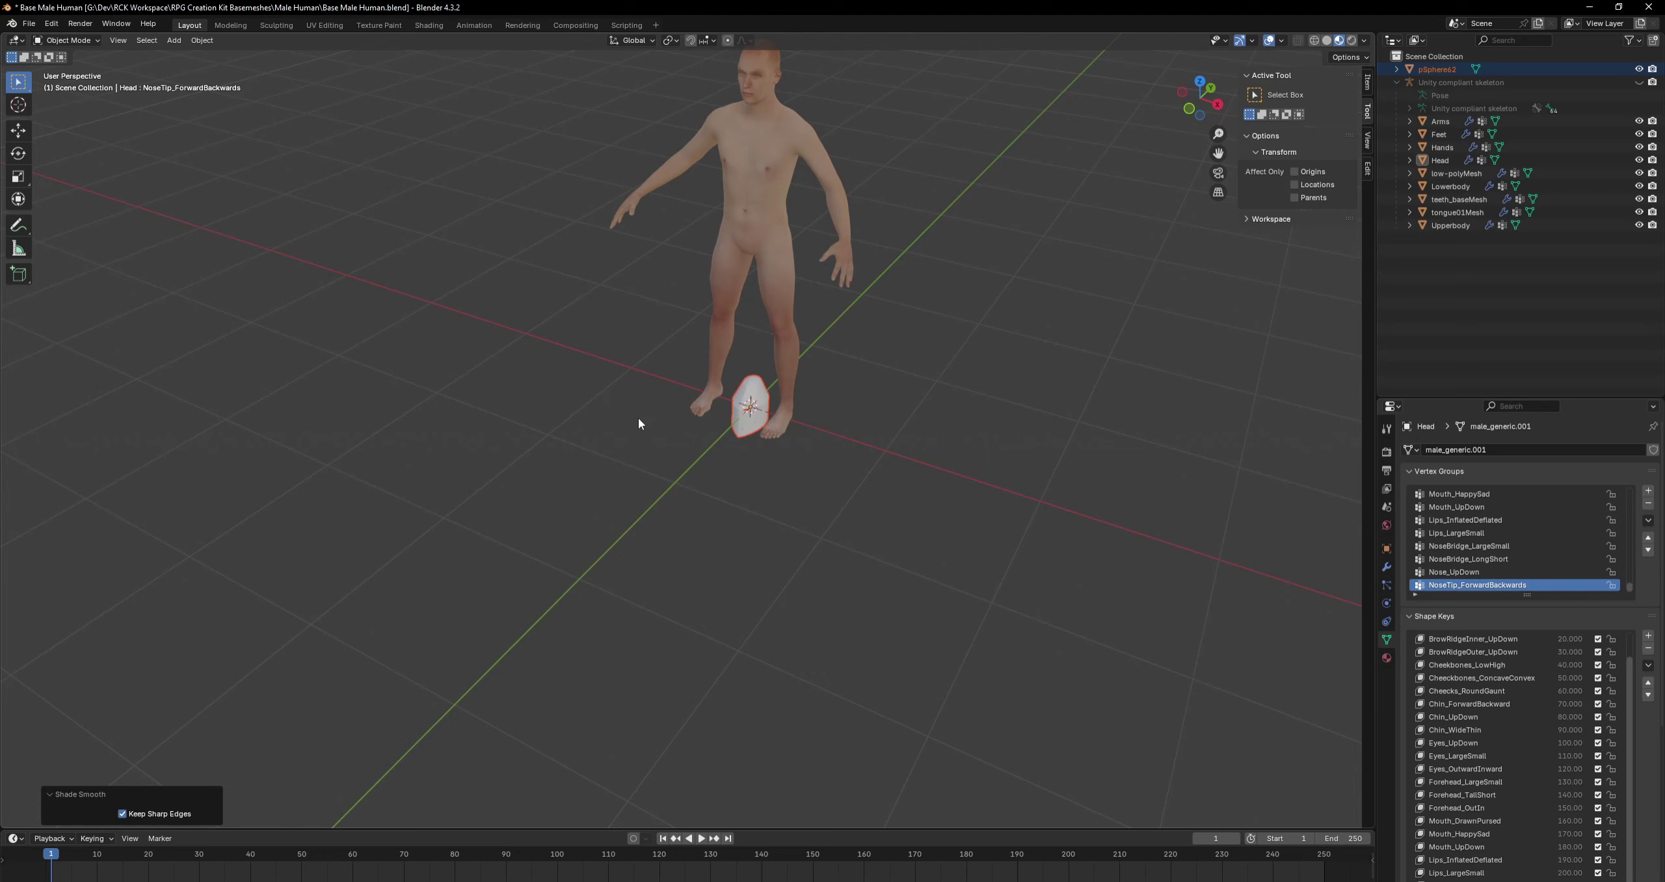
pyautogui.moveTo(637, 417); pyautogui.dragTo(569, 585, button='middle')
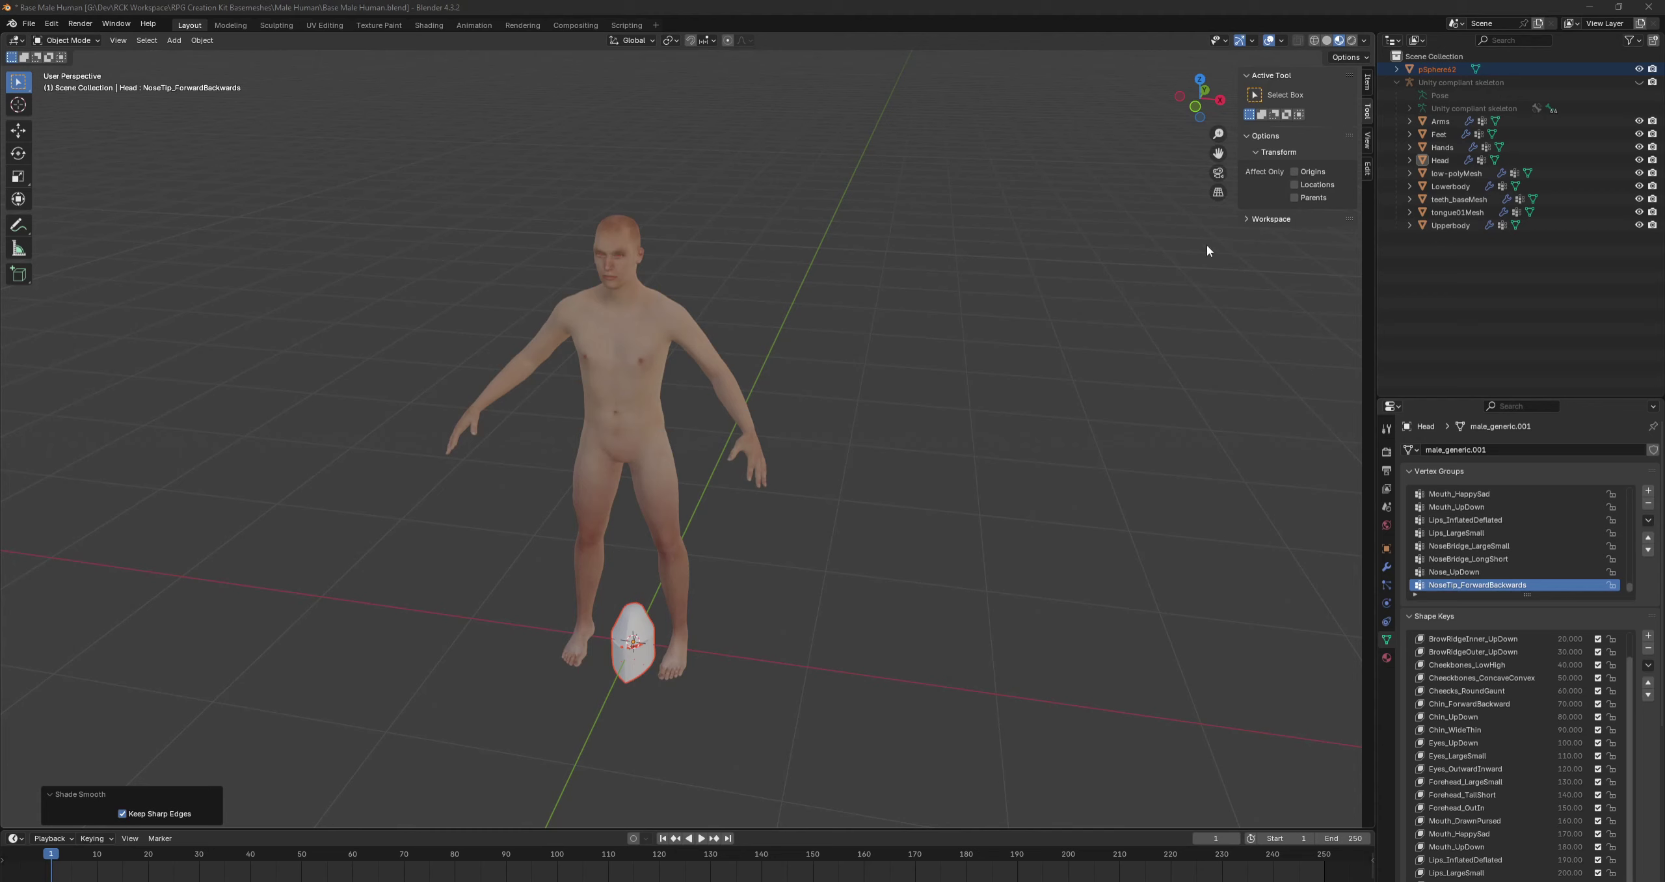
# Select the imported pSphere62 helmet, check its mesh contents, and try to move it onto the Unity compliant skeleton.
pyautogui.click(1429, 71)
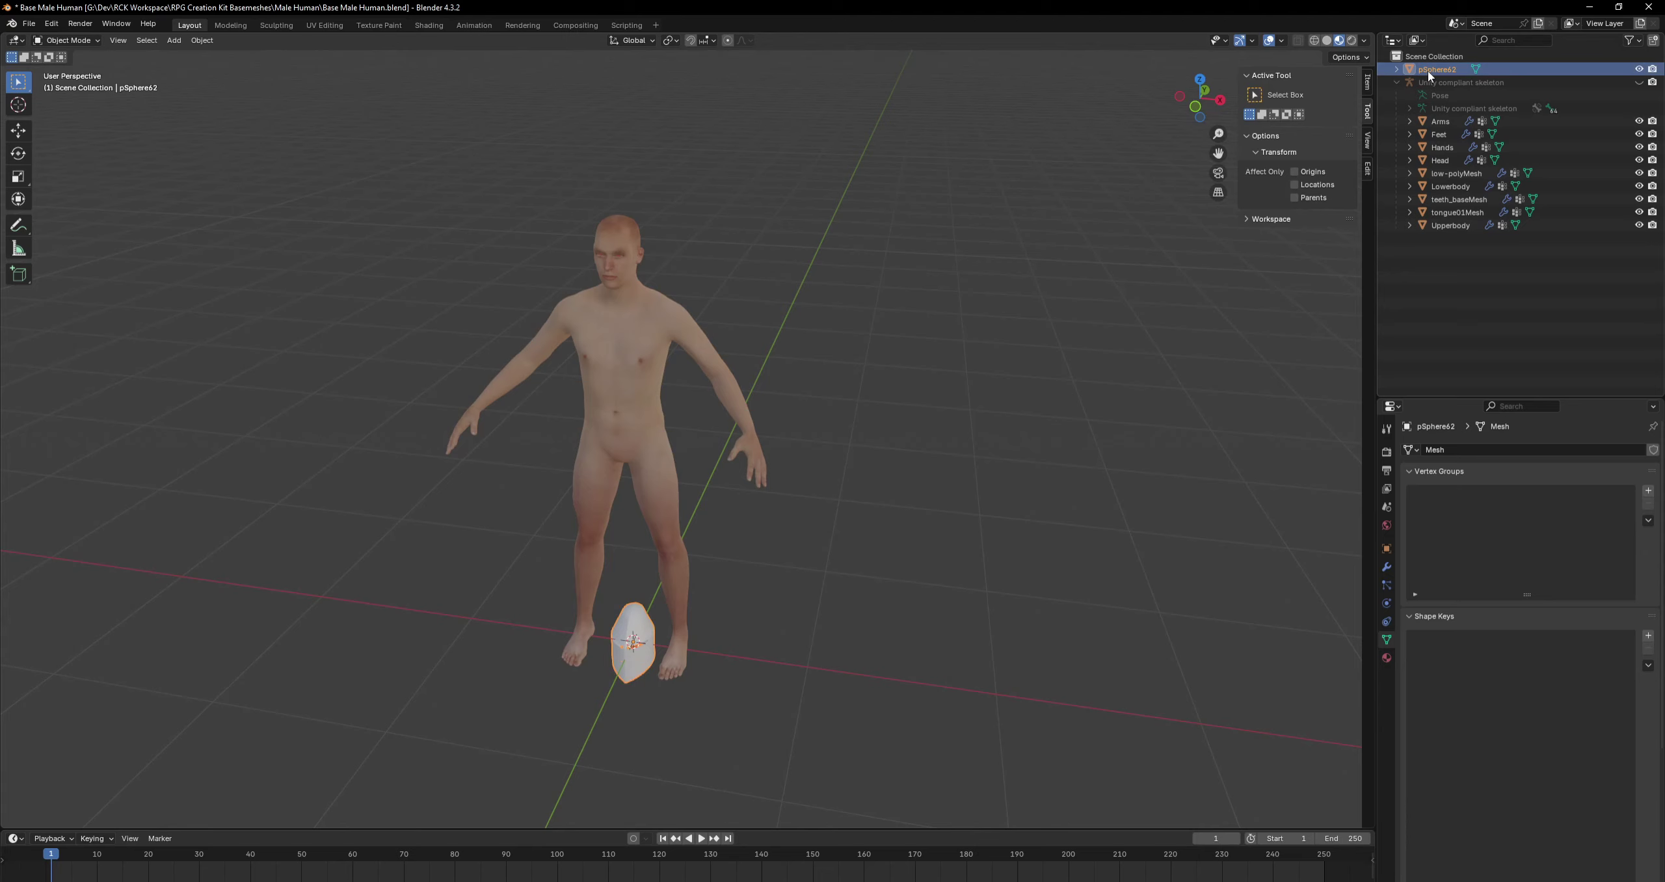
pyautogui.click(1397, 69)
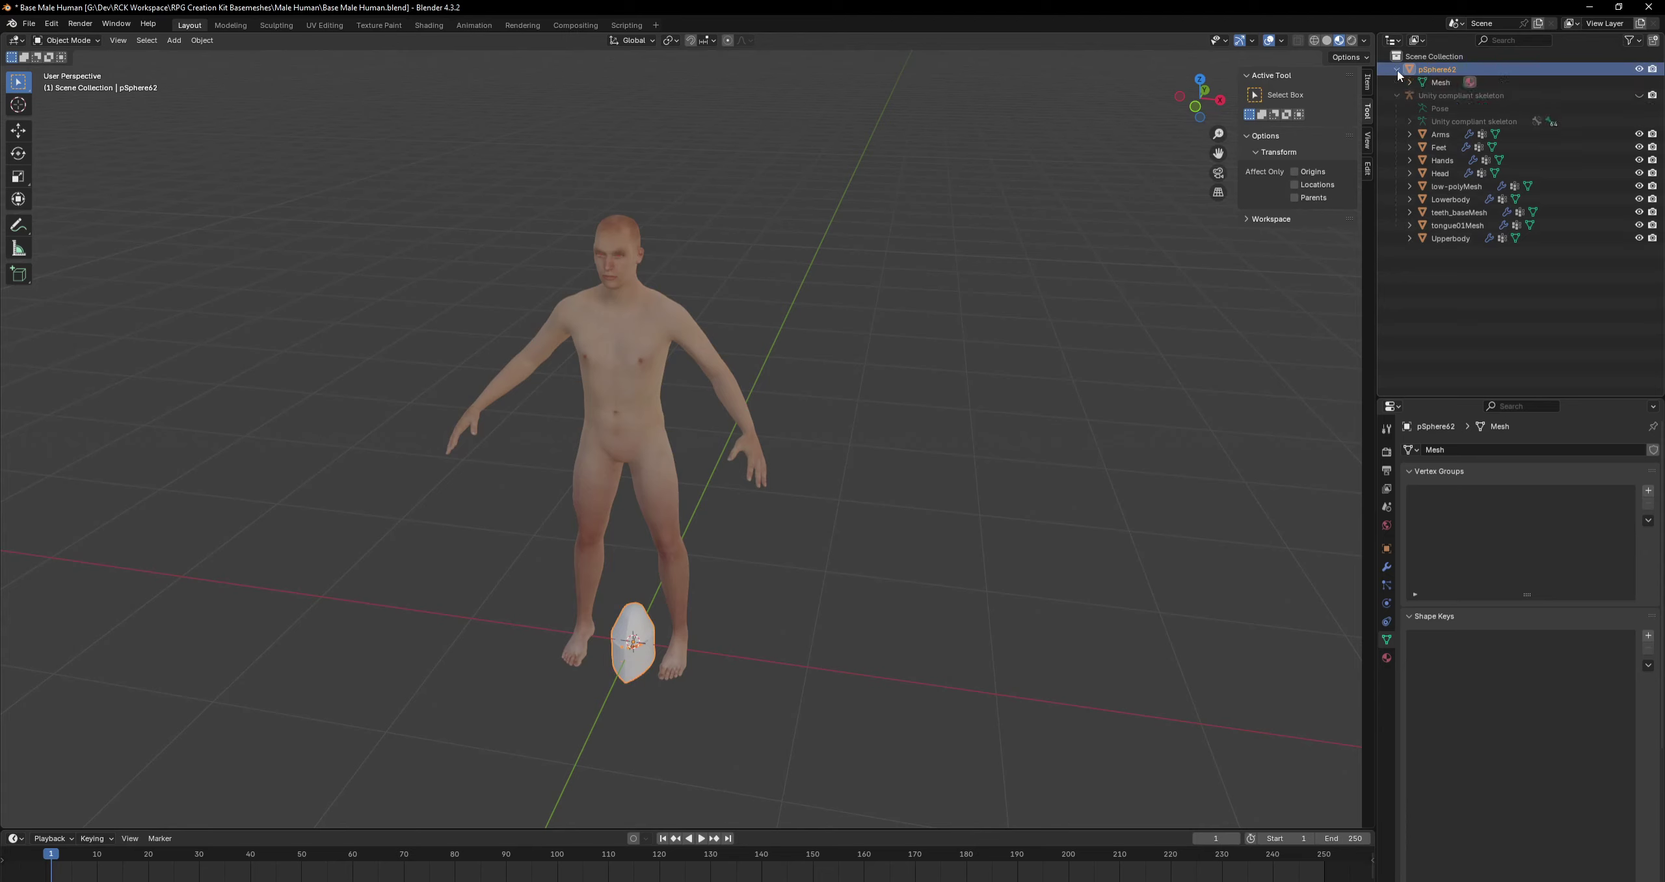
pyautogui.click(1397, 70)
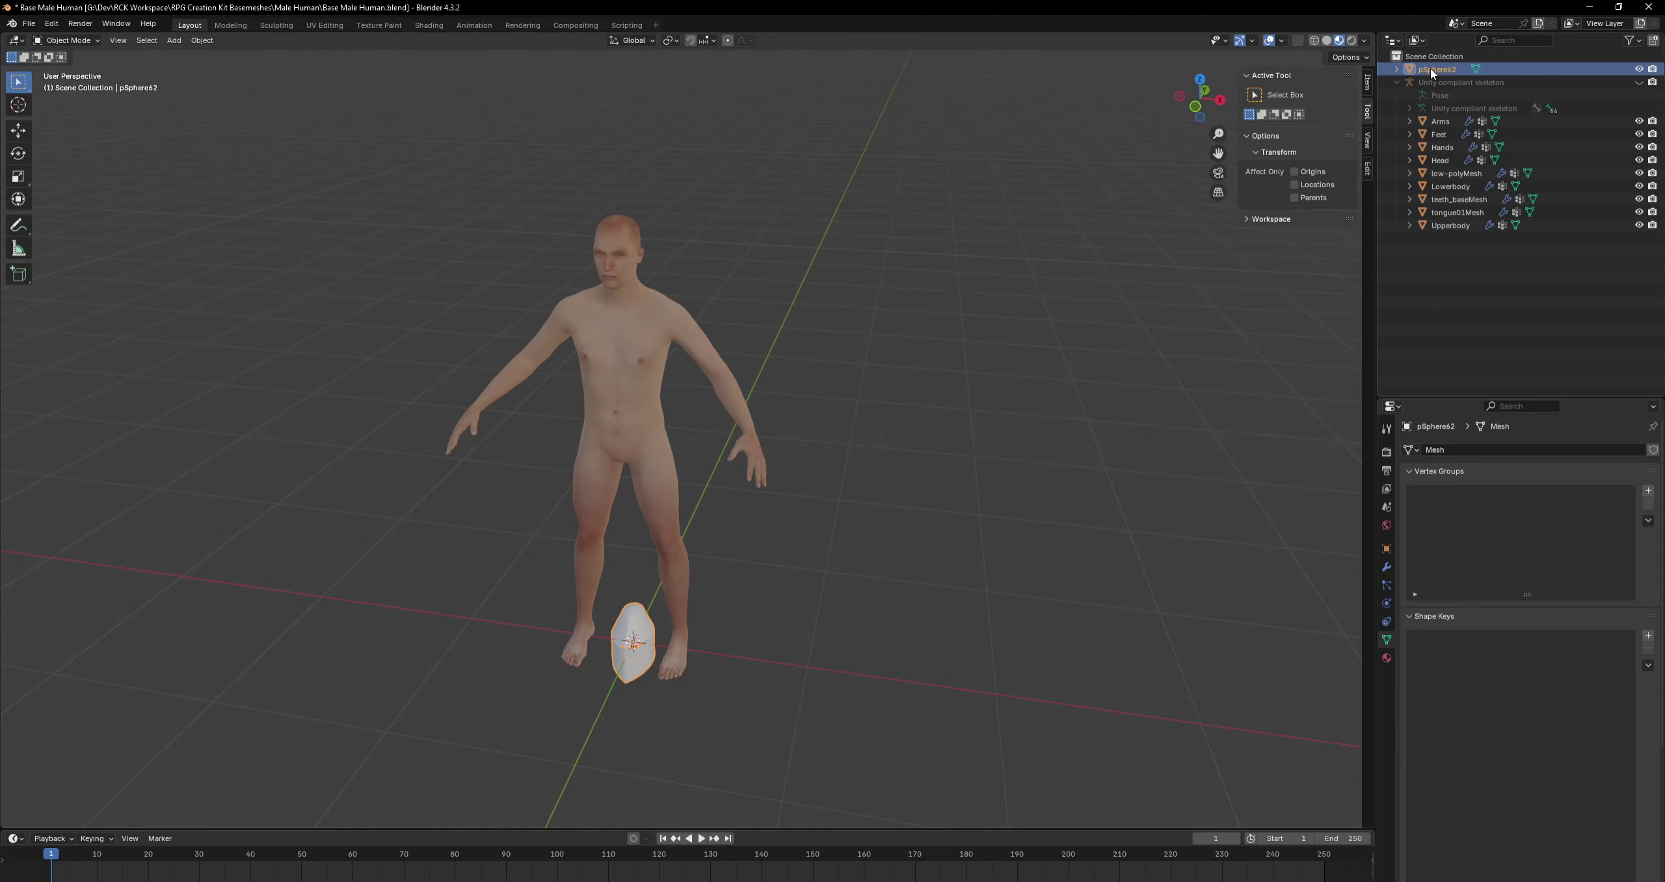
pyautogui.moveTo(1431, 69); pyautogui.dragTo(1443, 90)
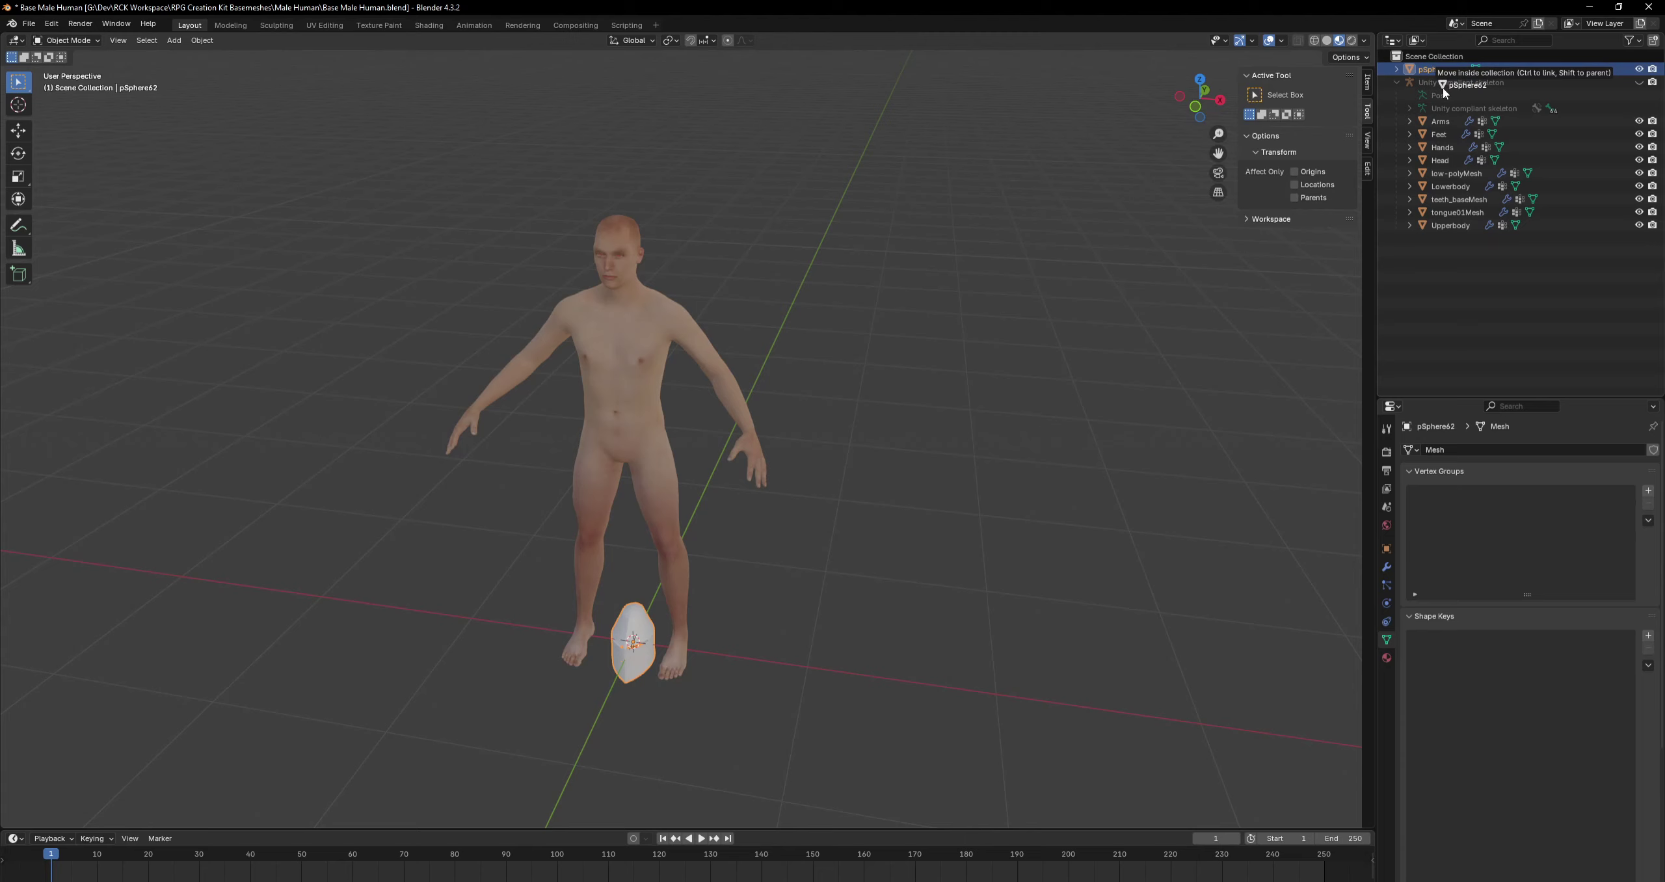
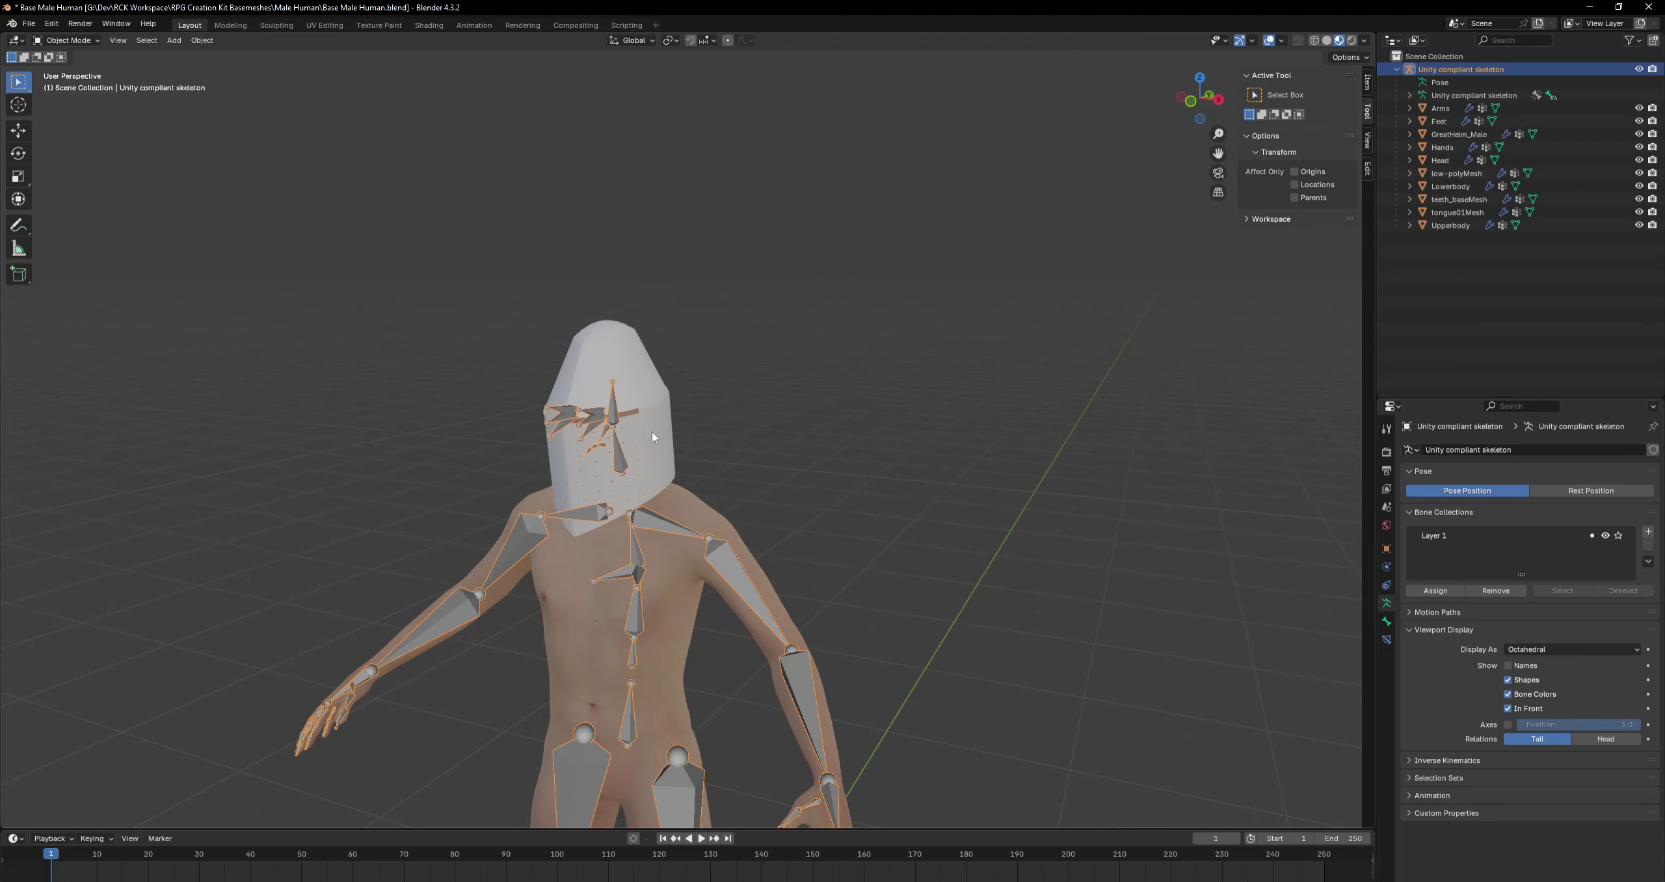
# Add GreatHelm_Male to the selection with the Unity compliant skeleton and switch the helmet to Weight Paint mode.
pyautogui.keyDown('shift'); pyautogui.click(651, 432); pyautogui.keyUp('shift')
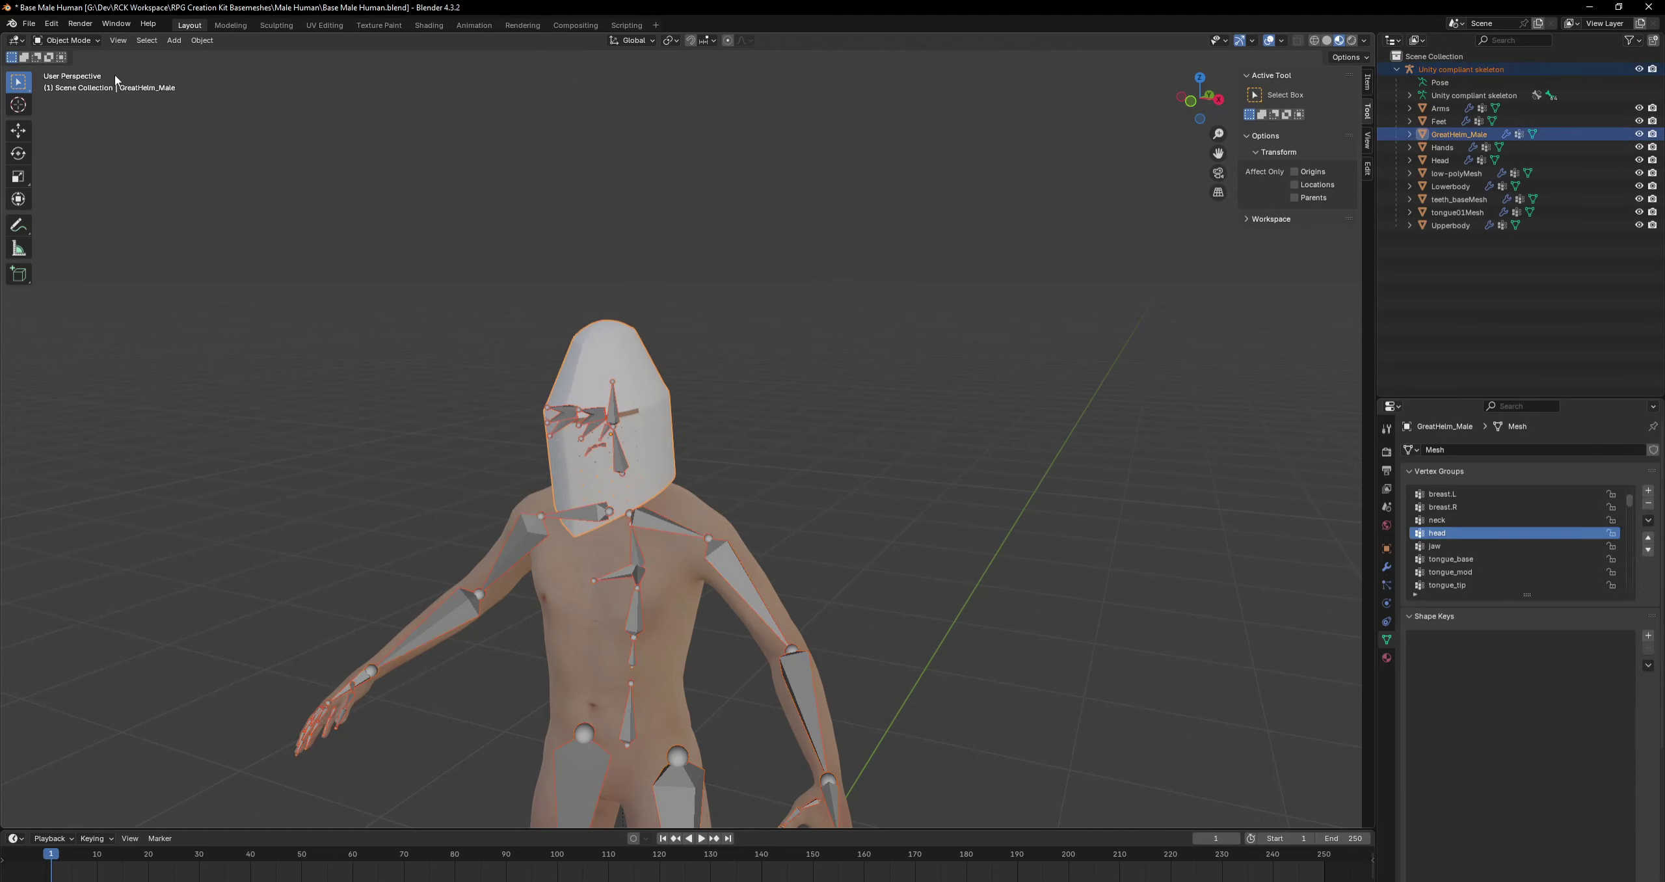
pyautogui.click(85, 42)
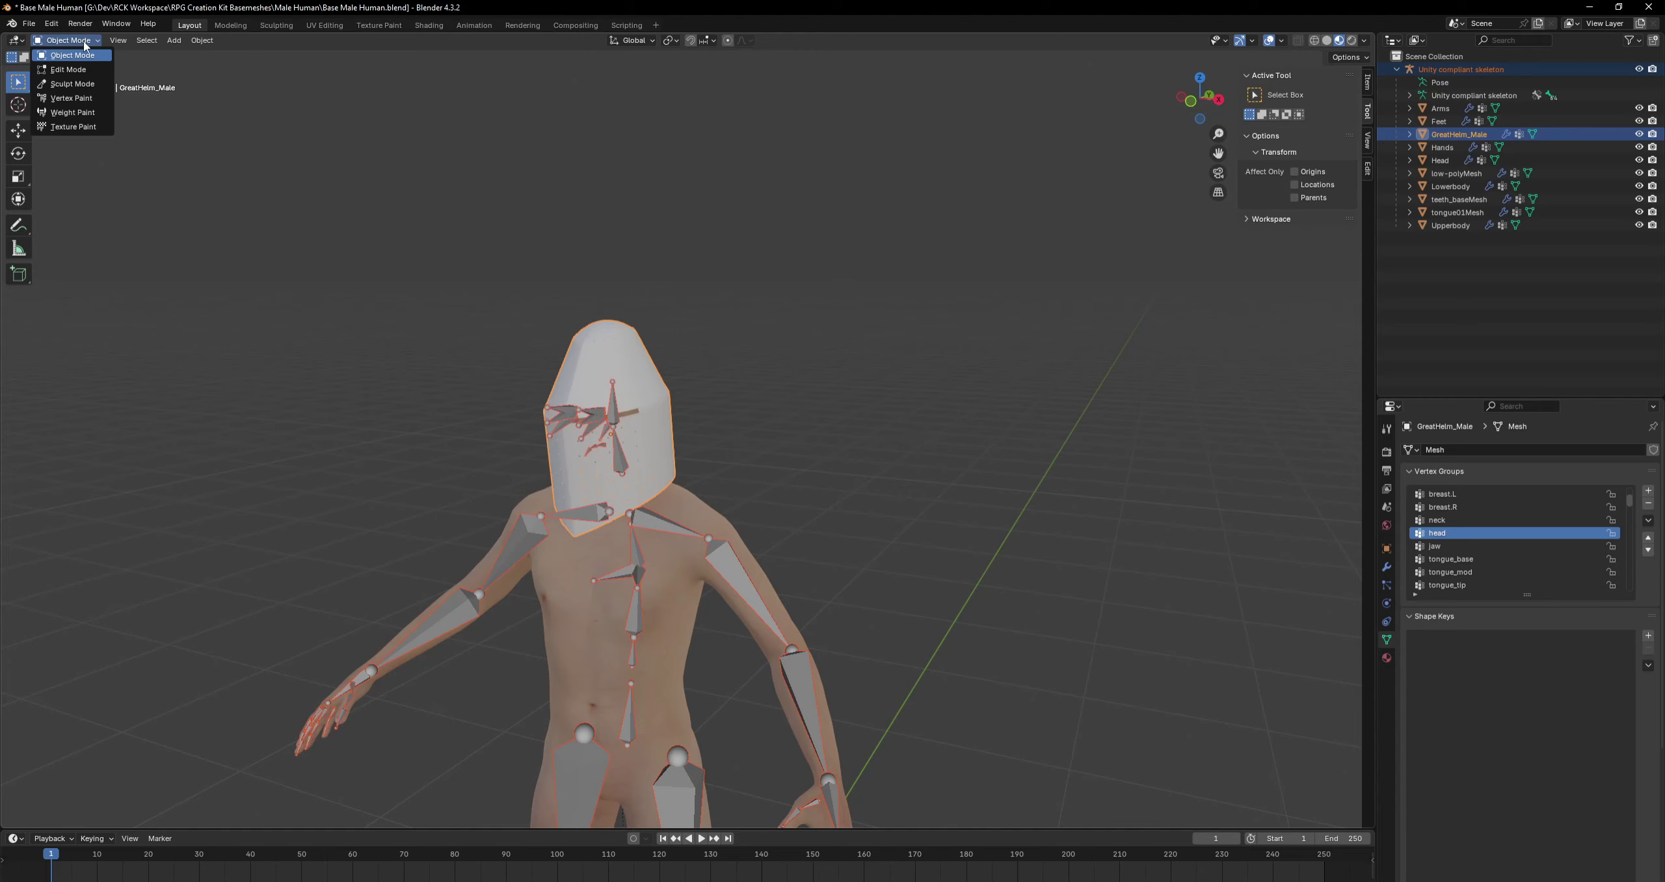
pyautogui.click(72, 55)
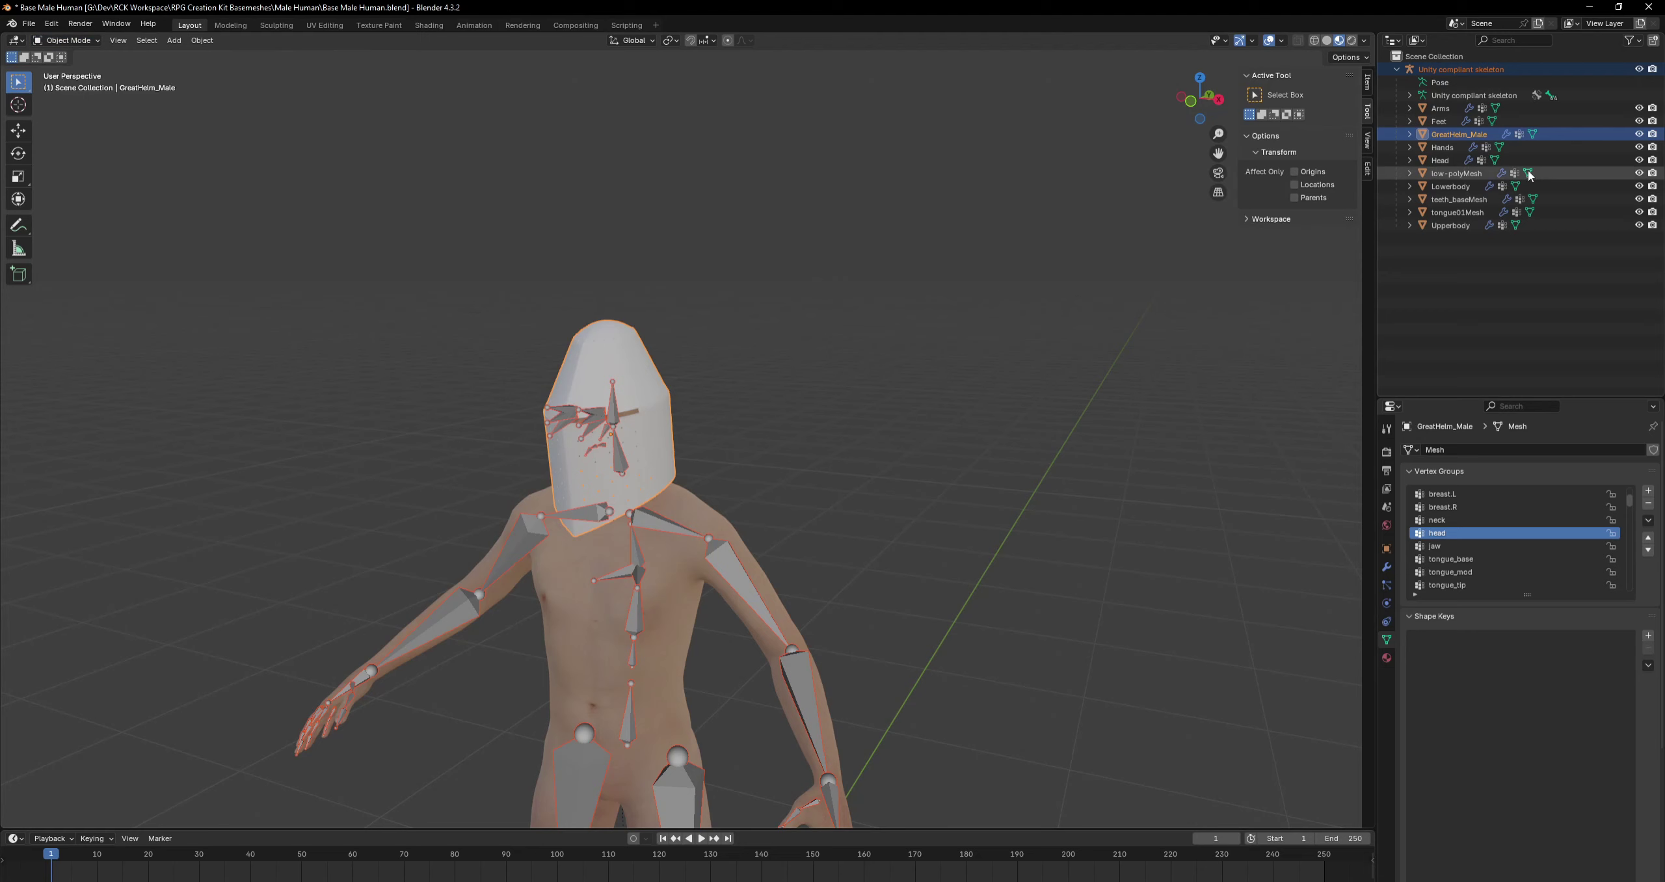
pyautogui.click(66, 42)
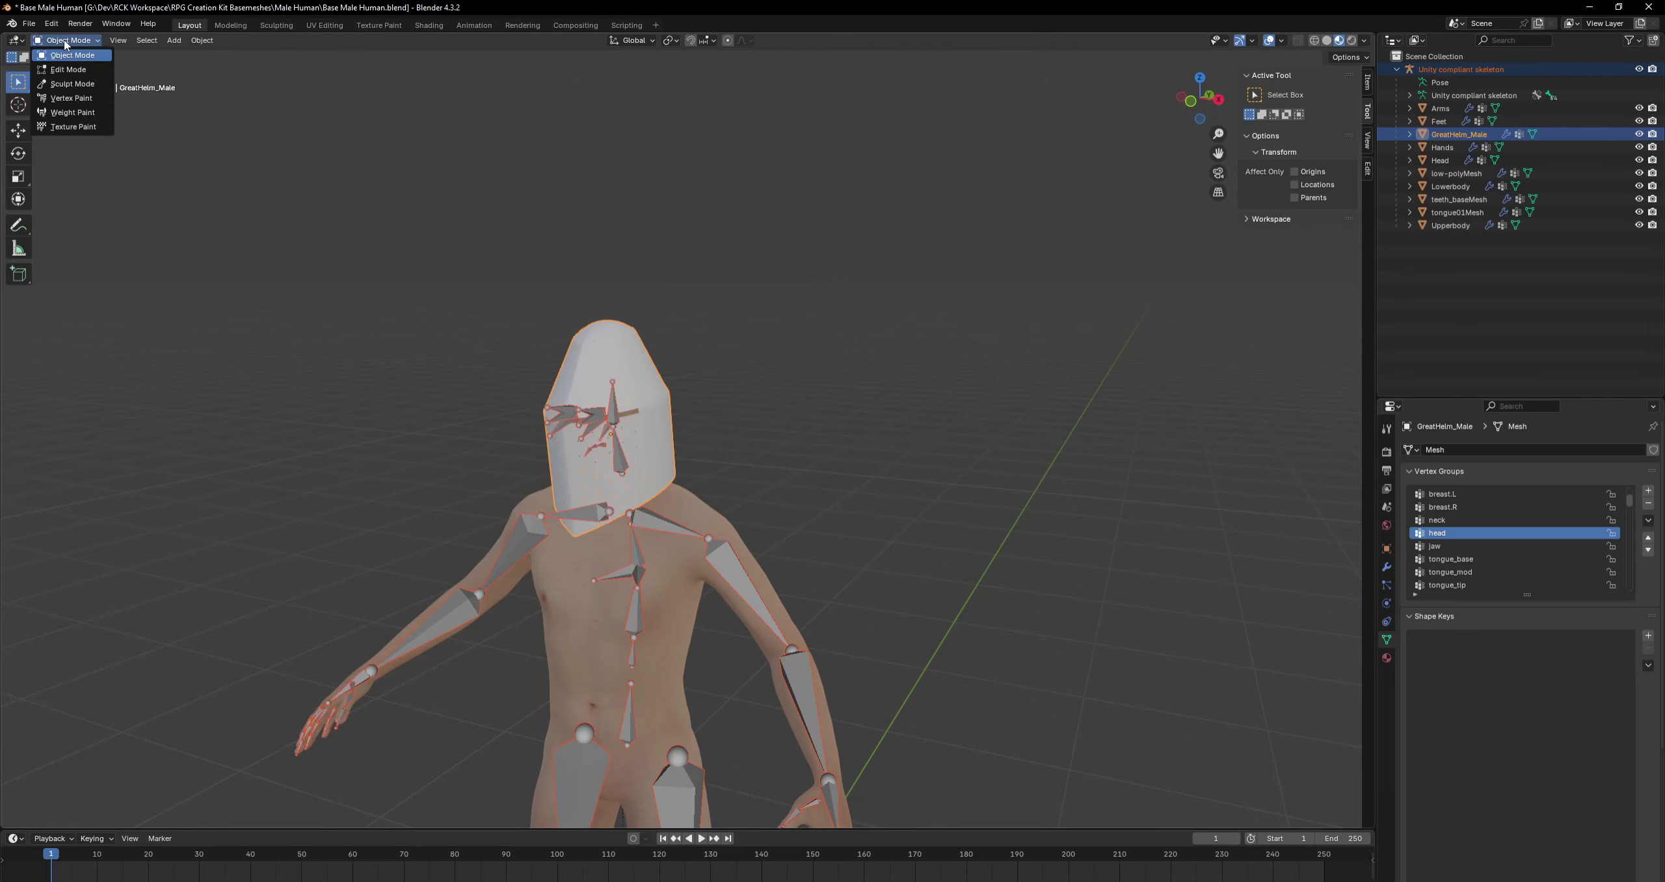
pyautogui.click(65, 113)
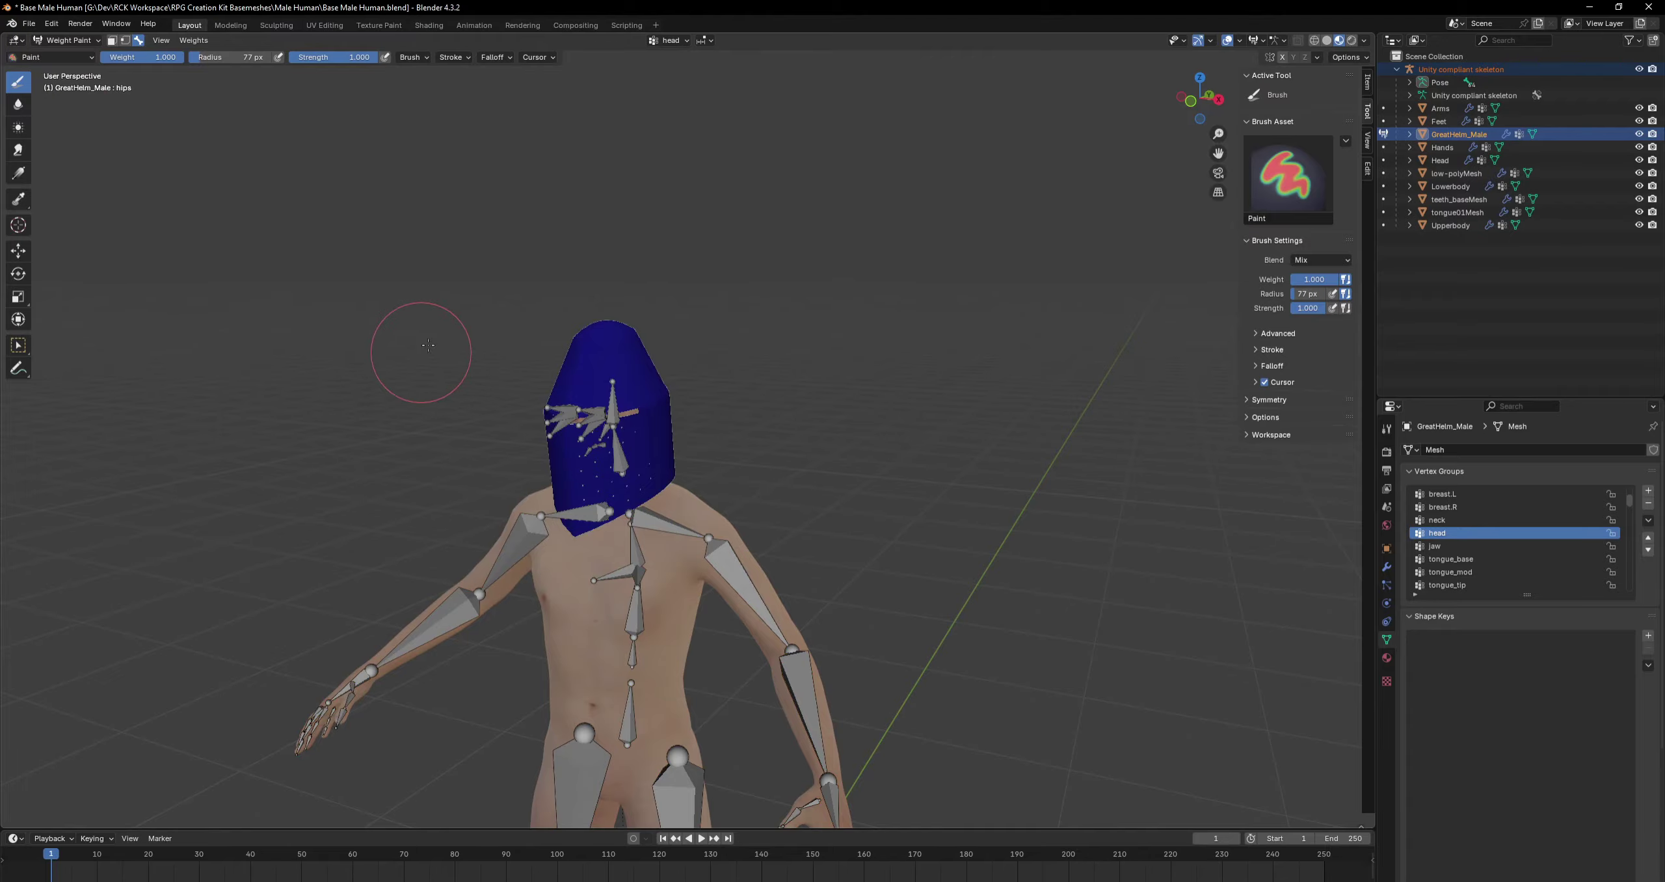
pyautogui.moveTo(777, 370)
pyautogui.mouseDown(button='middle')
pyautogui.moveTo(806, 349)
pyautogui.moveTo(790, 376)
pyautogui.mouseUp(button='middle')
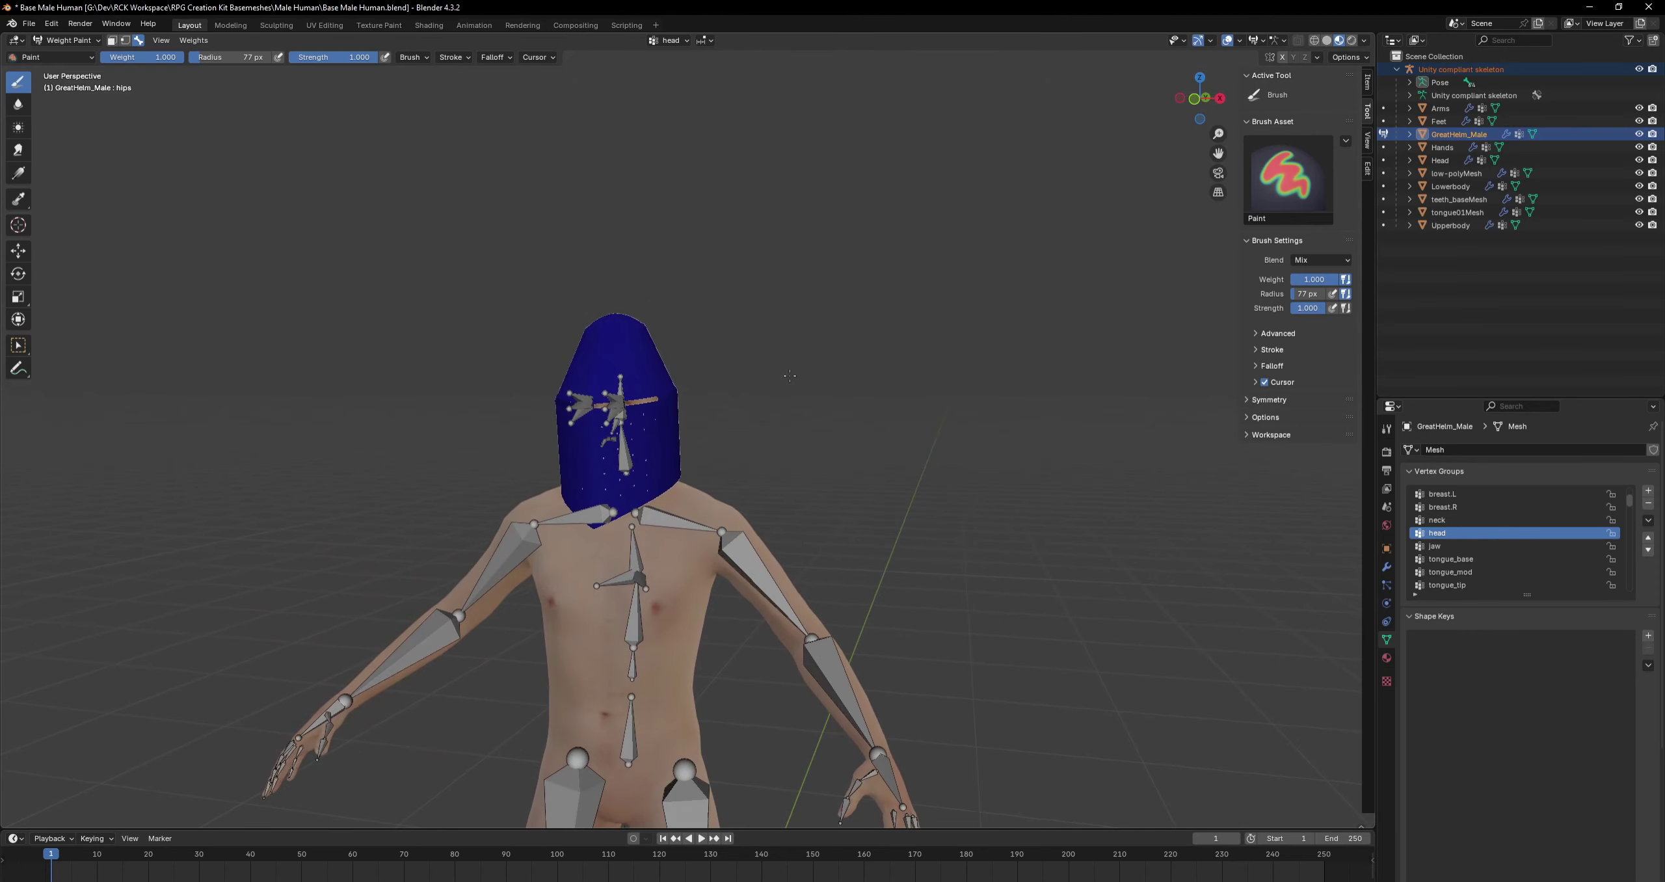
# Check the helmet's weights in the neck, breast.R and breast.L vertex groups, and make the head group active.
pyautogui.click(1439, 520)
pyautogui.click(1441, 508)
pyautogui.click(1441, 495)
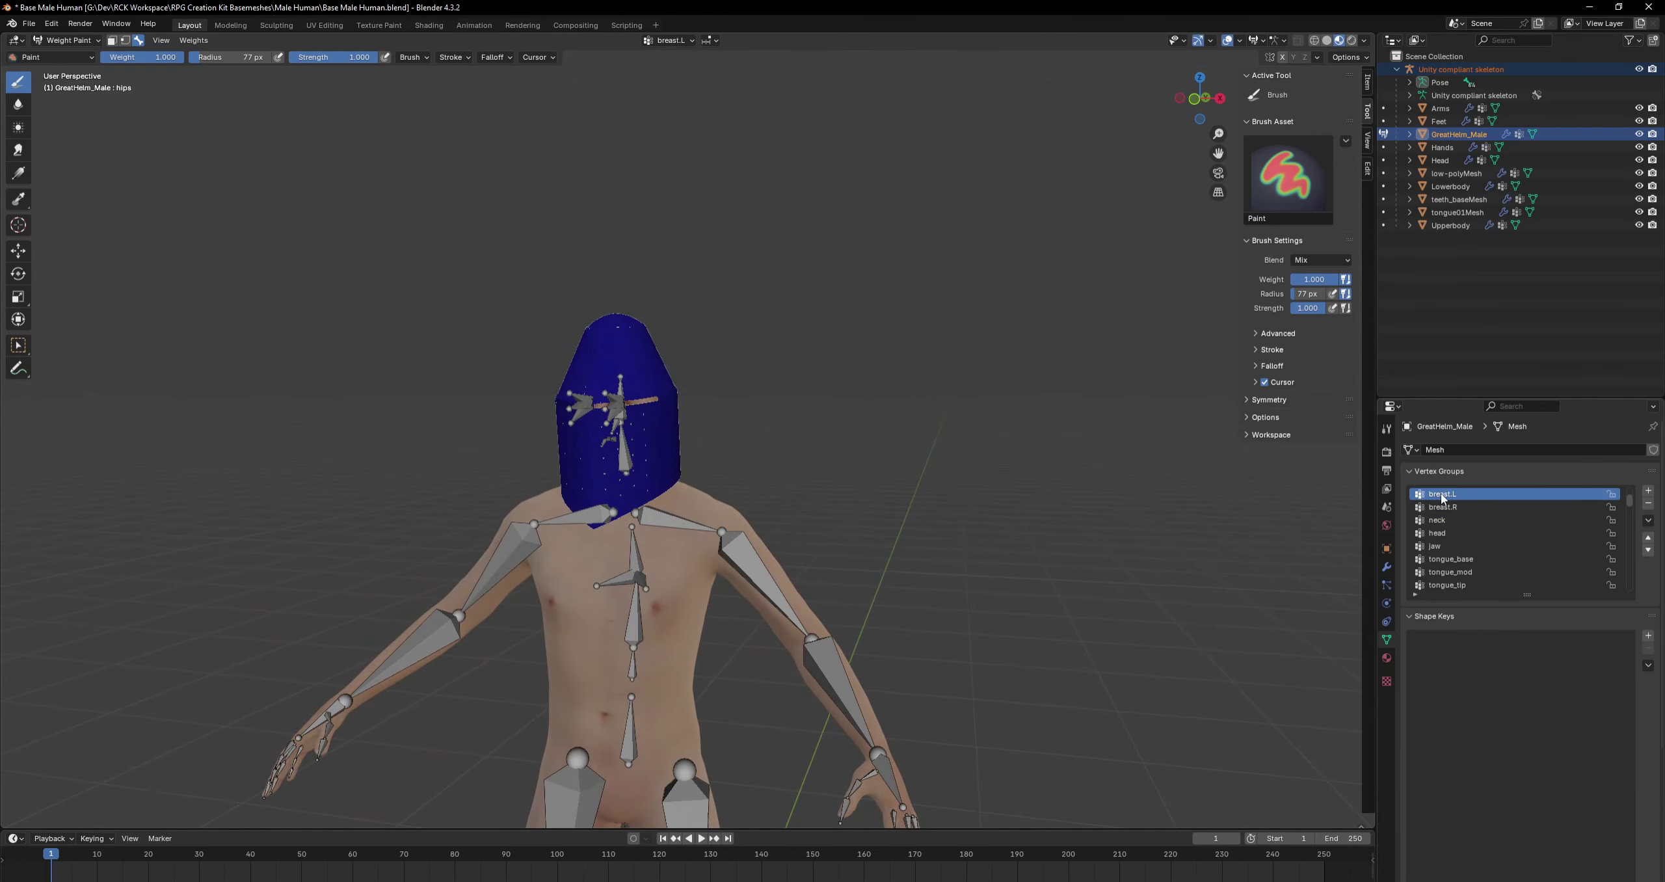
pyautogui.click(1438, 520)
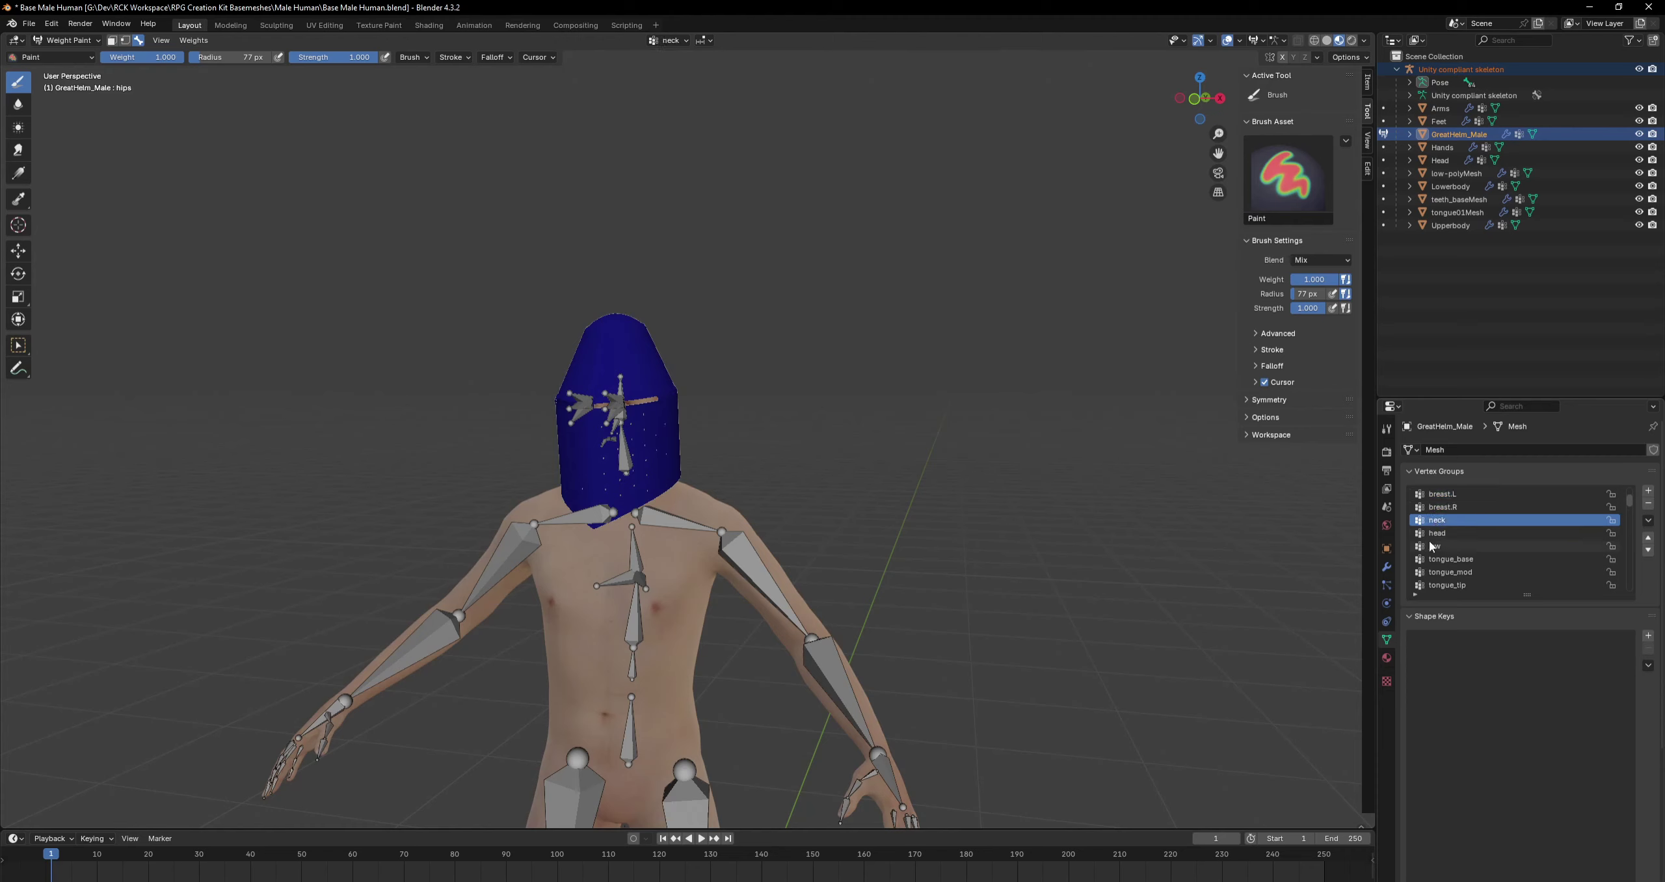
pyautogui.click(1437, 533)
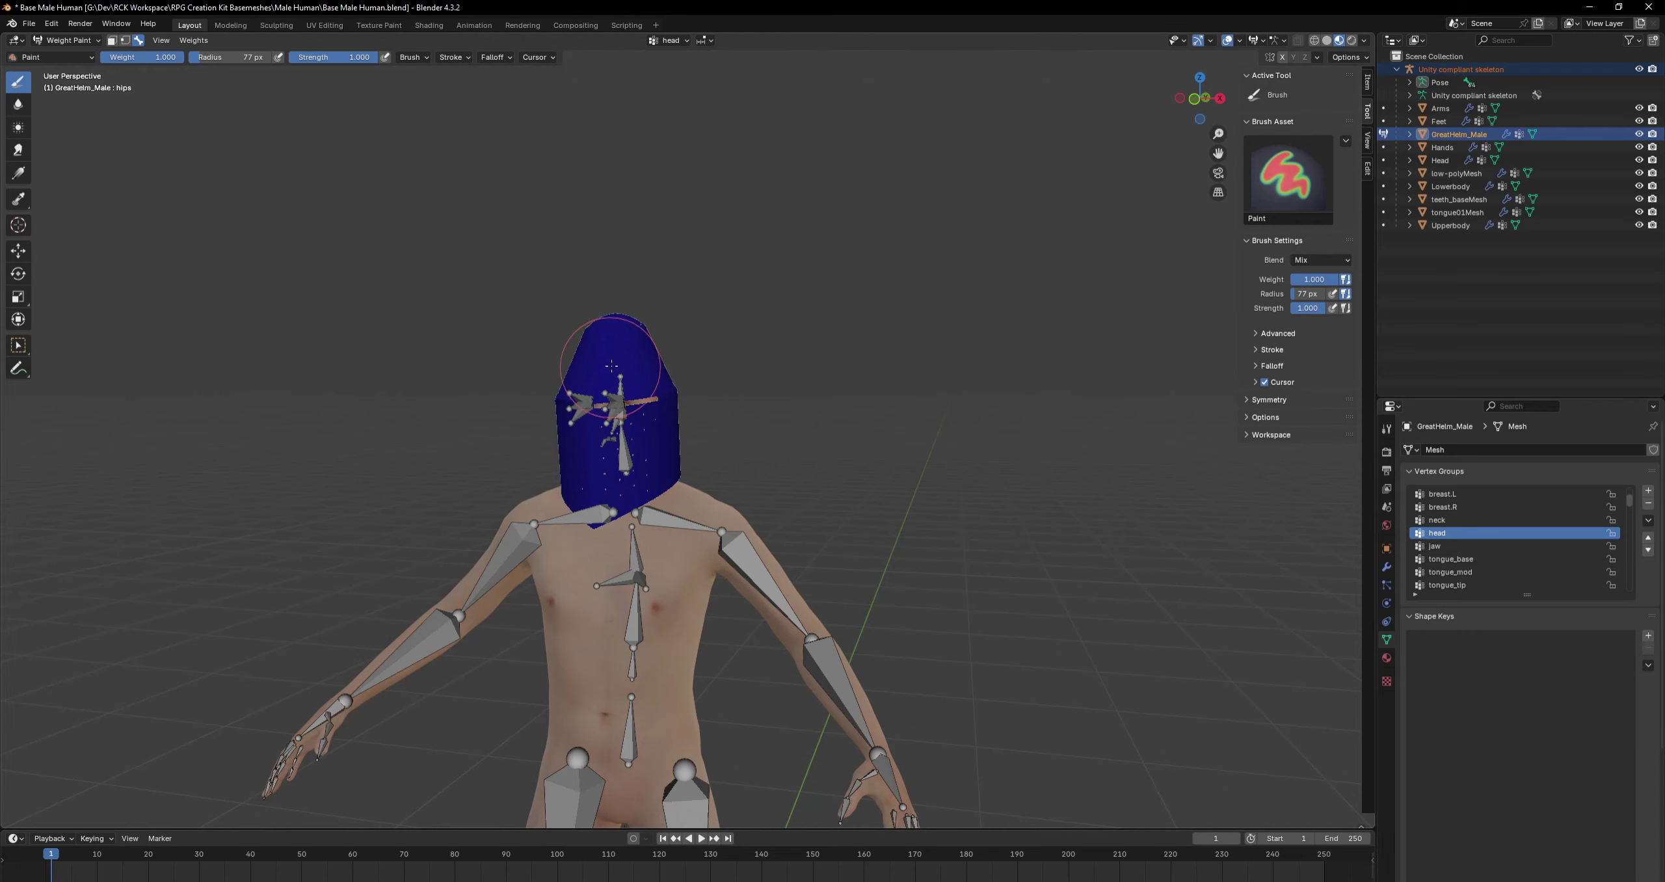
# Paint head-group weight of 1.000 over the front and sides of the helmet with the Mix brush.
pyautogui.moveTo(610, 367)
pyautogui.mouseDown()
pyautogui.moveTo(613, 340)
pyautogui.moveTo(624, 390)
pyautogui.moveTo(608, 351)
pyautogui.moveTo(585, 397)
pyautogui.moveTo(649, 438)
pyautogui.moveTo(624, 481)
pyautogui.moveTo(576, 468)
pyautogui.moveTo(625, 469)
pyautogui.moveTo(568, 504)
pyautogui.moveTo(676, 449)
pyautogui.moveTo(631, 403)
pyautogui.moveTo(572, 455)
pyautogui.moveTo(660, 409)
pyautogui.moveTo(662, 434)
pyautogui.mouseUp()
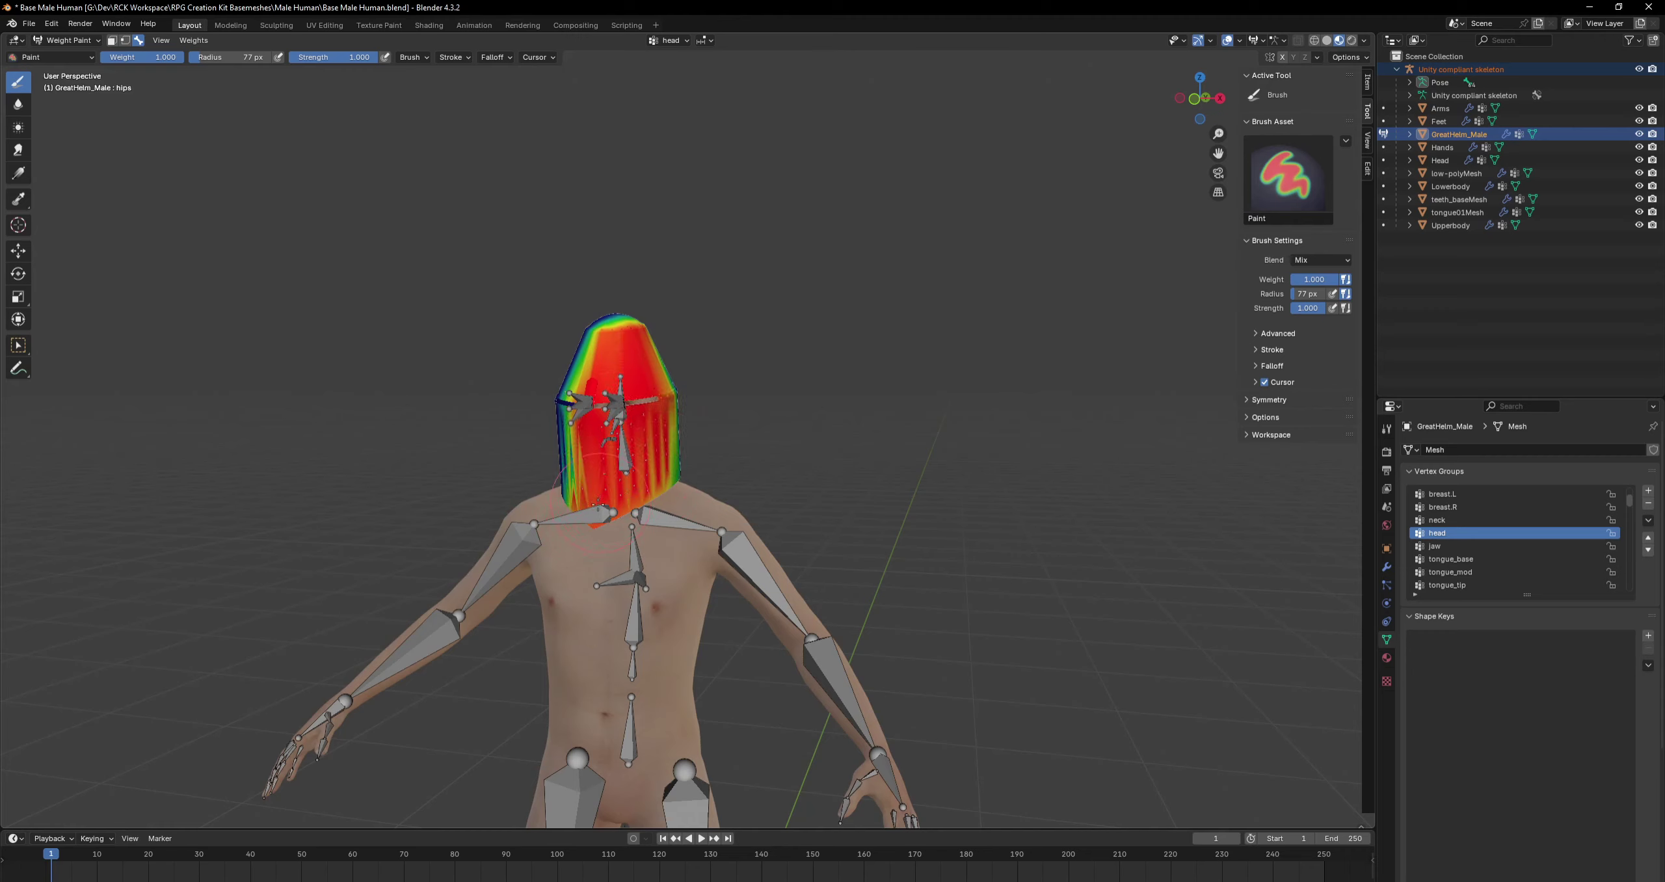
pyautogui.moveTo(591, 516)
pyautogui.mouseDown()
pyautogui.moveTo(660, 469)
pyautogui.moveTo(564, 465)
pyautogui.mouseUp()
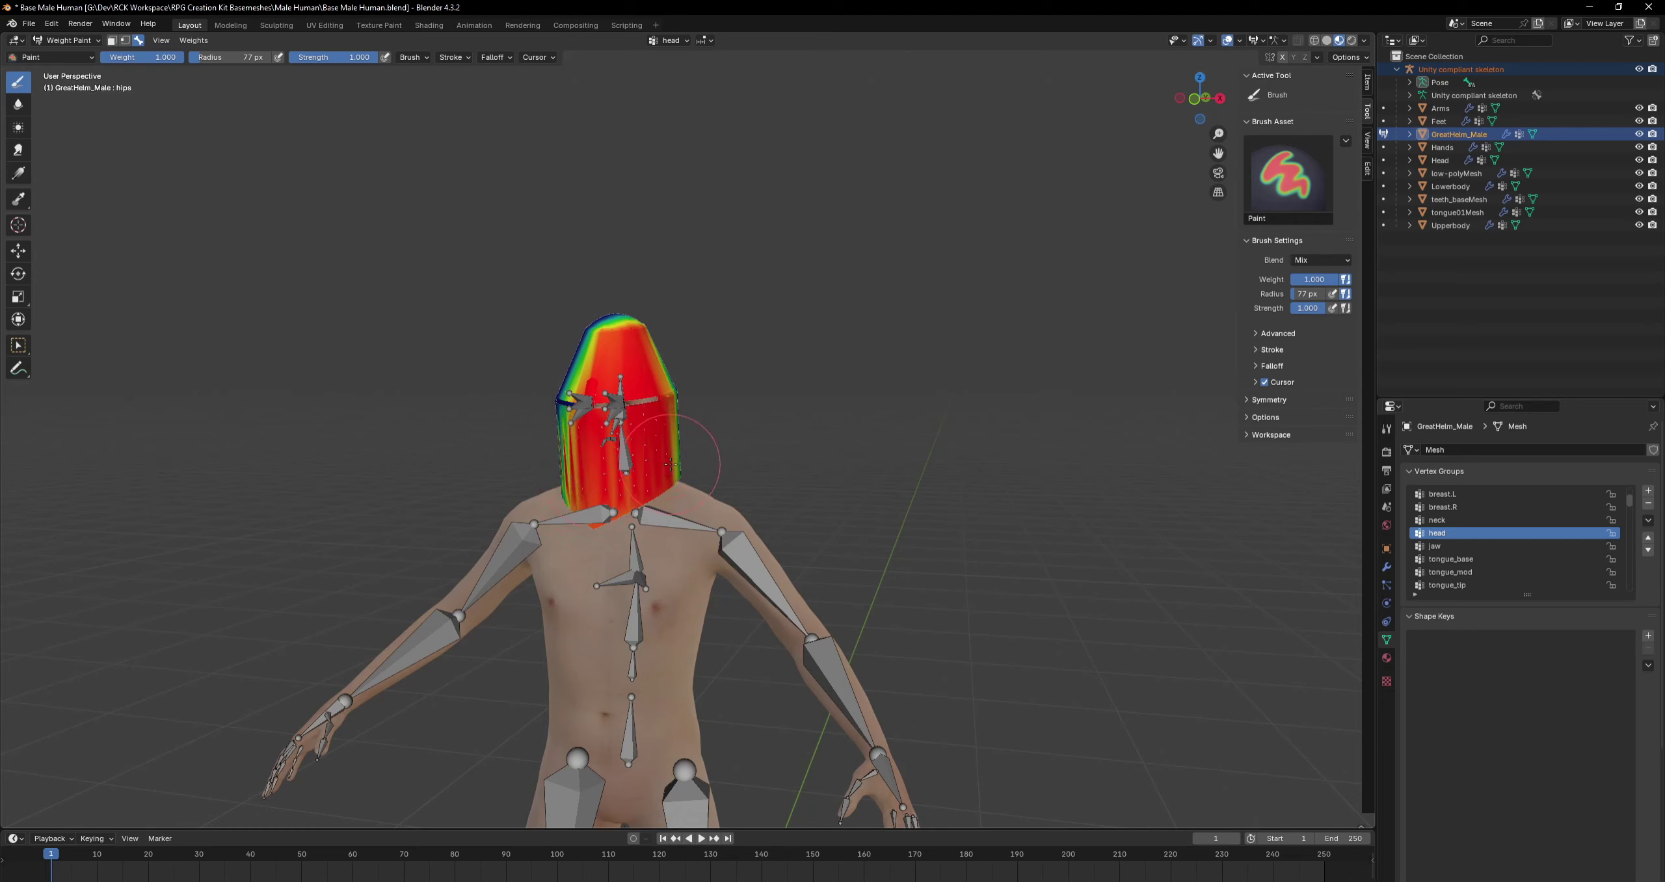
pyautogui.moveTo(671, 464)
pyautogui.mouseDown()
pyautogui.moveTo(694, 384)
pyautogui.moveTo(627, 312)
pyautogui.moveTo(612, 301)
pyautogui.moveTo(580, 323)
pyautogui.moveTo(582, 303)
pyautogui.moveTo(605, 344)
pyautogui.mouseUp()
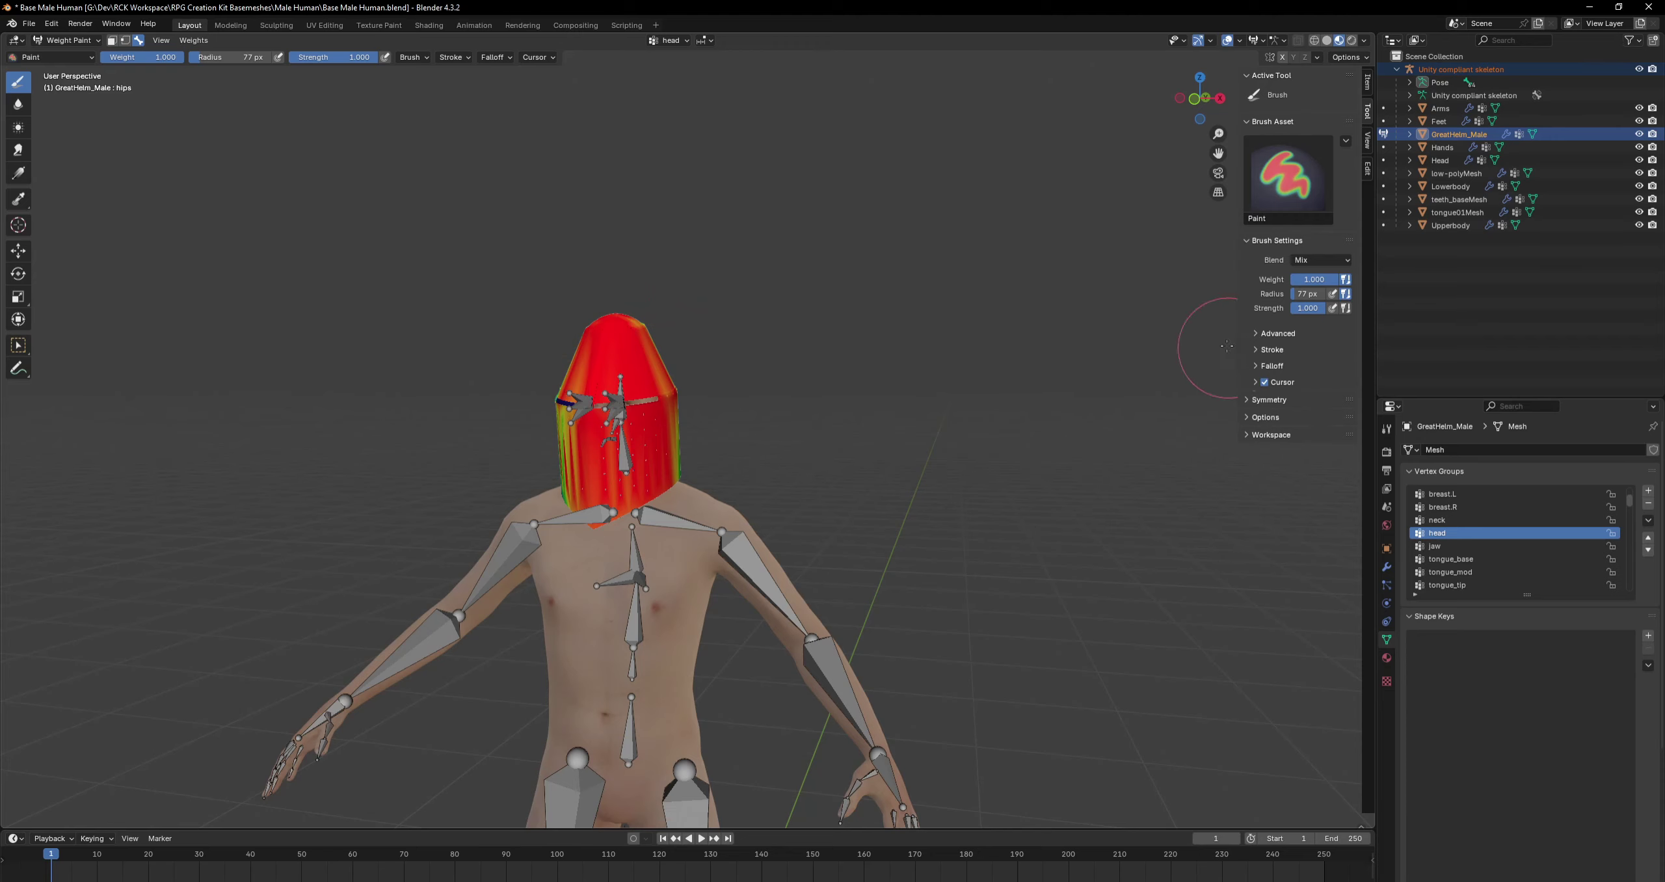
pyautogui.click(1338, 263)
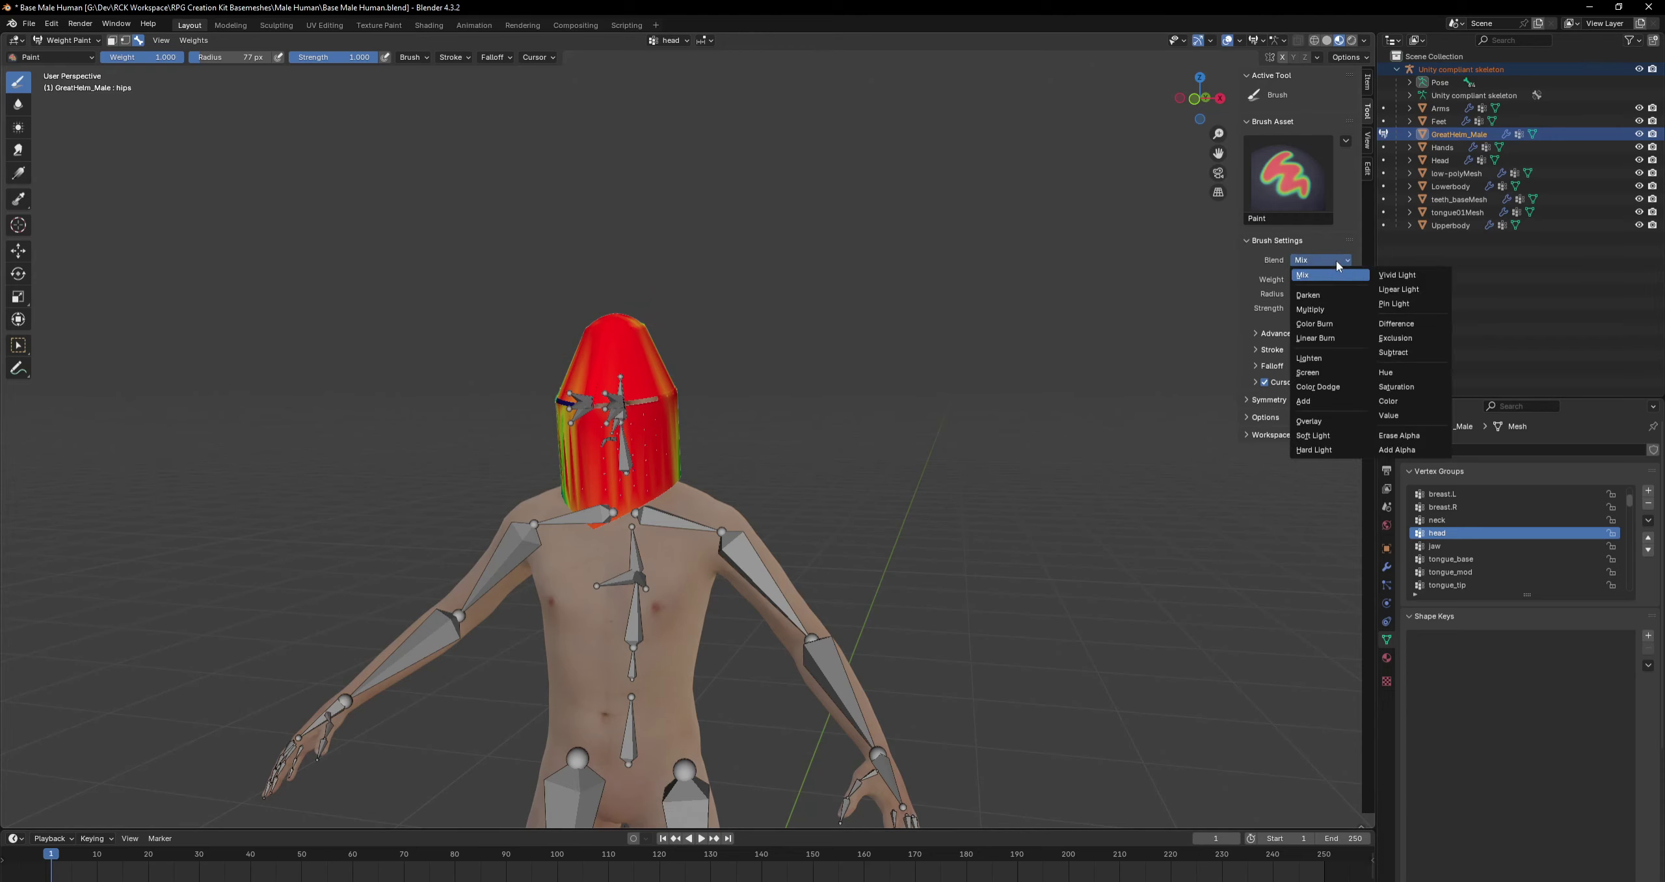
pyautogui.moveTo(719, 371)
pyautogui.mouseDown(button='middle')
pyautogui.moveTo(913, 363)
pyautogui.moveTo(681, 399)
pyautogui.moveTo(722, 389)
pyautogui.moveTo(651, 372)
pyautogui.mouseUp(button='middle')
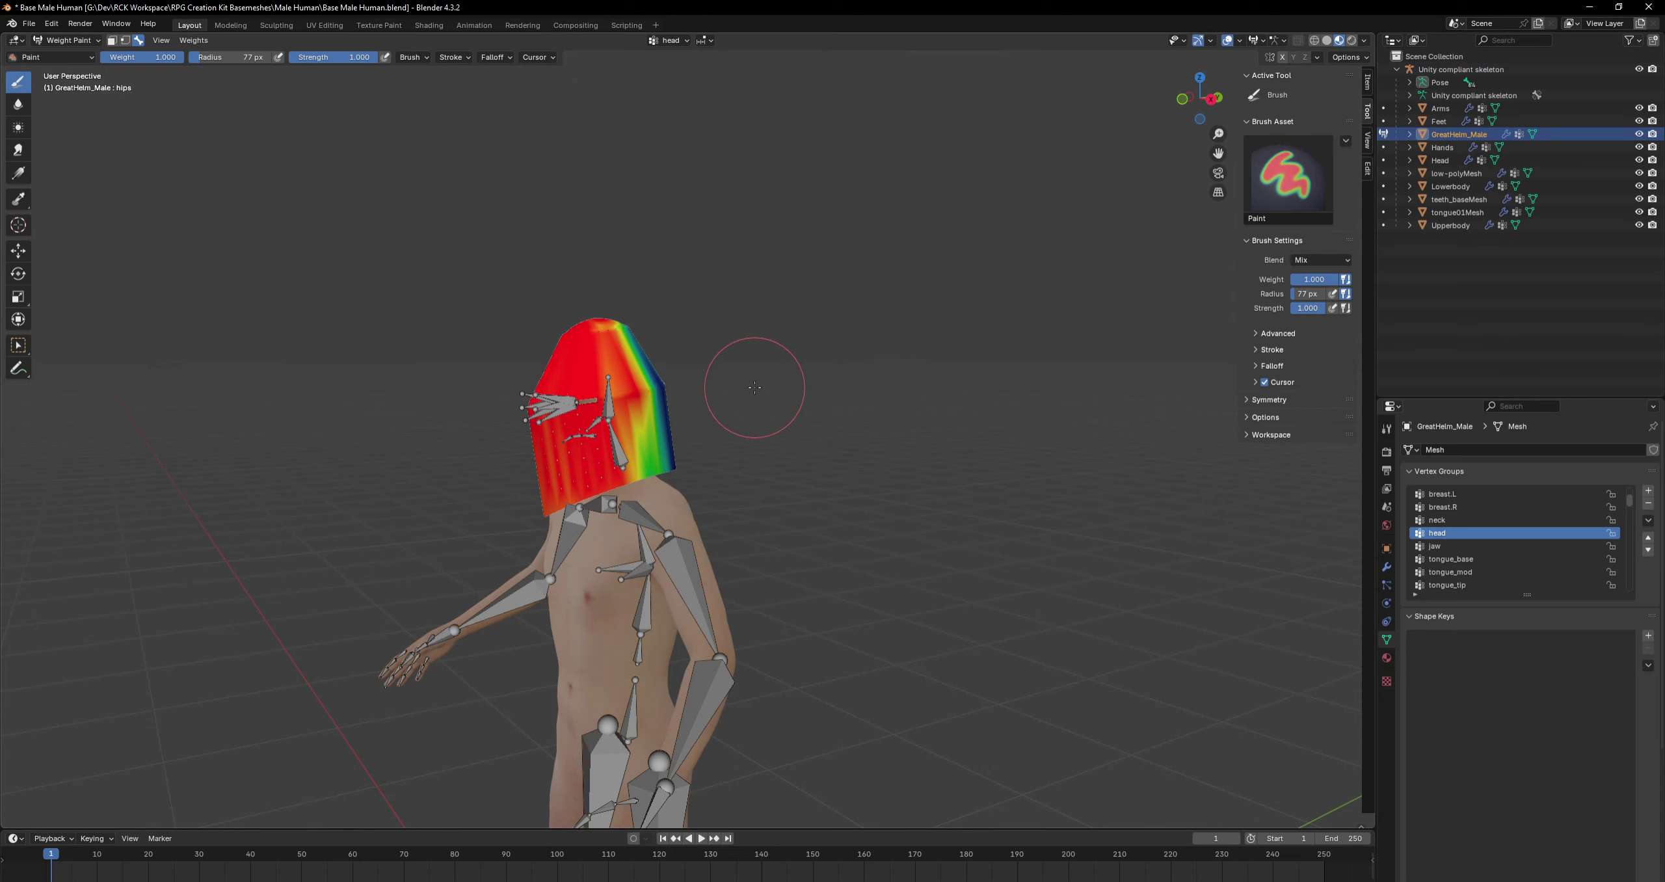
# Assign the helmet's entire mesh to the head vertex group with weight 1.000 in Edit Mode, and return to Weight Paint mode.
pyautogui.press('Tab')
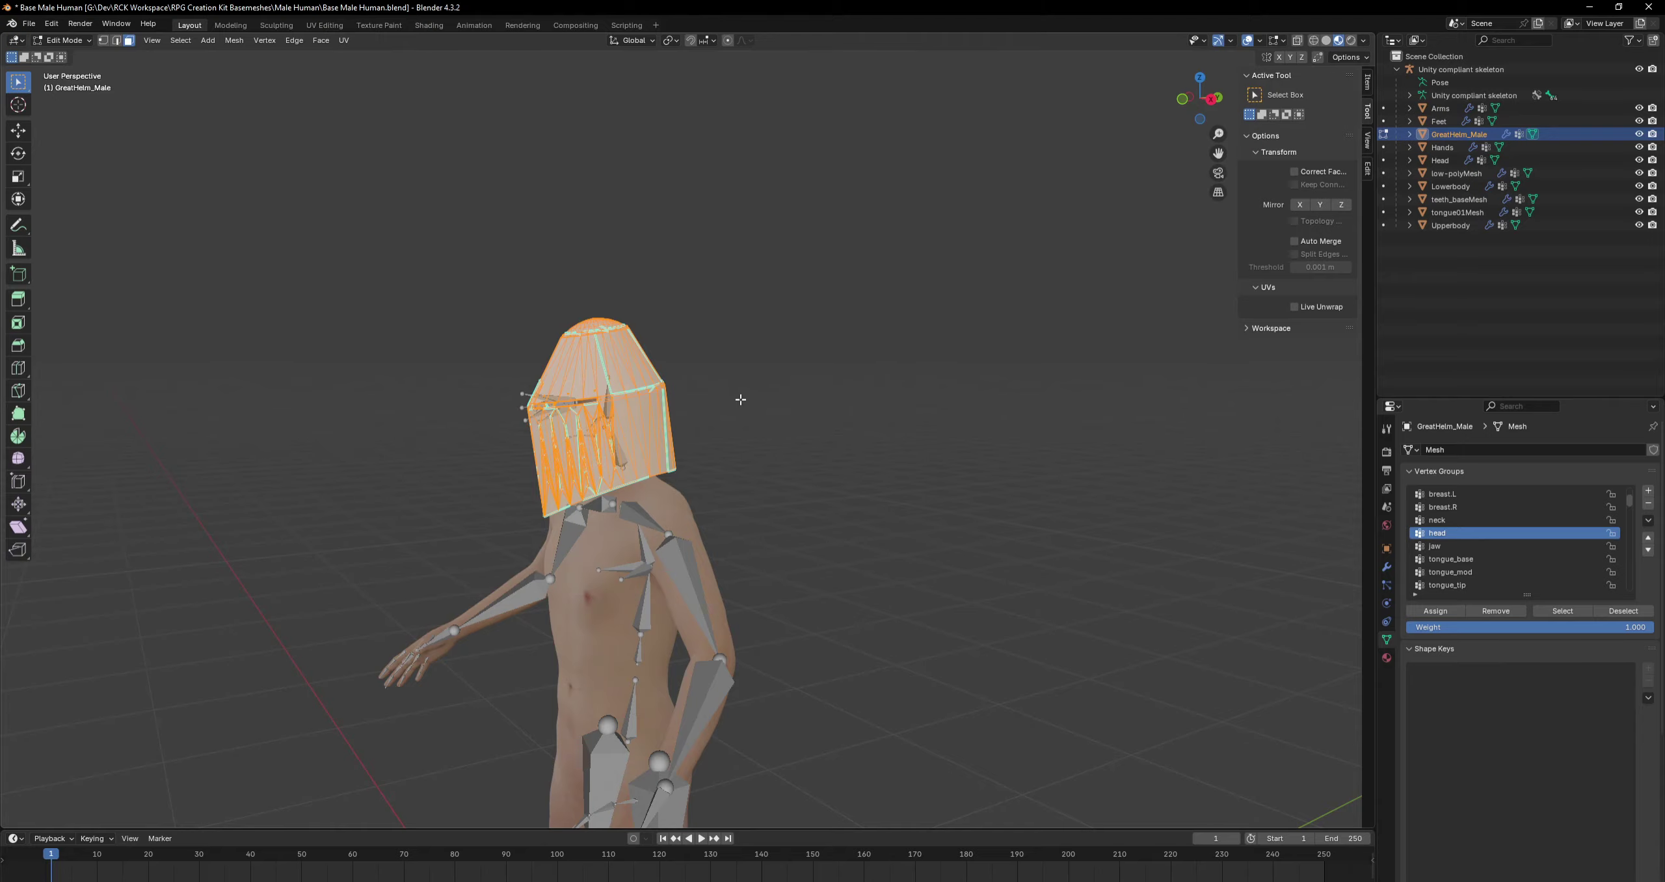
pyautogui.moveTo(740, 400); pyautogui.dragTo(895, 428, button='middle')
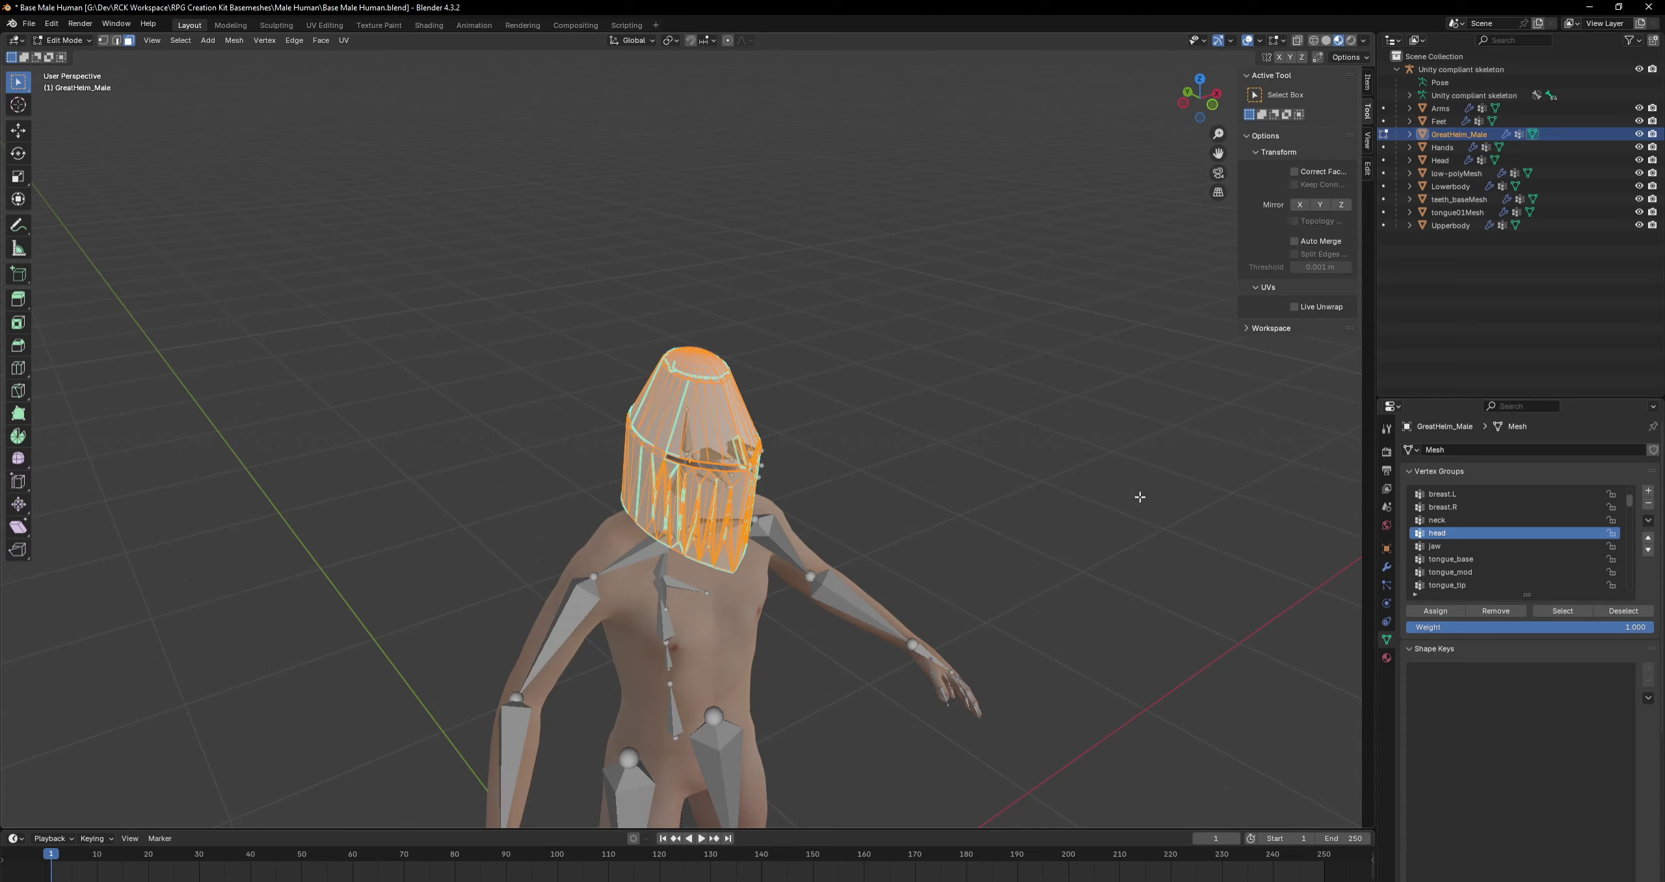
pyautogui.hotkey('ctrl', 'Tab')
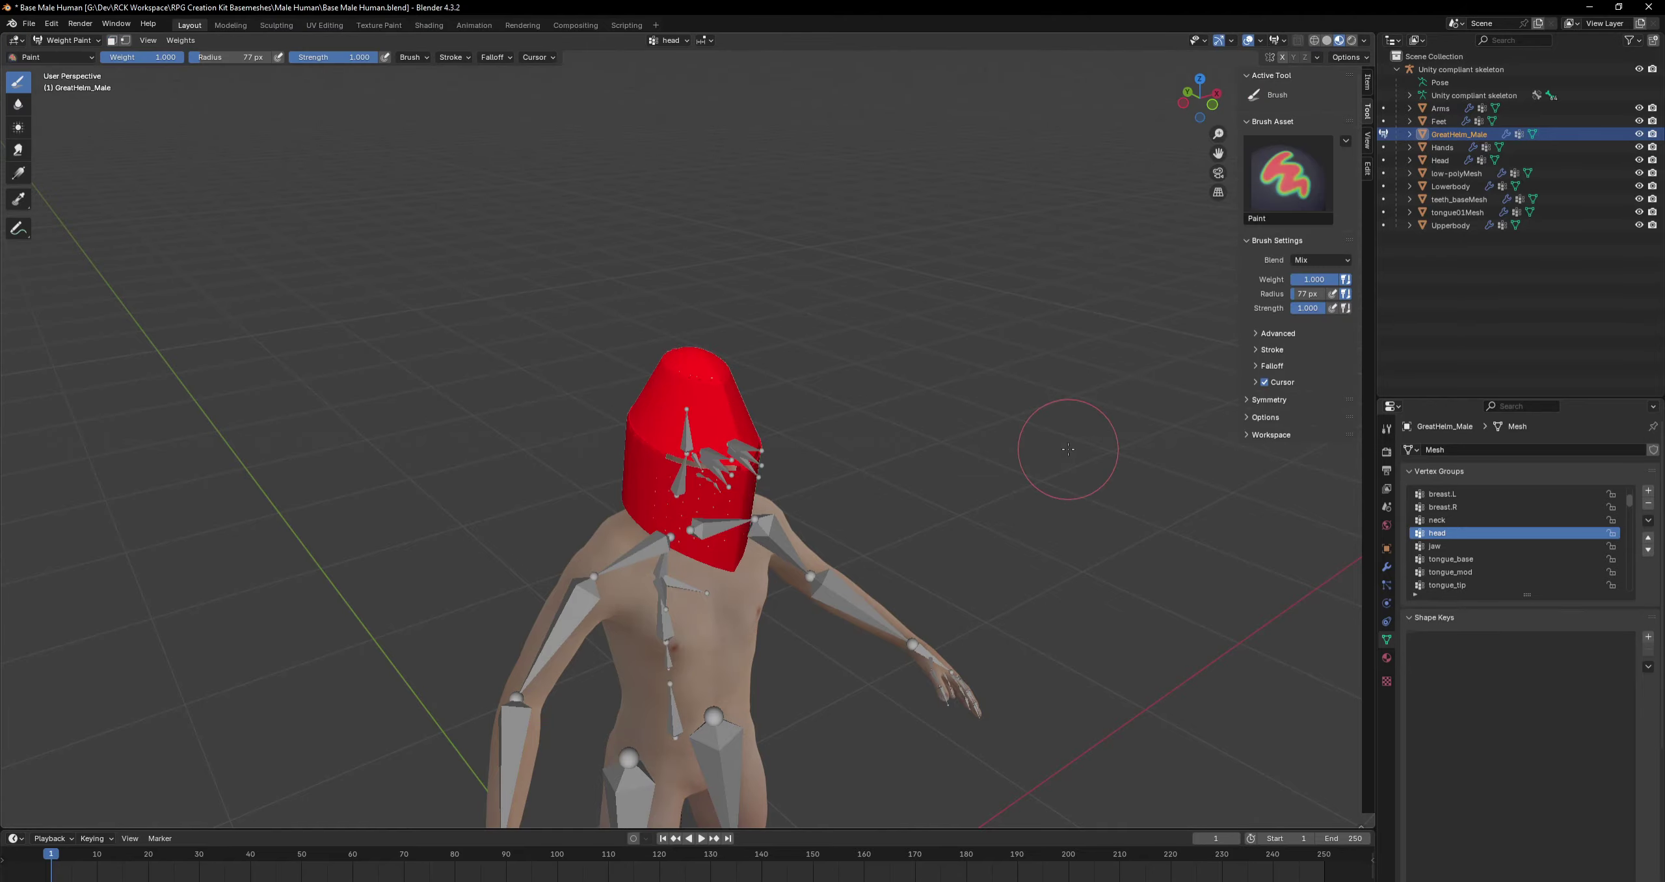
# Compare the helmet's weights in the neck, breast.R and head vertex groups, ending on the head group.
pyautogui.moveTo(974, 446)
pyautogui.mouseDown(button='middle')
pyautogui.moveTo(589, 432)
pyautogui.moveTo(434, 397)
pyautogui.moveTo(1076, 433)
pyautogui.moveTo(789, 428)
pyautogui.moveTo(582, 400)
pyautogui.moveTo(805, 438)
pyautogui.moveTo(894, 359)
pyautogui.moveTo(888, 422)
pyautogui.moveTo(771, 420)
pyautogui.moveTo(948, 443)
pyautogui.moveTo(820, 435)
pyautogui.mouseUp(button='middle')
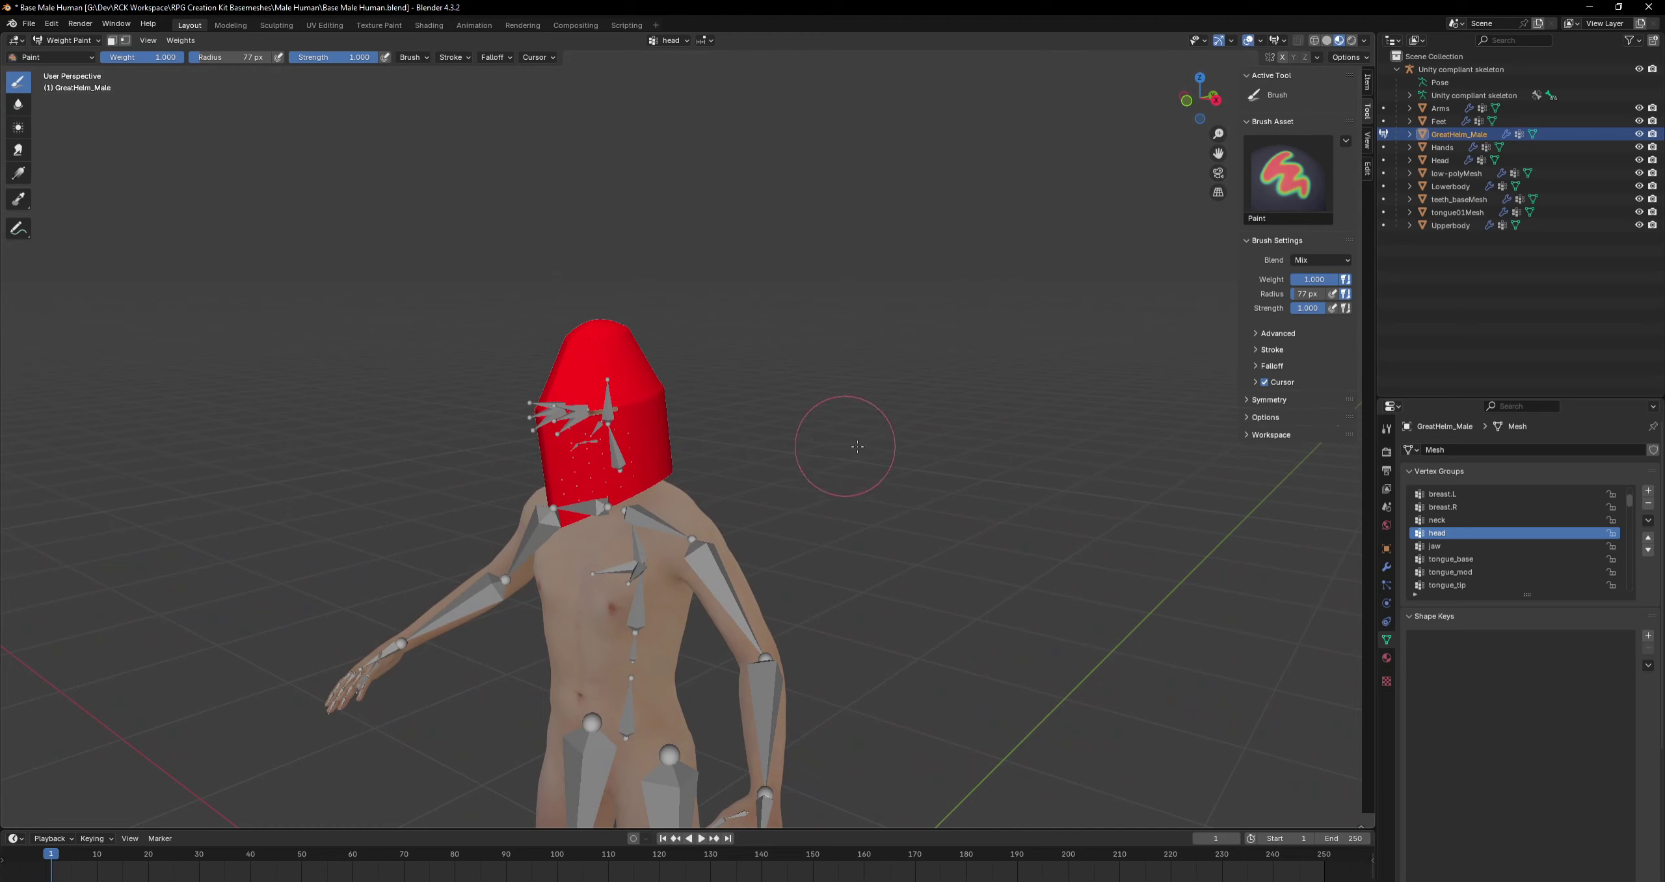
pyautogui.click(1439, 522)
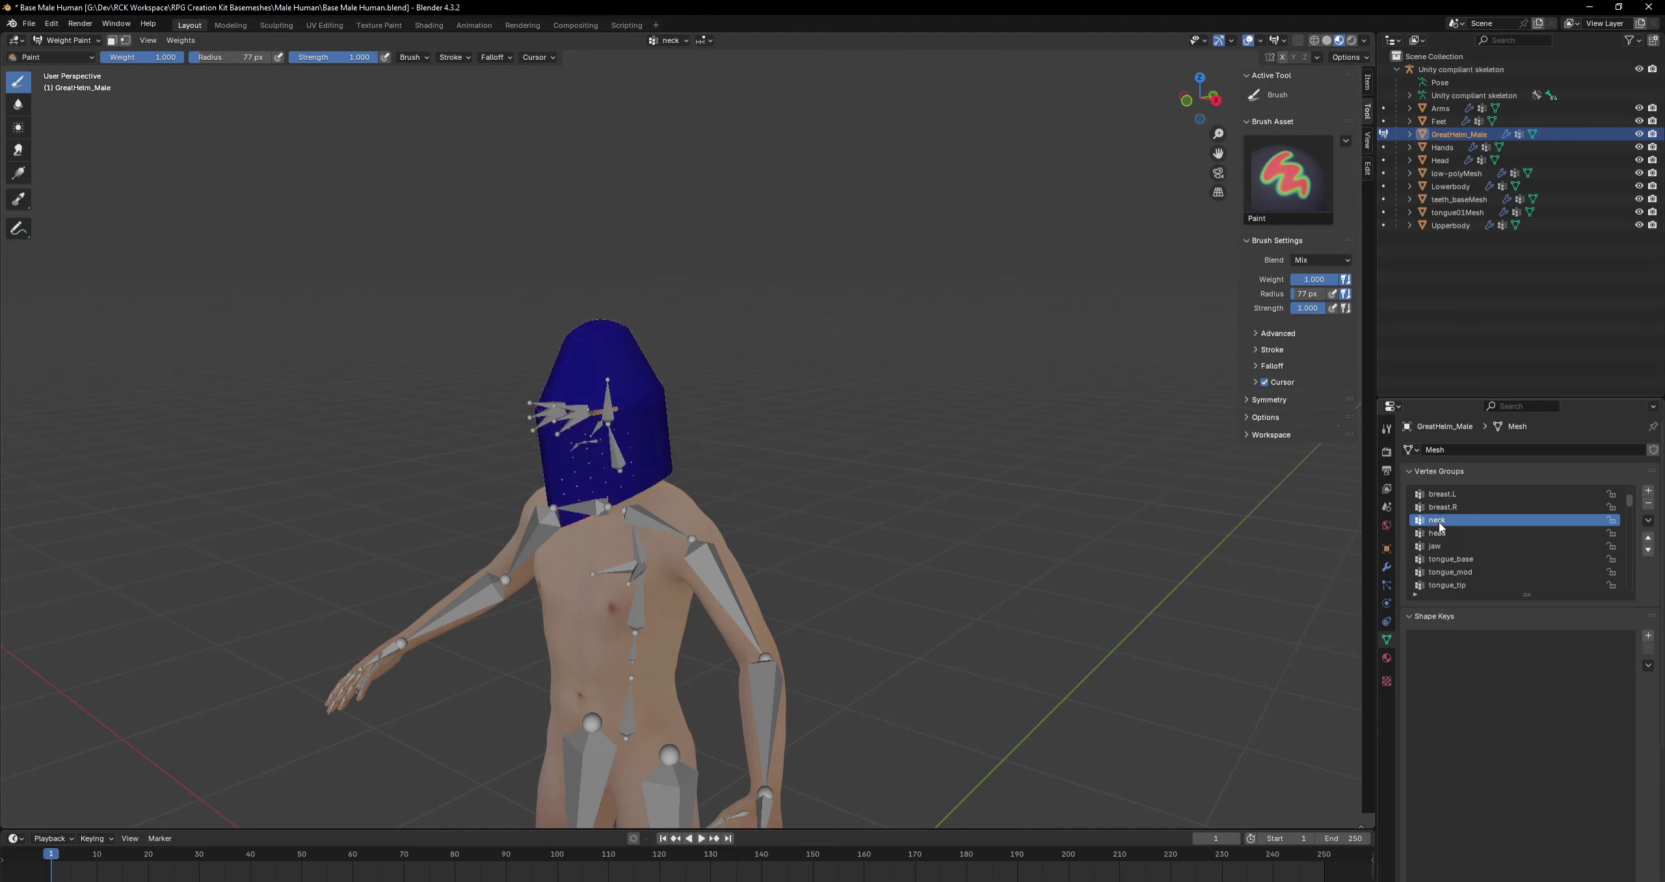
pyautogui.click(1445, 508)
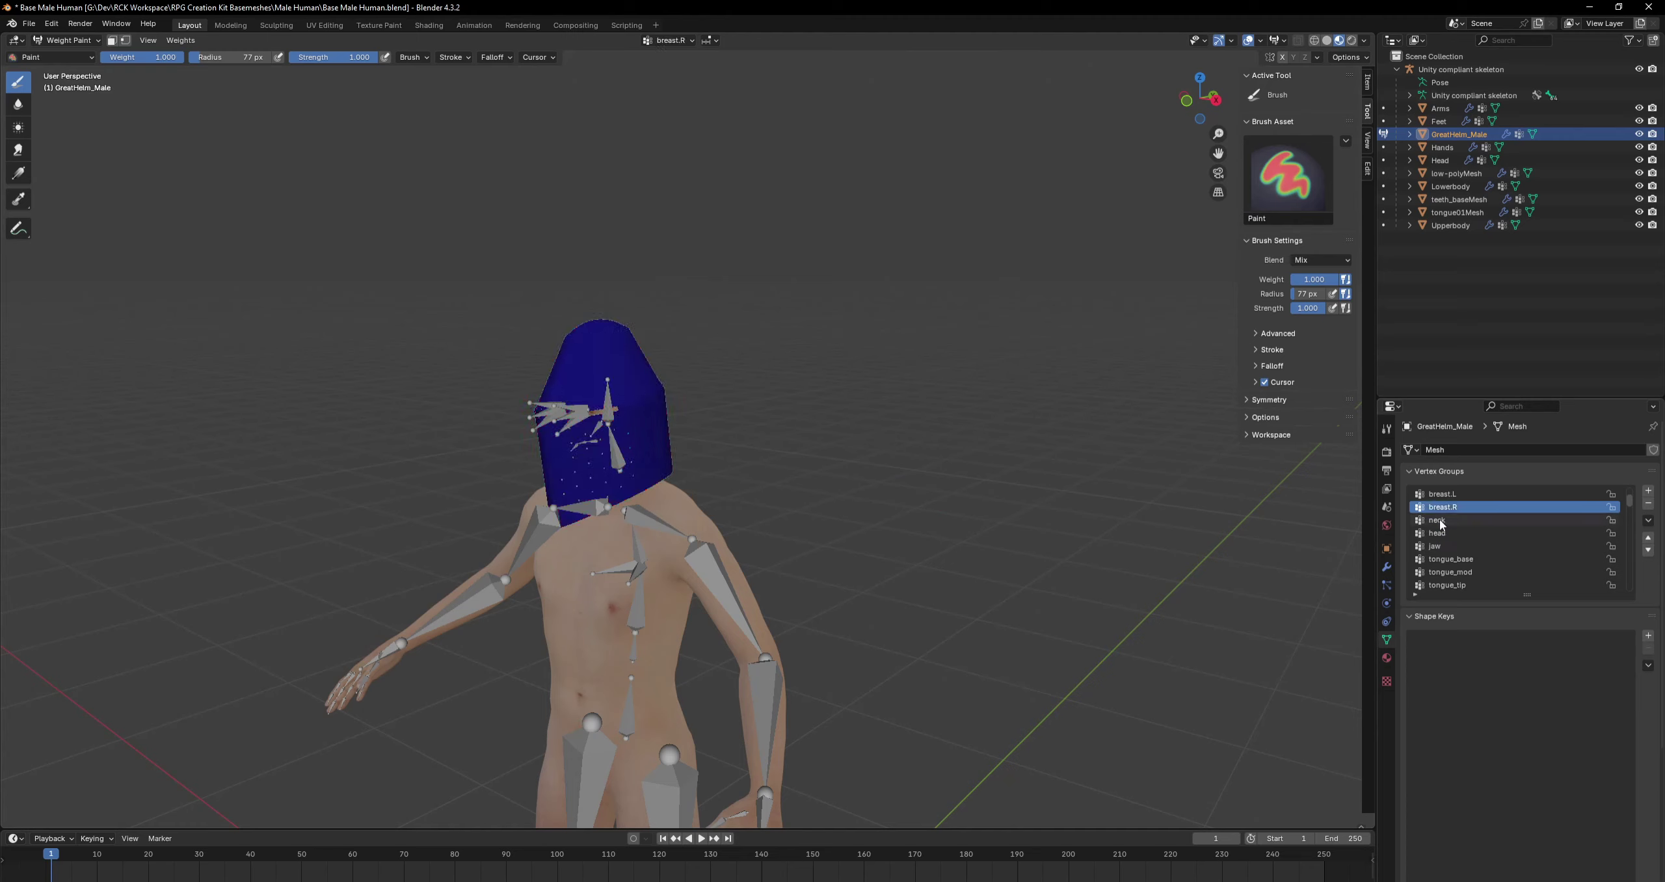
pyautogui.click(1440, 521)
pyautogui.click(1438, 534)
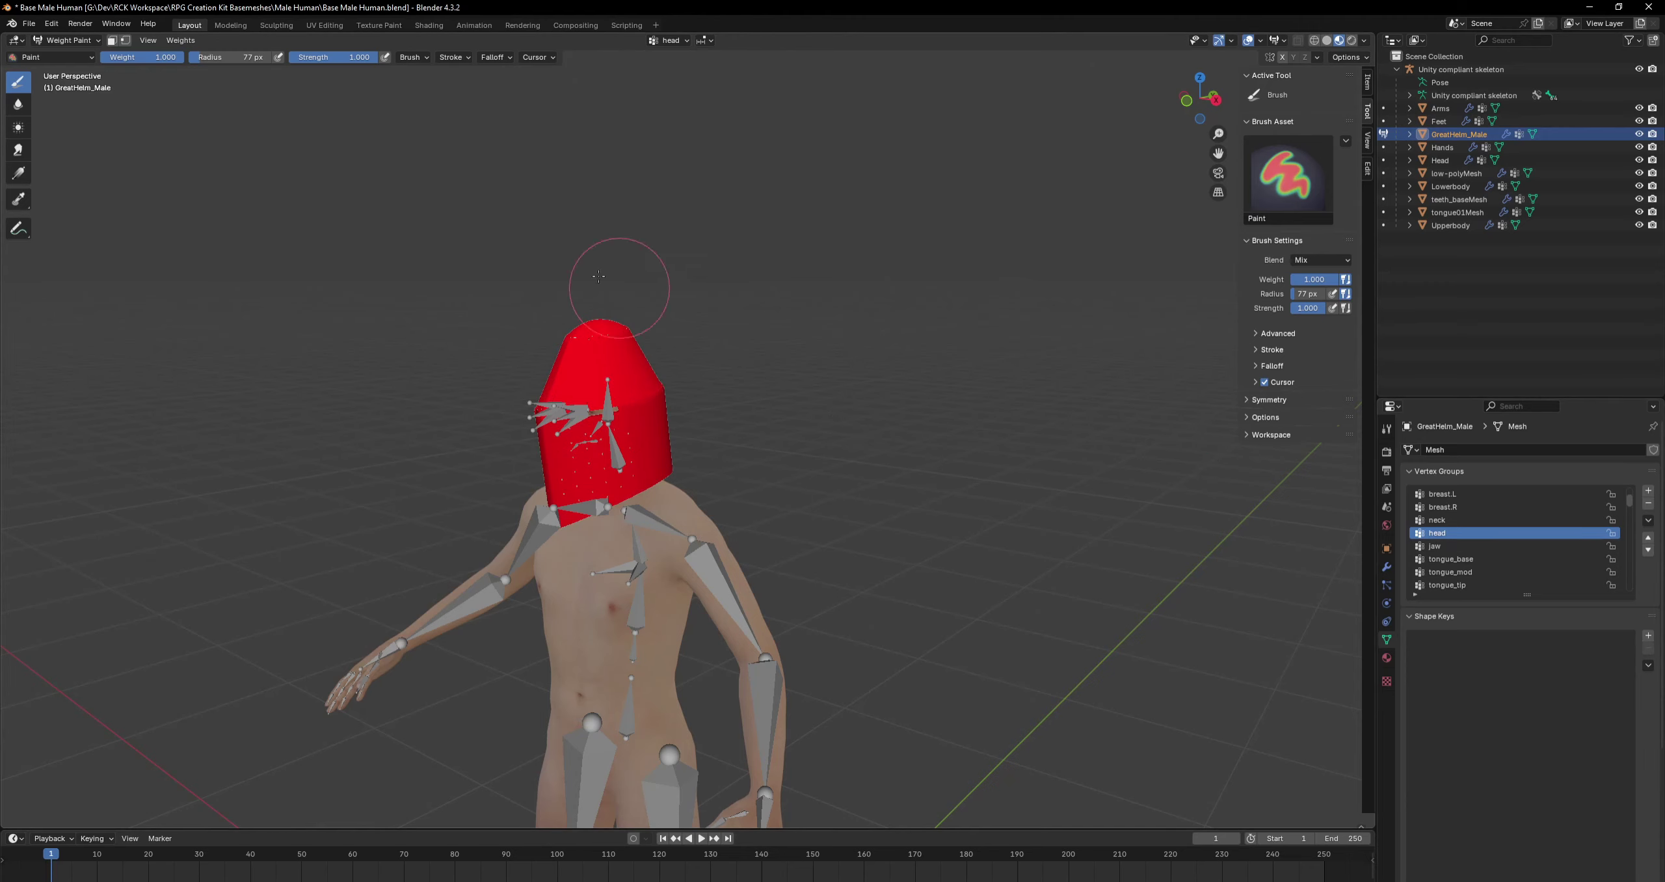
# Return the helmet to Object Mode, select the Unity compliant skeleton, and put it in Pose Mode.
pyautogui.click(83, 42)
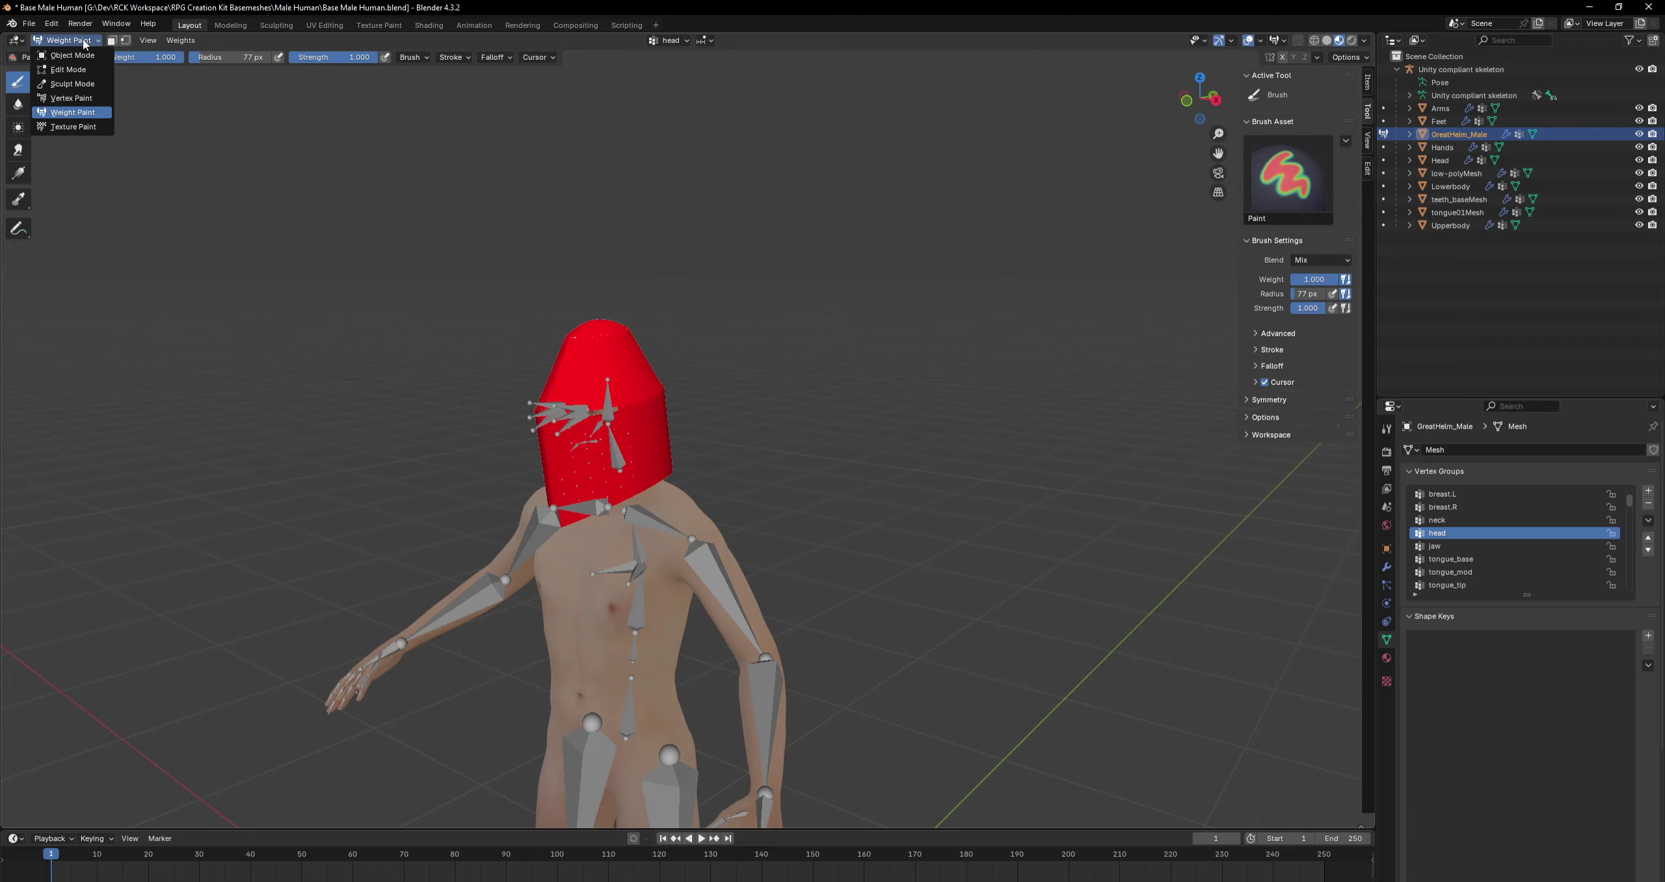
pyautogui.click(73, 56)
pyautogui.moveTo(691, 267); pyautogui.dragTo(764, 295, button='middle')
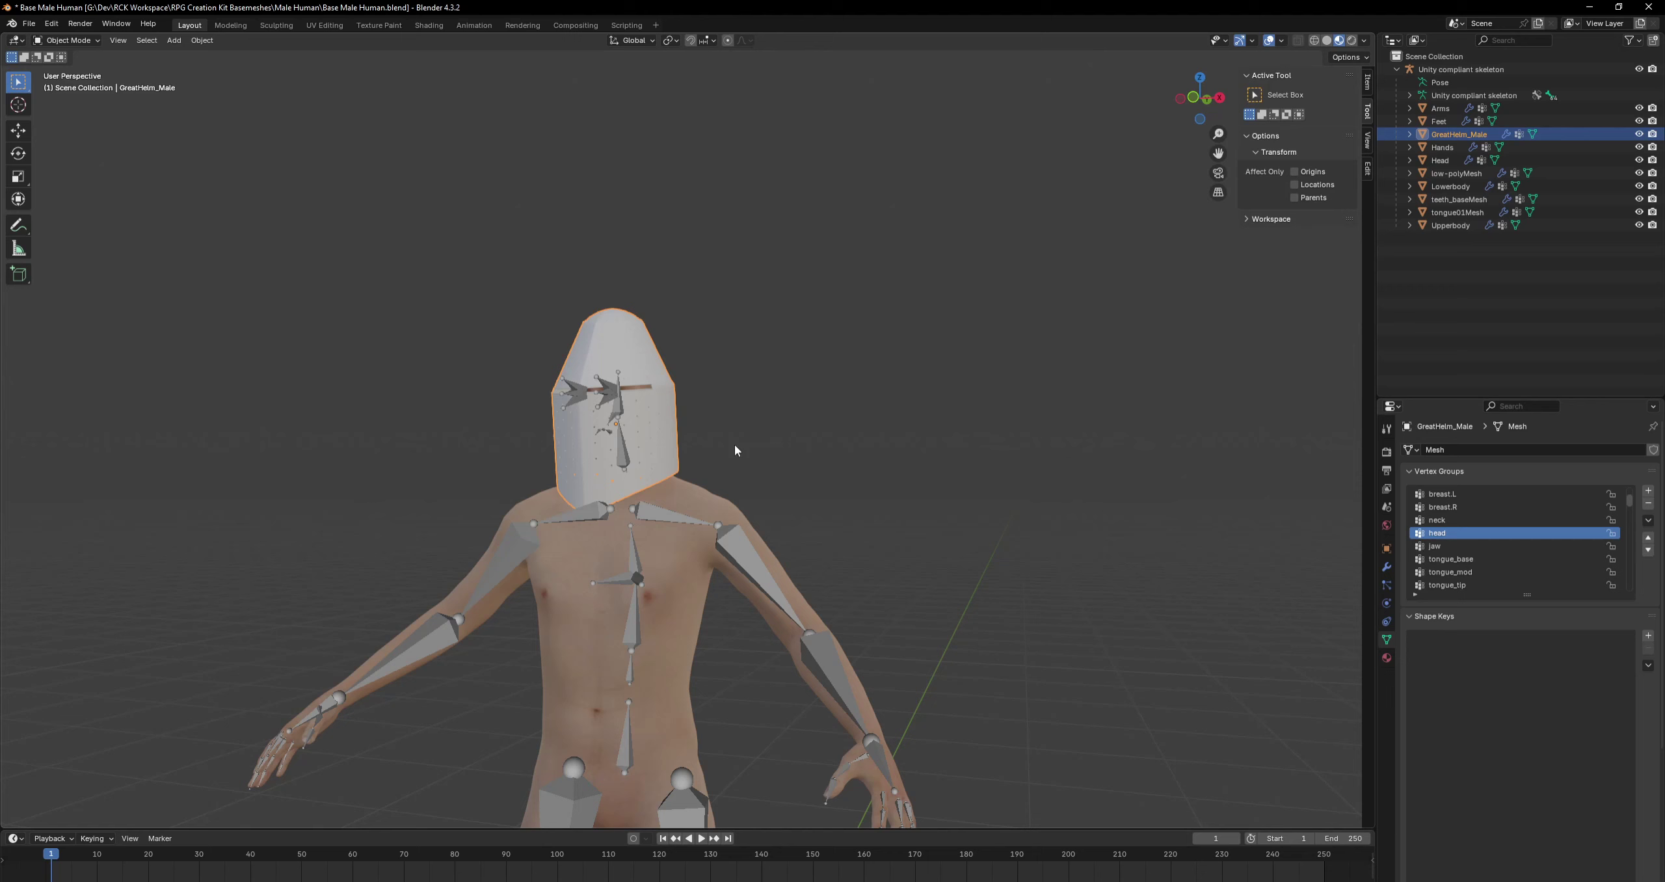
pyautogui.click(663, 523)
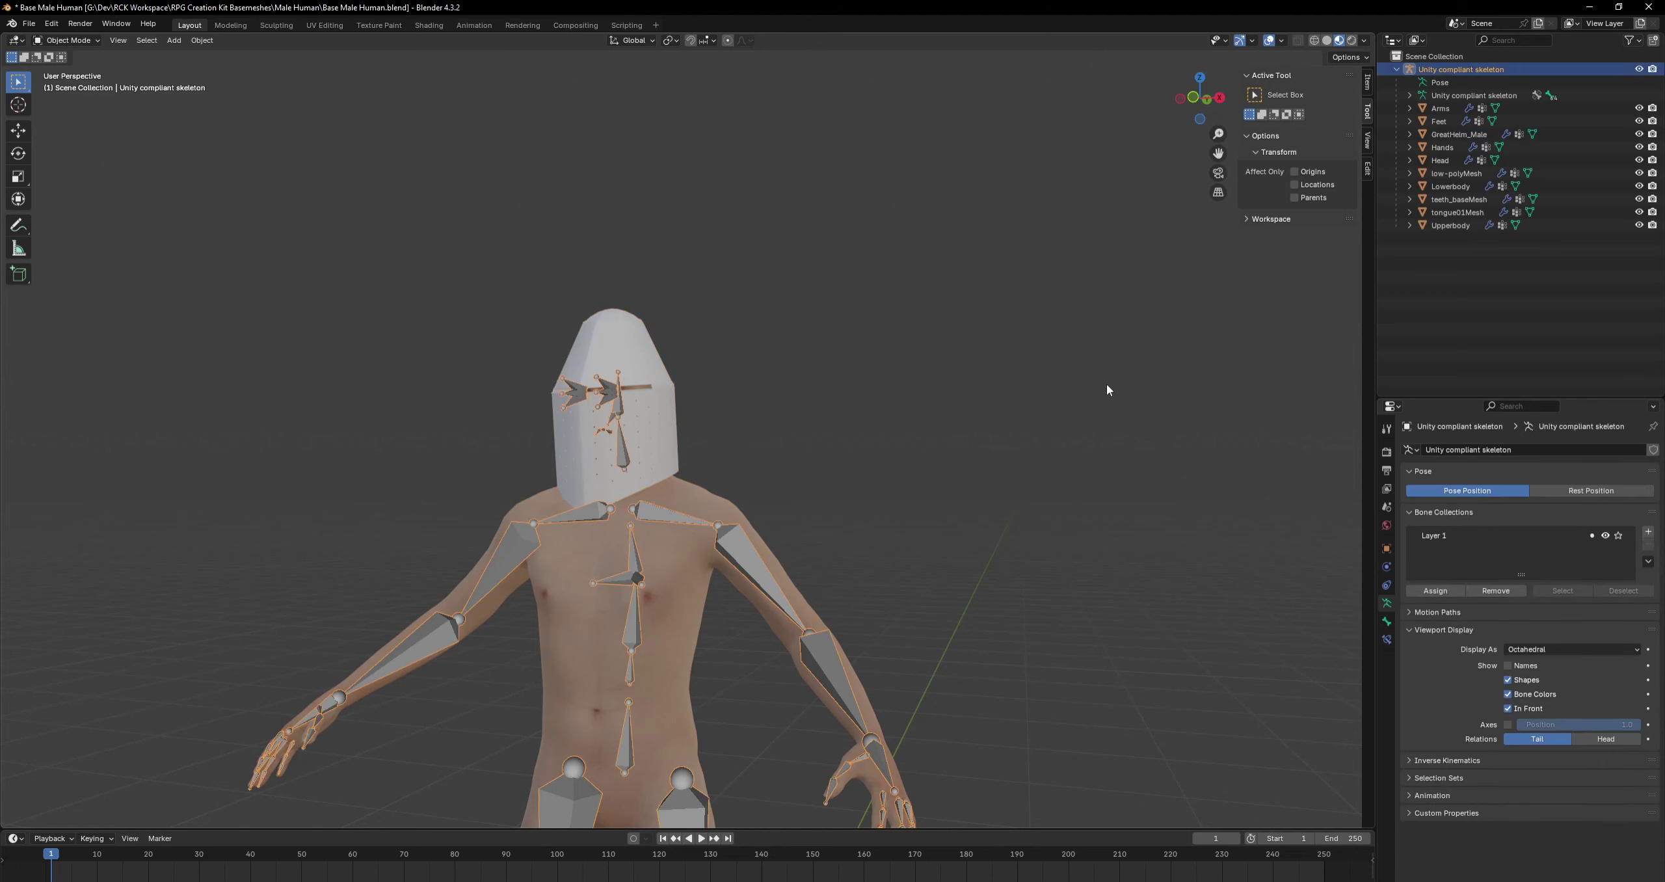
pyautogui.click(78, 43)
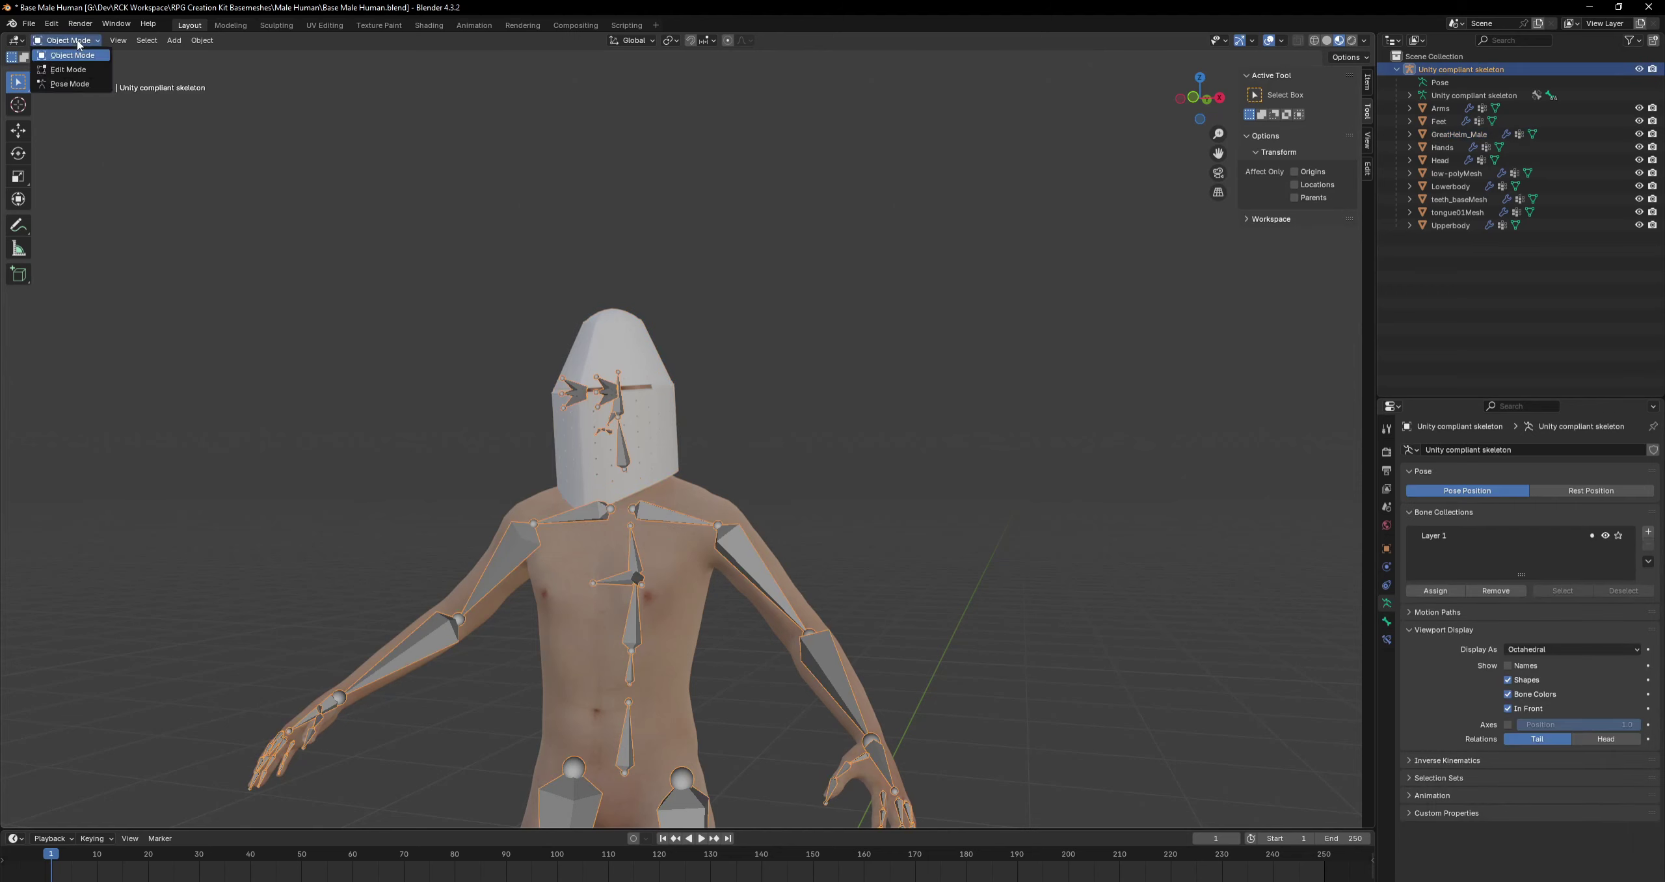
pyautogui.click(69, 84)
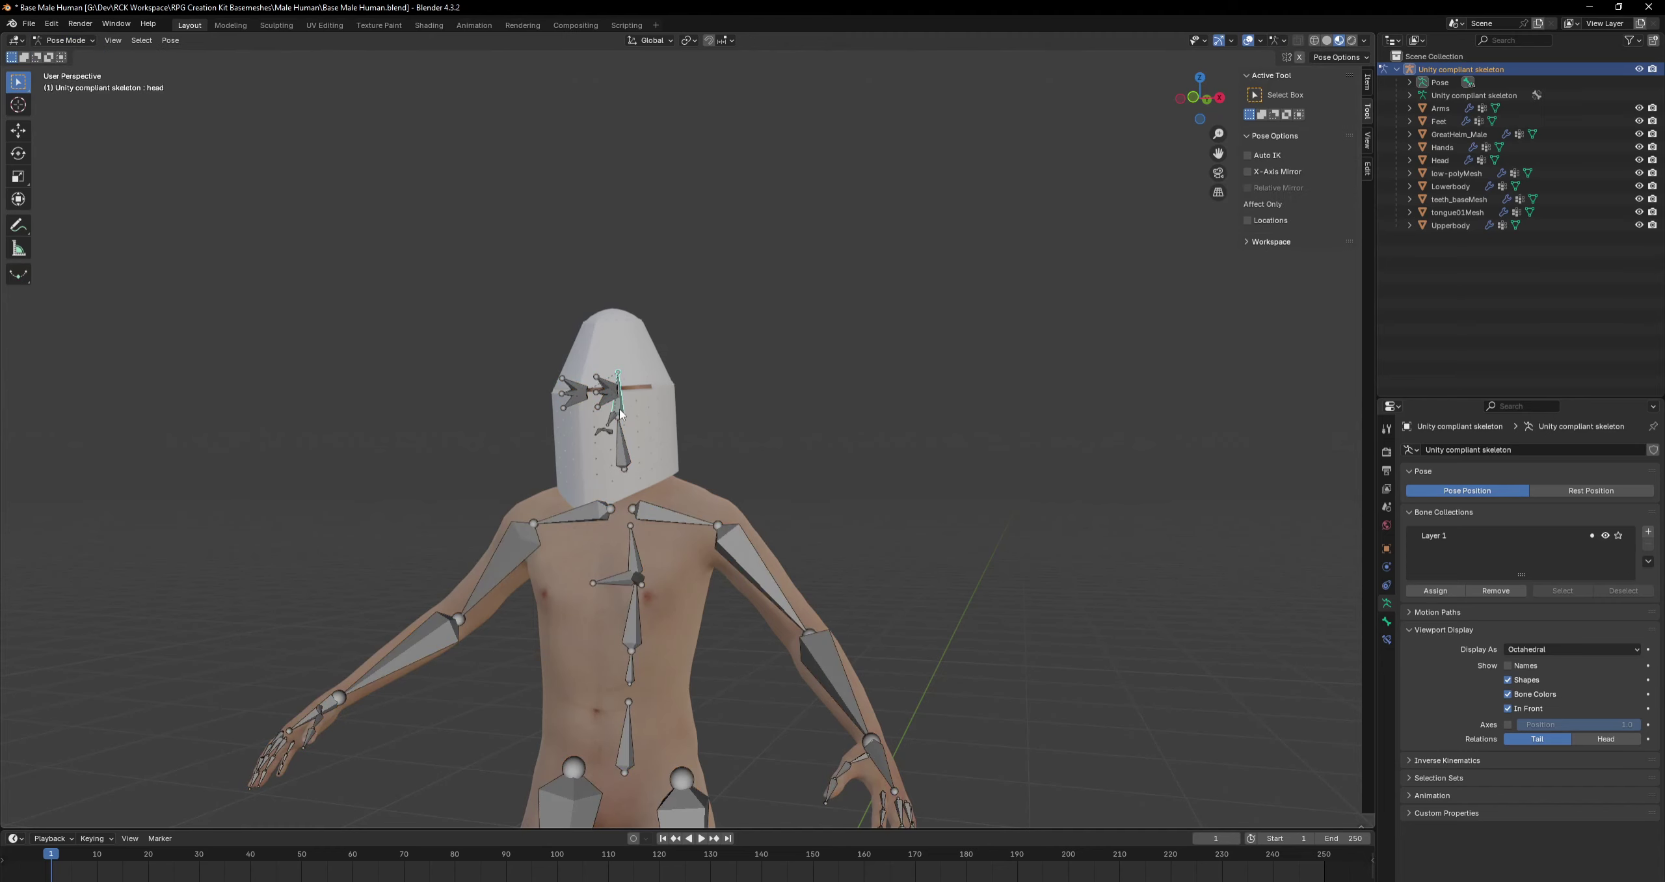
# Test the helmet's deformation by rotating the head bone about the global Y and X axes, and cancel the rotation.
pyautogui.moveTo(707, 402)
pyautogui.mouseDown(button='middle')
pyautogui.moveTo(761, 432)
pyautogui.moveTo(805, 415)
pyautogui.moveTo(689, 396)
pyautogui.moveTo(684, 451)
pyautogui.moveTo(741, 408)
pyautogui.moveTo(707, 394)
pyautogui.mouseUp(button='middle')
pyautogui.press('r')
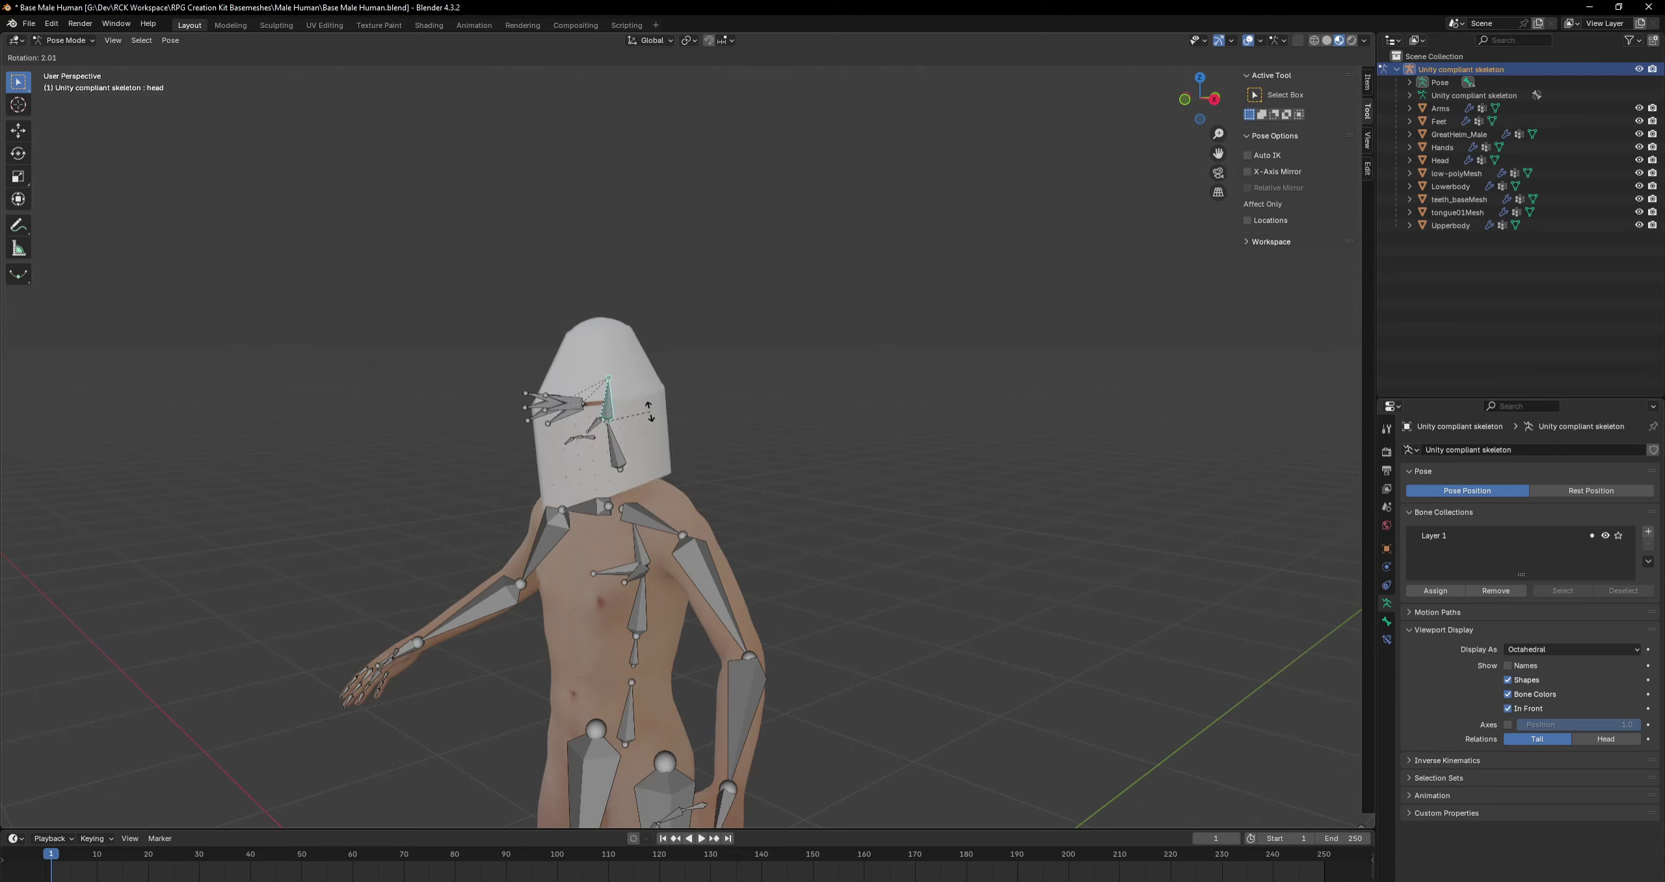
pyautogui.press('y')
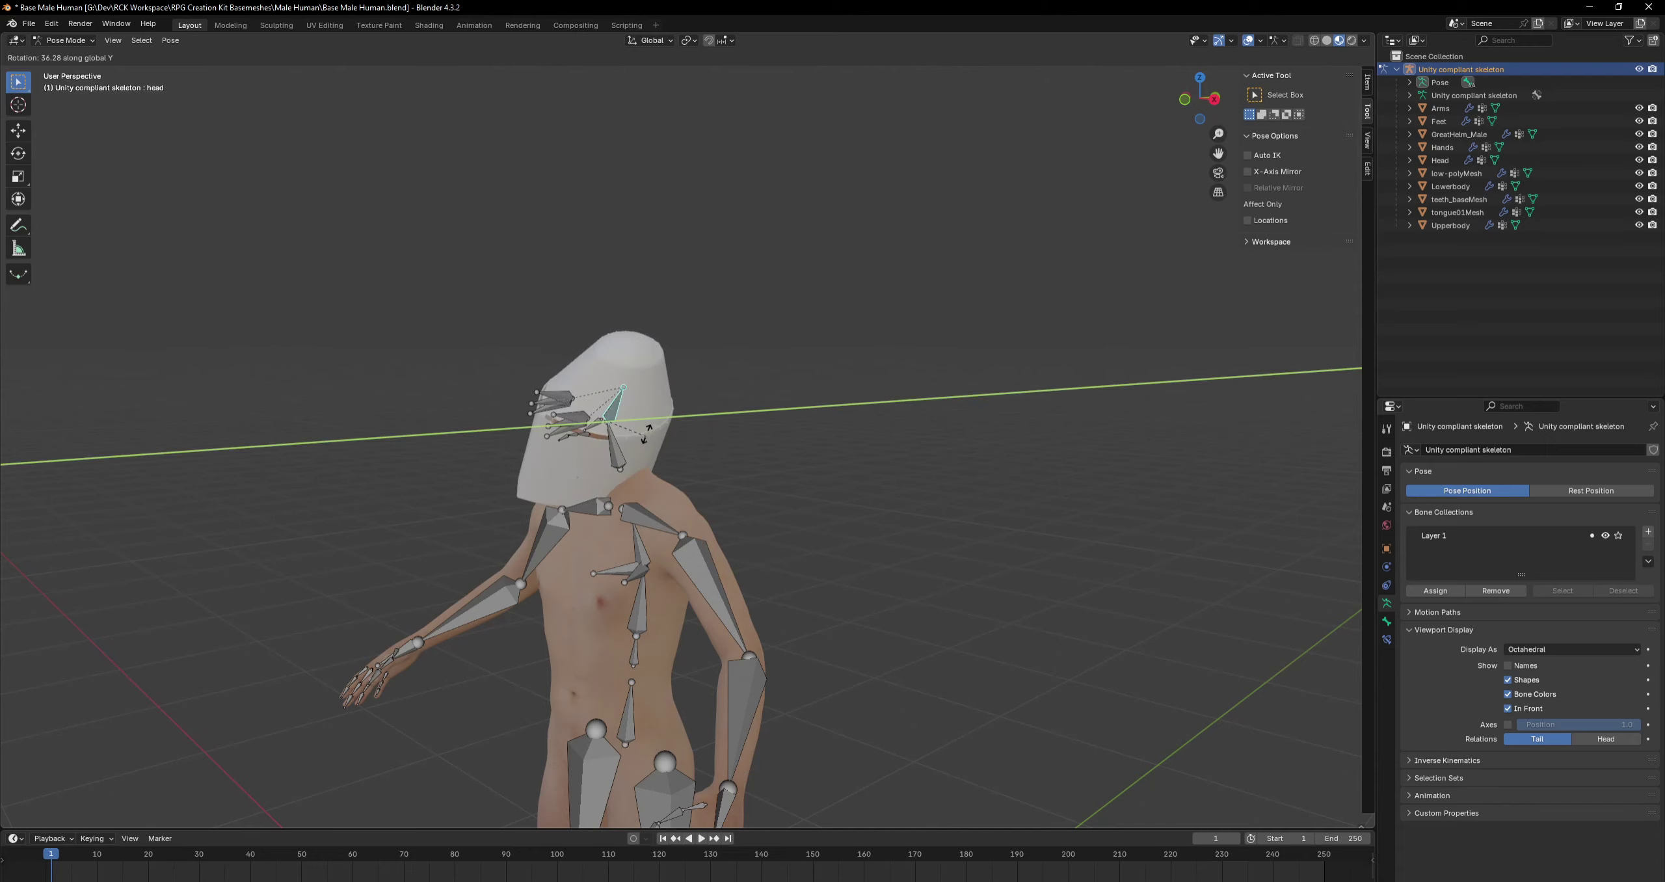
pyautogui.press('x')
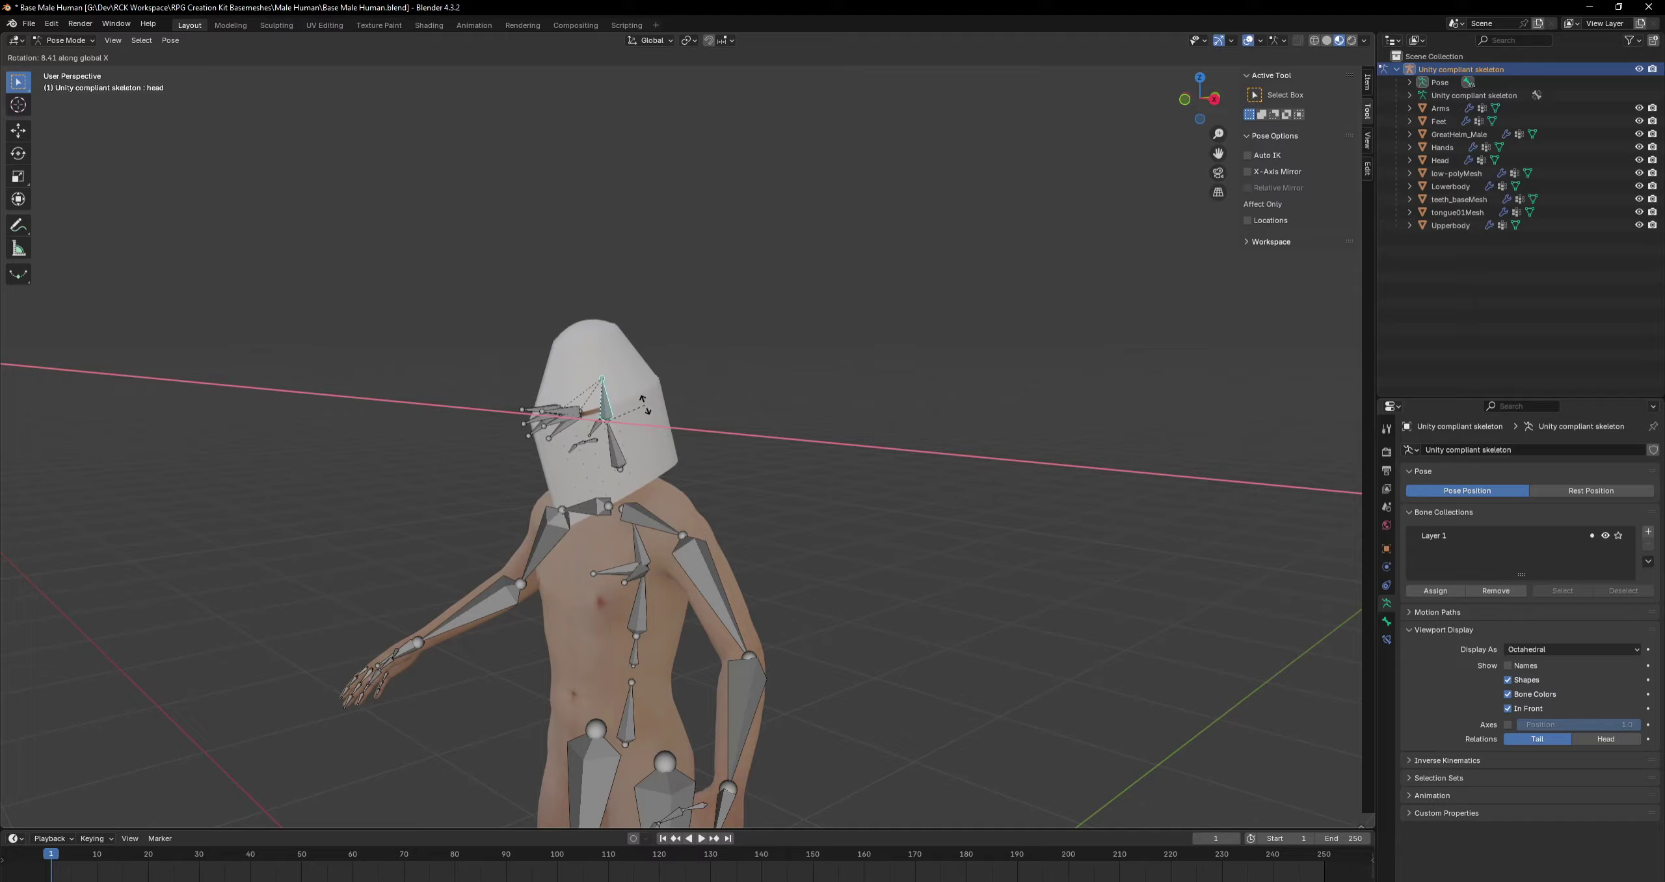
pyautogui.rightClick(645, 406)
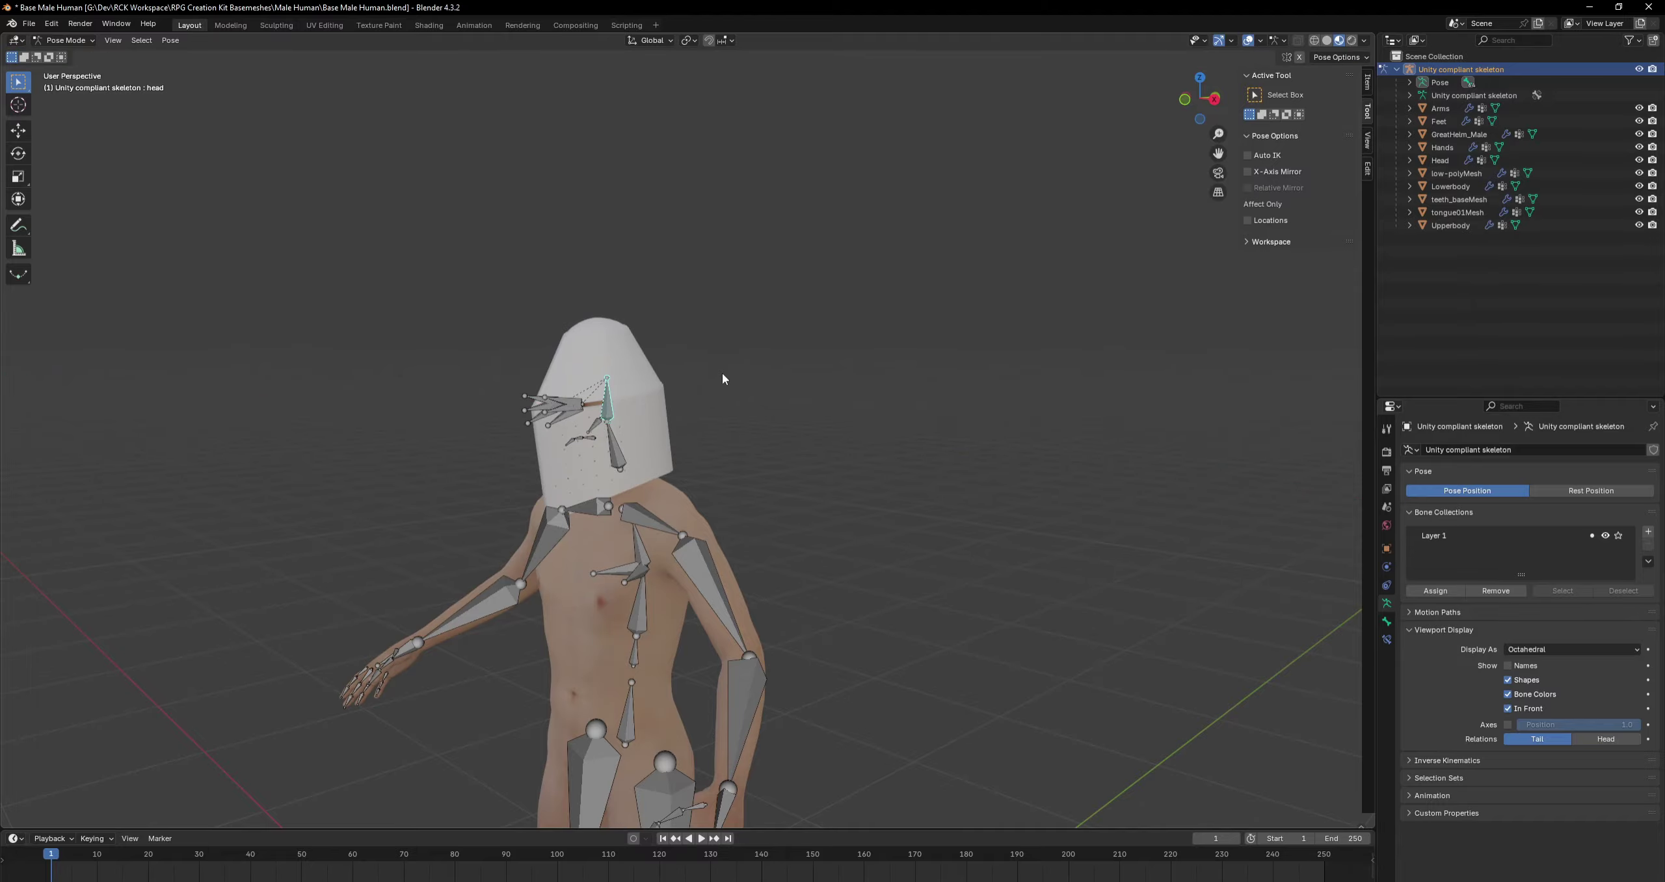
# Return the skeleton to Object Mode and select GreatHelm_Male together with the Unity compliant skeleton, keeping the skeleton active.
pyautogui.moveTo(725, 376); pyautogui.dragTo(773, 357, button='middle')
pyautogui.scroll(-2, 729, 374)
pyautogui.scroll(1, 728, 373)
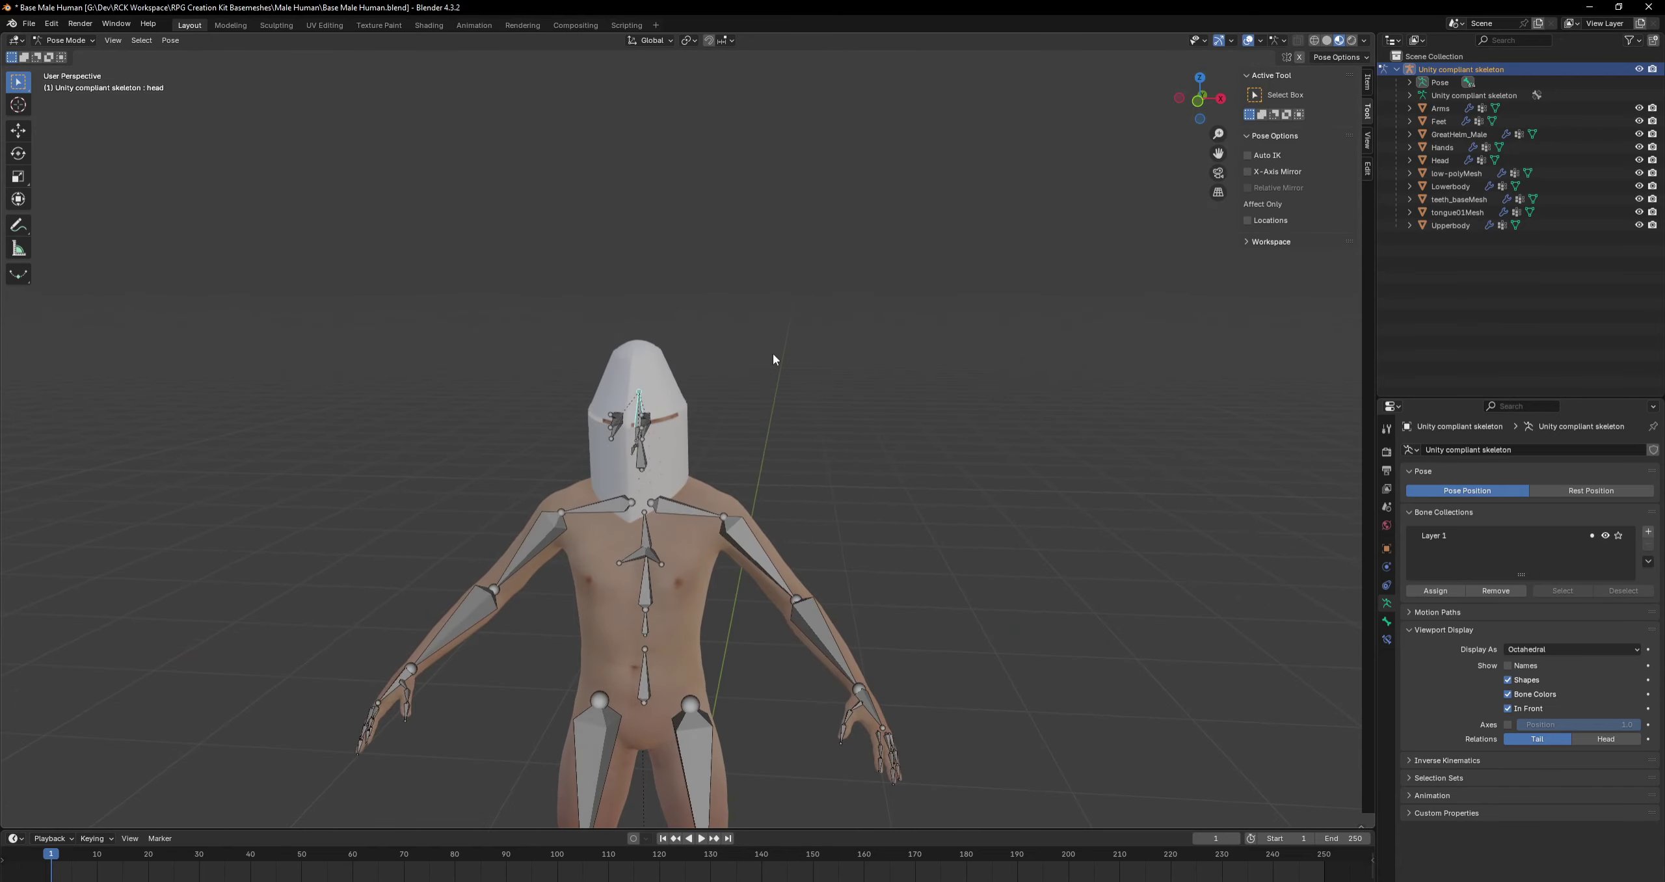
pyautogui.click(73, 40)
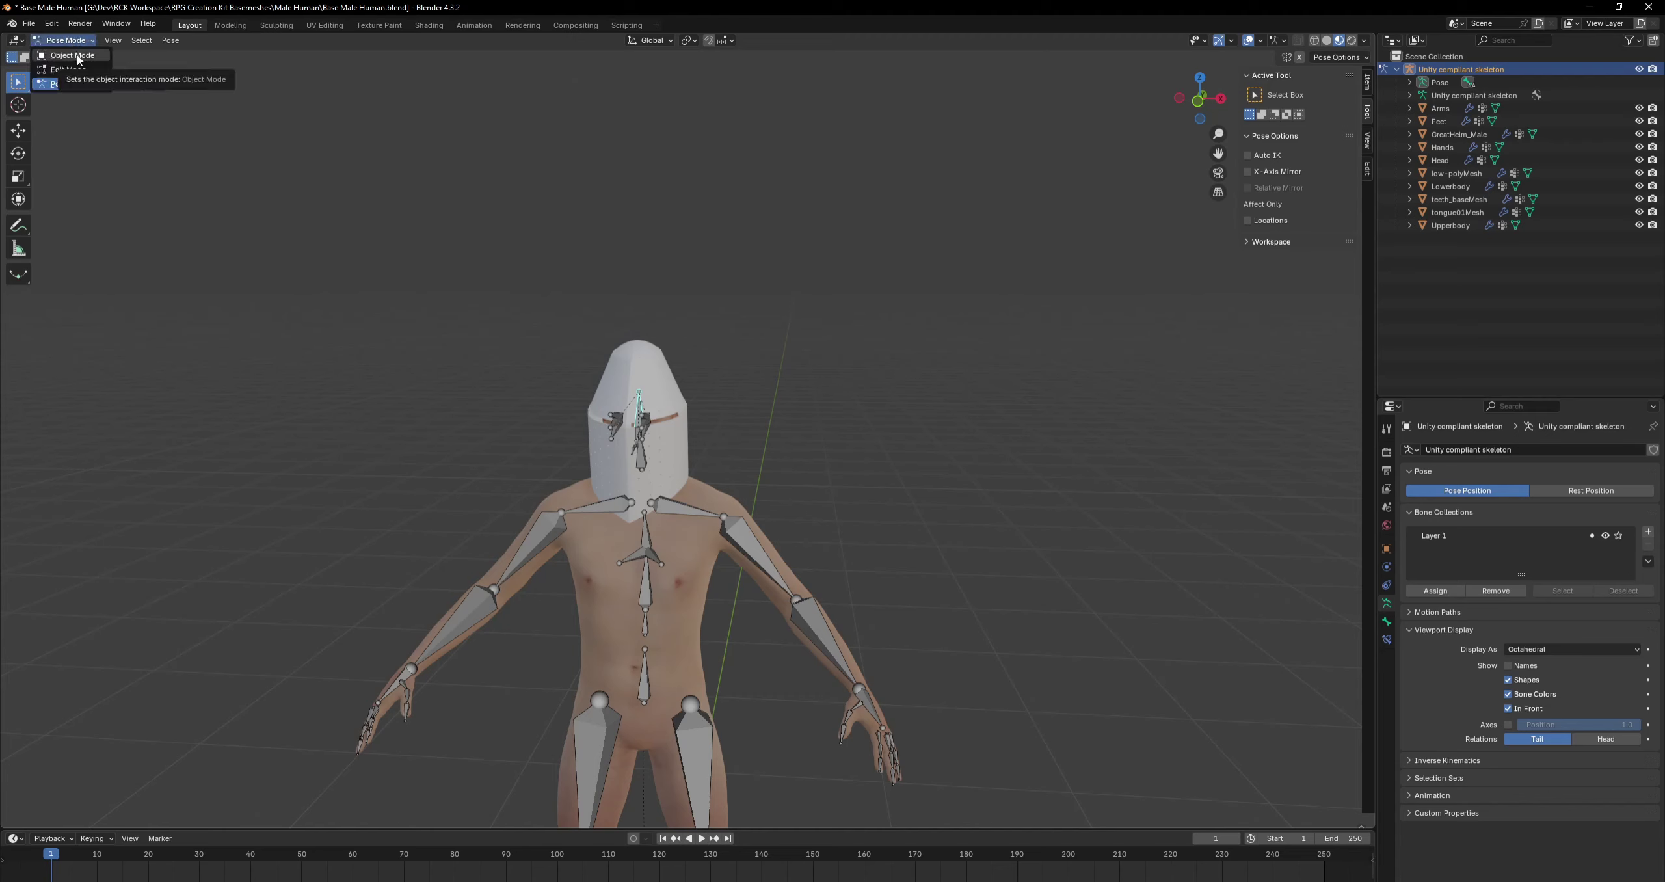
pyautogui.click(73, 56)
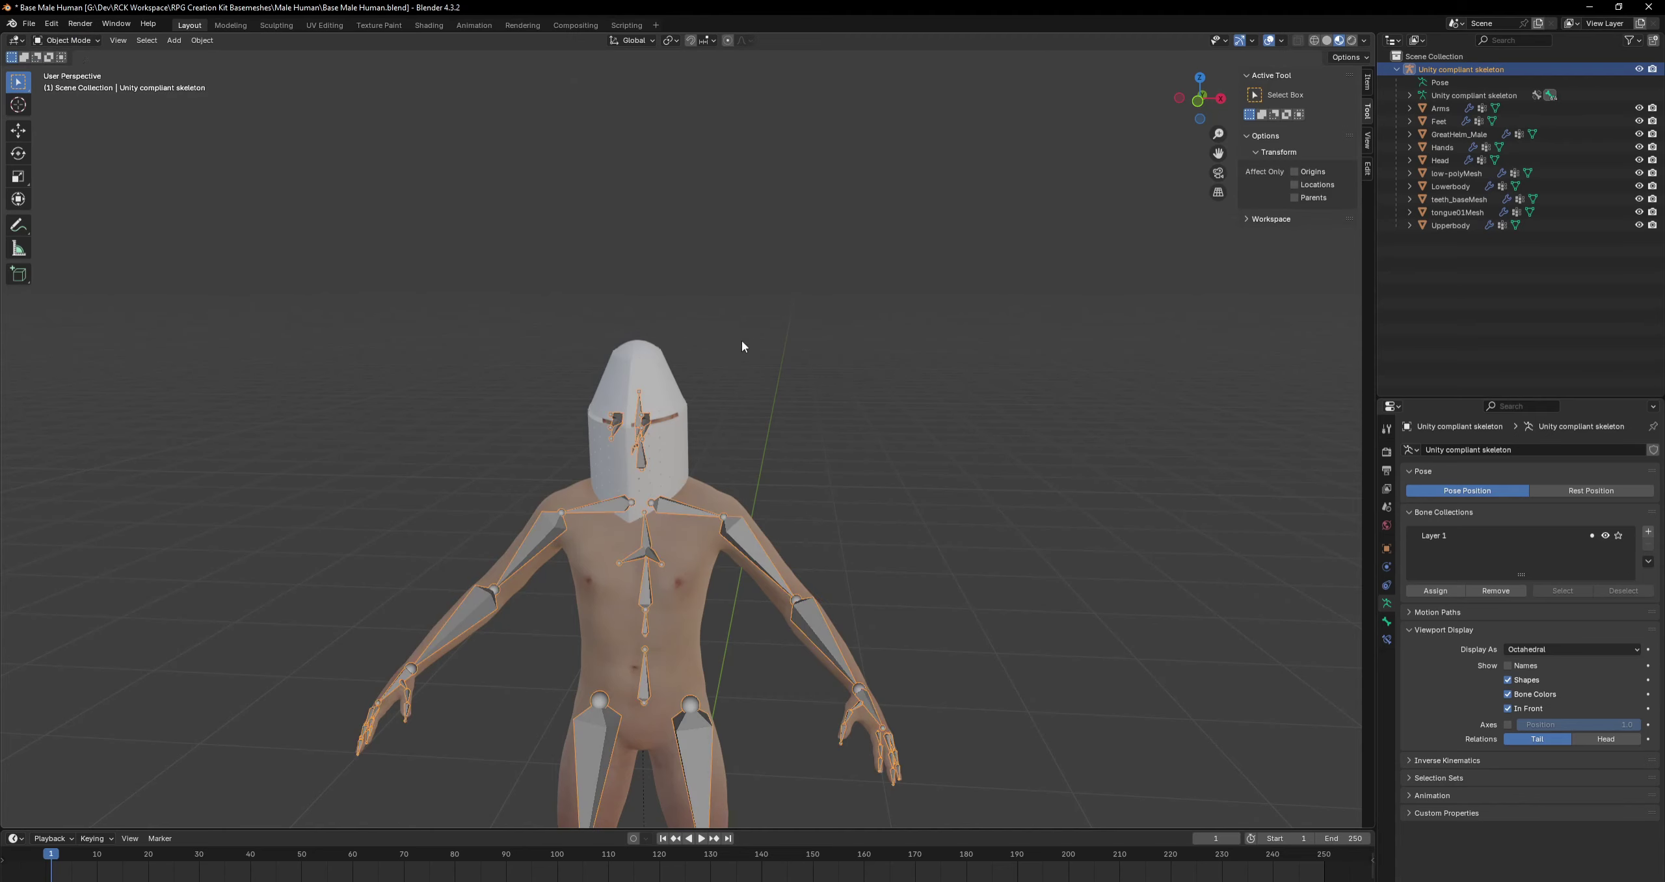
pyautogui.click(1454, 135)
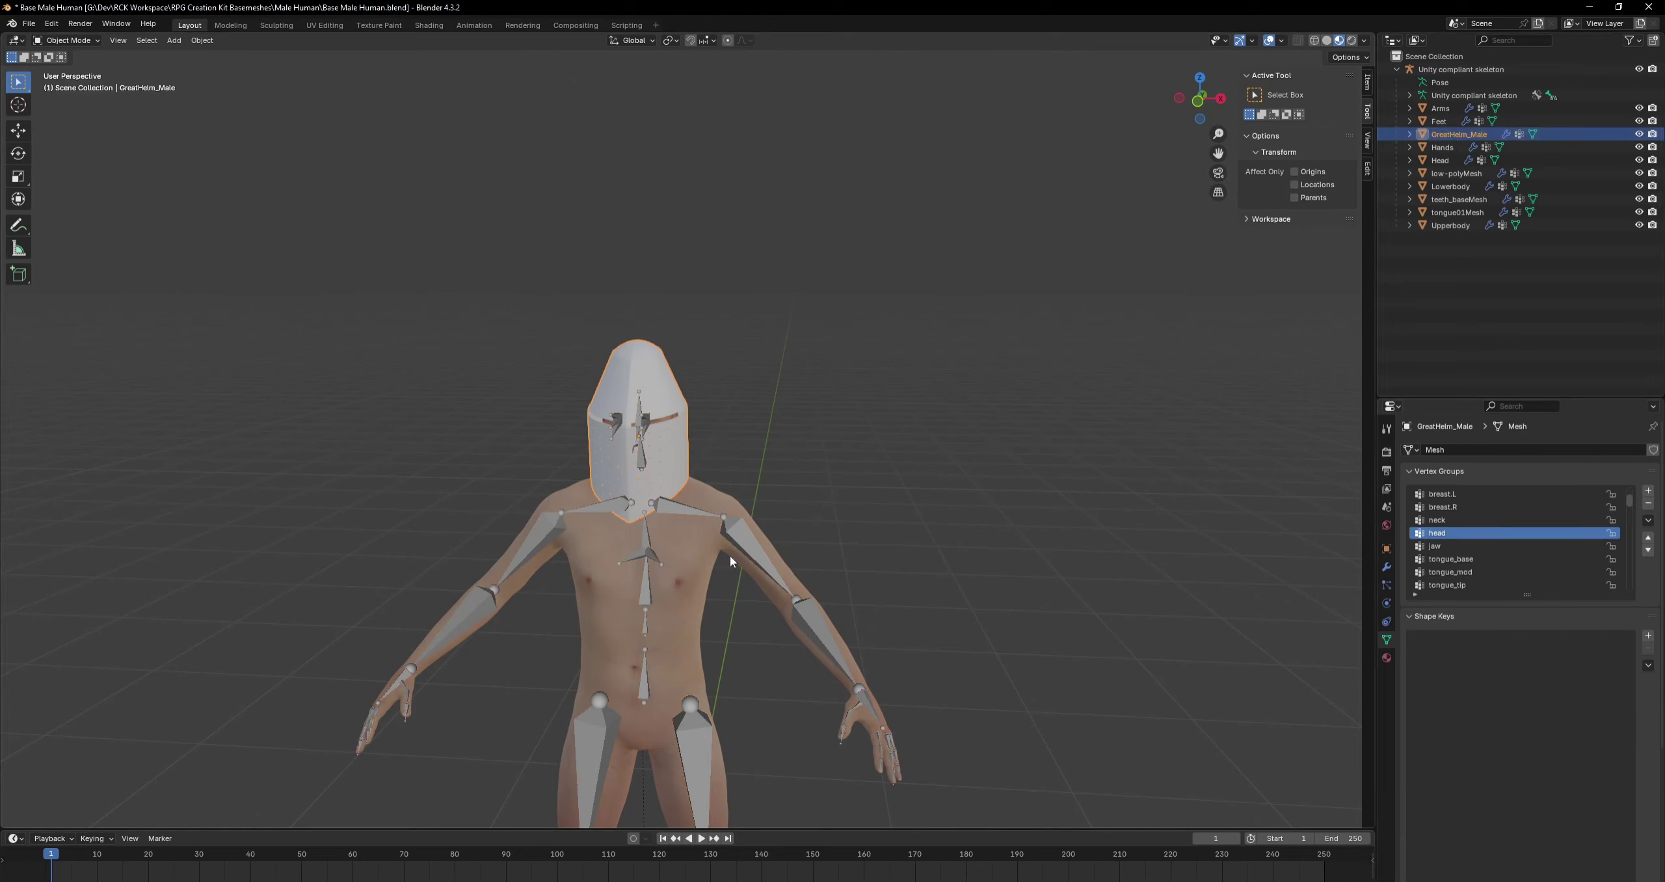
pyautogui.keyDown('shift'); pyautogui.click(743, 536); pyautogui.keyUp('shift')
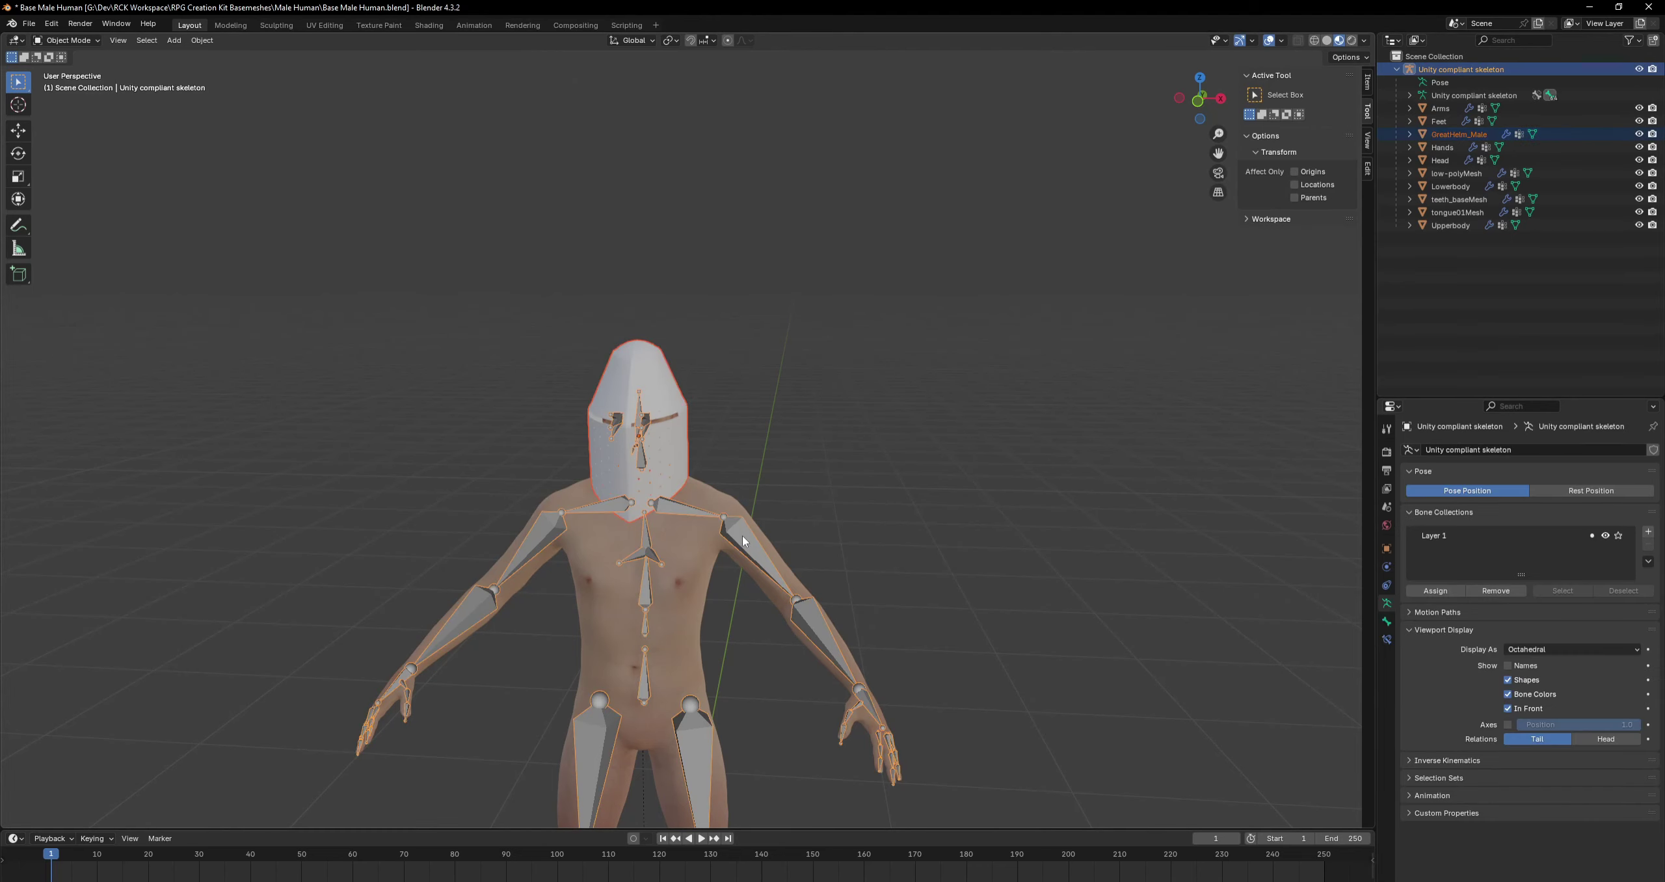
# Start an FBX export into the great-helm\source folder with the file name GreatHelm_Male.
pyautogui.moveTo(969, 487); pyautogui.dragTo(874, 445, button='middle')
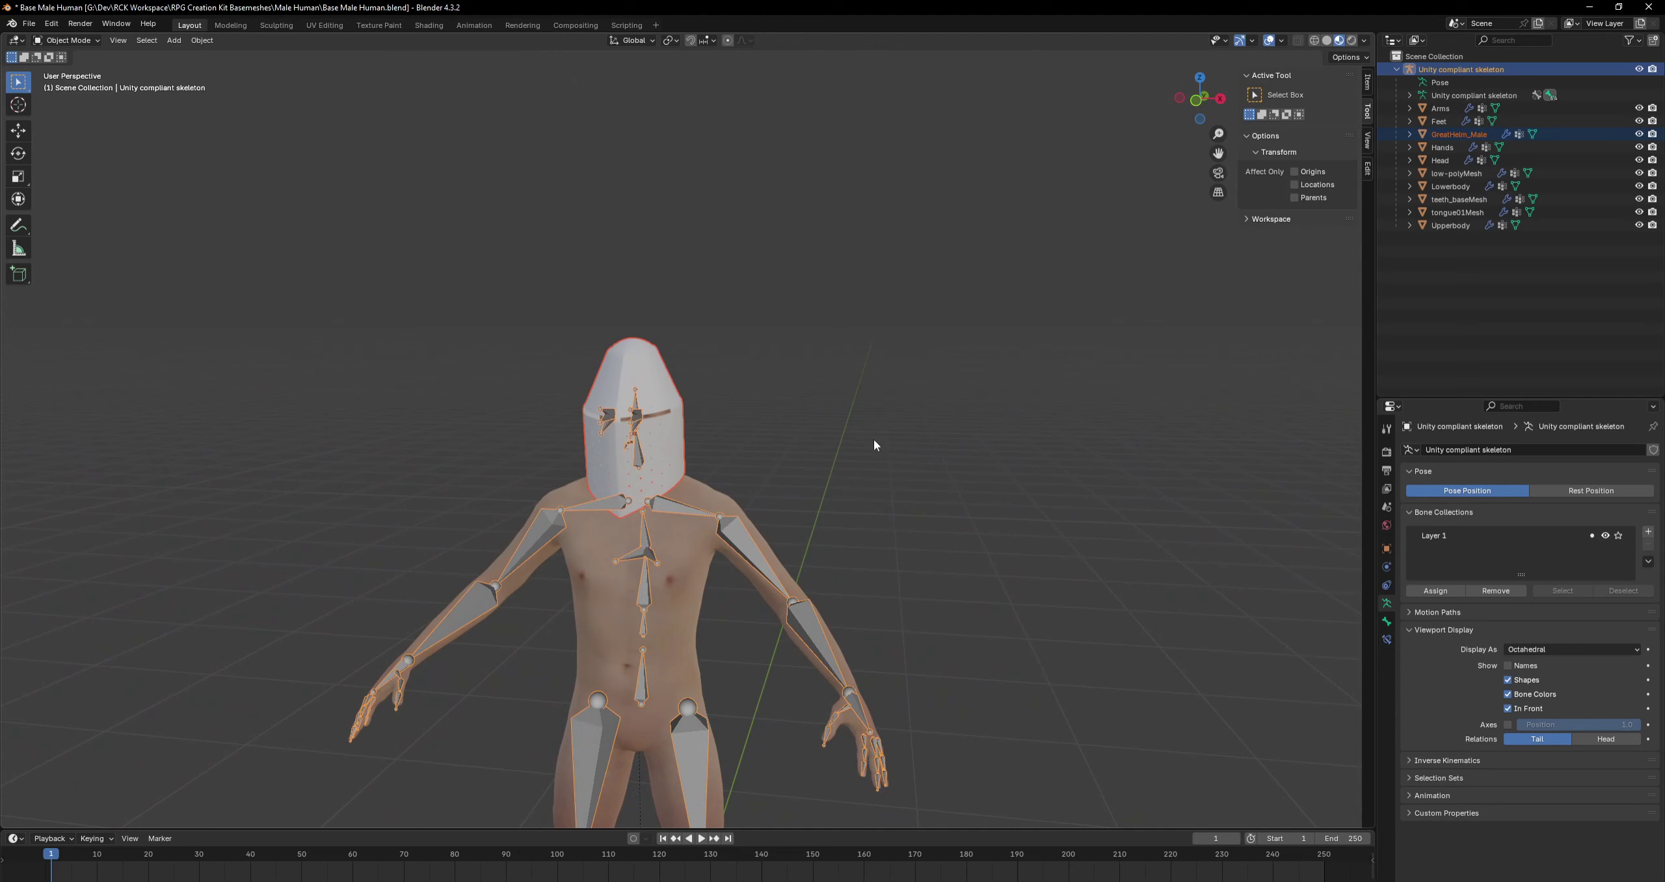
pyautogui.click(29, 23)
pyautogui.moveTo(68, 217)
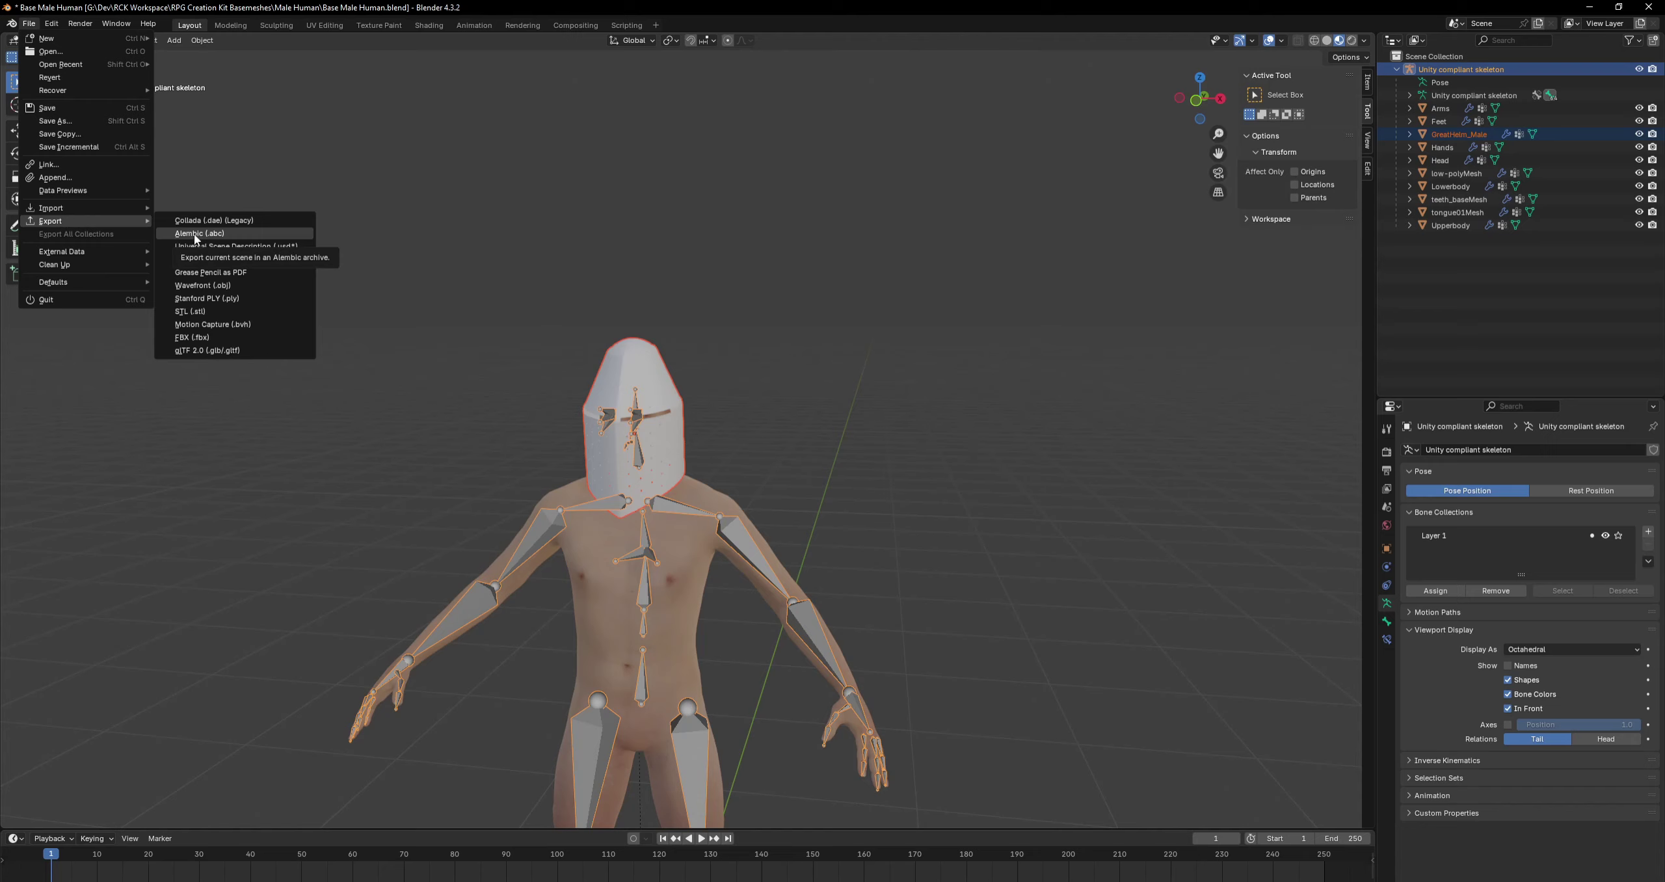
pyautogui.click(203, 341)
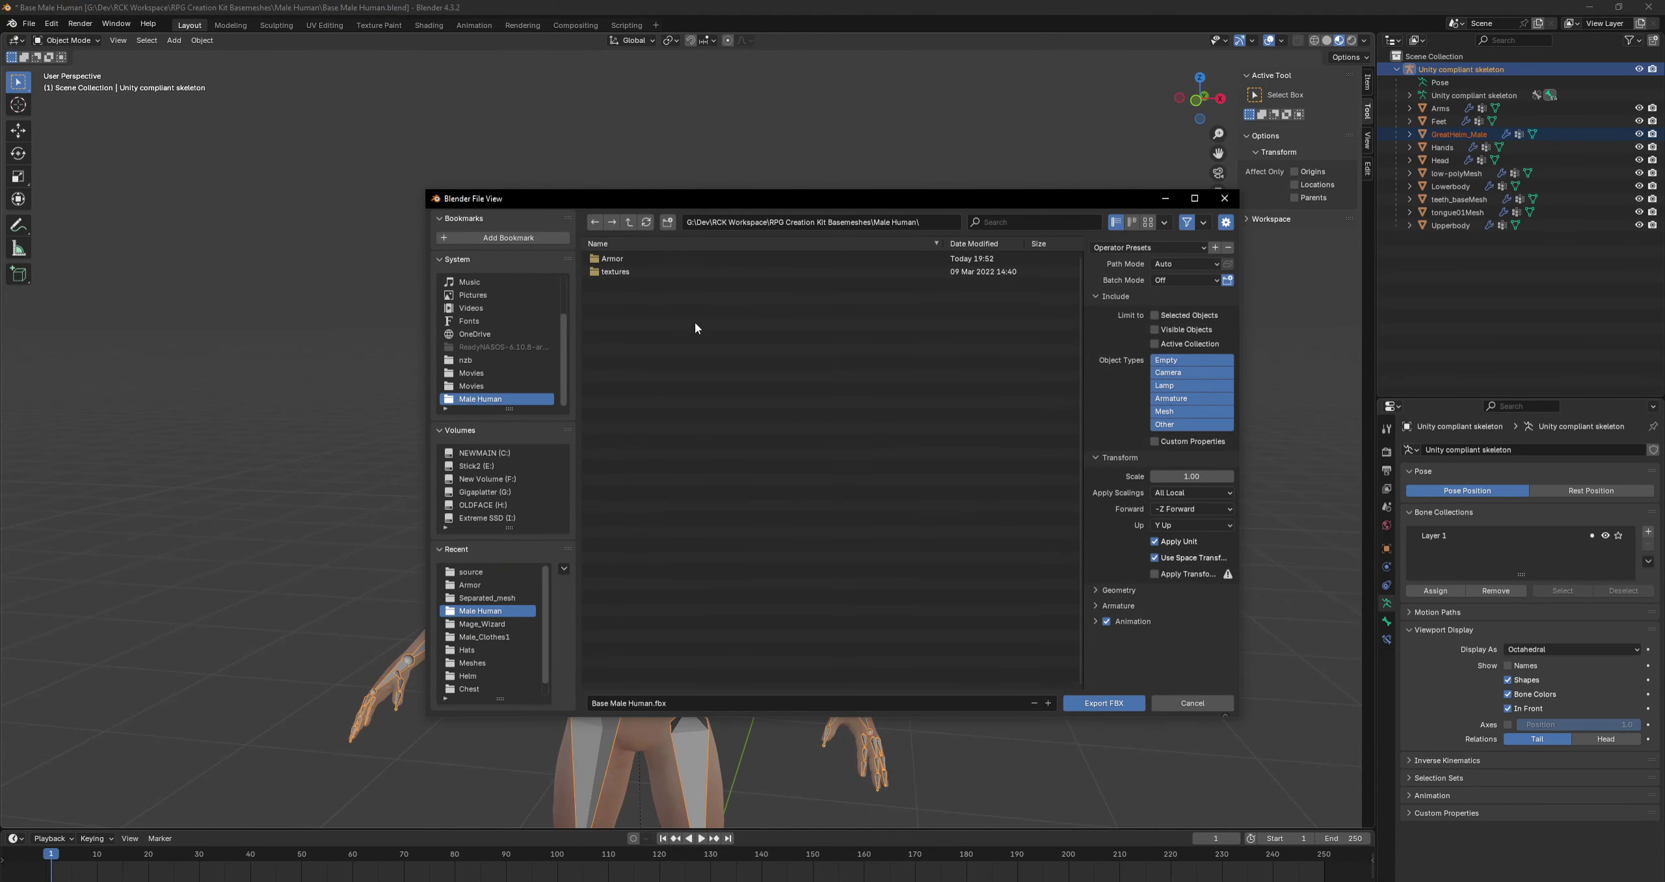
pyautogui.click(632, 225)
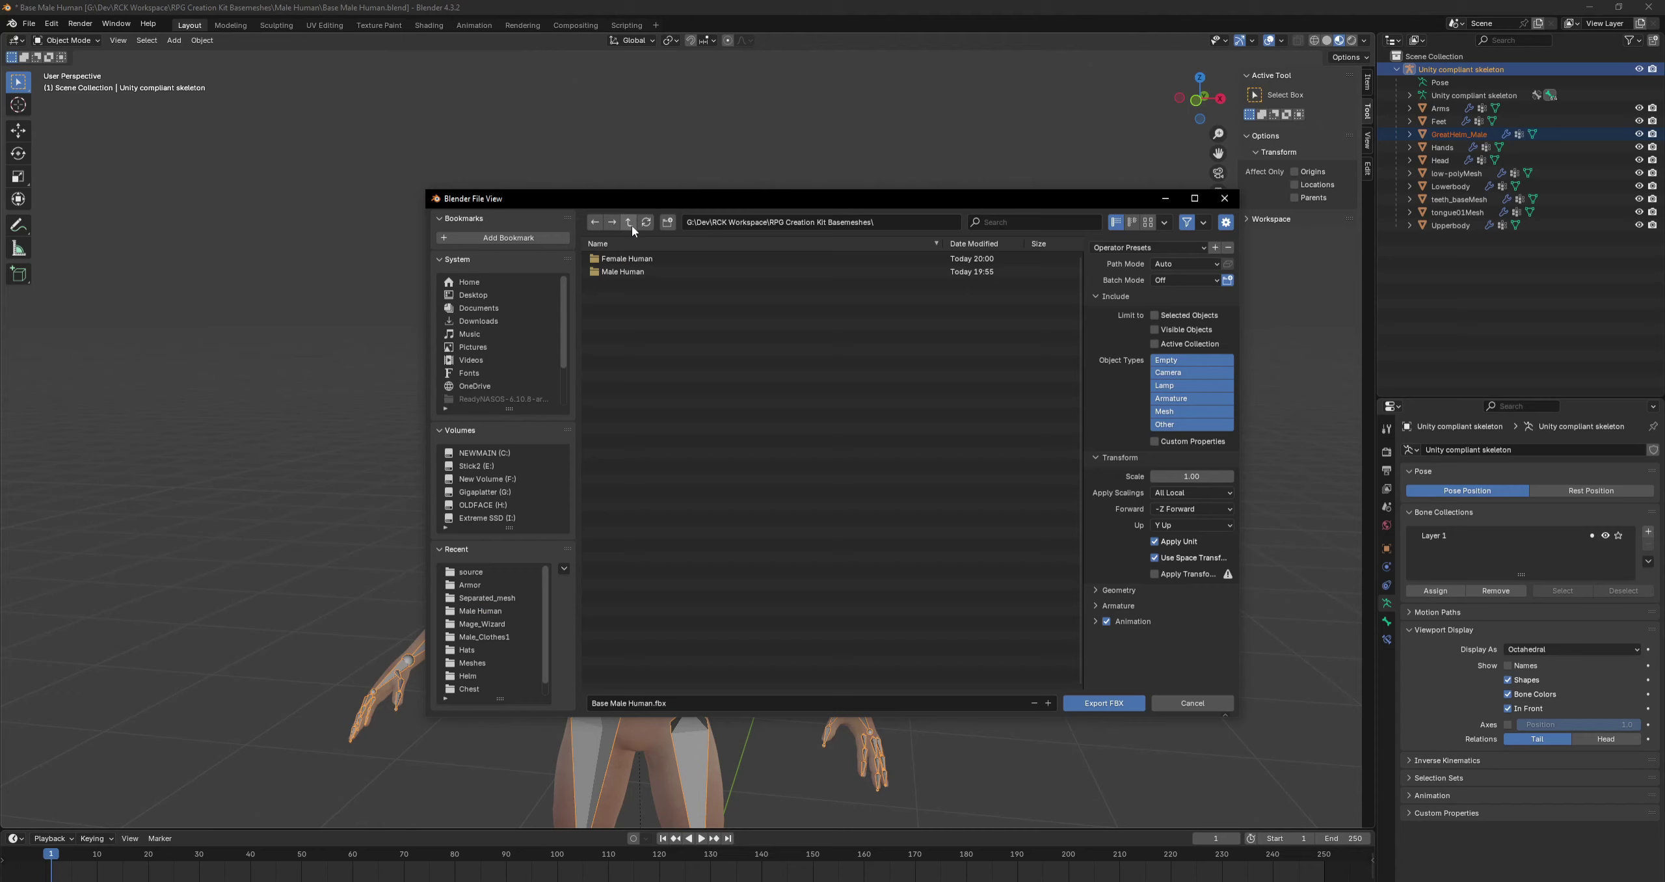
pyautogui.click(633, 225)
pyautogui.doubleClick(621, 259)
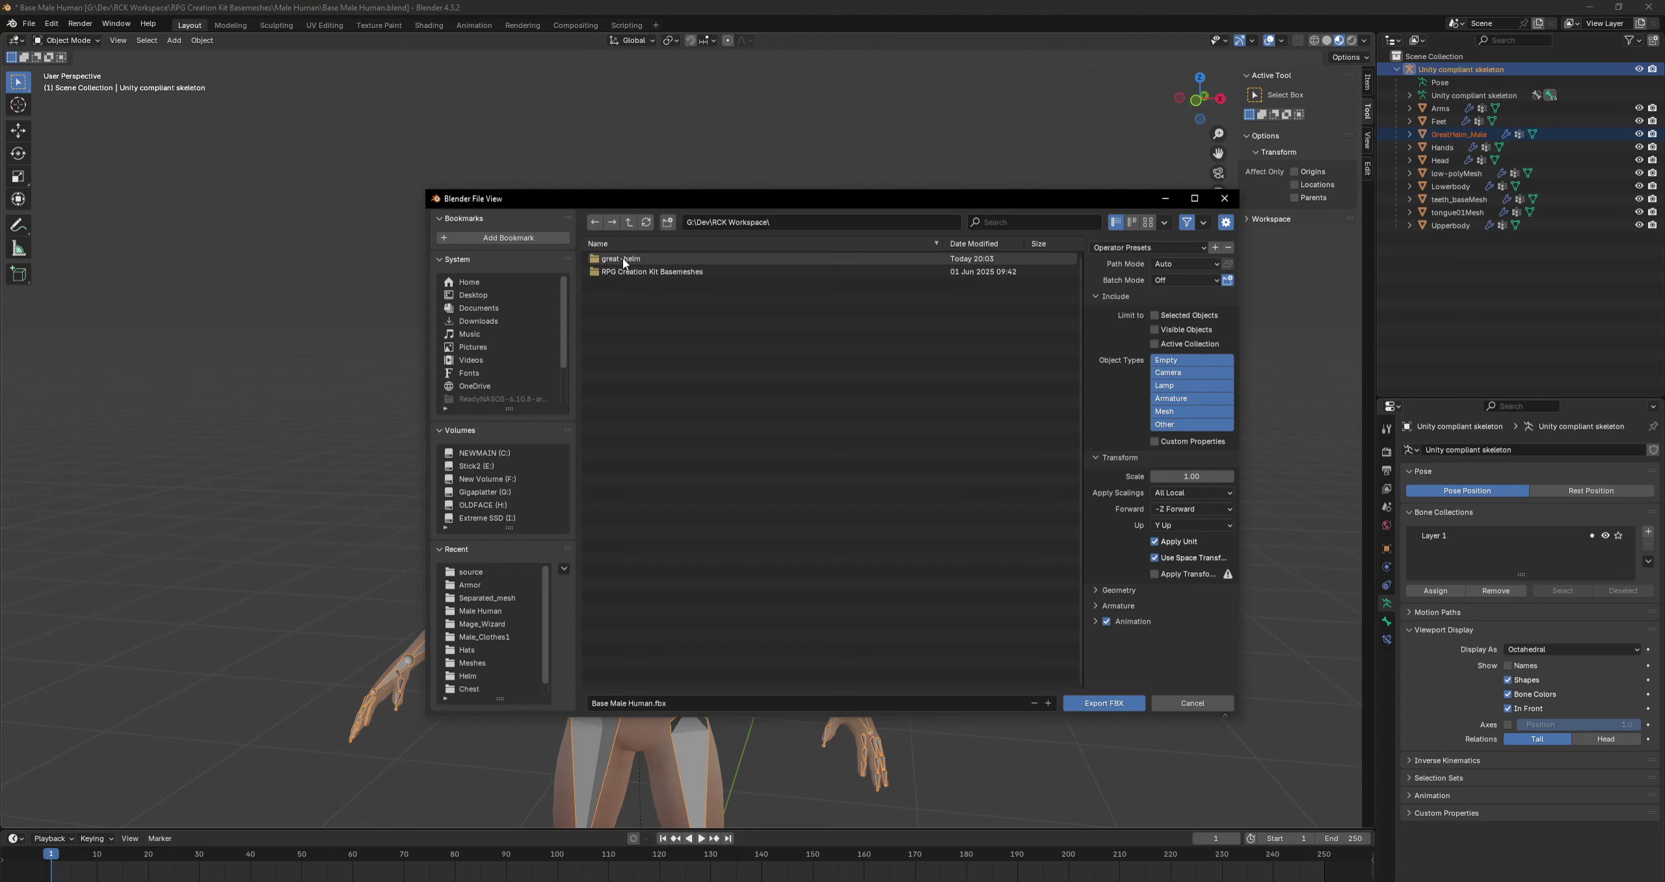
pyautogui.doubleClick(621, 259)
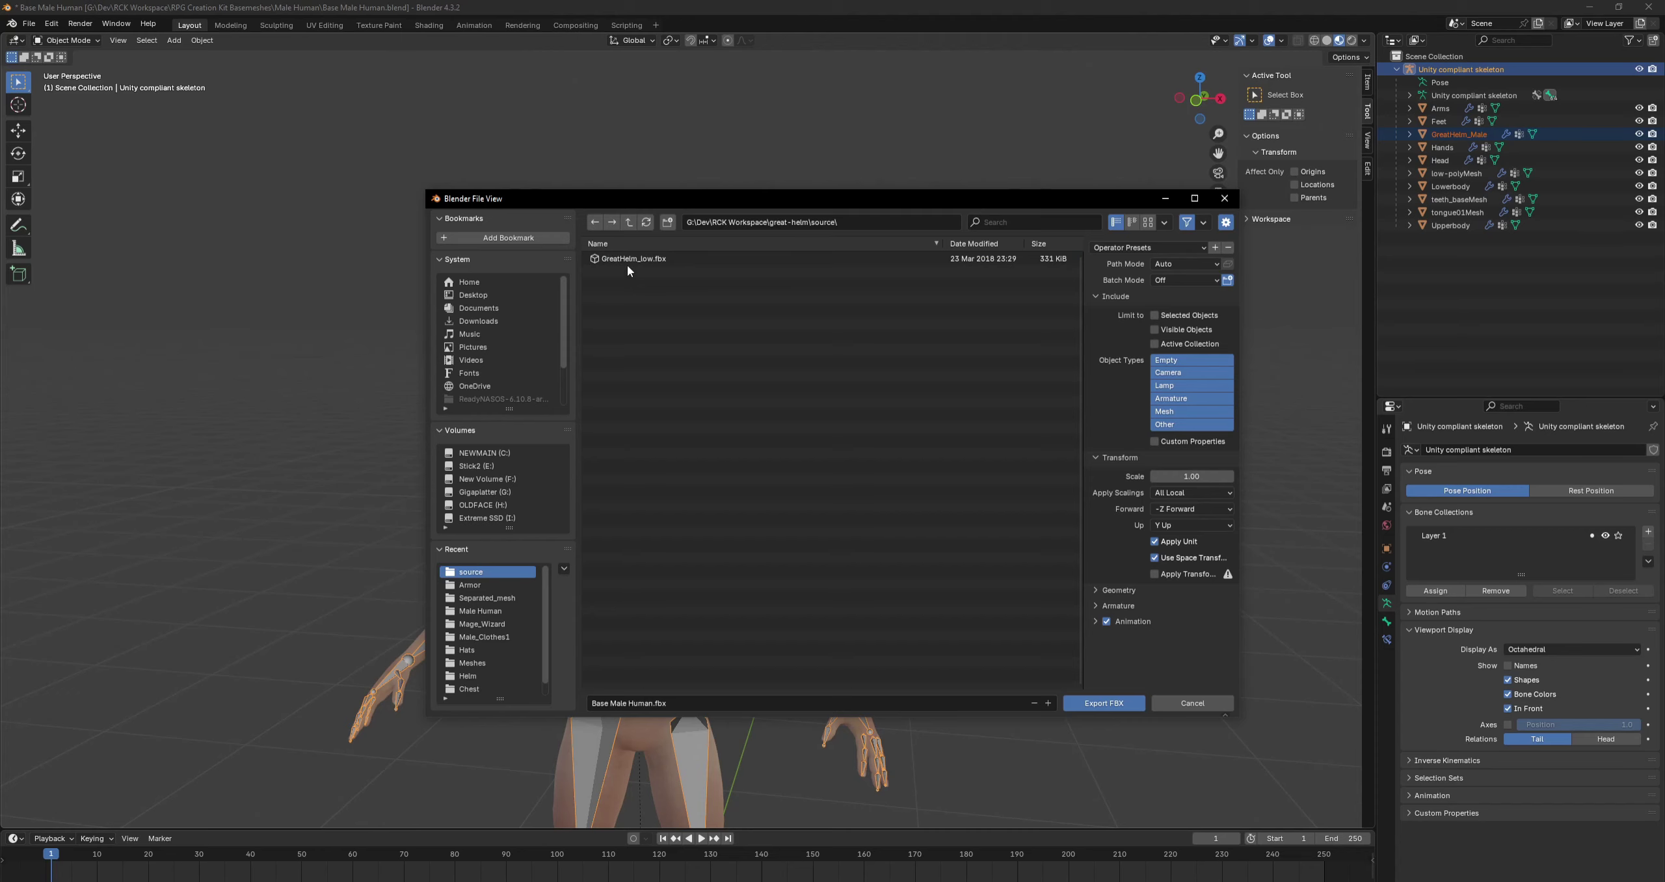
pyautogui.click(679, 701)
pyautogui.write('GreatHelm_Male')
# Limit the export to selected objects of type Armature and Mesh, set Apply Scalings to FBX Units Scale, and enable Apply Transform.
pyautogui.click(1154, 316)
pyautogui.click(1169, 411)
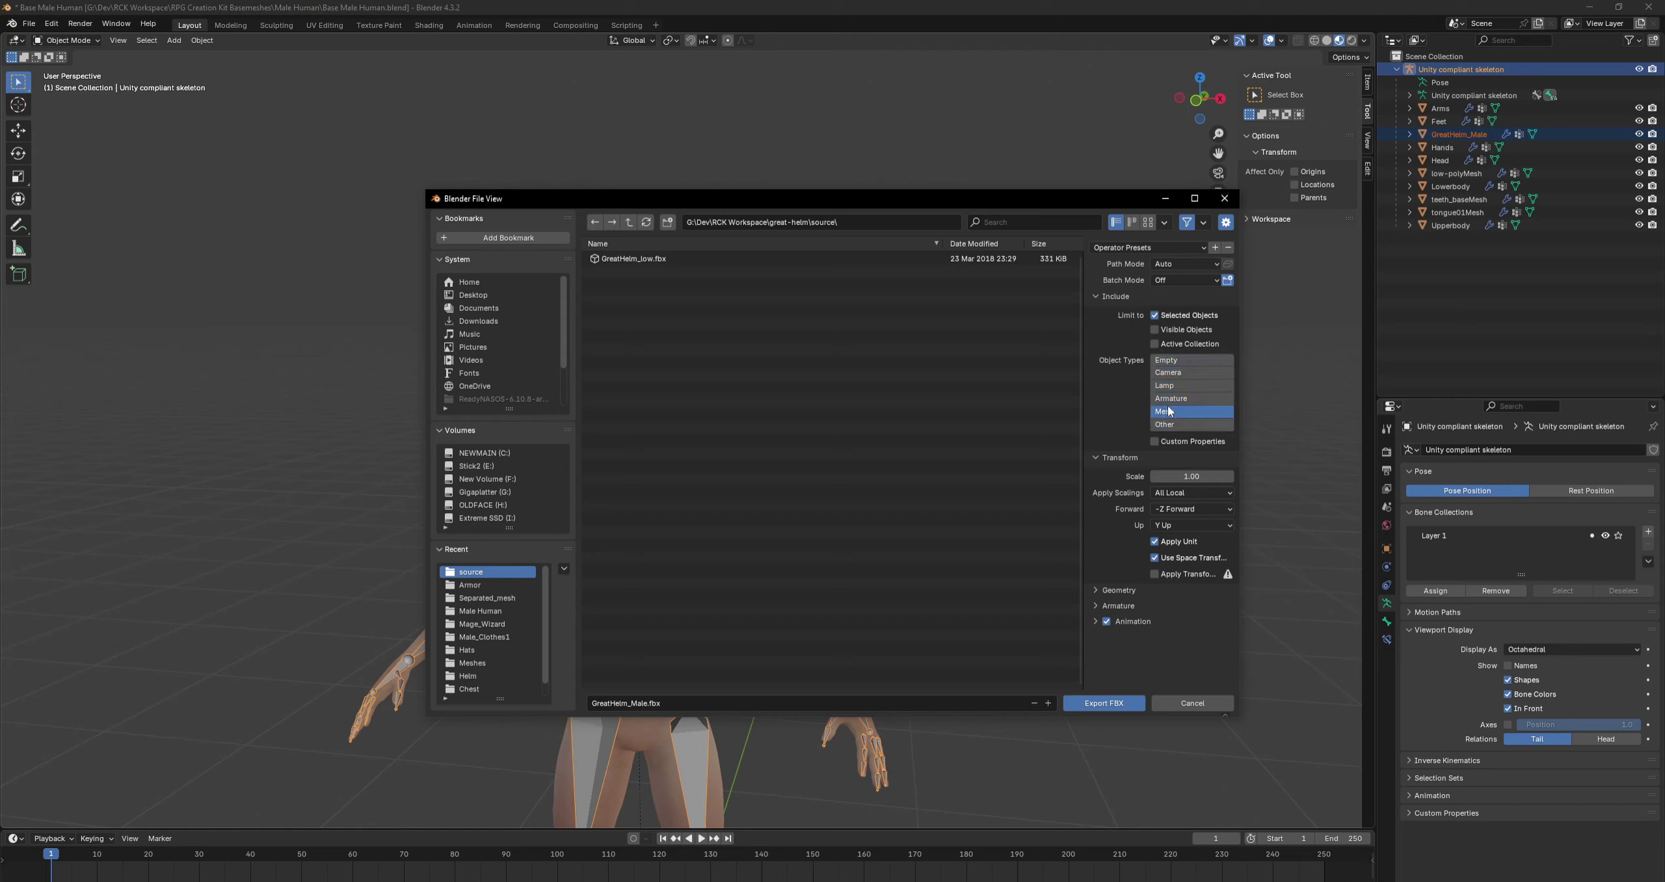
pyautogui.keyDown('shift'); pyautogui.click(1172, 401); pyautogui.keyUp('shift')
pyautogui.click(1166, 493)
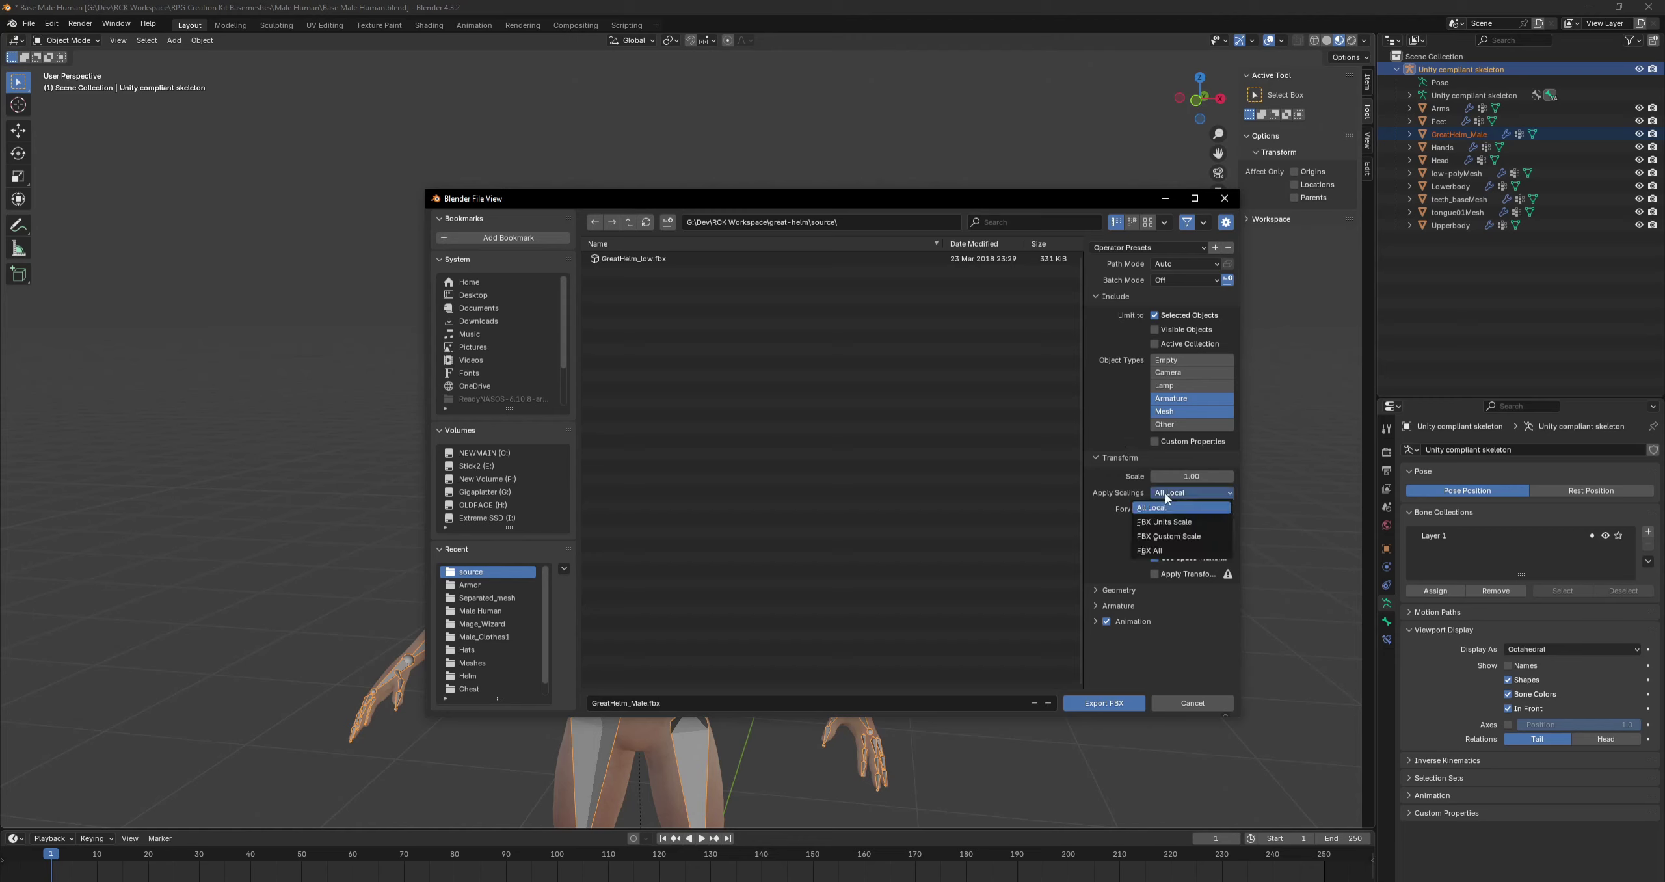
pyautogui.click(1151, 523)
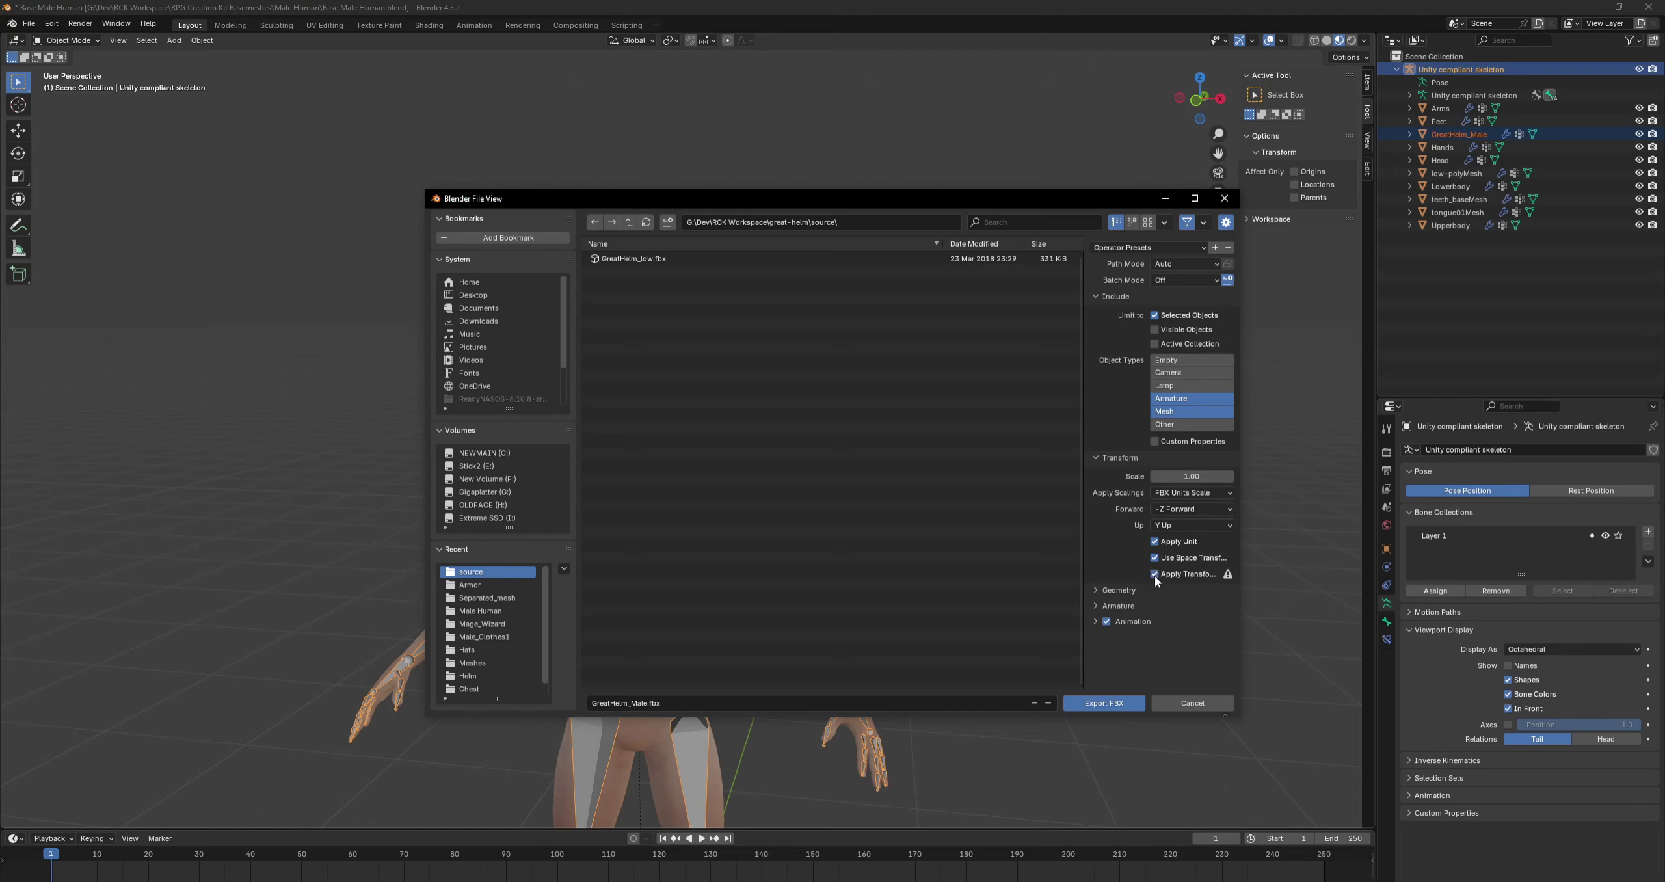
# Check the armature export options and export the helmet and skeleton as GreatHelm_Male.fbx.
pyautogui.click(1095, 606)
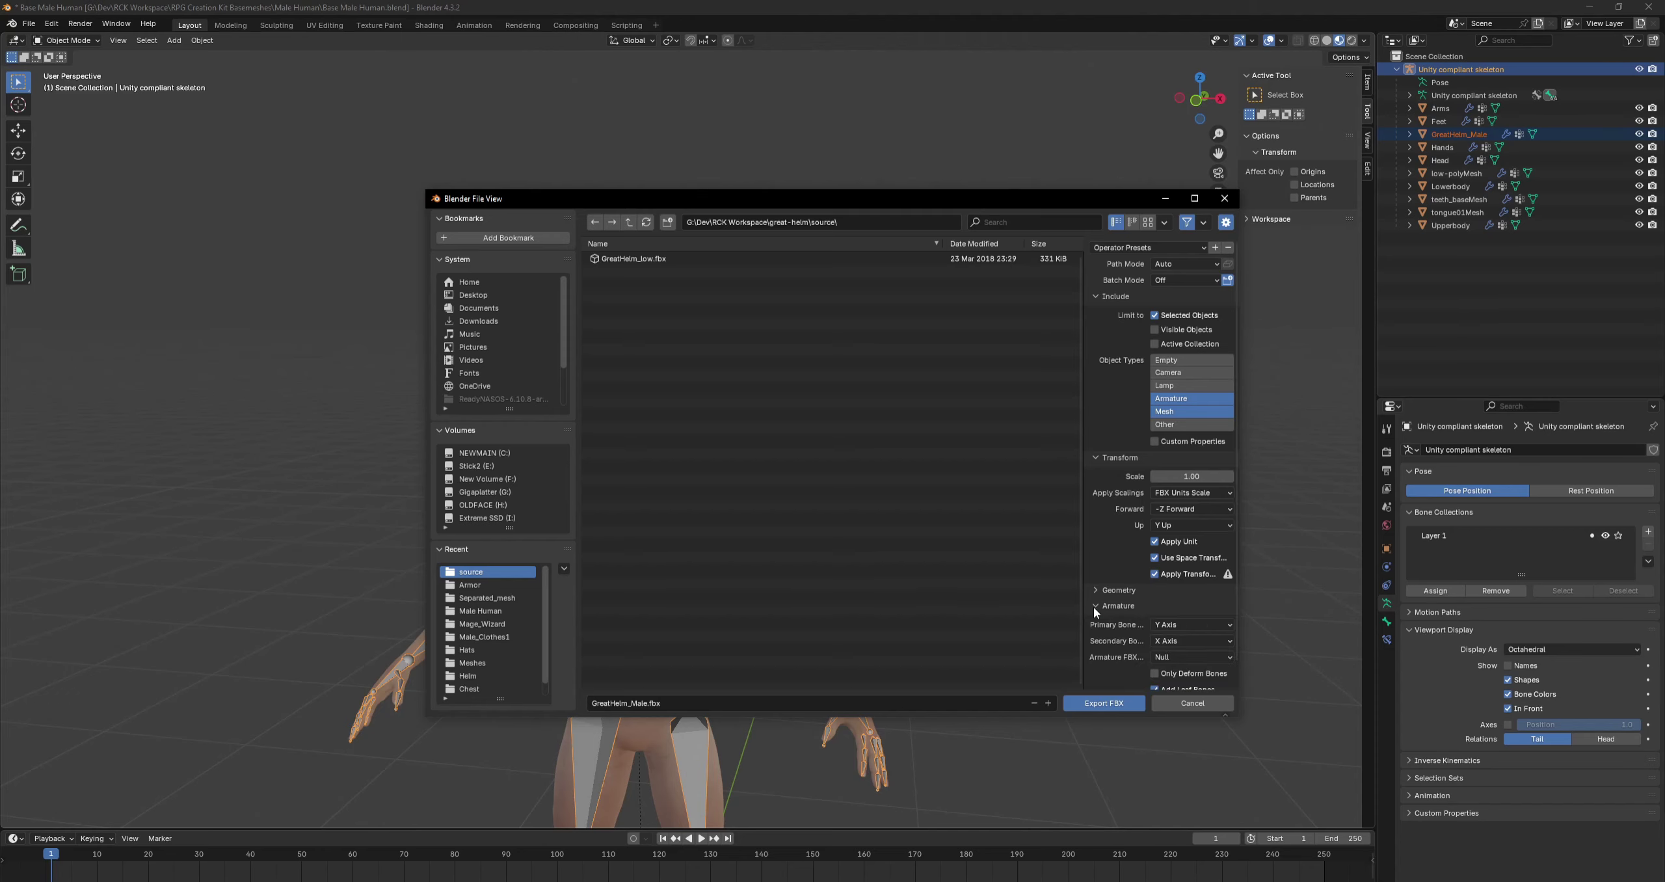
pyautogui.scroll(-1, 1098, 610)
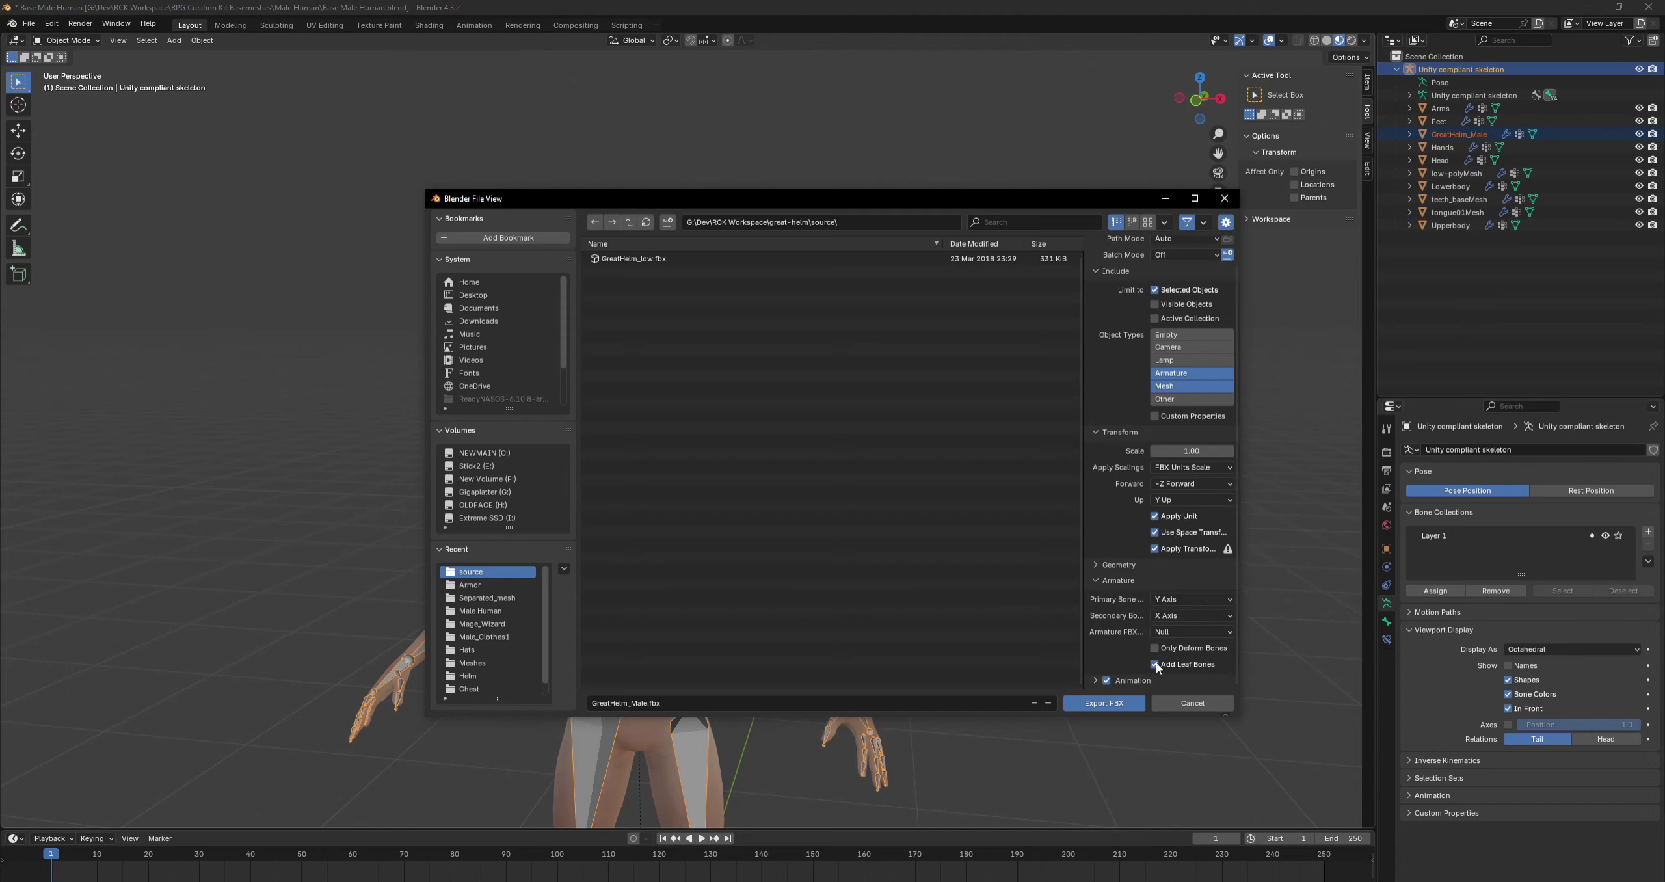
pyautogui.click(1097, 580)
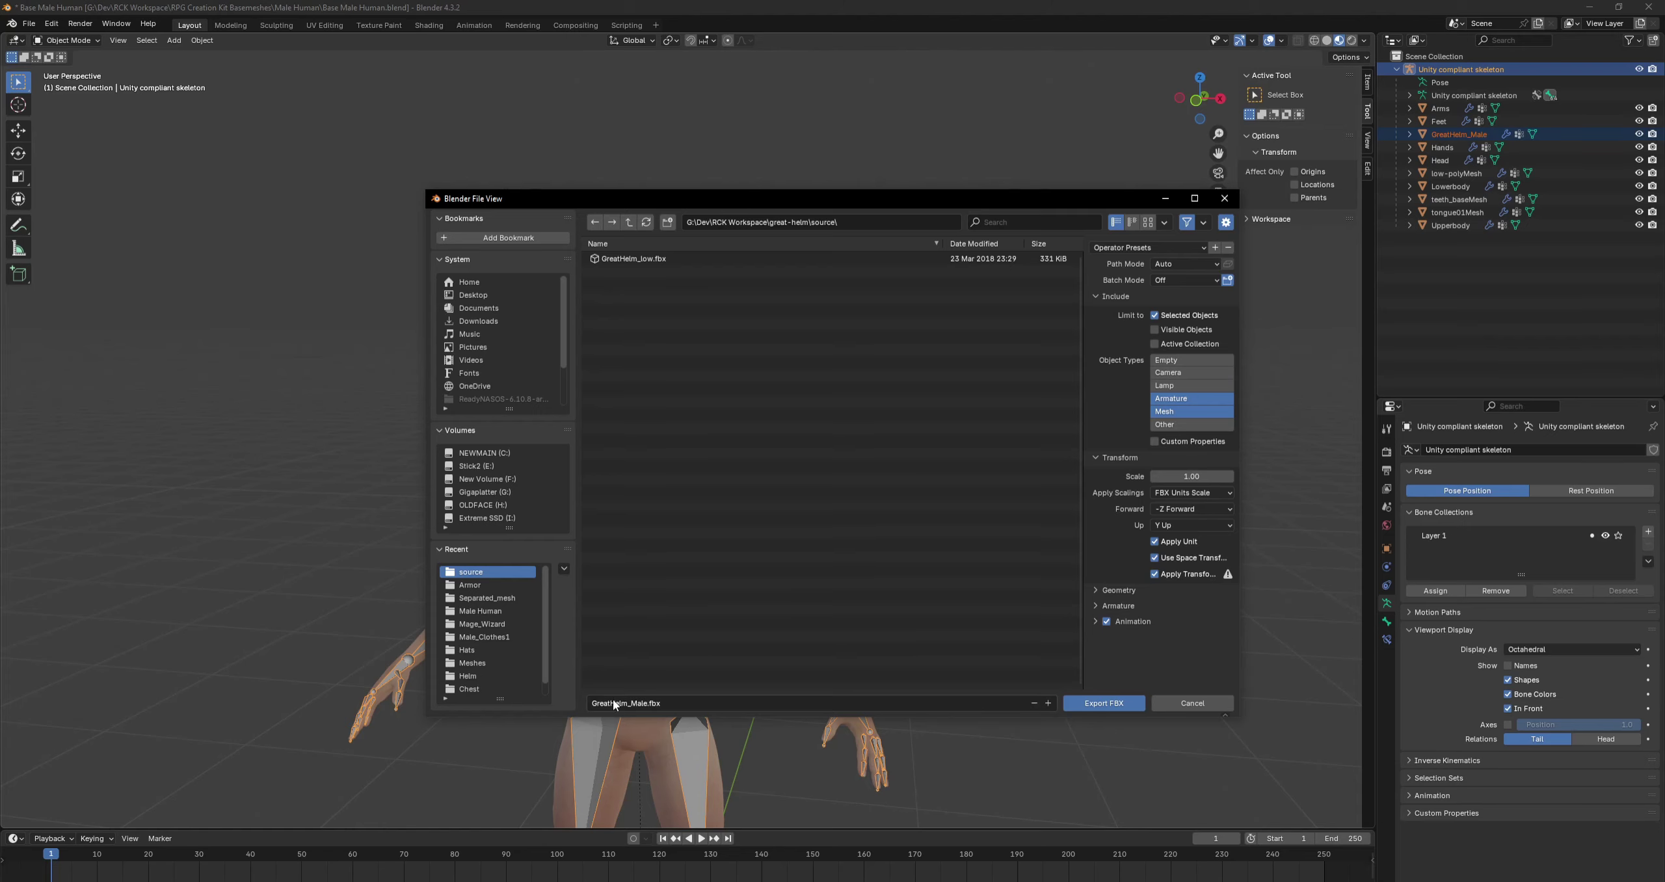
pyautogui.click(1107, 704)
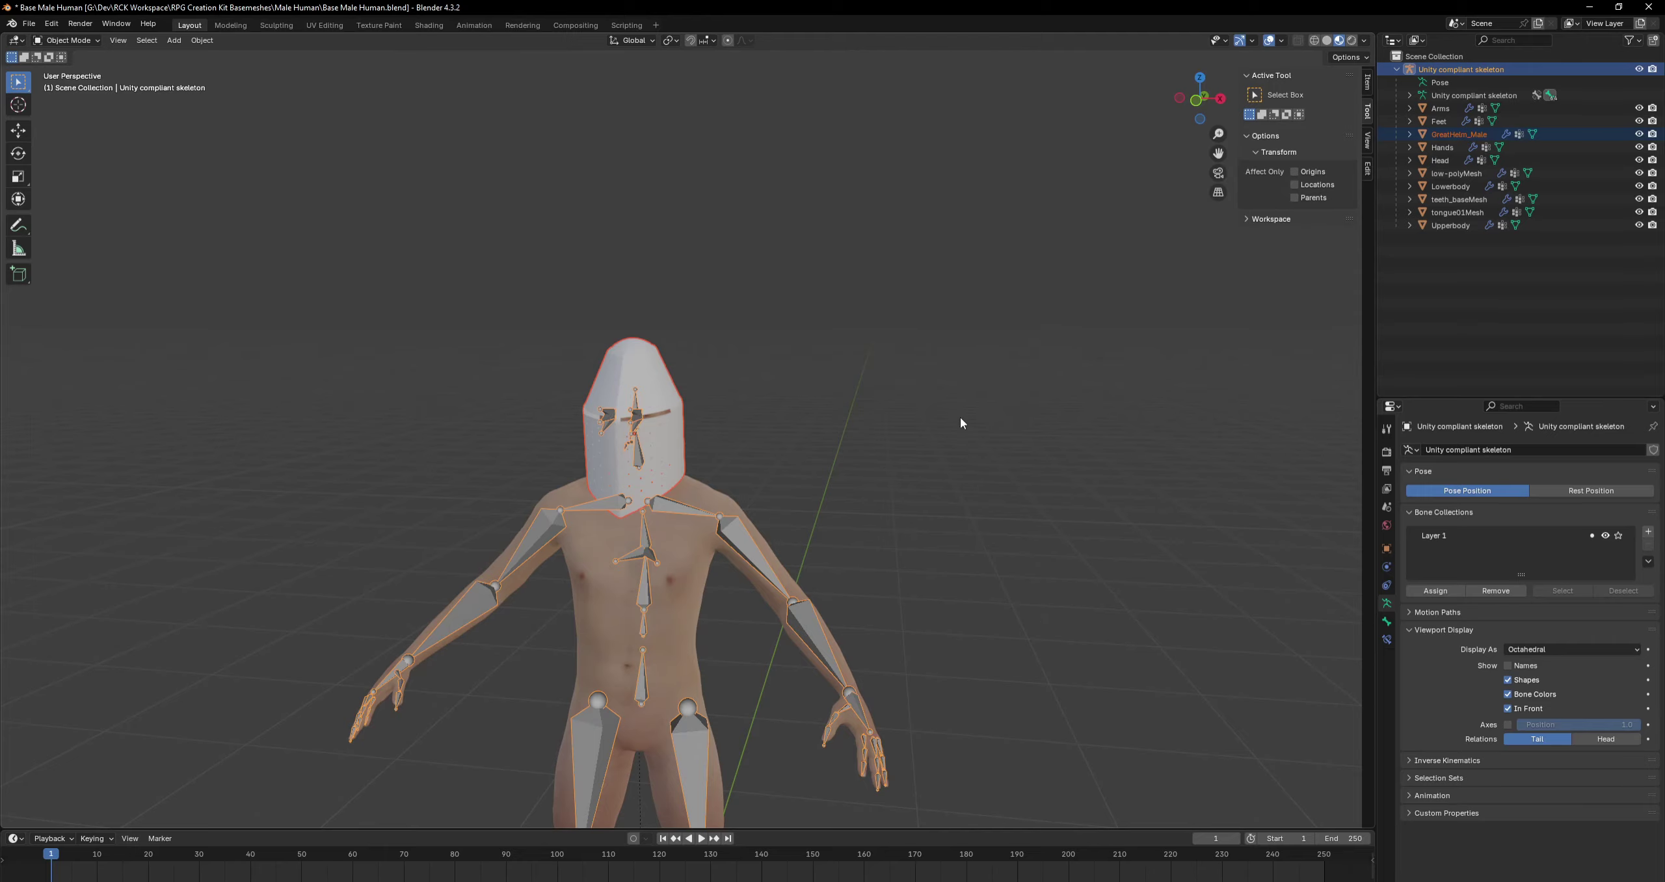
# Switch to the Human Female Base Body file and enlarge the outliner above the properties area.
pyautogui.moveTo(949, 425); pyautogui.dragTo(878, 442, button='middle')
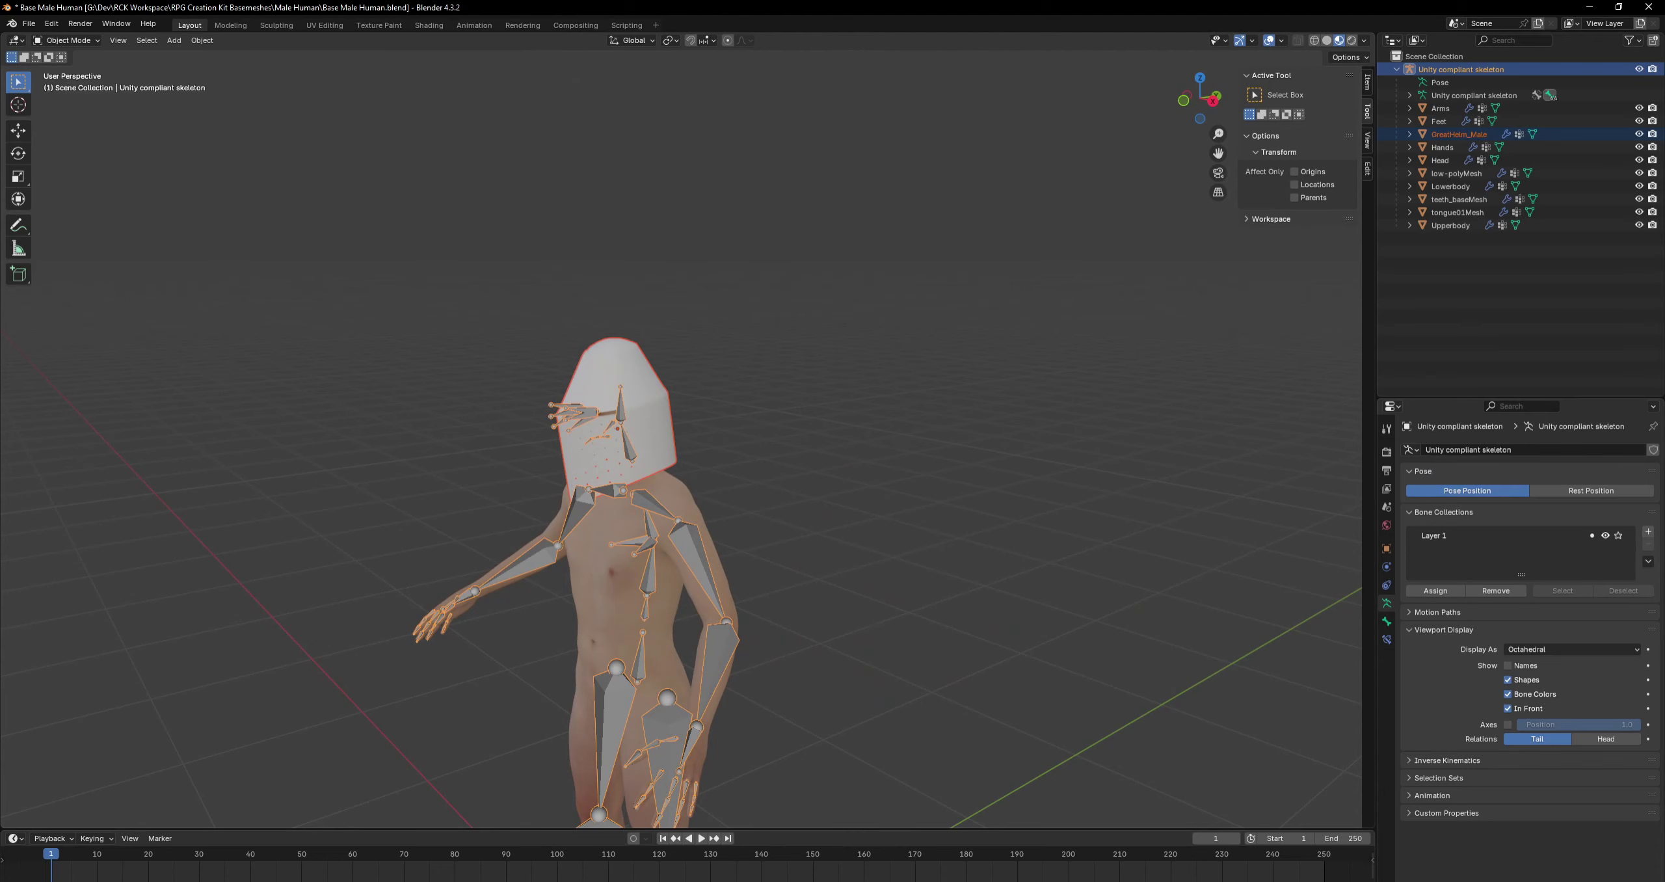
pyautogui.hotkey('alt', 'Tab')
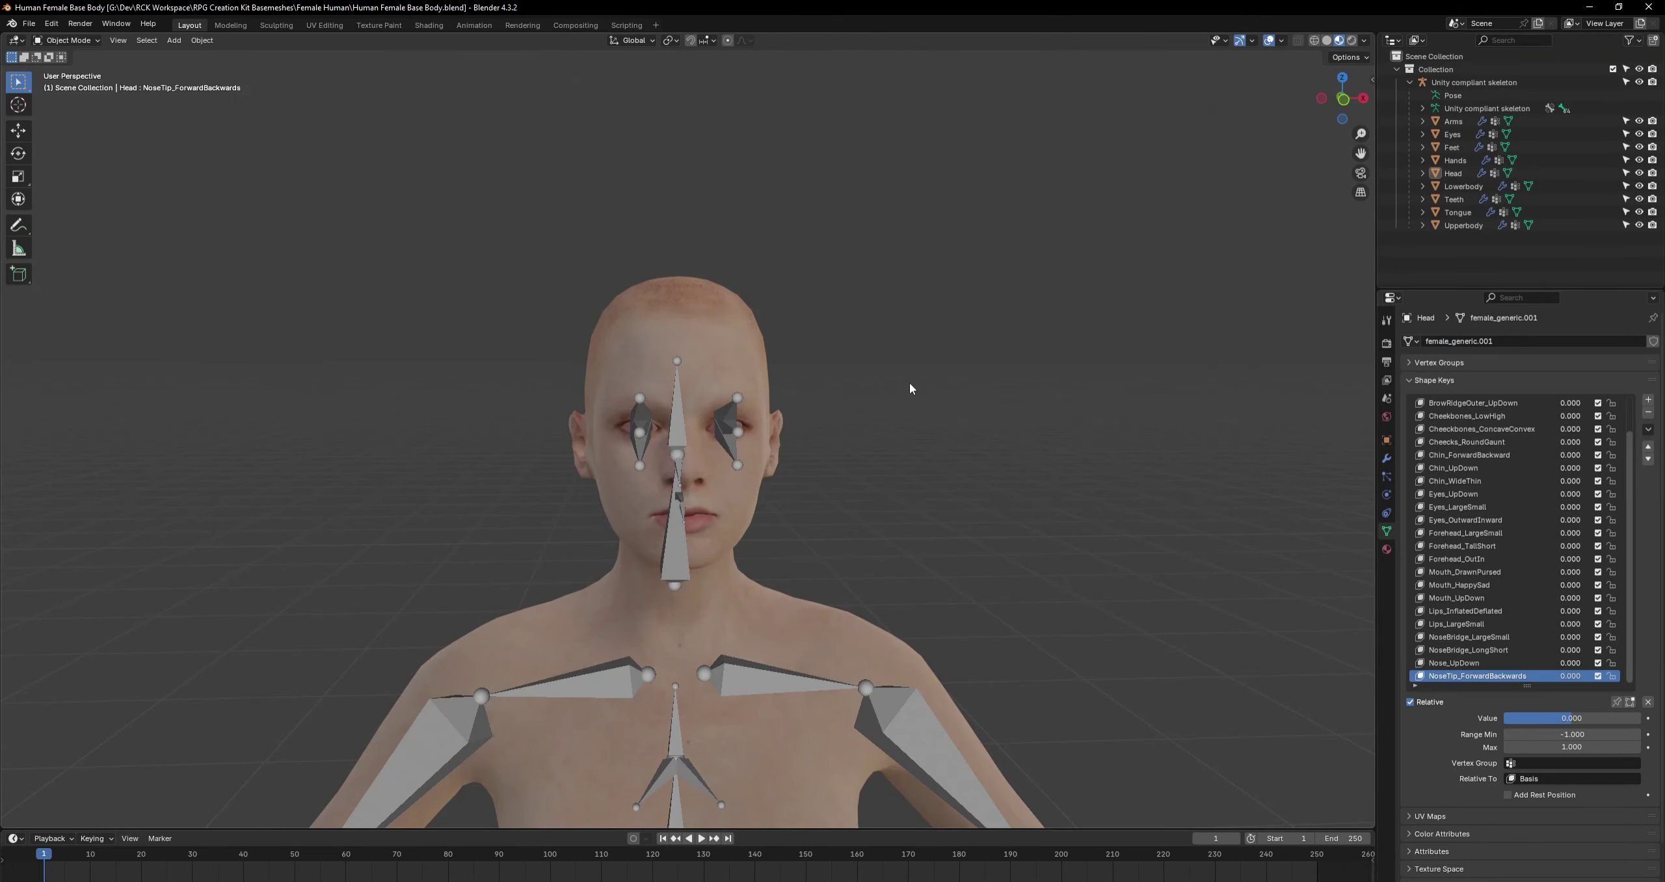
pyautogui.scroll(-6, 908, 383)
pyautogui.moveTo(905, 381); pyautogui.dragTo(846, 388, button='middle')
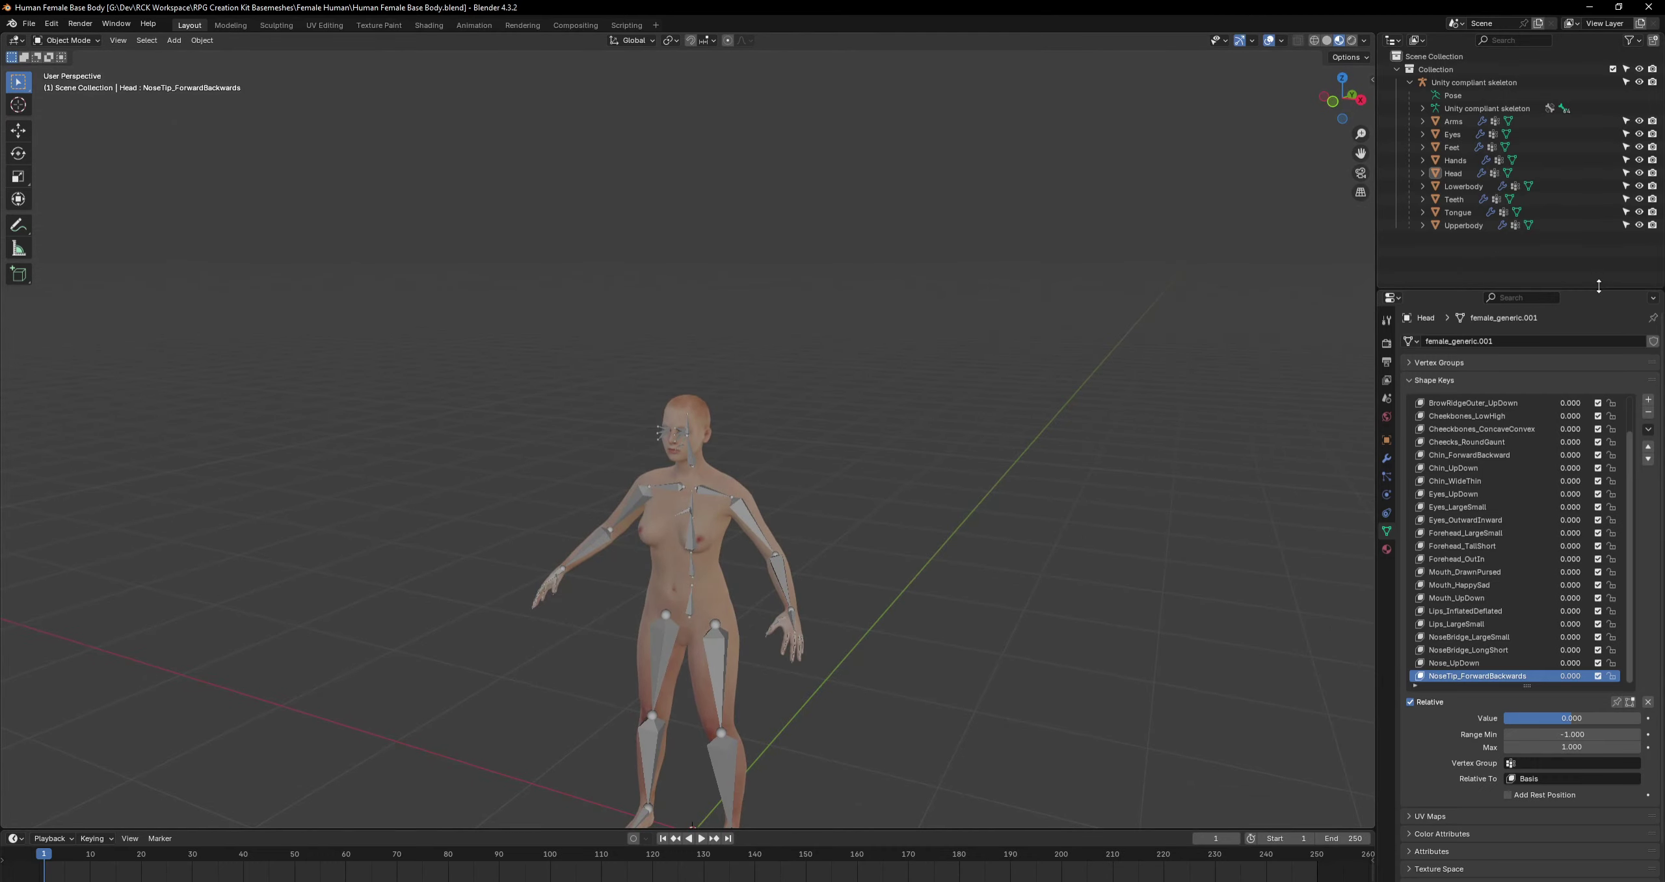
pyautogui.moveTo(1598, 286); pyautogui.dragTo(1599, 333)
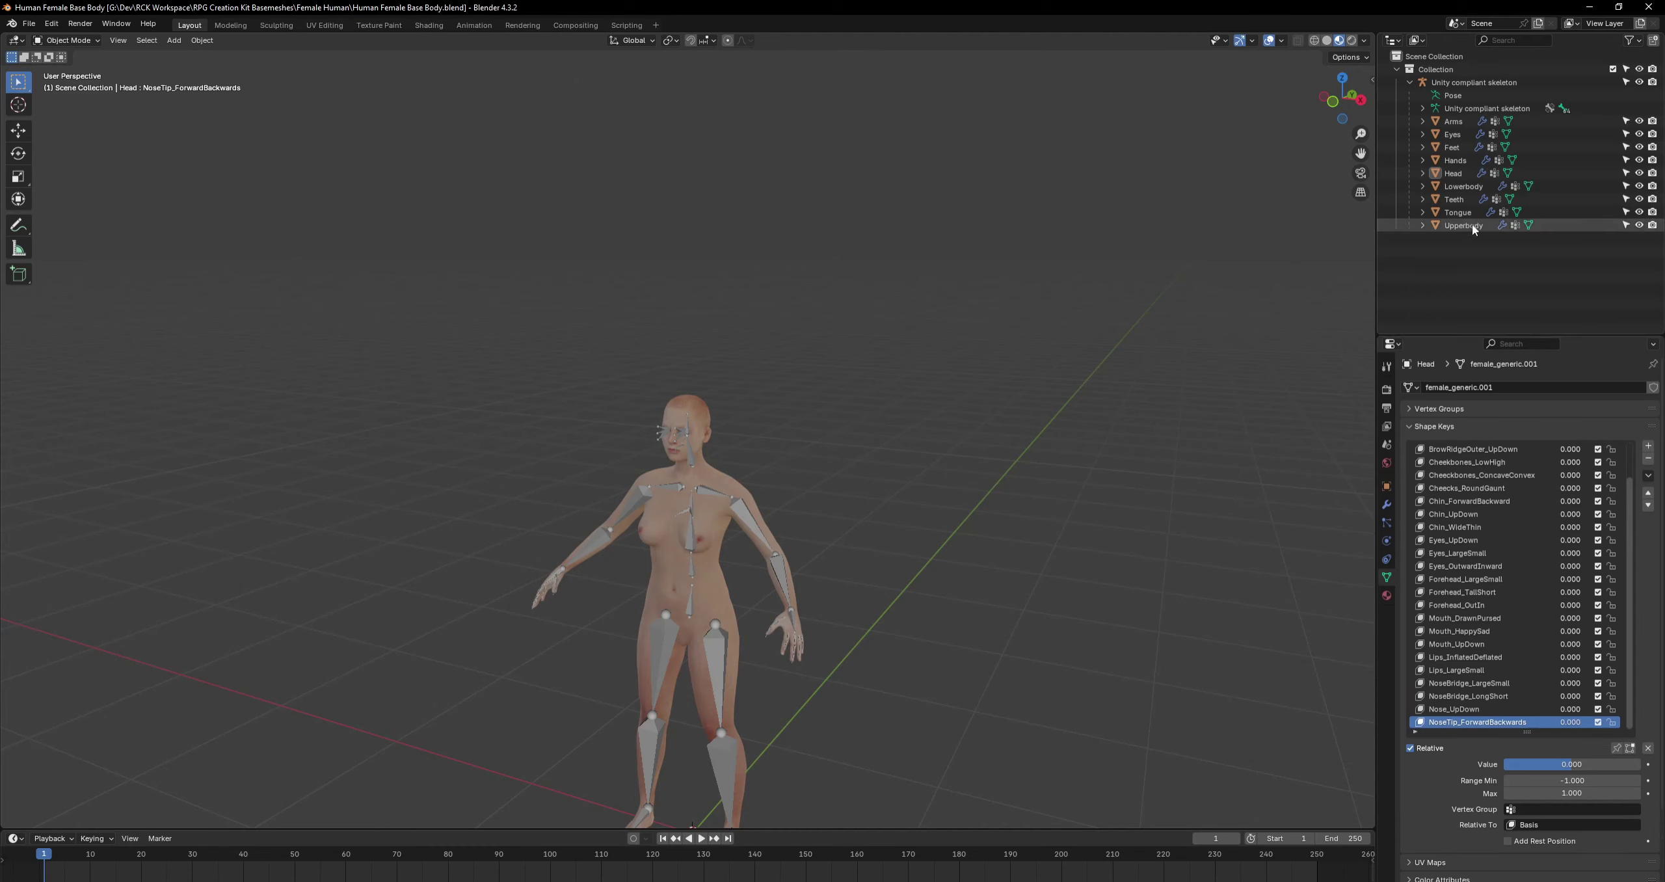
# Hide and show the Unity compliant skeleton to inspect the female body without its bones.
pyautogui.click(1639, 83)
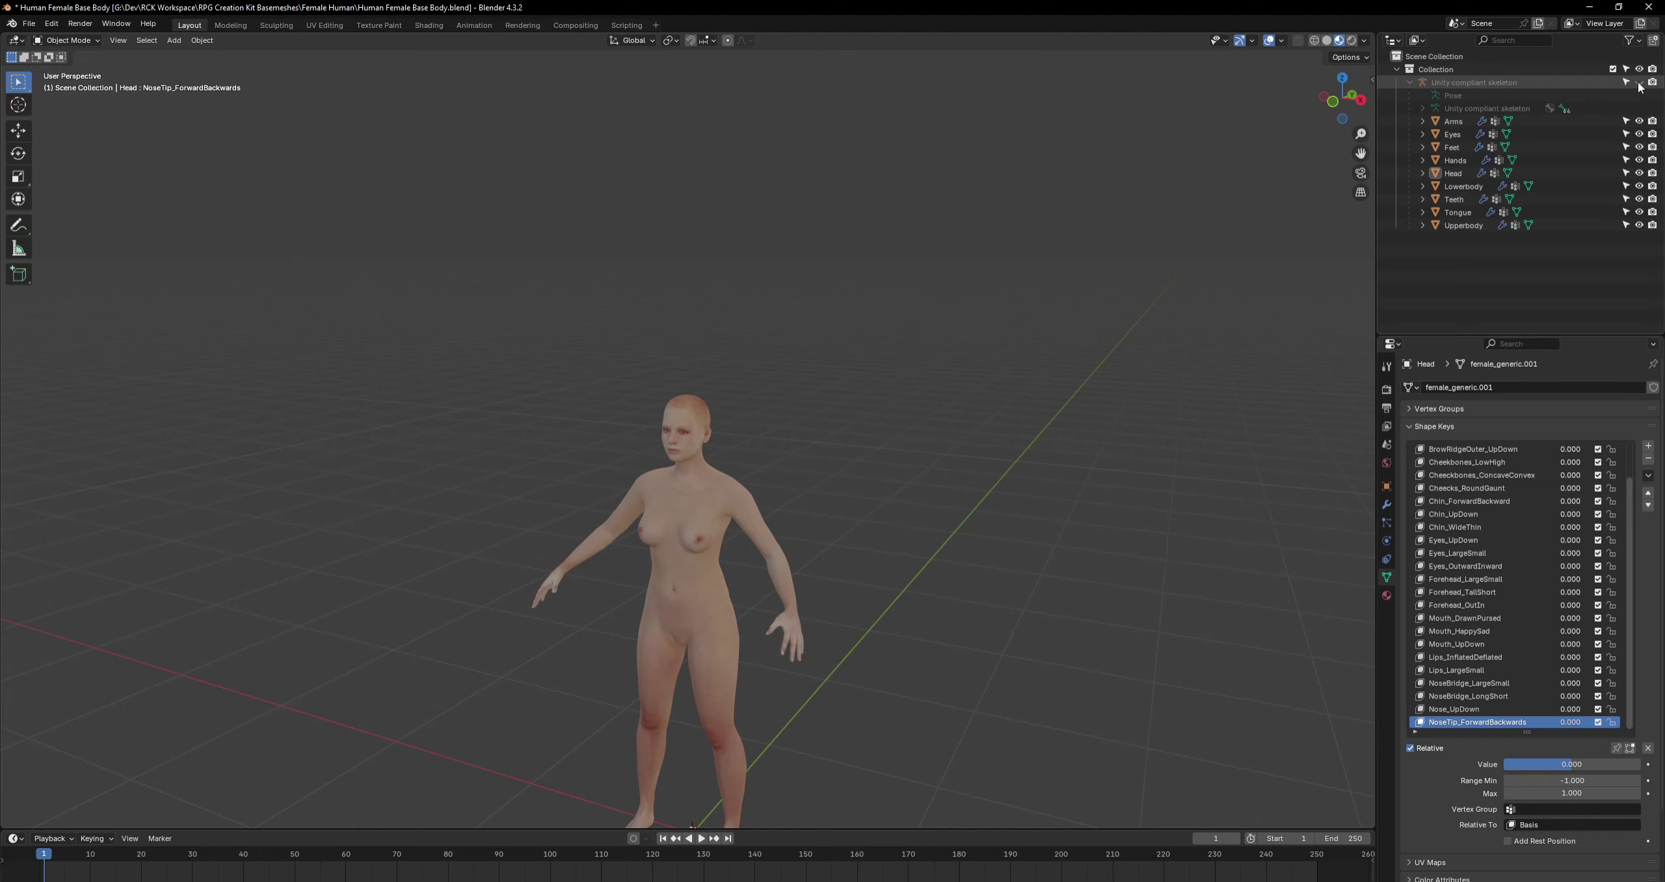
pyautogui.click(1639, 82)
pyautogui.click(1639, 82)
pyautogui.click(1639, 83)
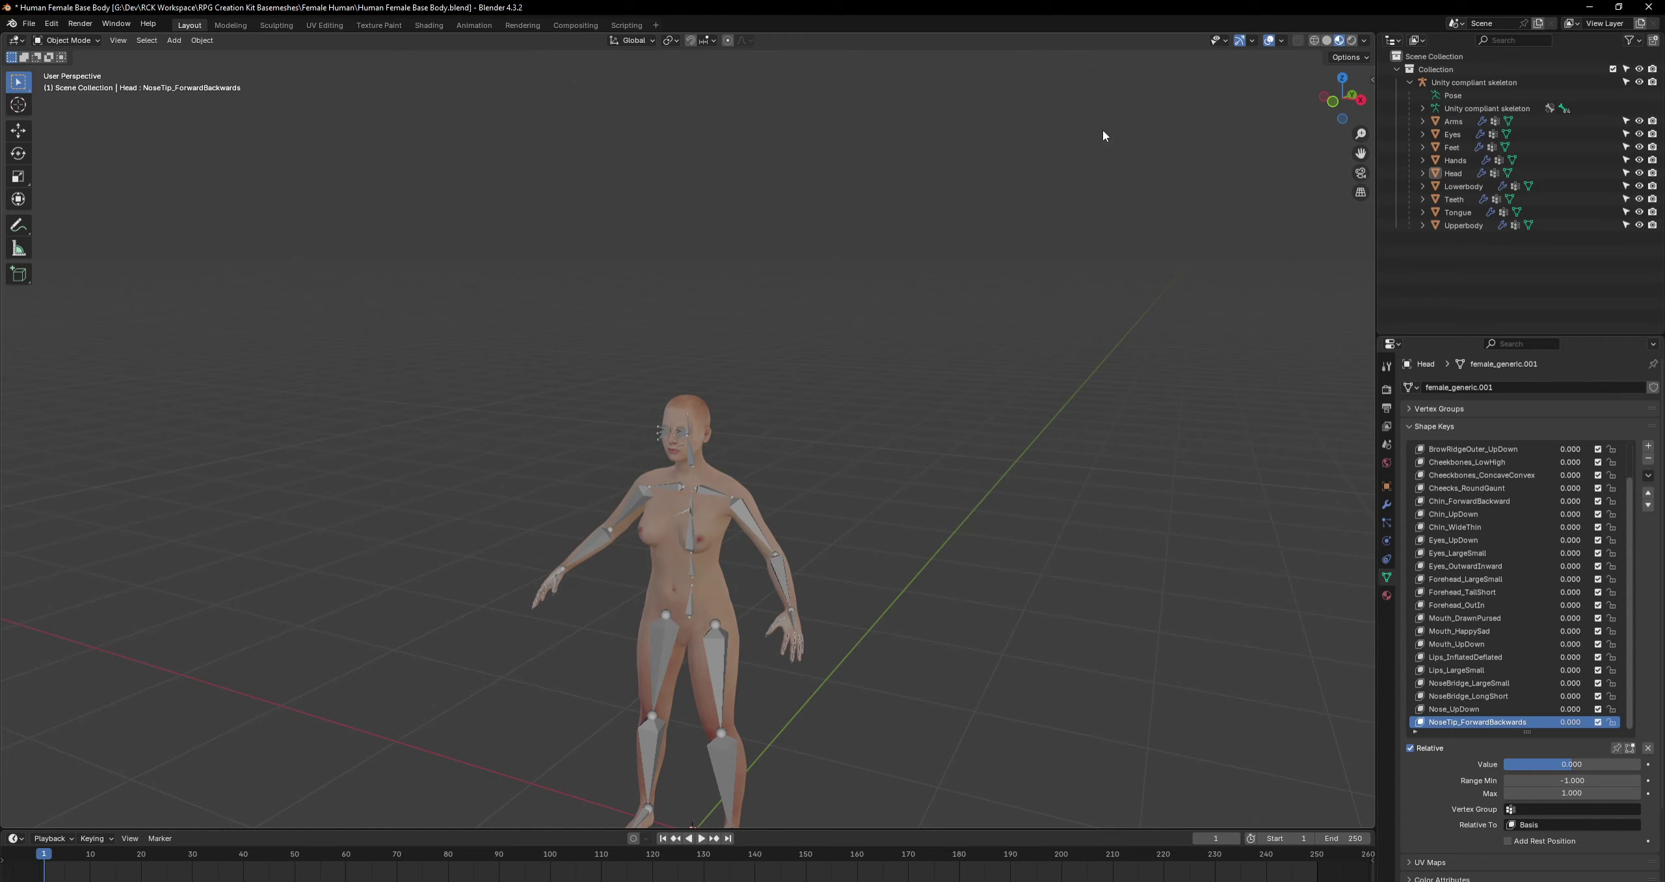
# Import GreatHelm_low.fbx from the great-helm\source folder into the female body scene.
pyautogui.click(30, 25)
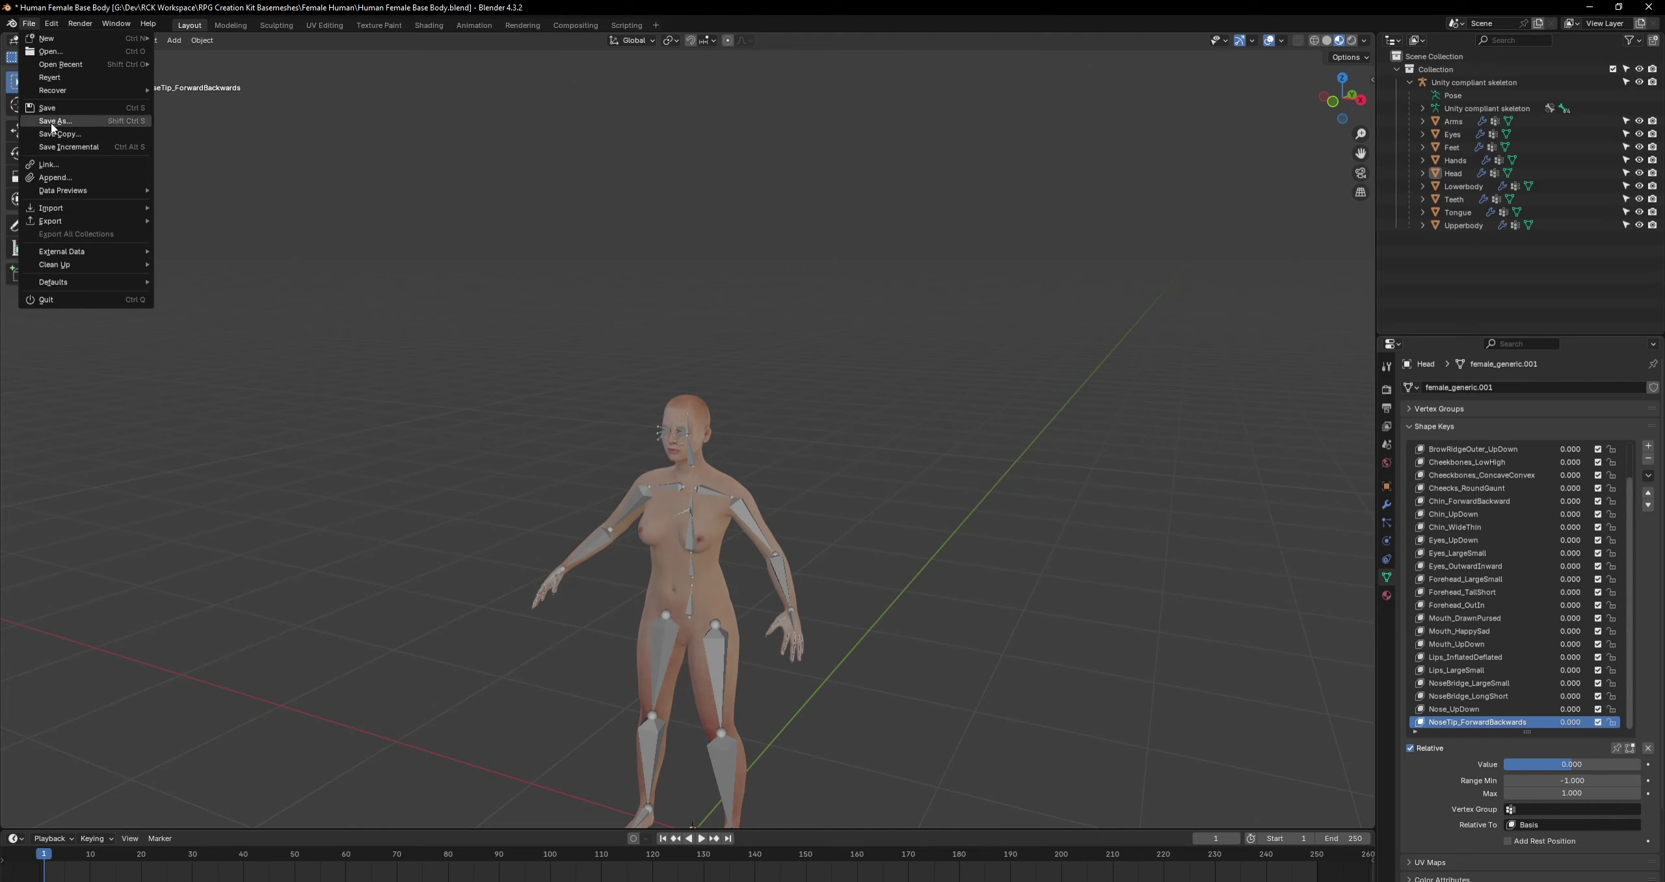
pyautogui.moveTo(63, 210)
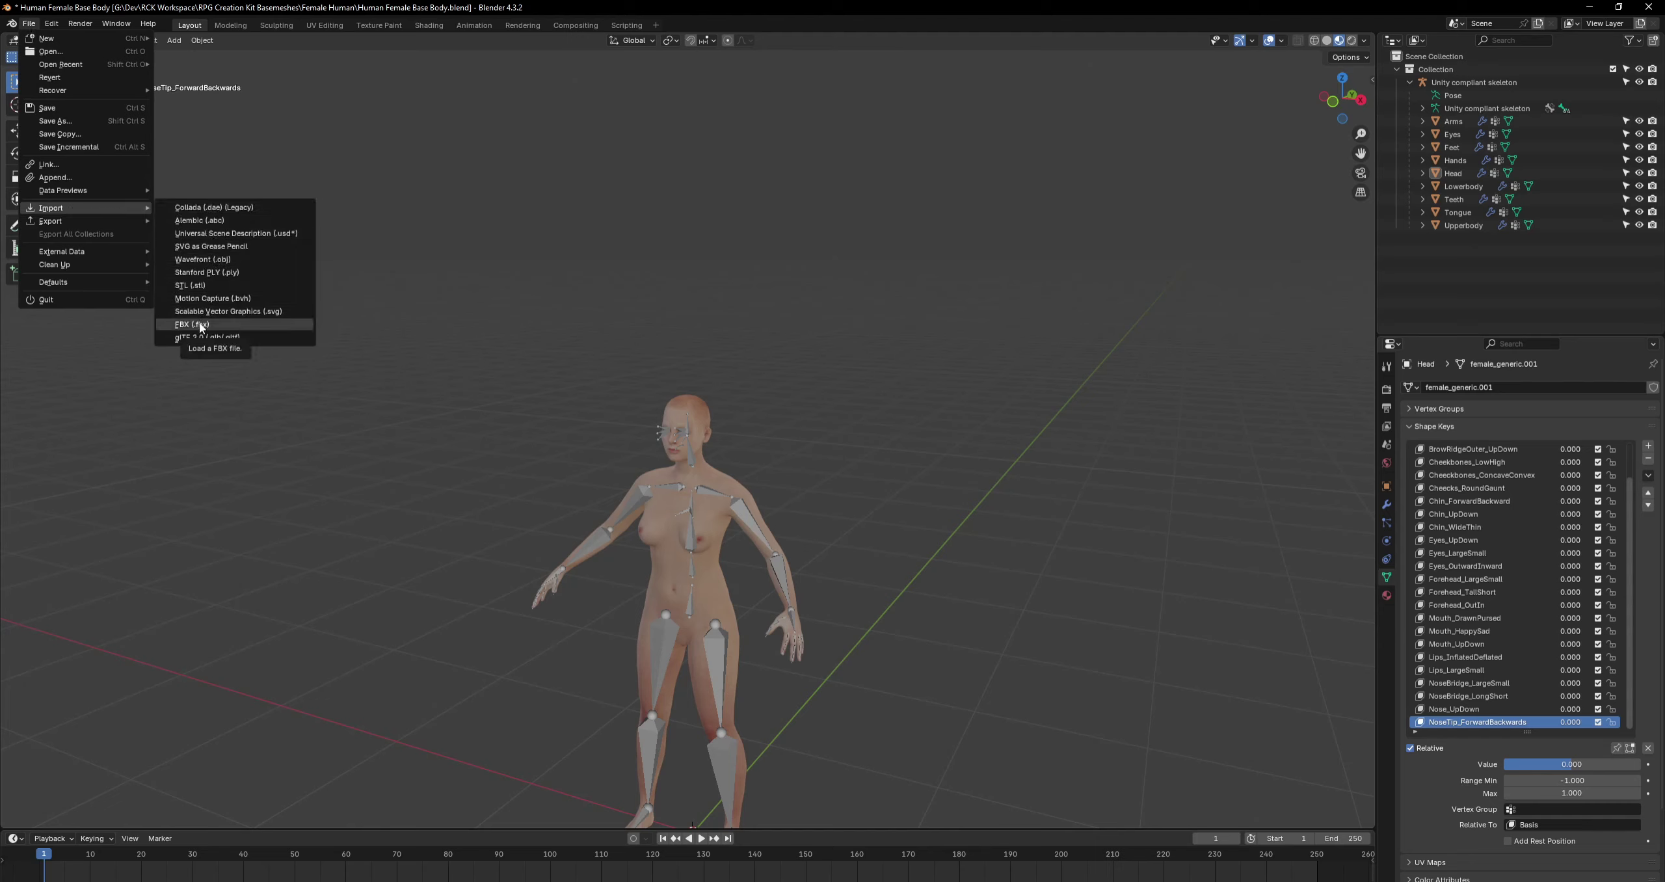
pyautogui.click(201, 325)
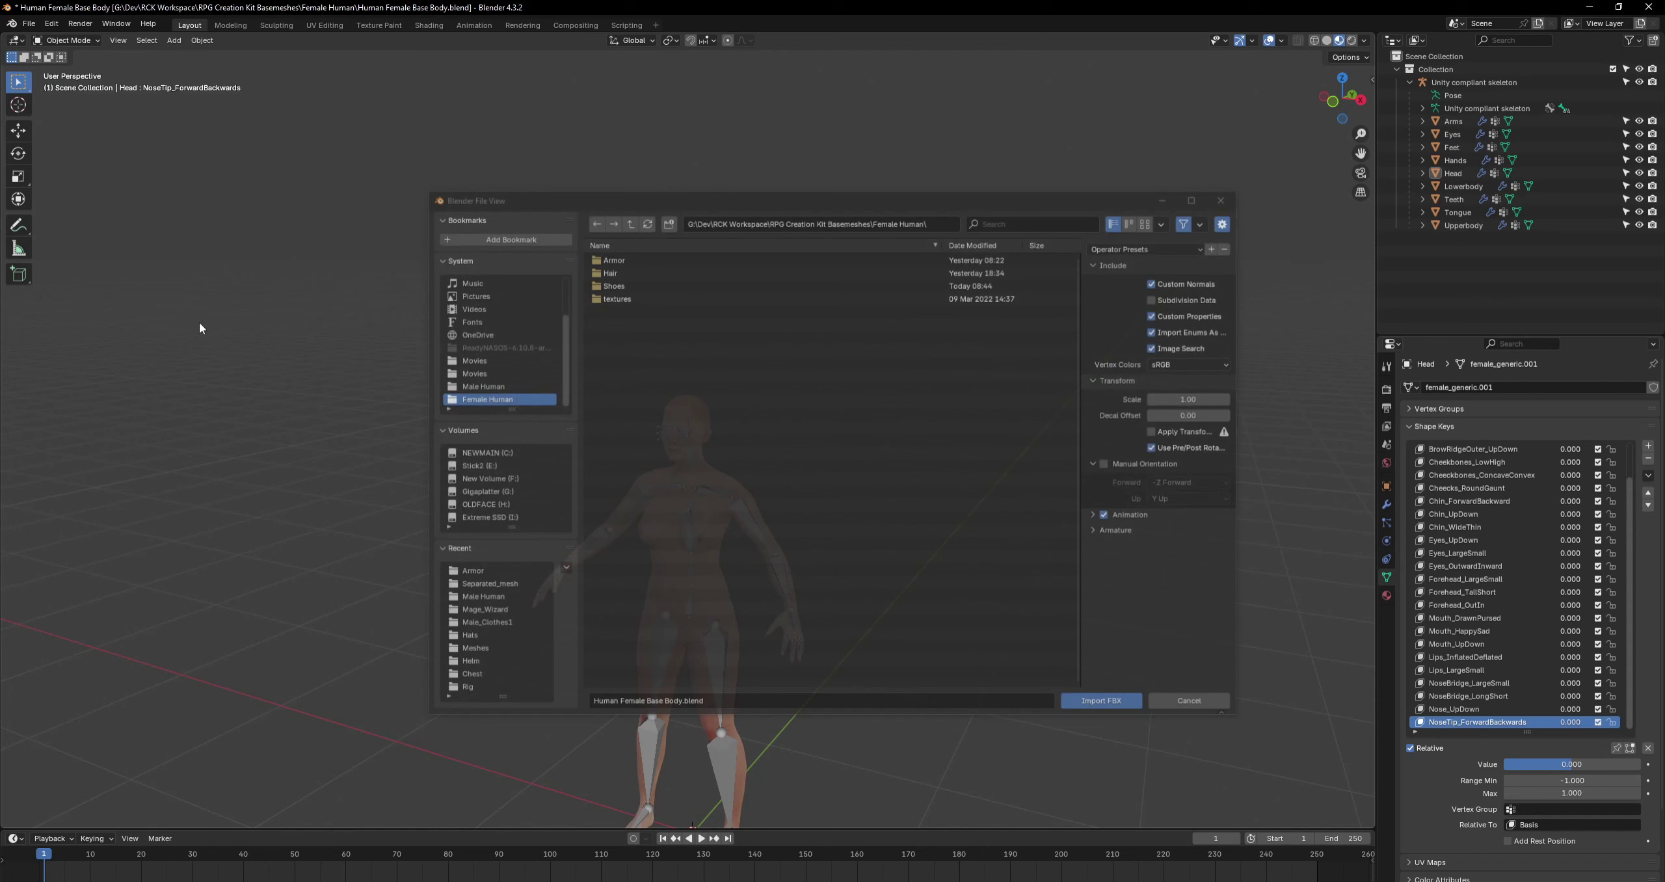
pyautogui.click(628, 222)
pyautogui.click(628, 221)
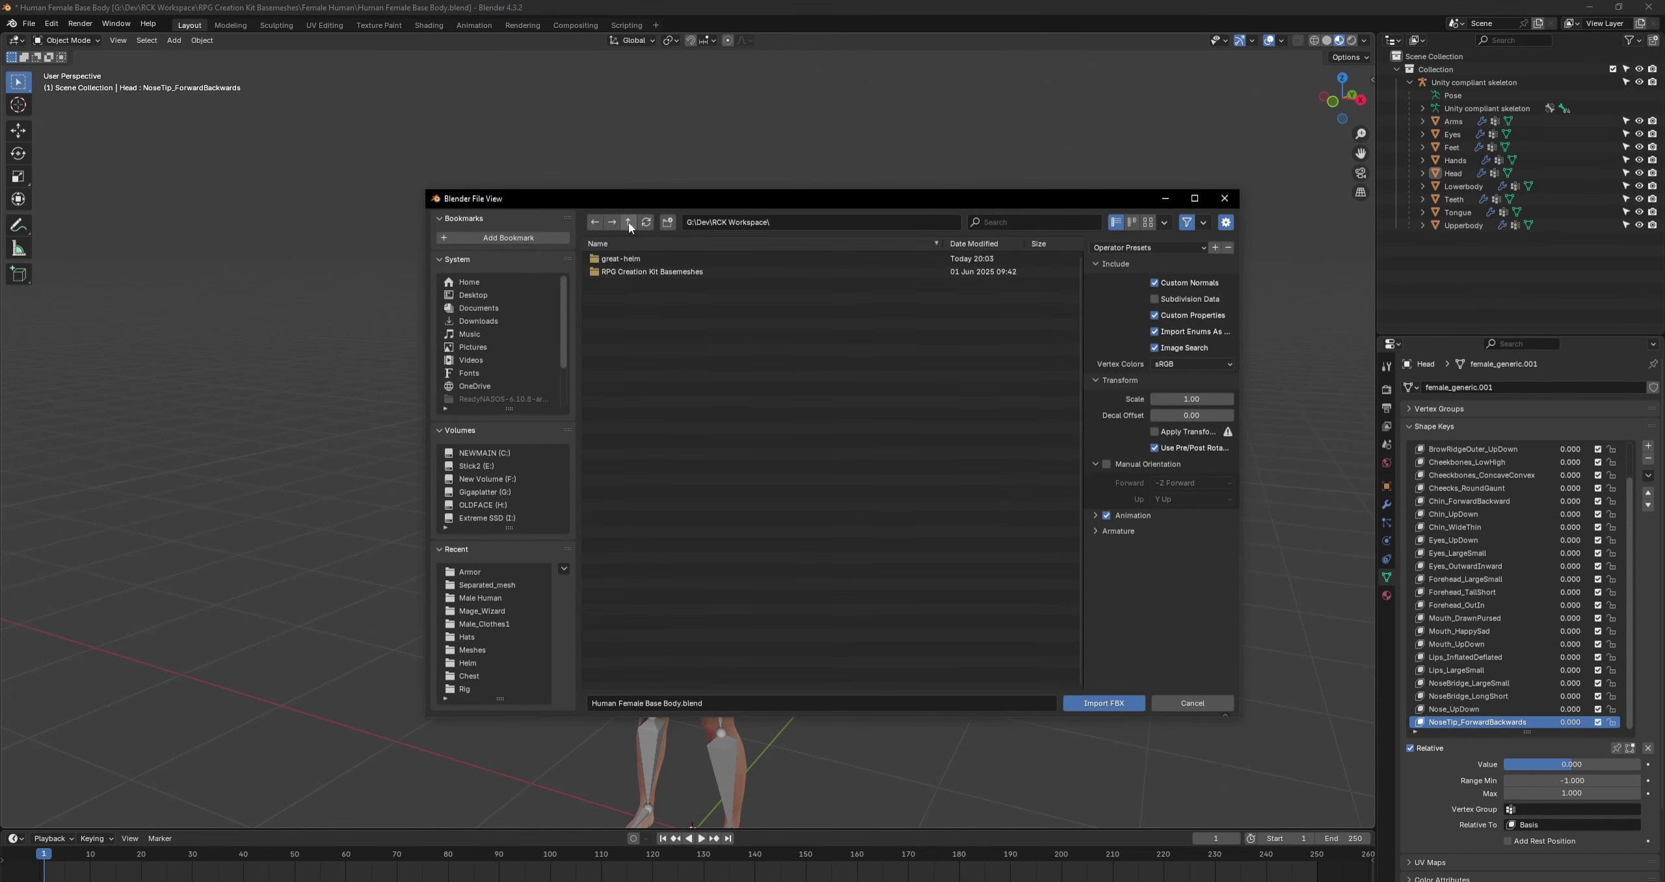
pyautogui.doubleClick(630, 261)
pyautogui.doubleClick(629, 260)
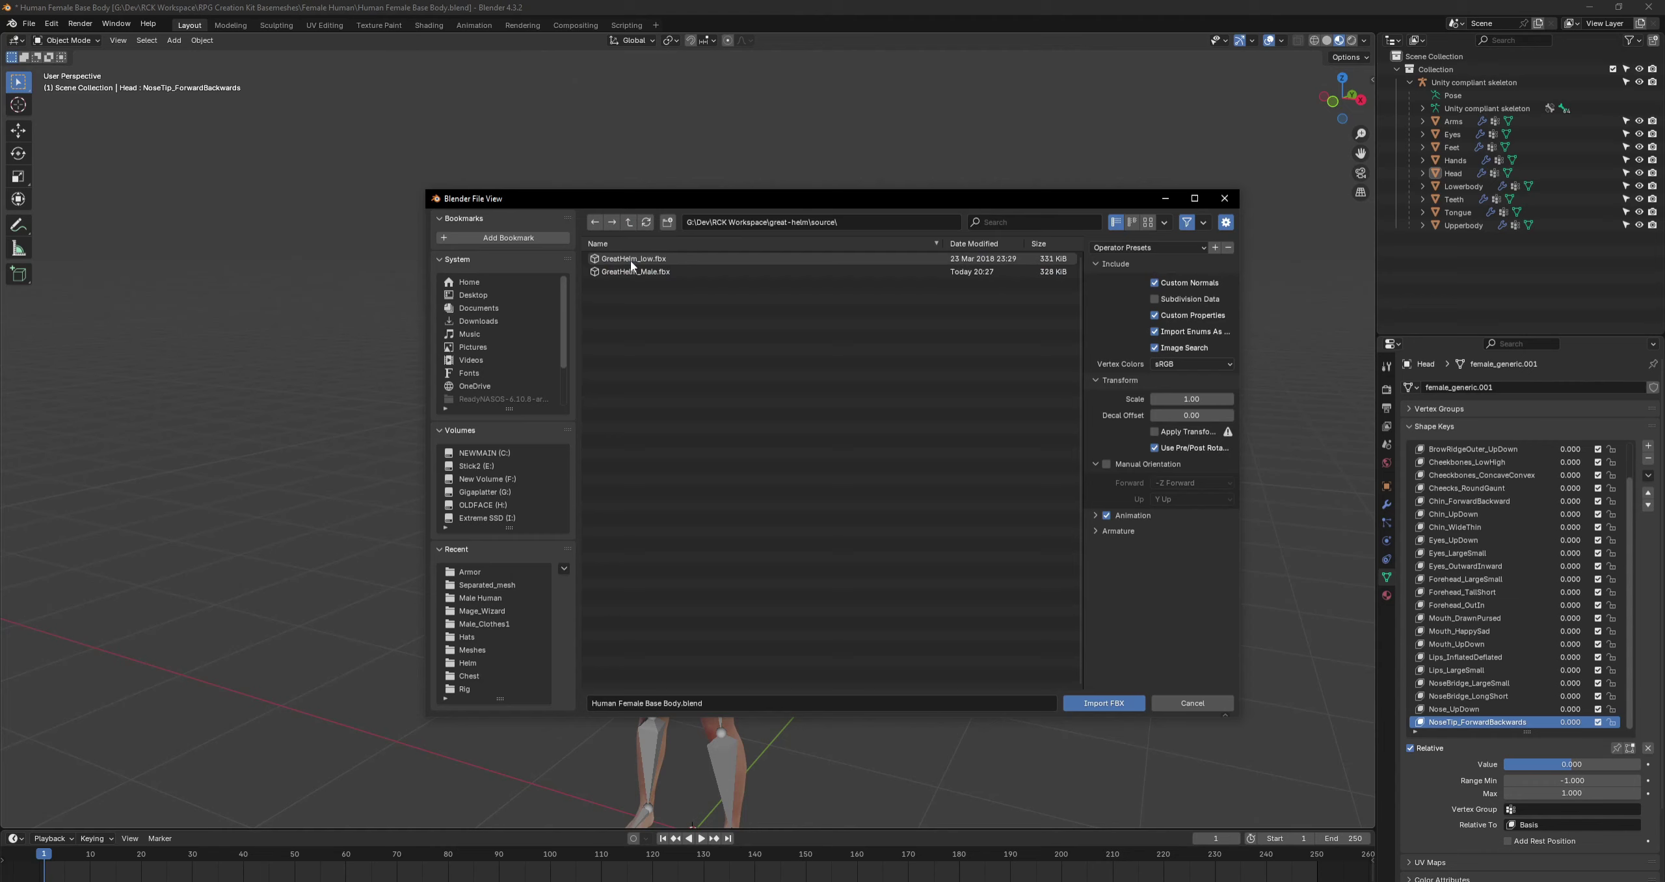
pyautogui.doubleClick(622, 261)
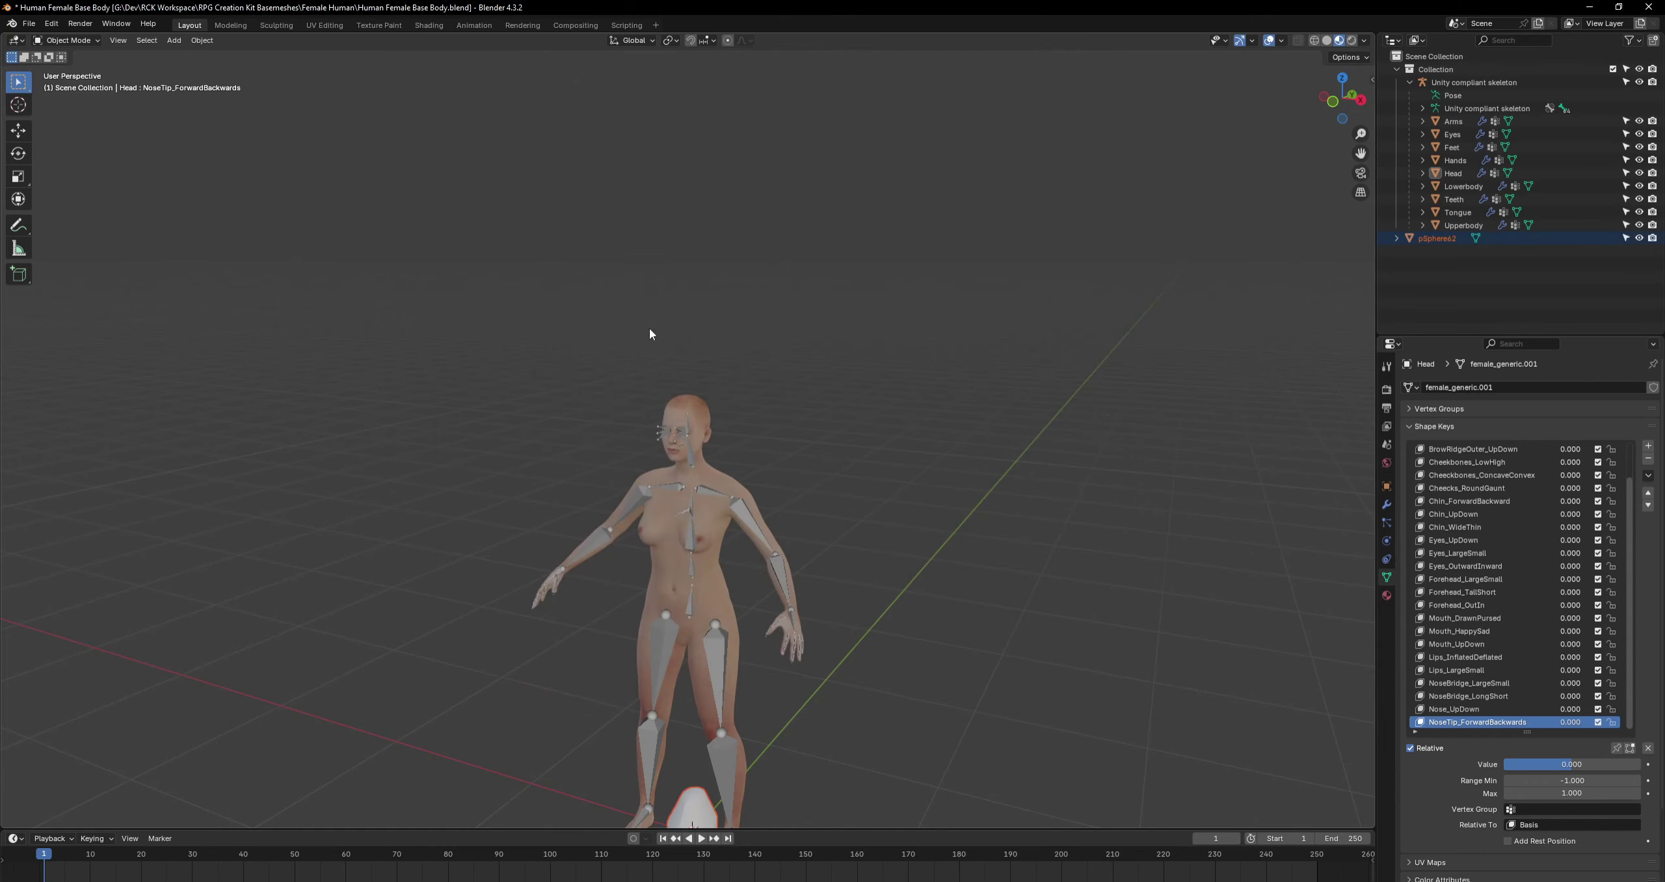
# Rename the imported helmet object as GreatHelm_Female.
pyautogui.moveTo(497, 461); pyautogui.dragTo(479, 489, button='middle')
pyautogui.scroll(-3, 471, 483)
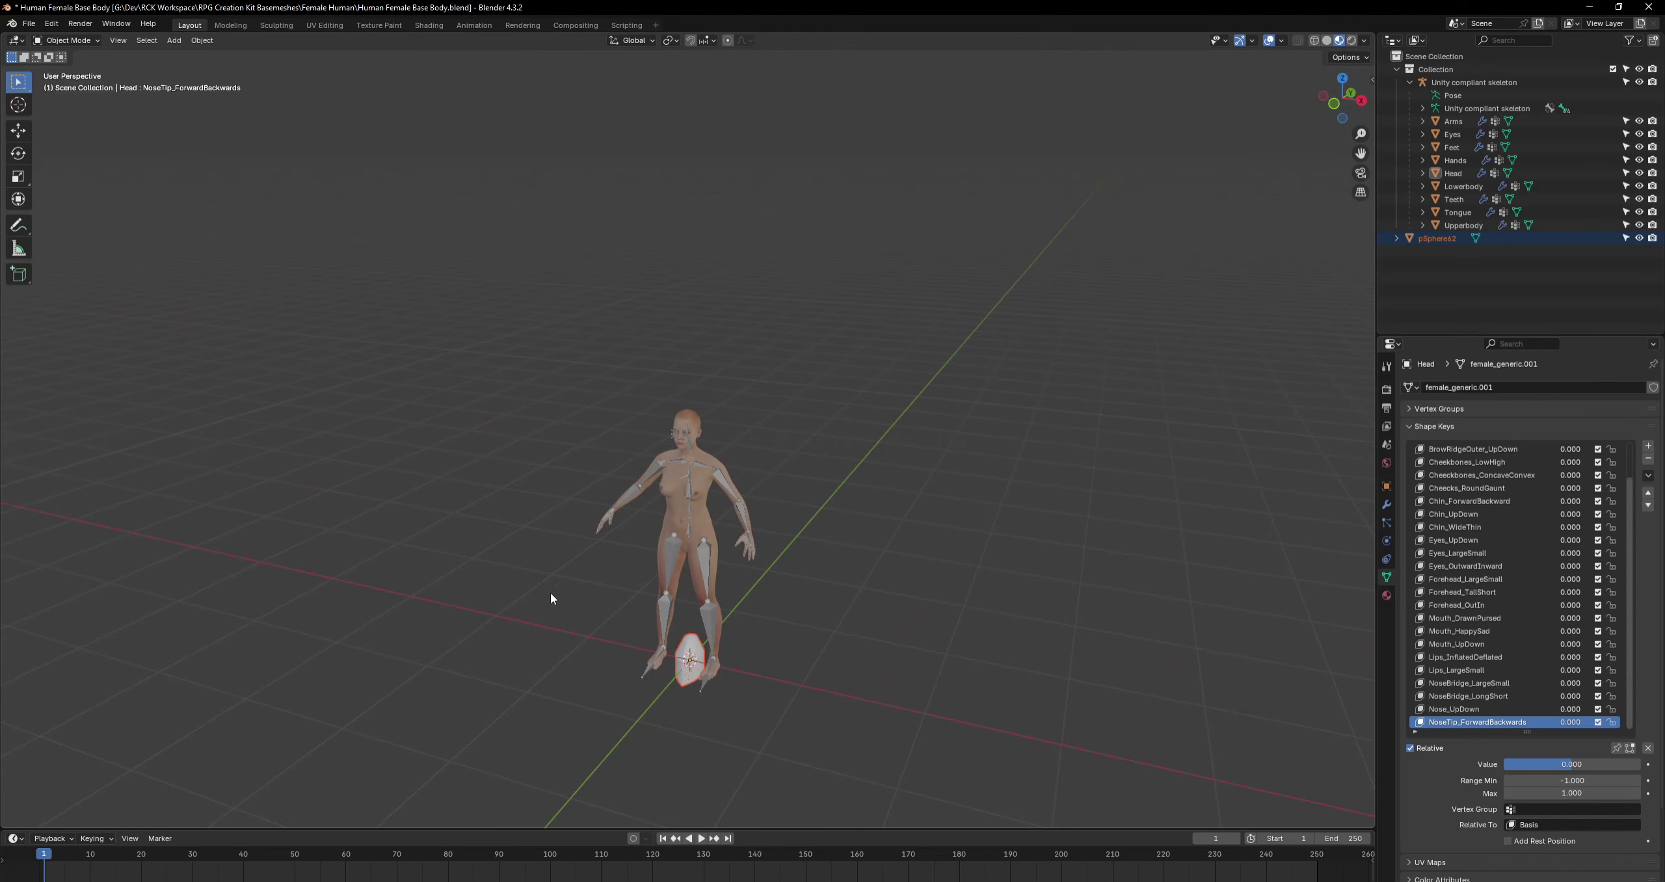
pyautogui.click(1434, 238)
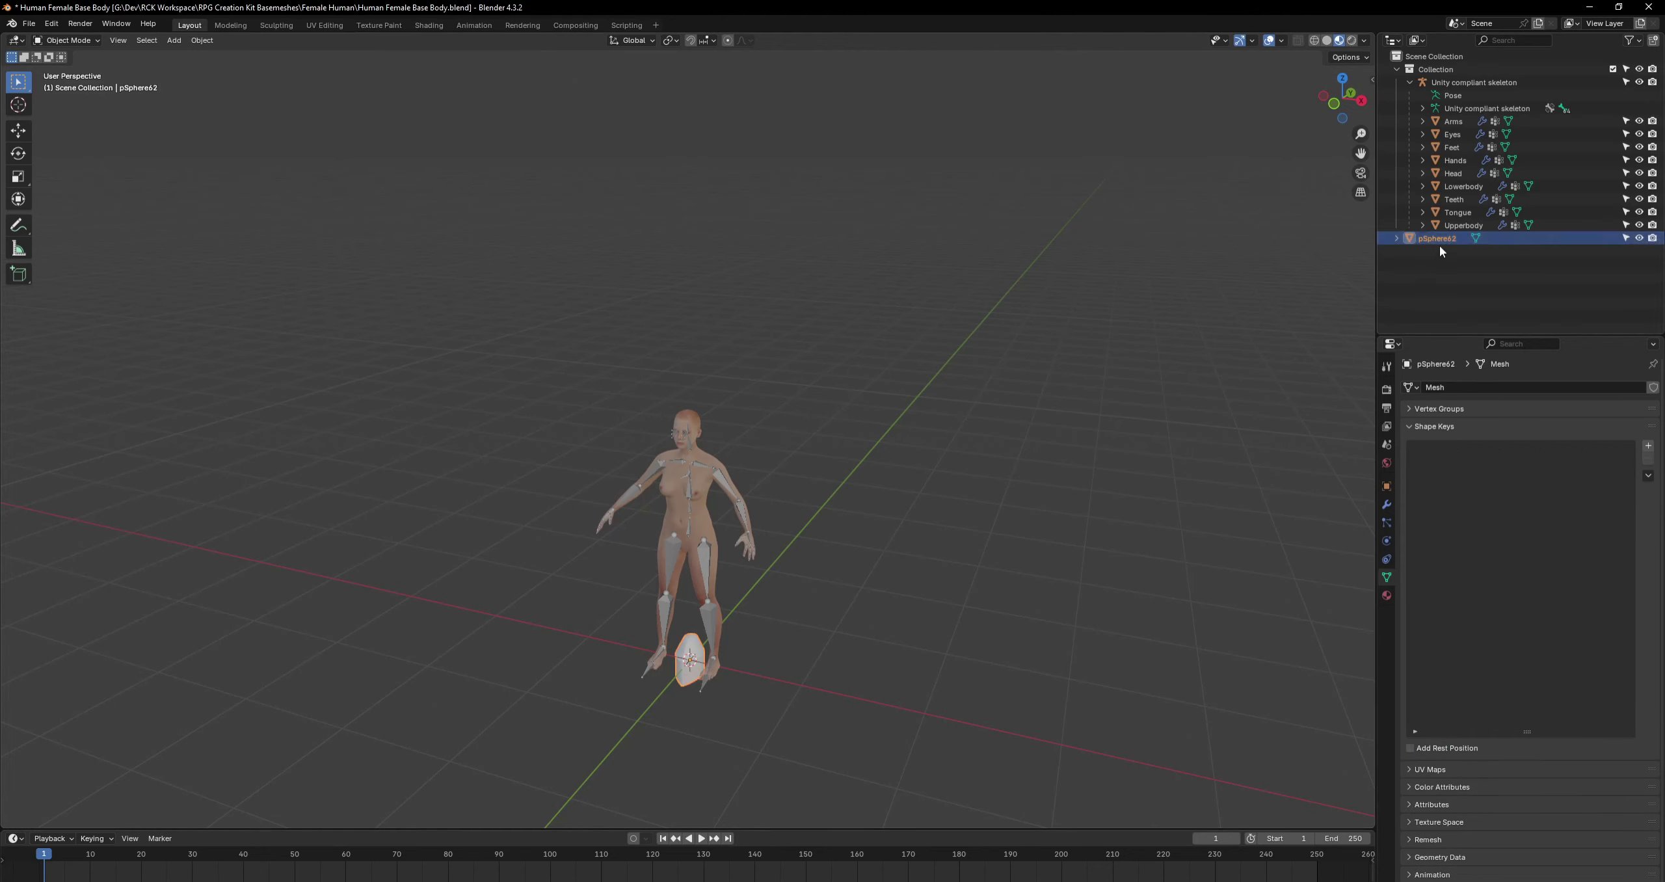
pyautogui.doubleClick(1441, 239)
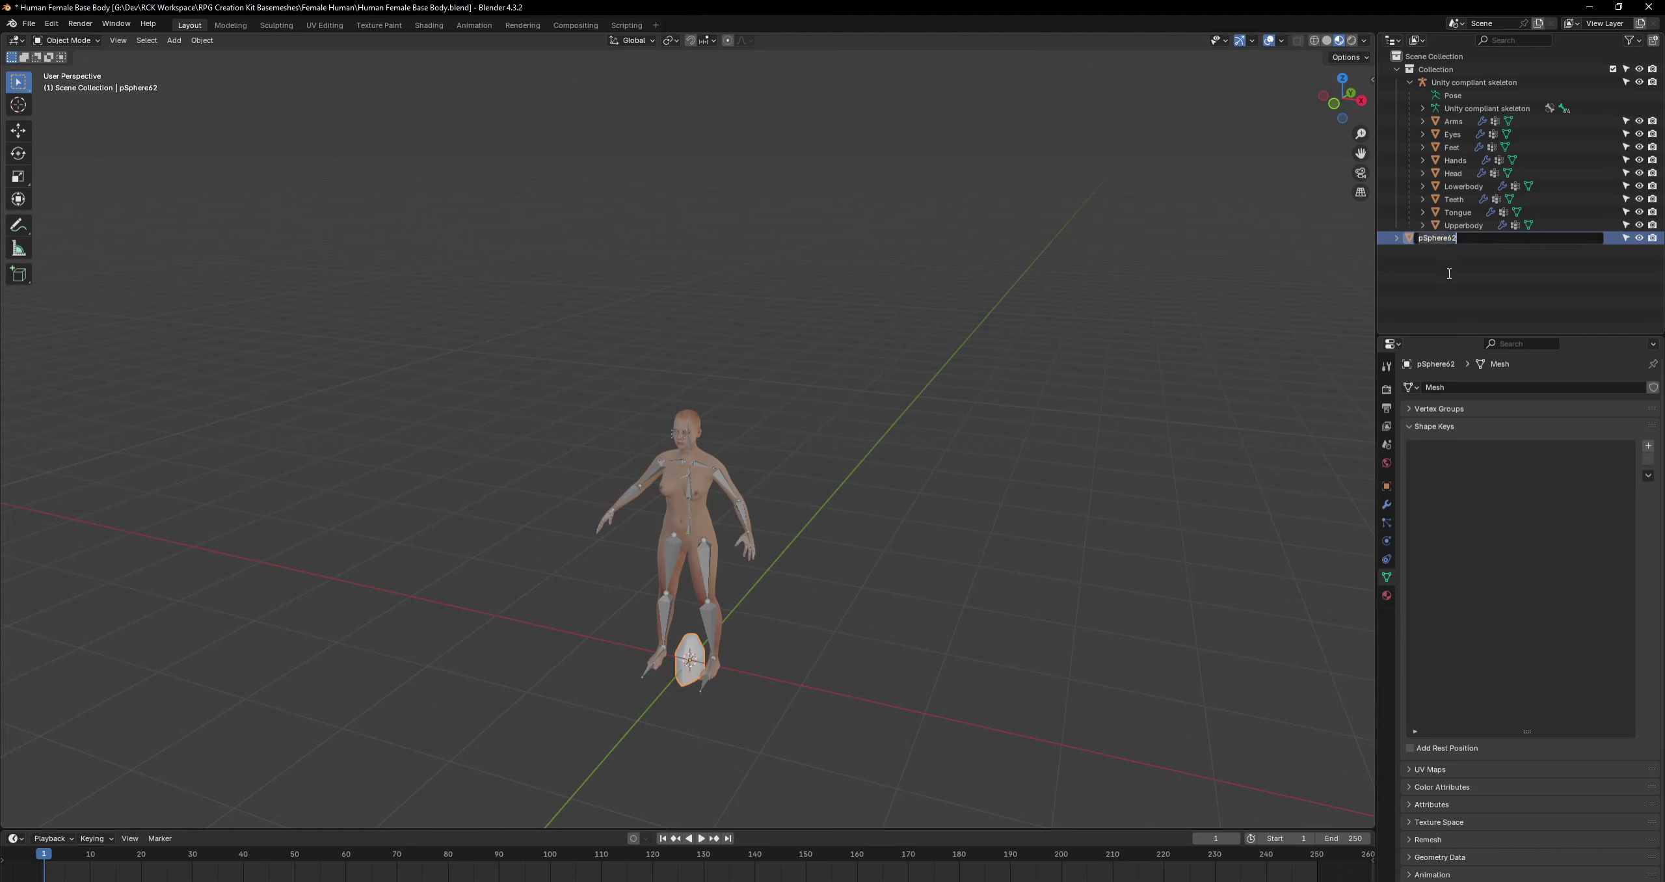
pyautogui.write('GreatHelm_Female')
pyautogui.press('Return')
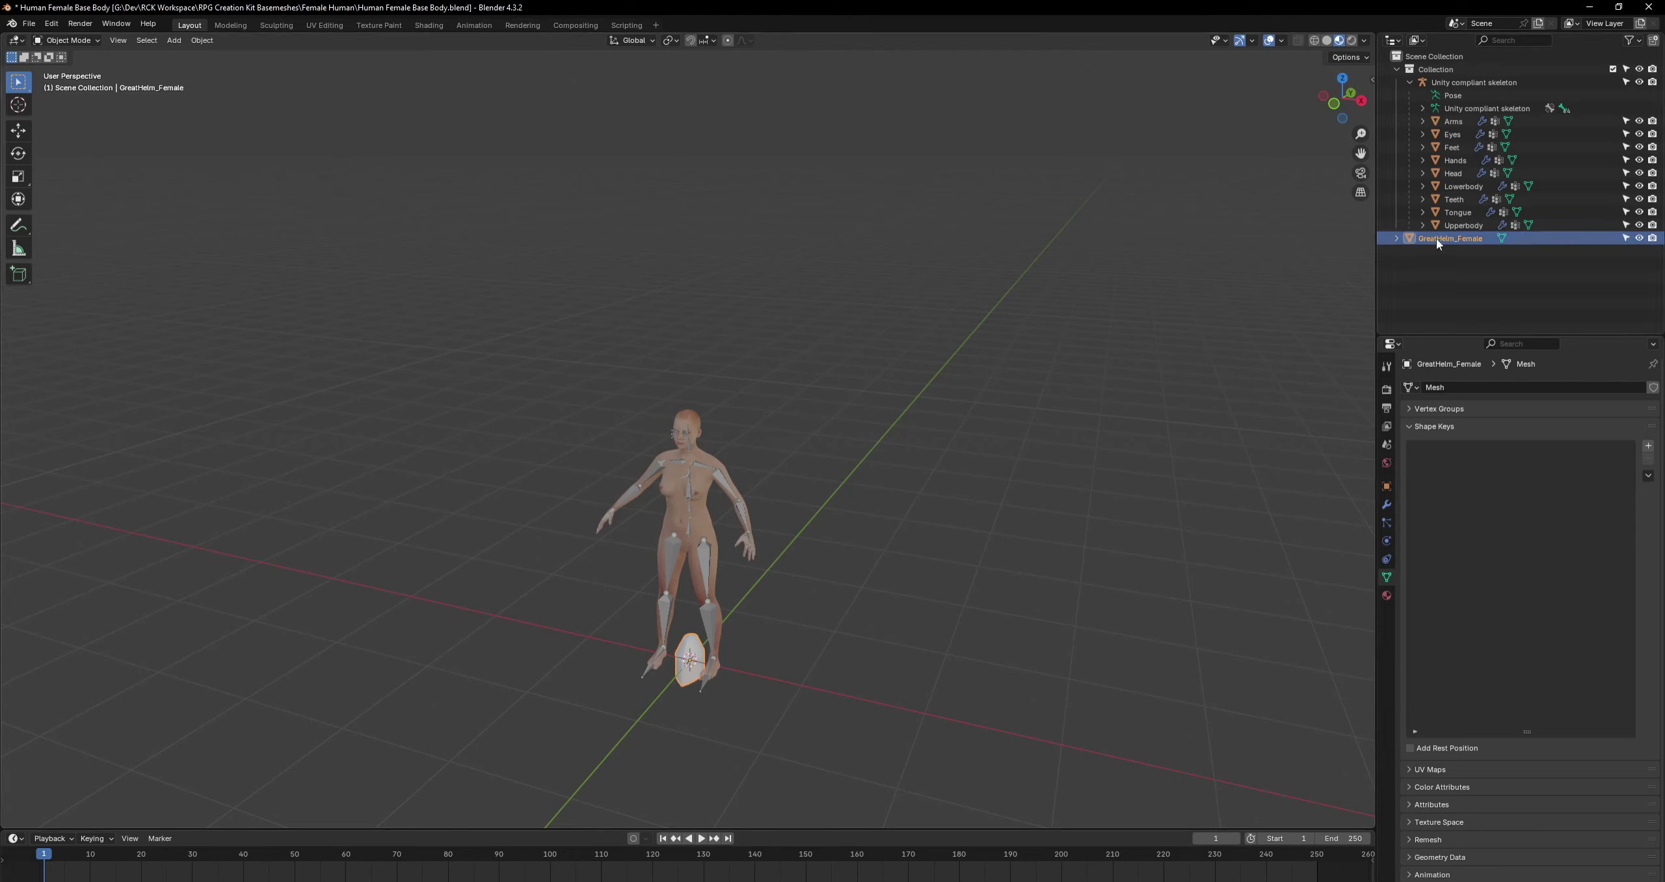
# Parent GreatHelm_Female to the Unity compliant skeleton and move it into the skeleton's collection.
pyautogui.moveTo(1436, 238); pyautogui.dragTo(1468, 86)
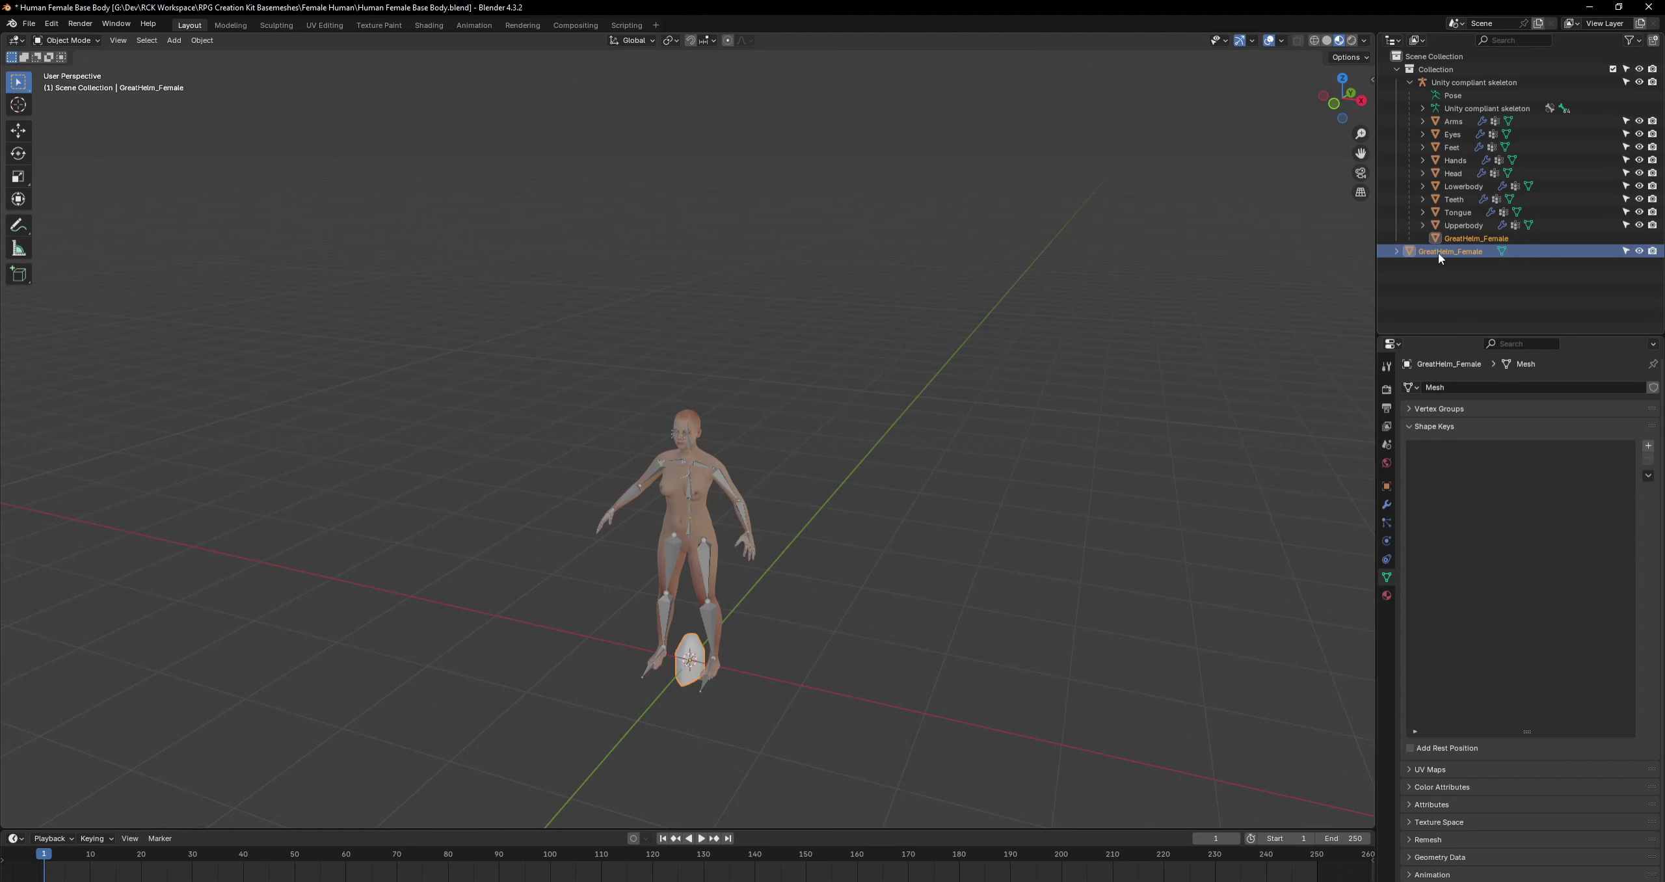
pyautogui.moveTo(1439, 252); pyautogui.dragTo(1460, 239)
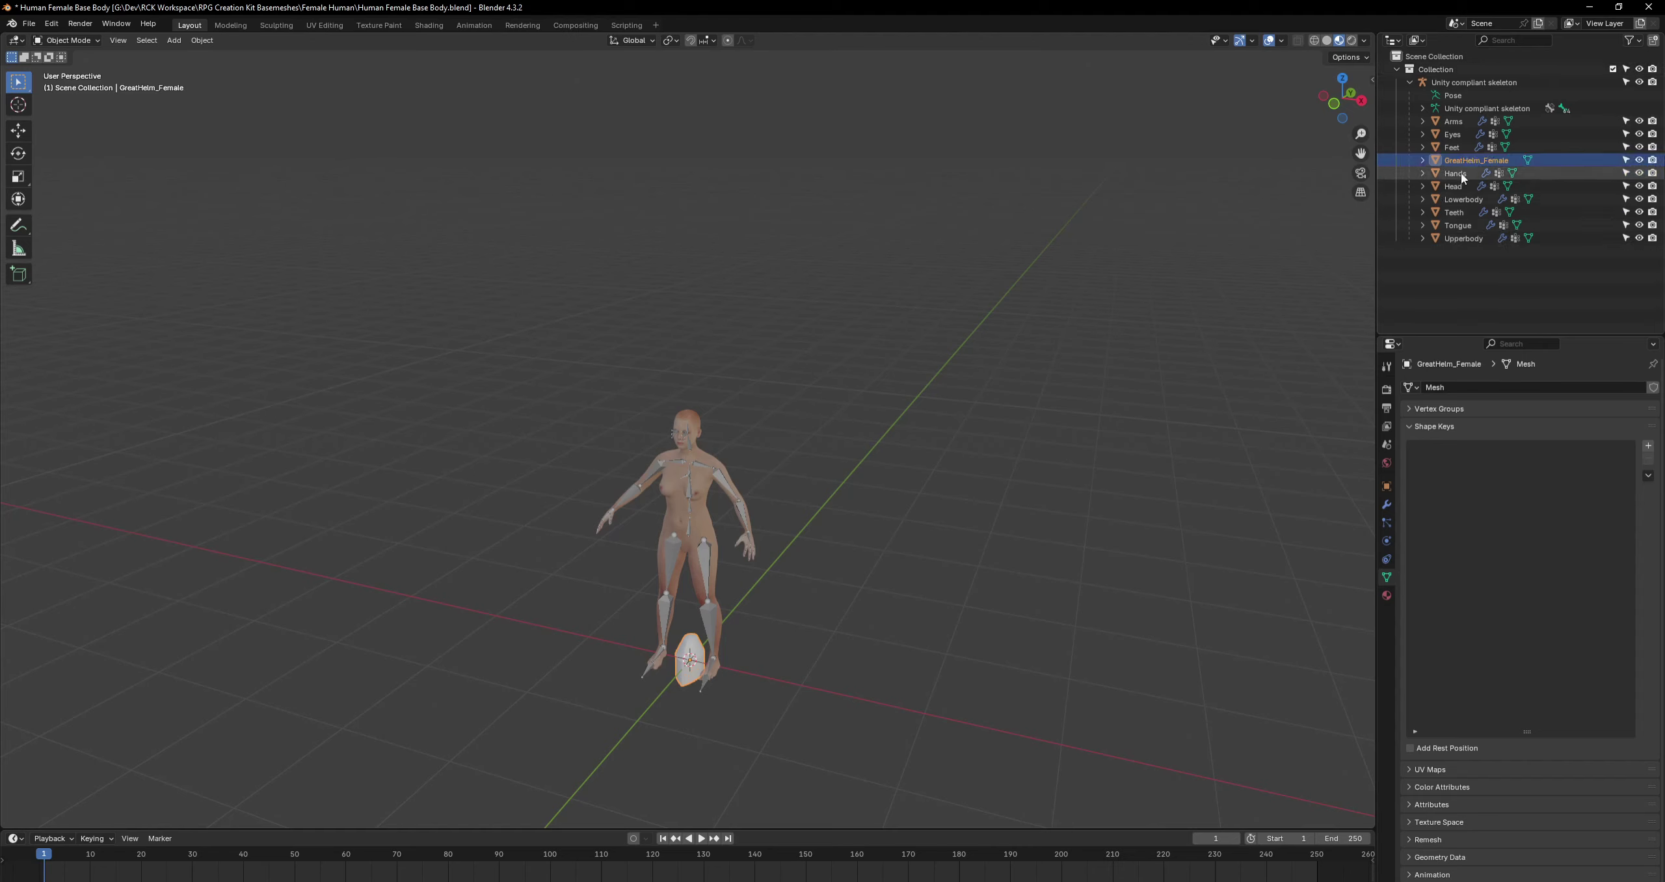
pyautogui.click(1424, 160)
pyautogui.click(1424, 160)
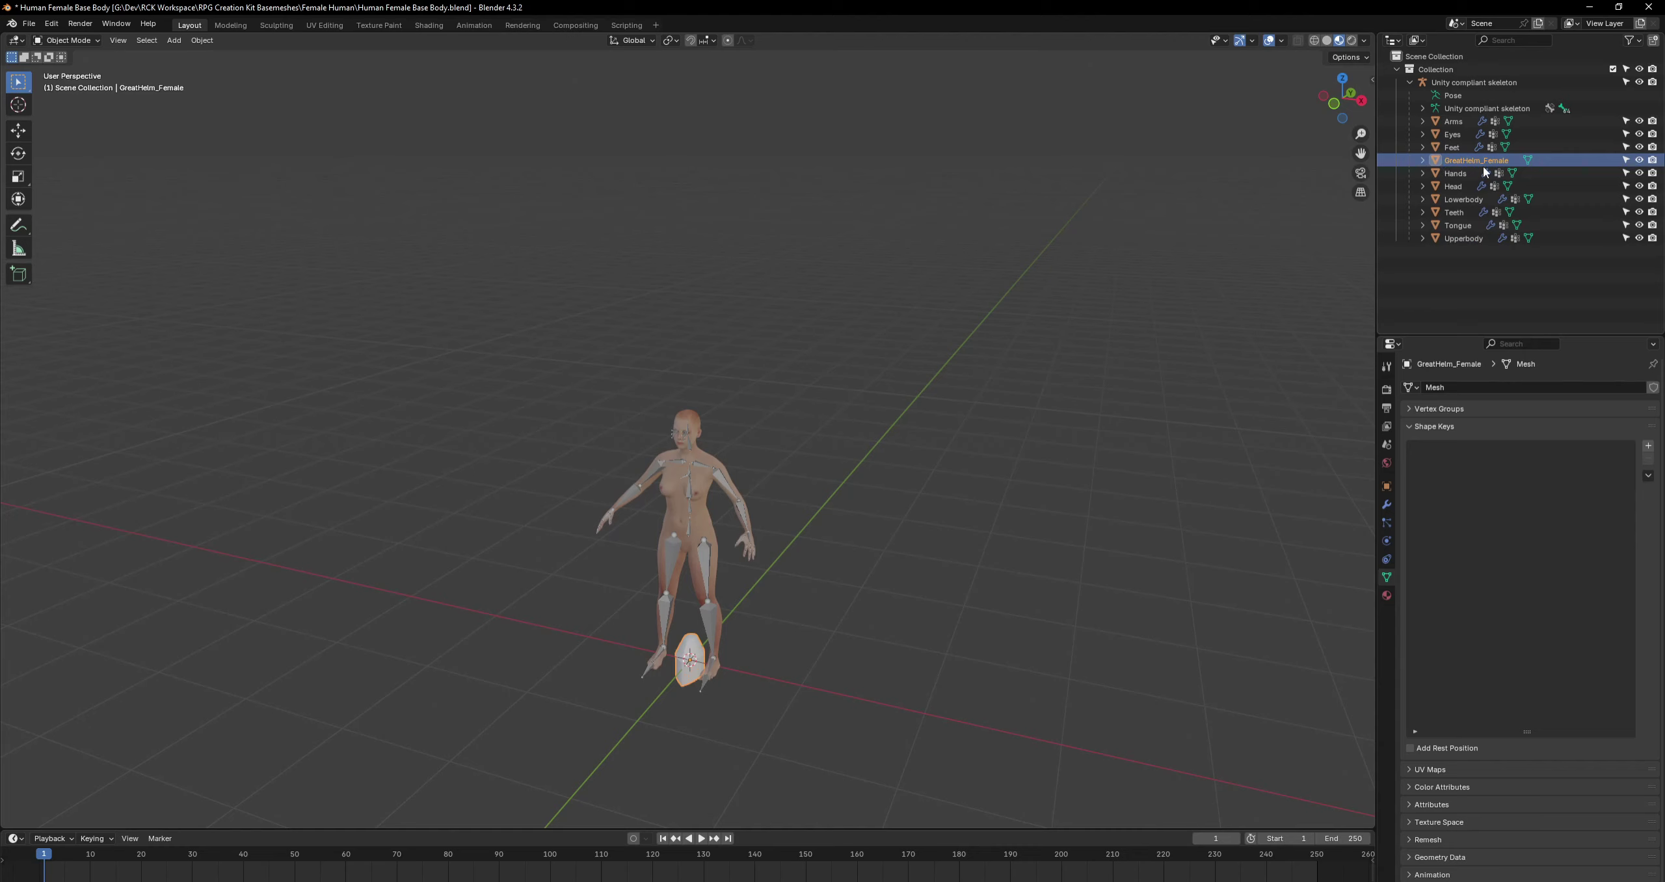
# Collapse the helmet's shape key settings, then expand and enlarge its vertex group list.
pyautogui.click(1410, 426)
pyautogui.click(1410, 408)
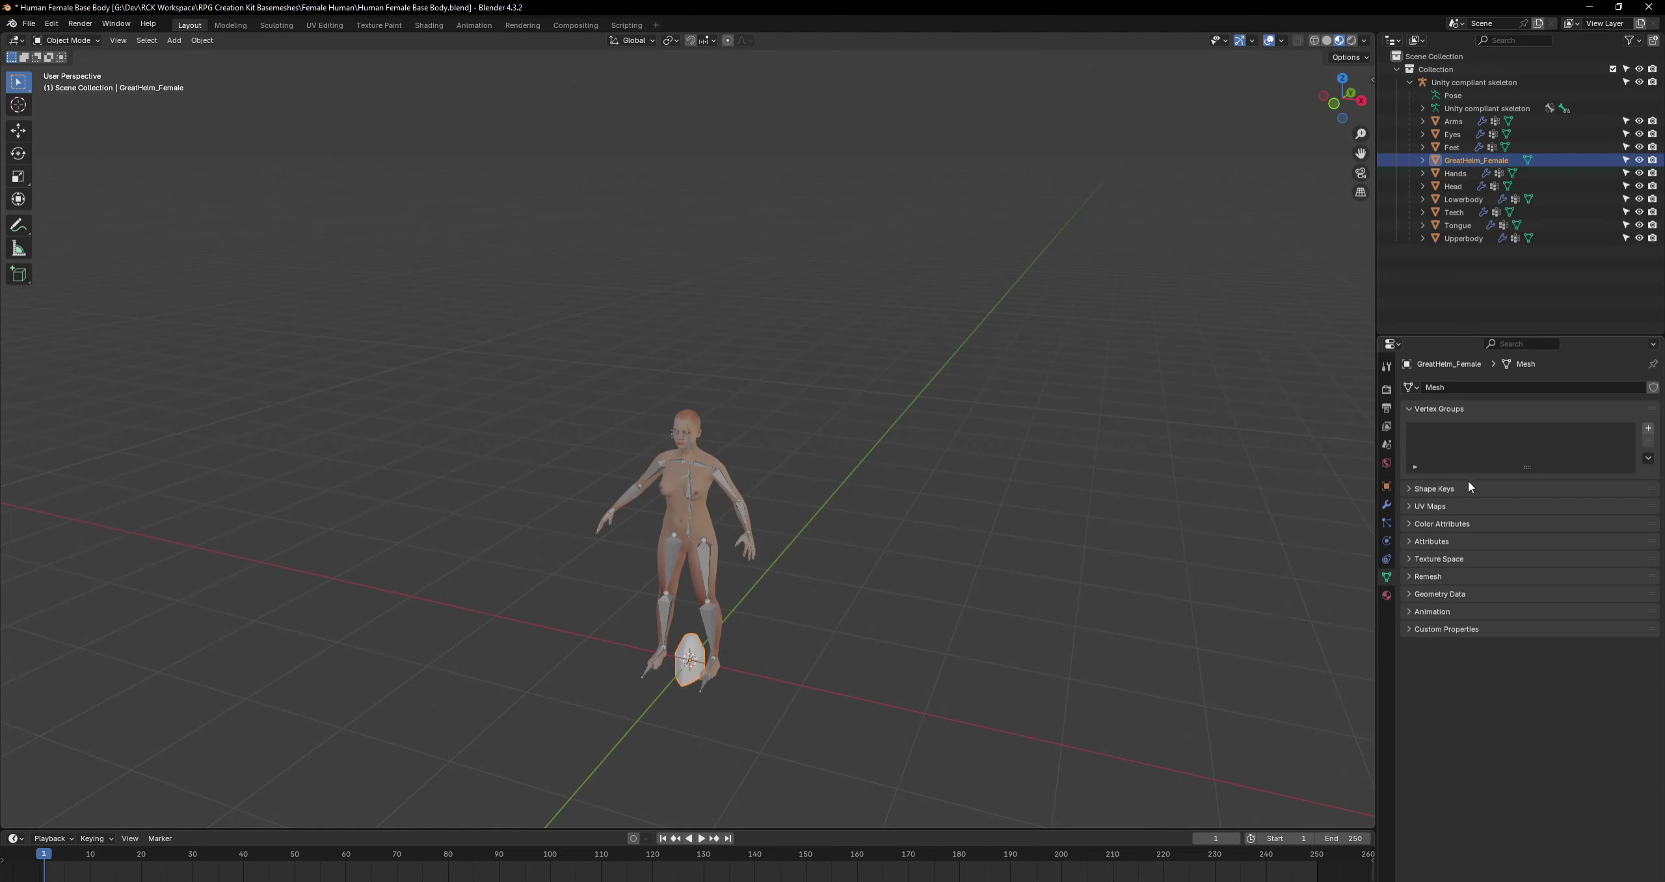
pyautogui.moveTo(1524, 466); pyautogui.dragTo(1526, 532)
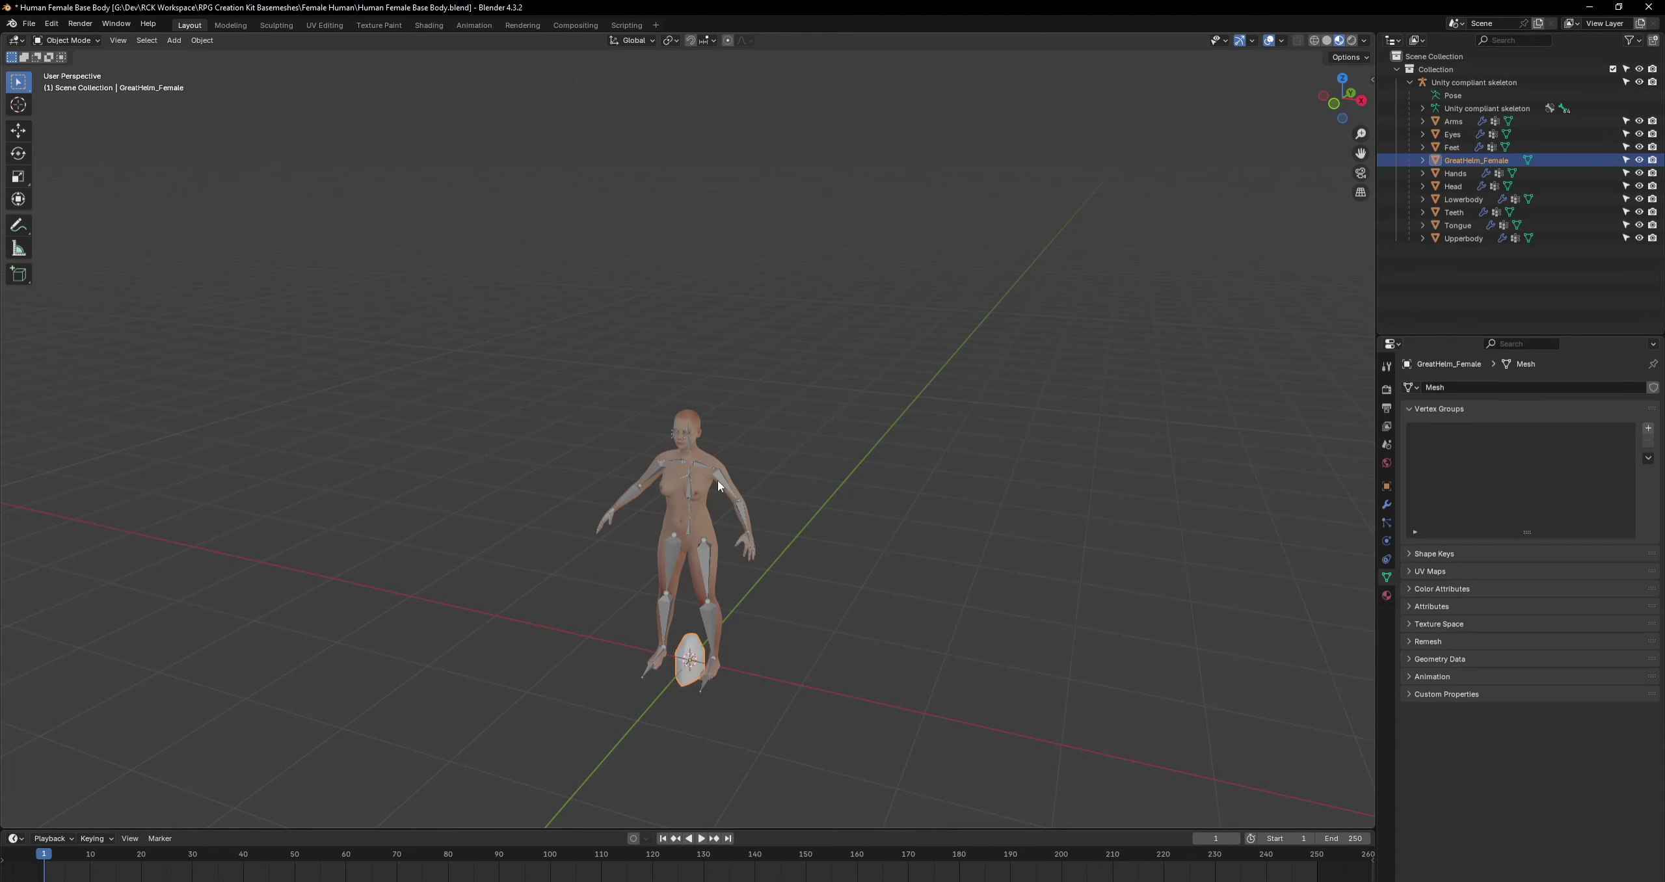
pyautogui.moveTo(719, 478); pyautogui.dragTo(696, 356, button='middle')
pyautogui.scroll(3, 695, 554)
pyautogui.scroll(-3, 731, 492)
pyautogui.scroll(4, 659, 529)
pyautogui.scroll(1, 658, 528)
pyautogui.scroll(-2, 614, 574)
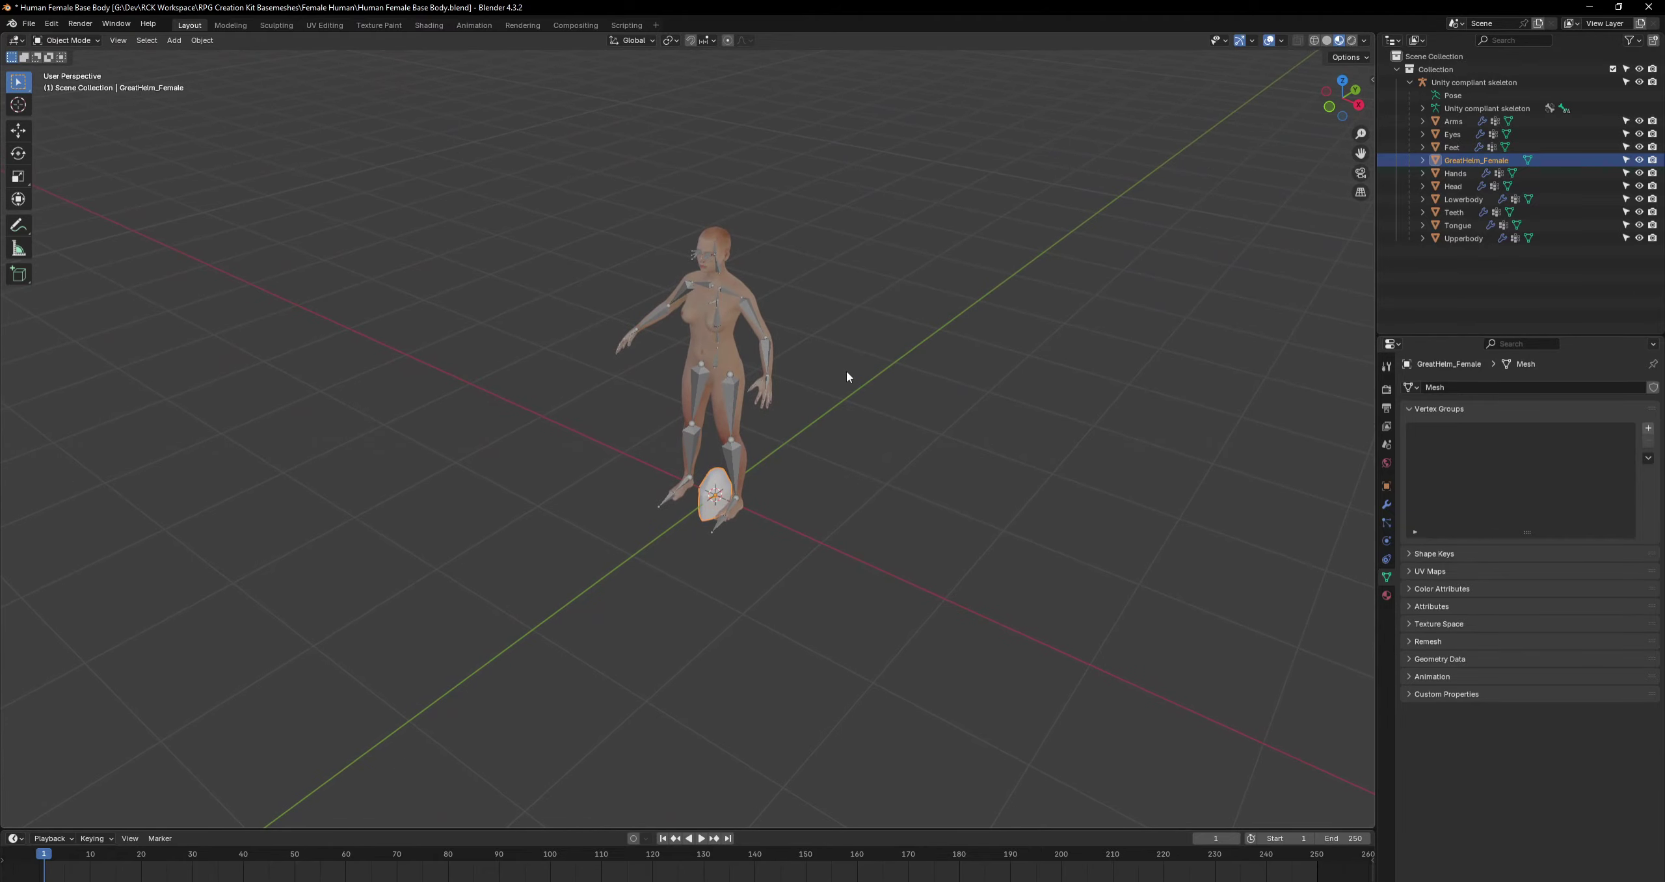
# Raise GreatHelm_Female about 2.07 m along the global Z axis to the female body's head height.
pyautogui.press('g')
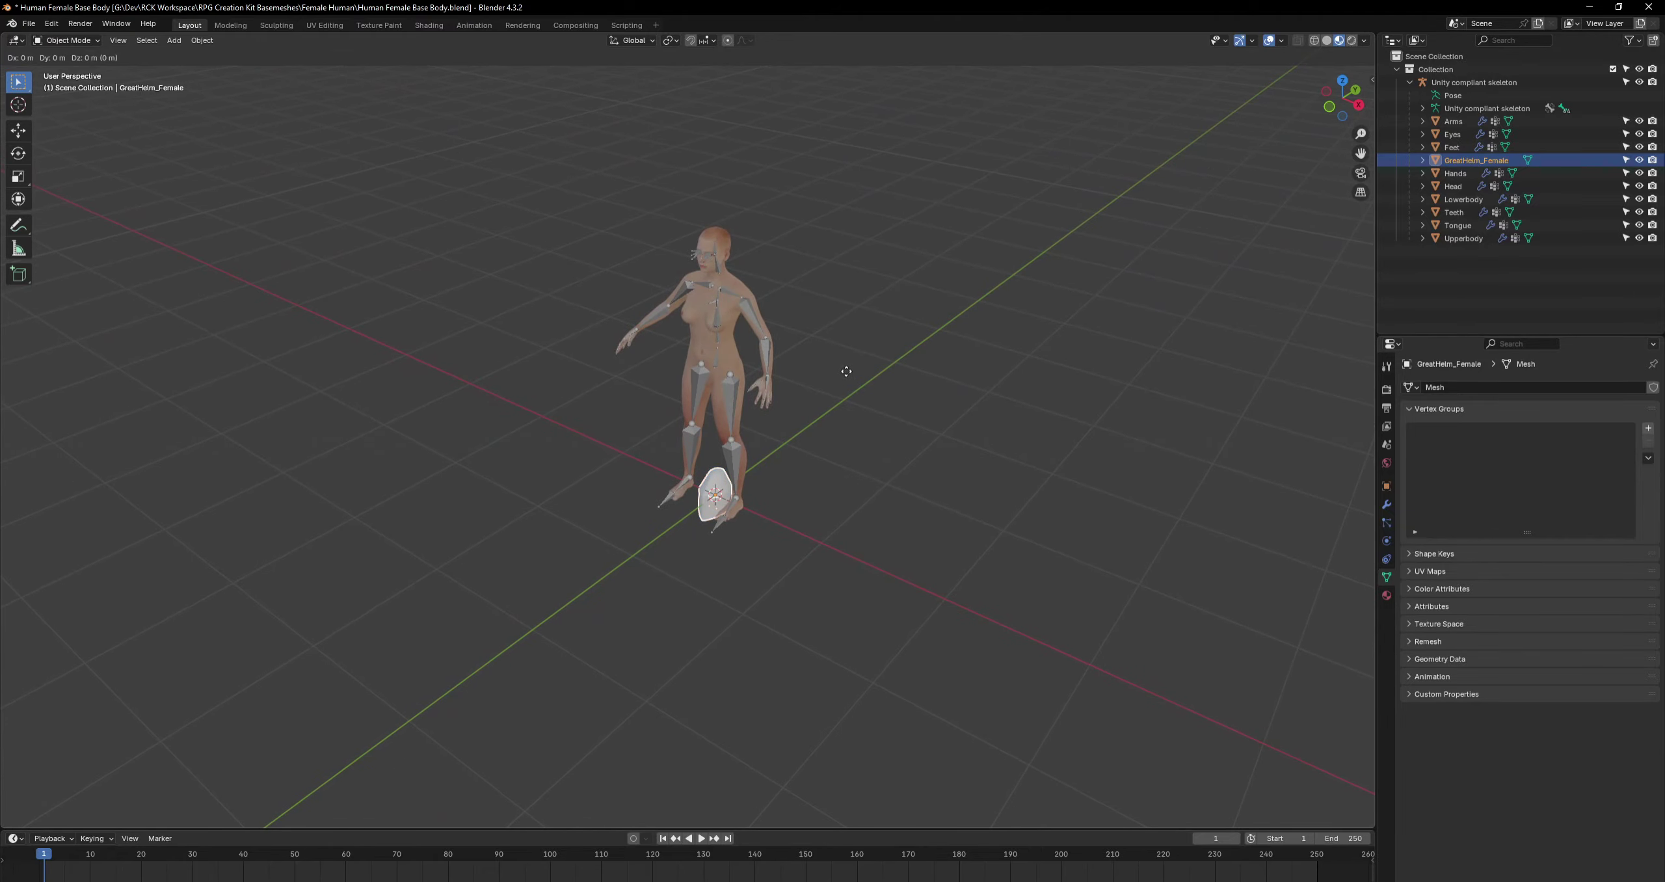
pyautogui.press('z')
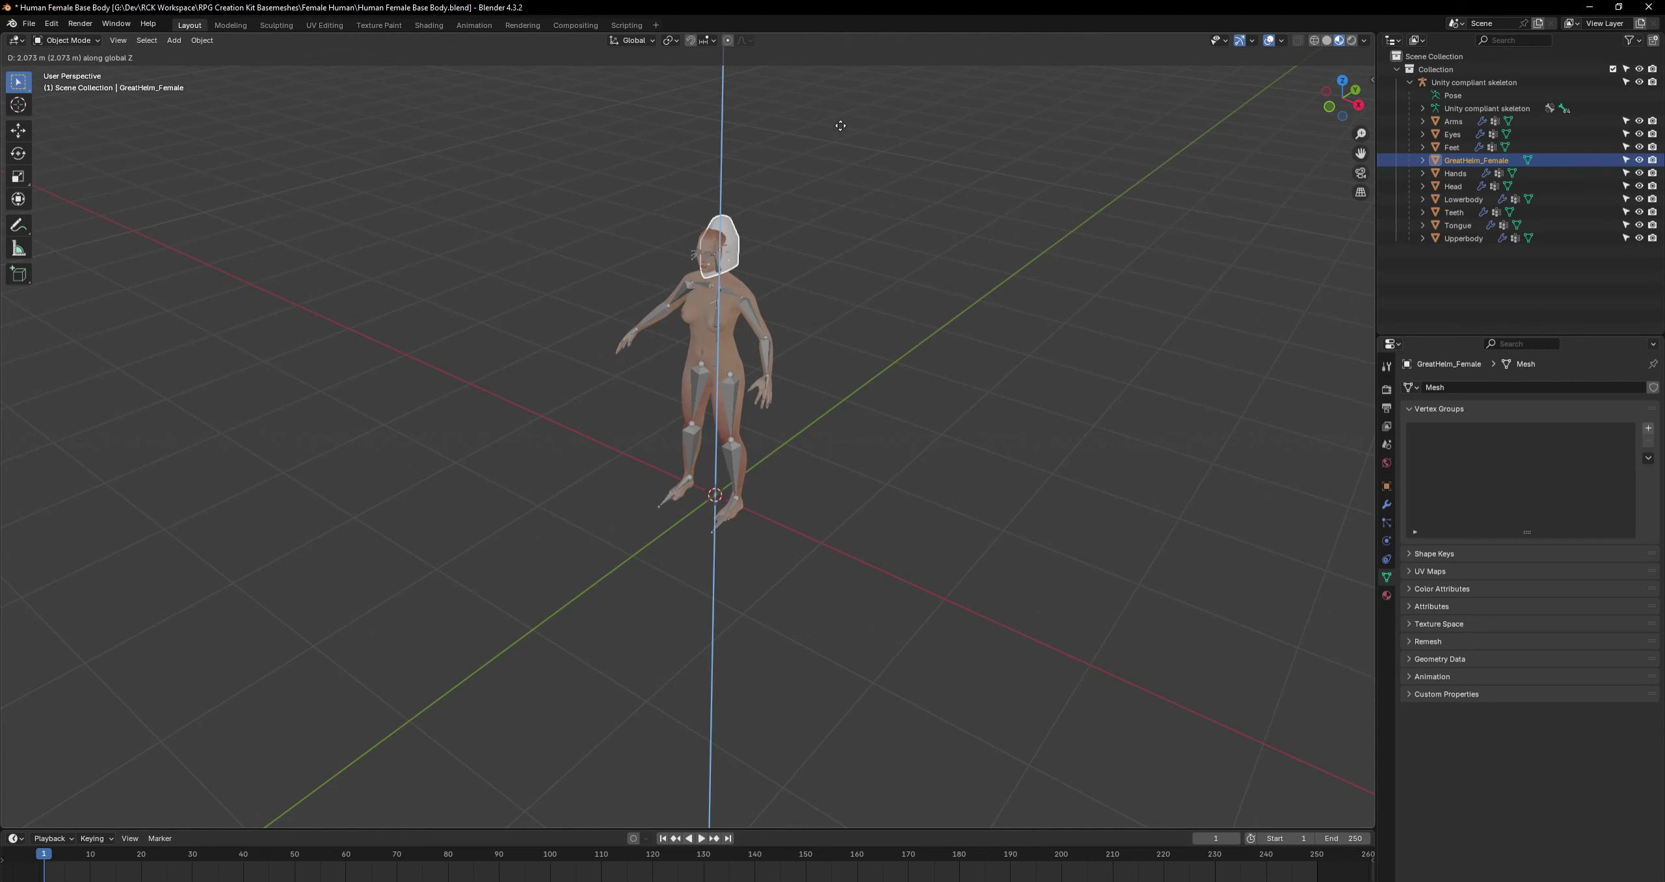
pyautogui.click(840, 126)
pyautogui.scroll(2, 812, 203)
pyautogui.moveTo(822, 195); pyautogui.dragTo(804, 356, button='middle')
pyautogui.scroll(3, 841, 445)
pyautogui.scroll(2, 841, 440)
pyautogui.scroll(2, 817, 429)
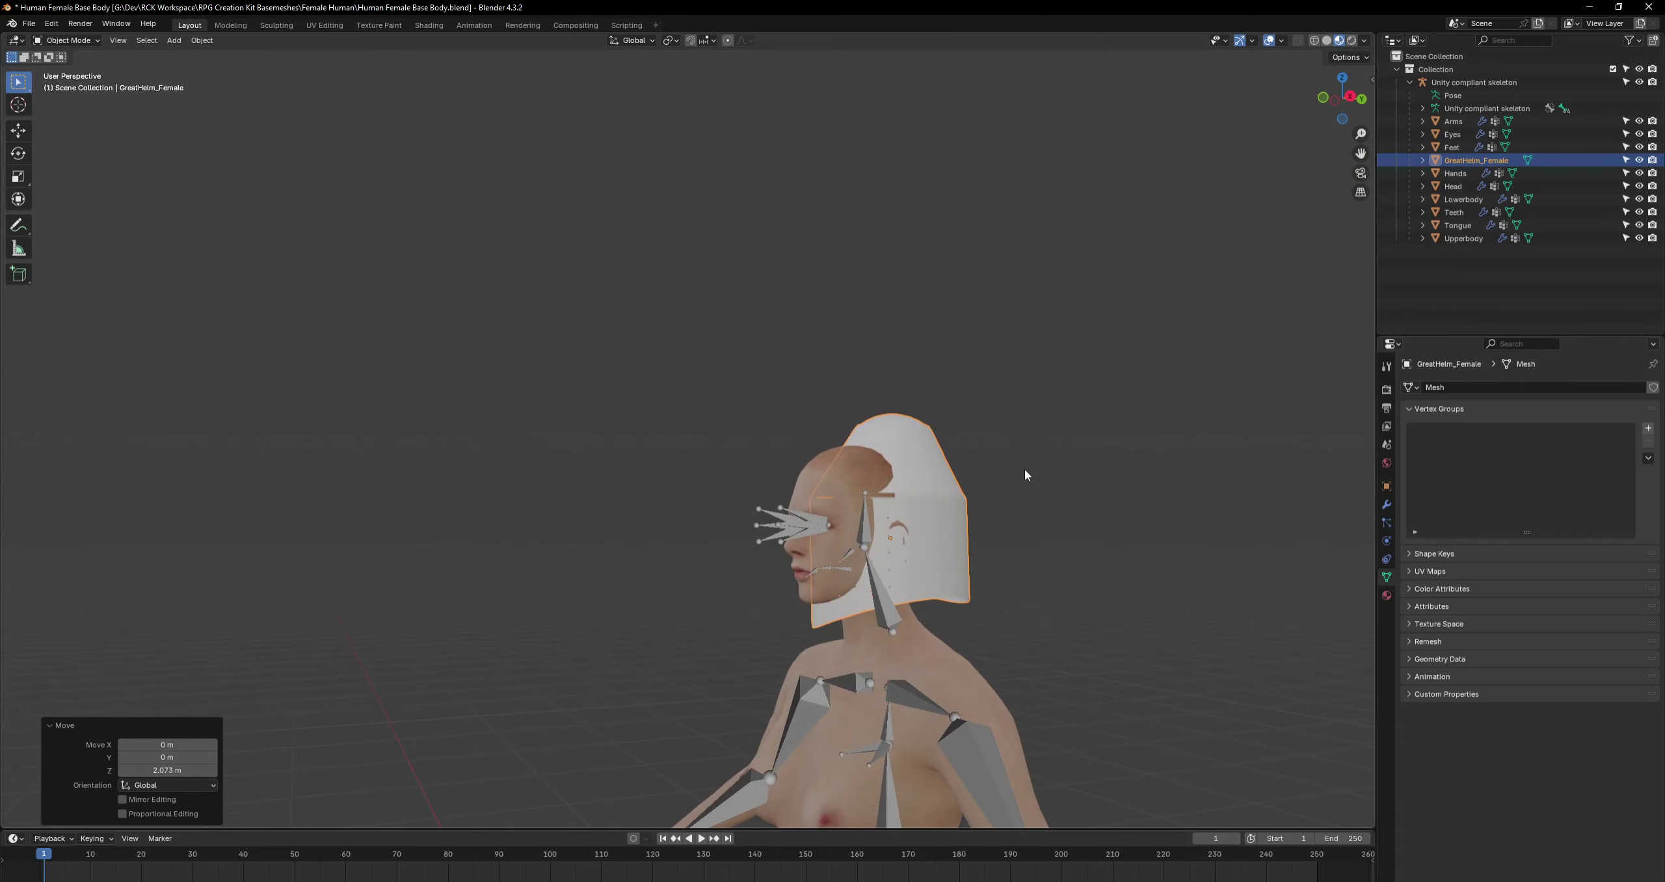
# Shift GreatHelm_Female about -0.062 m along the global Y axis so it encloses the head.
pyautogui.press('g')
pyautogui.press('y')
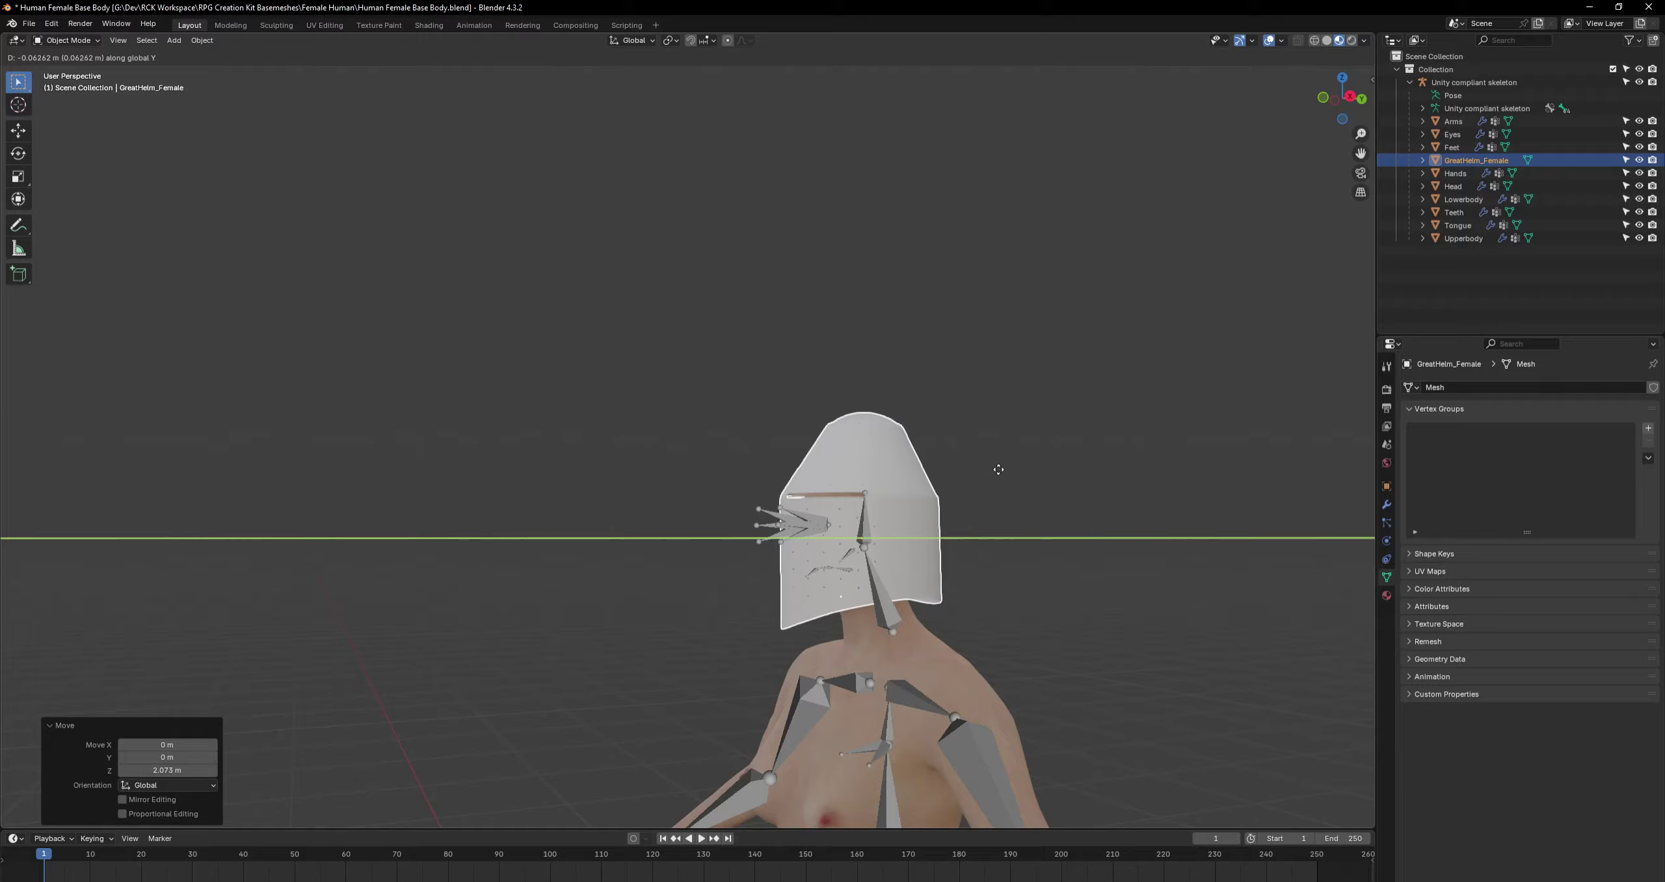
pyautogui.click(980, 505)
pyautogui.moveTo(981, 505); pyautogui.dragTo(917, 529, button='middle')
pyautogui.scroll(3, 1034, 585)
pyautogui.scroll(-2, 989, 554)
pyautogui.scroll(3, 821, 532)
pyautogui.scroll(-2, 821, 532)
pyautogui.scroll(2, 843, 528)
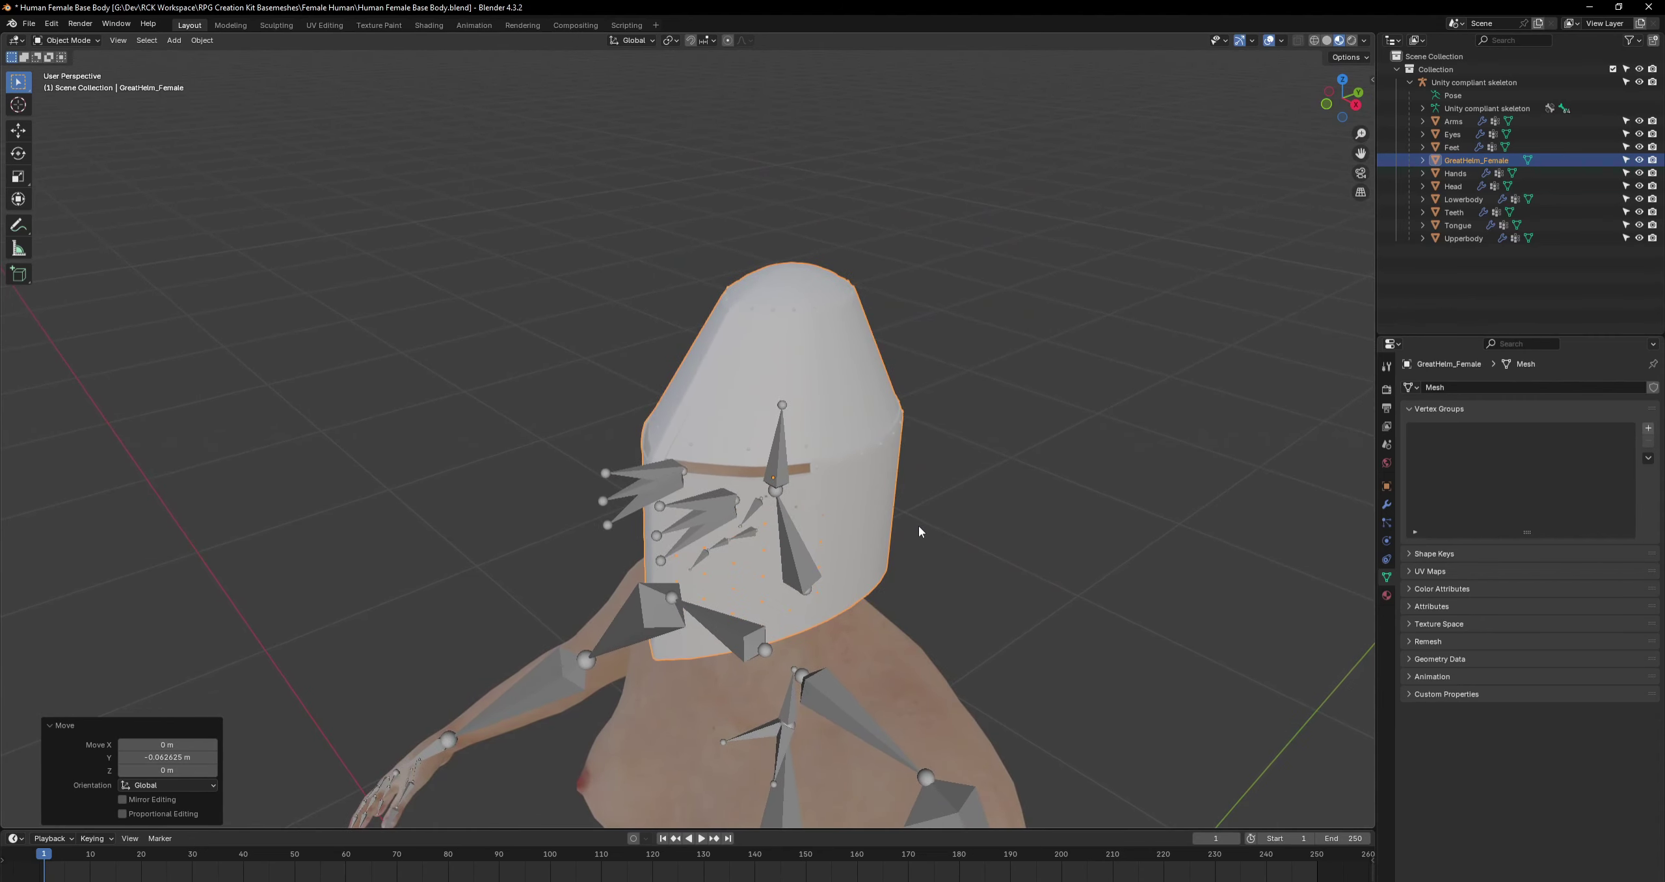
# Lower GreatHelm_Female about 0.028 m along the global Z axis on the head.
pyautogui.press('g')
pyautogui.press('z')
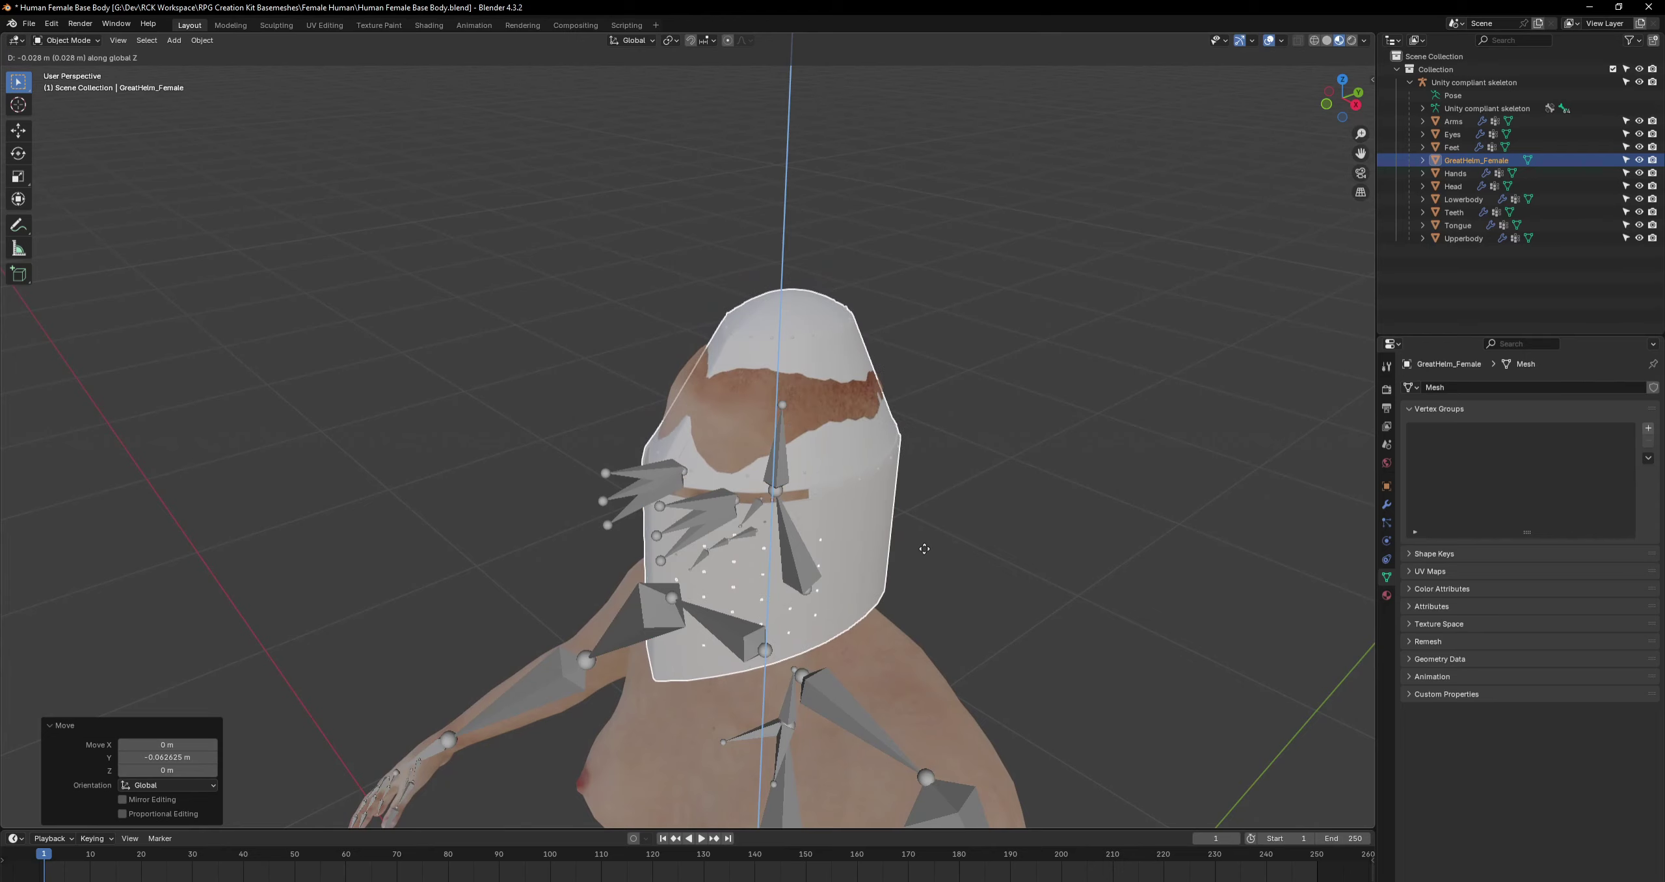
pyautogui.click(925, 548)
pyautogui.moveTo(925, 549); pyautogui.dragTo(1254, 343, button='middle')
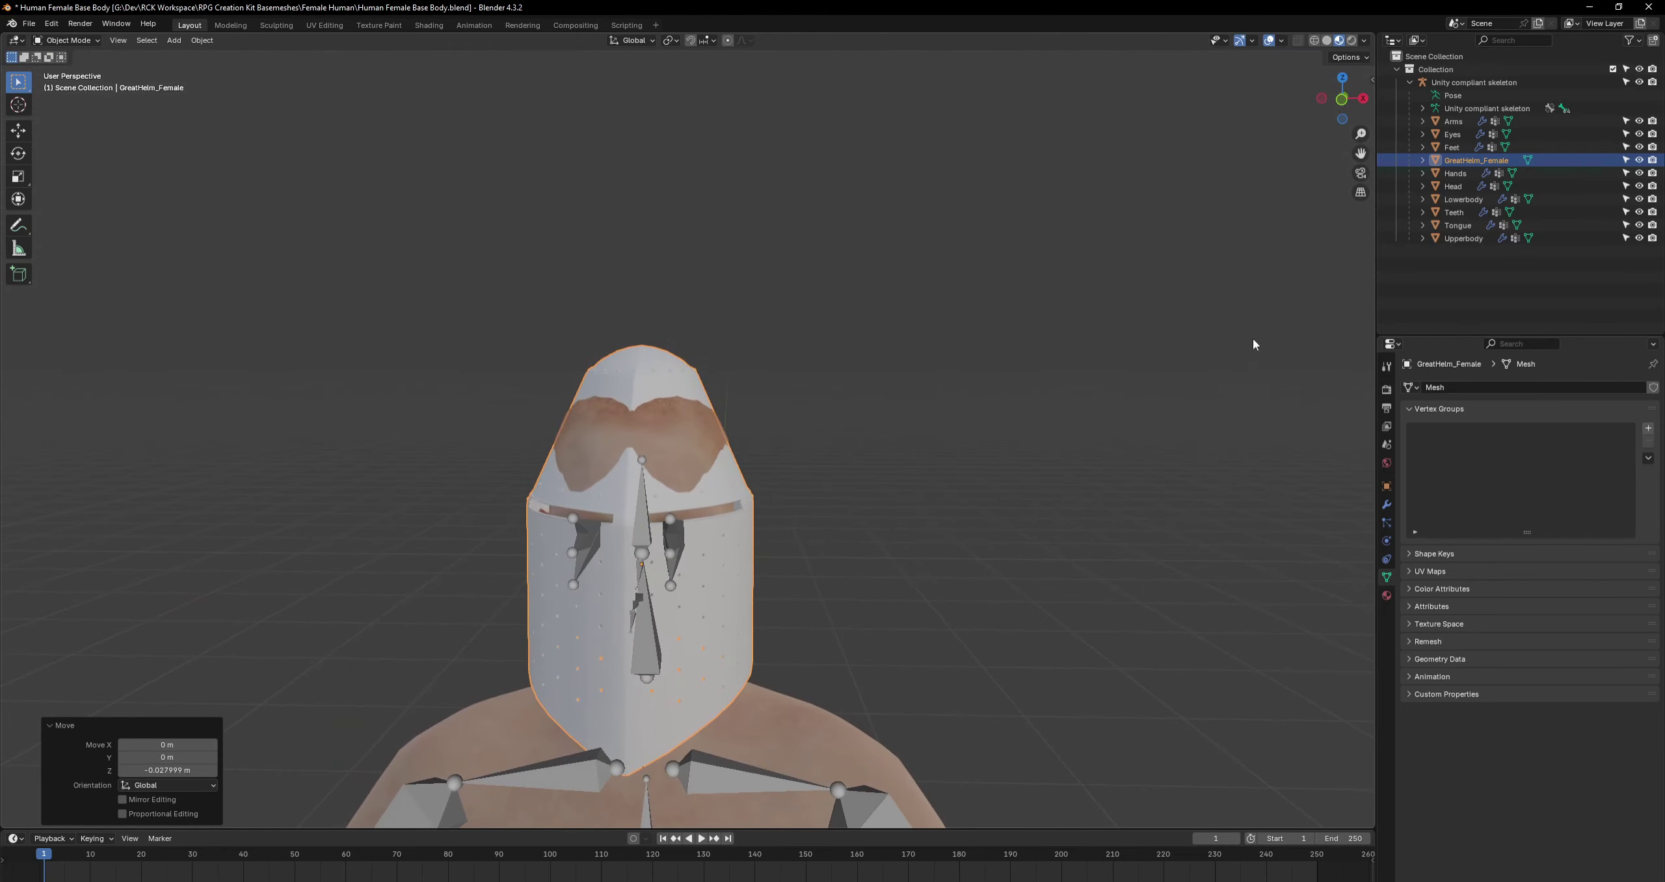
# Hide the Unity compliant skeleton and scale GreatHelm_Female up uniformly by about 1.133 to cover the head.
pyautogui.click(1639, 82)
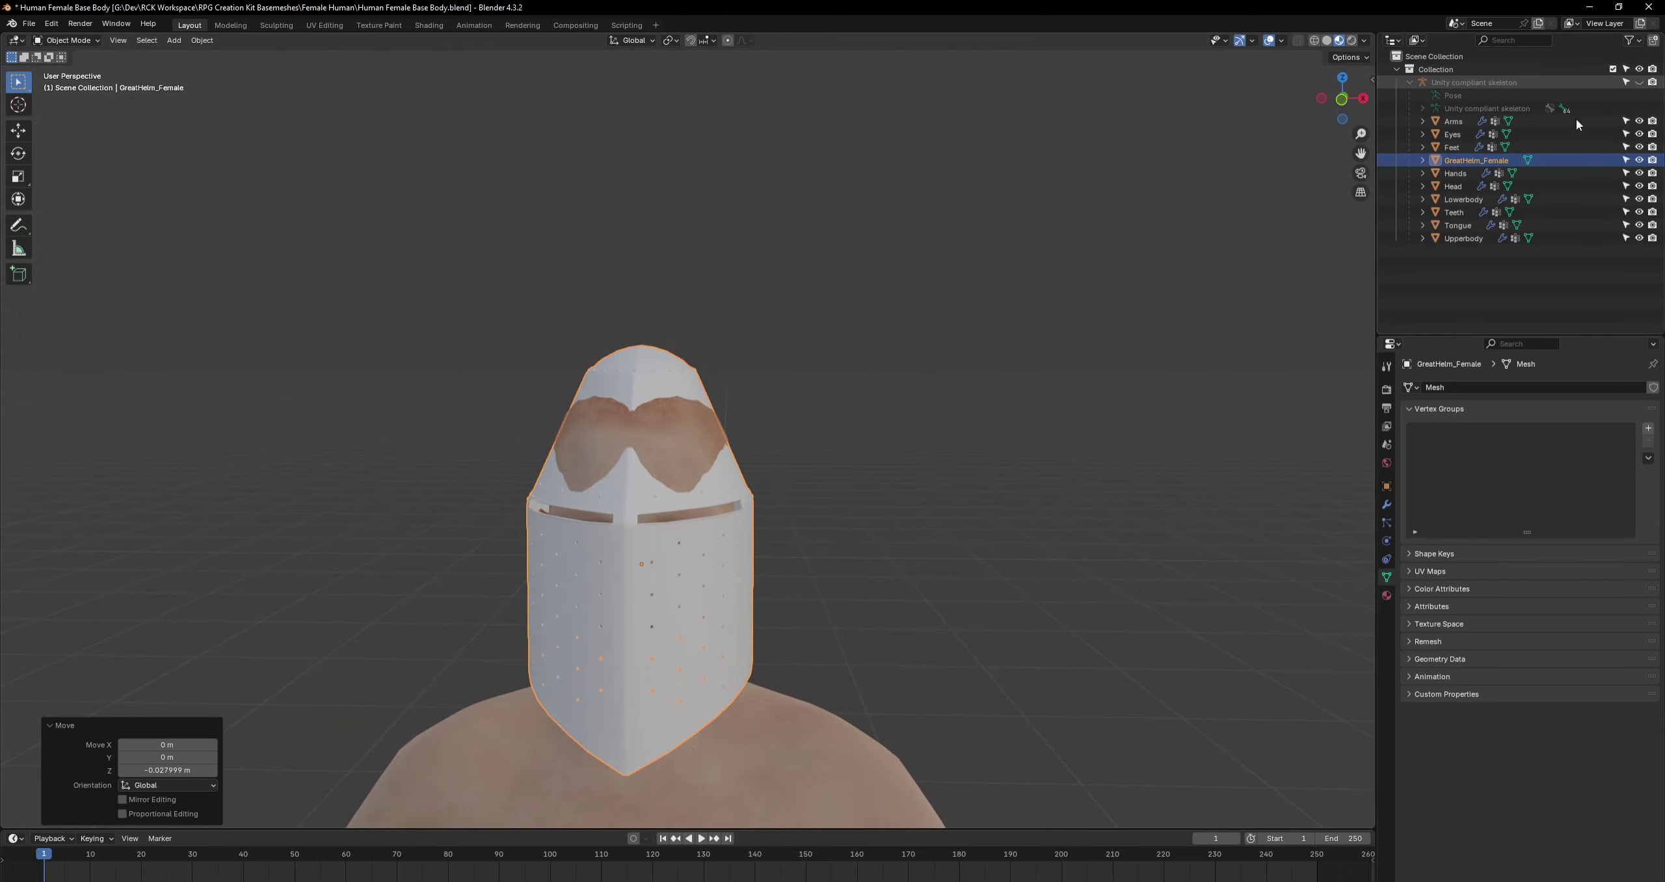
pyautogui.moveTo(914, 468); pyautogui.dragTo(841, 507, button='middle')
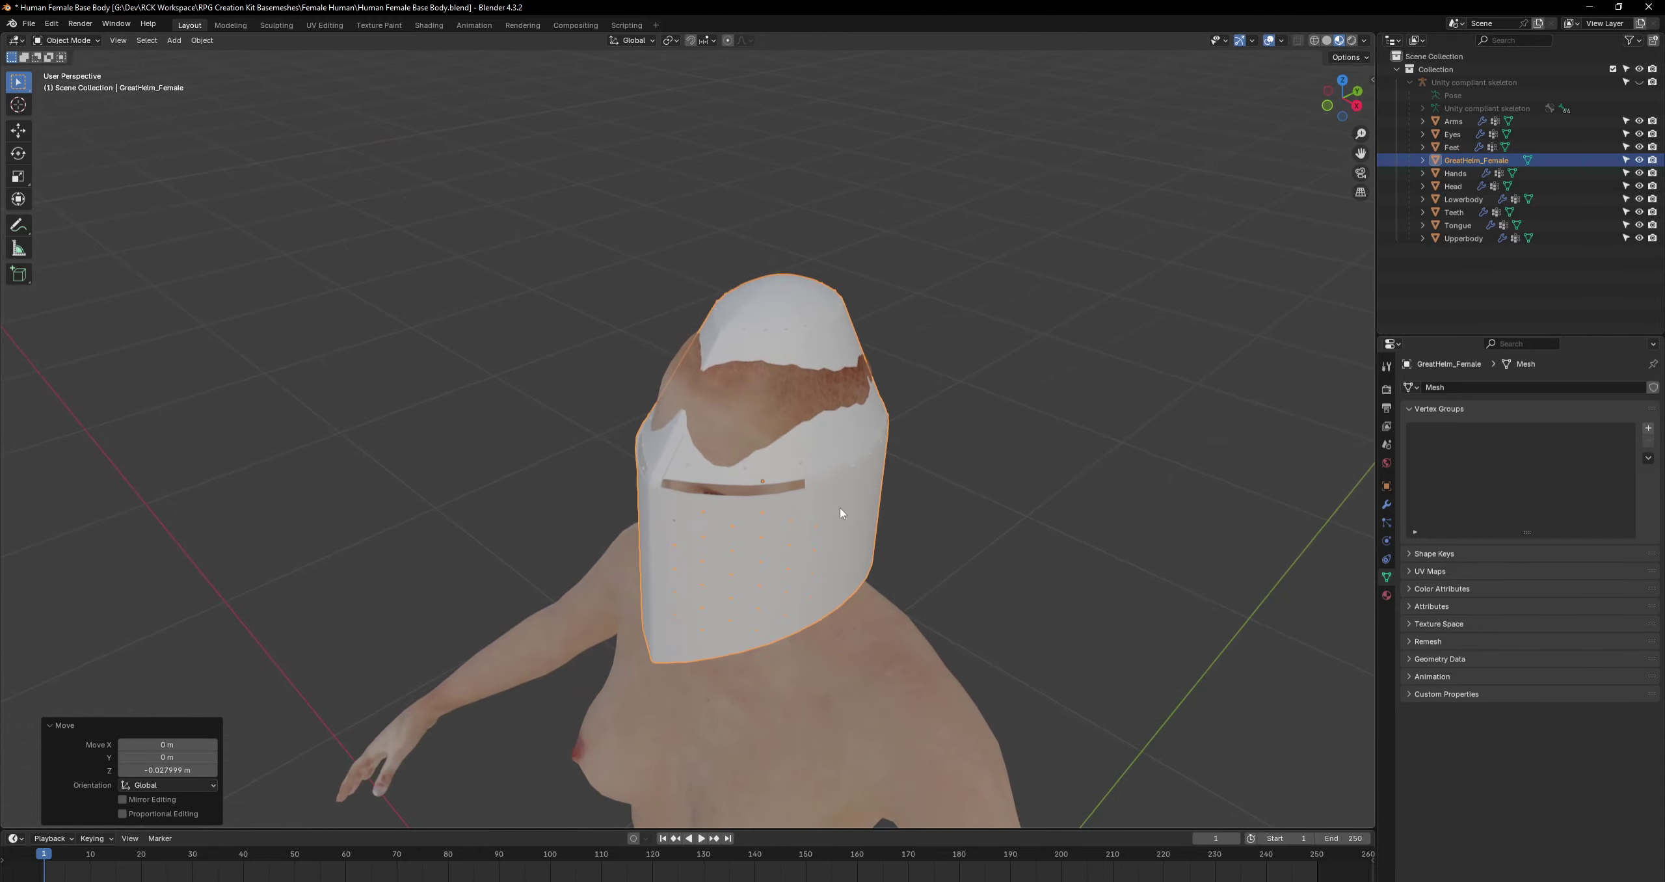
pyautogui.press('s')
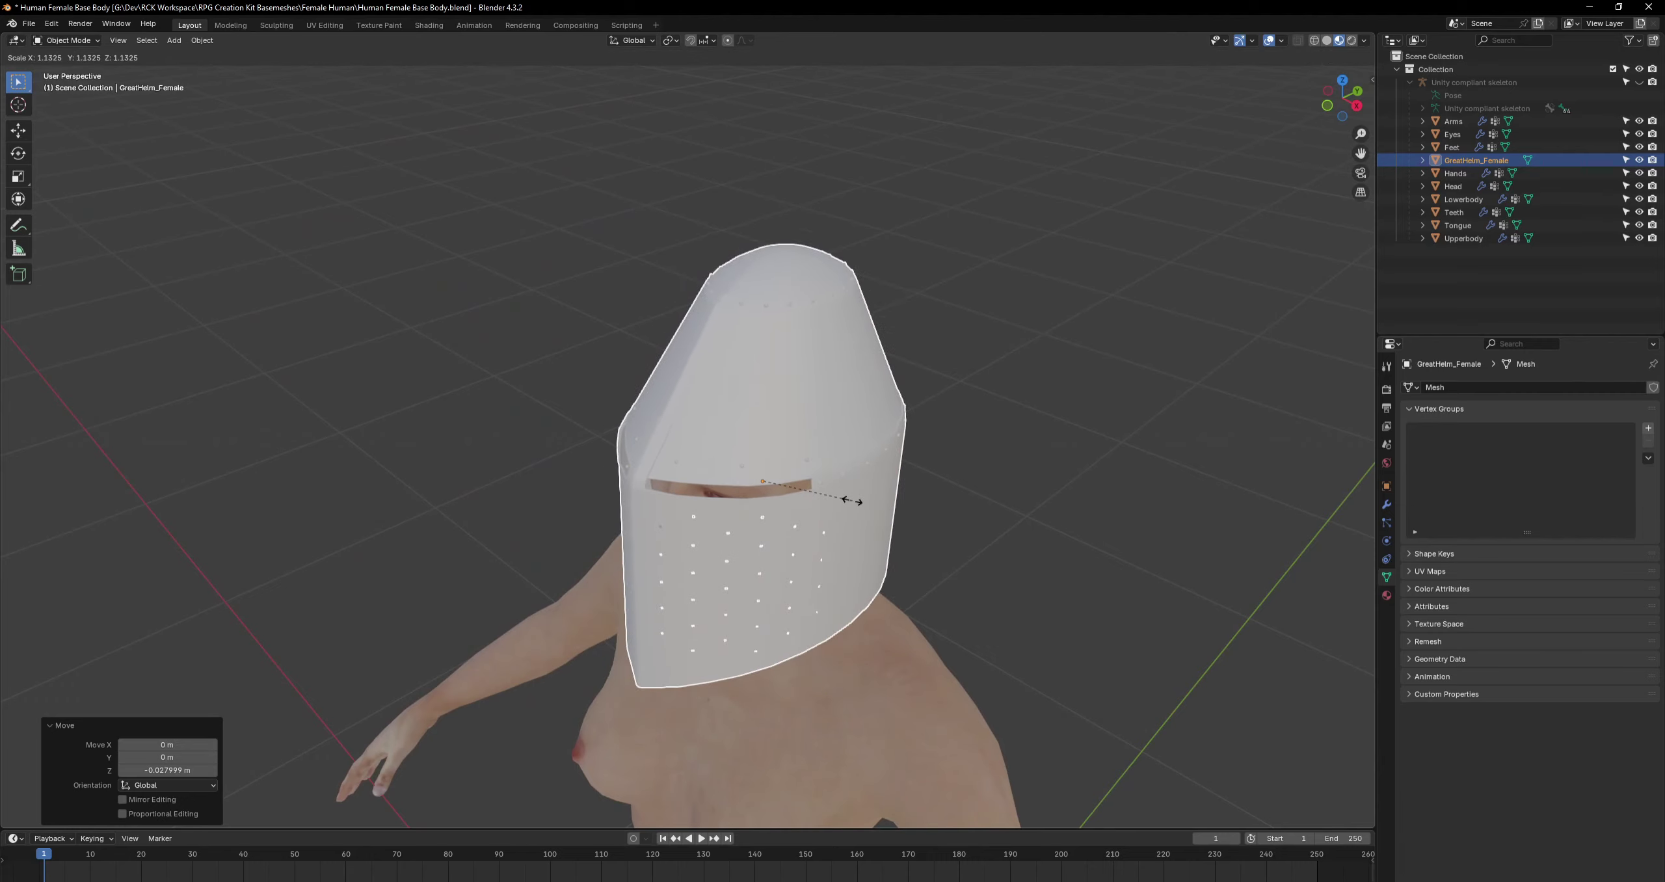
pyautogui.click(853, 500)
pyautogui.moveTo(898, 523); pyautogui.dragTo(890, 494, button='middle')
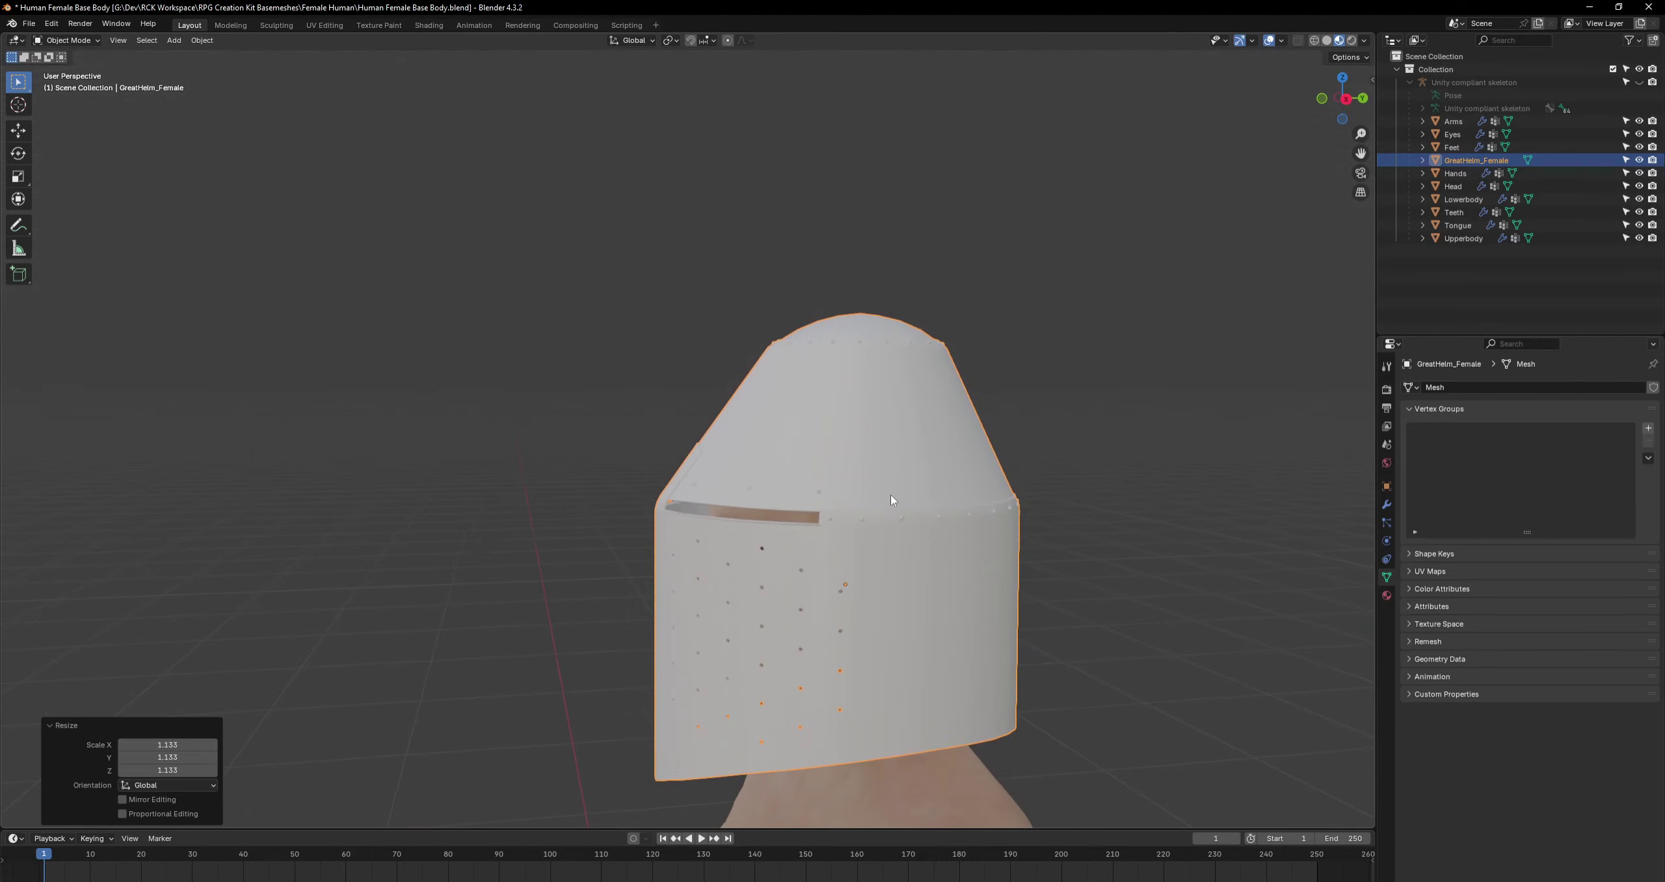
# Tilt GreatHelm_Female about 8° around the global X axis to fit the head.
pyautogui.press('g')
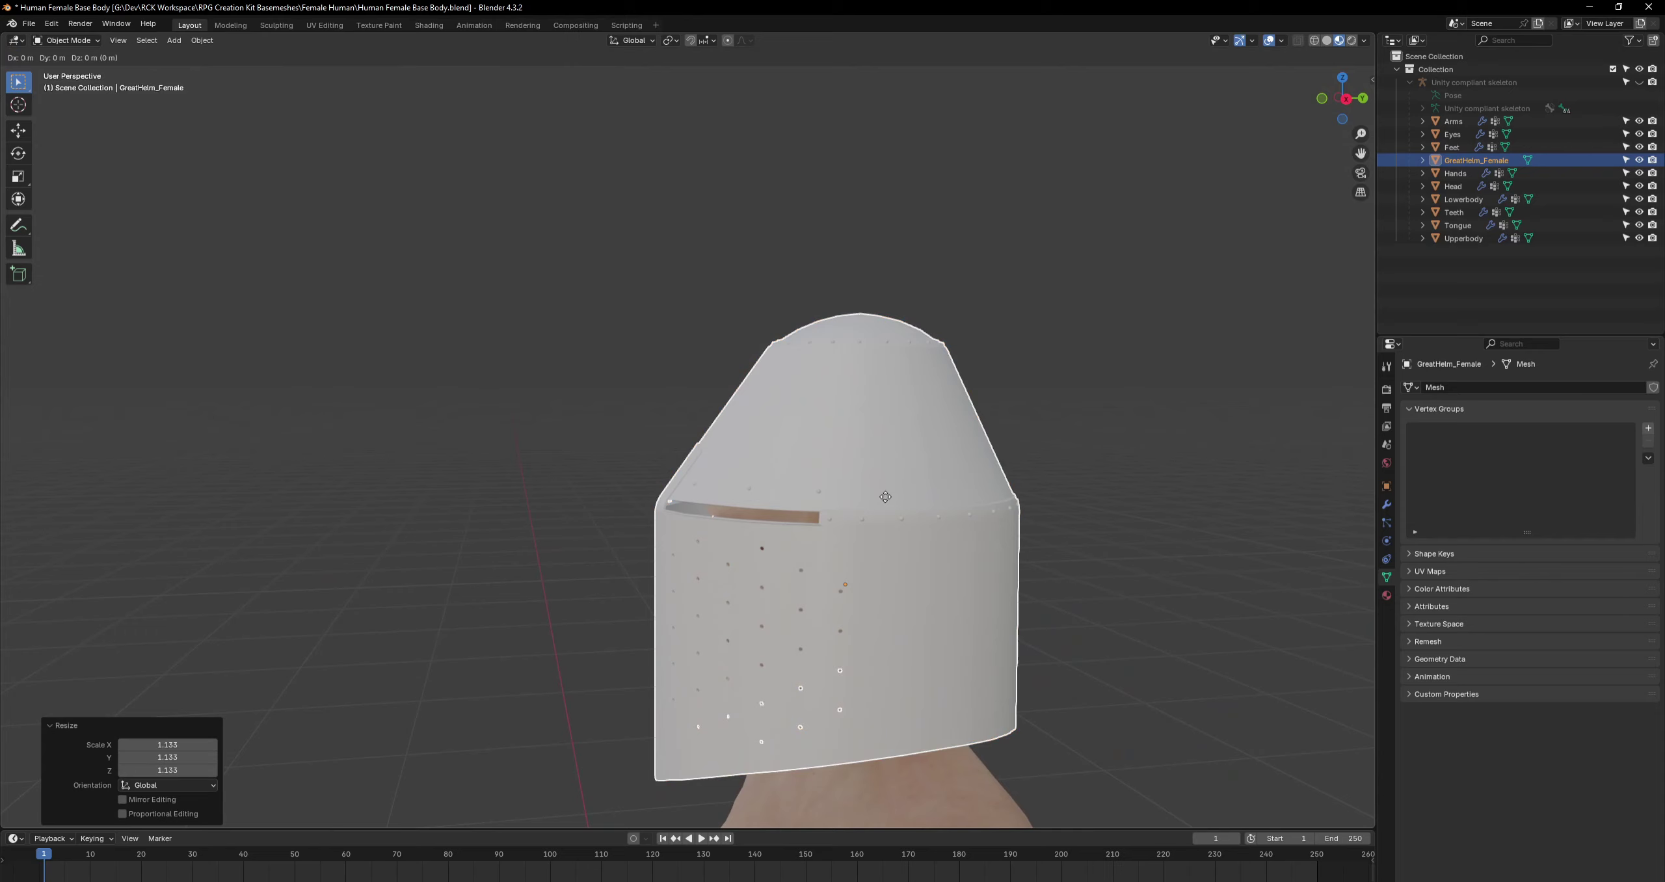
pyautogui.press('r')
pyautogui.press('x')
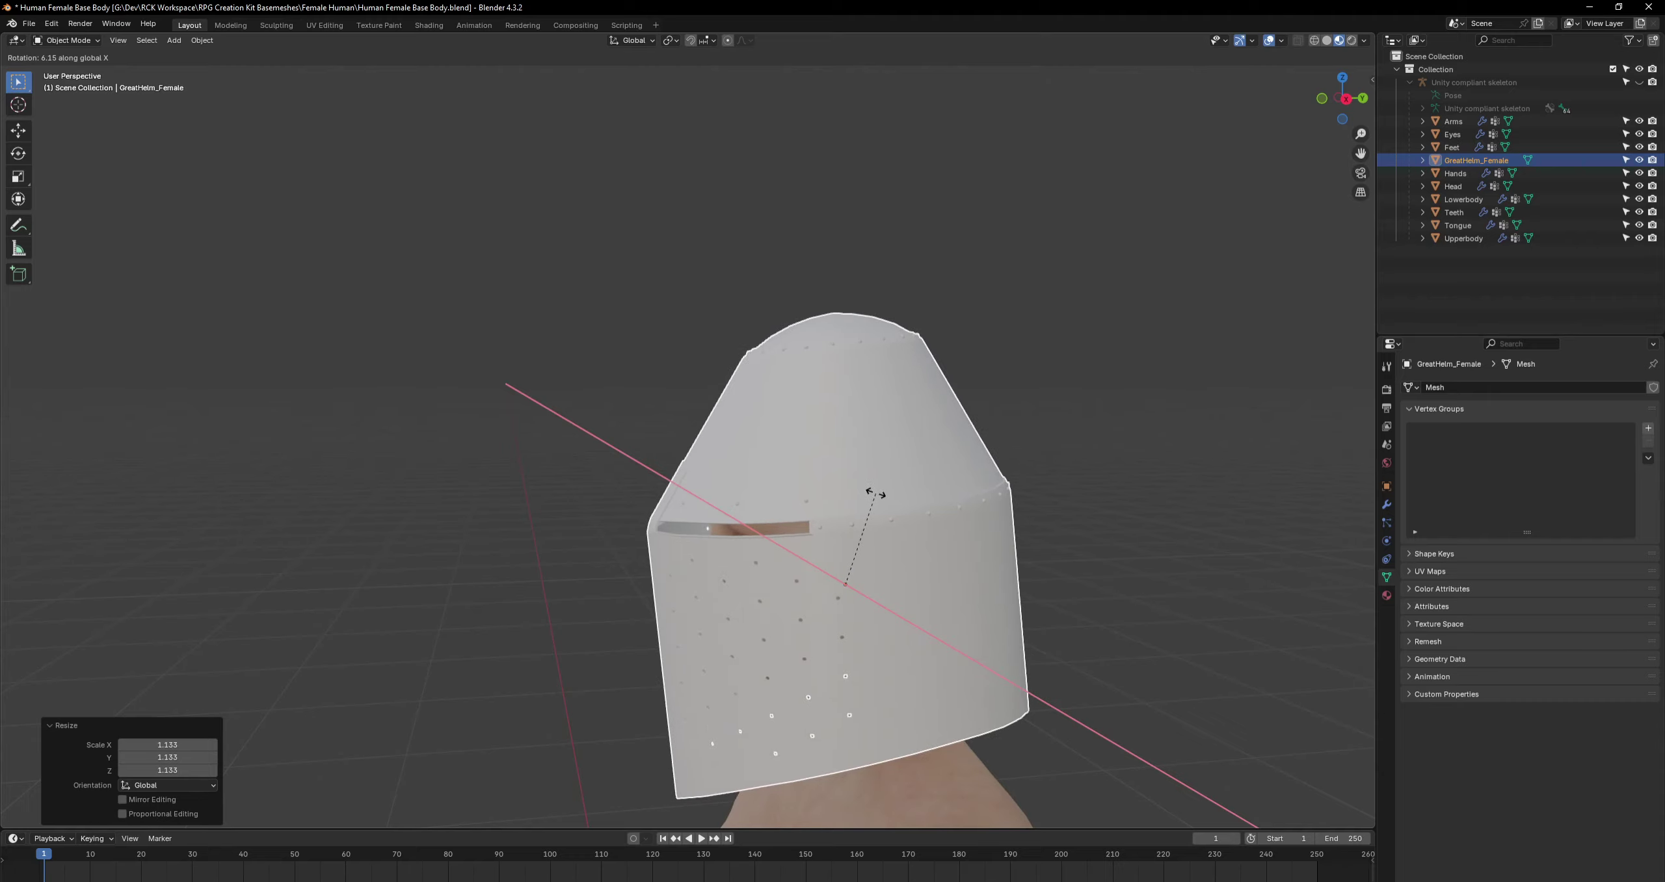
pyautogui.click(872, 494)
pyautogui.moveTo(739, 578); pyautogui.dragTo(689, 637, button='middle')
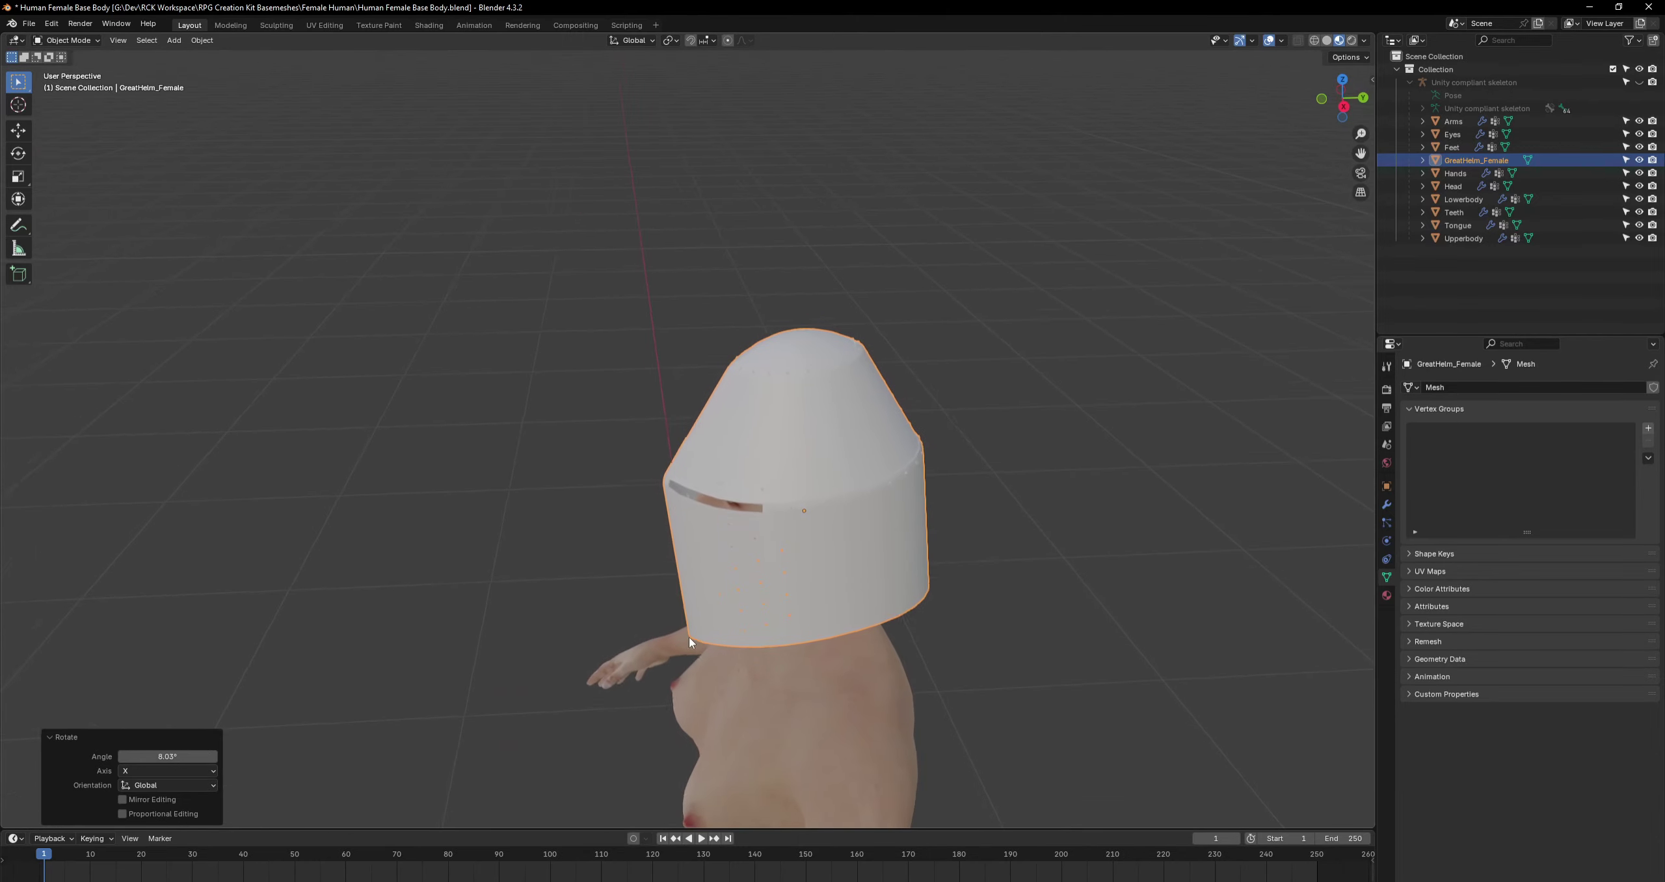
pyautogui.moveTo(993, 589); pyautogui.dragTo(1039, 597, button='middle')
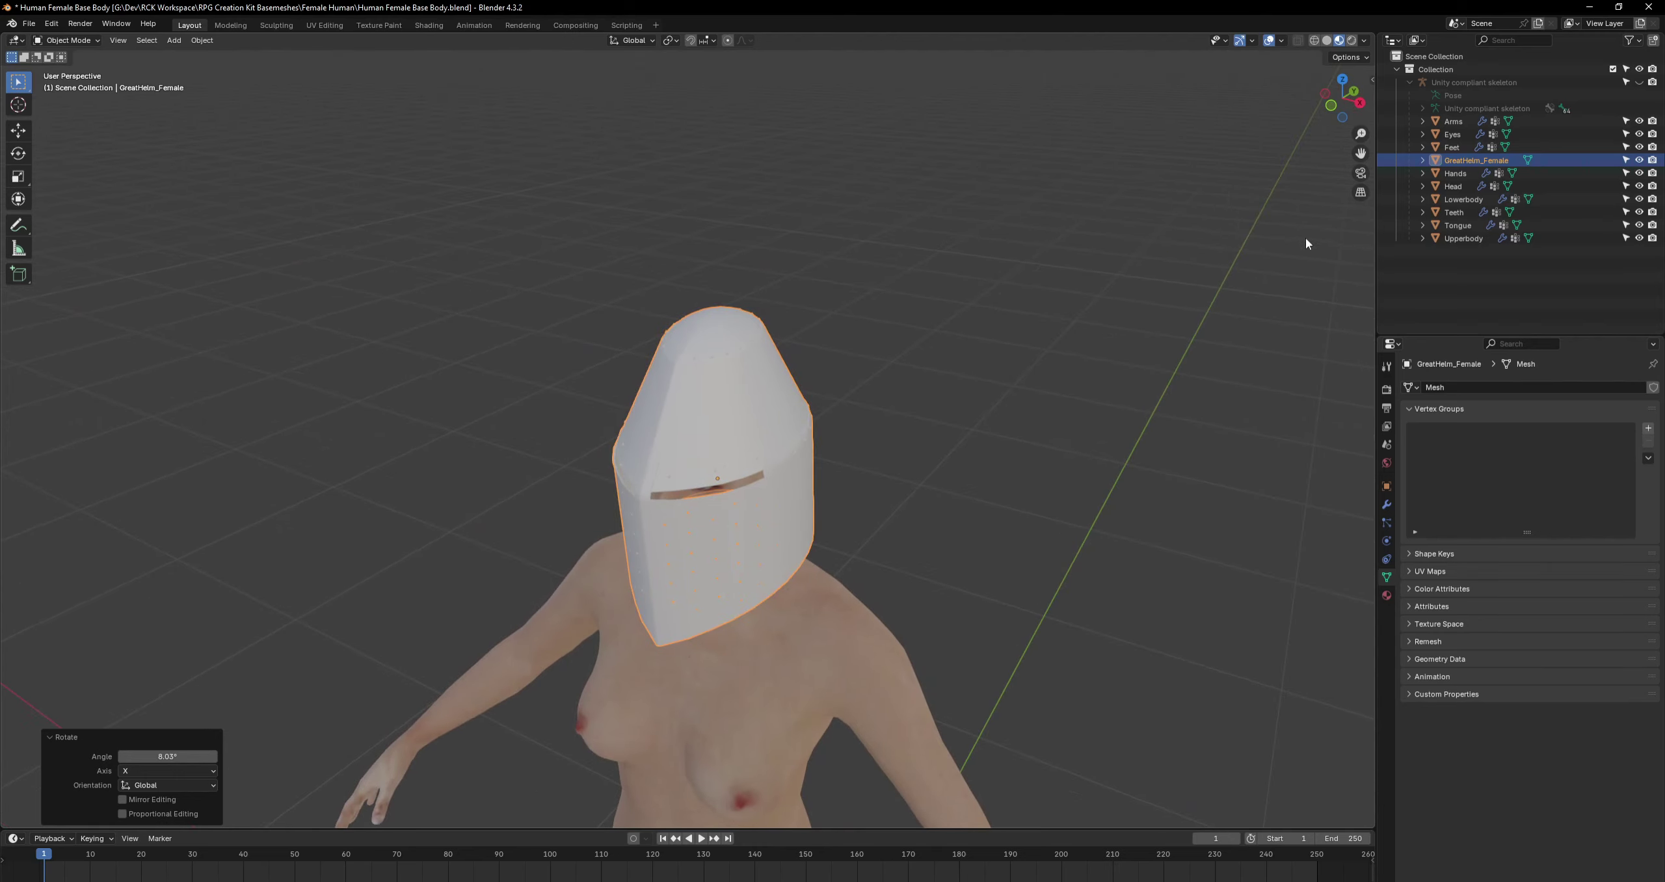
# Unhide the Unity compliant skeleton and parent GreatHelm_Female to it using Armature Deform With Empty Groups.
pyautogui.click(1638, 83)
pyautogui.moveTo(993, 485); pyautogui.dragTo(931, 484, button='middle')
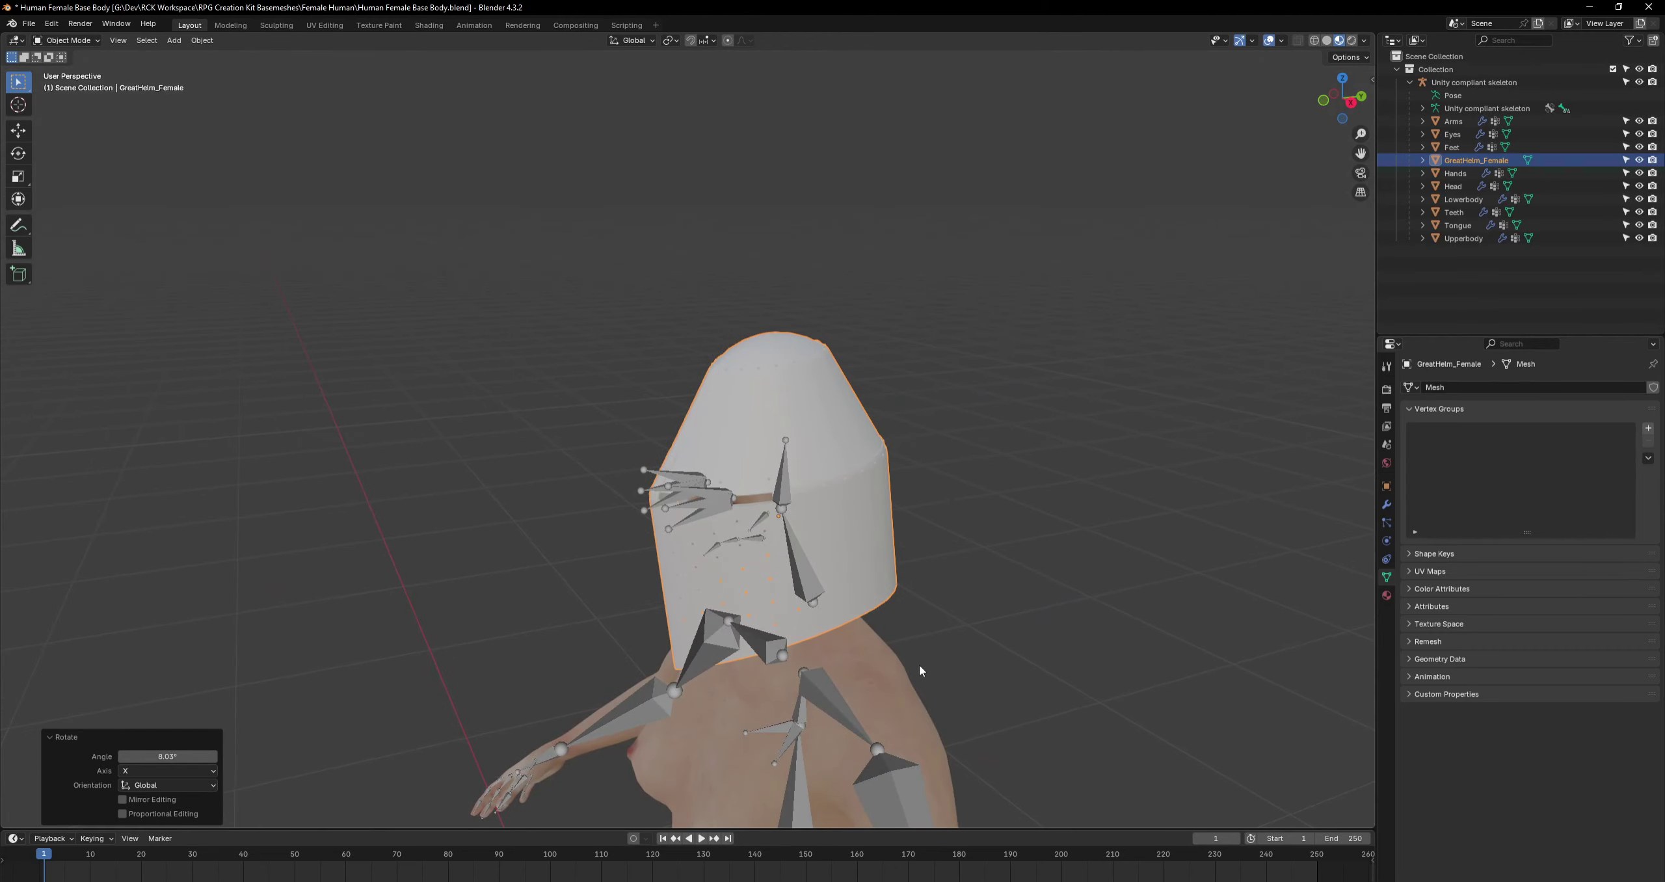
pyautogui.keyDown('shift'); pyautogui.click(822, 689); pyautogui.keyUp('shift')
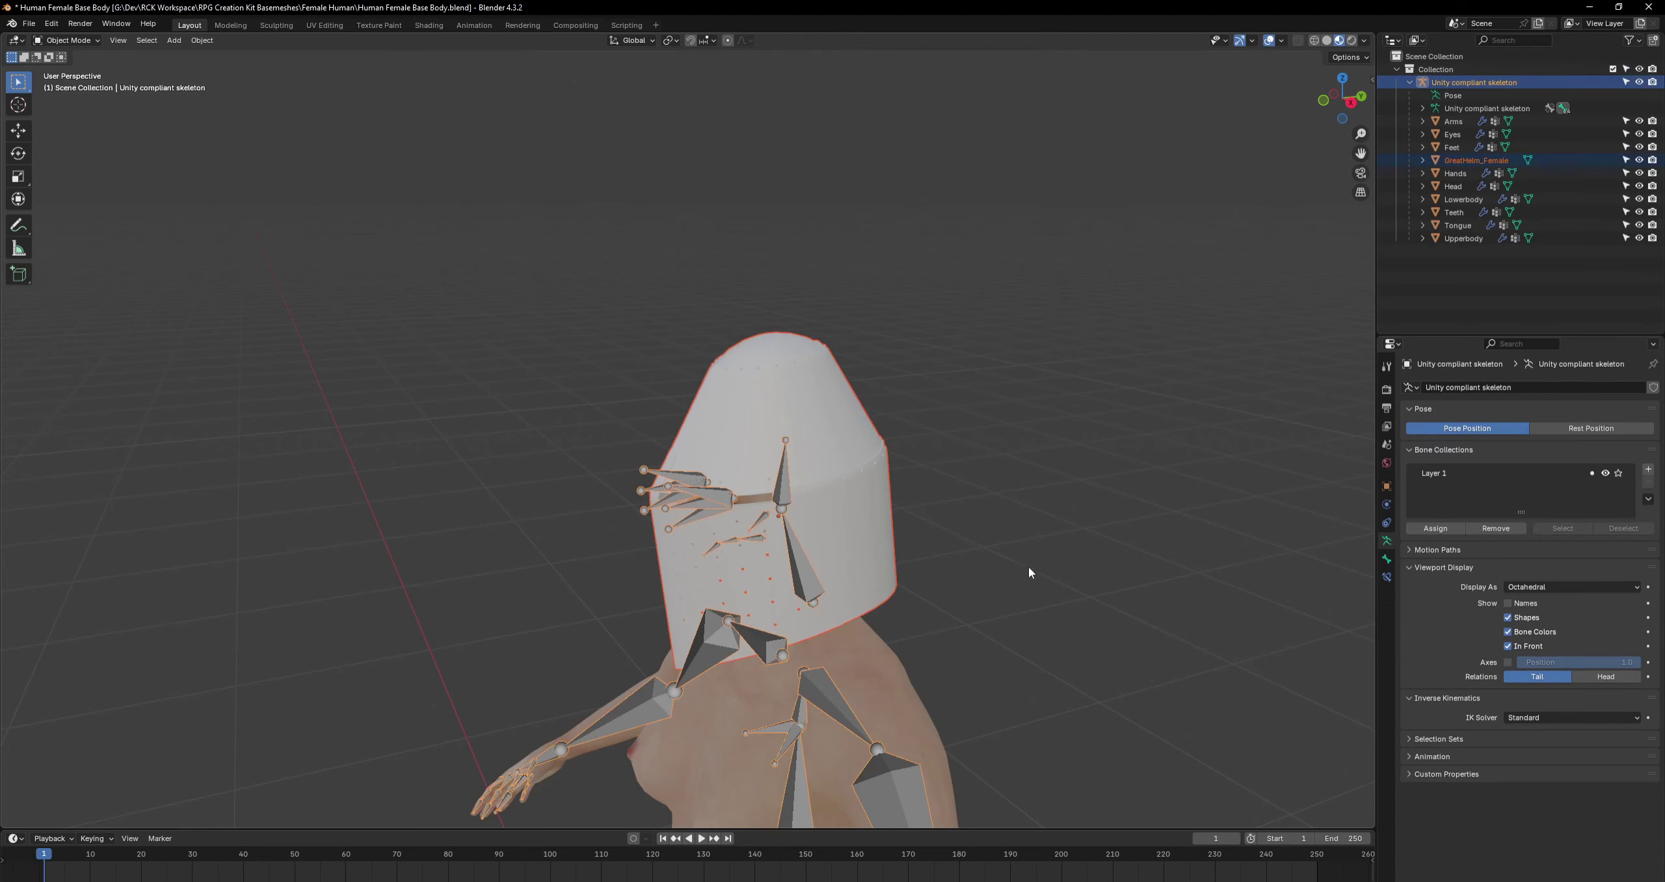
pyautogui.hotkey('ctrl', 'p')
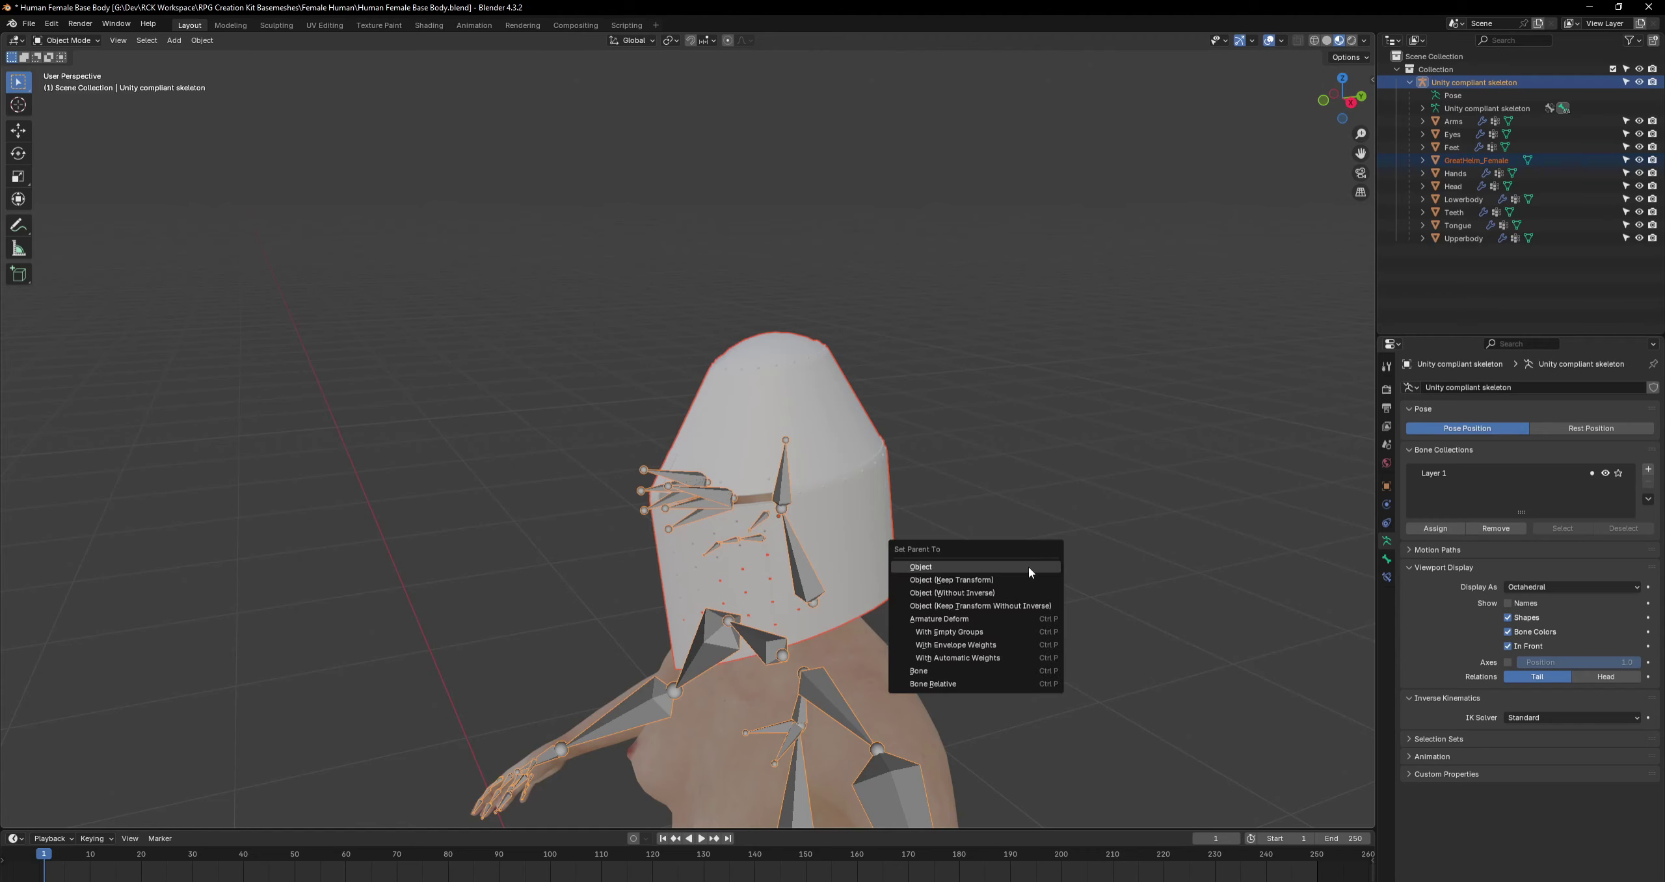
pyautogui.click(1004, 632)
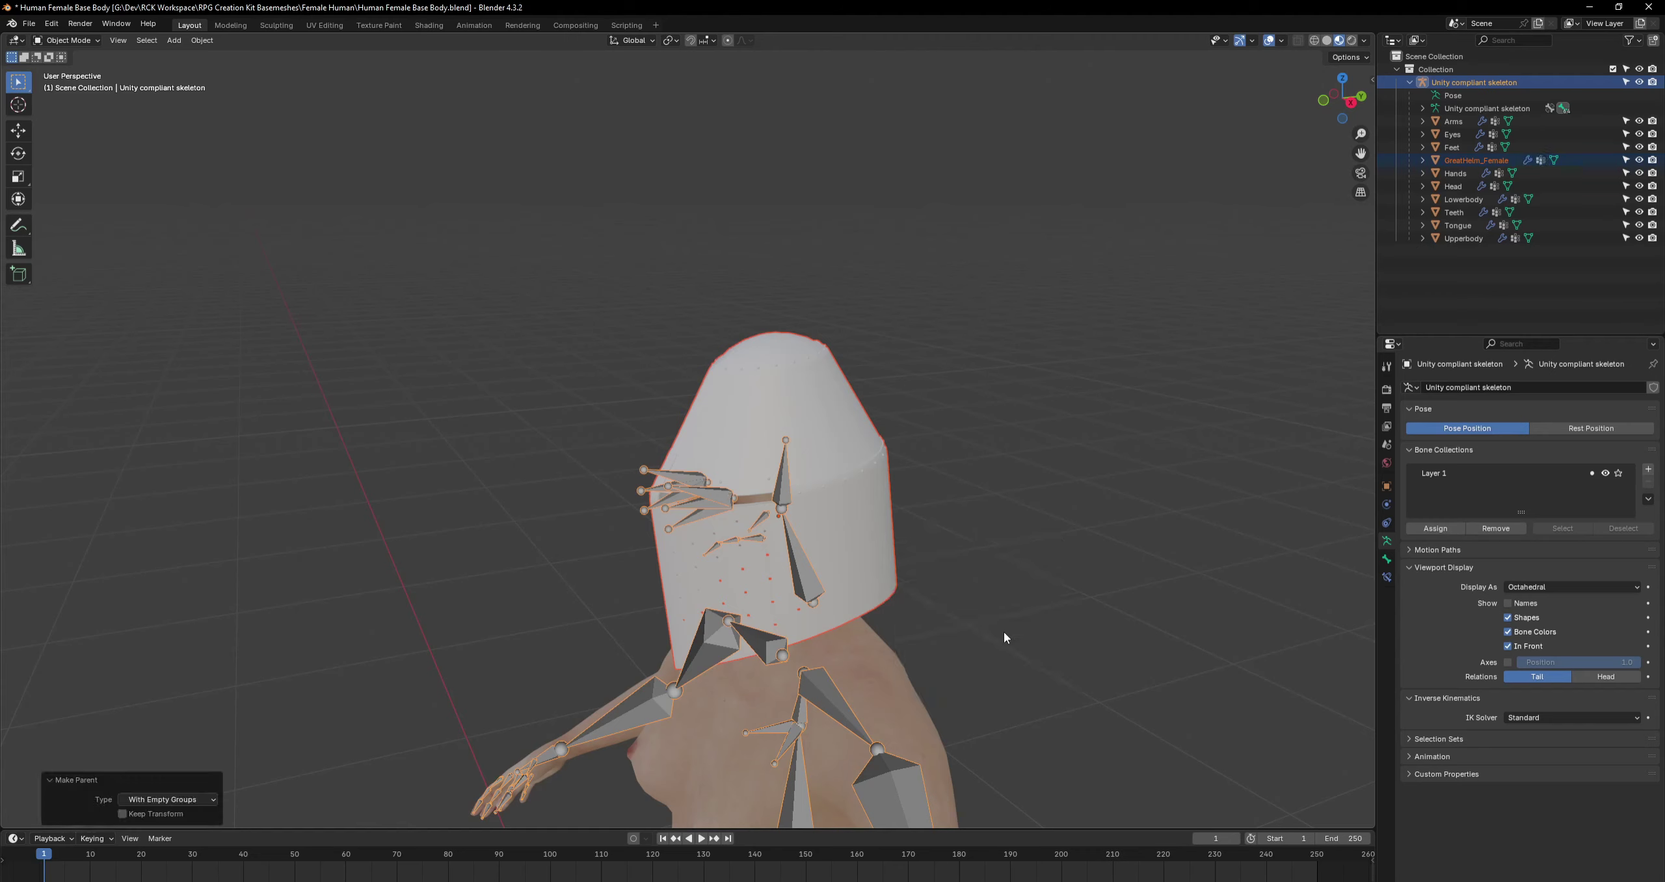
# Select GreatHelm_Female alone and make its head vertex group active.
pyautogui.click(1466, 161)
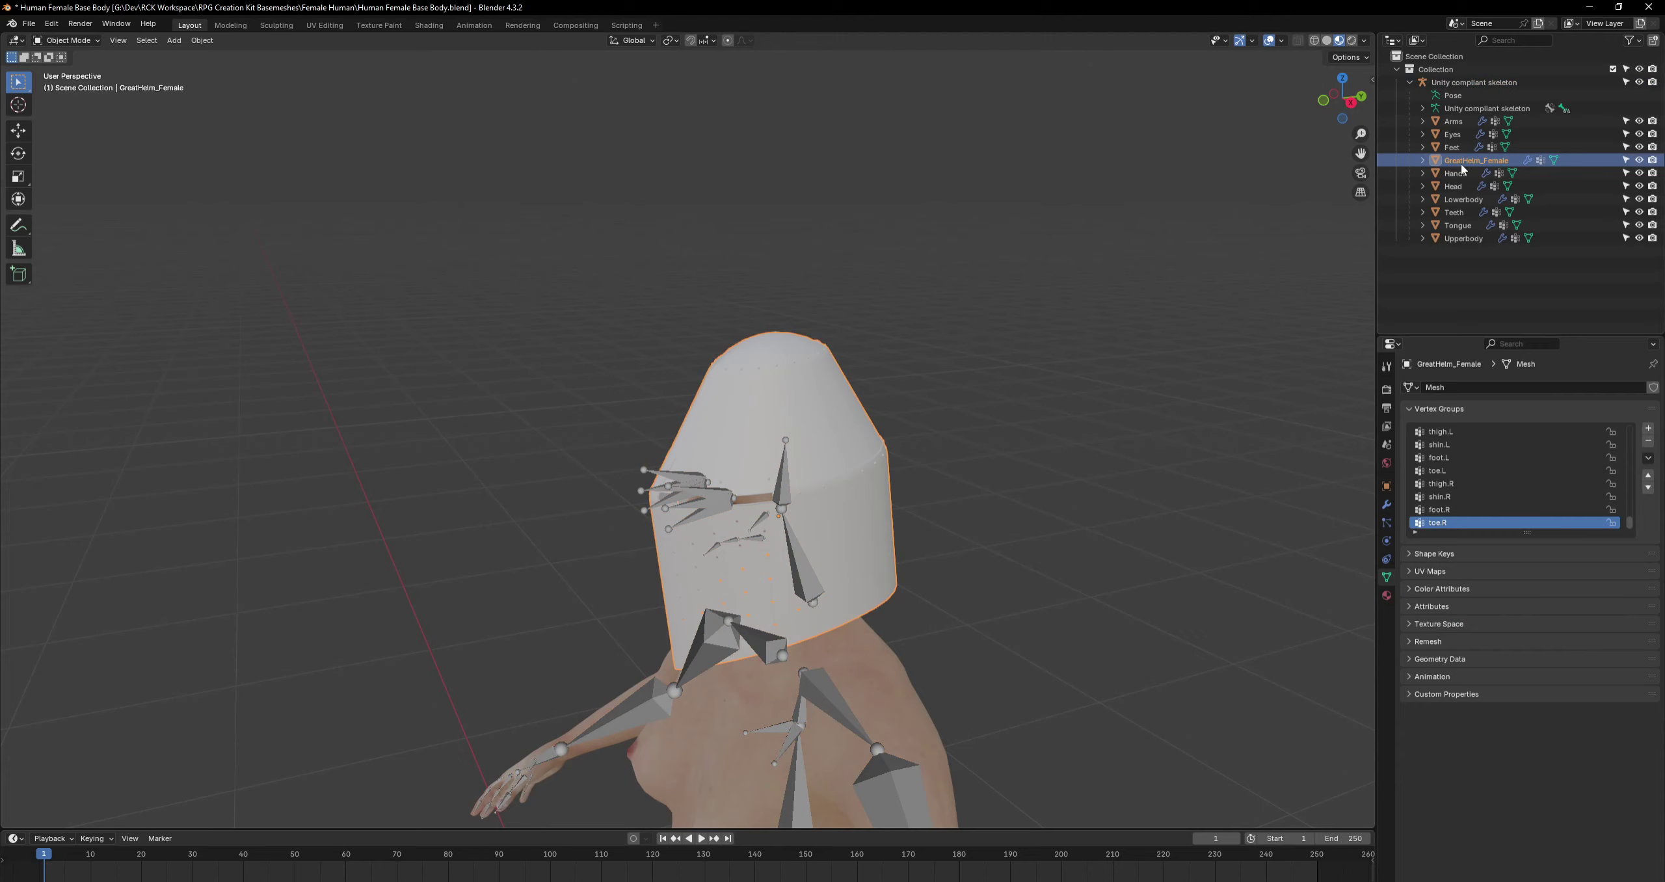
pyautogui.scroll(10, 1498, 507)
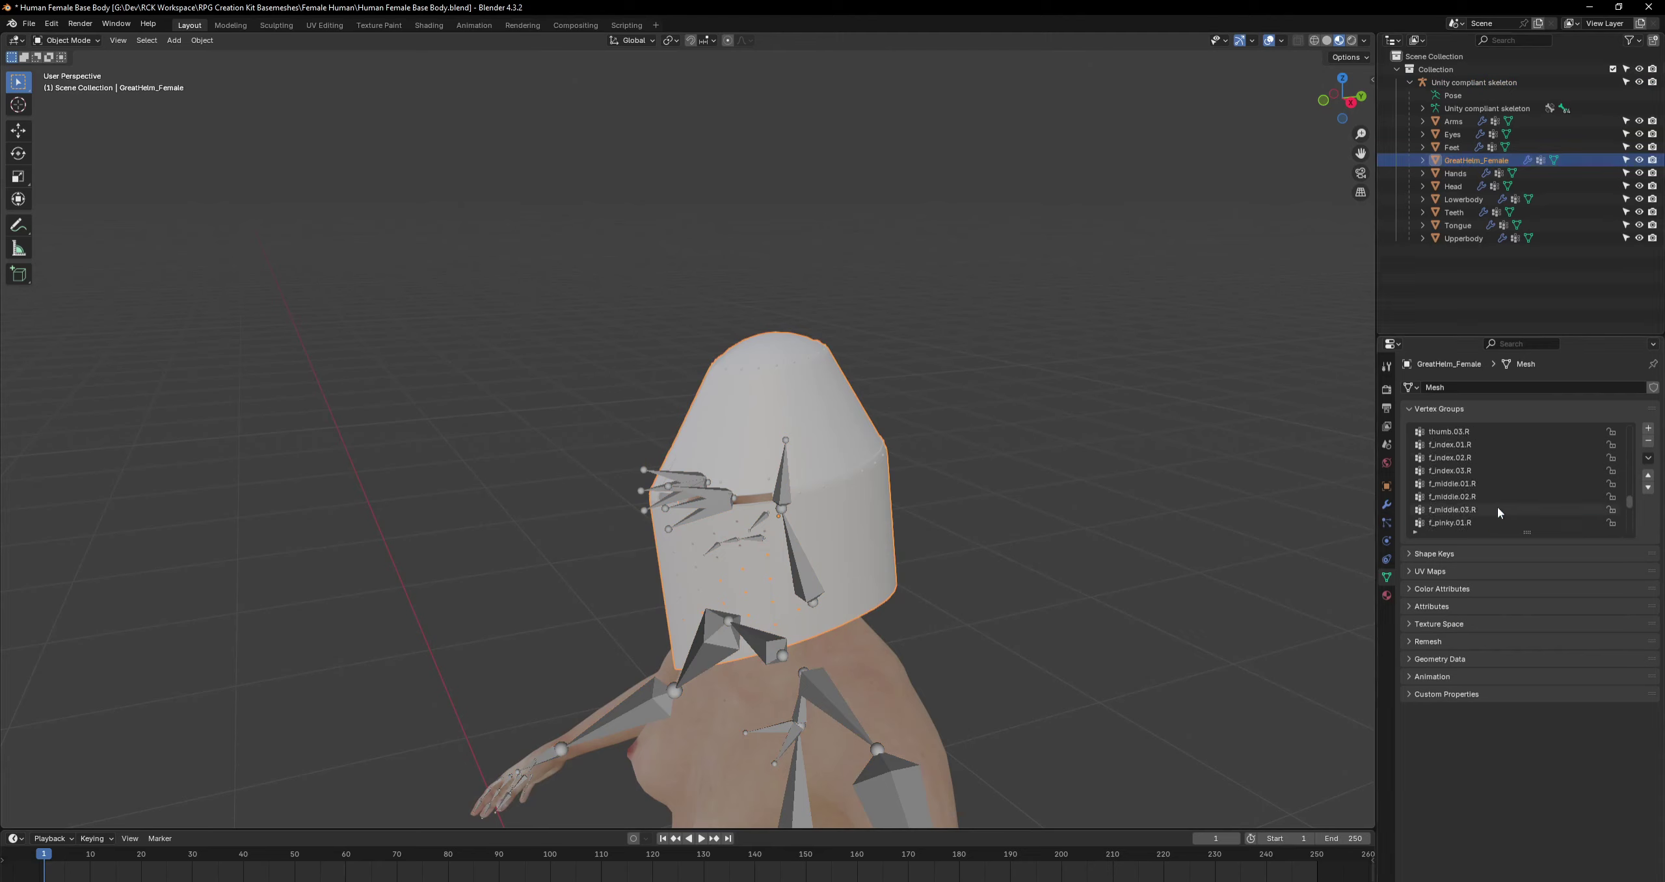
pyautogui.scroll(10, 1497, 507)
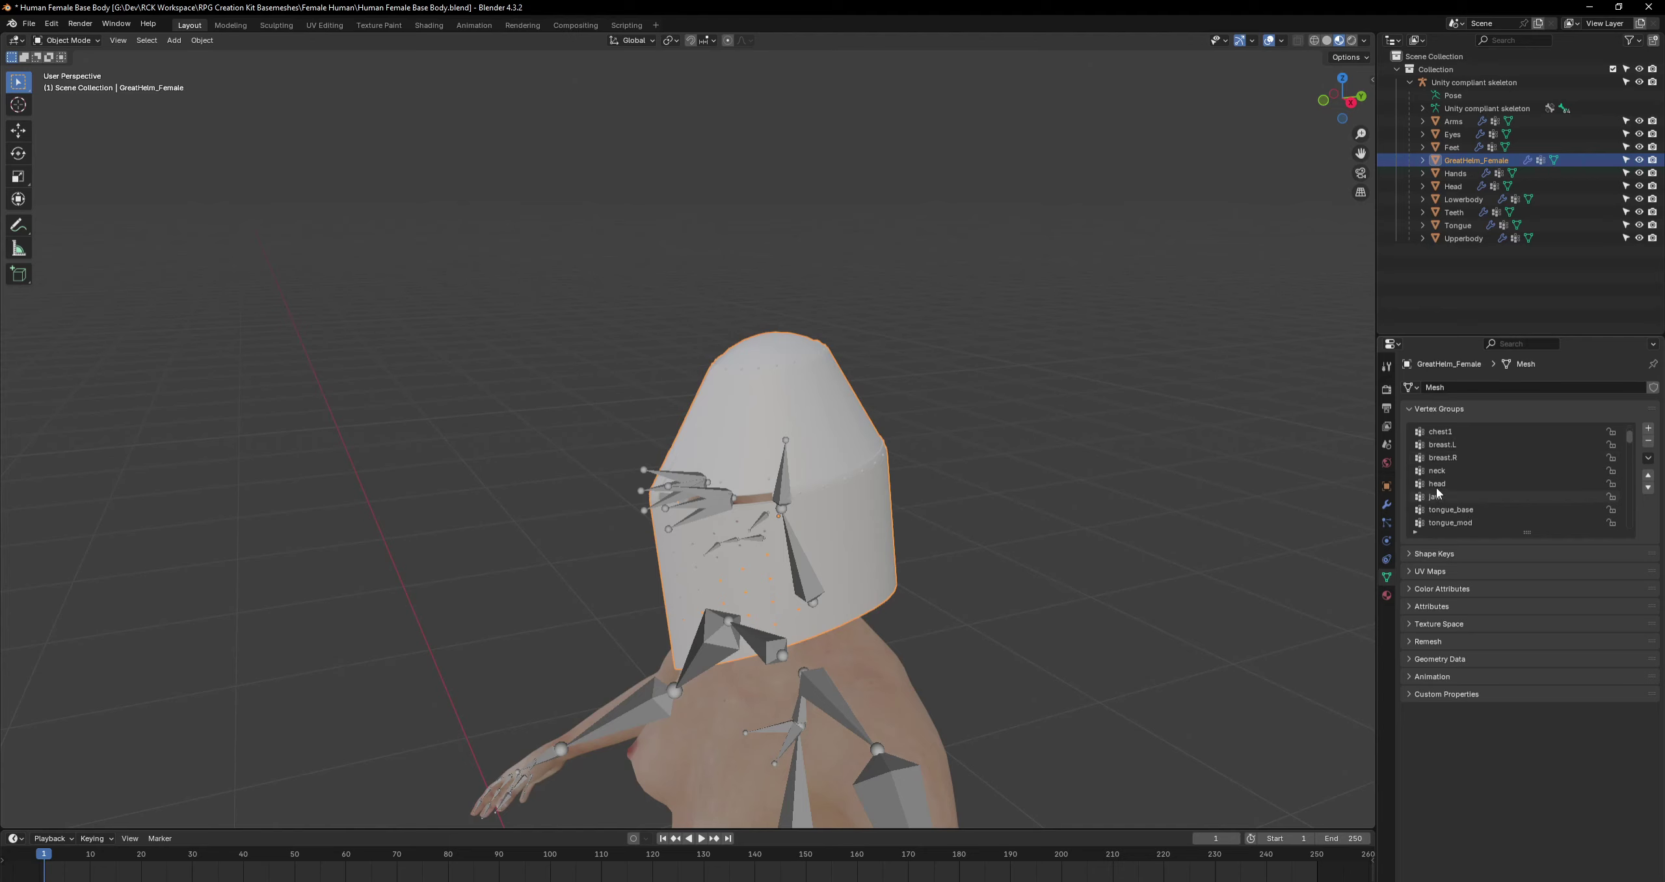
pyautogui.click(1437, 485)
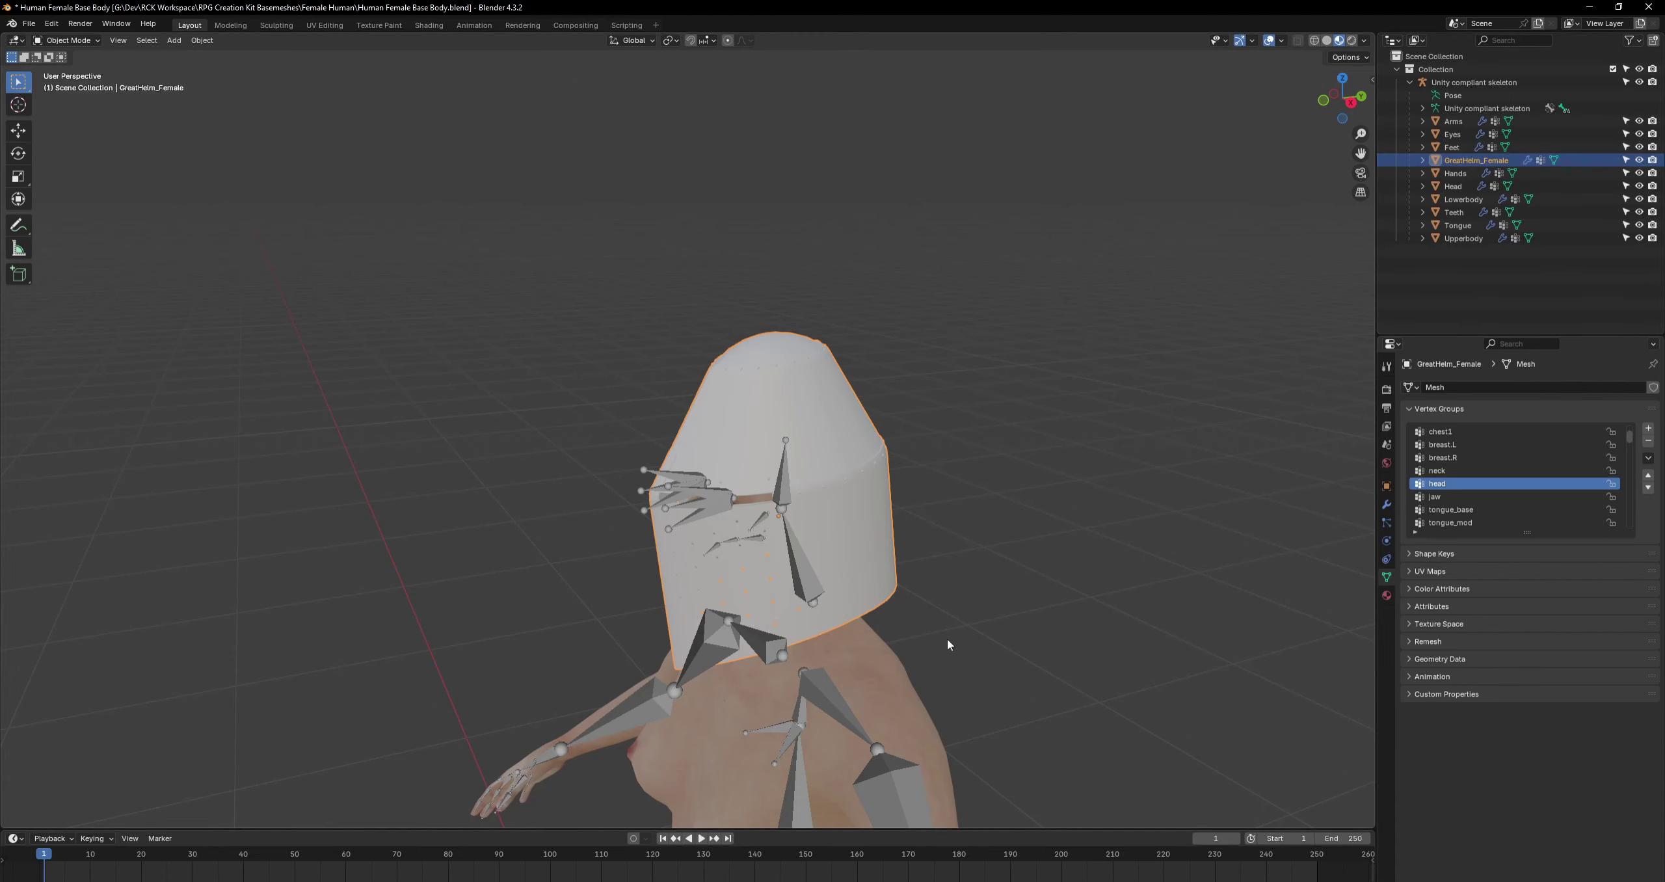
# Select the skeleton together with GreatHelm_Female as the active object and switch to Weight Paint mode.
pyautogui.click(835, 705)
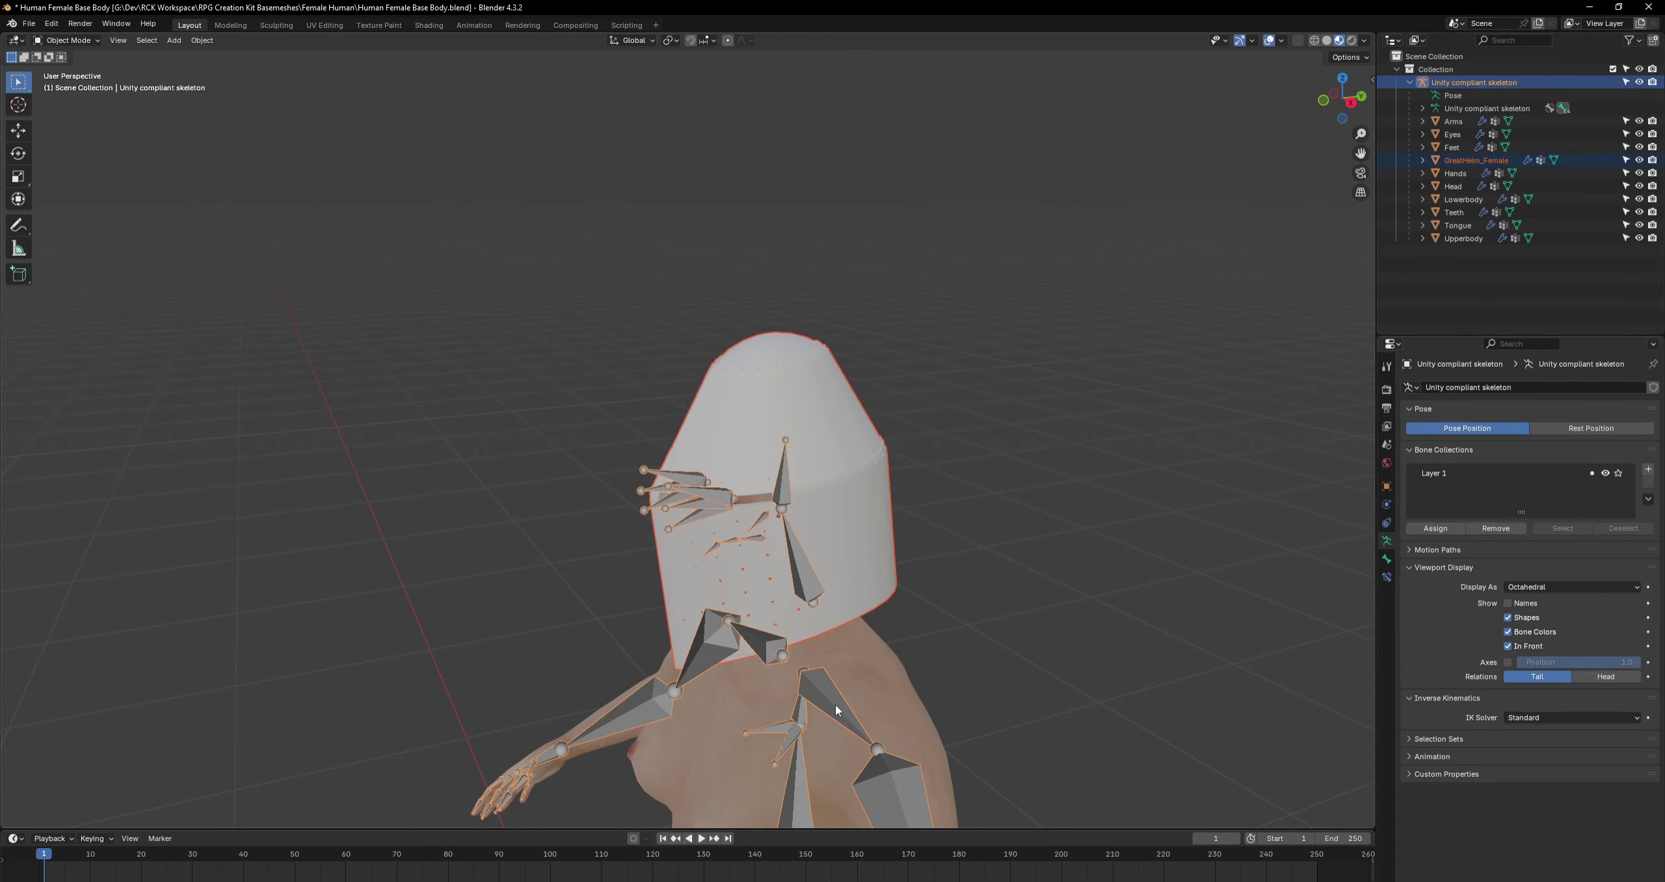
pyautogui.moveTo(955, 655); pyautogui.dragTo(993, 635, button='middle')
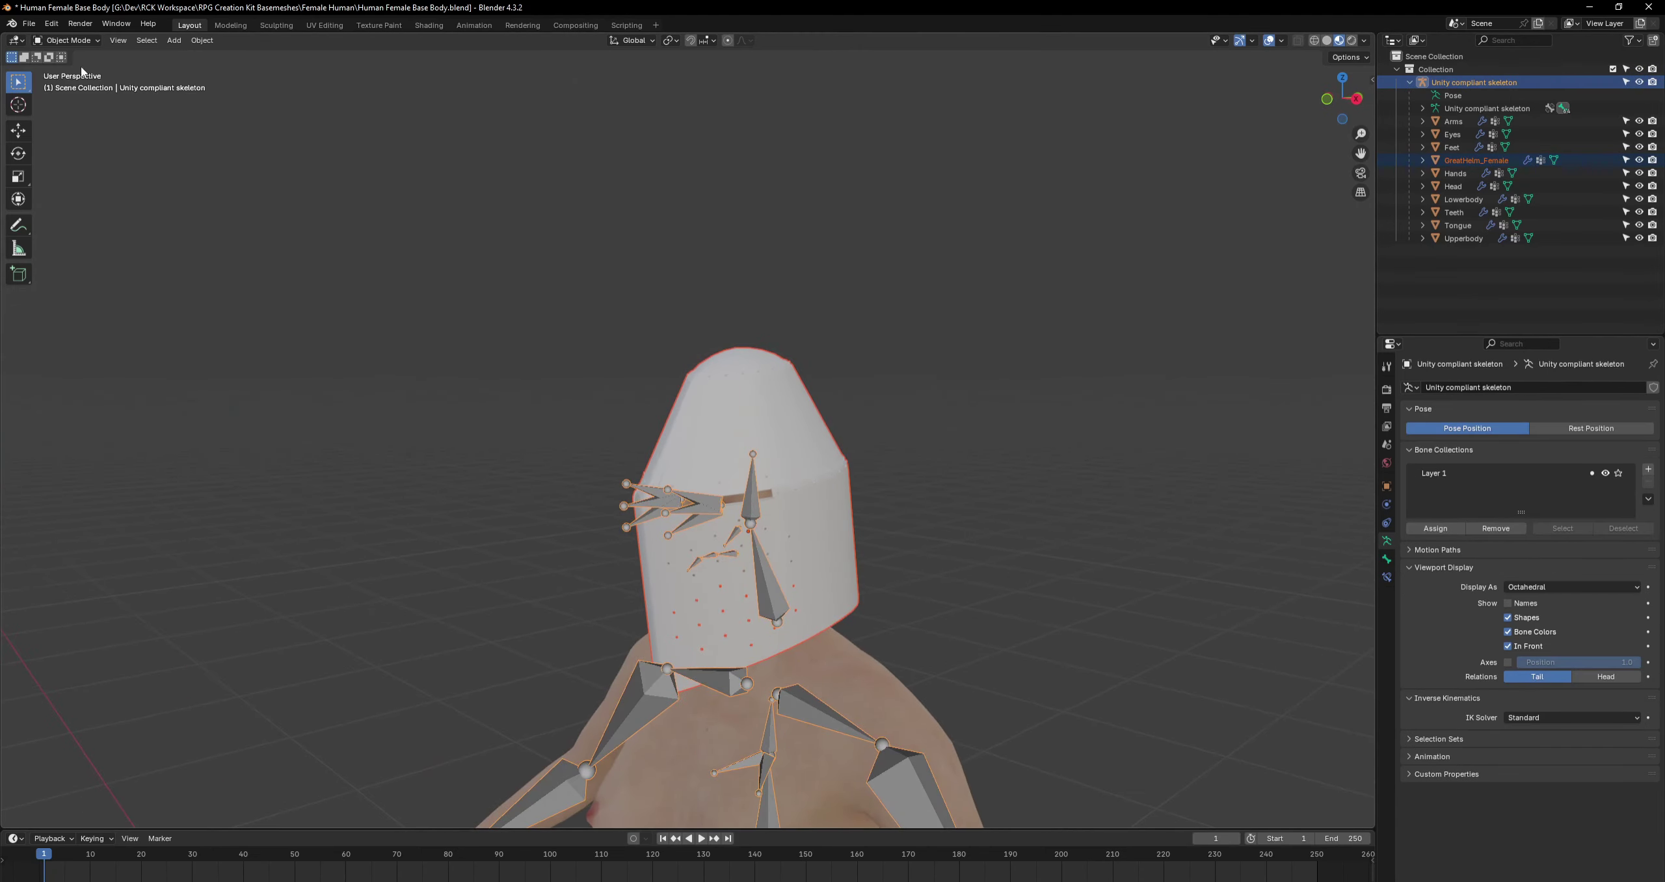
pyautogui.click(65, 40)
pyautogui.click(824, 724)
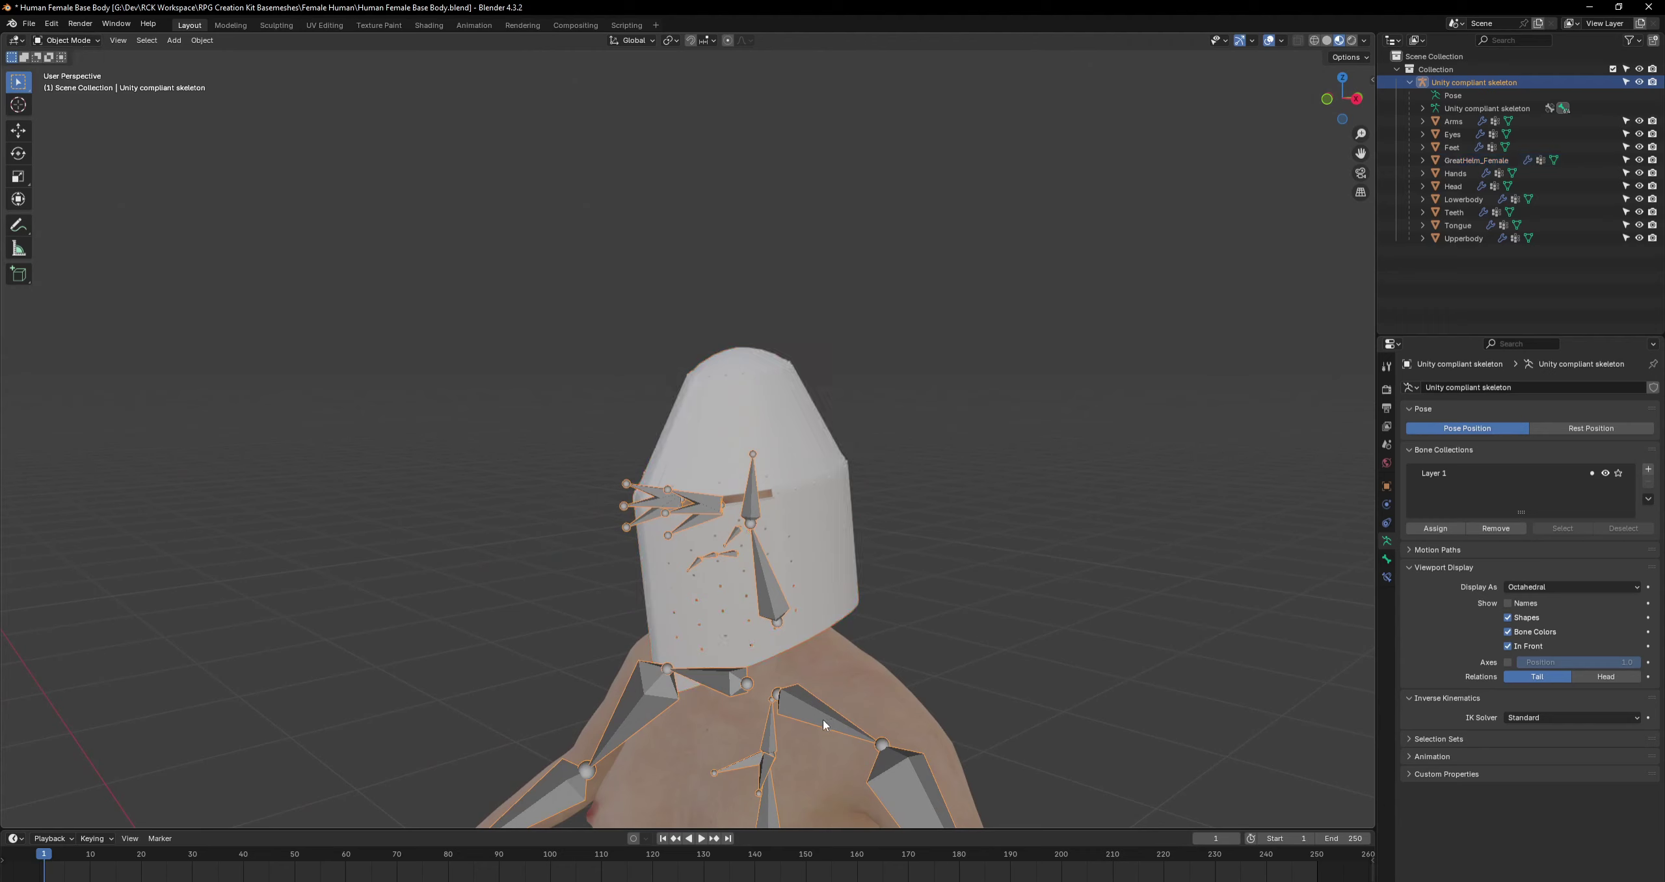
pyautogui.keyDown('shift'); pyautogui.click(810, 489); pyautogui.keyUp('shift')
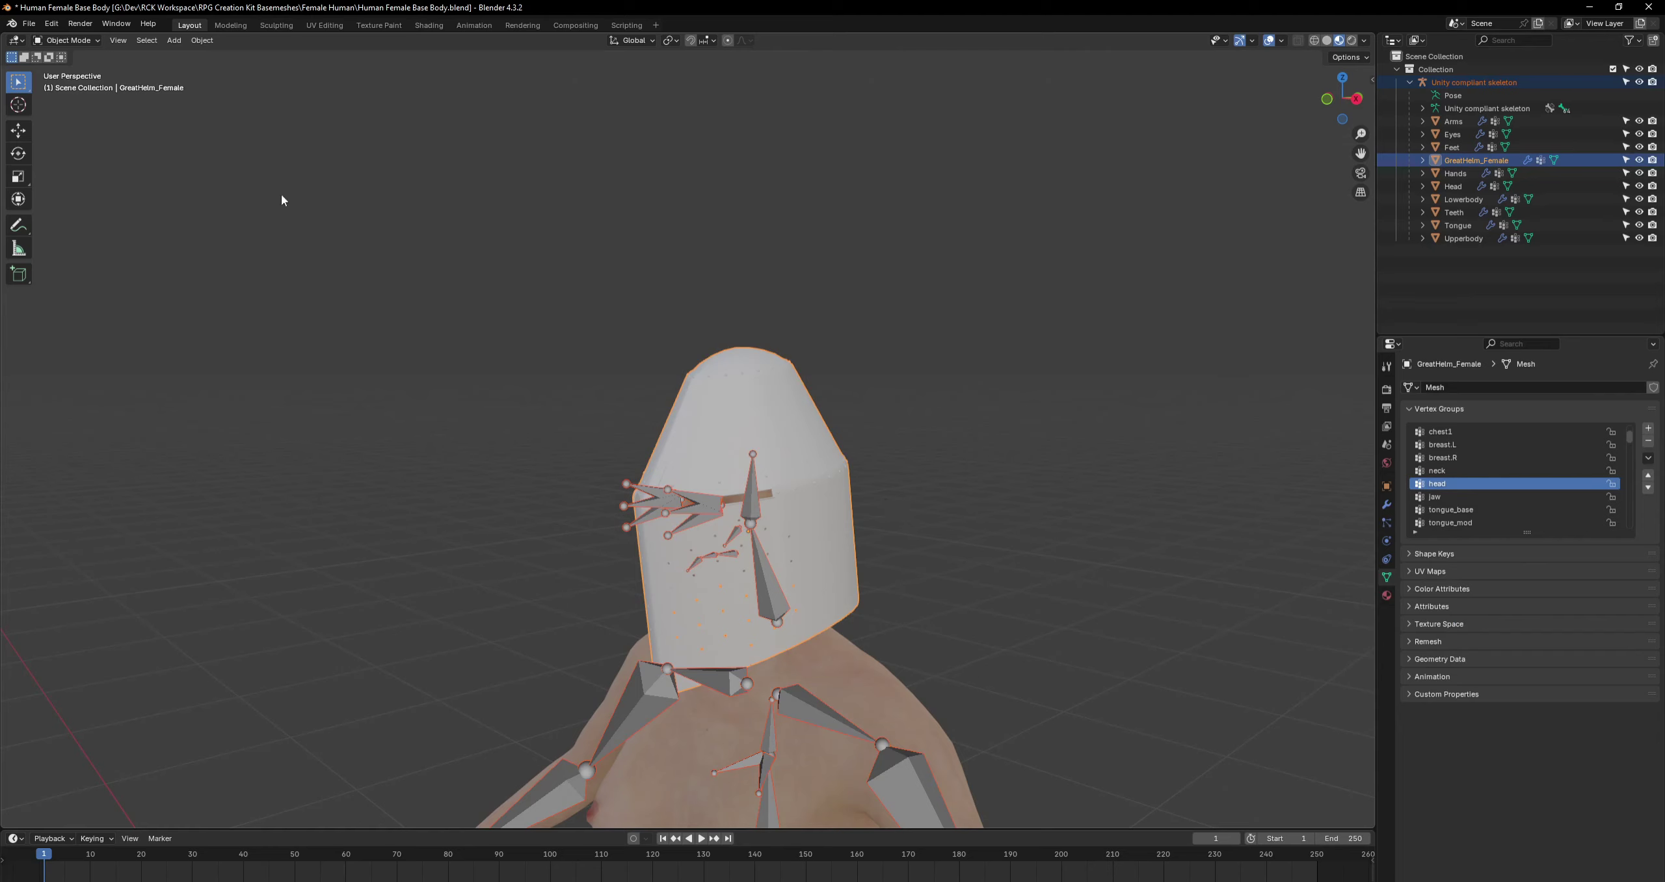
pyautogui.click(91, 42)
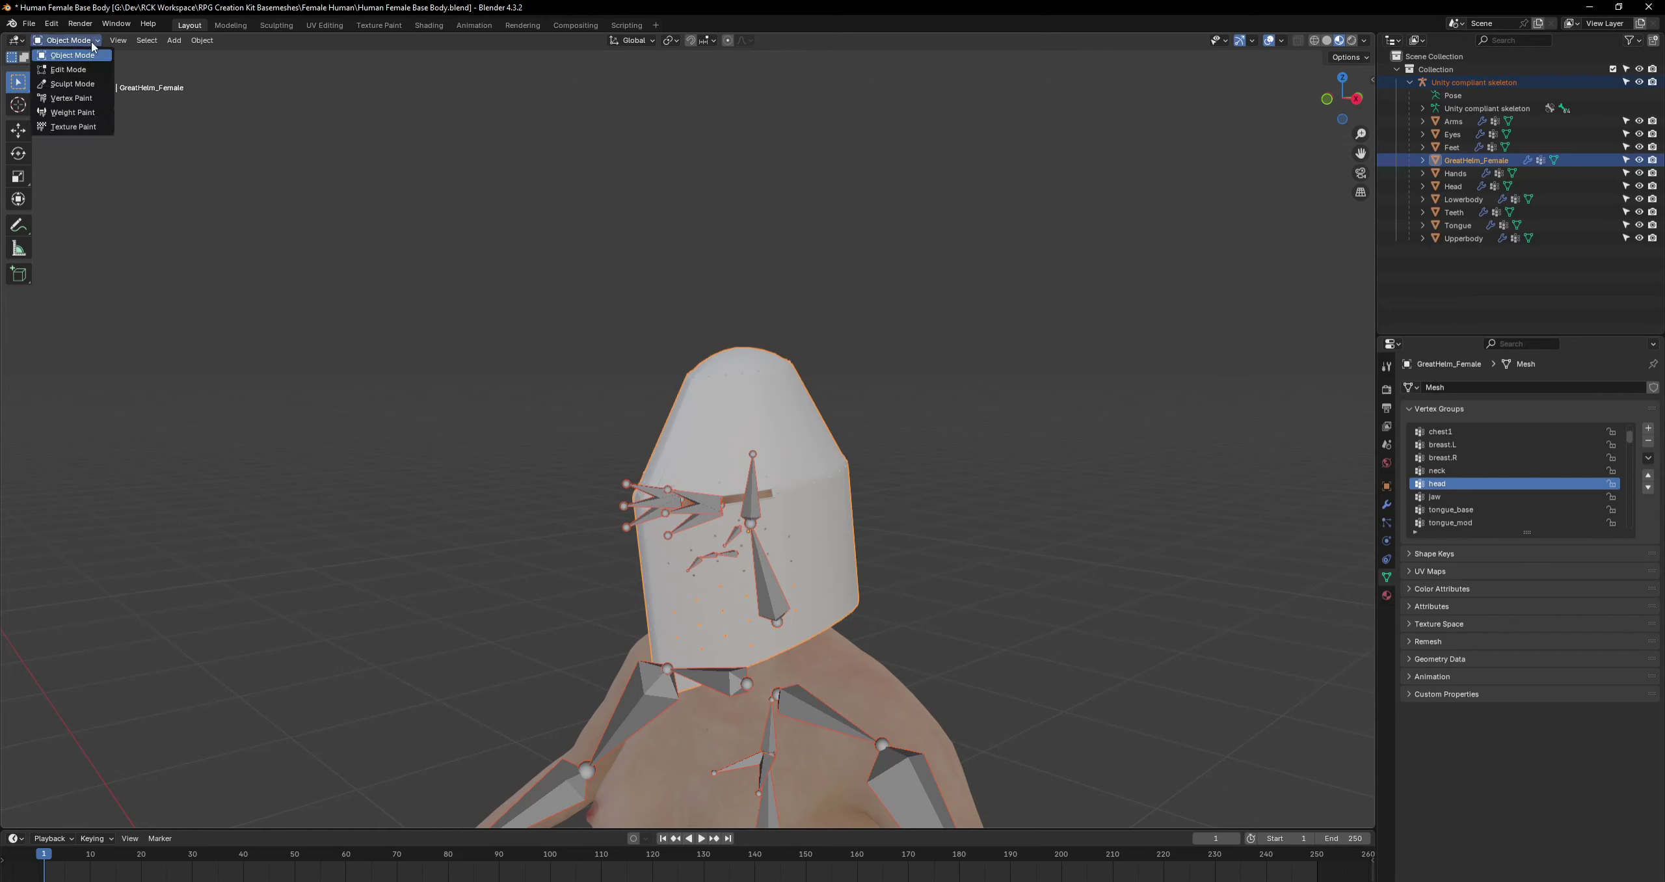
pyautogui.click(72, 112)
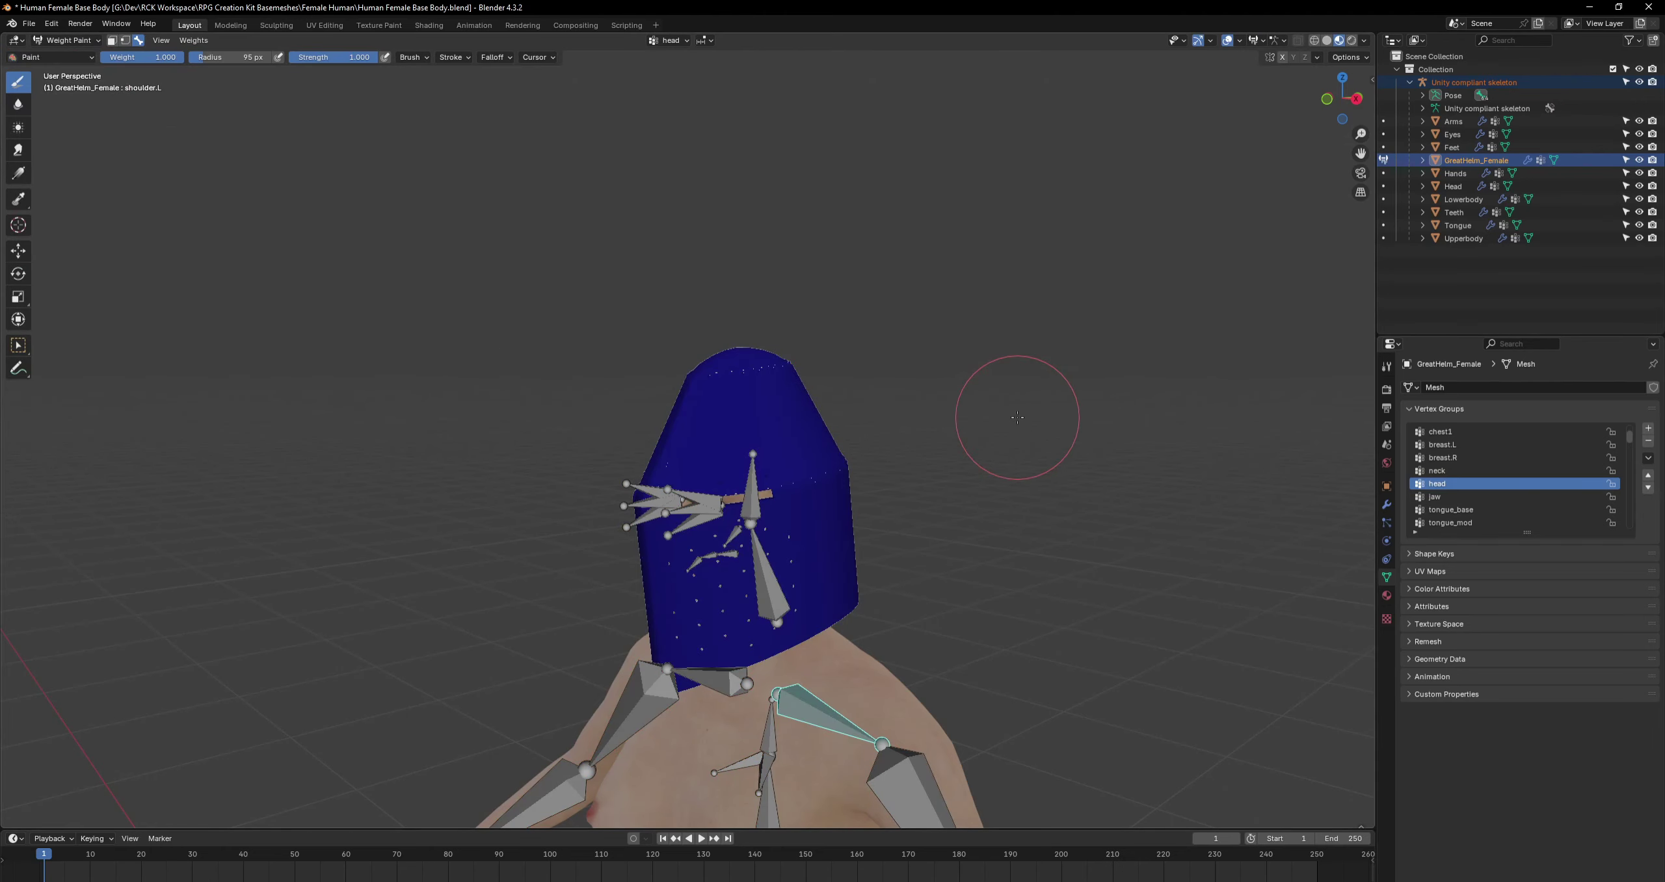
# Assign all of GreatHelm_Female's vertices to the head group with weight 1.000 in Edit Mode, and return to Weight Paint.
pyautogui.press('Tab')
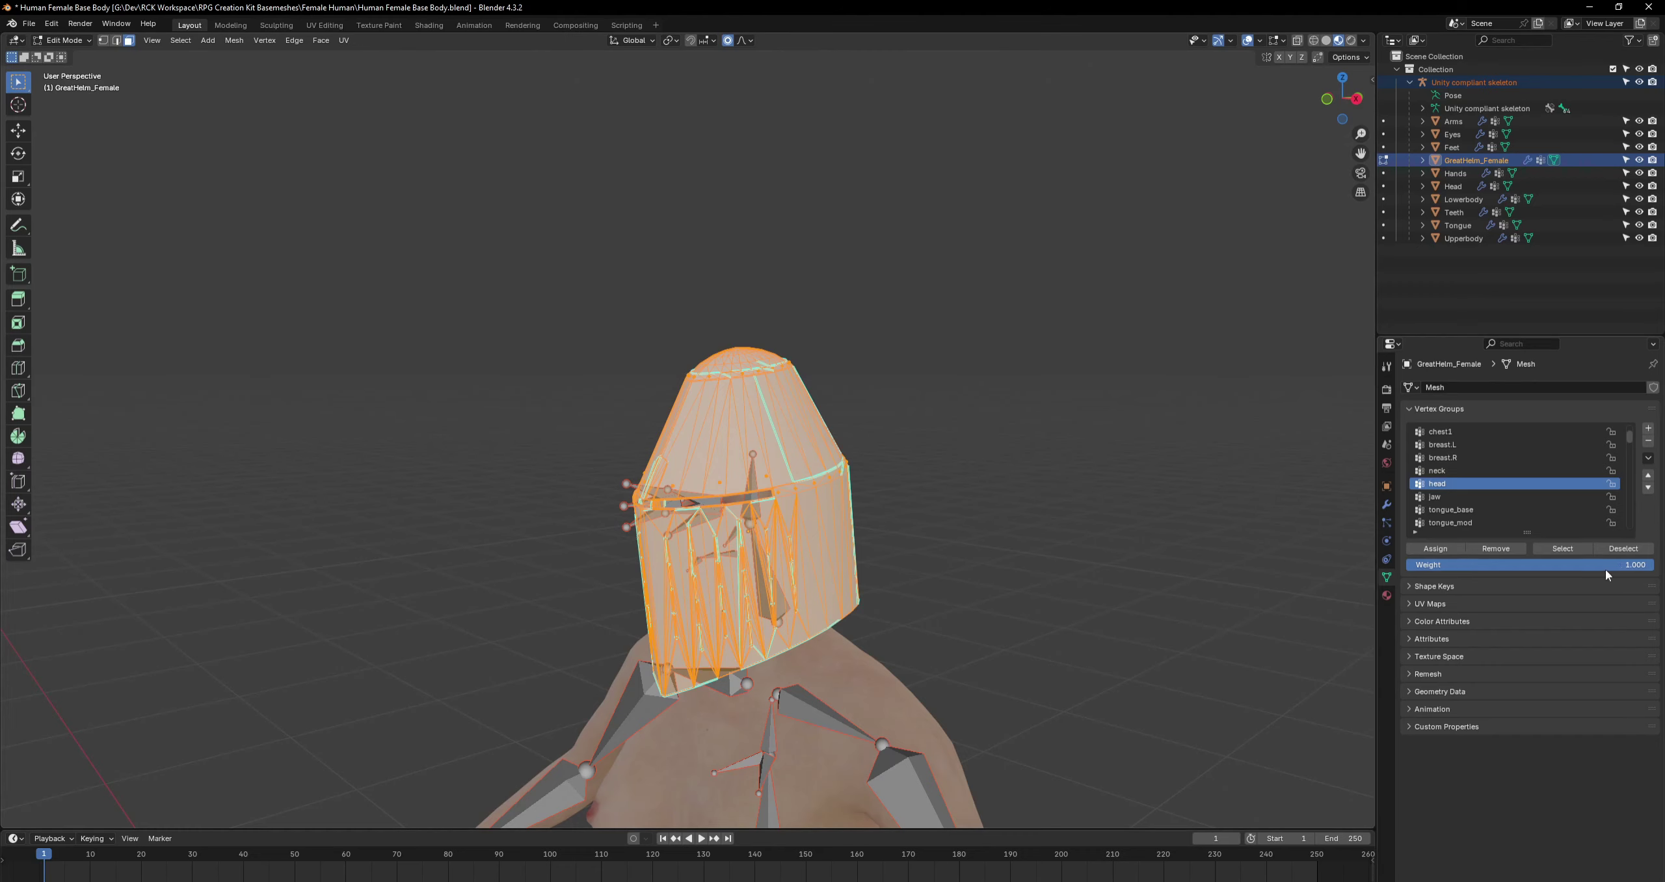
pyautogui.click(1431, 550)
pyautogui.press('Tab')
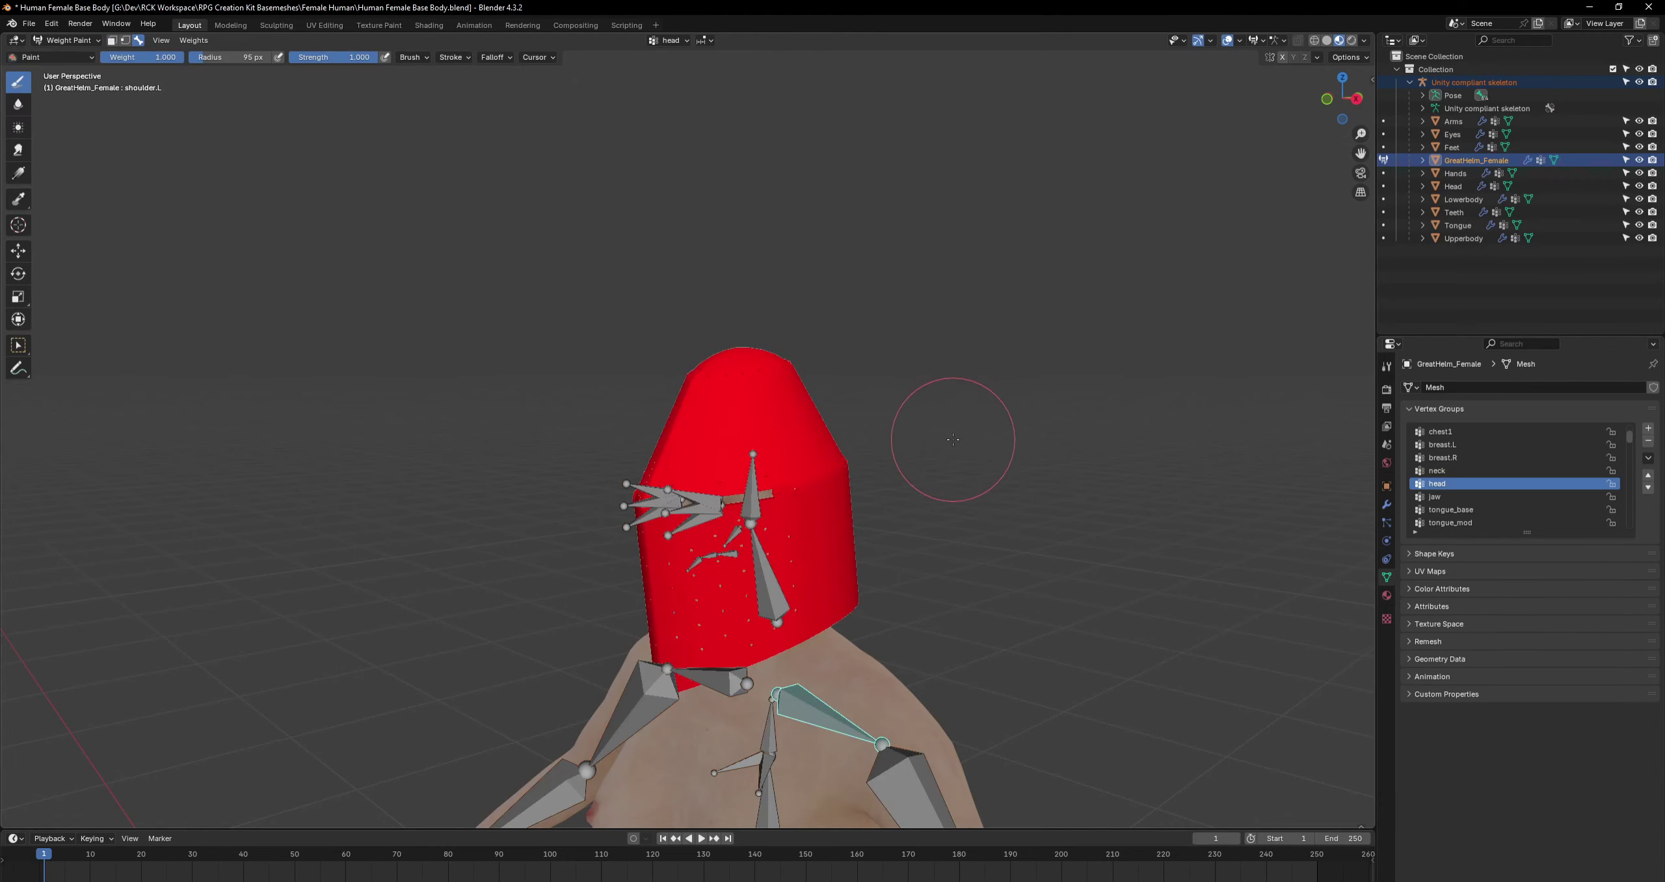
pyautogui.moveTo(973, 432)
pyautogui.mouseDown(button='middle')
pyautogui.moveTo(1106, 438)
pyautogui.moveTo(985, 446)
pyautogui.mouseUp(button='middle')
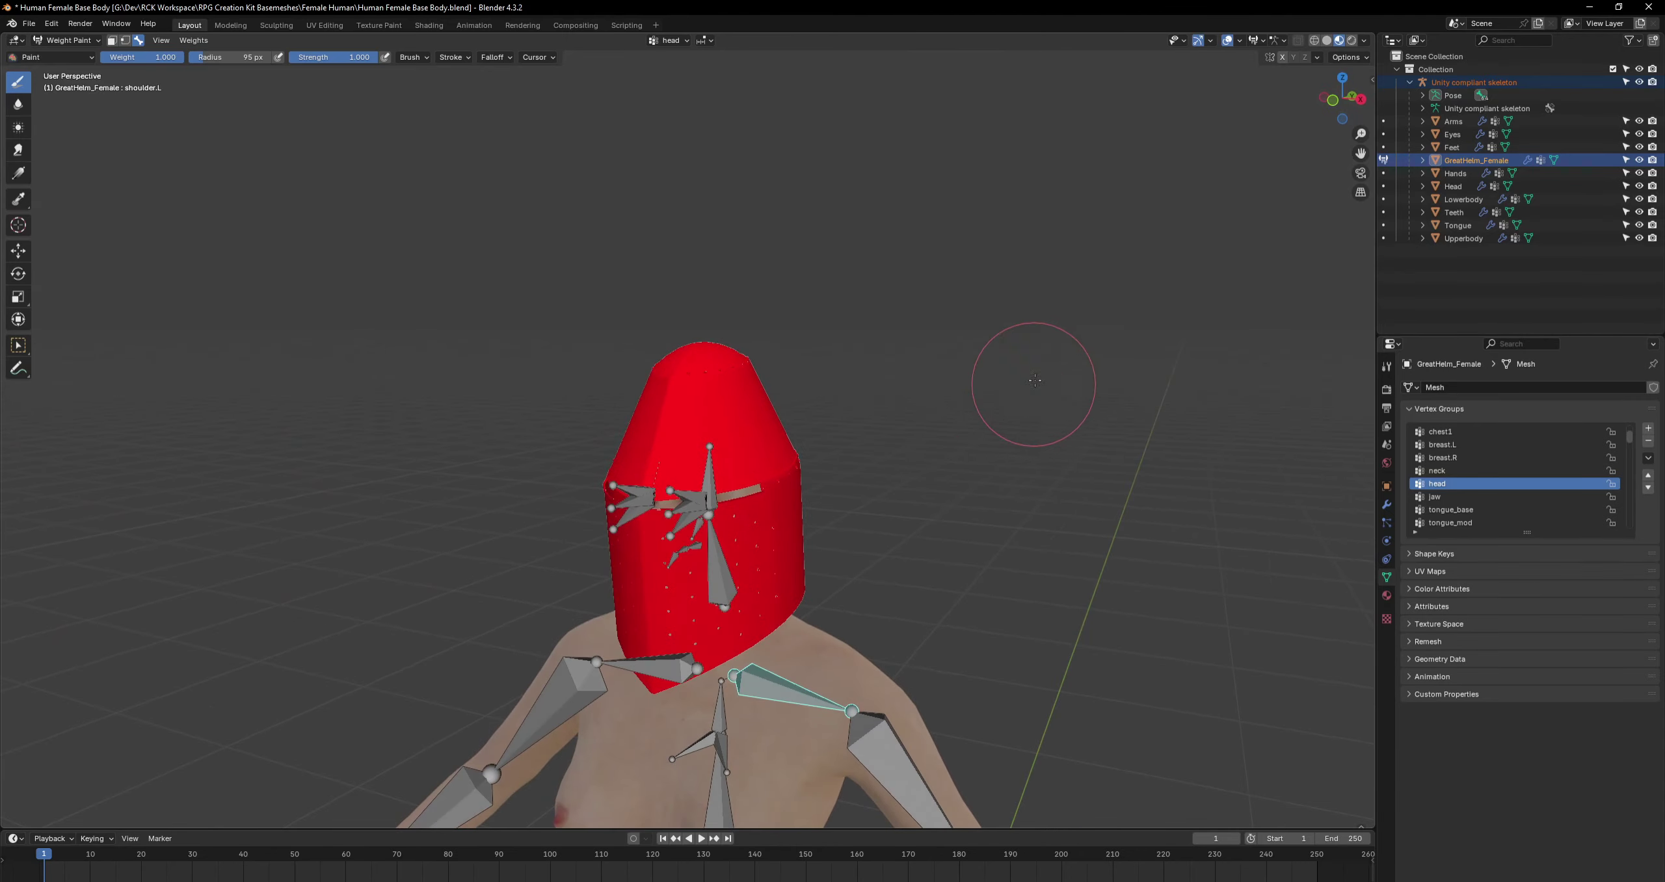
# Return to Object Mode and select only the Unity compliant skeleton.
pyautogui.click(62, 41)
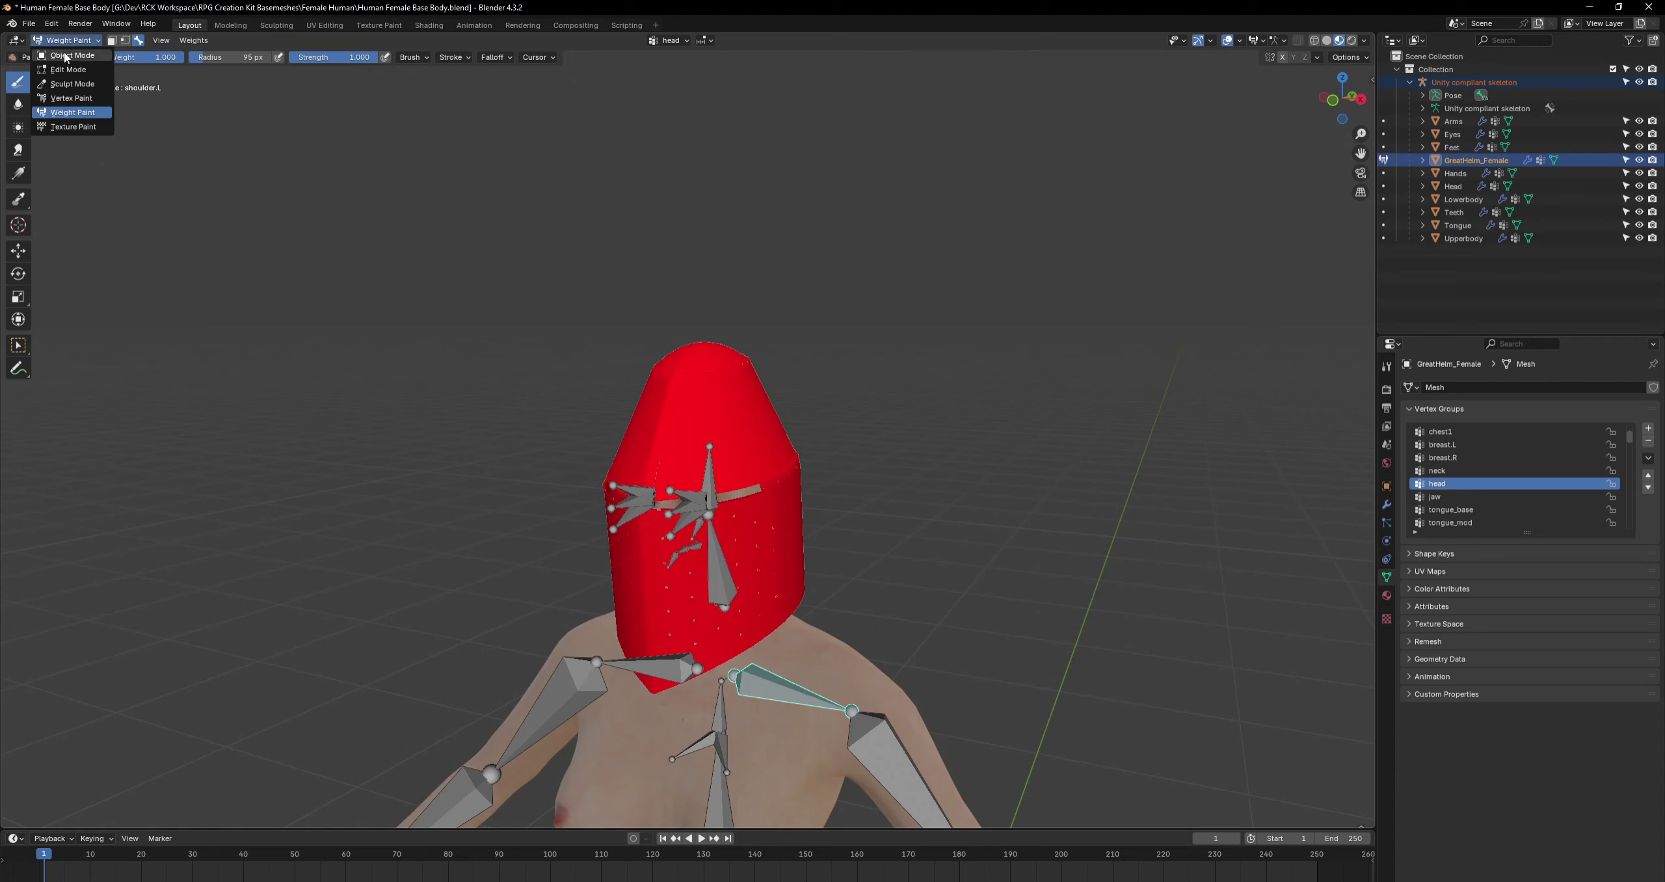
pyautogui.click(66, 59)
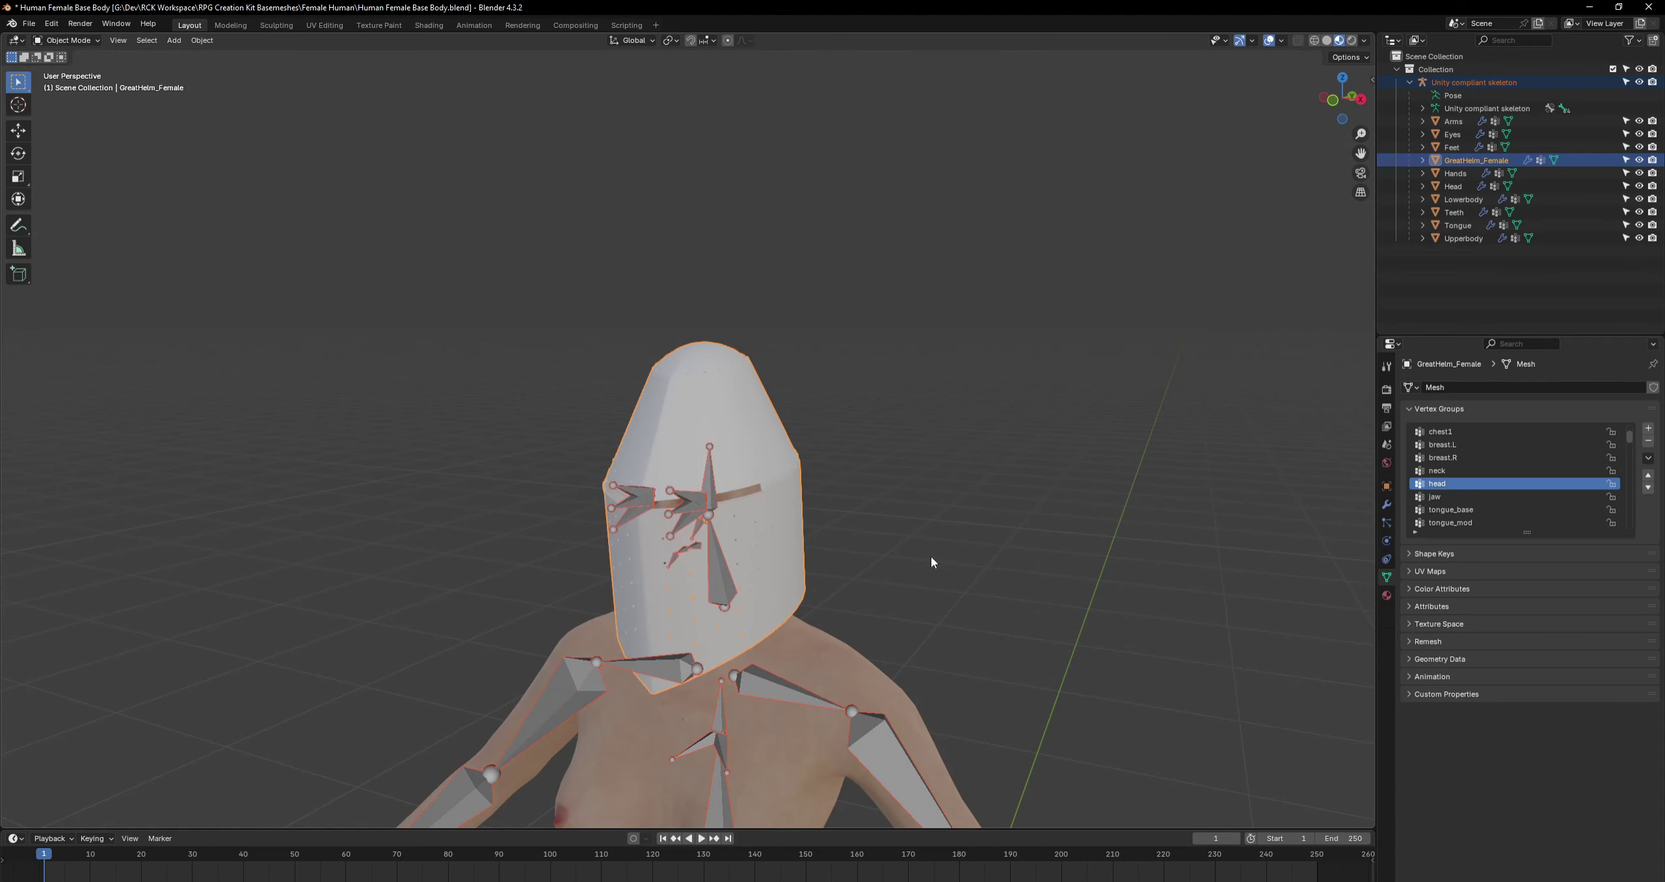
pyautogui.click(778, 684)
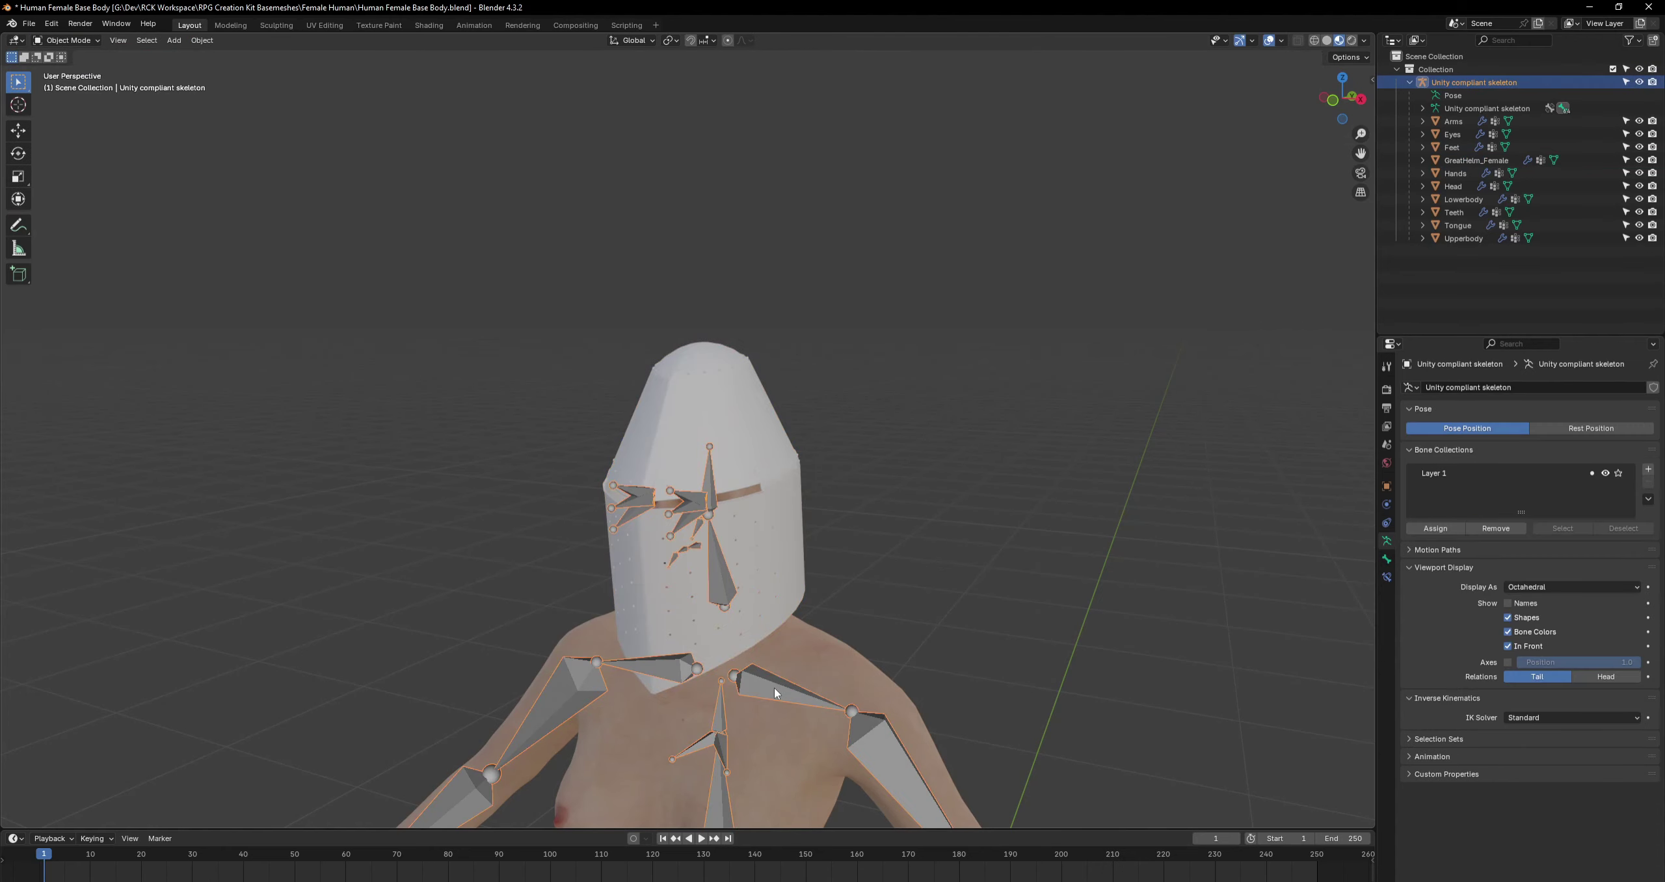
# Test the helm's rigging in Pose Mode by rotating the head bone about the global Y axis, and return to Object Mode.
pyautogui.click(66, 40)
pyautogui.click(66, 87)
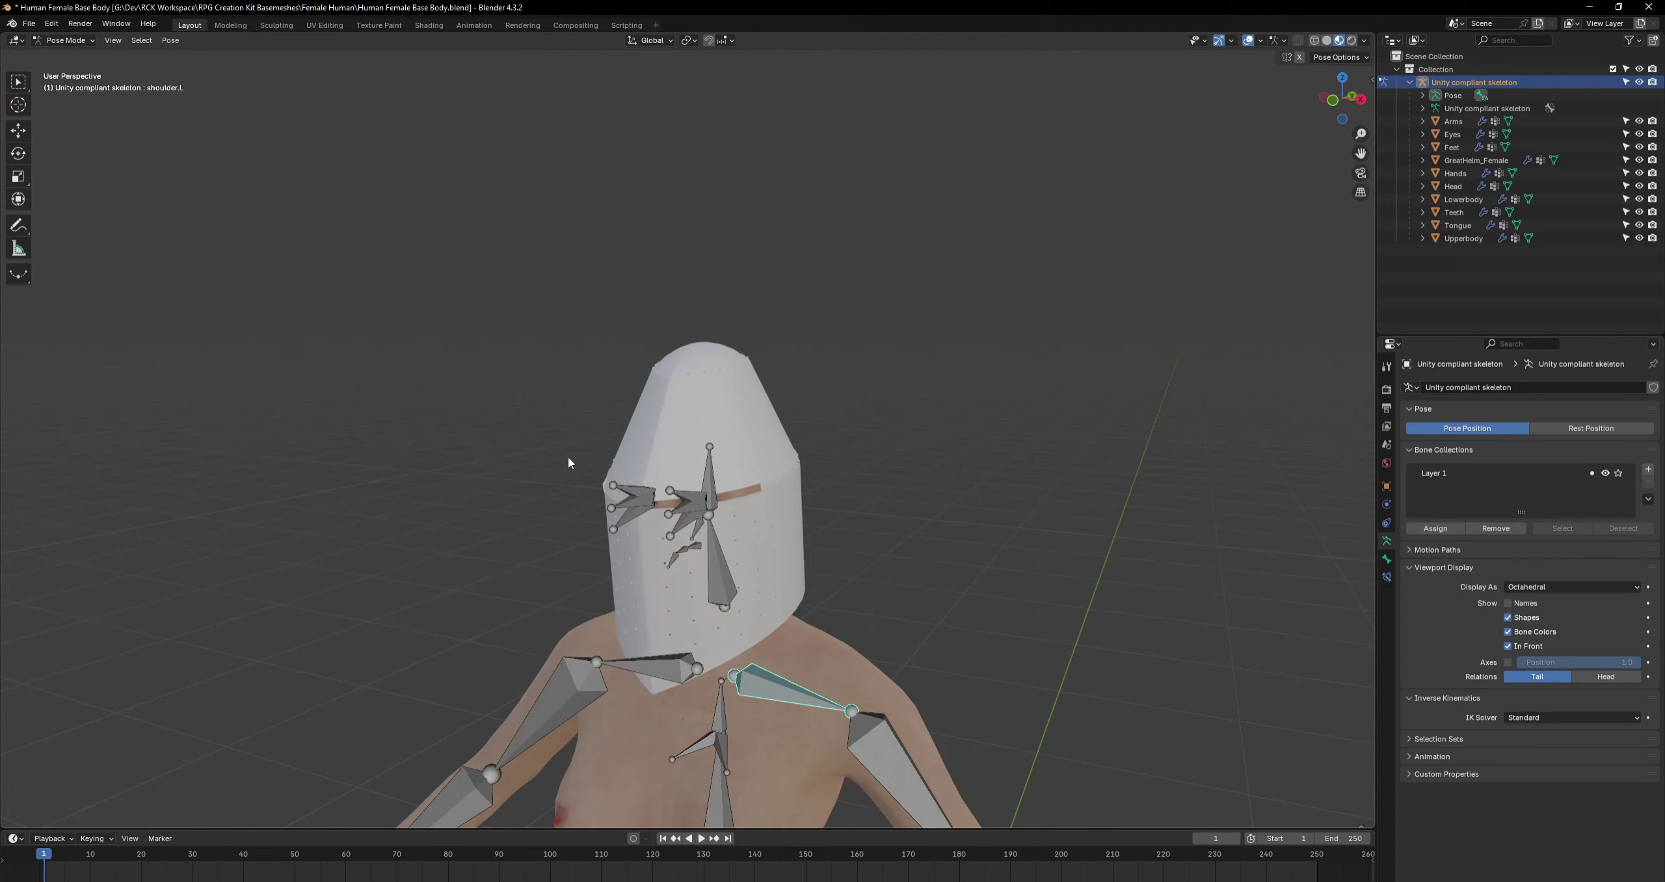
pyautogui.click(708, 477)
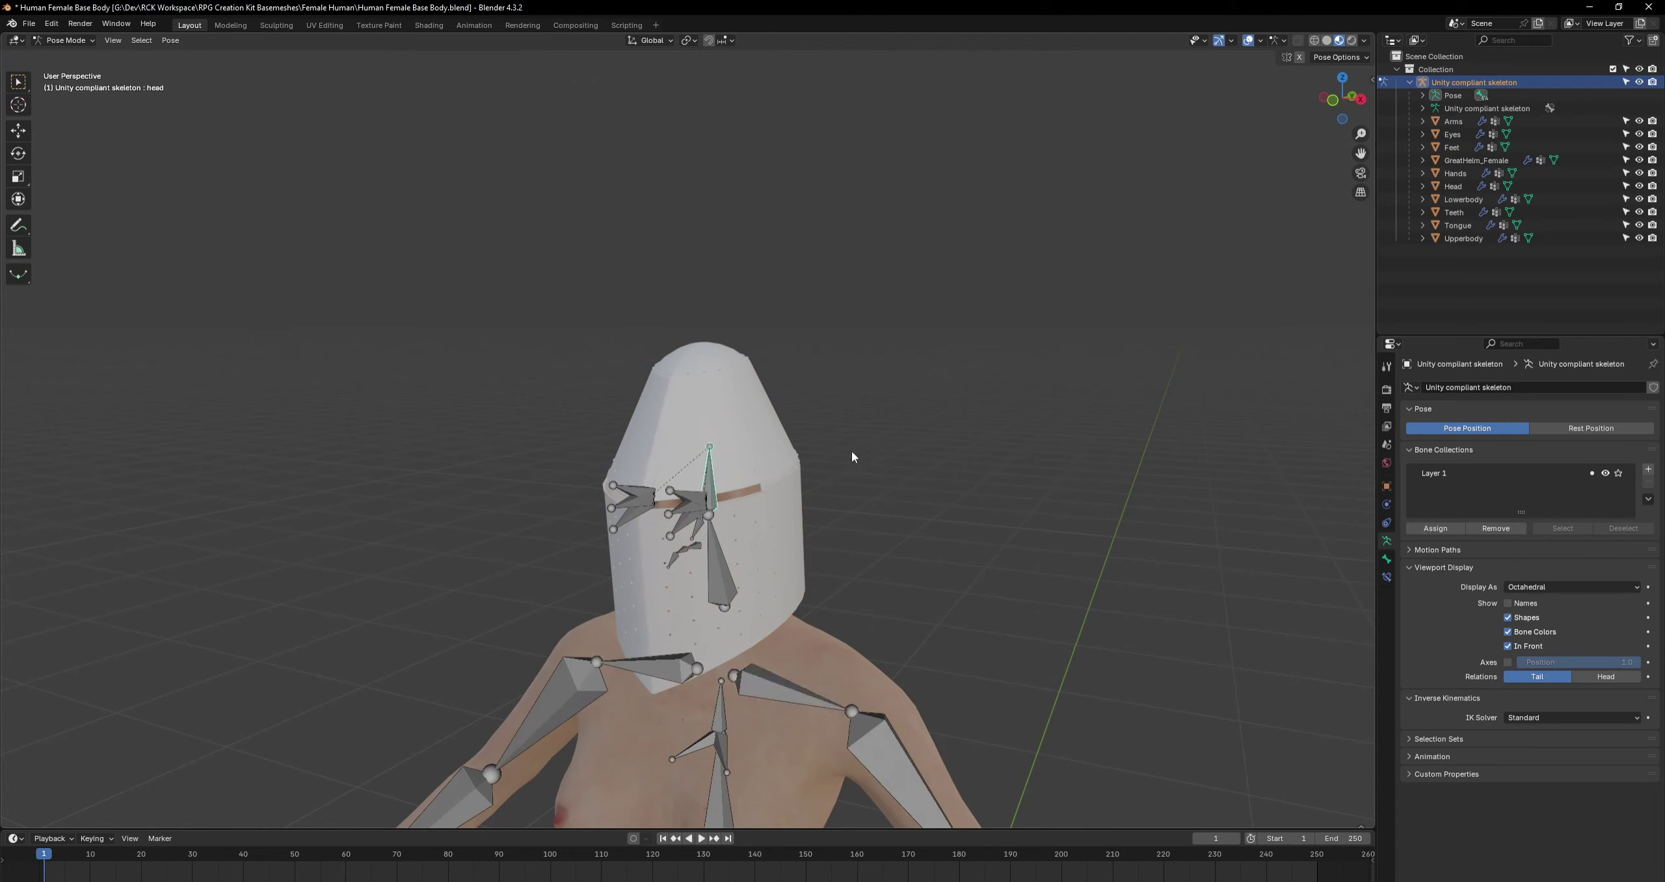
pyautogui.press('r')
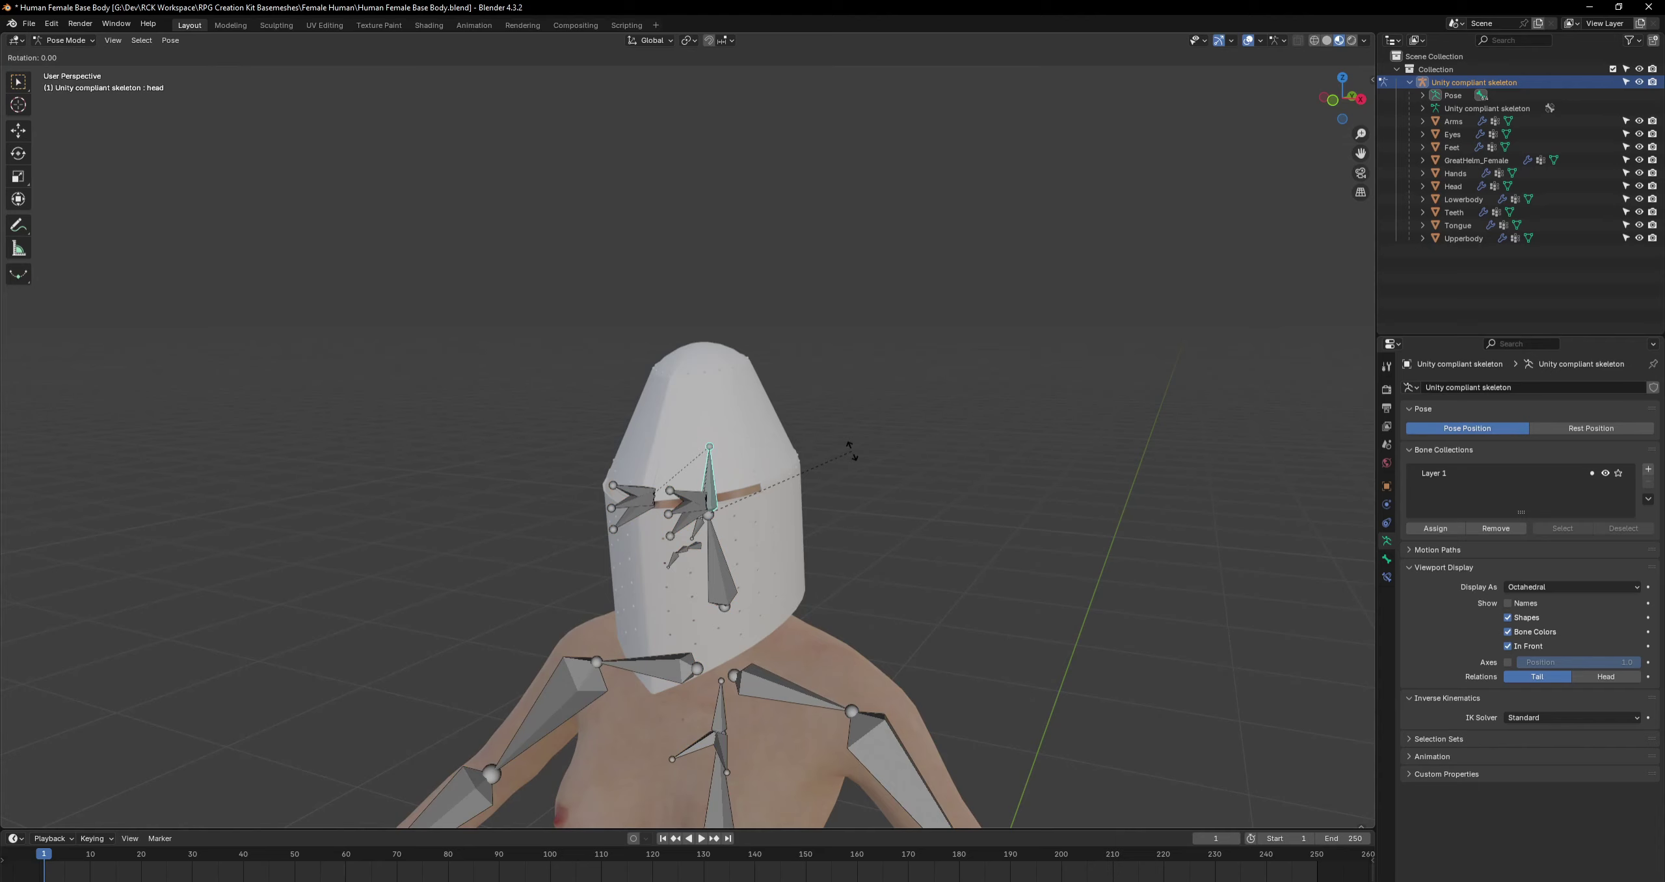
pyautogui.press('y')
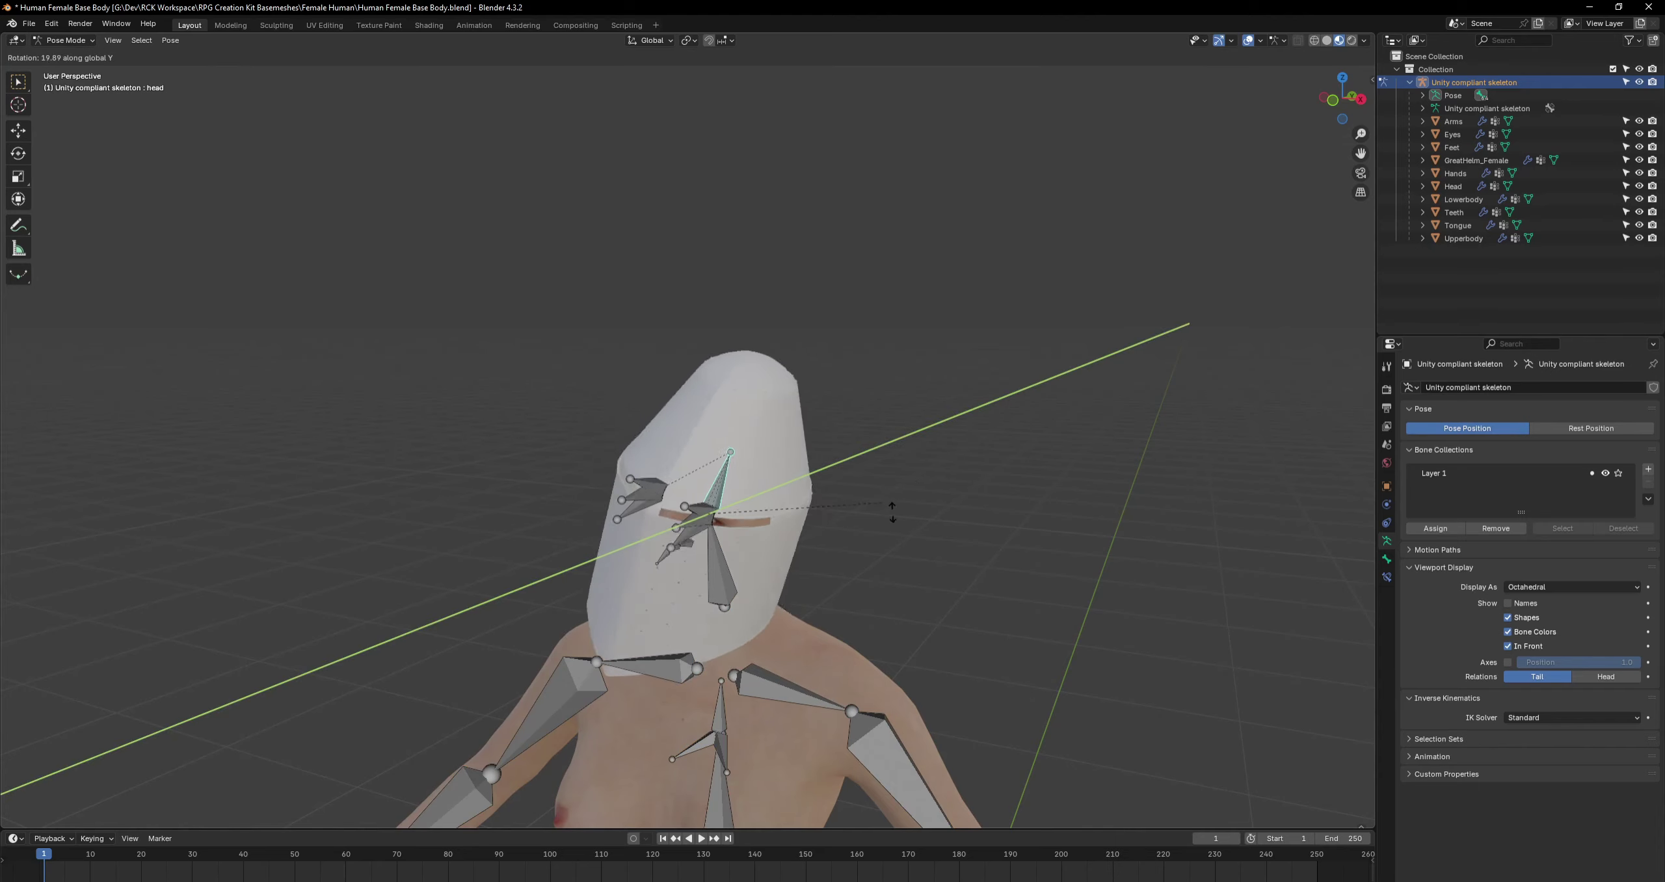
pyautogui.click(860, 460)
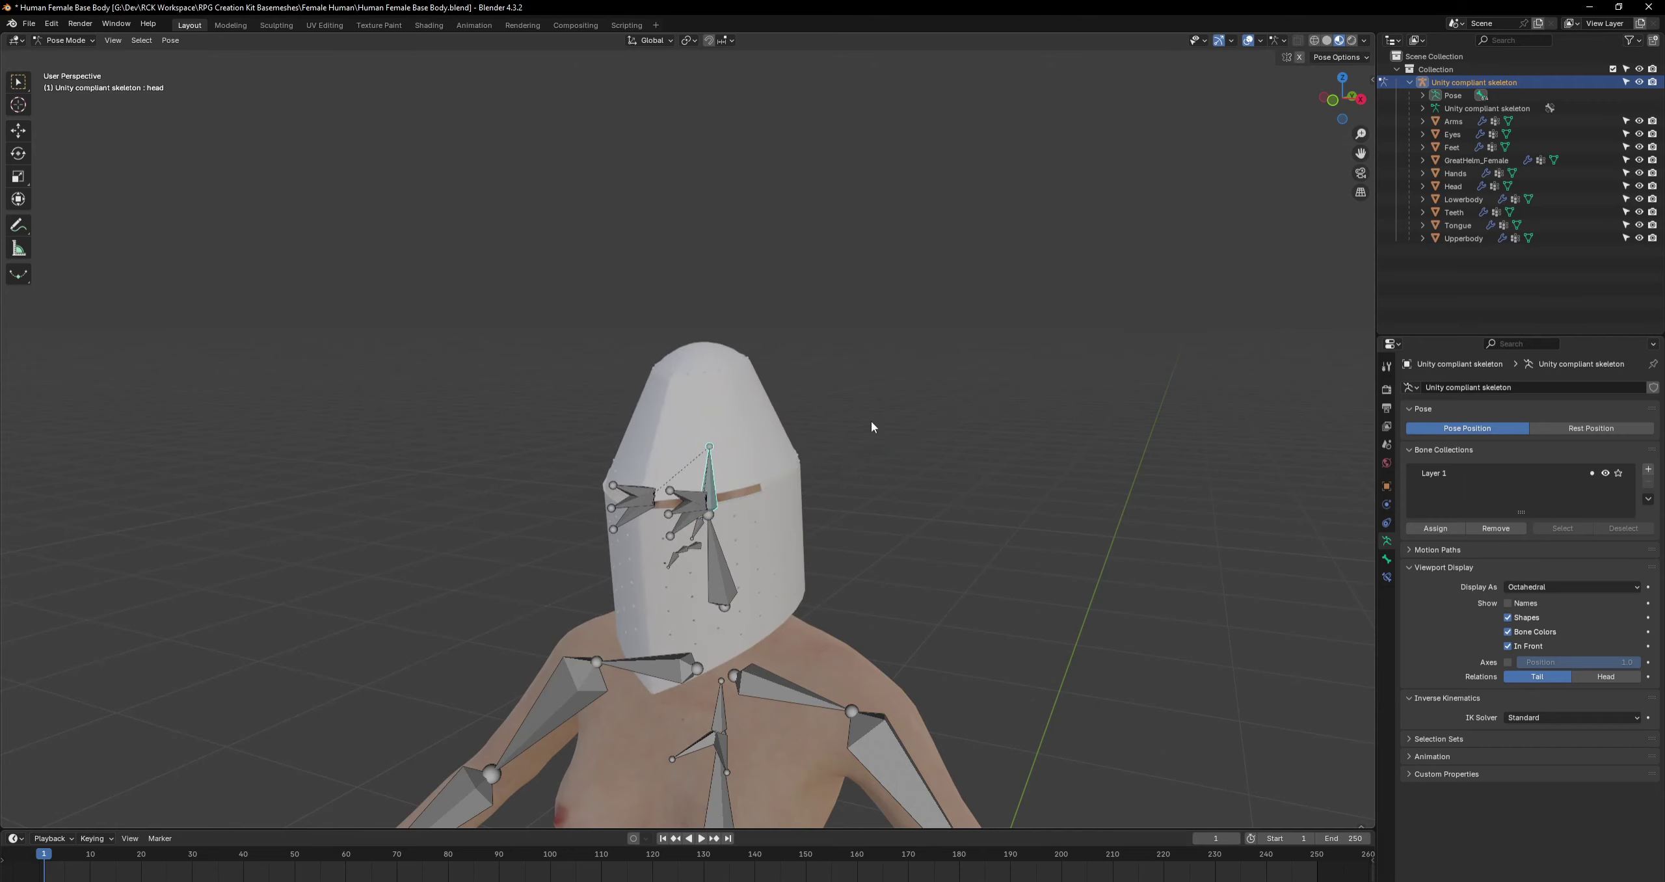
pyautogui.click(78, 41)
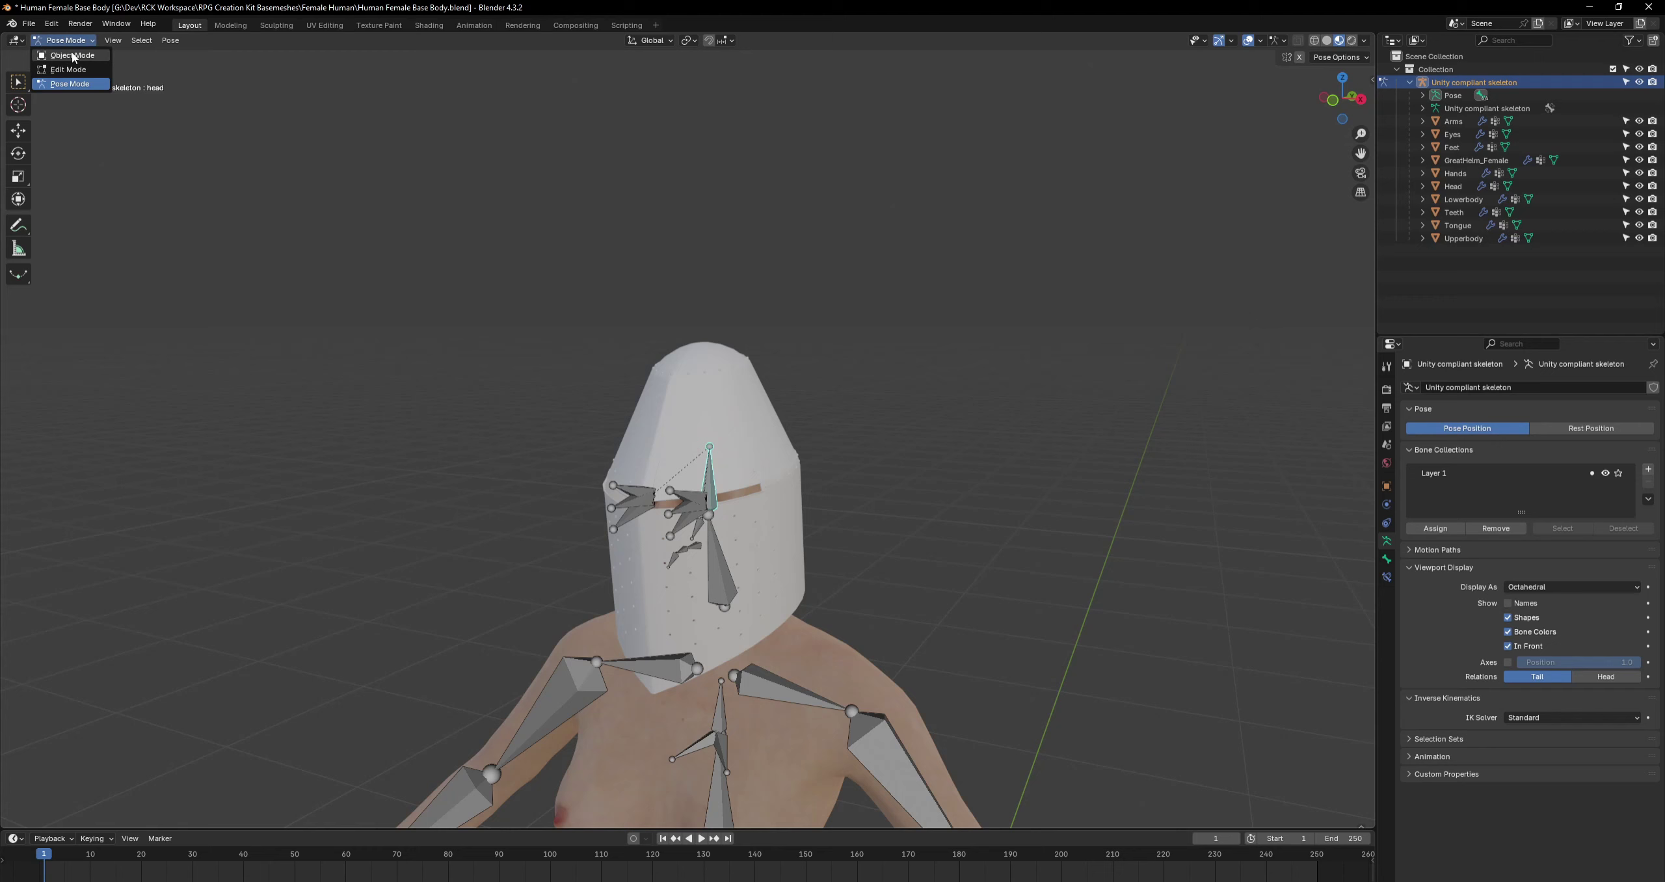
pyautogui.click(73, 57)
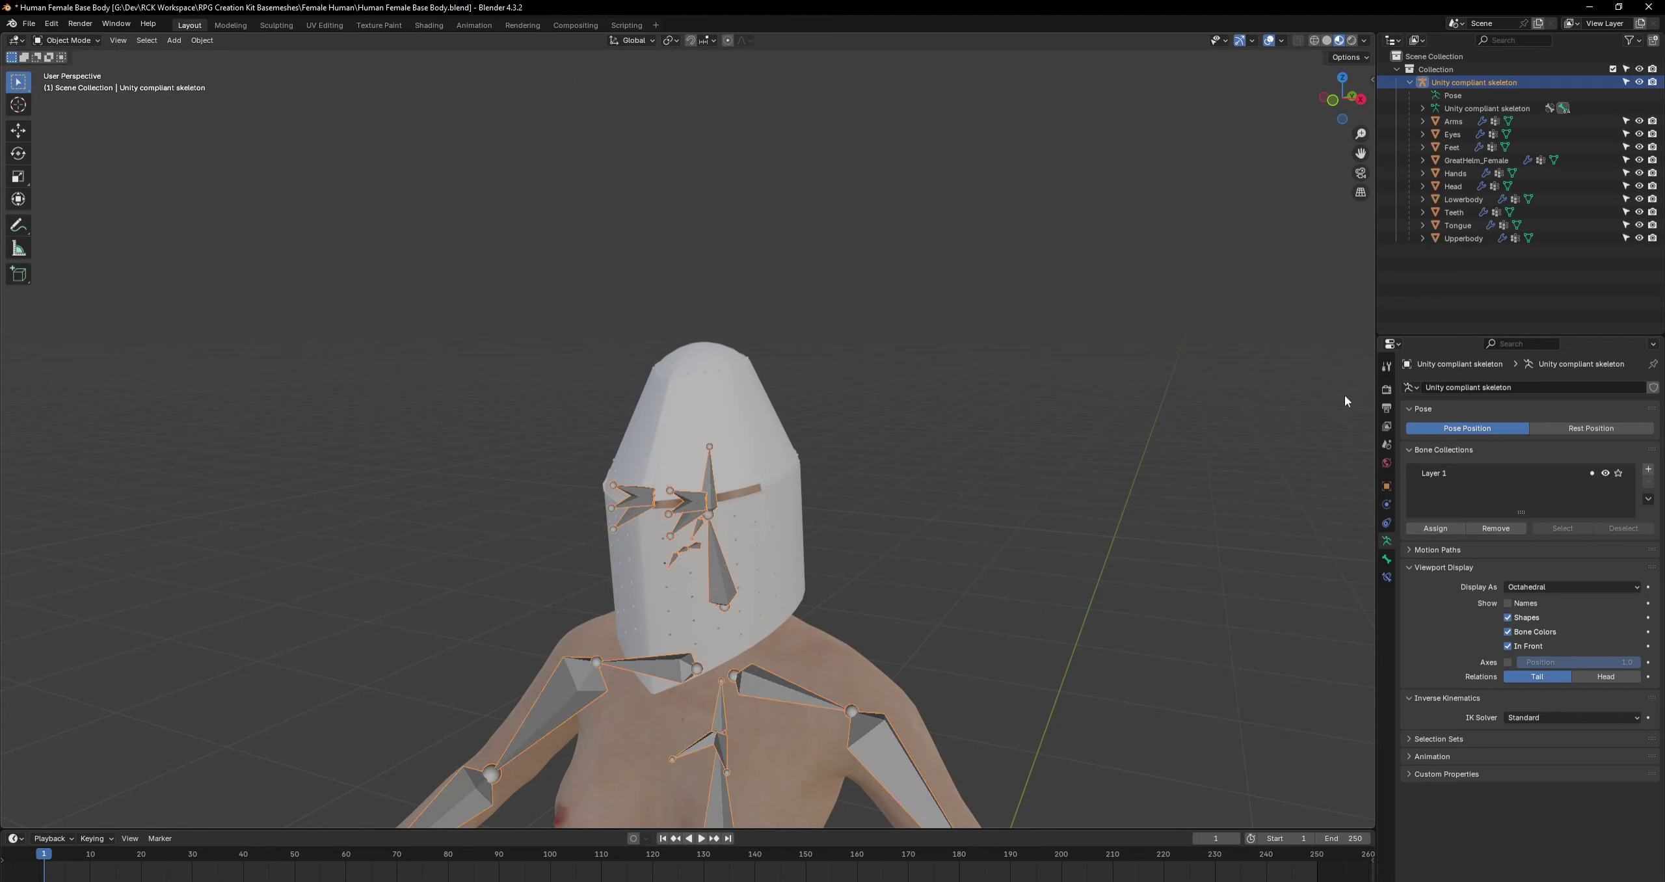
# Review GreatHelm_Female's Armature modifier and select the helm together with the Unity compliant skeleton.
pyautogui.click(1470, 161)
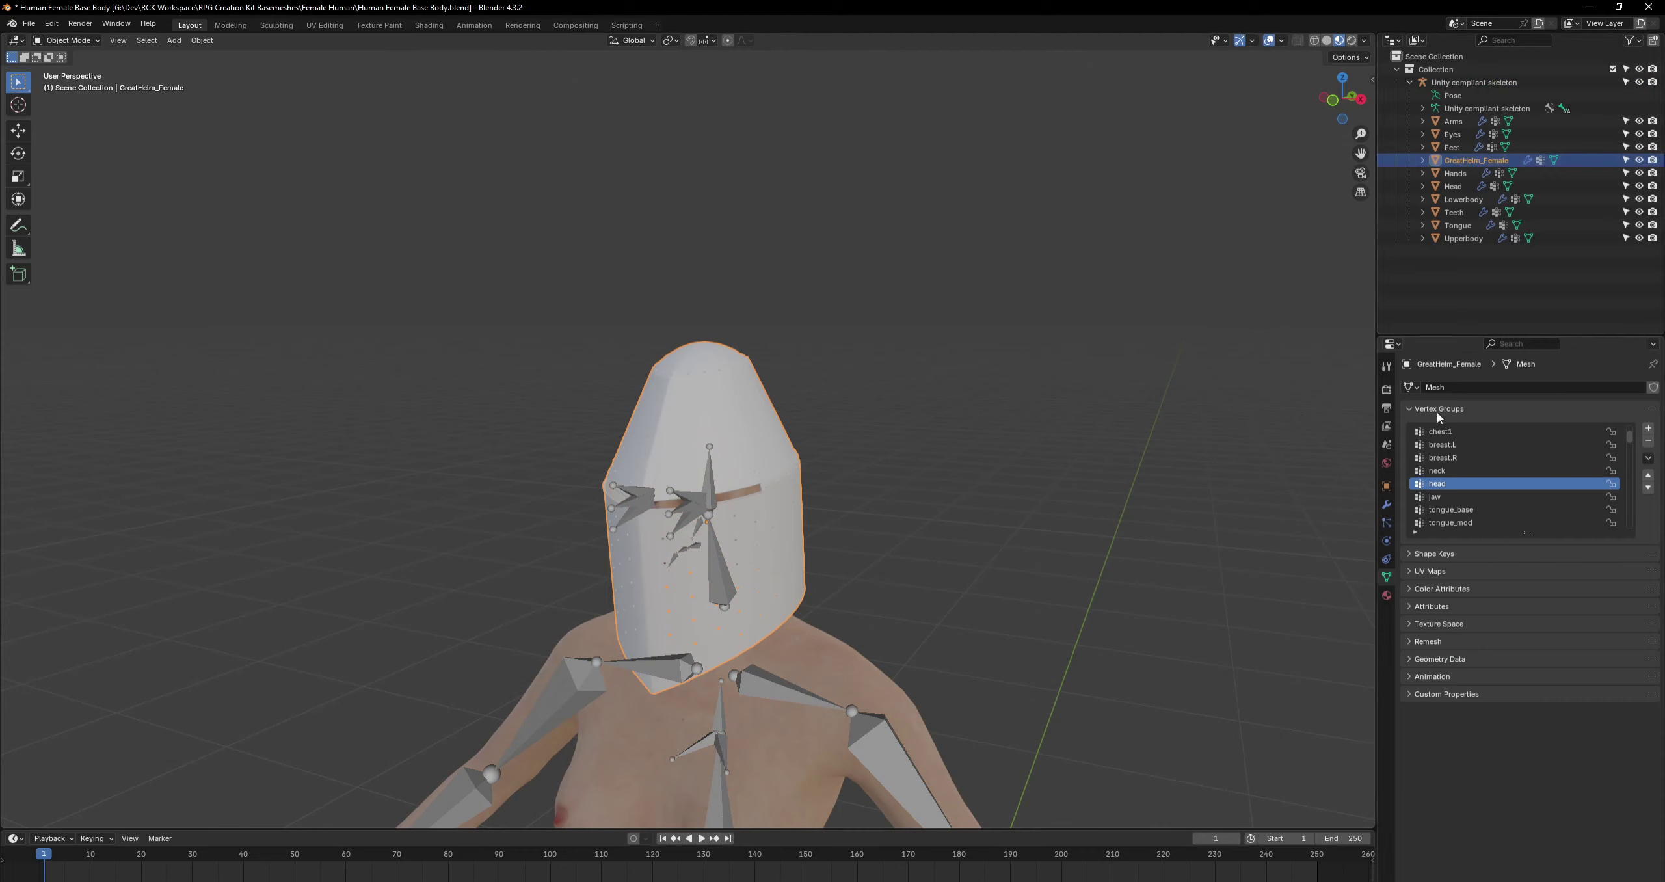
pyautogui.click(1386, 506)
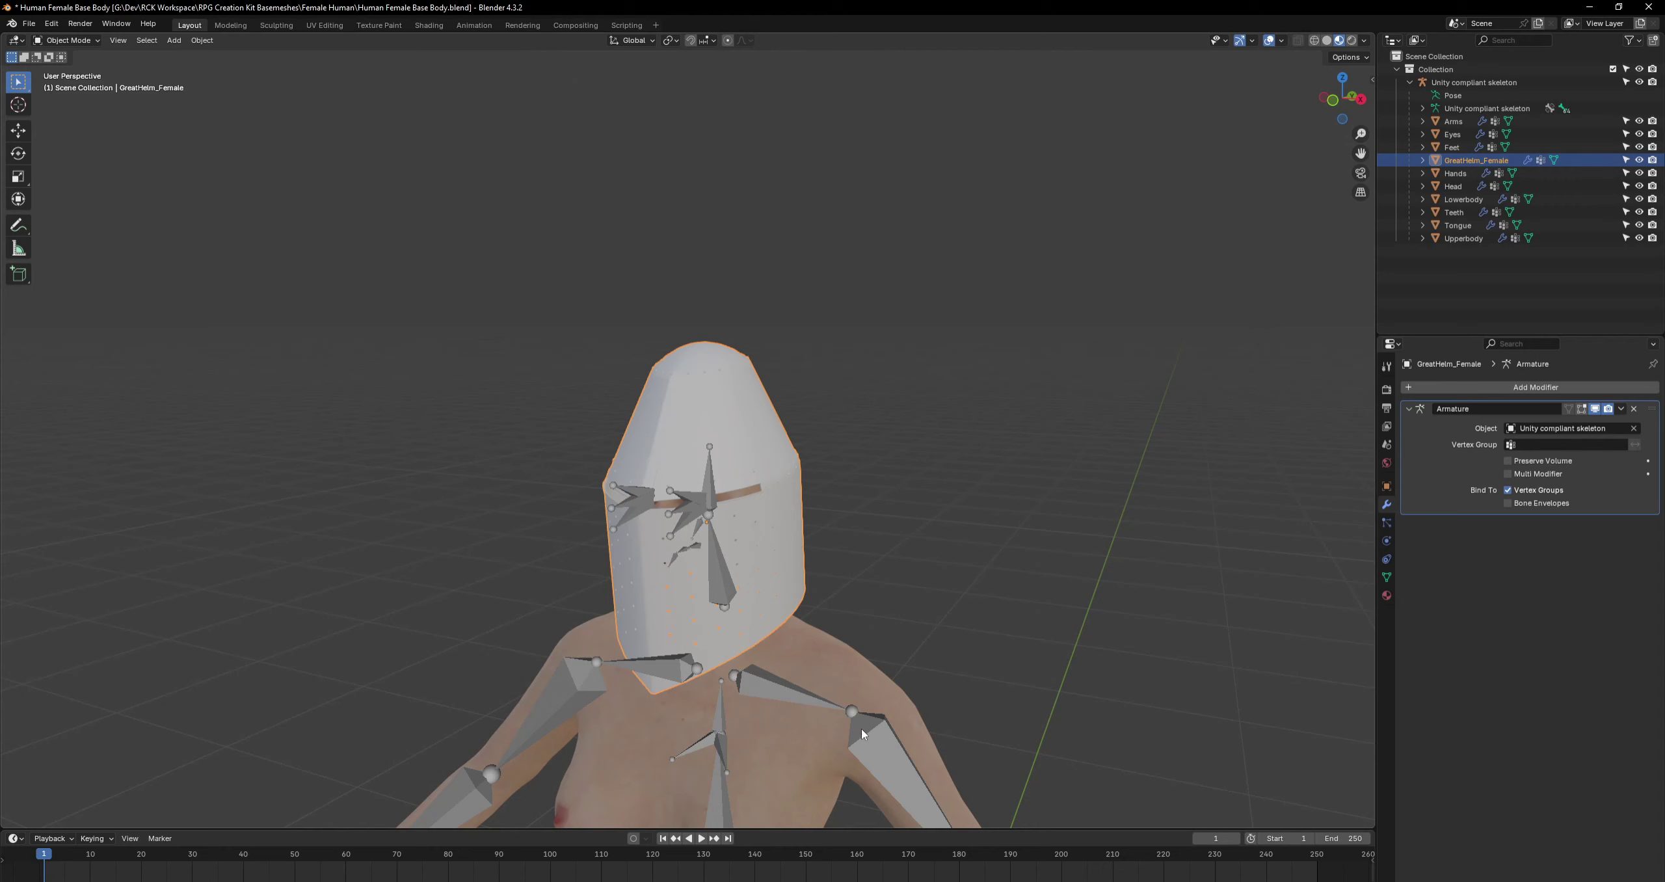
pyautogui.keyDown('shift'); pyautogui.click(871, 743); pyautogui.keyUp('shift')
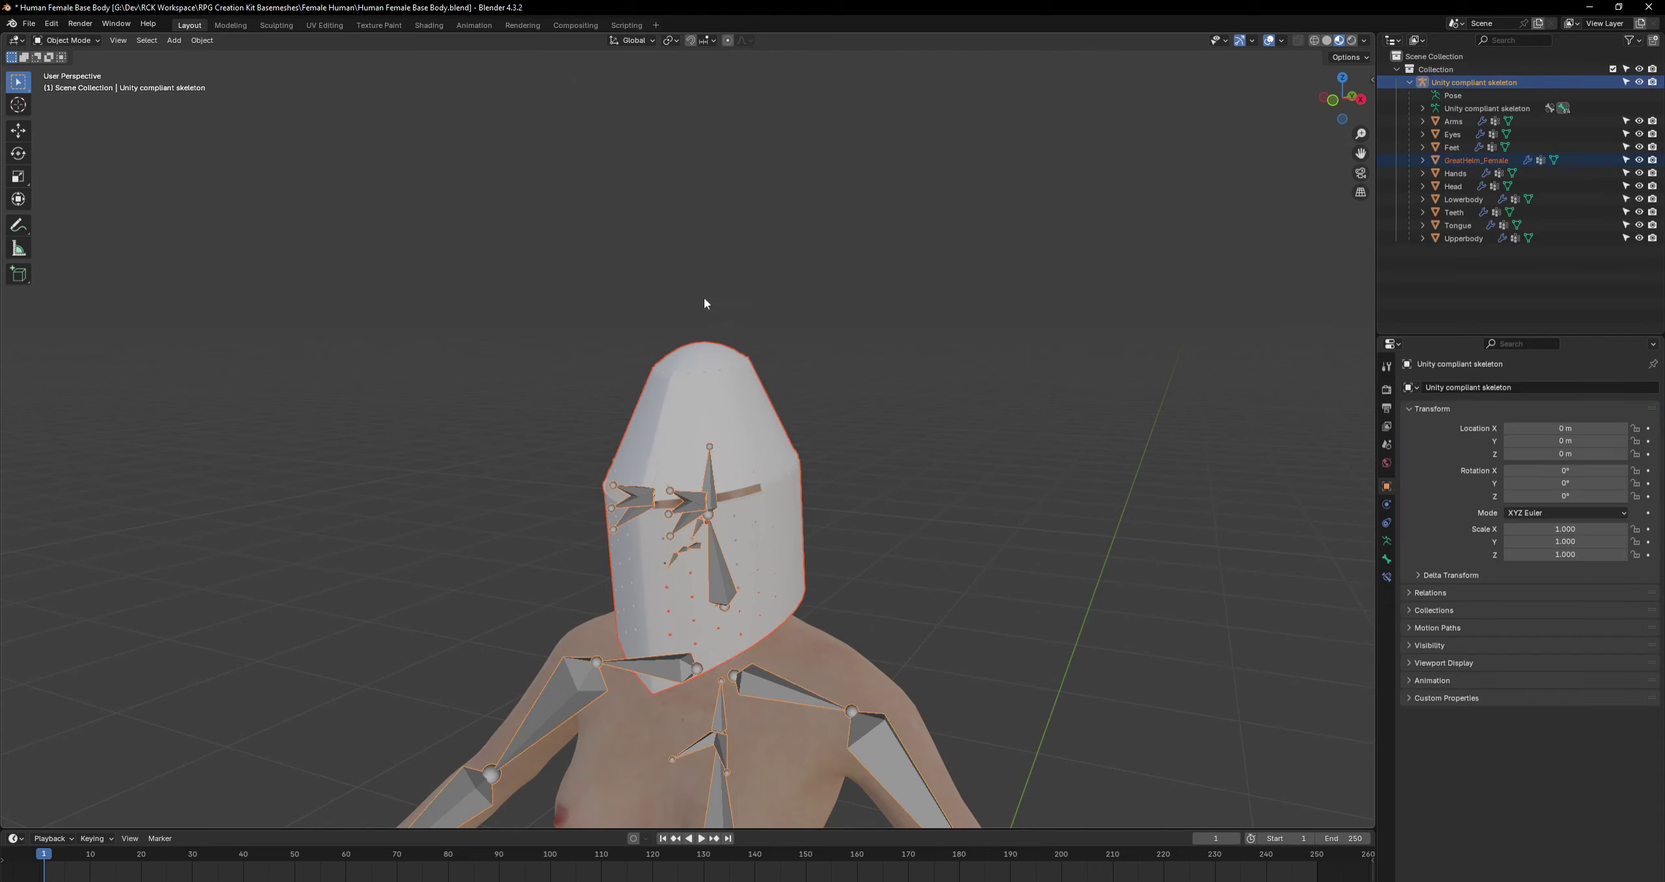
# Set up an FBX export in the Female Human folder with object types restricted to Armature and Mesh.
pyautogui.click(29, 23)
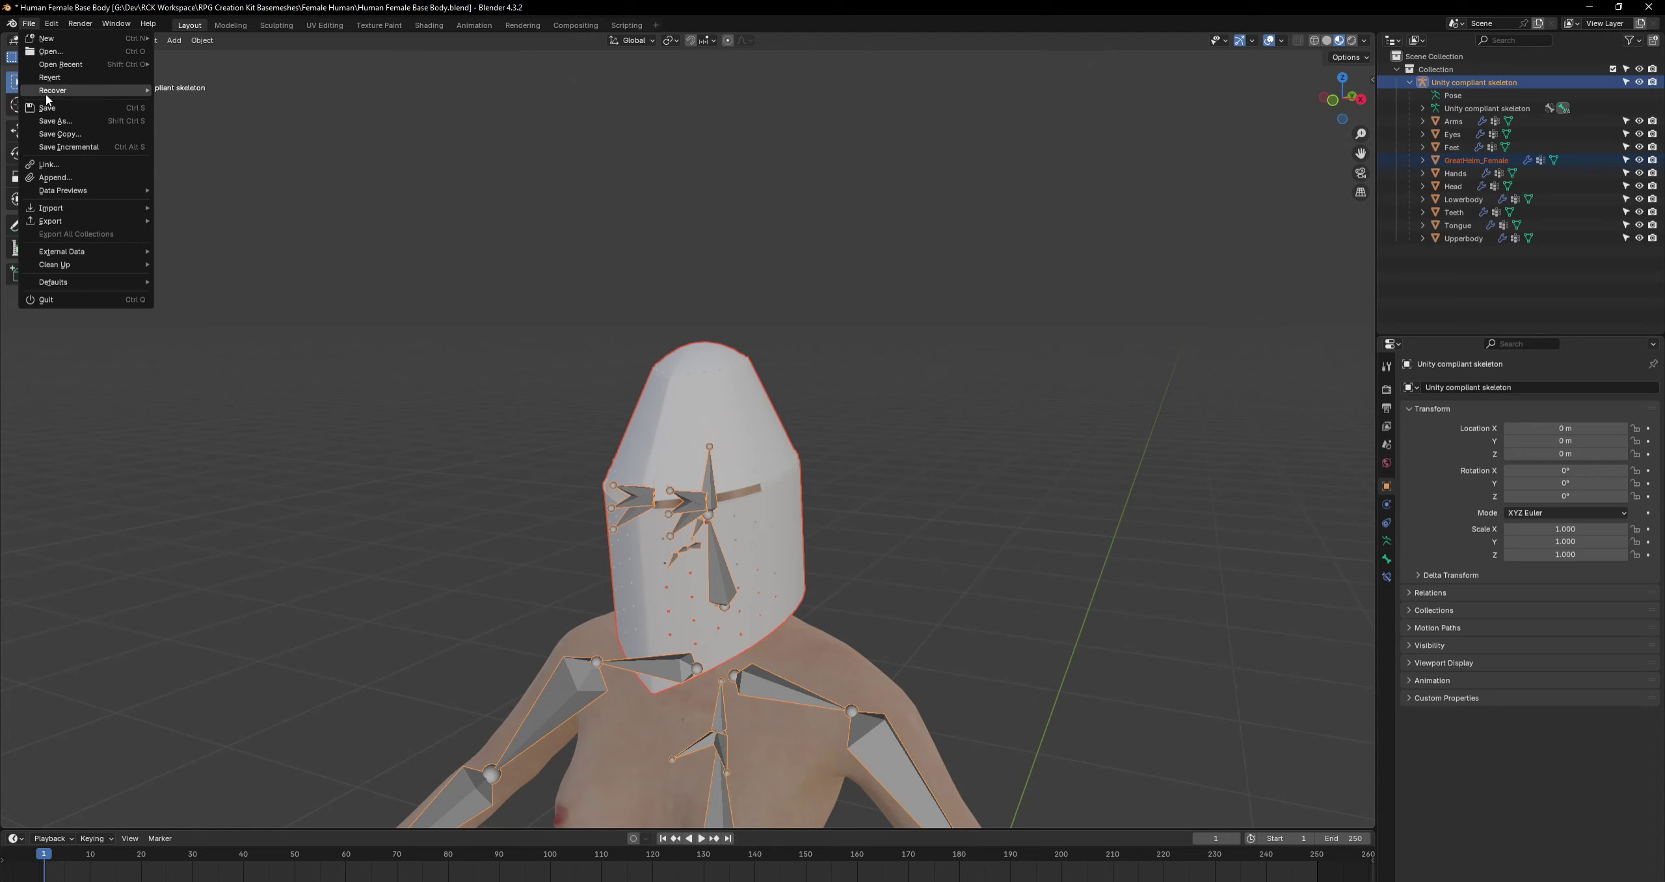
pyautogui.moveTo(68, 222)
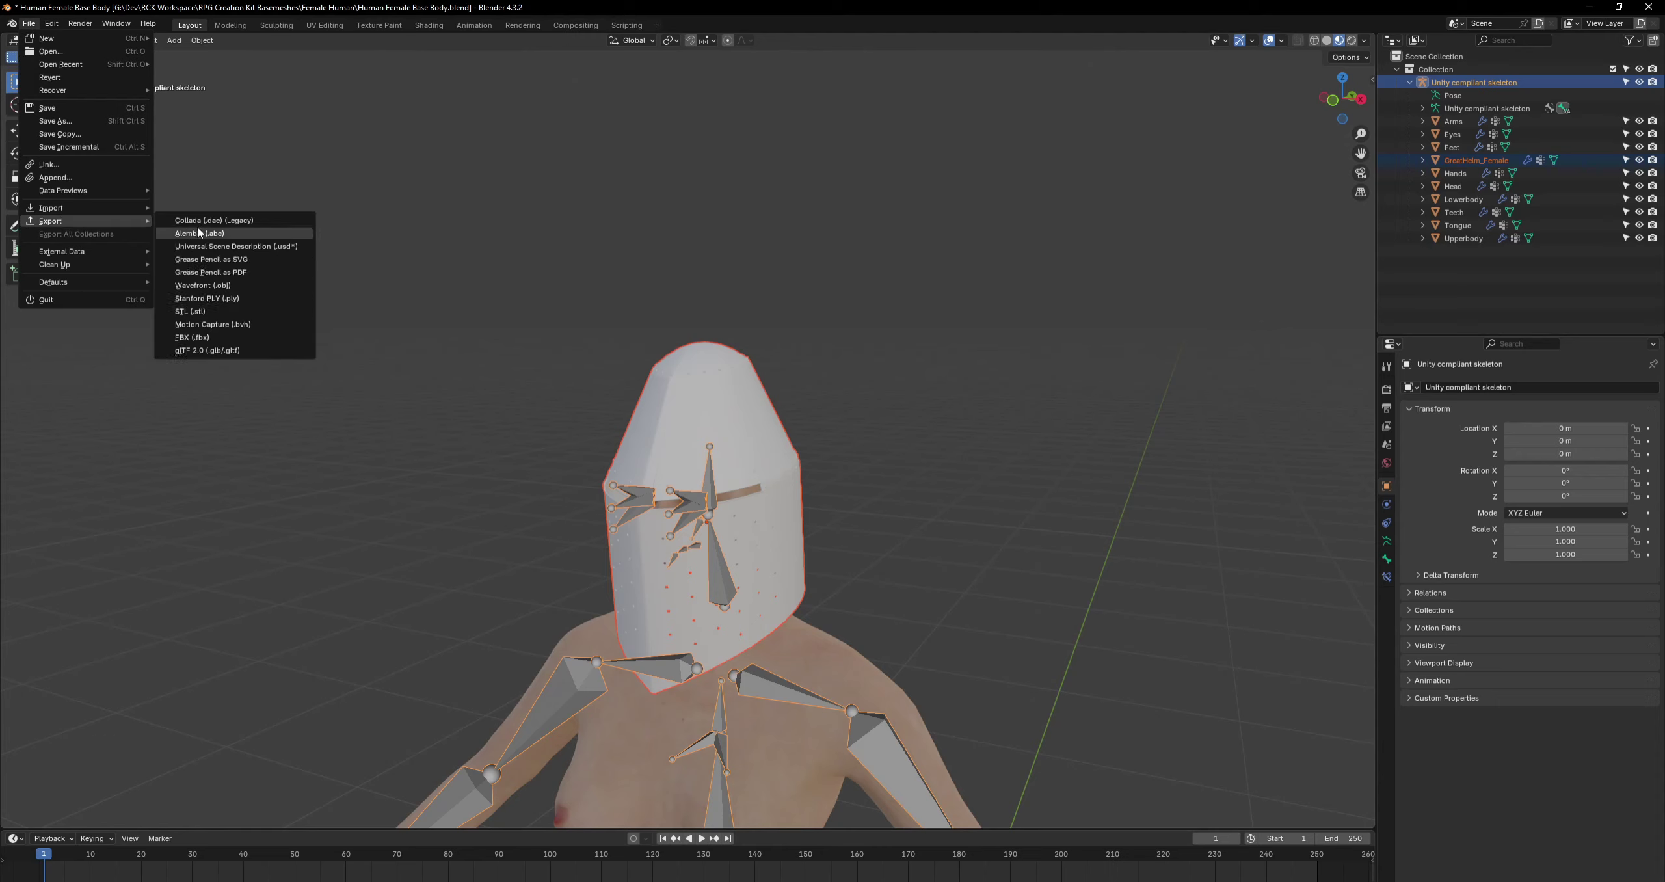
pyautogui.click(200, 337)
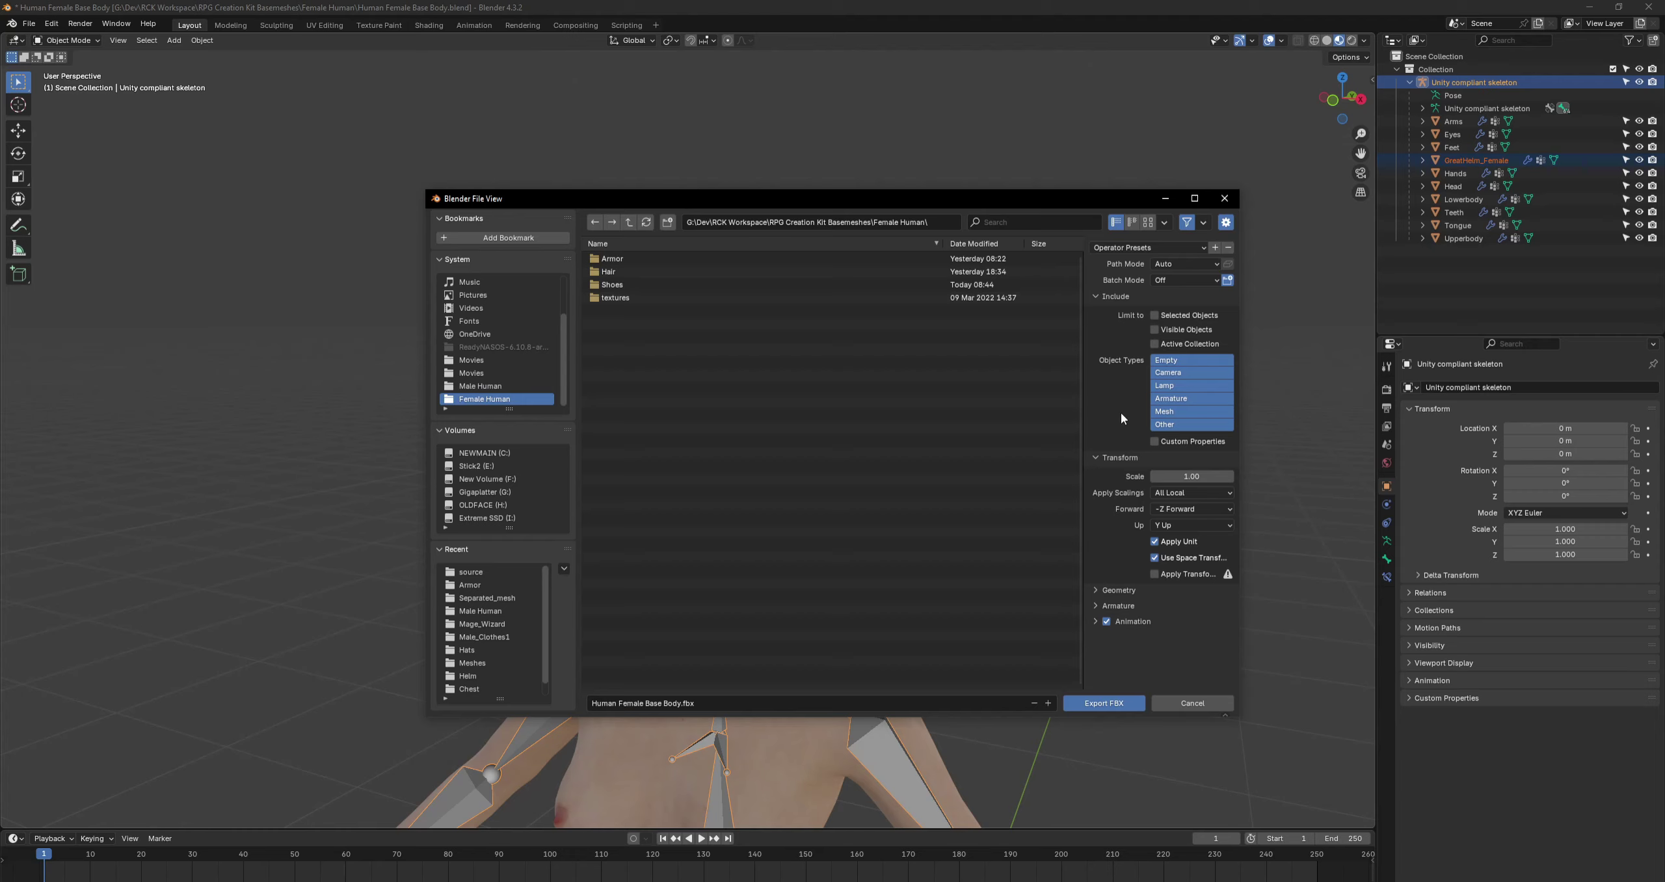
pyautogui.click(1165, 399)
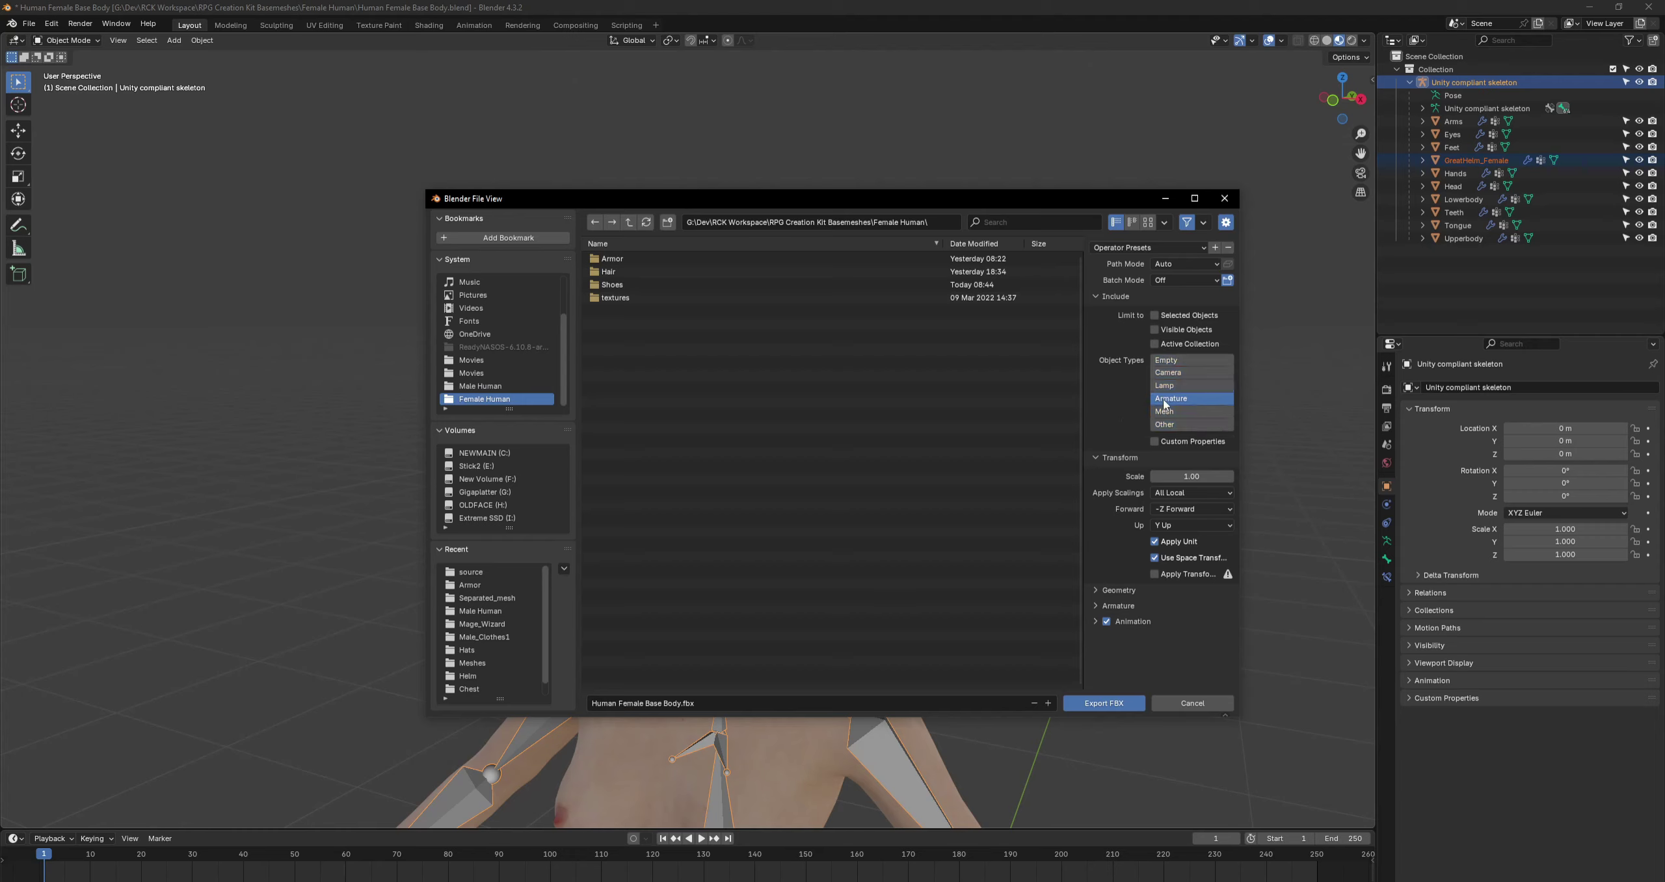
pyautogui.keyDown('shift'); pyautogui.click(1164, 414); pyautogui.keyUp('shift')
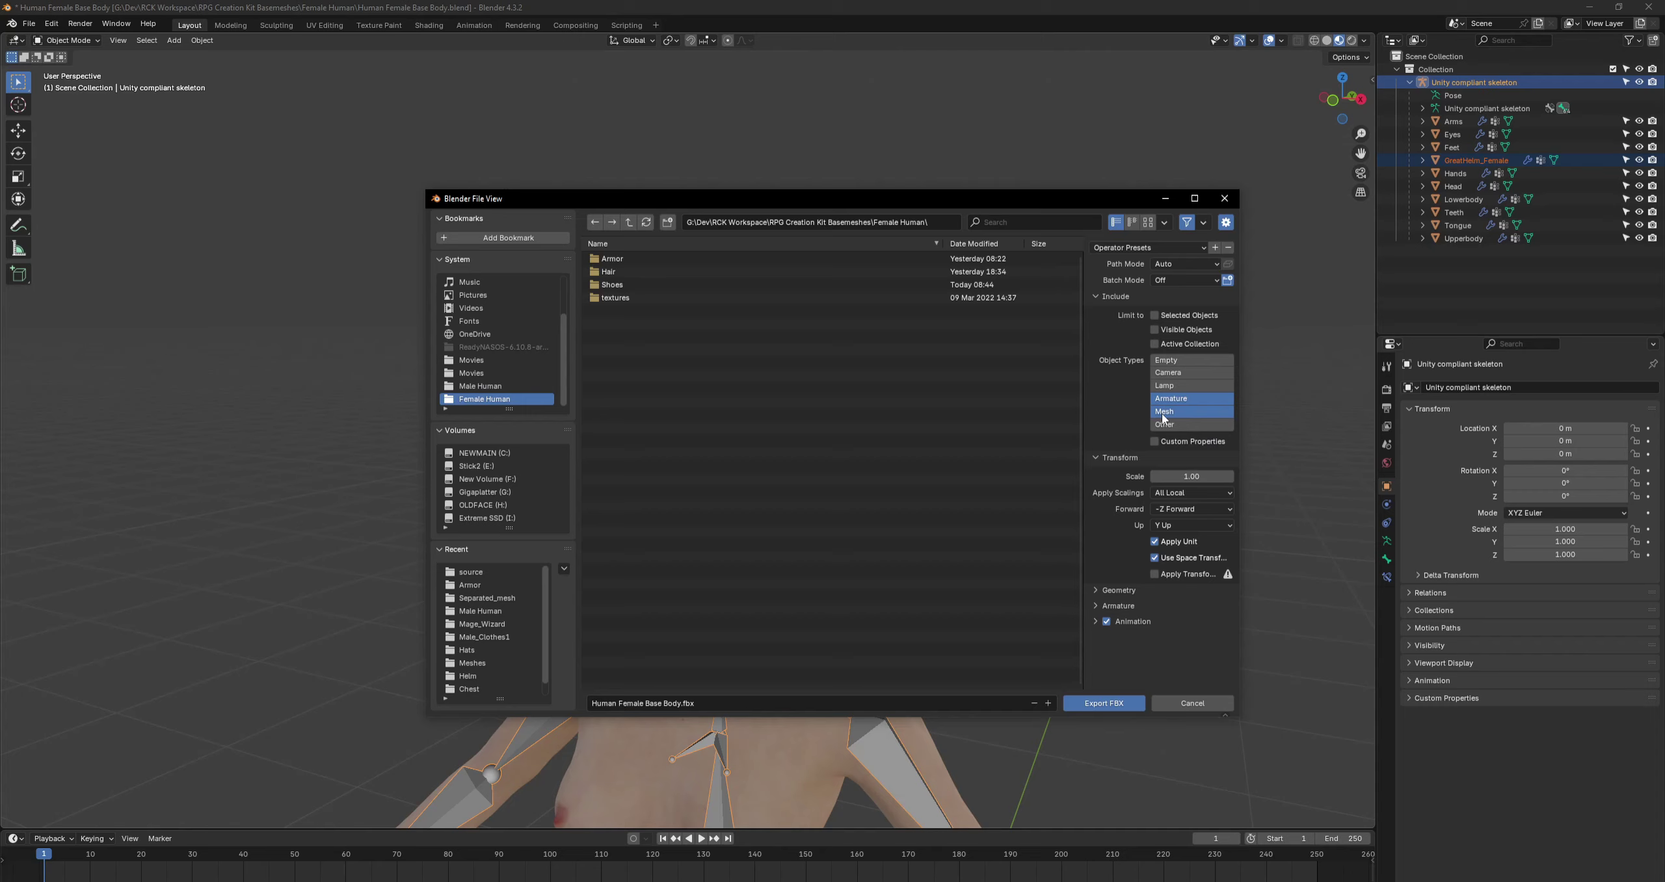
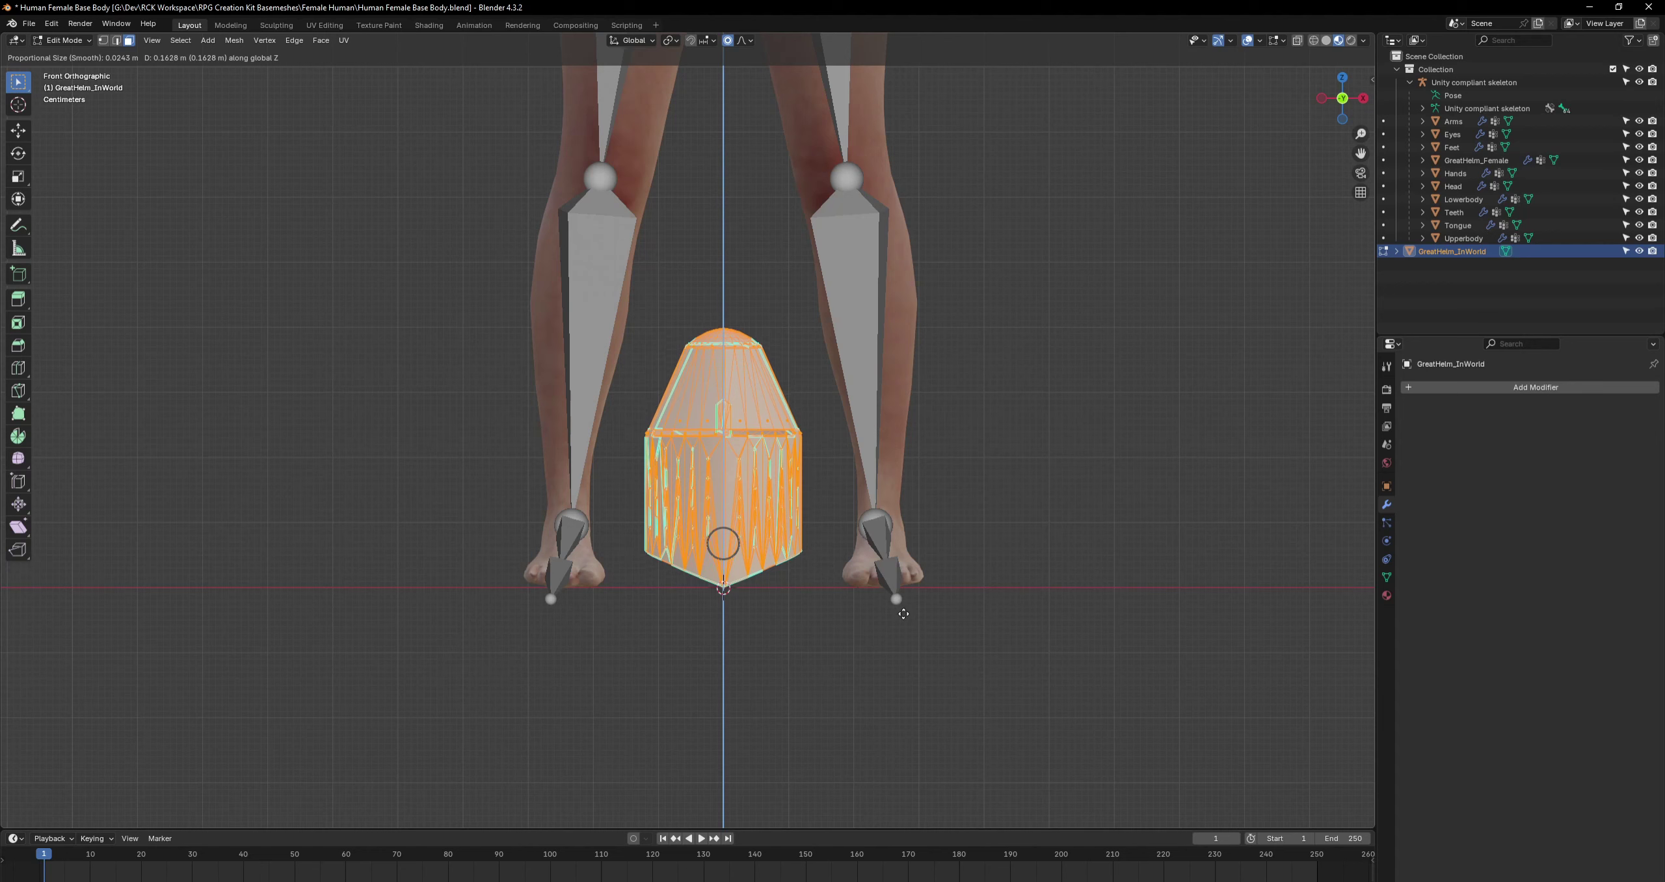
# Move the whole GreatHelm_InWorld mesh up along Z until its lowest point rests on the ground line.
pyautogui.click(904, 614)
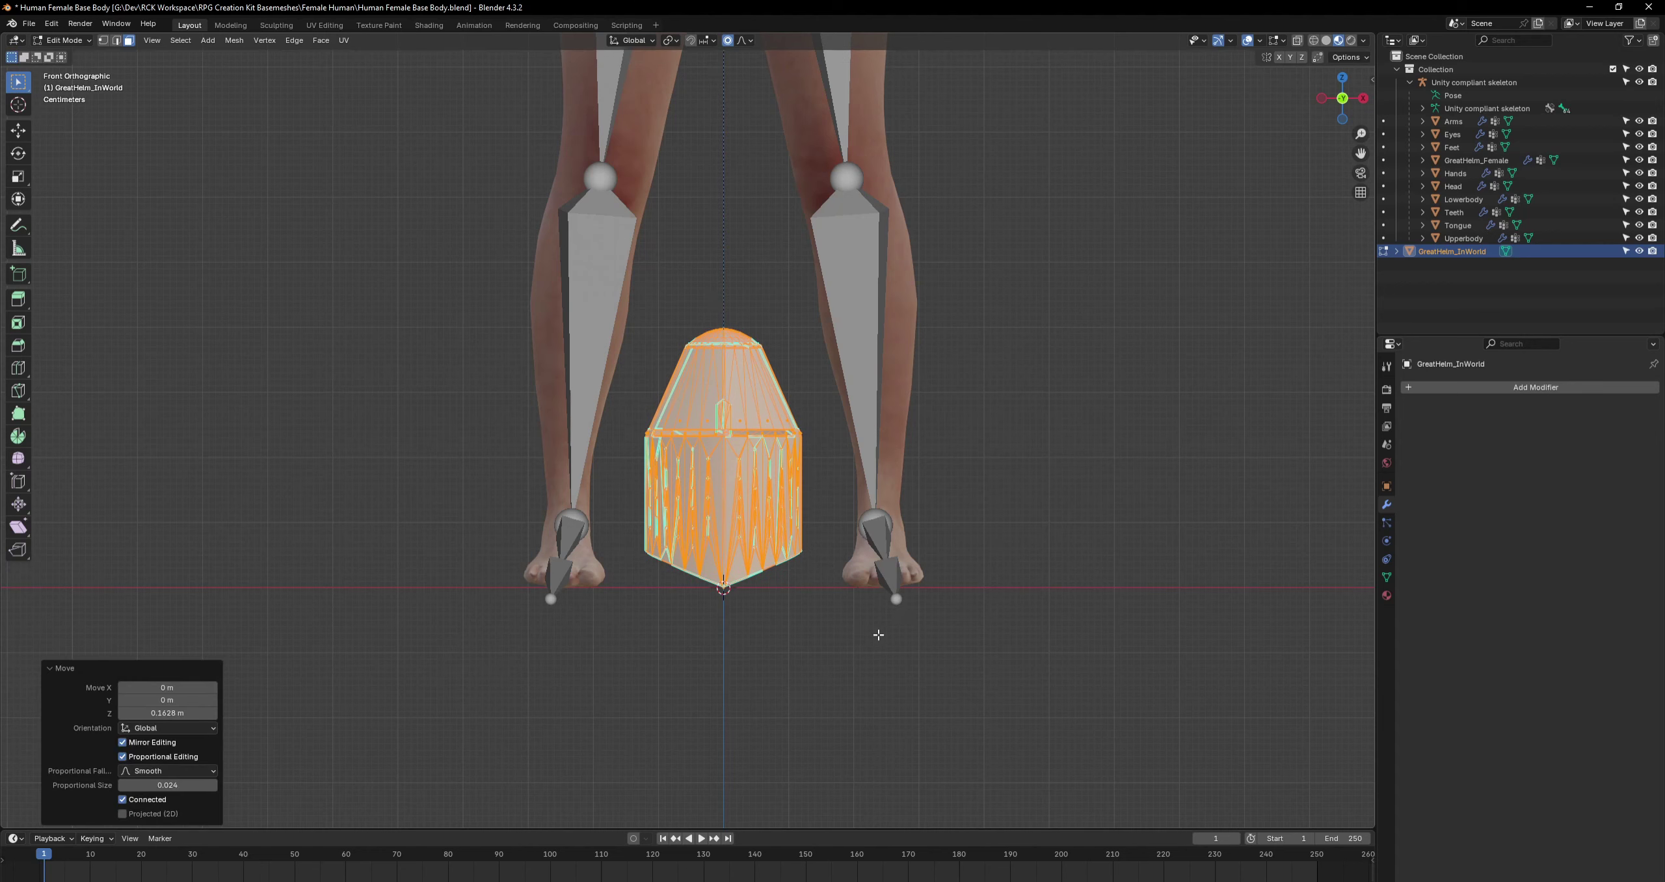
pyautogui.press('KP_3')
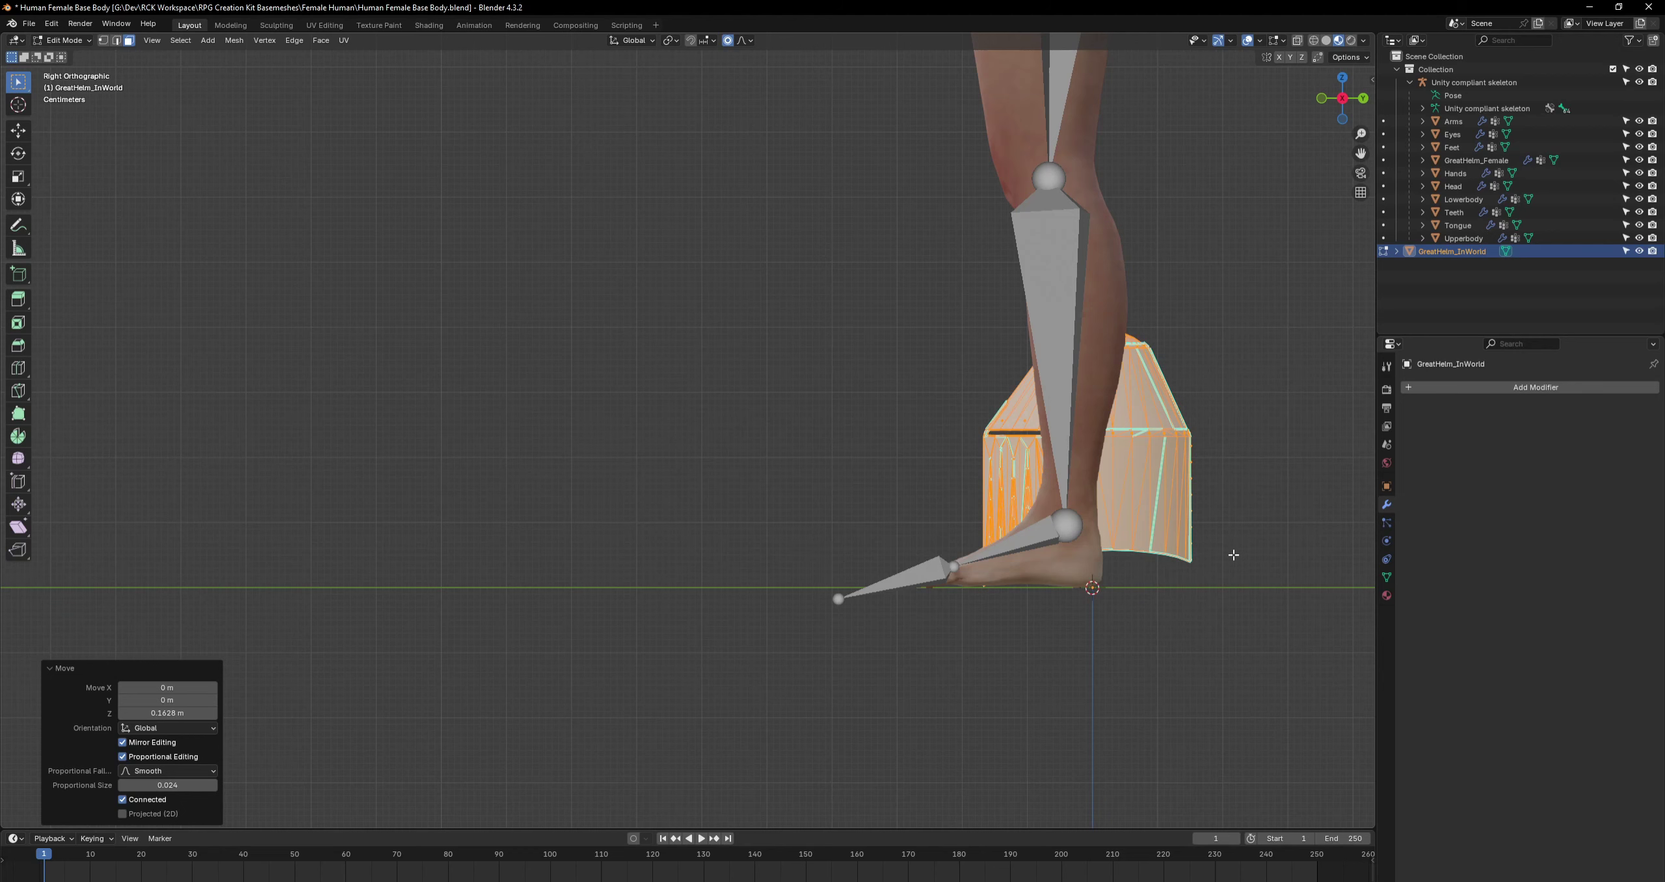
pyautogui.press('KP_1')
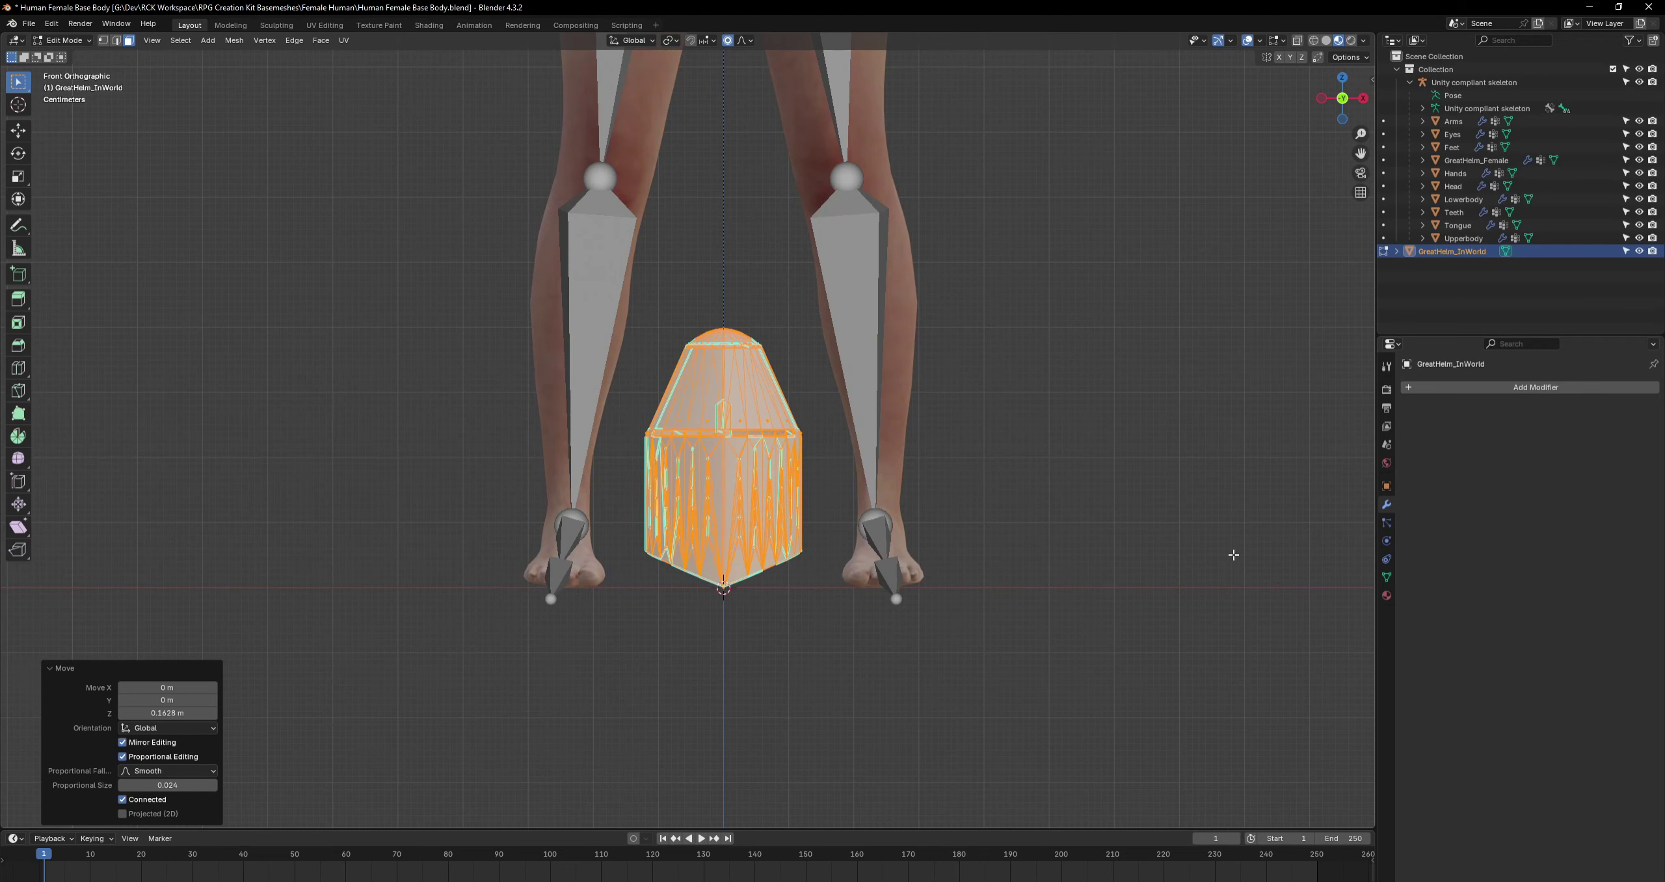
# Hide the Unity compliant skeleton and the Feet to expose GreatHelm_InWorld in the right orthographic view.
pyautogui.press('KP_3')
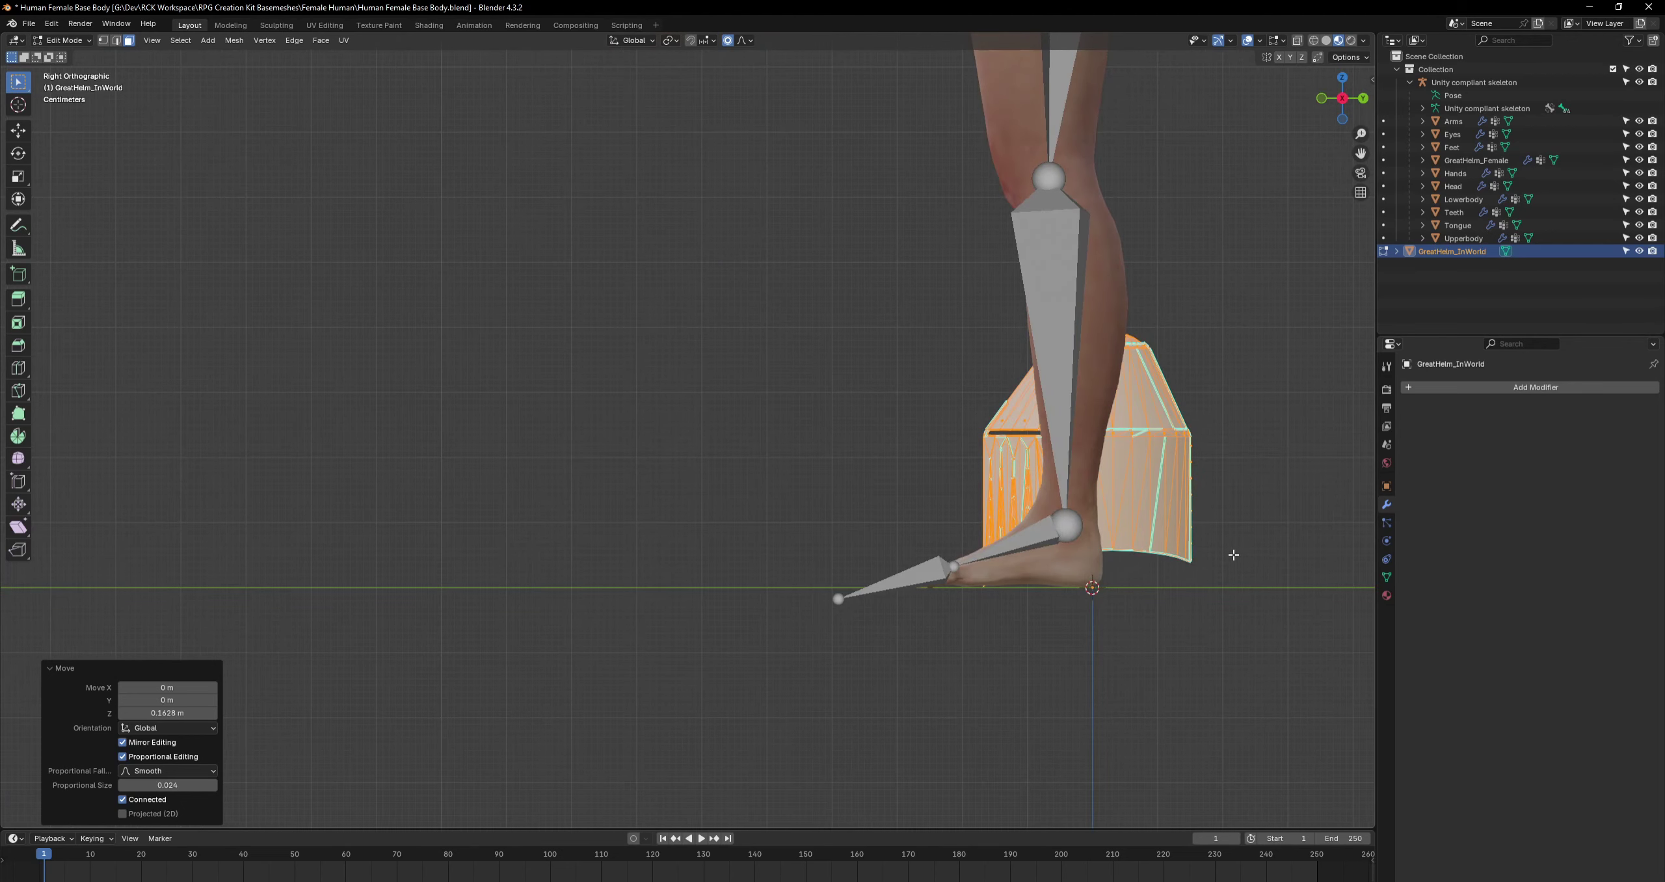
pyautogui.moveTo(1242, 550); pyautogui.dragTo(1171, 534, button='middle')
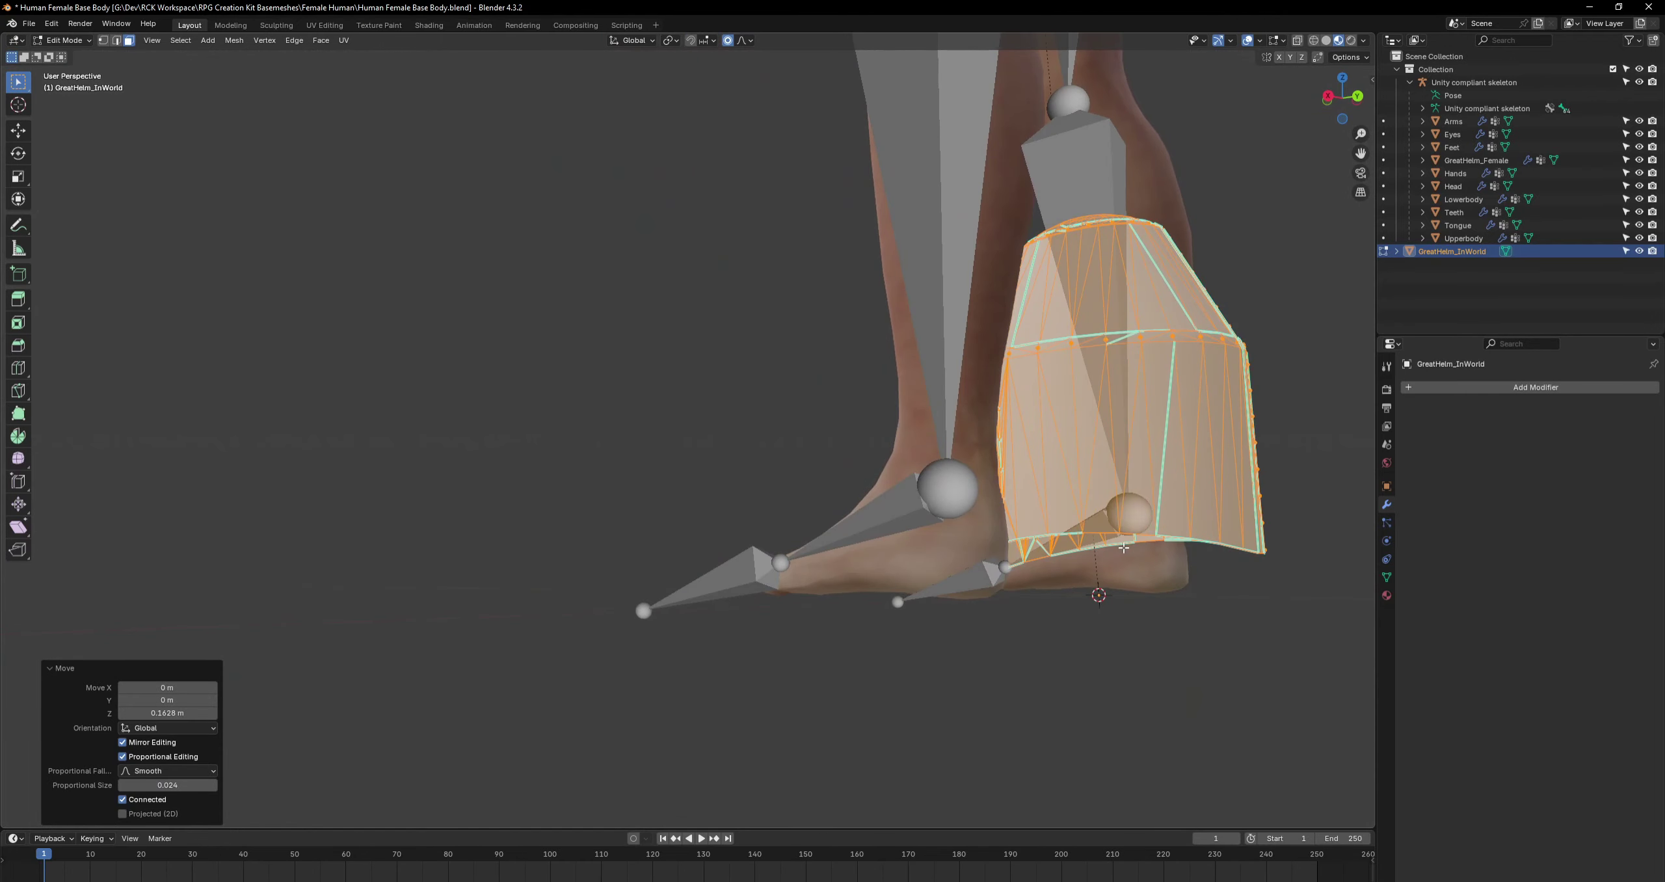
pyautogui.press('KP_3')
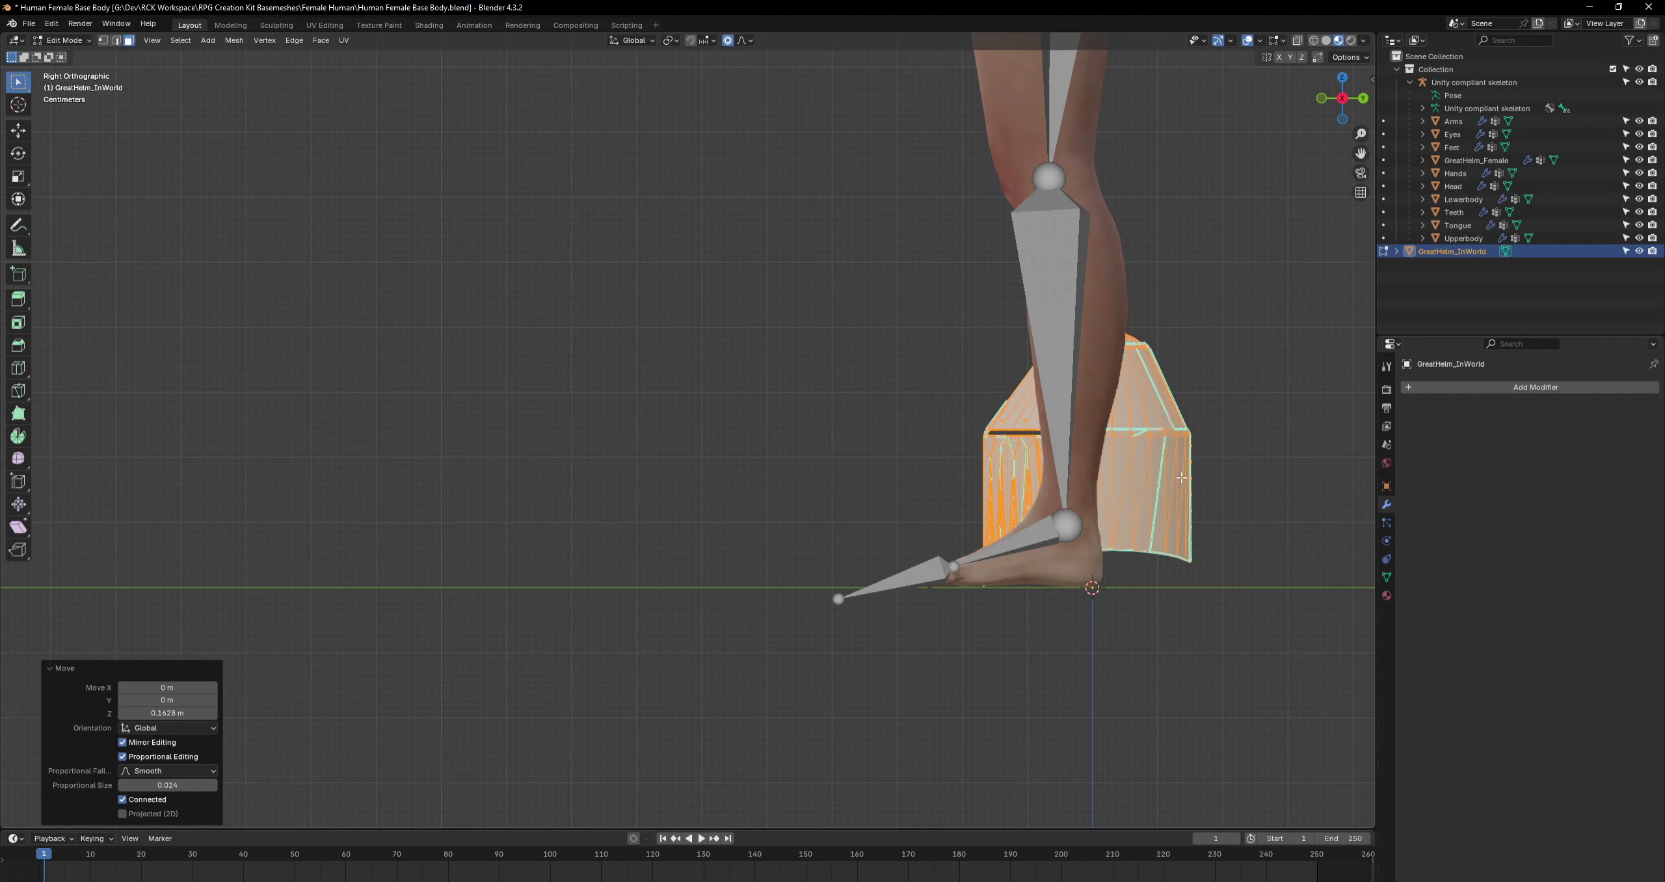
pyautogui.keyDown('shift'); pyautogui.moveTo(1219, 463); pyautogui.dragTo(904, 516, button='middle'); pyautogui.keyUp('shift')
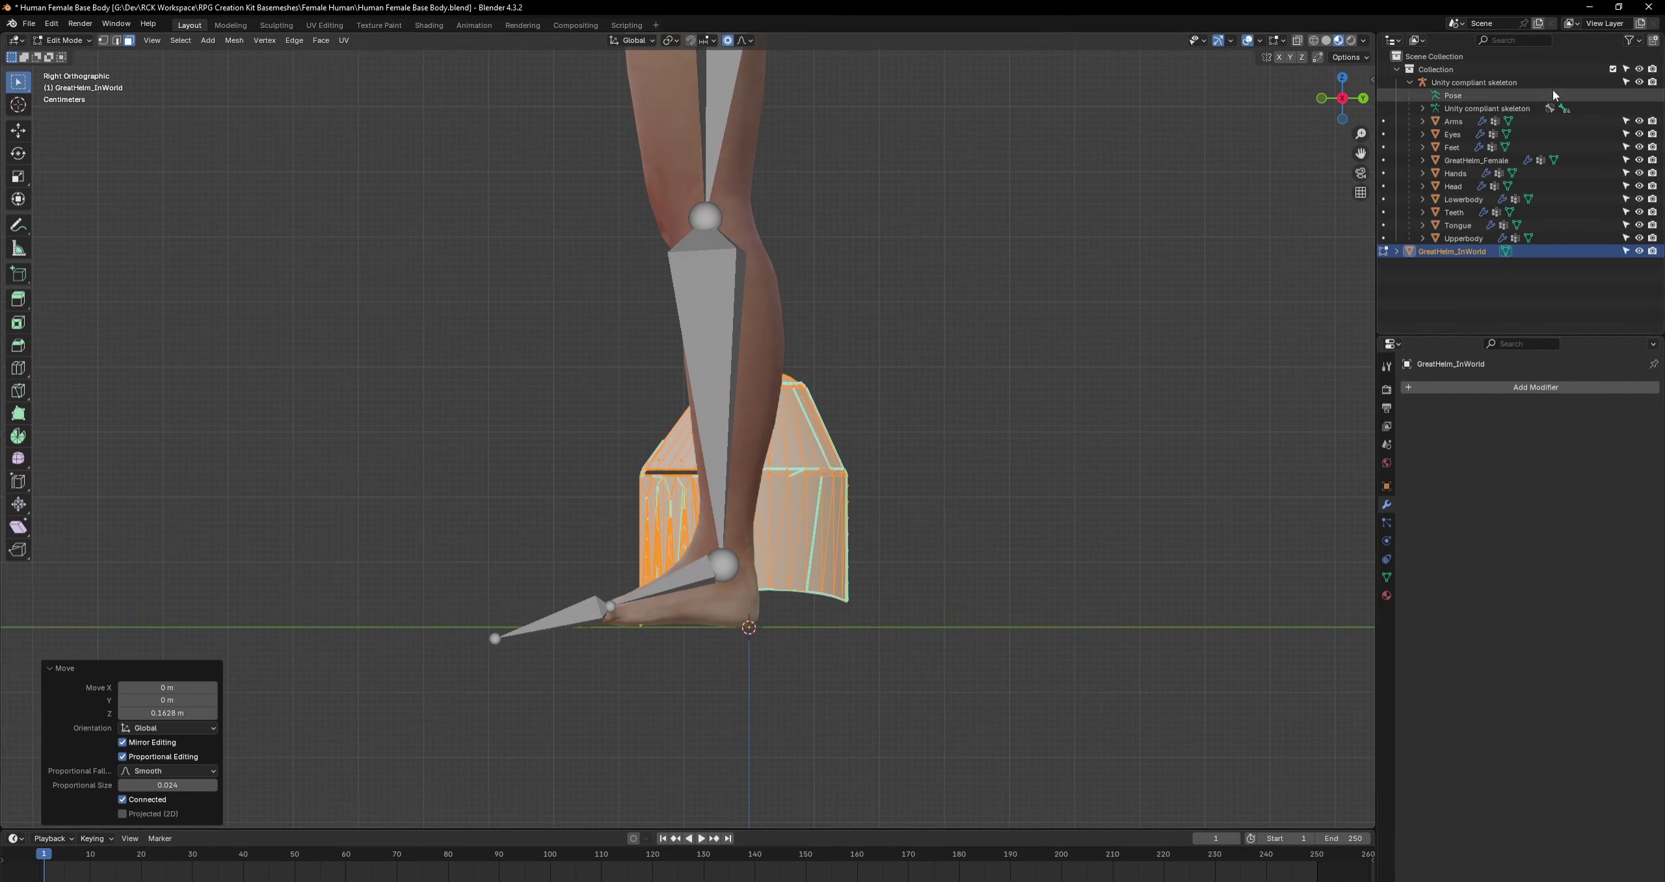
pyautogui.click(1639, 82)
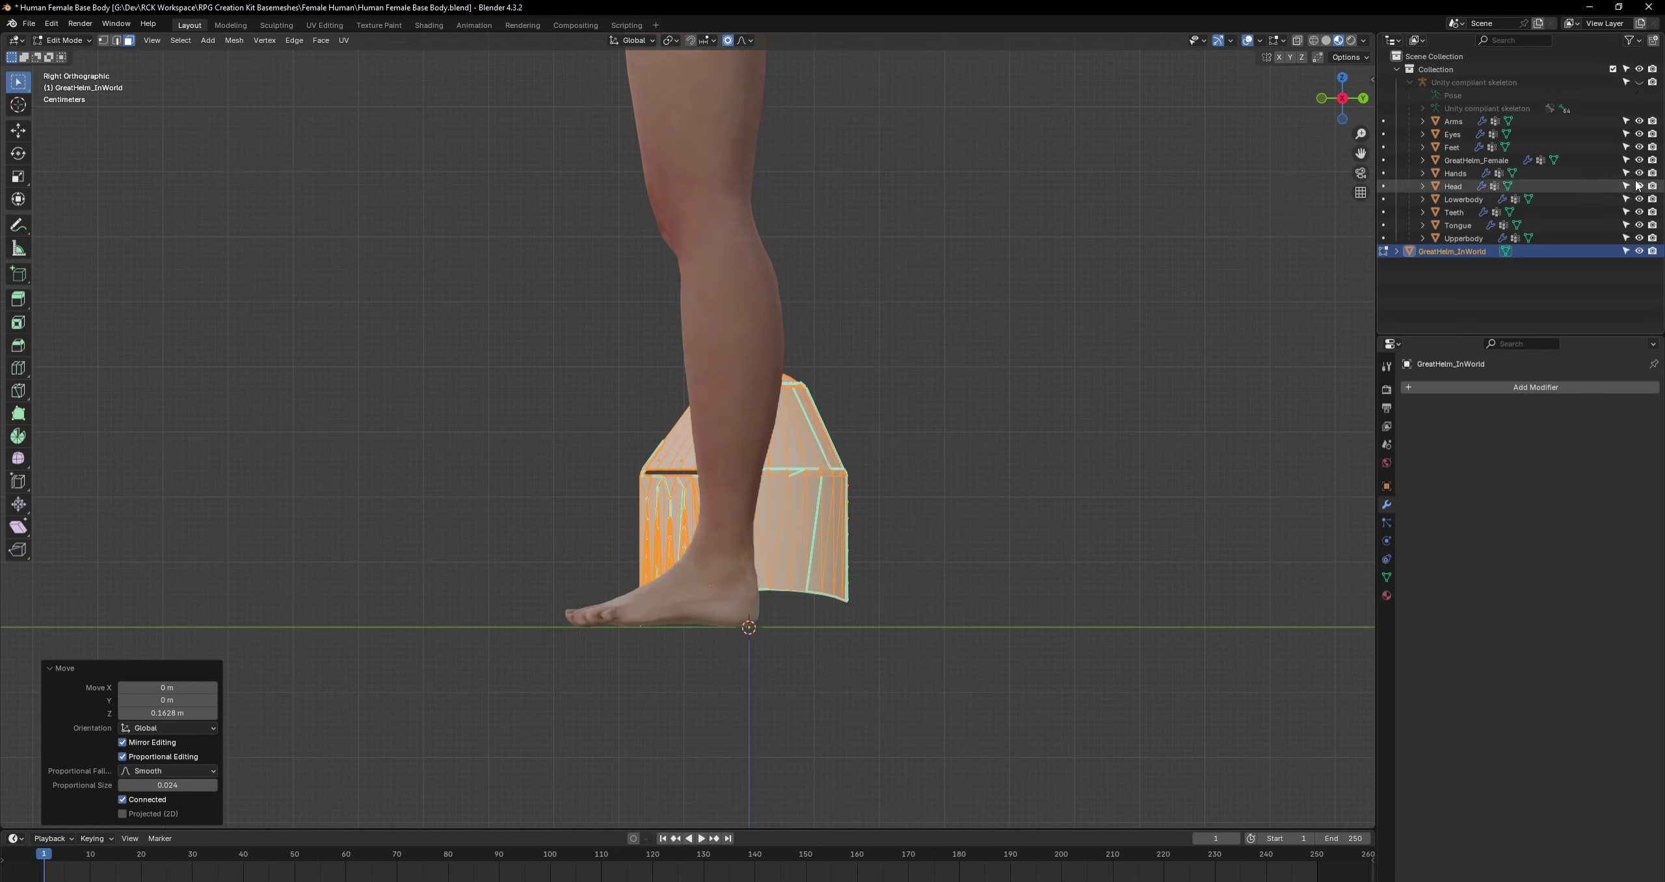
pyautogui.click(1639, 147)
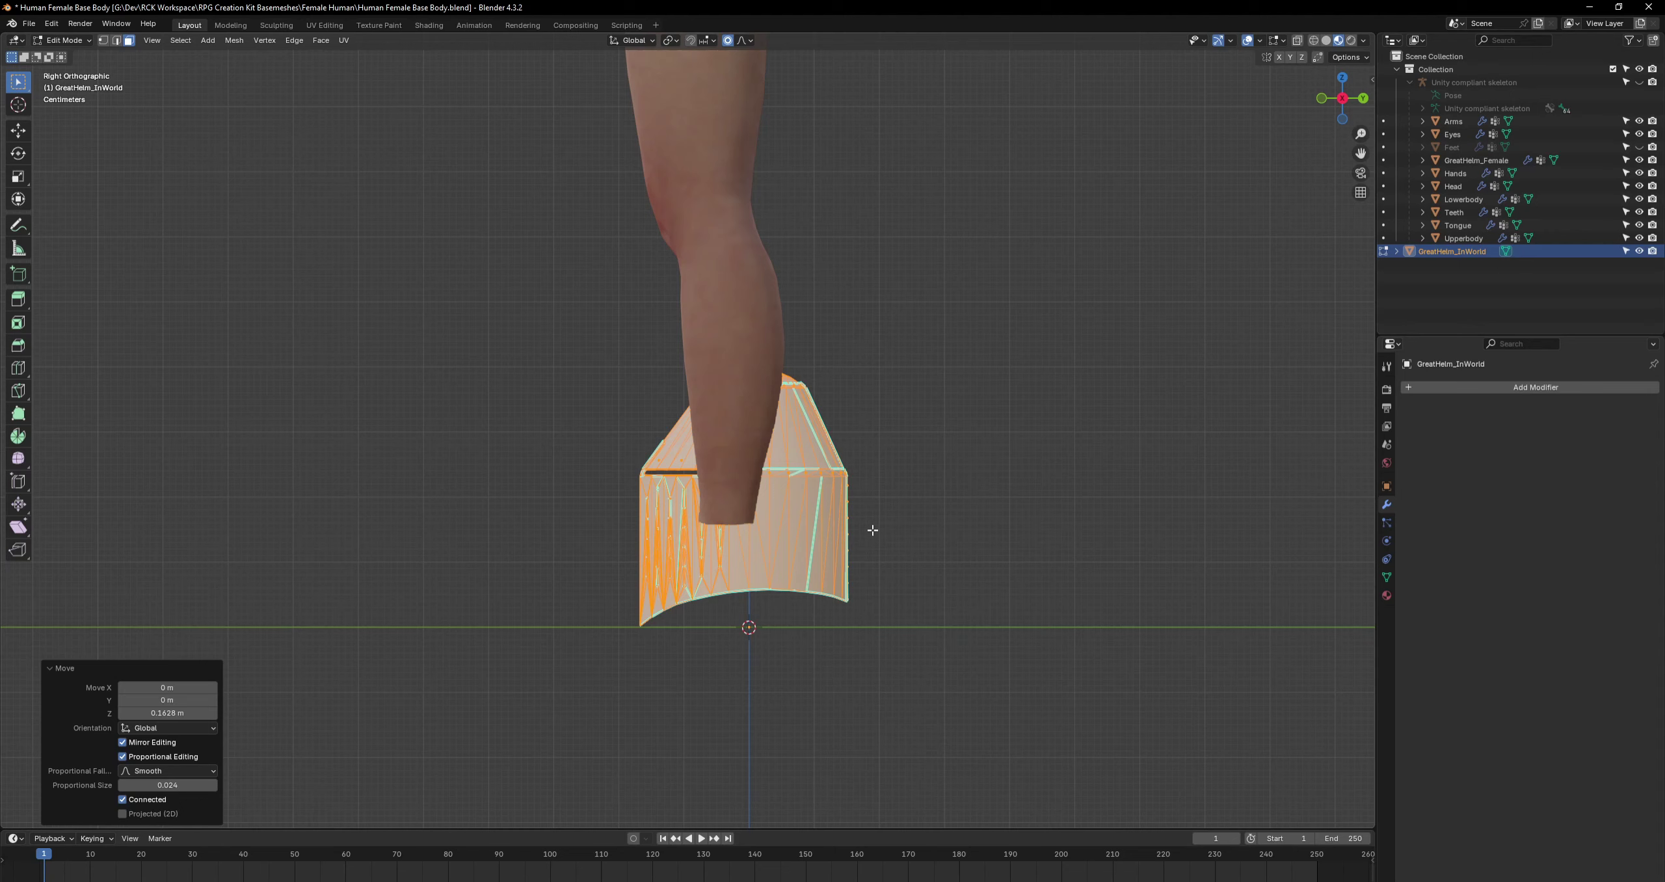
# Rotate the GreatHelm_InWorld mesh about -8.5° around global X and lower it about 0.019 m along Z.
pyautogui.press('r')
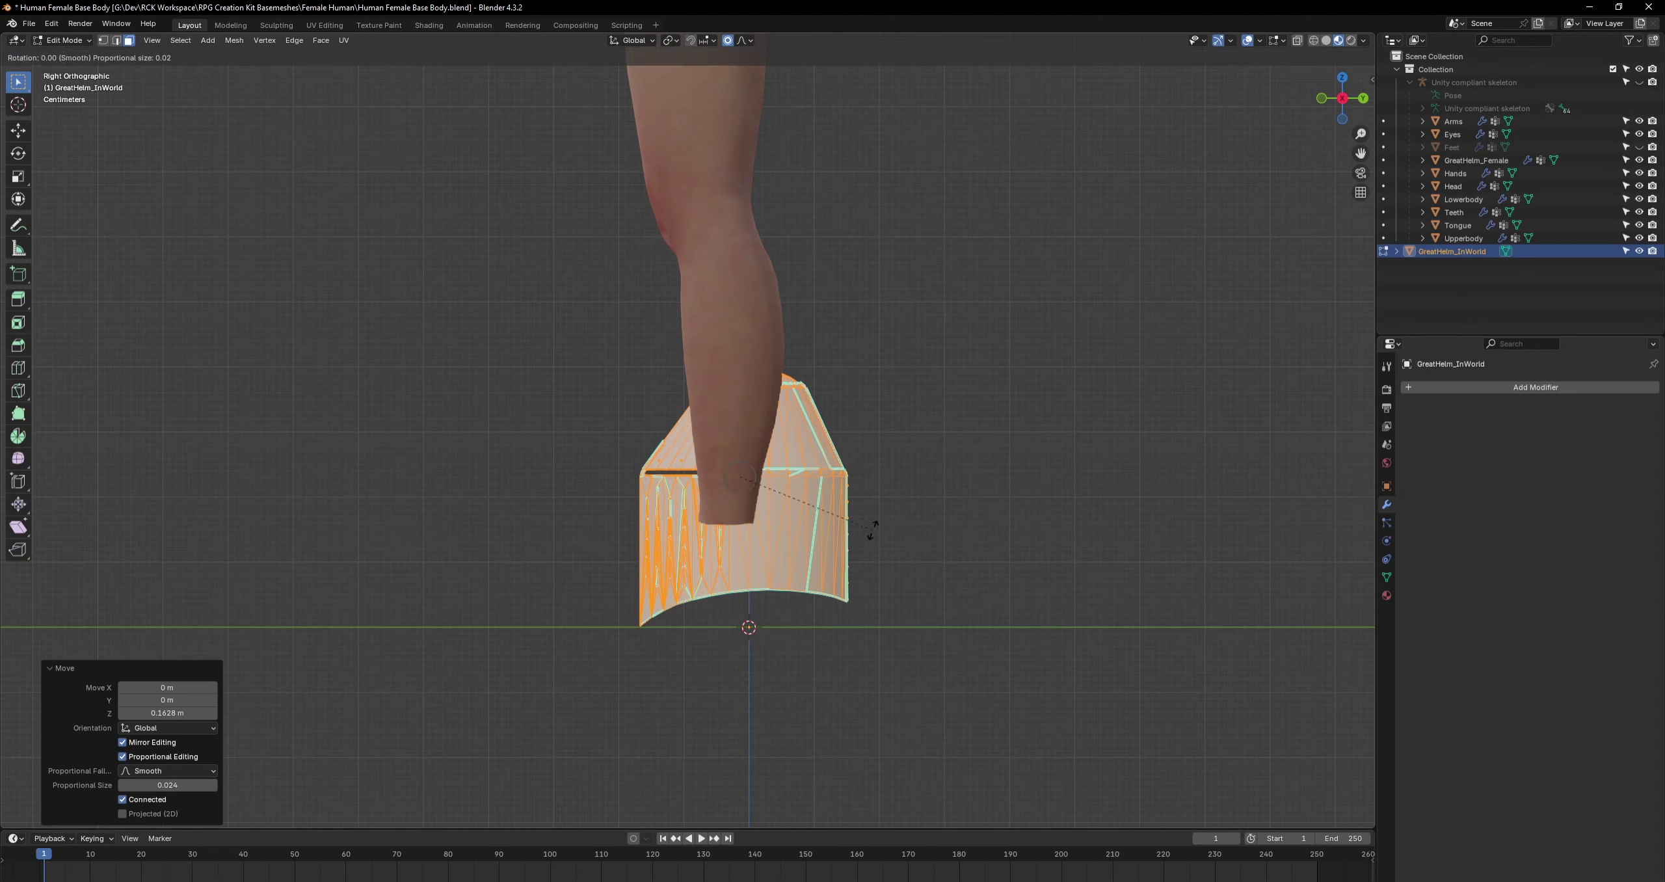
pyautogui.press('x')
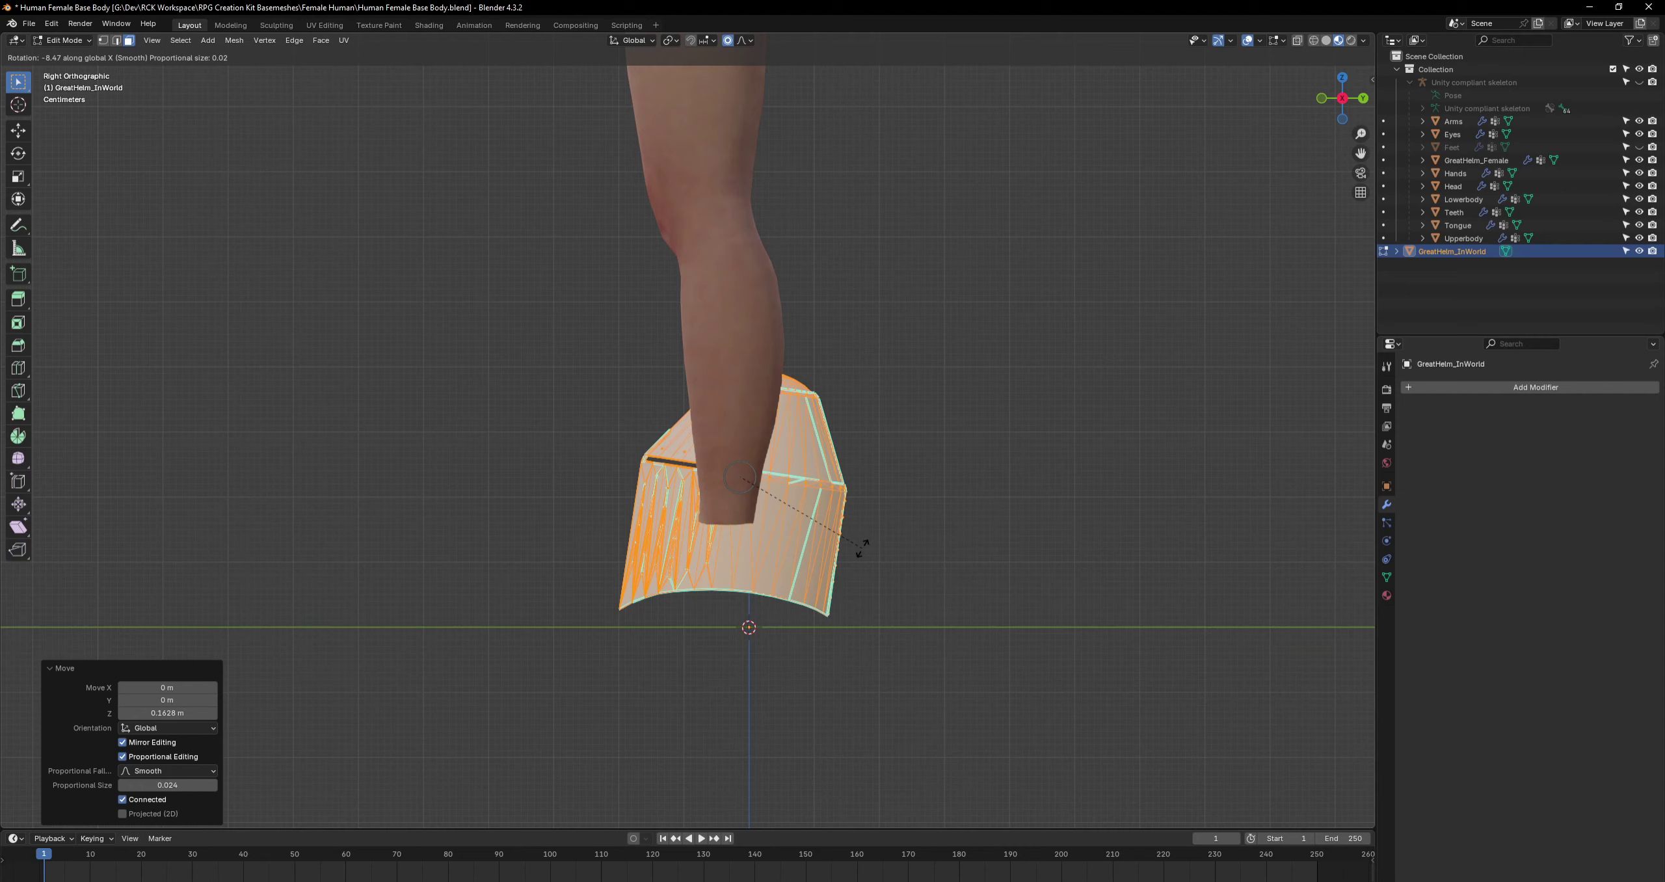
pyautogui.click(862, 548)
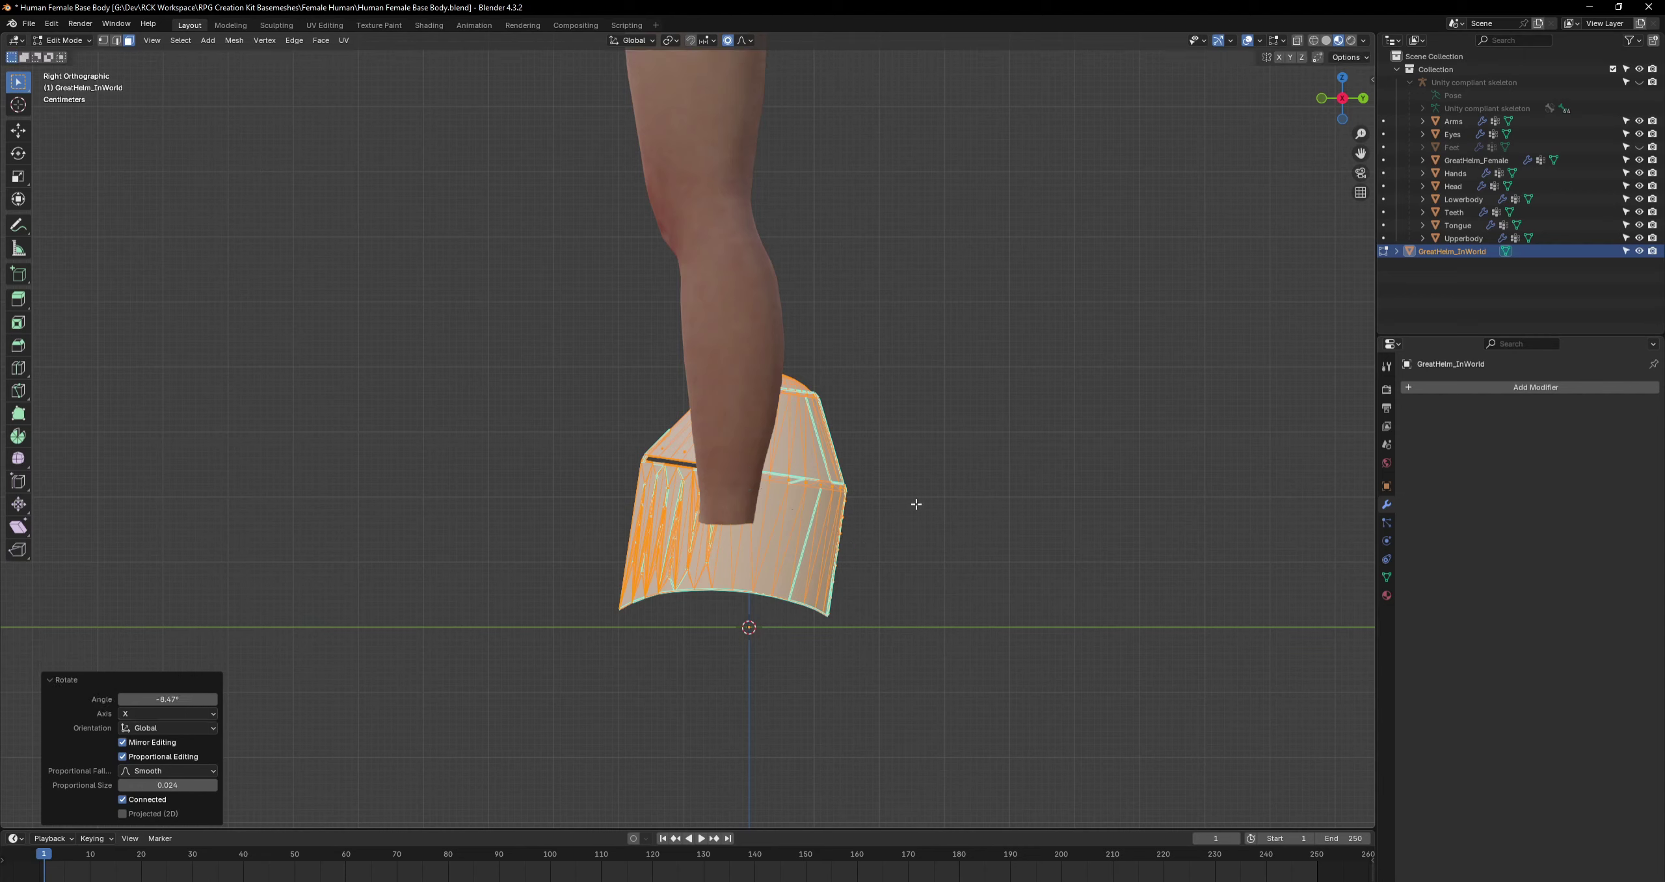
pyautogui.press('g')
pyautogui.press('z')
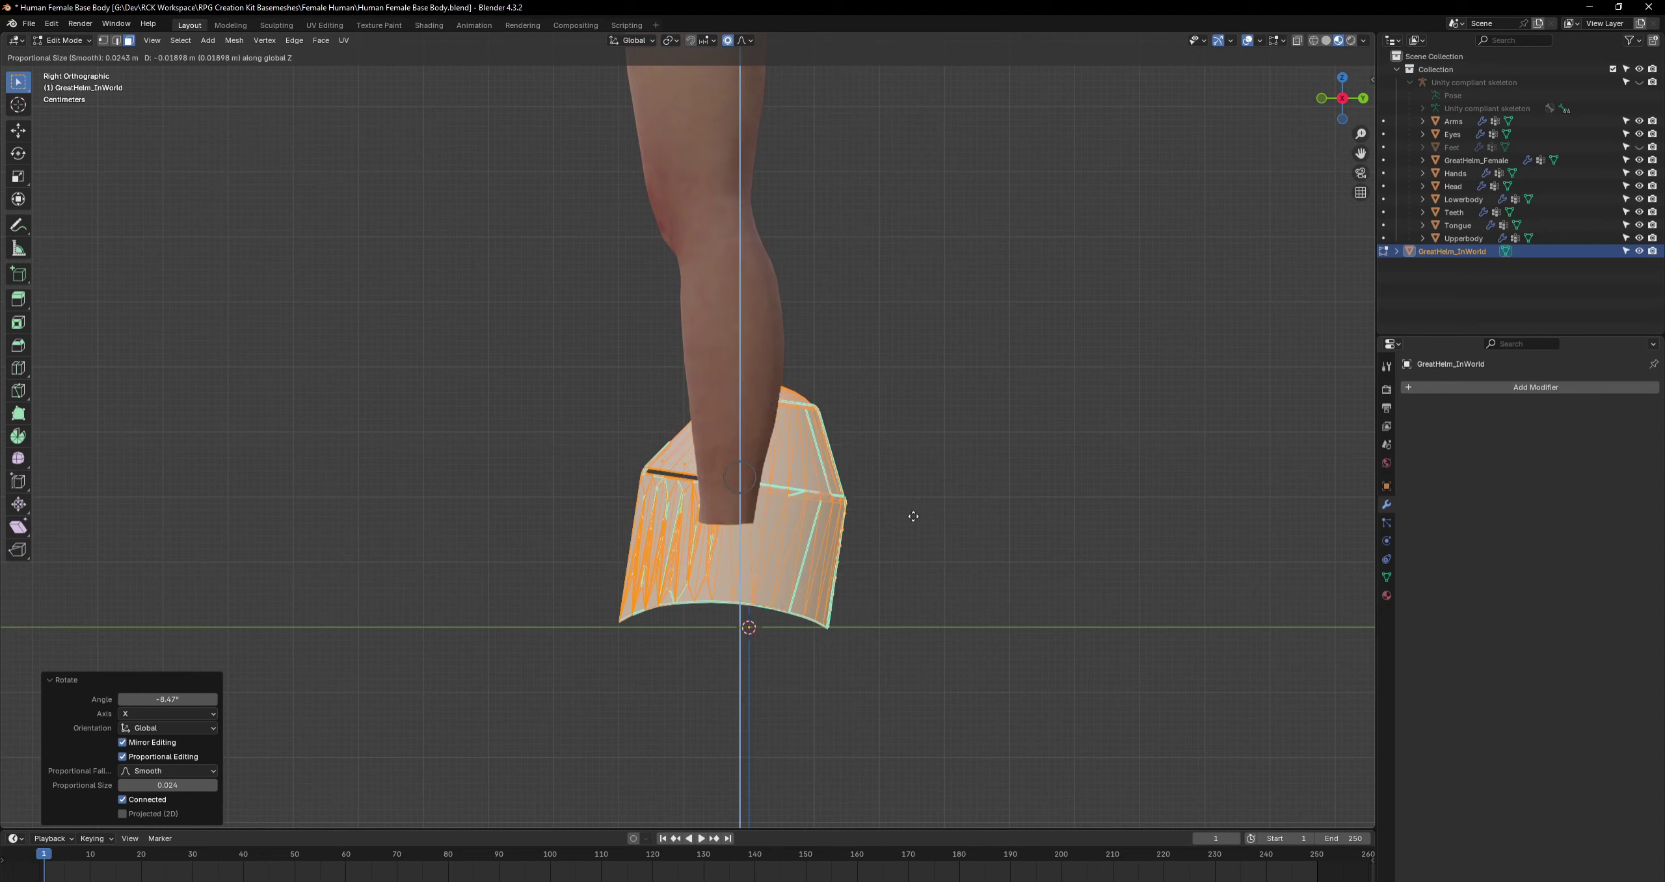
pyautogui.click(913, 516)
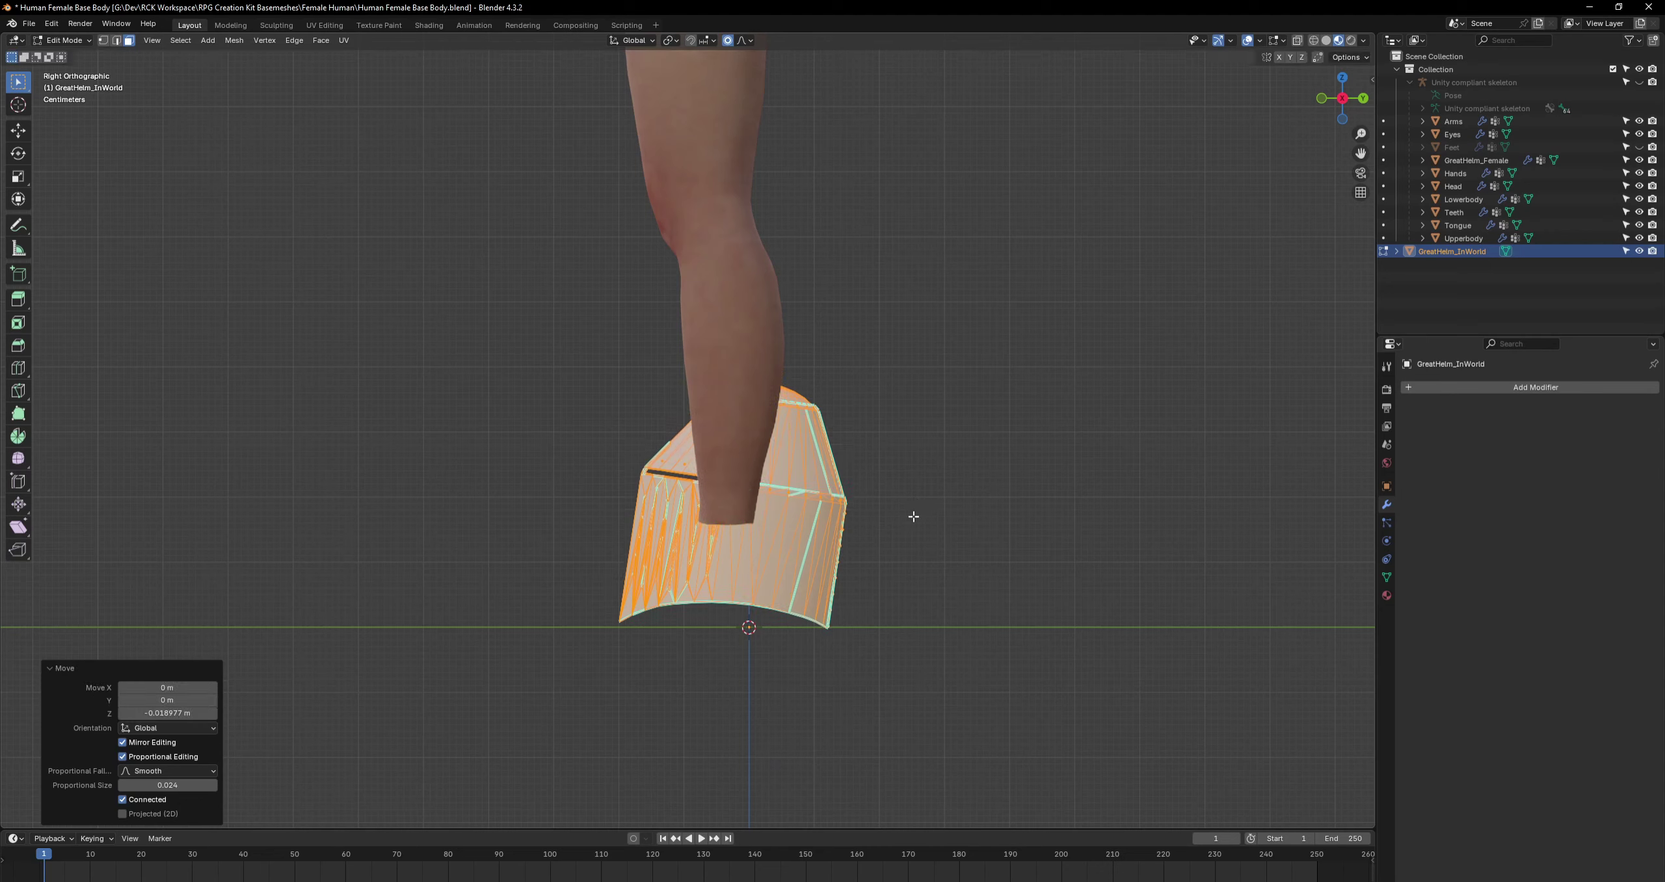
# Rotate the GreatHelm_InWorld mesh back by 2° around global X and return to Object Mode.
pyautogui.press('r')
pyautogui.press('x')
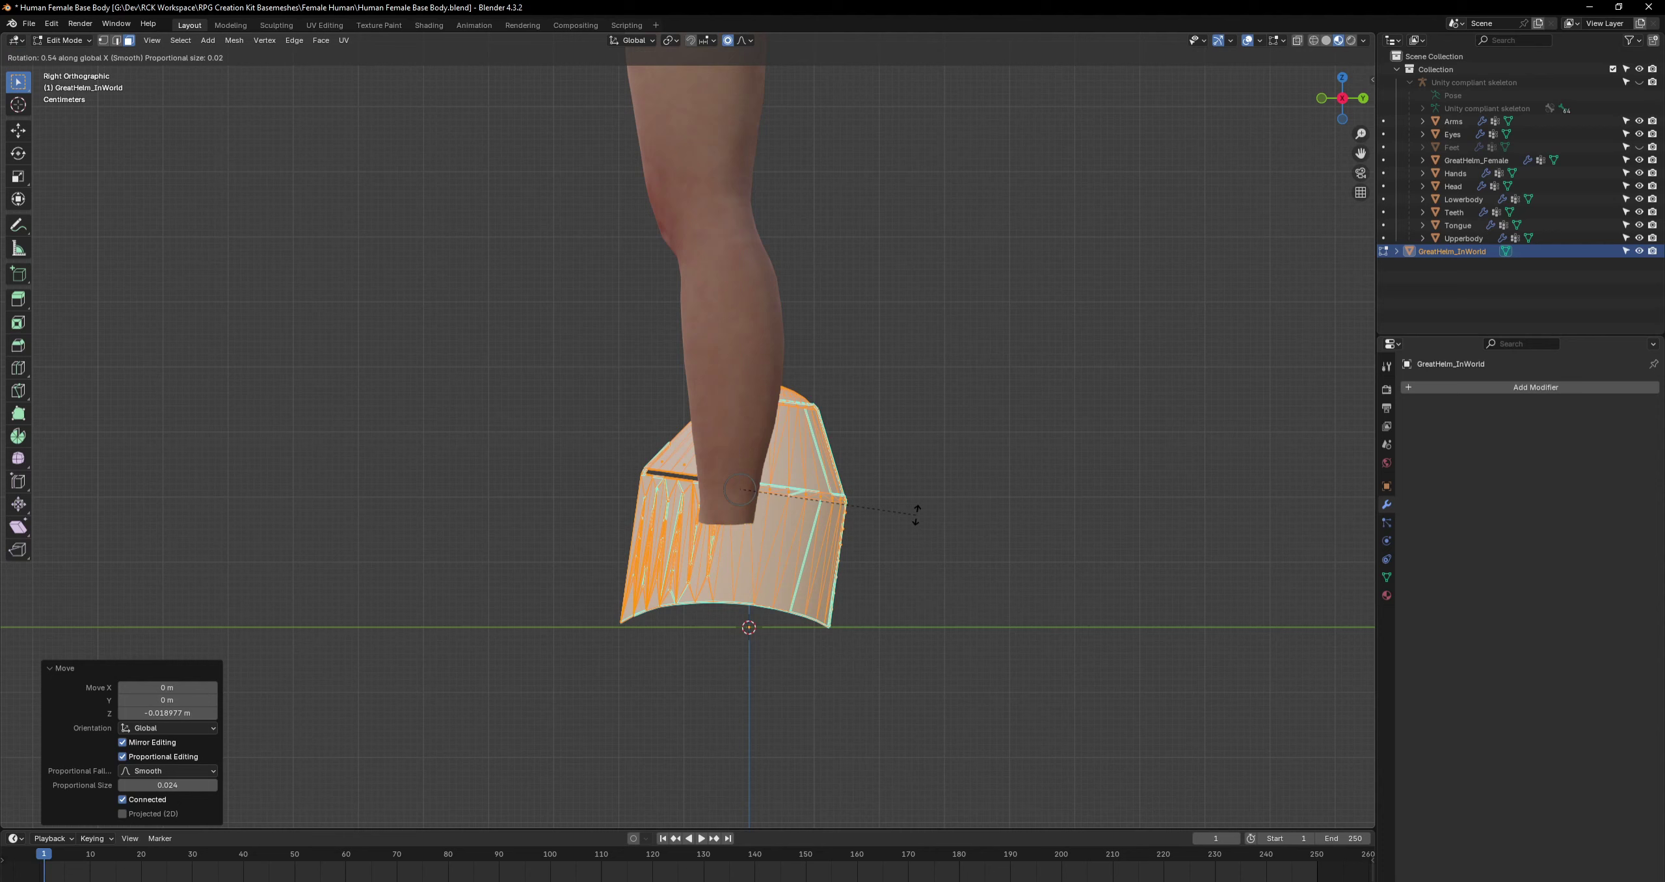
pyautogui.click(923, 510)
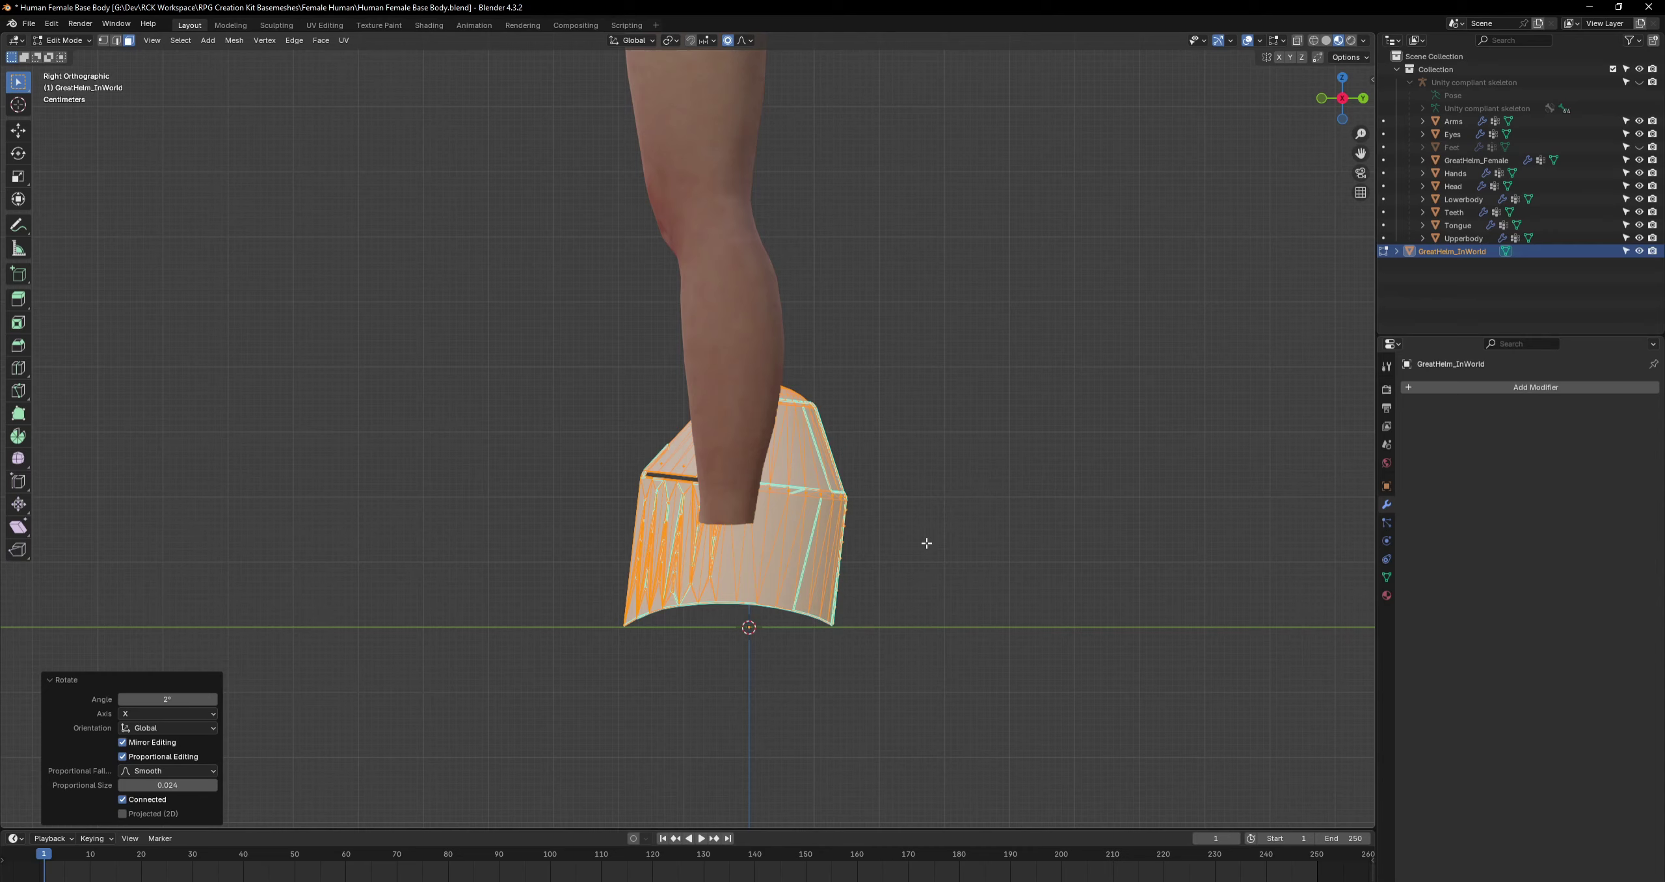
pyautogui.press('Tab')
# Start an FBX export of GreatHelm_InWorld into the great-helm source folder, naming the file GreatHelm_InWorld.fbx.
pyautogui.moveTo(905, 489); pyautogui.dragTo(996, 531, button='middle')
pyautogui.scroll(-5, 1025, 497)
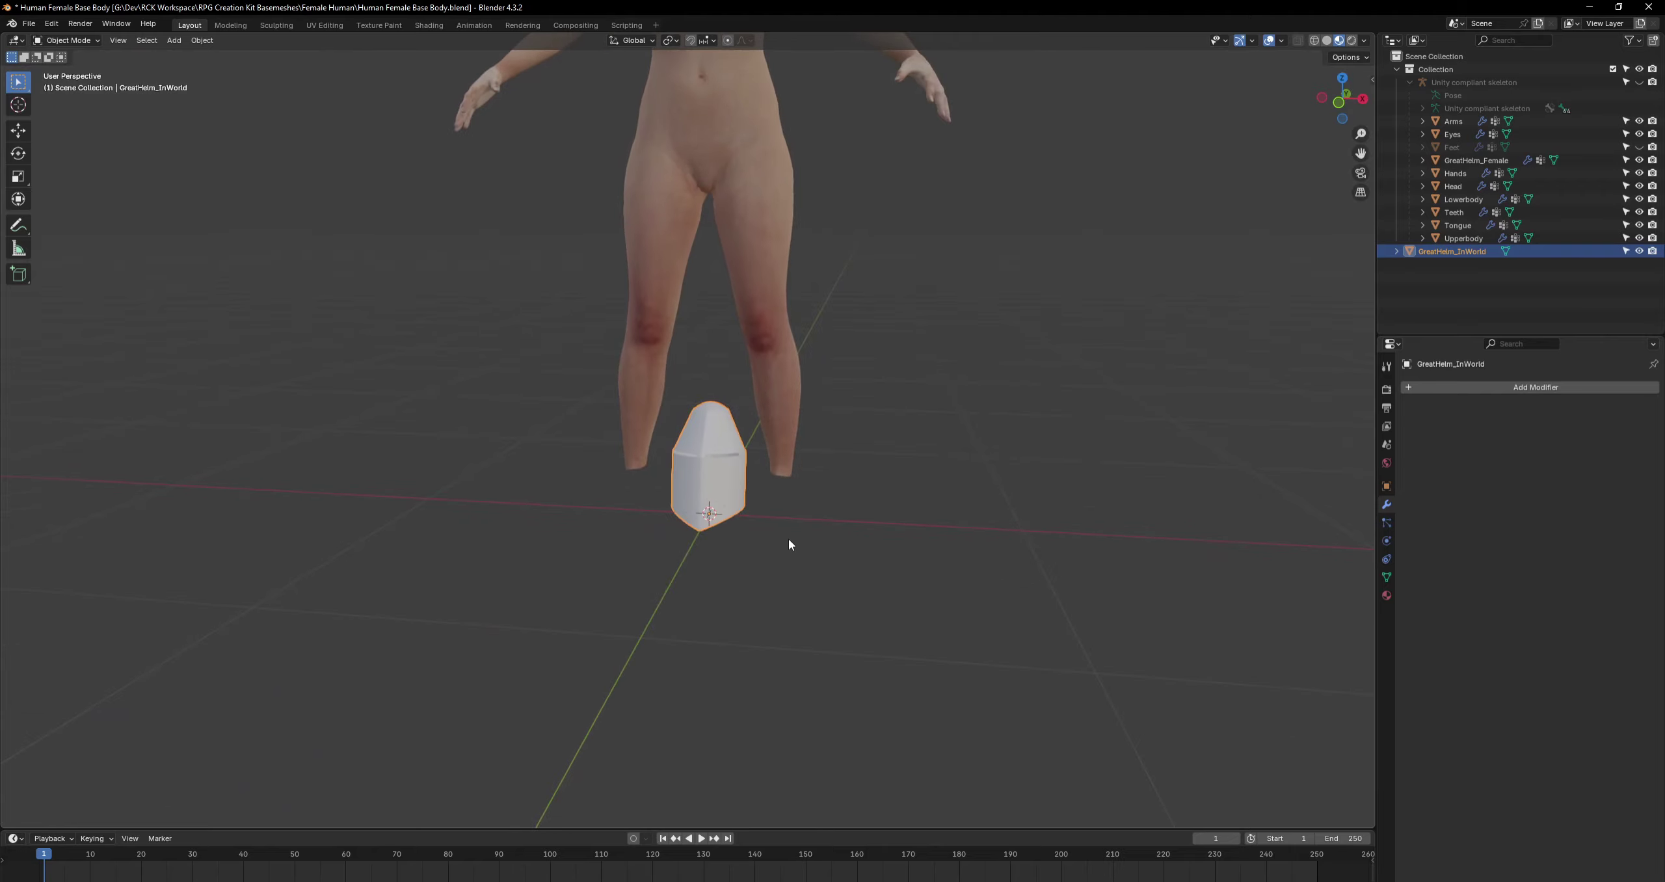
pyautogui.moveTo(790, 544); pyautogui.dragTo(823, 559, button='middle')
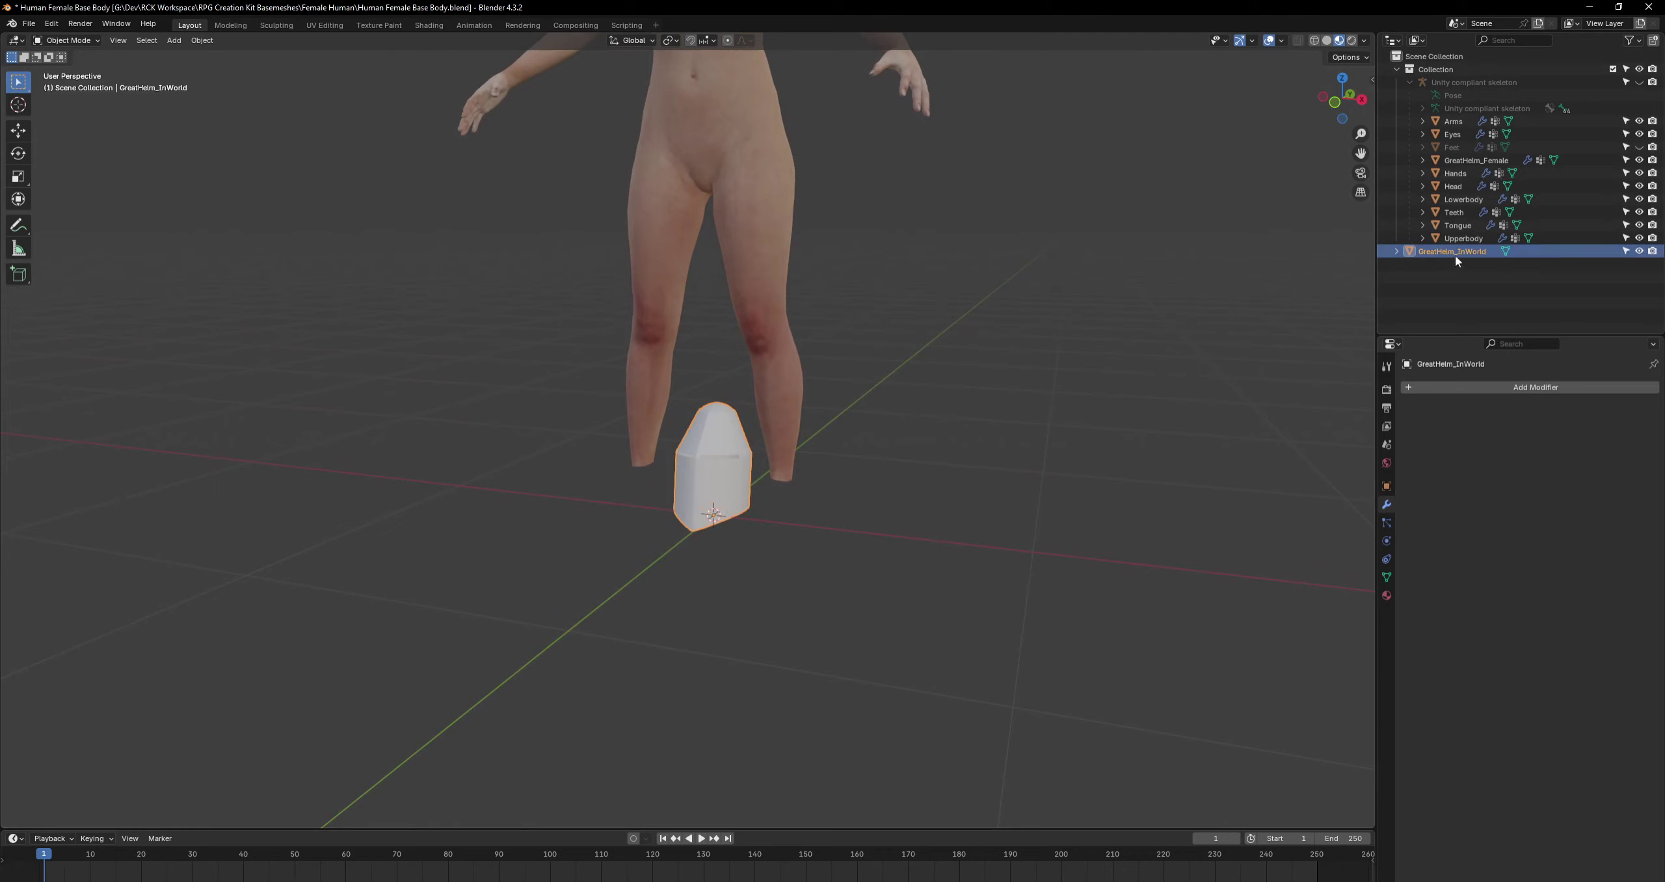
pyautogui.click(27, 24)
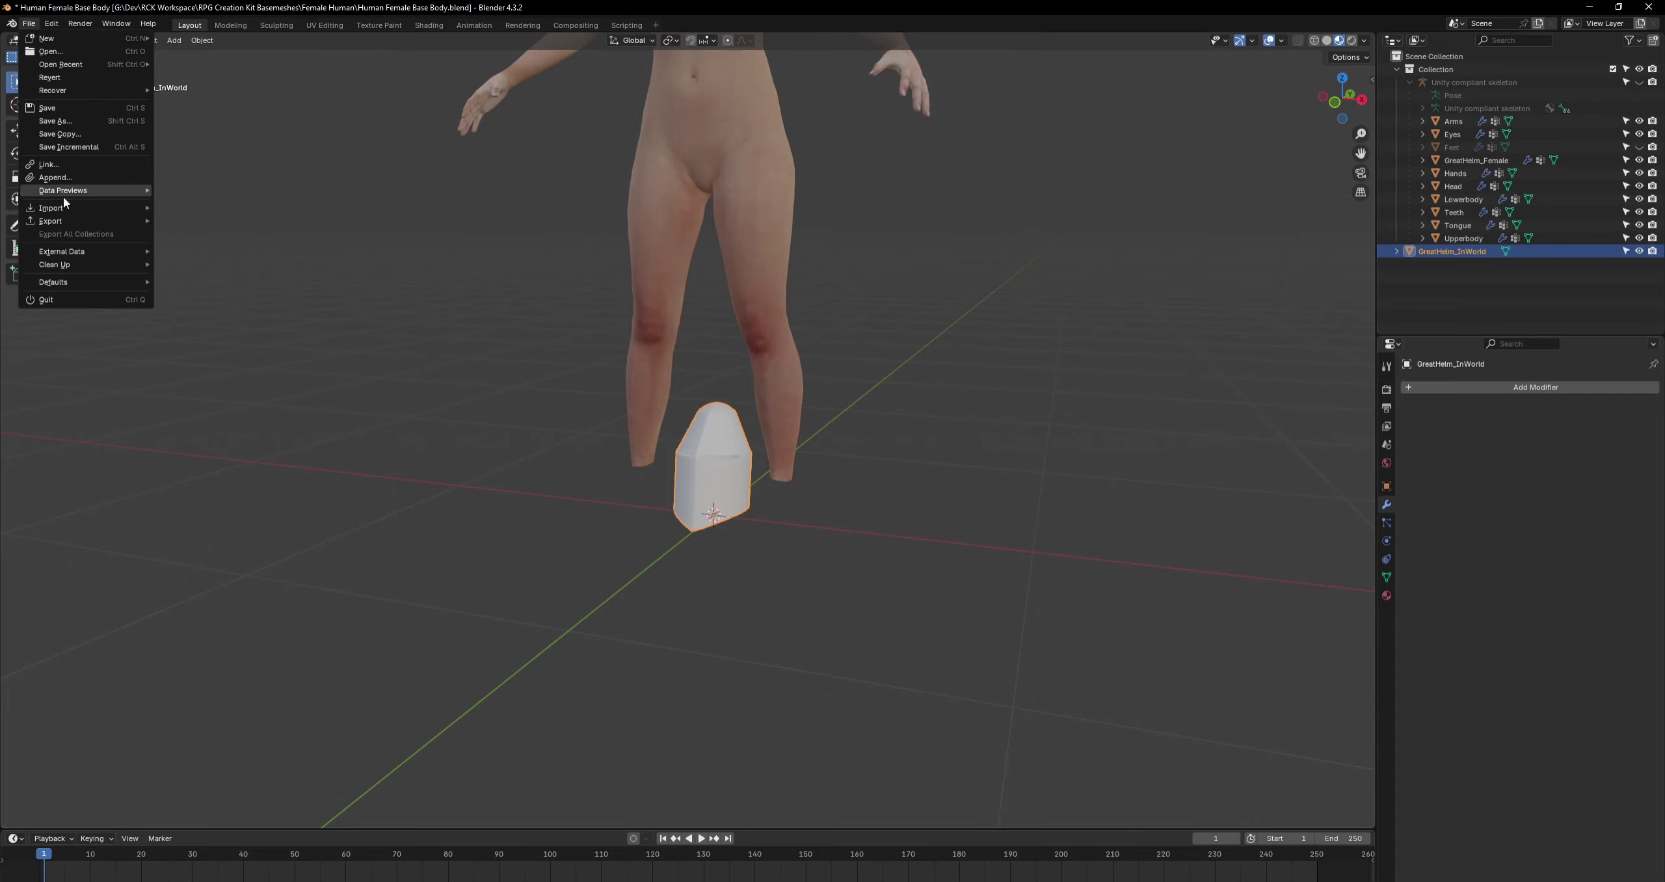
pyautogui.moveTo(63, 221)
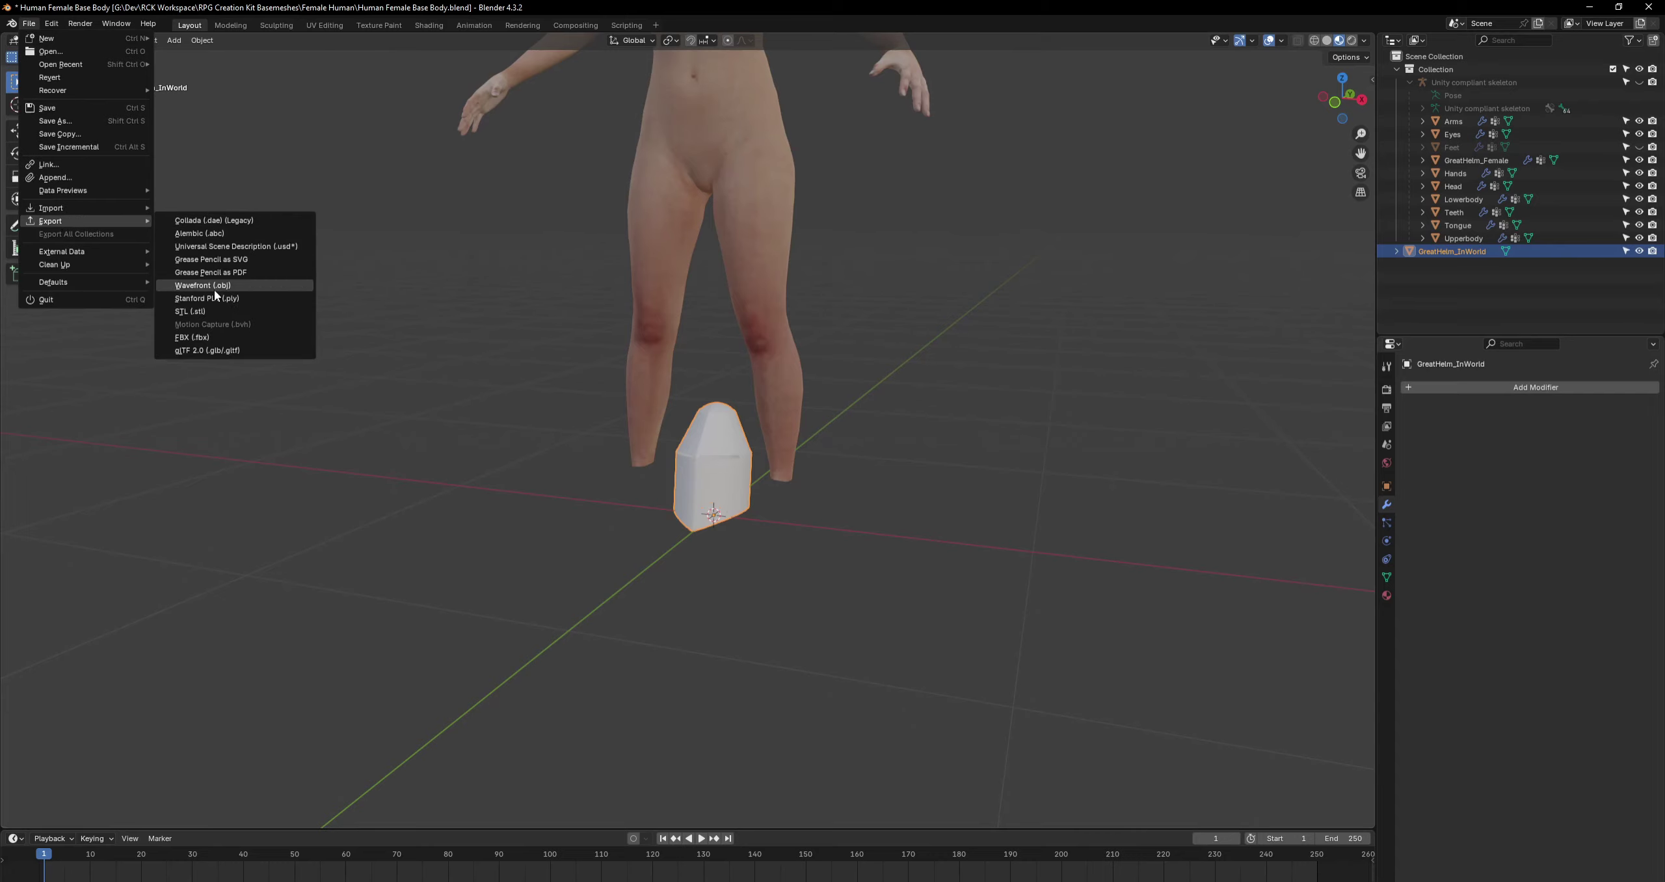
pyautogui.click(188, 338)
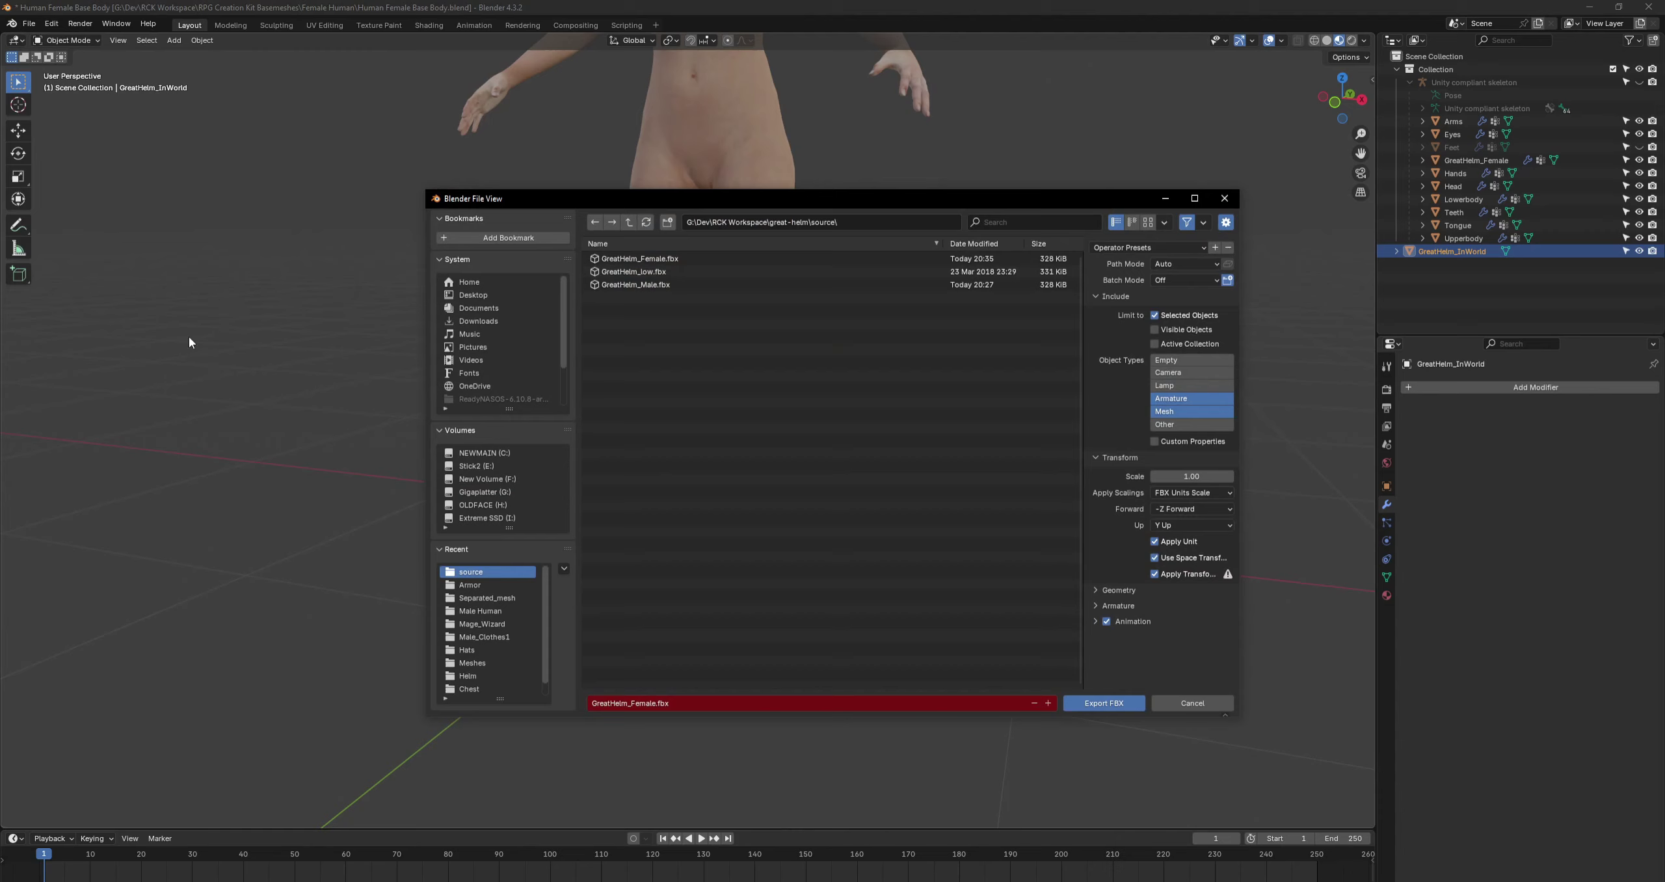
pyautogui.click(691, 701)
pyautogui.press('End')
pyautogui.press('BackSpace')
pyautogui.press('BackSpace')
pyautogui.press('BackSpace')
pyautogui.press('BackSpace')
pyautogui.press('BackSpace')
pyautogui.press('BackSpace')
pyautogui.press('BackSpace')
pyautogui.press('BackSpace')
pyautogui.press('BackSpace')
pyautogui.press('BackSpace')
pyautogui.write('InWorld')
# Limit the exported object types to Mesh only and export the FBX.
pyautogui.click(1175, 409)
pyautogui.keyDown('shift'); pyautogui.click(1175, 411); pyautogui.keyUp('shift')
pyautogui.click(1176, 411)
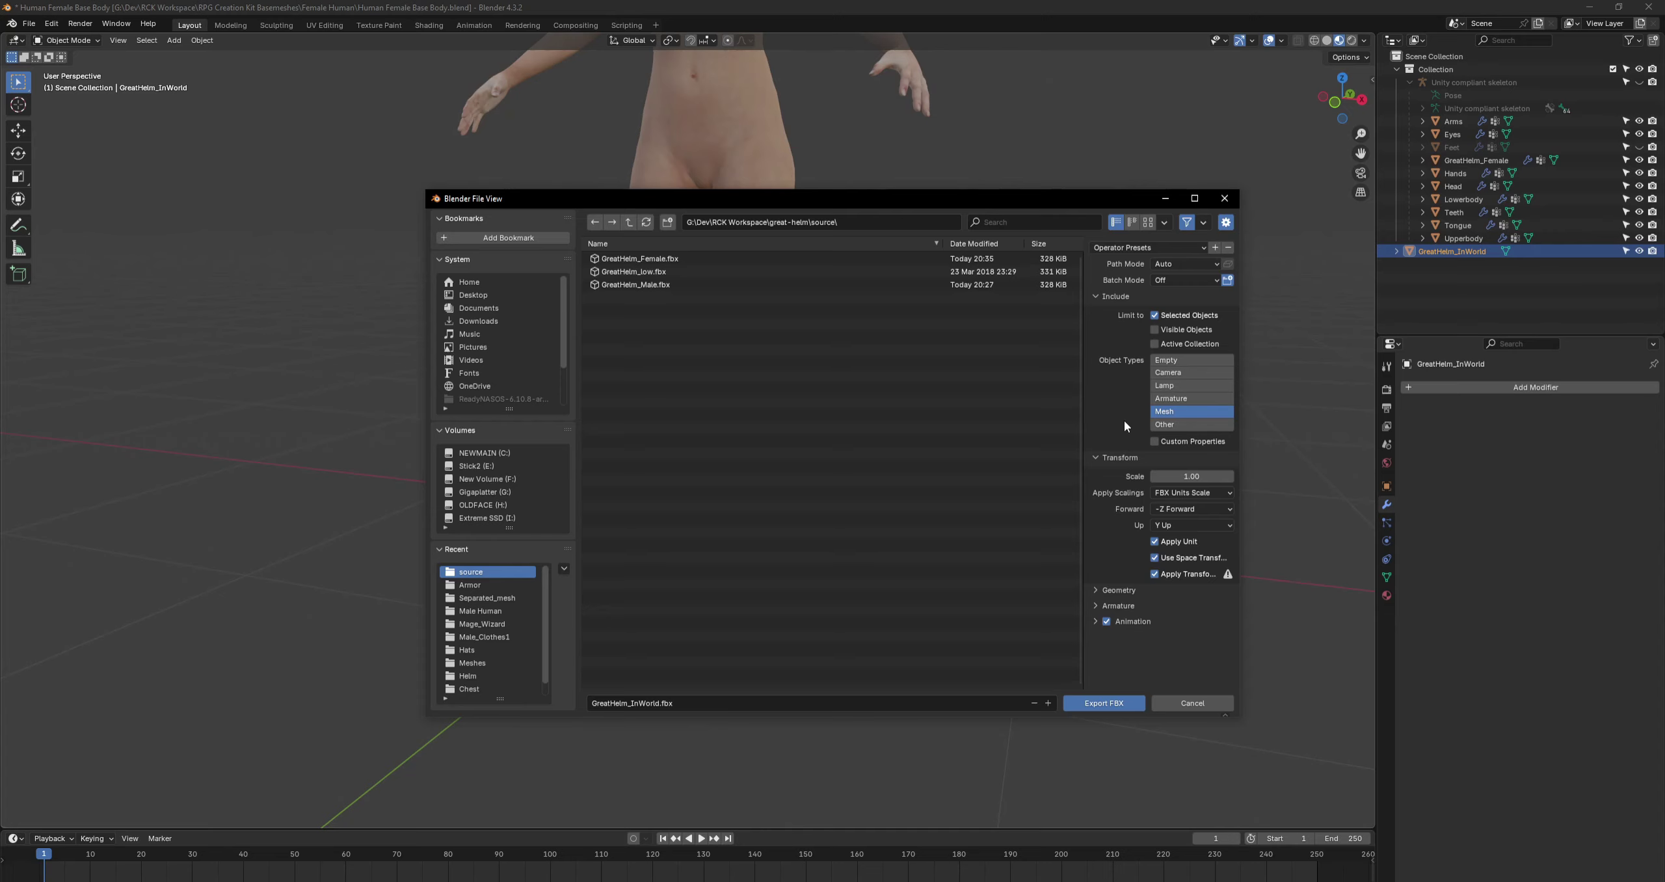
pyautogui.click(1092, 702)
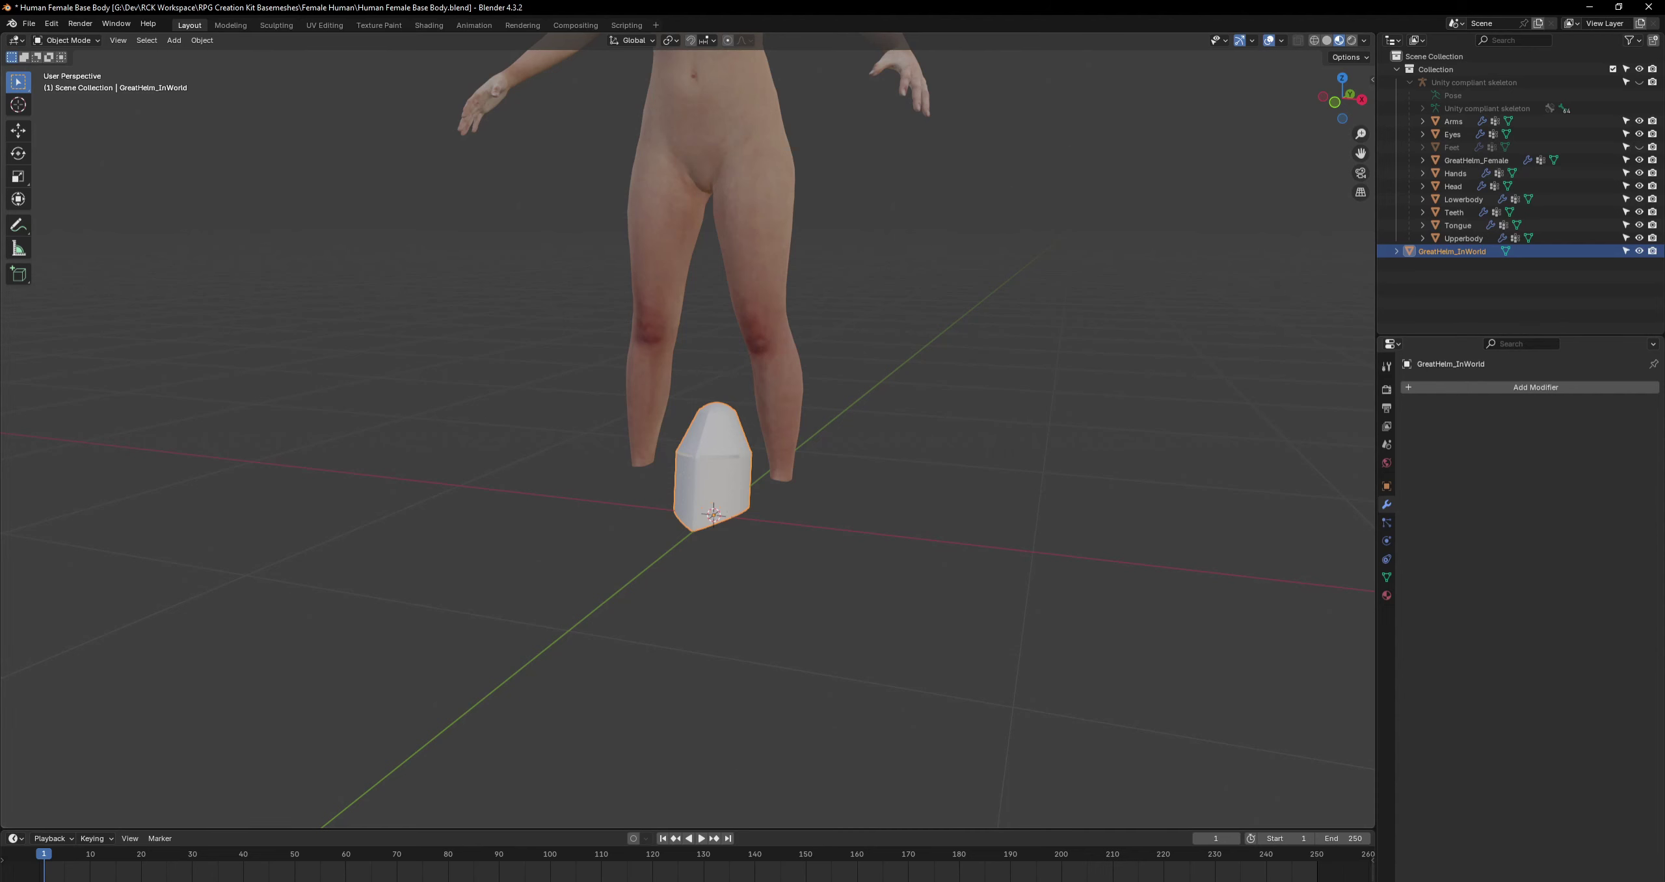
# Switch to Unity and open the project folder Assets/_SSOG/Converted Meshes/Armor/Helm.
pyautogui.hotkey('alt', 'Tab')
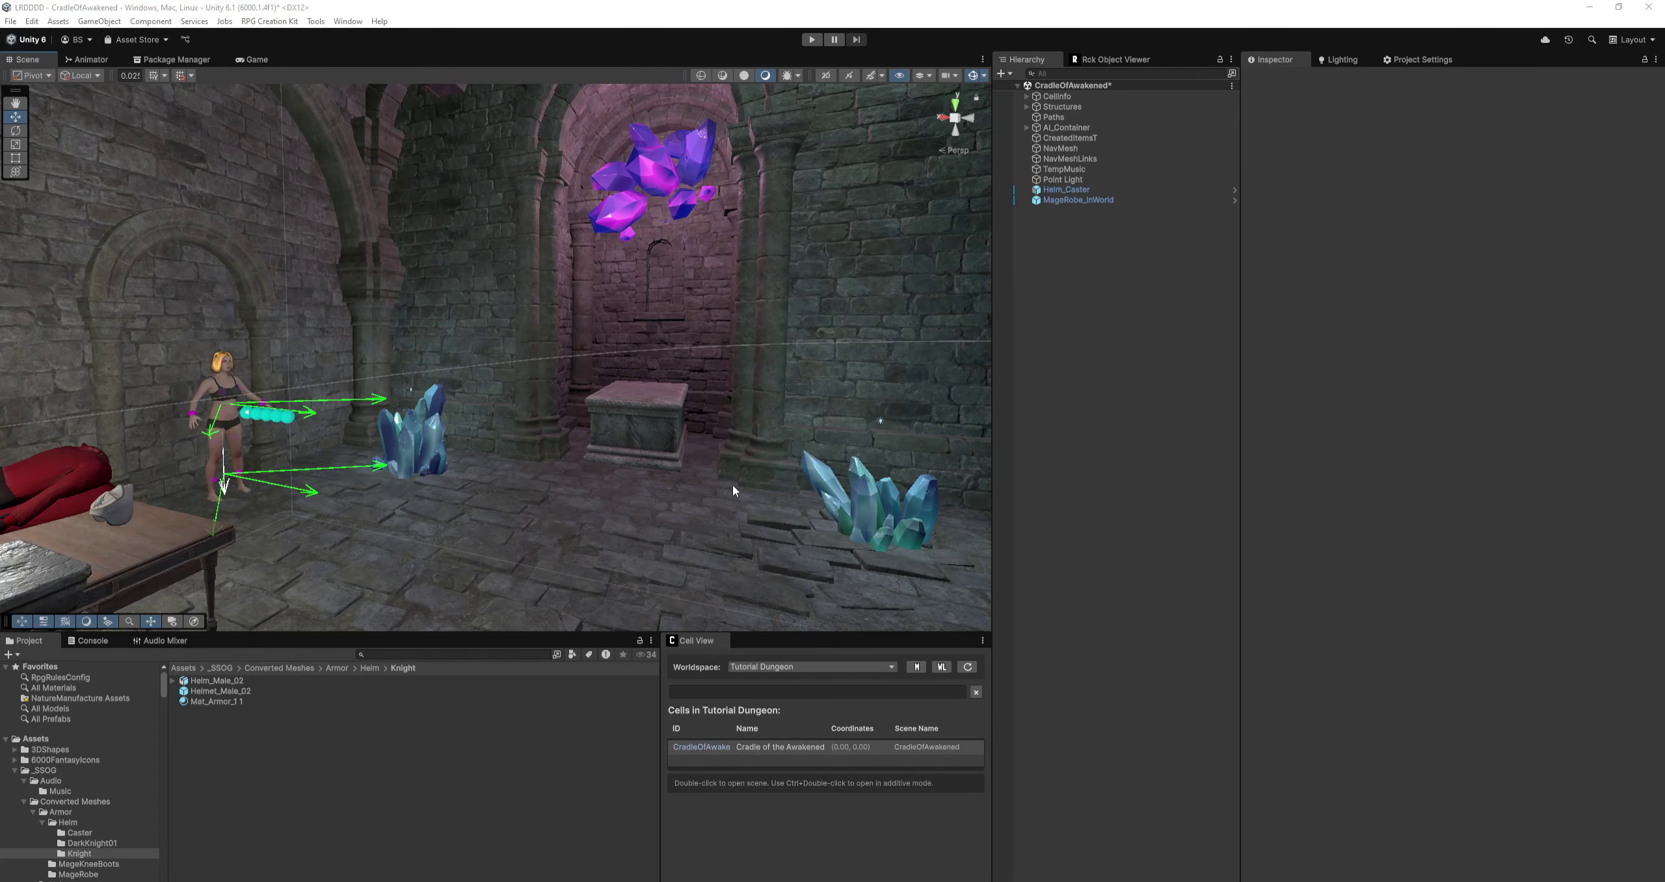
pyautogui.moveTo(696, 489); pyautogui.dragTo(654, 495, button='right')
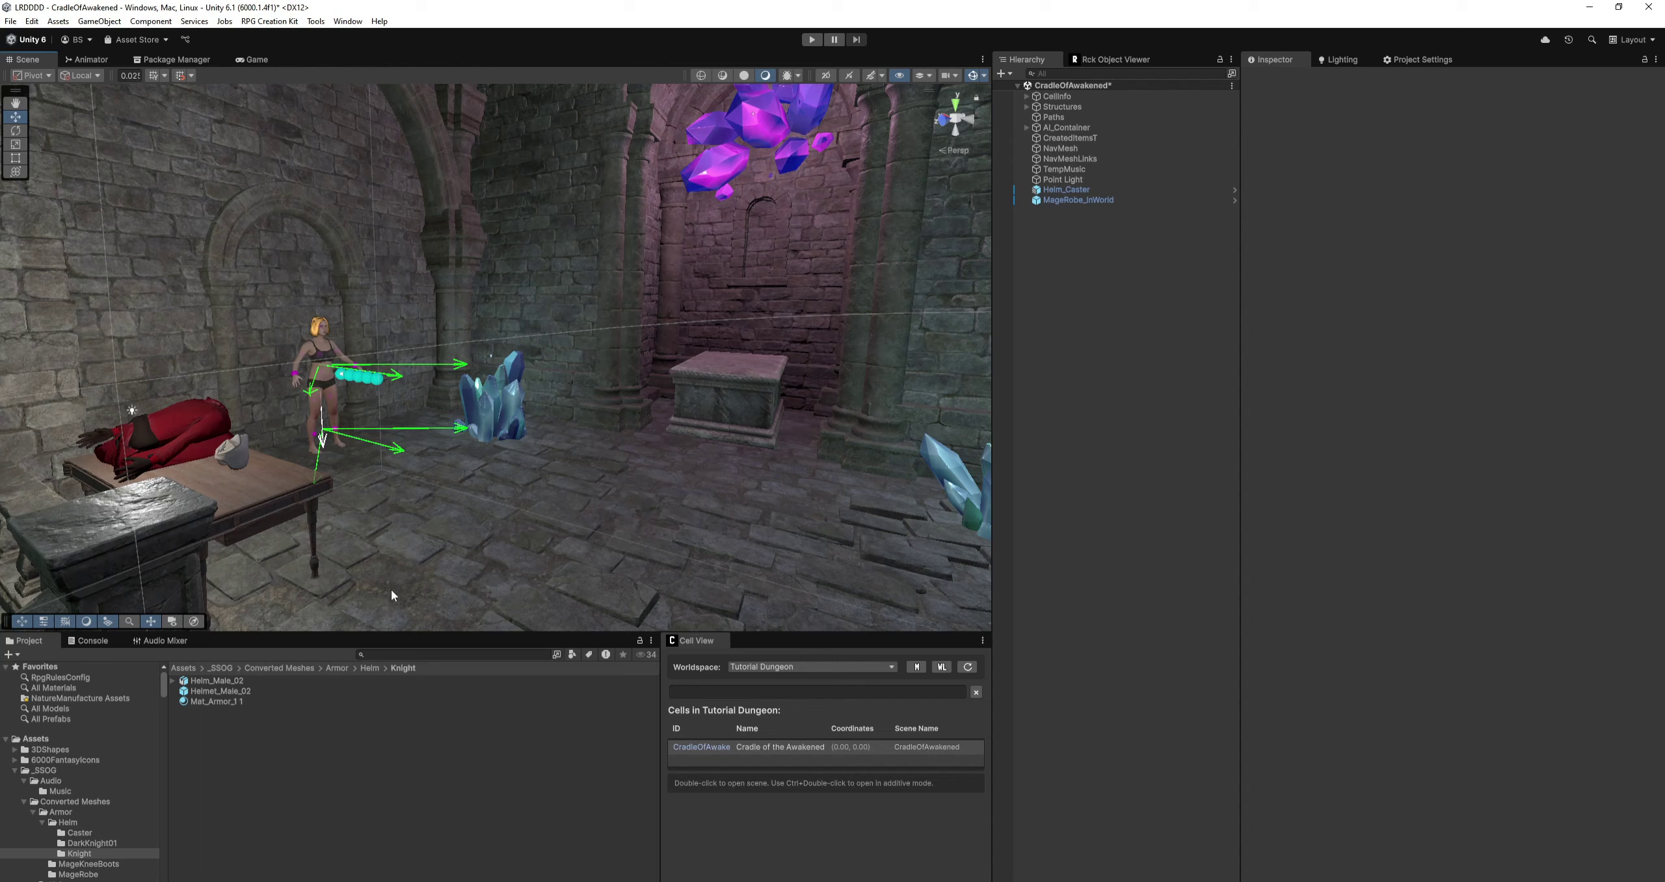
pyautogui.moveTo(470, 551); pyautogui.dragTo(540, 552, button='right')
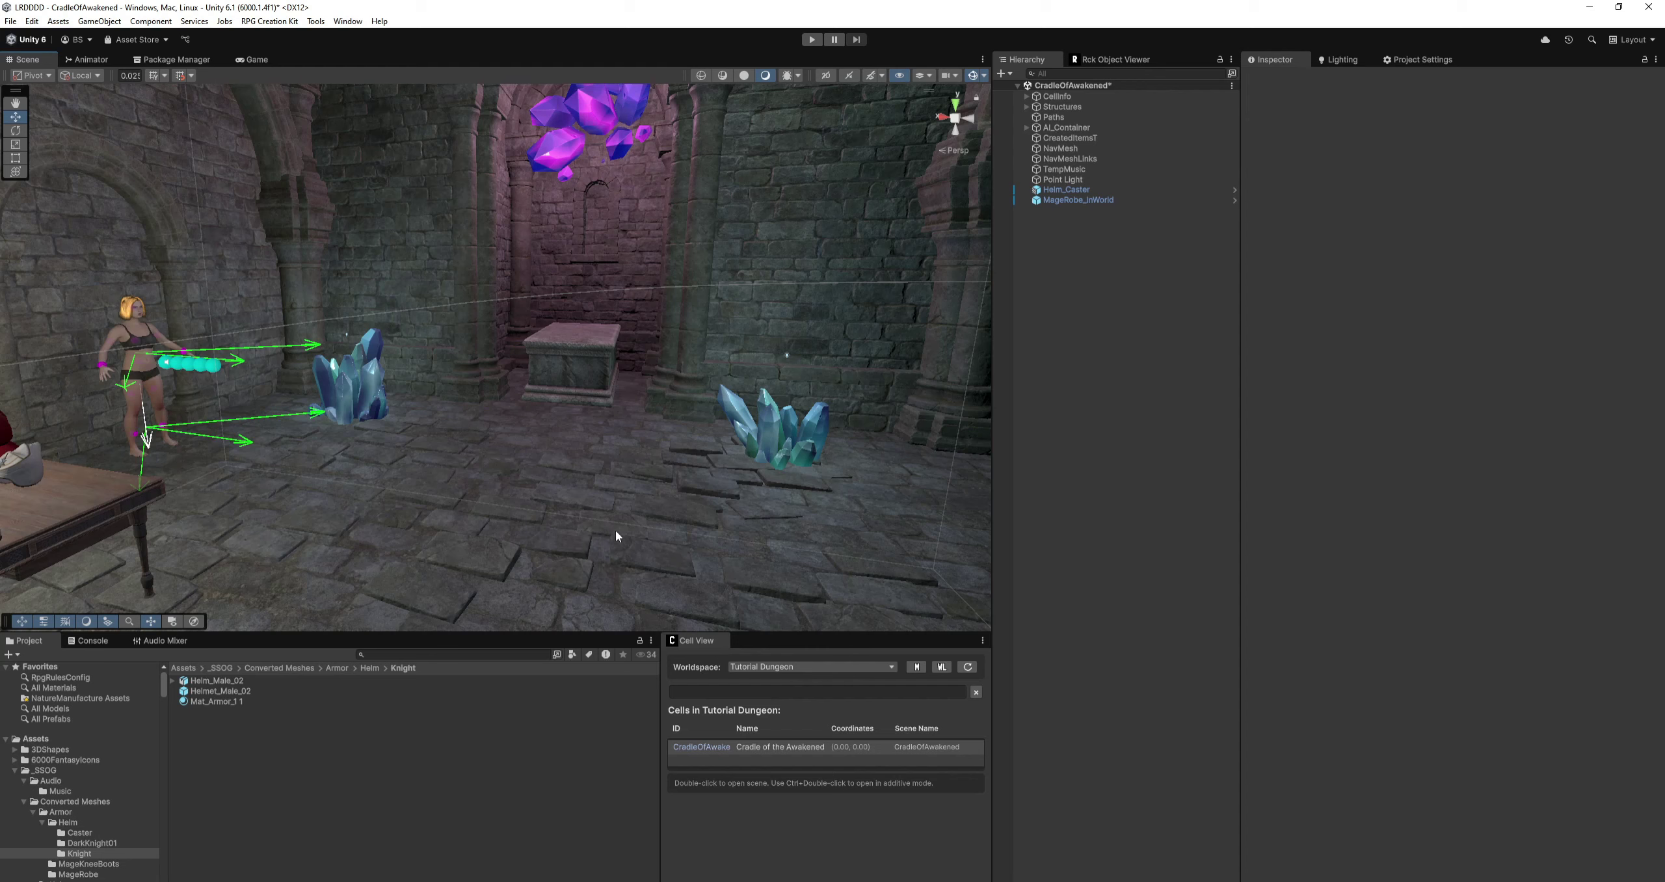
pyautogui.moveTo(615, 530)
pyautogui.mouseDown(button='right')
pyautogui.moveTo(670, 483)
pyautogui.moveTo(703, 402)
pyautogui.moveTo(672, 468)
pyautogui.moveTo(597, 531)
pyautogui.mouseUp(button='right')
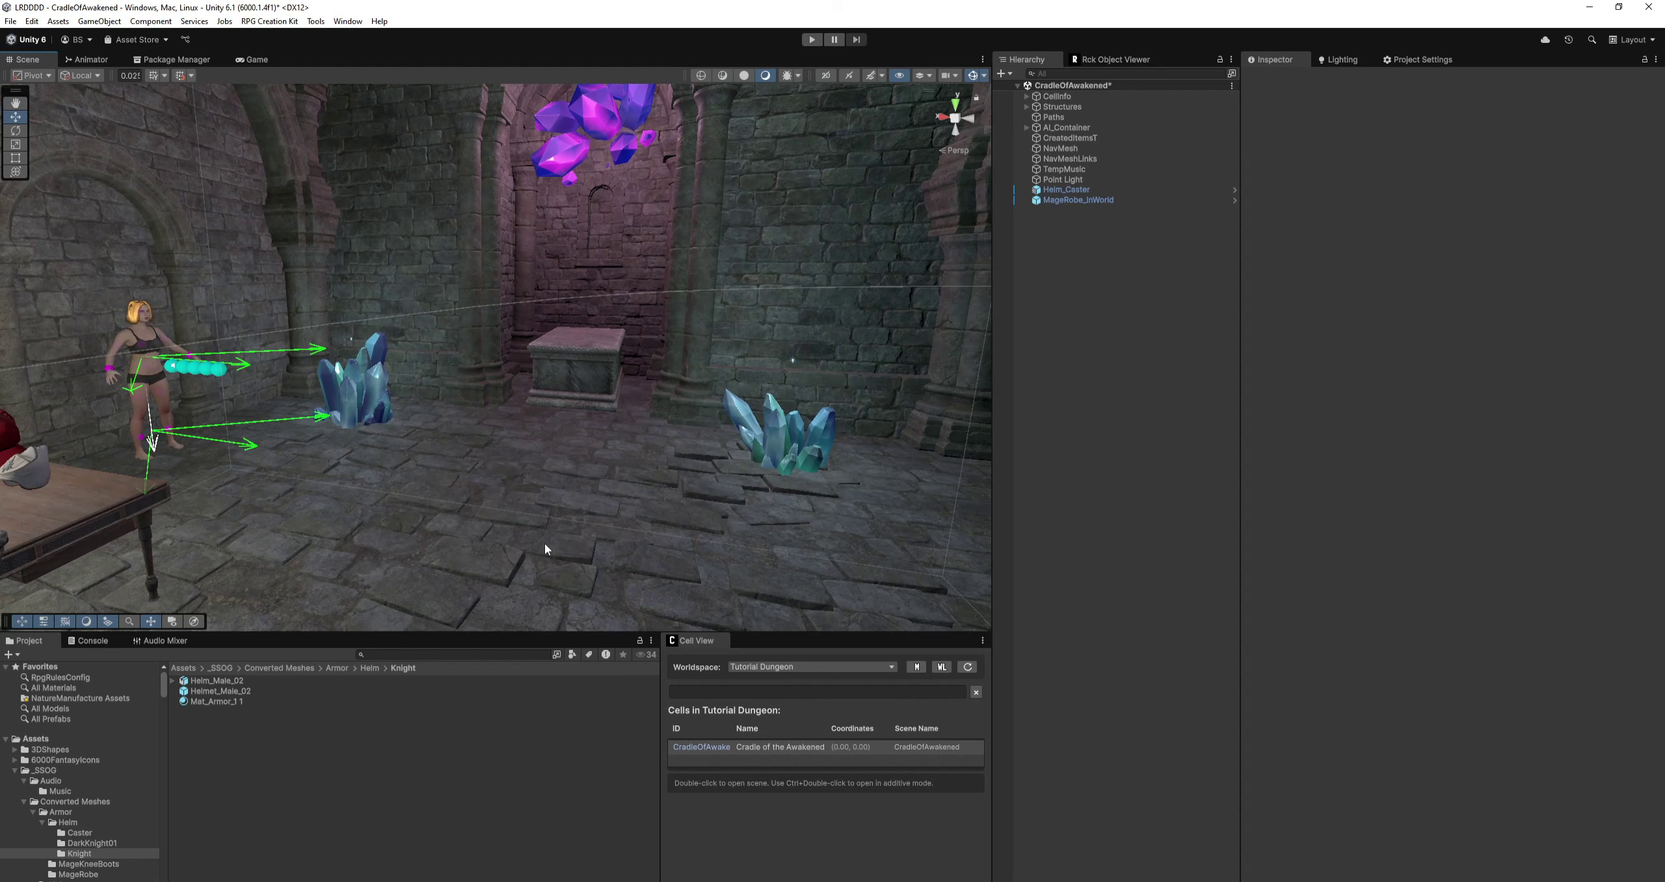
pyautogui.click(275, 667)
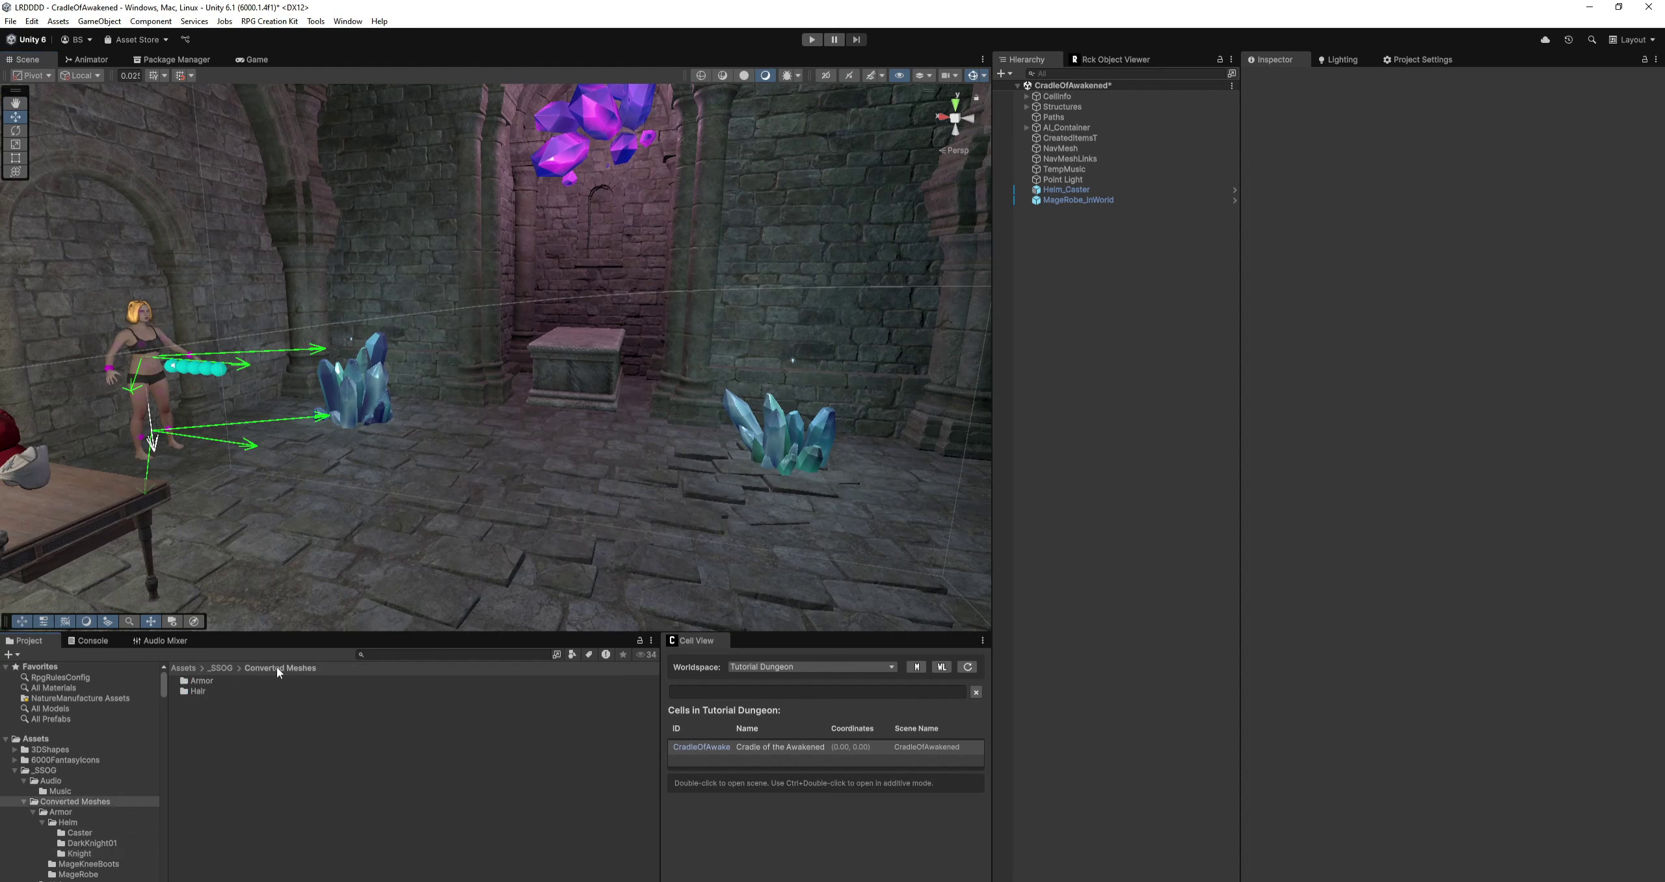
pyautogui.doubleClick(205, 683)
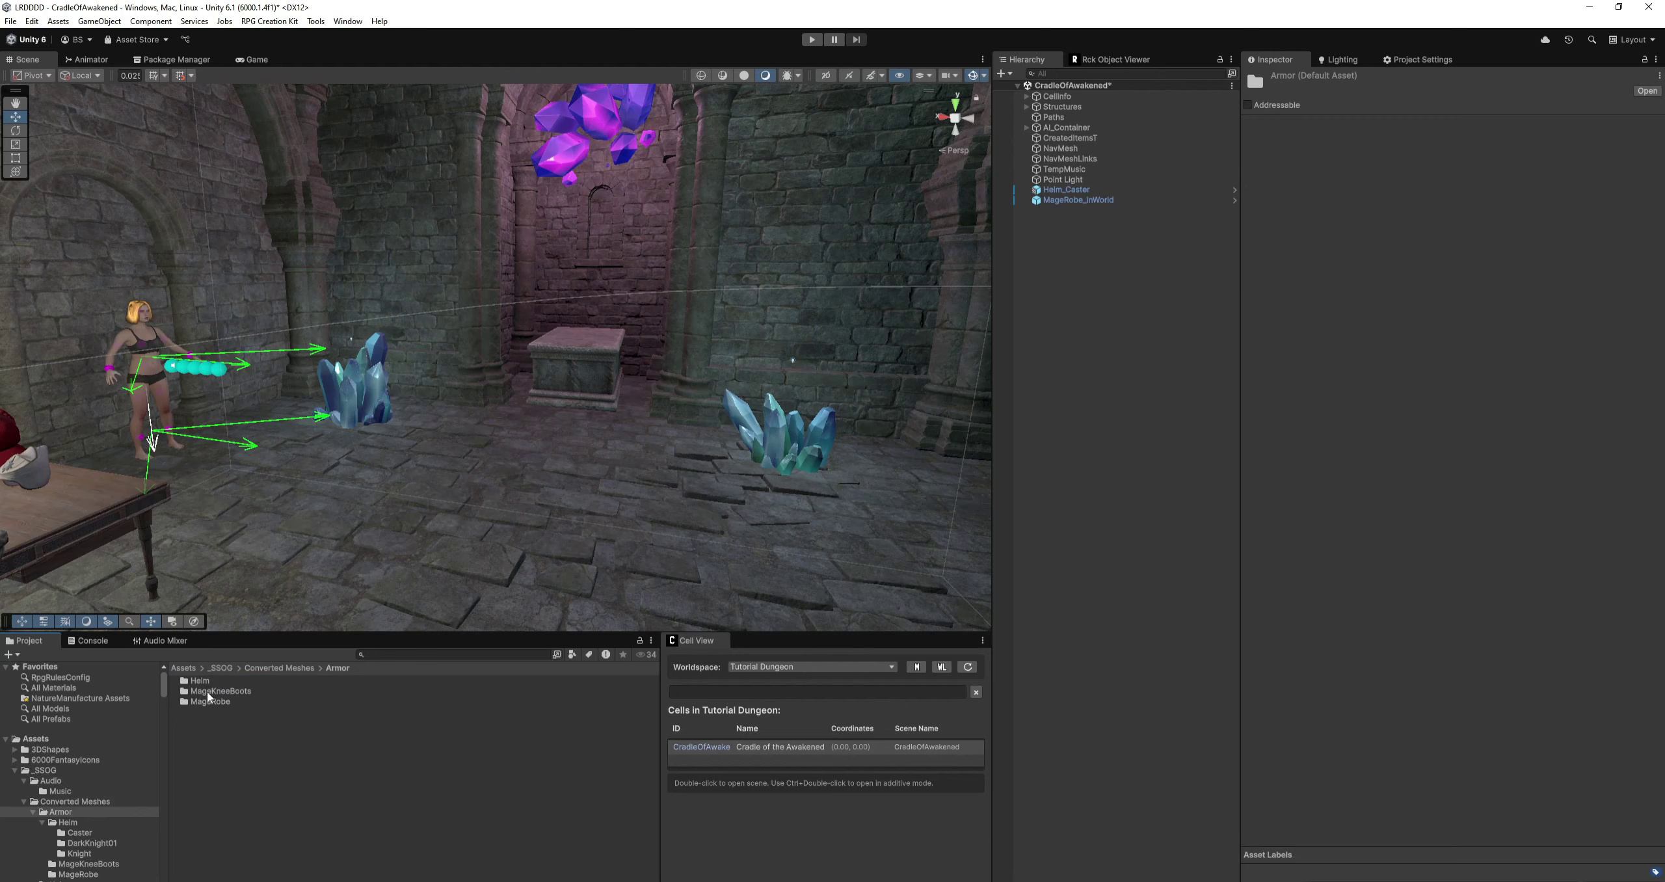
pyautogui.doubleClick(198, 680)
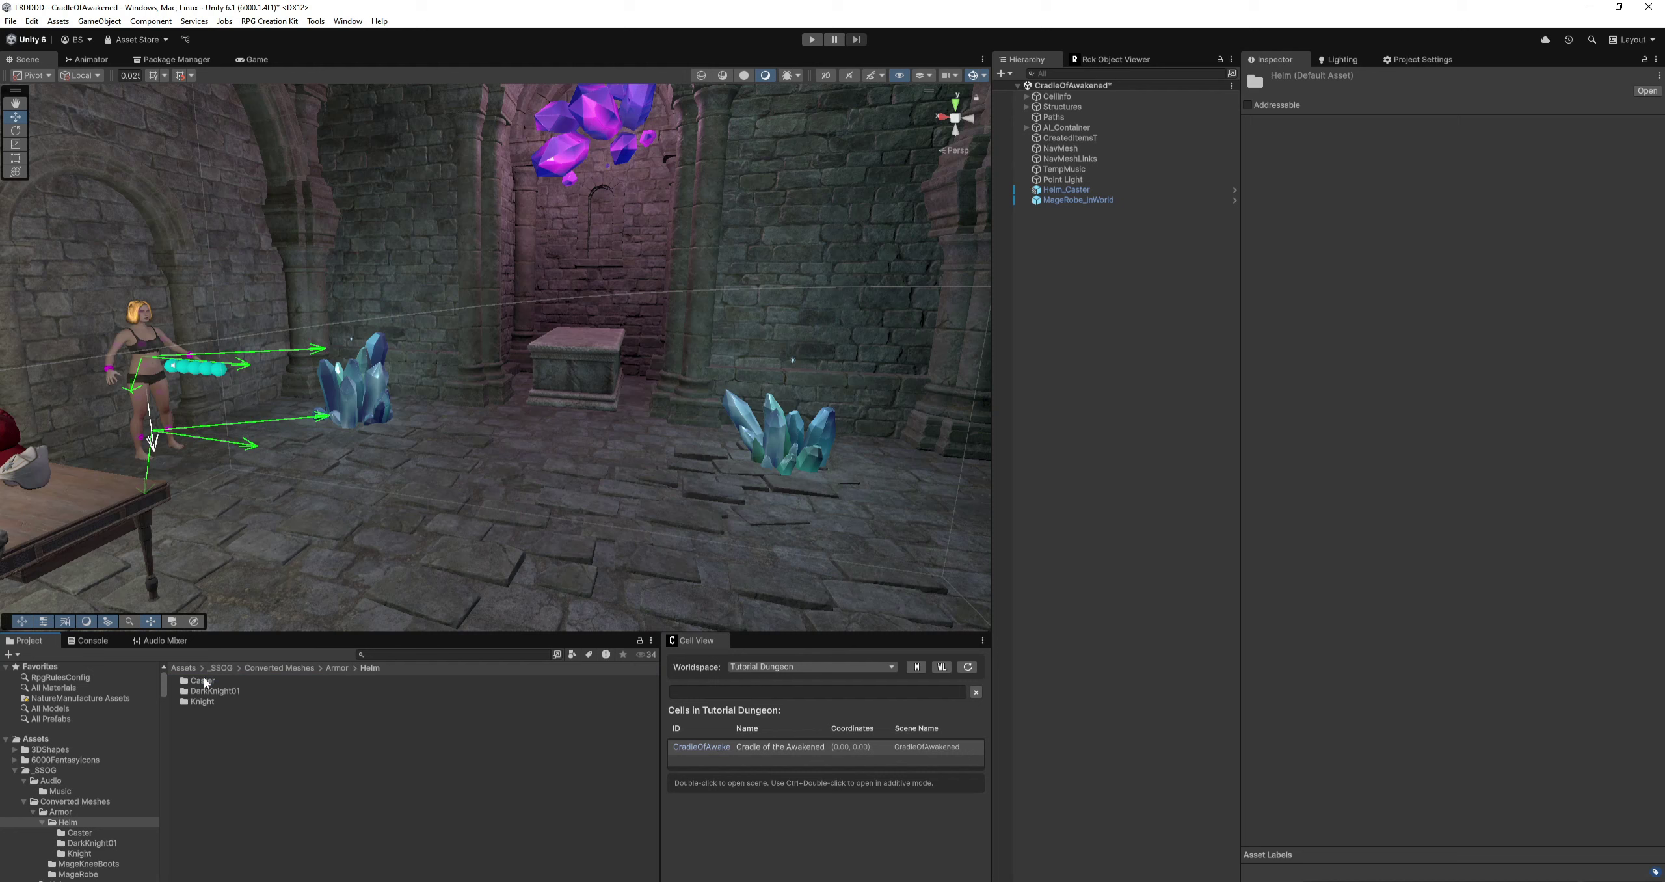
# Create a folder named GreatHelm inside the Helm folder and open it.
pyautogui.rightClick(203, 740)
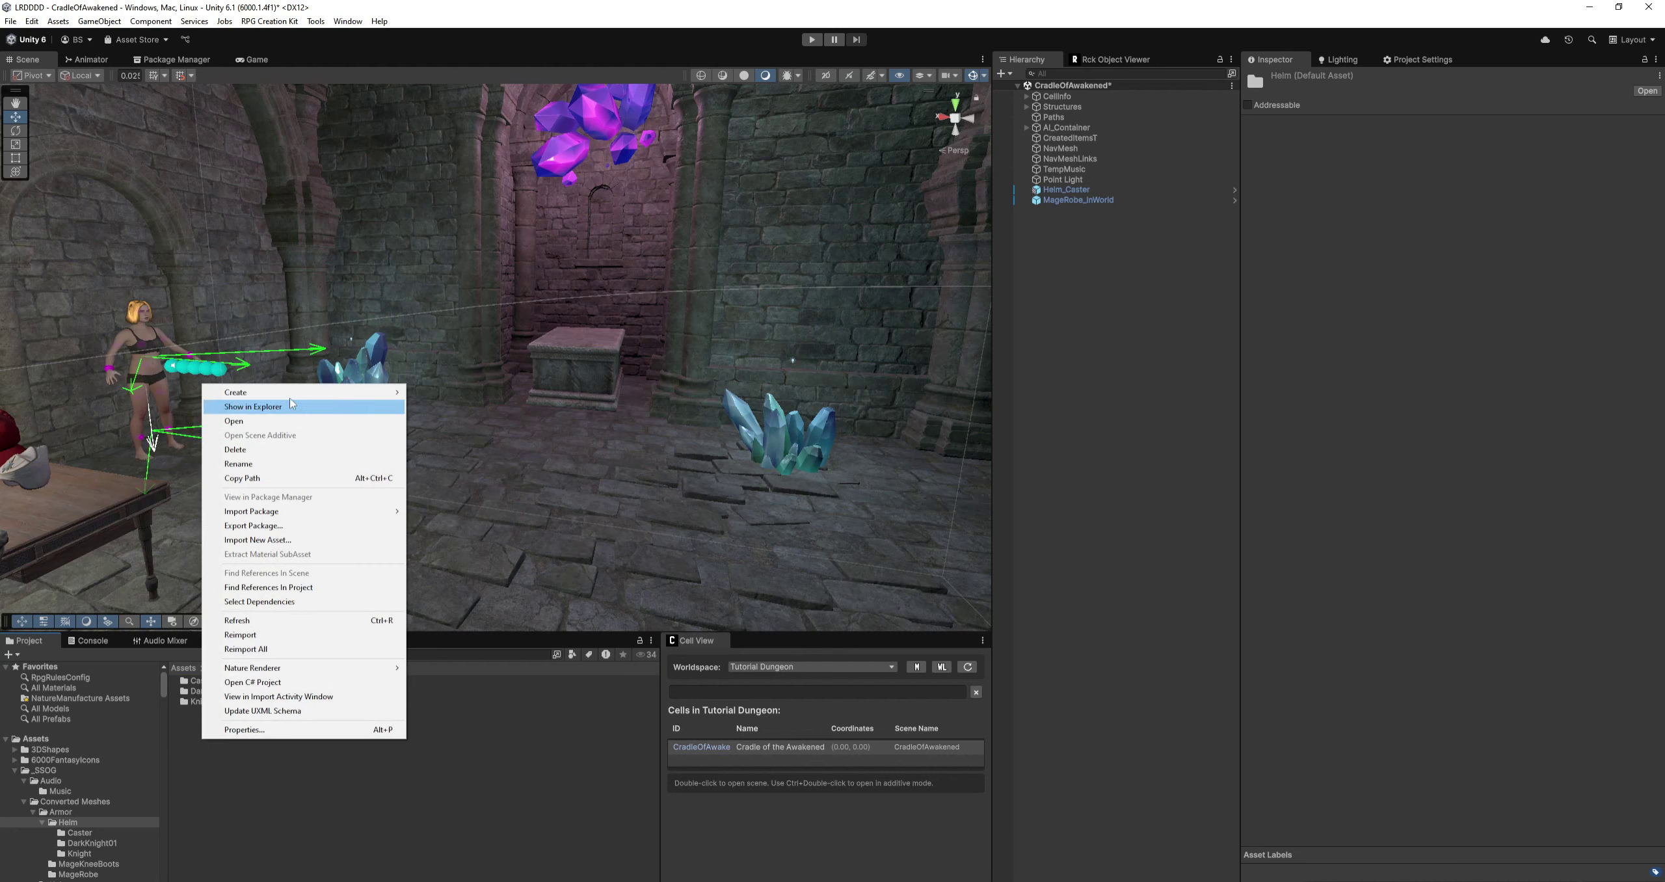
pyautogui.moveTo(294, 394)
pyautogui.click(487, 788)
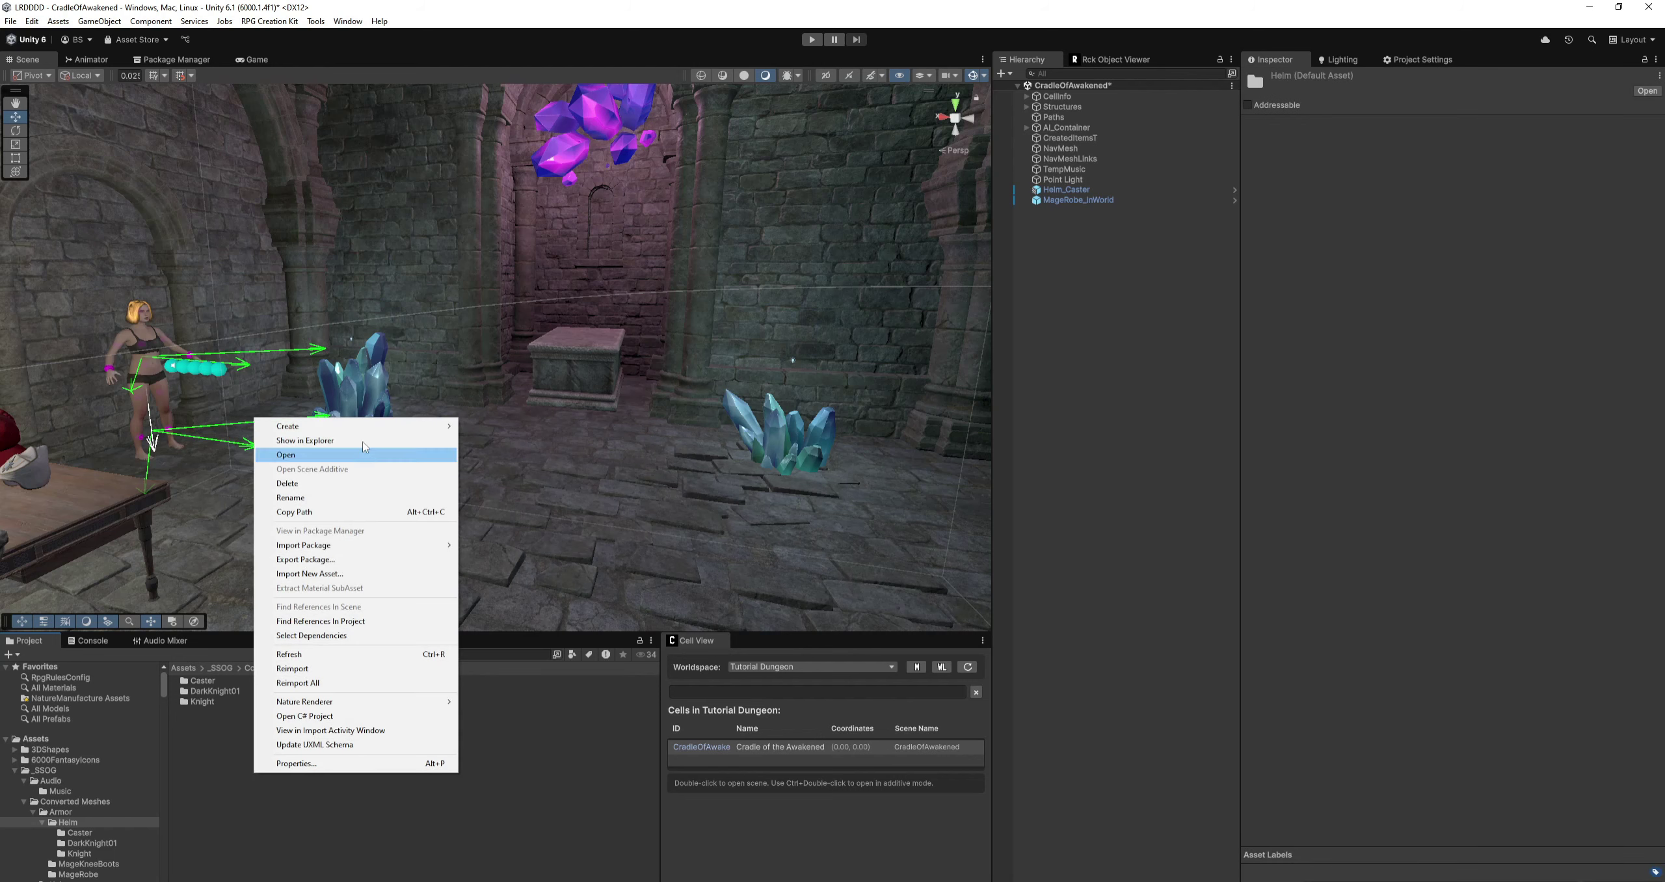
pyautogui.moveTo(374, 429)
pyautogui.click(555, 366)
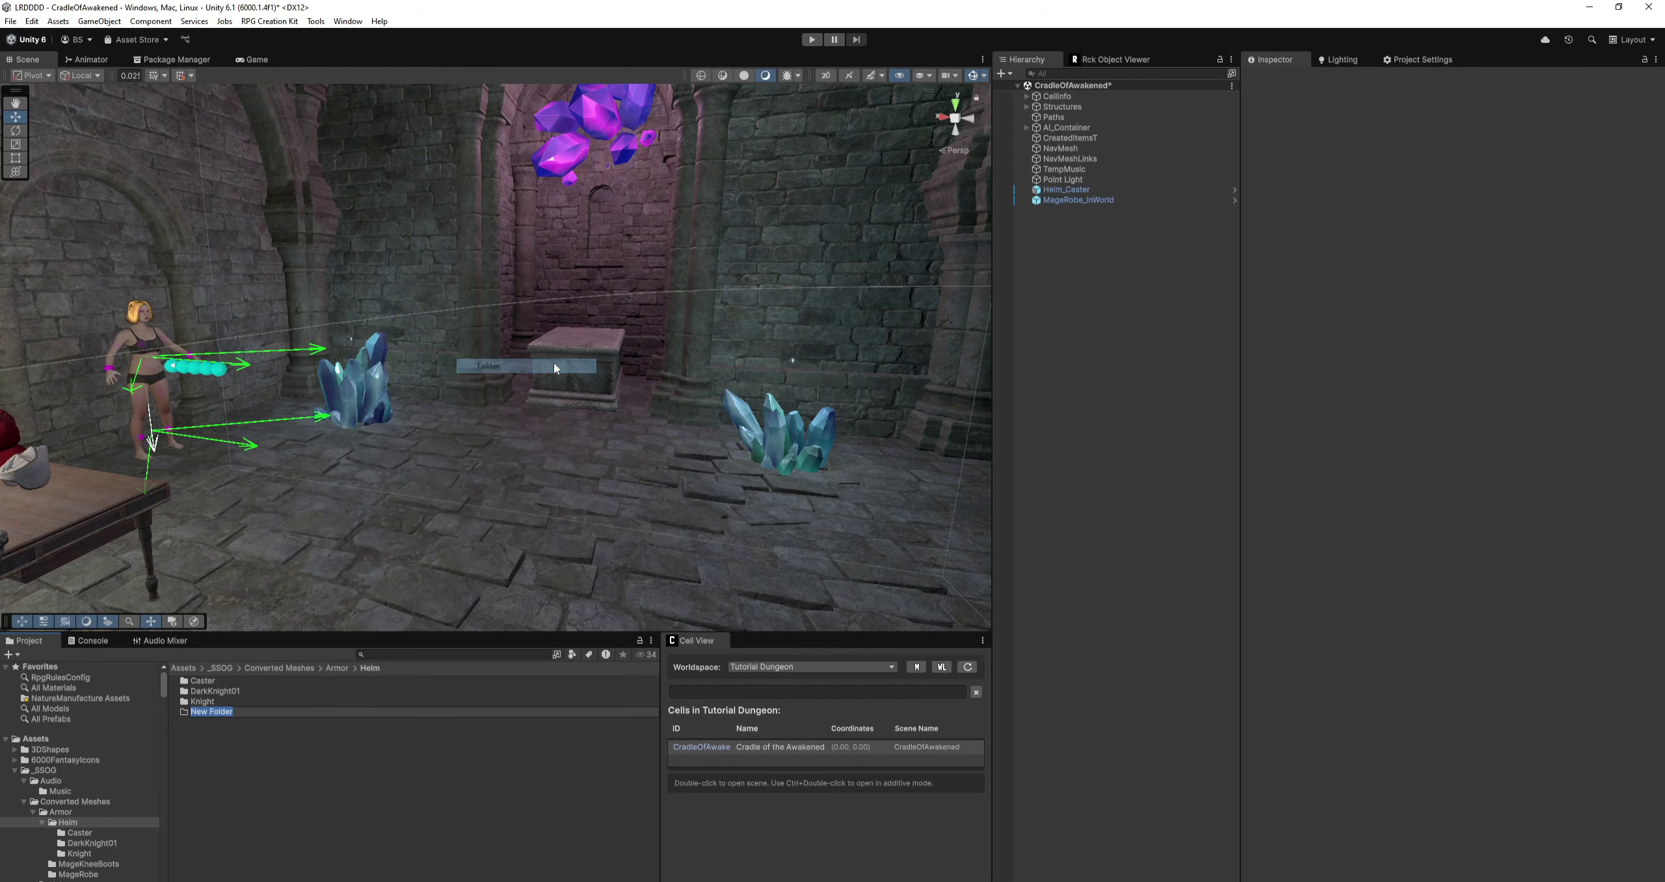
pyautogui.write('Gre')
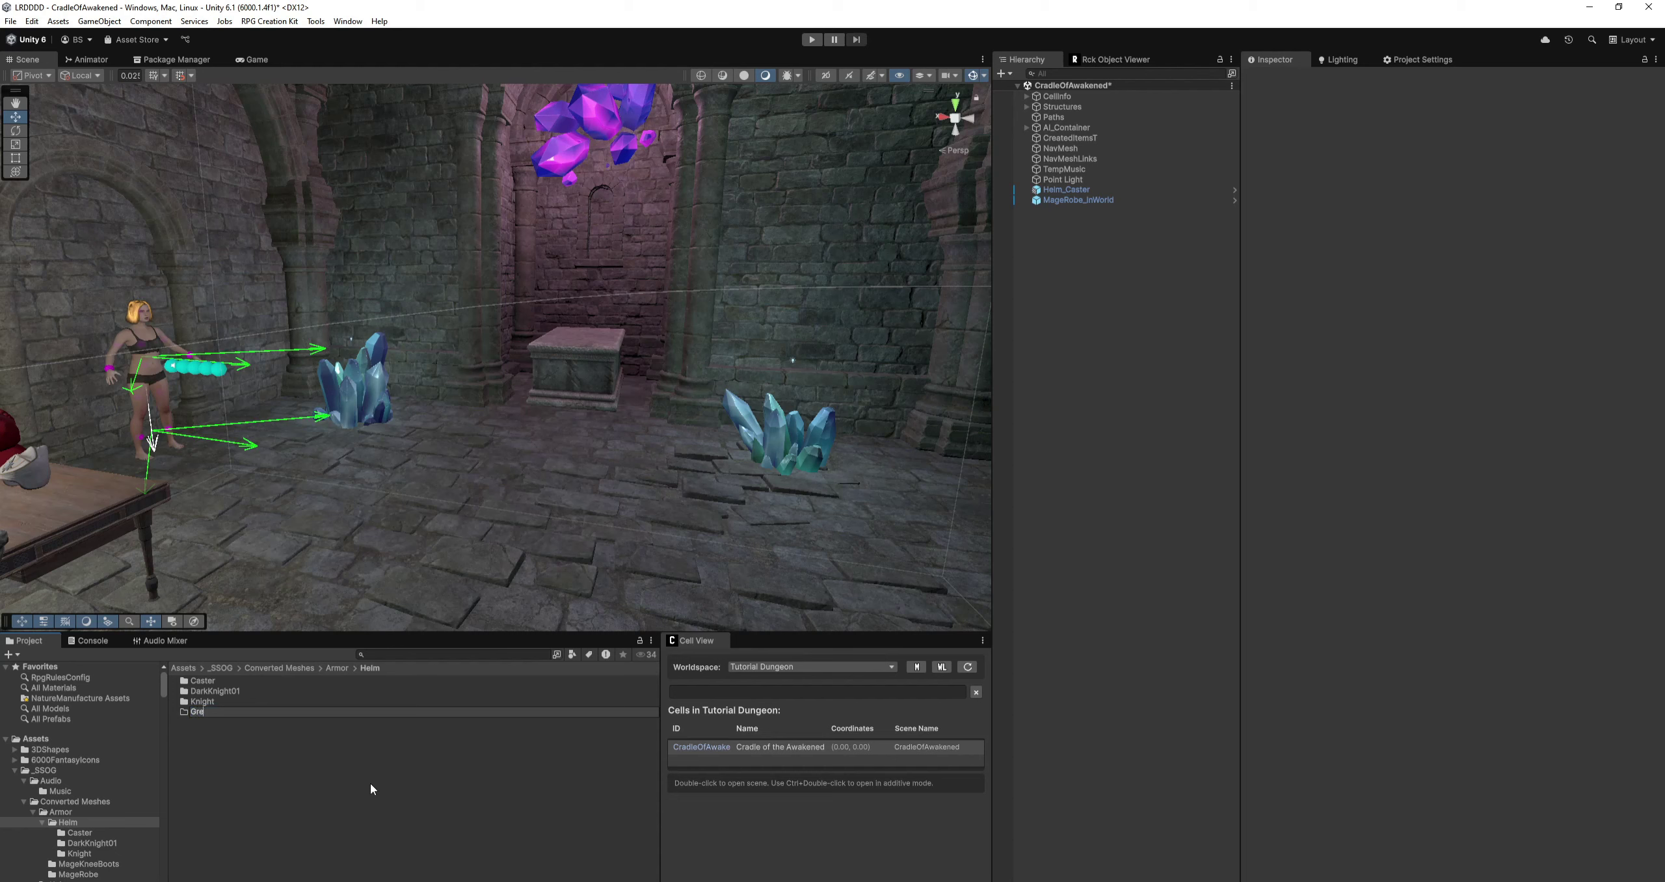
pyautogui.write('atHelm')
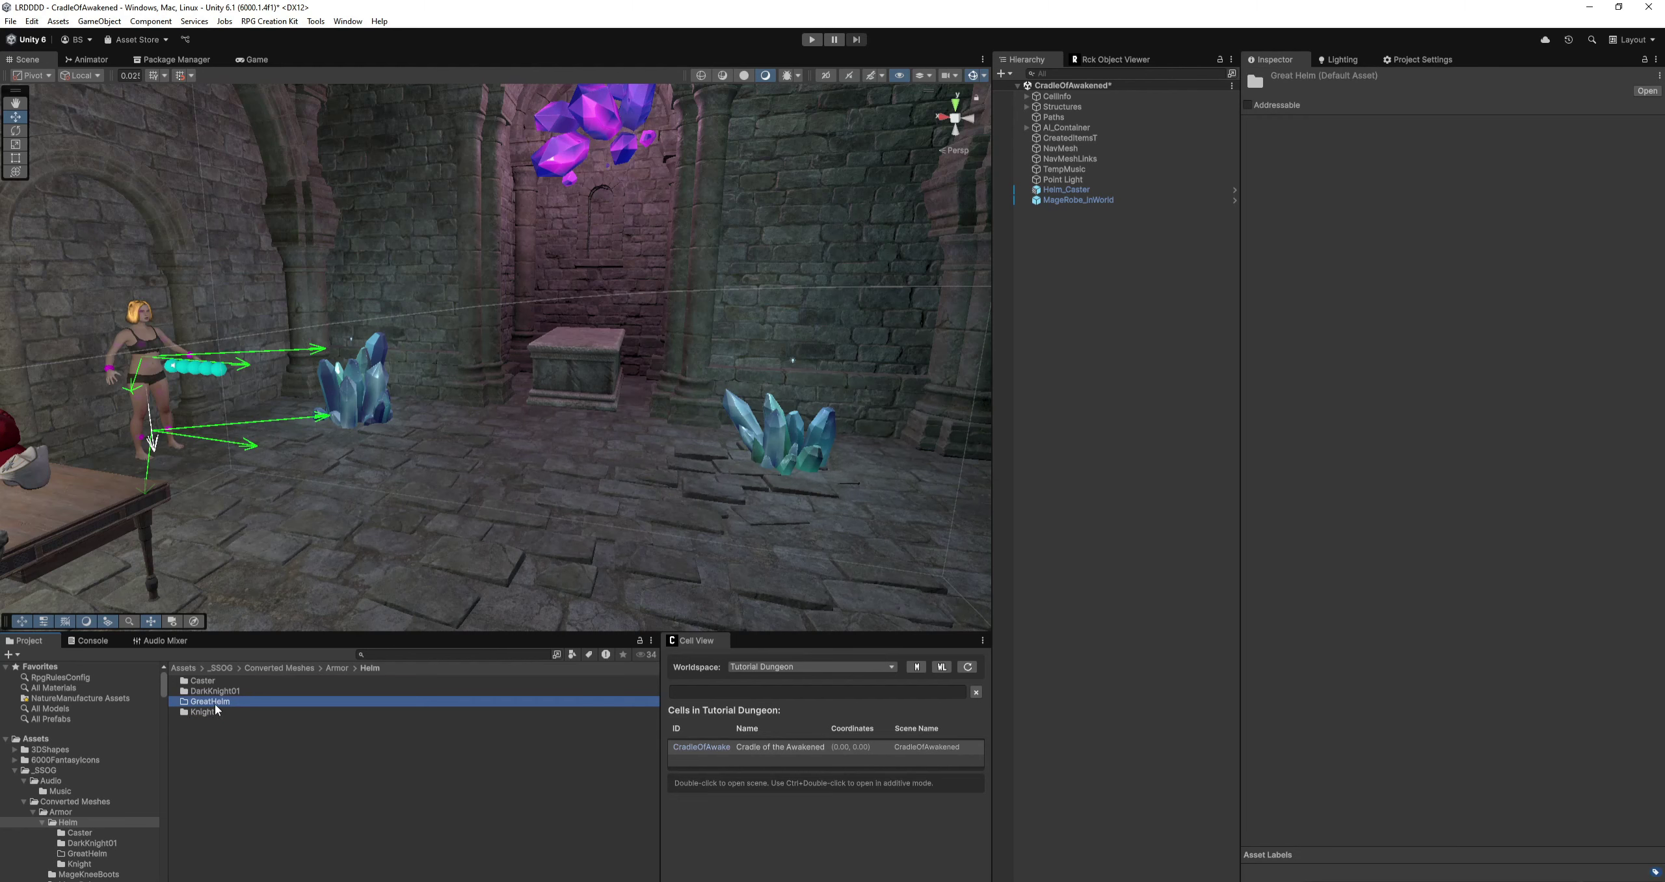
pyautogui.doubleClick(214, 702)
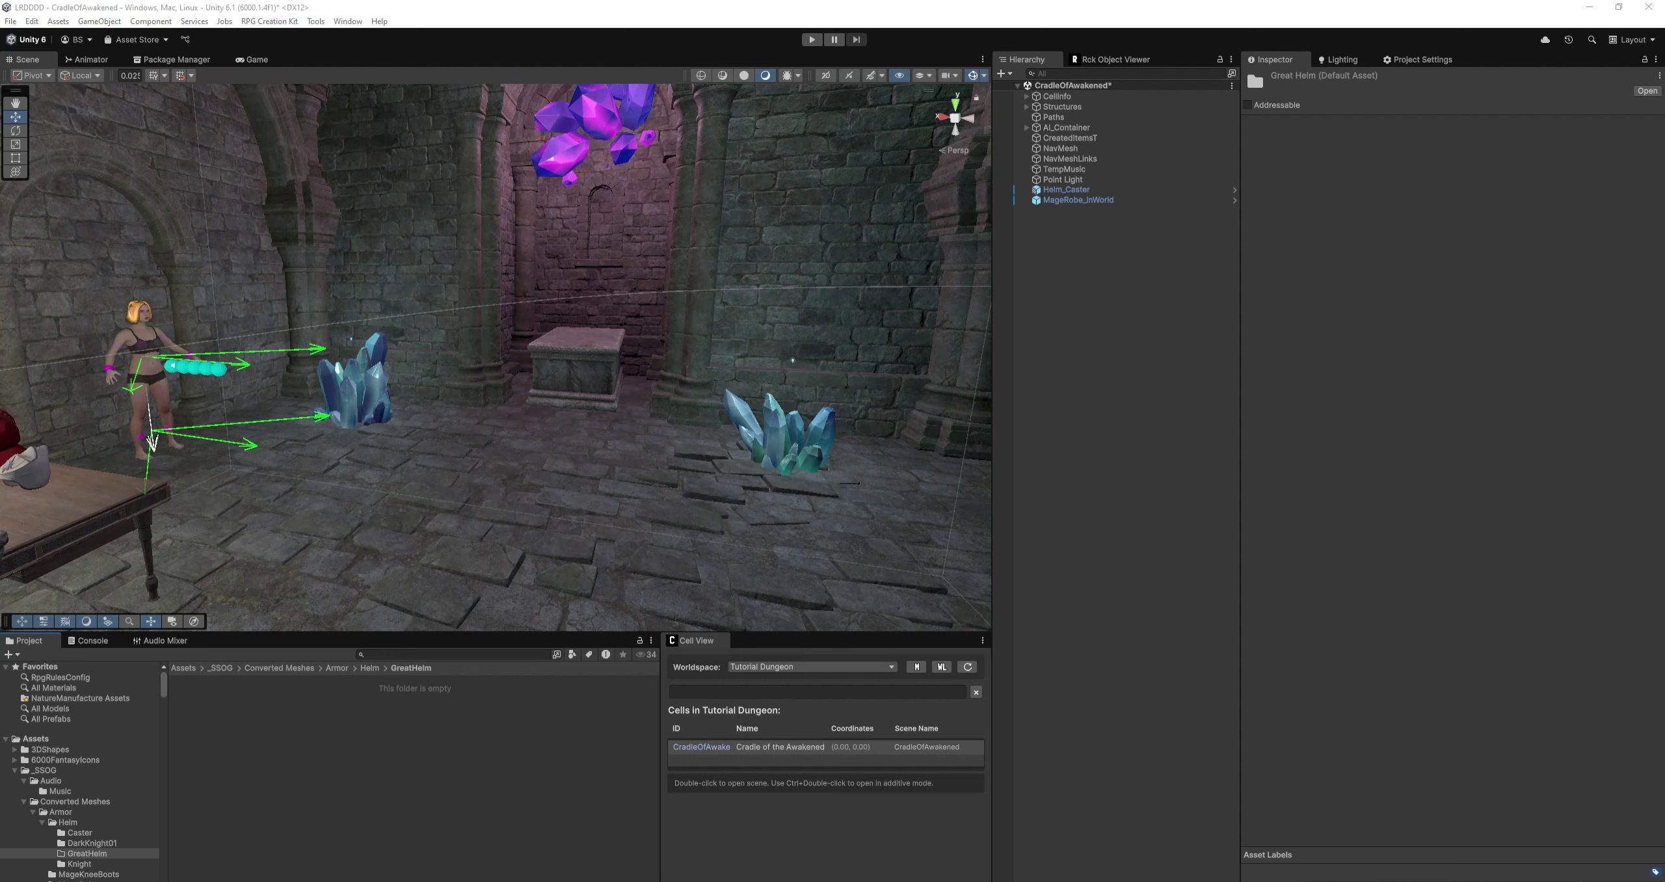
# Import GreatHelm_Female.fbx, GreatHelm_InWorld.fbx and GreatHelm_Male.fbx from the great-helm source folder into the GreatHelm project folder.
pyautogui.moveTo(1431, 245); pyautogui.dragTo(1199, 272)
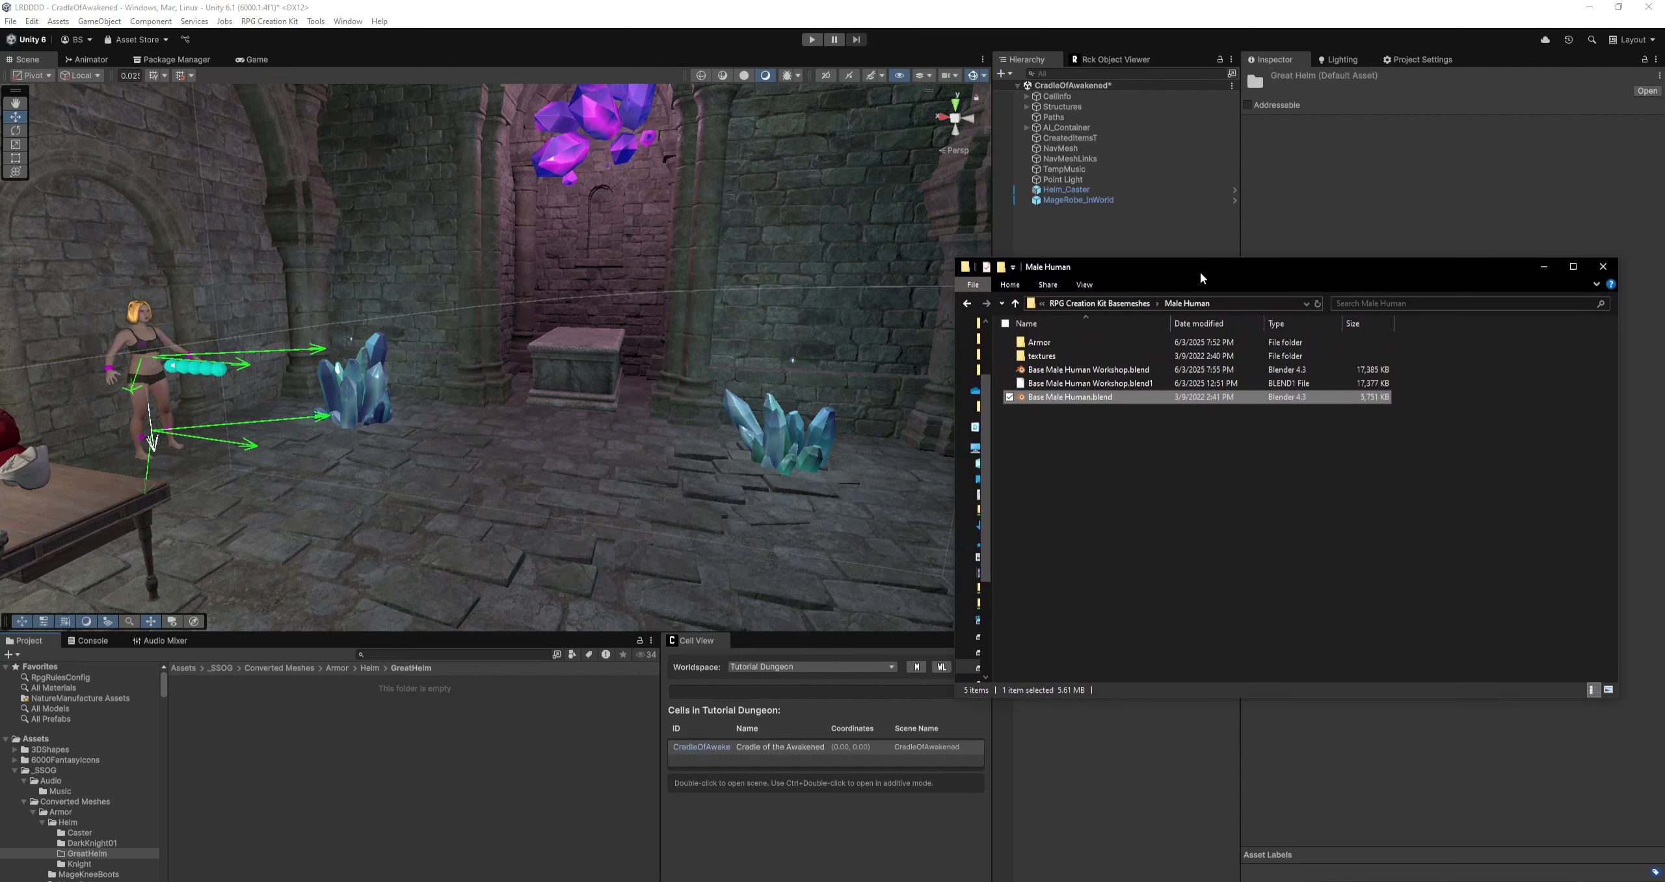
pyautogui.click(1103, 305)
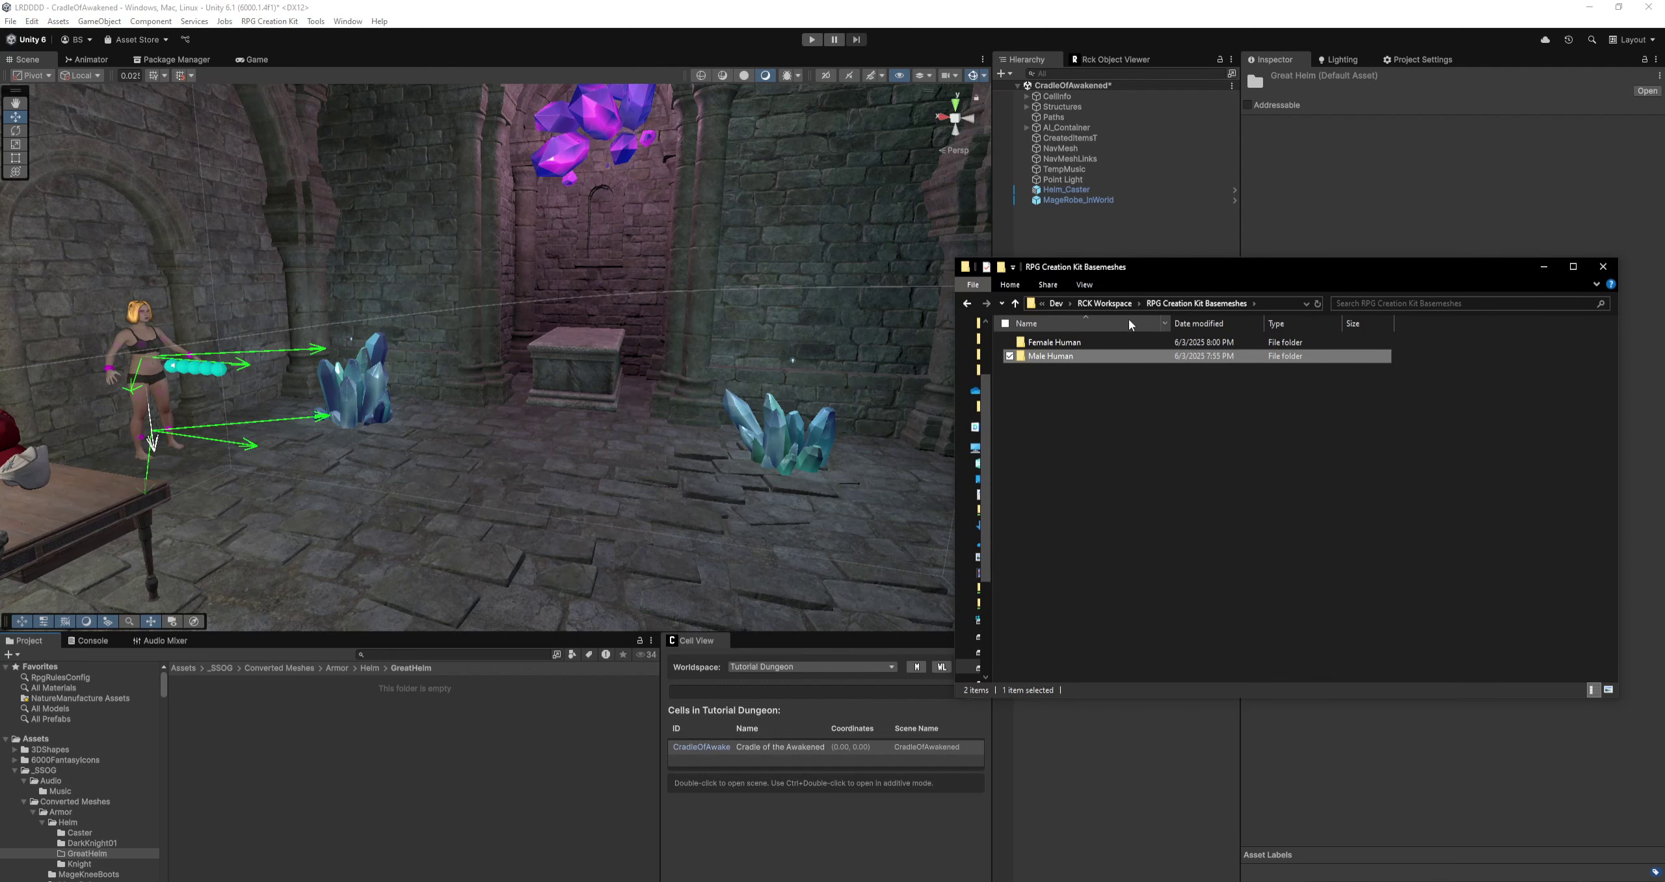
pyautogui.click(1114, 305)
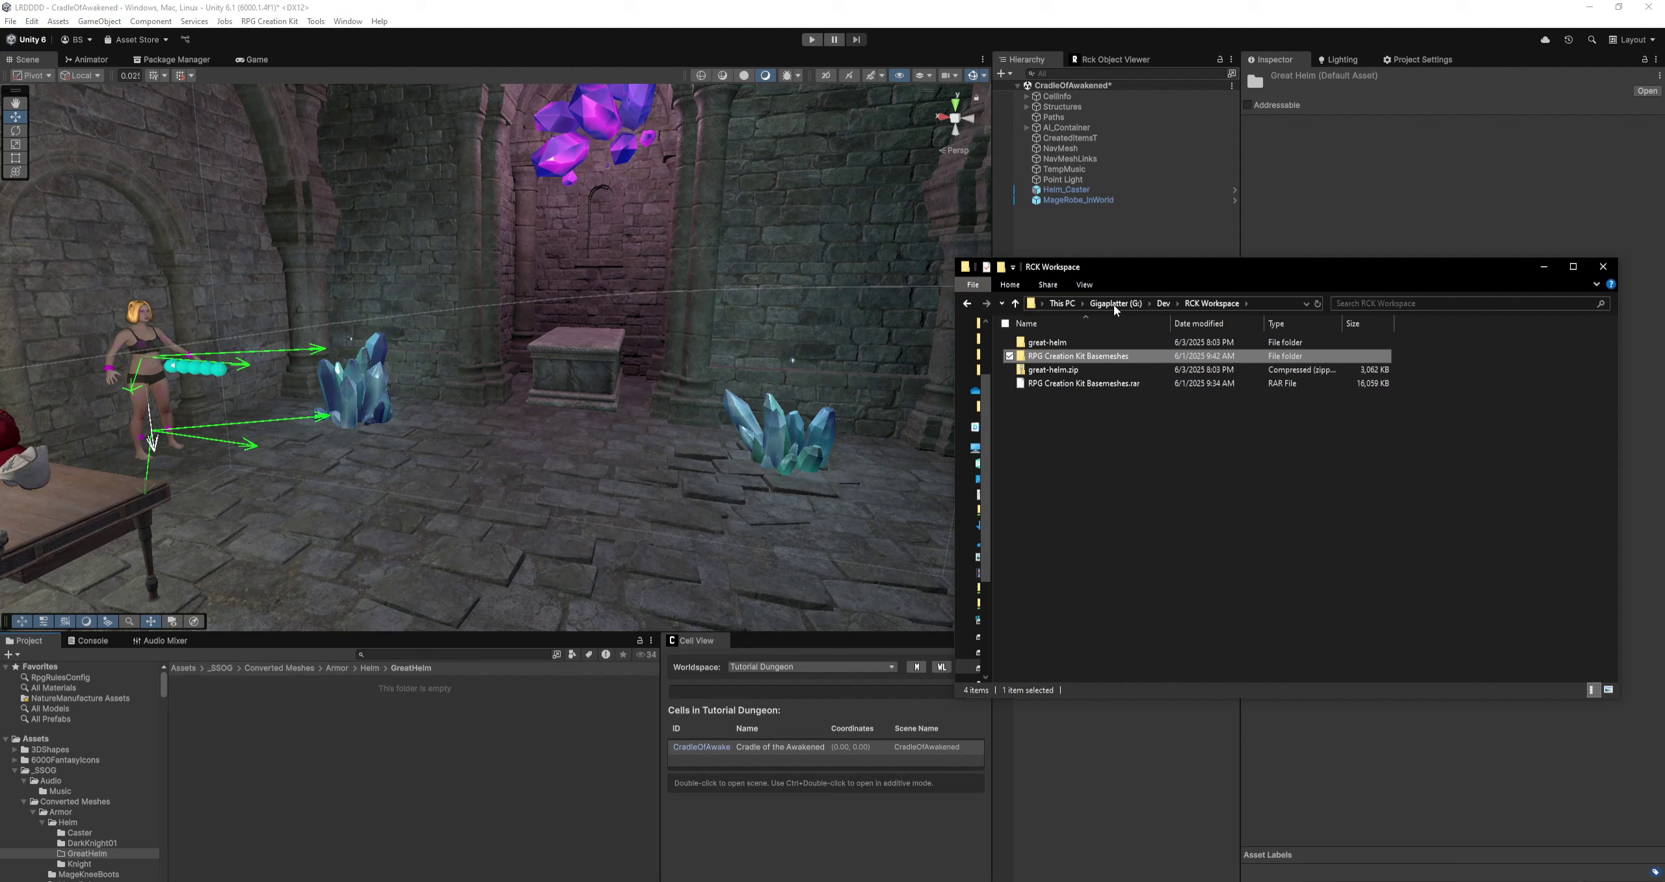
pyautogui.doubleClick(1055, 343)
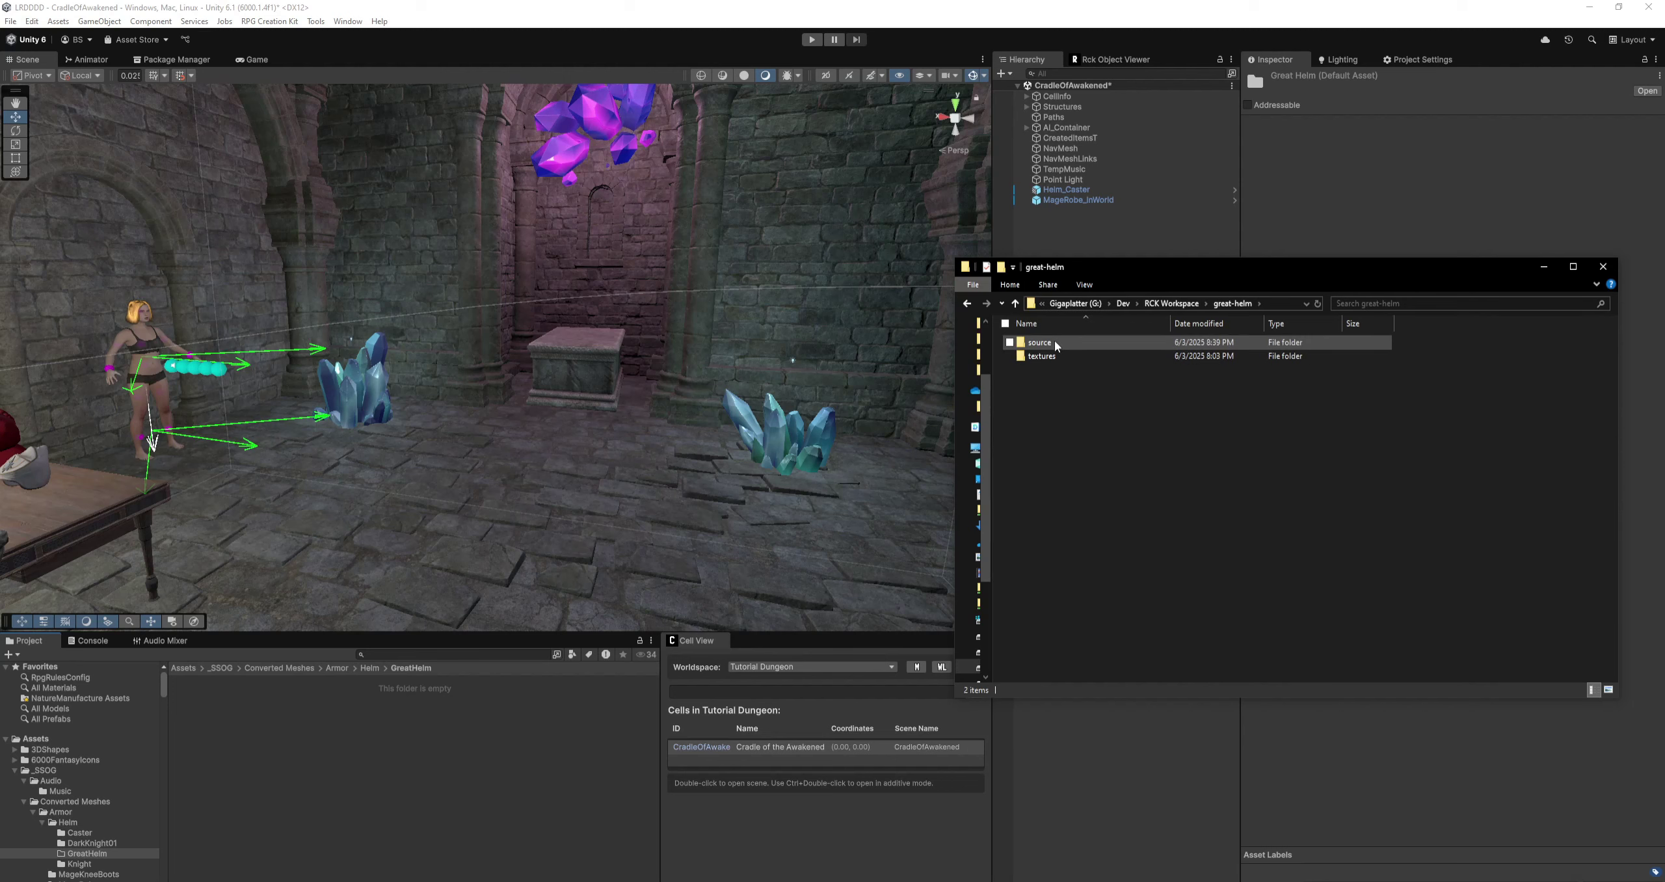
pyautogui.doubleClick(1053, 341)
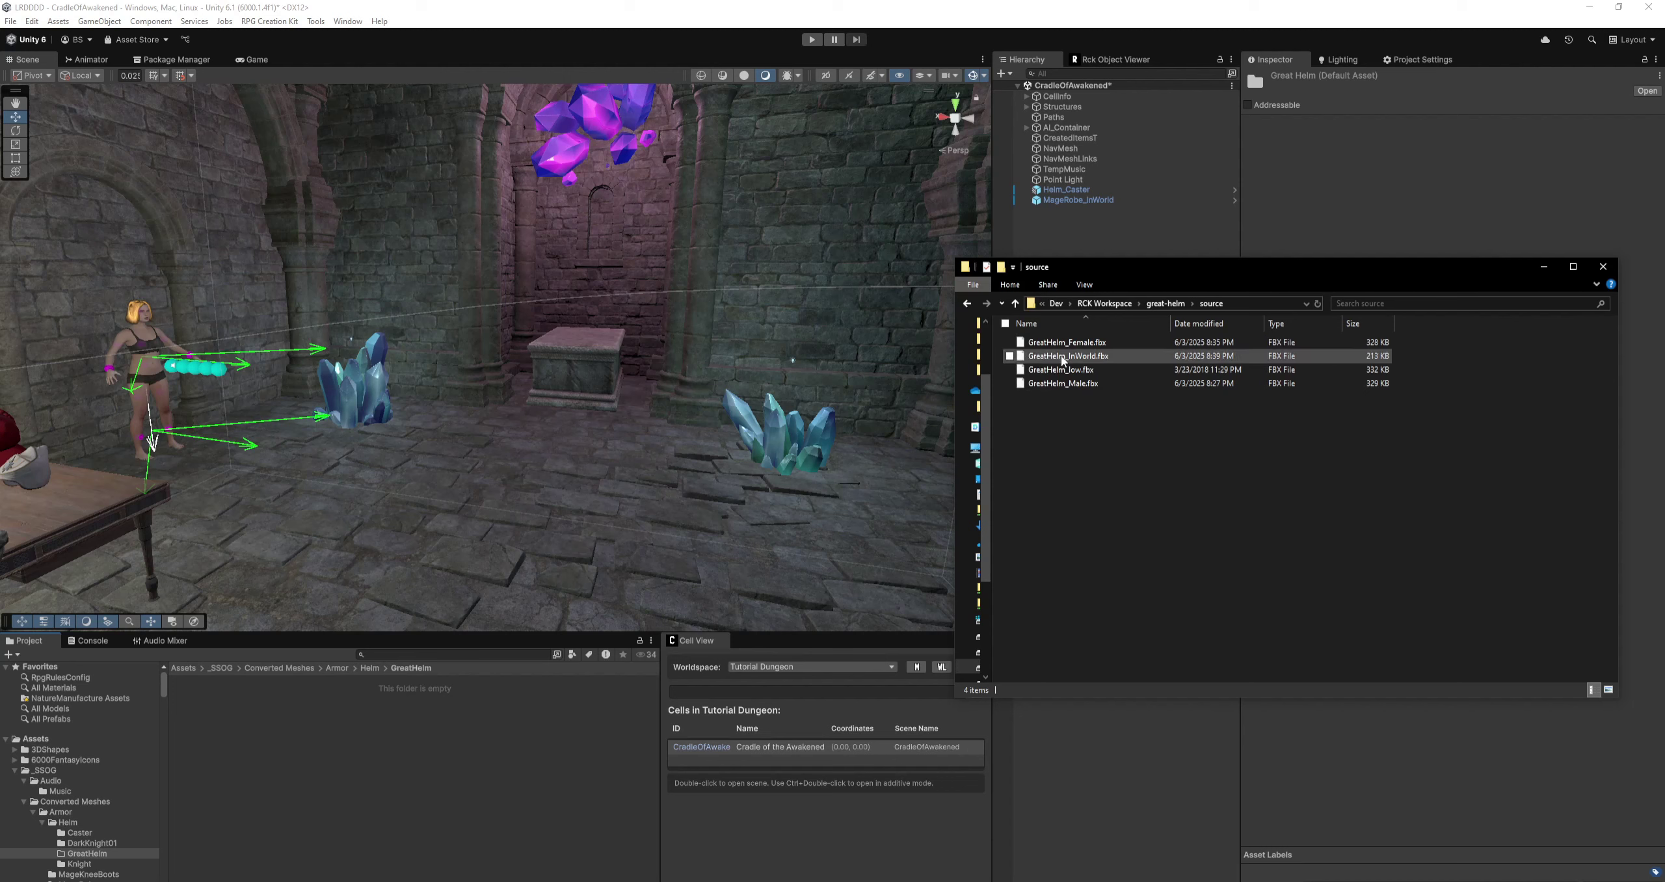
pyautogui.click(1053, 356)
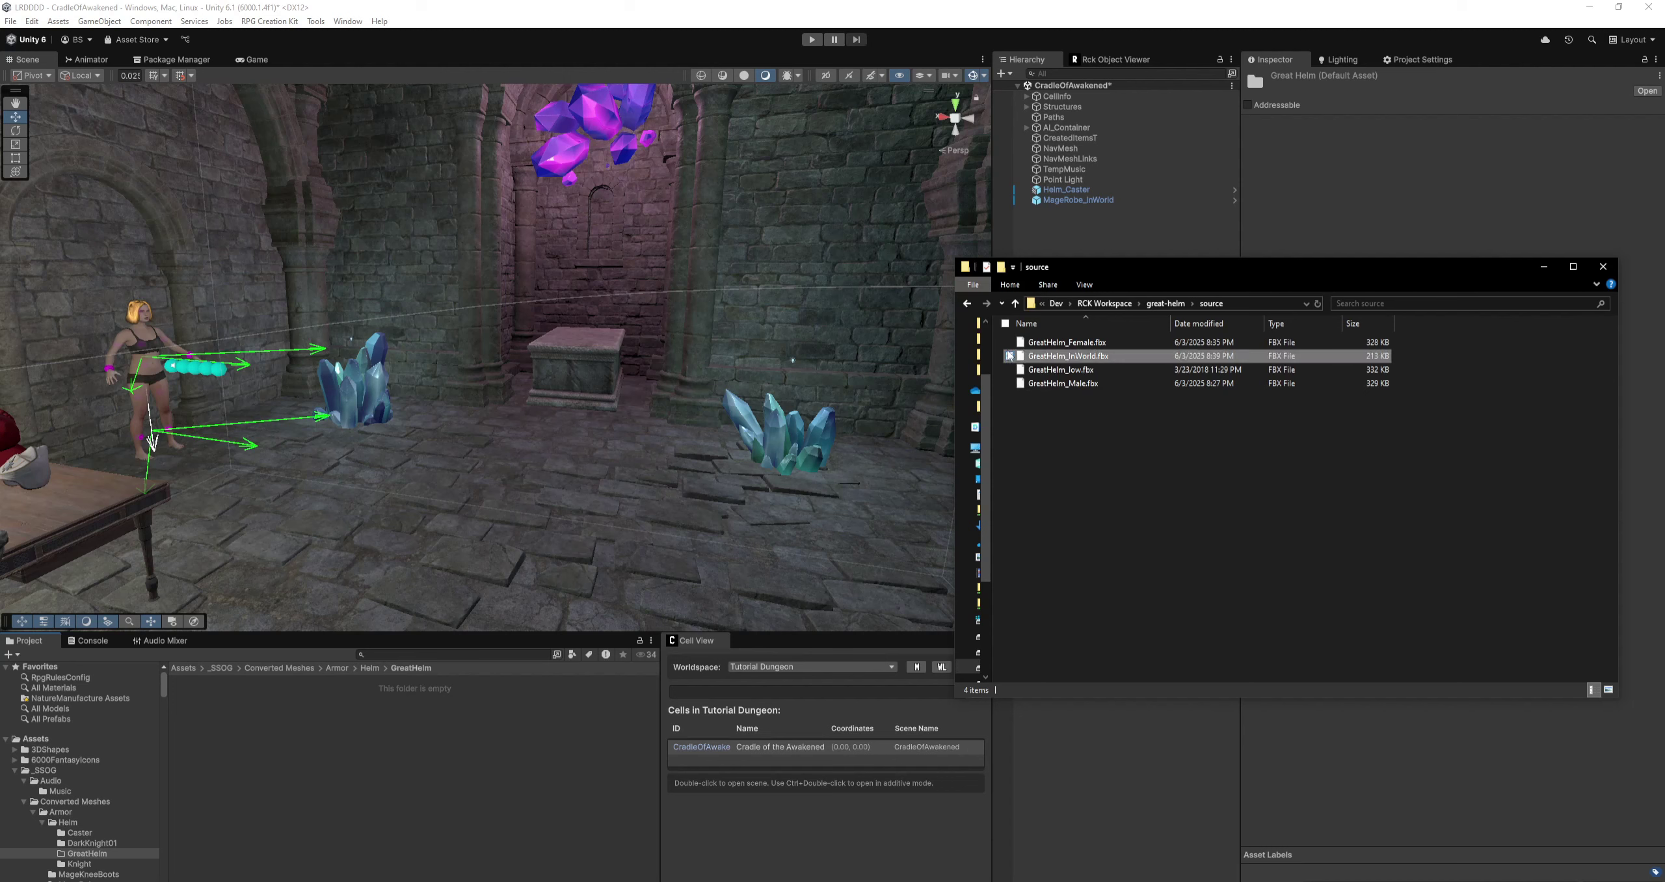
pyautogui.click(1009, 356)
pyautogui.click(1009, 342)
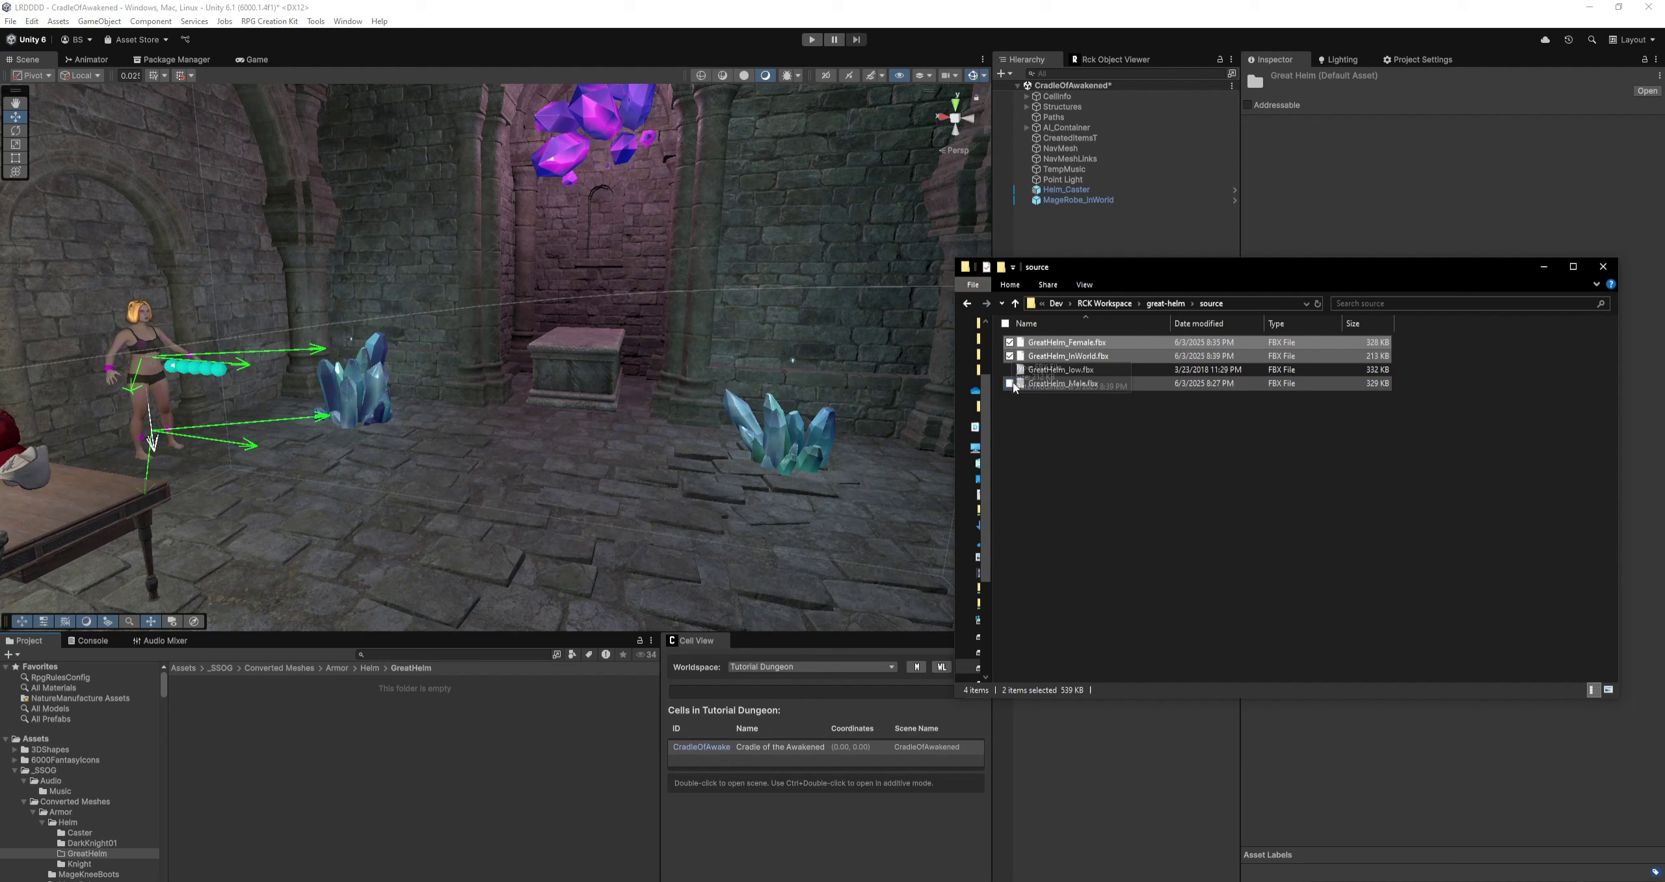
pyautogui.click(1009, 383)
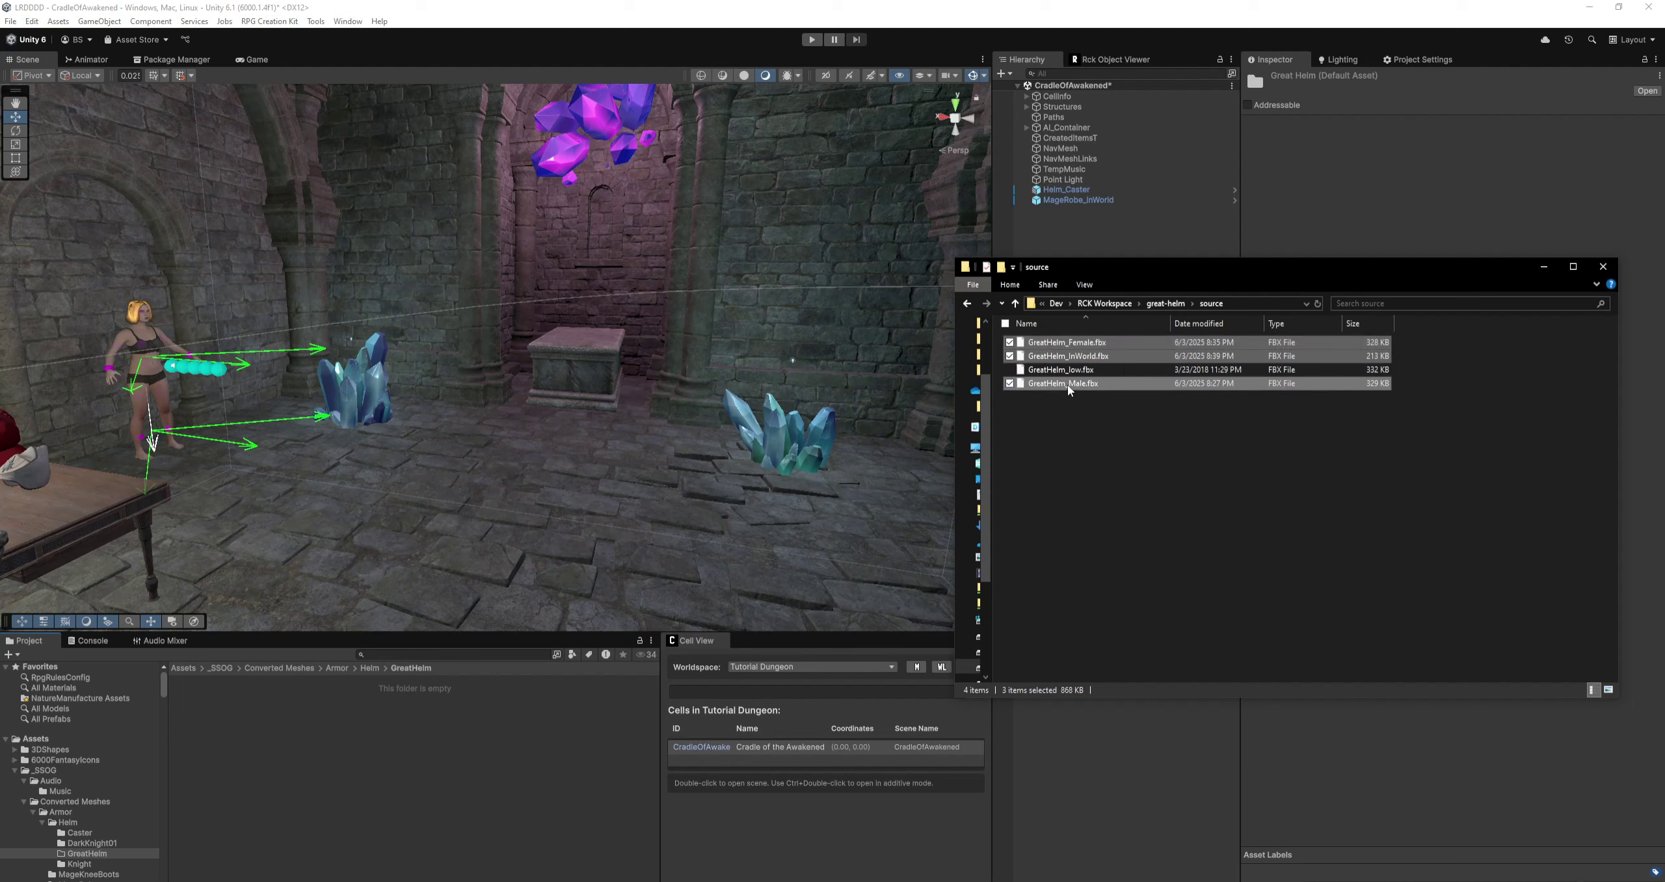
pyautogui.moveTo(863, 531); pyautogui.dragTo(279, 746)
# Import all five lambert1 texture images from the great-helm textures folder into the GreatHelm project folder, then close the file browser.
pyautogui.click(1161, 304)
pyautogui.doubleClick(1046, 356)
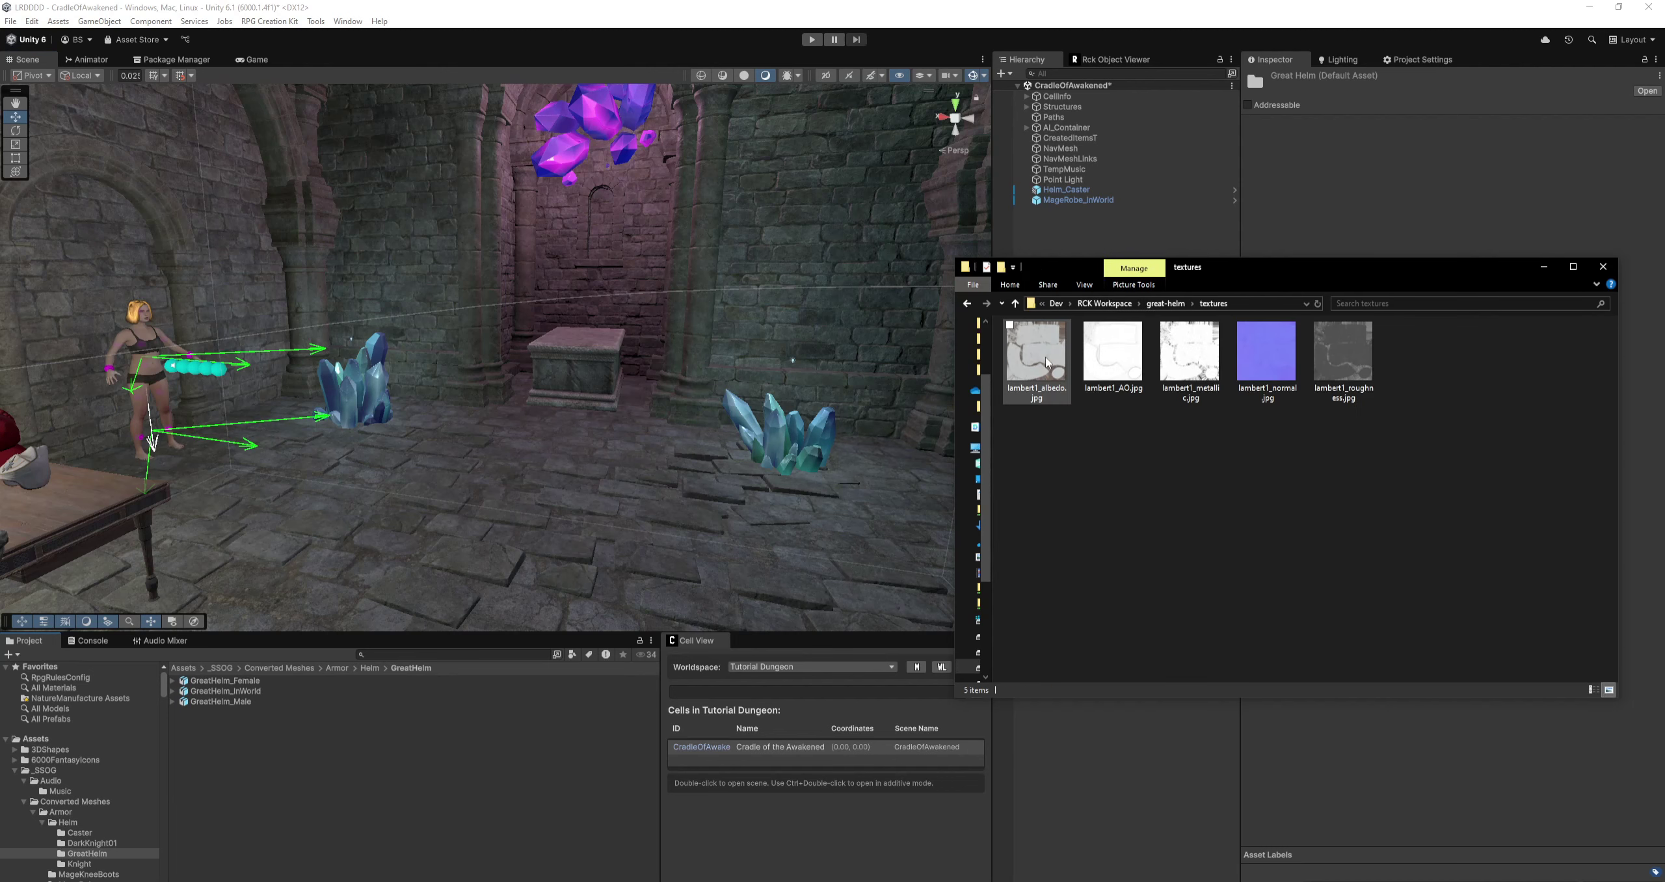
pyautogui.click(1165, 304)
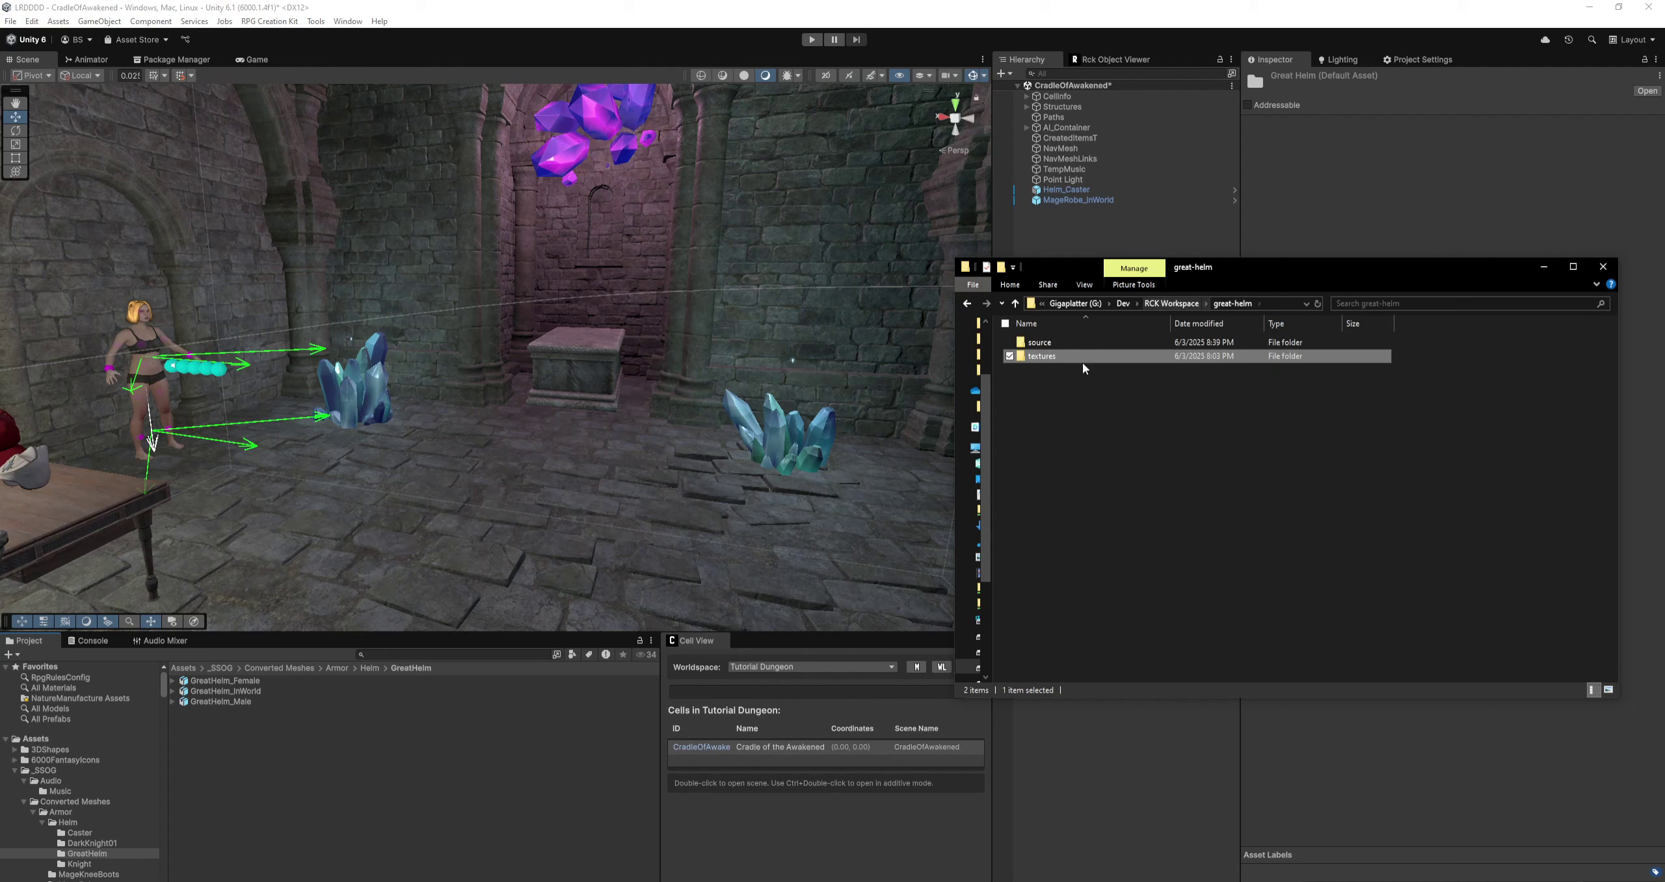
pyautogui.doubleClick(1042, 356)
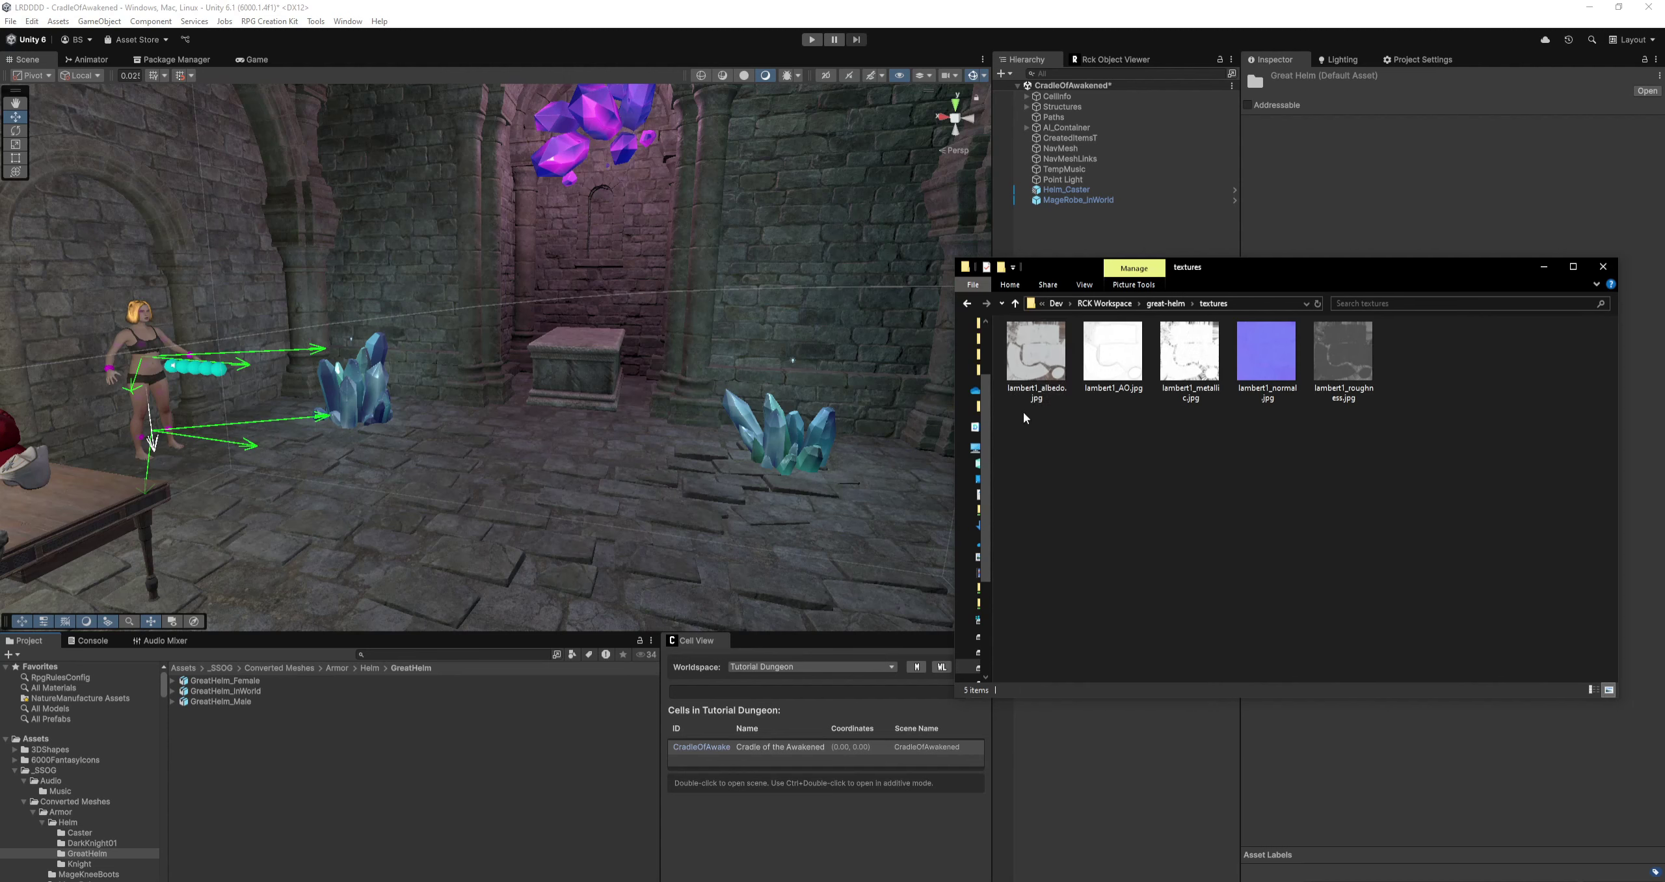
pyautogui.moveTo(1026, 413); pyautogui.dragTo(289, 772)
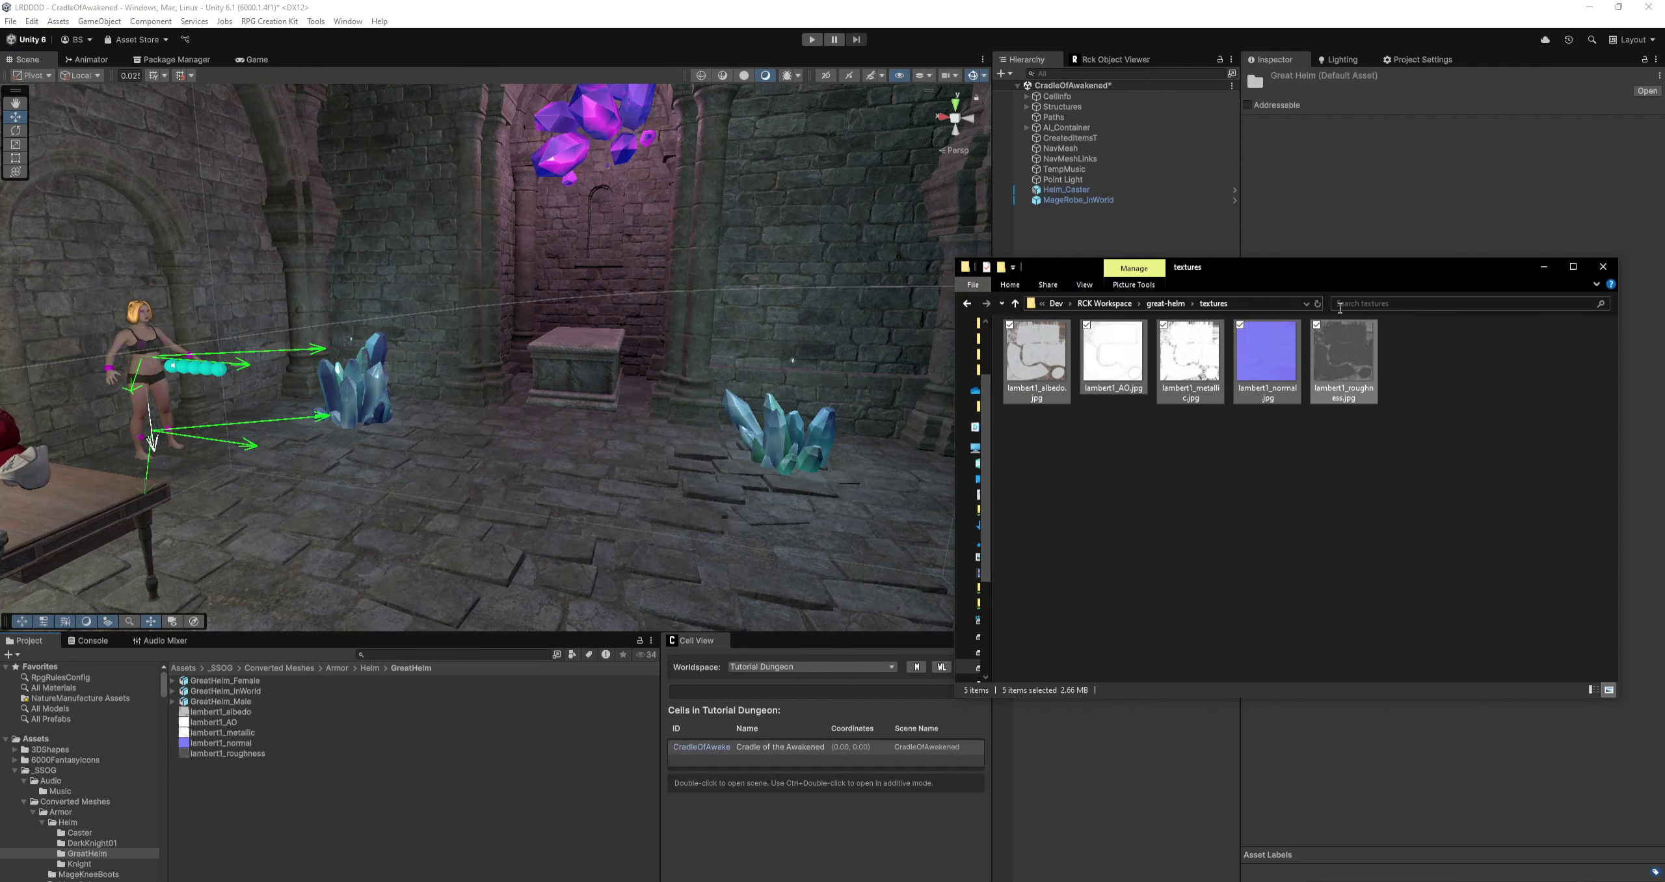
pyautogui.click(1603, 266)
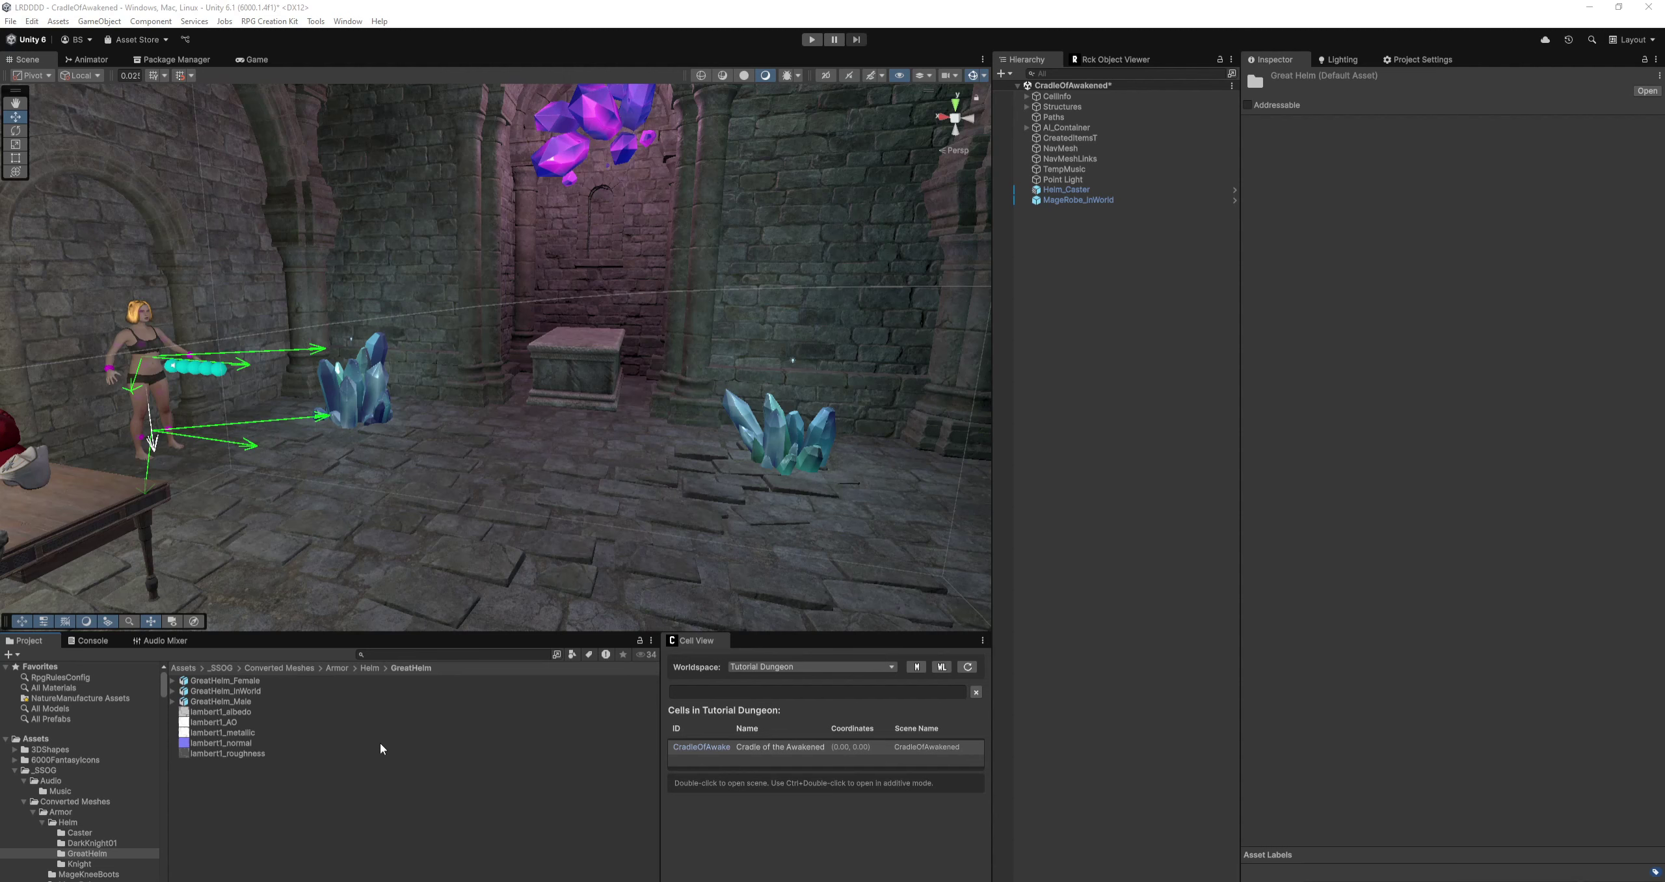
# Set the texture type of the lambert1_normal texture to Normal map and apply the import settings.
pyautogui.click(321, 765)
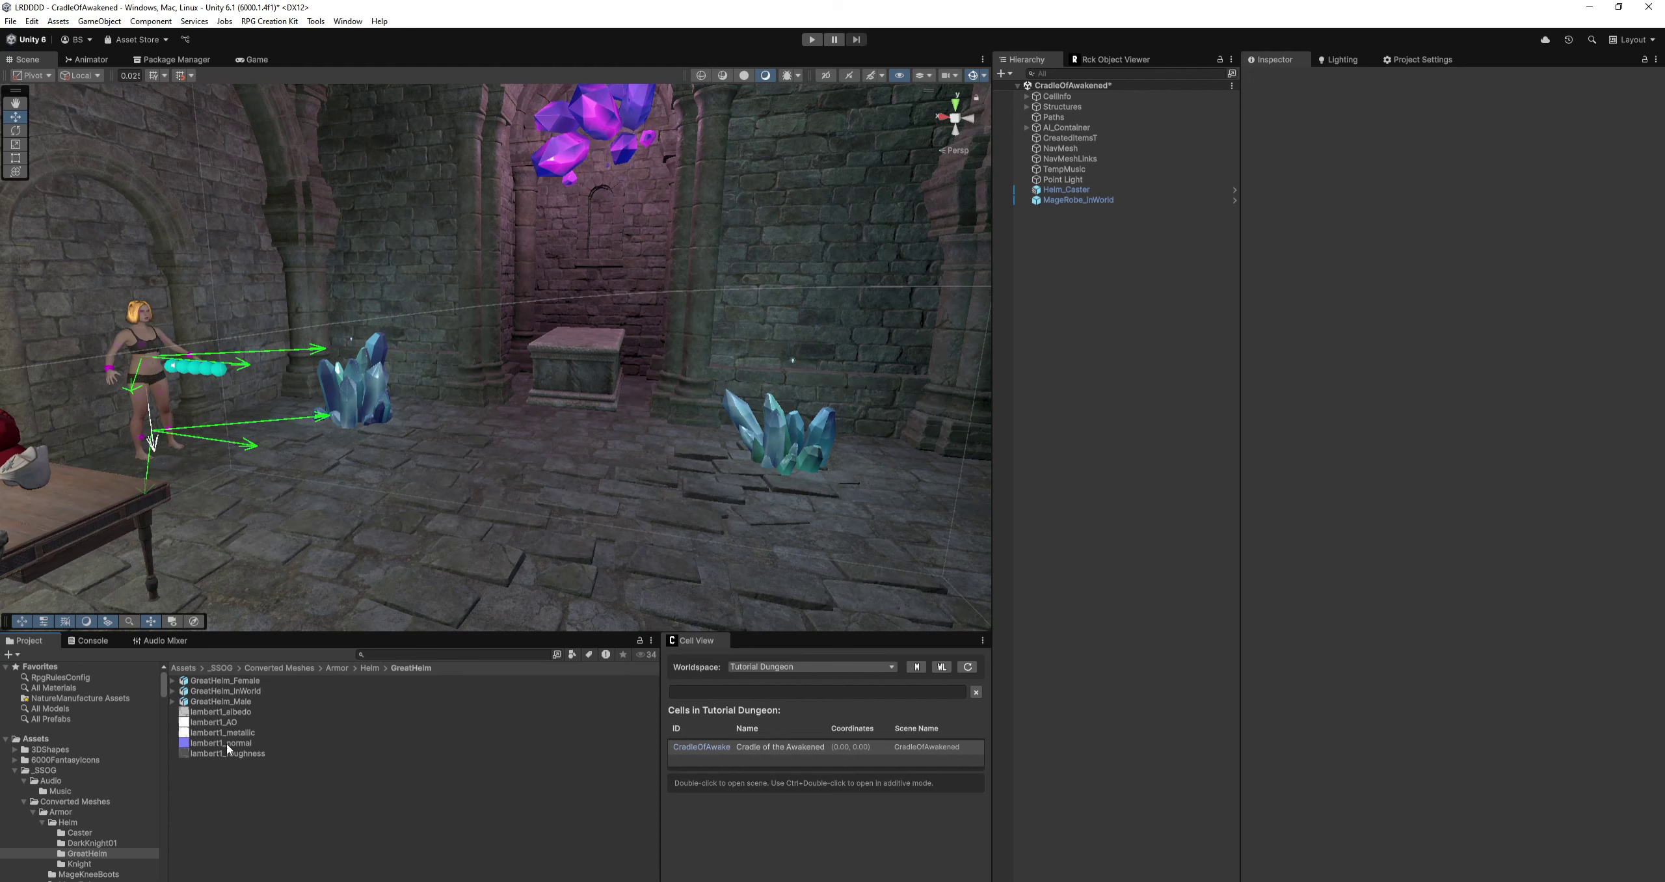
pyautogui.click(226, 744)
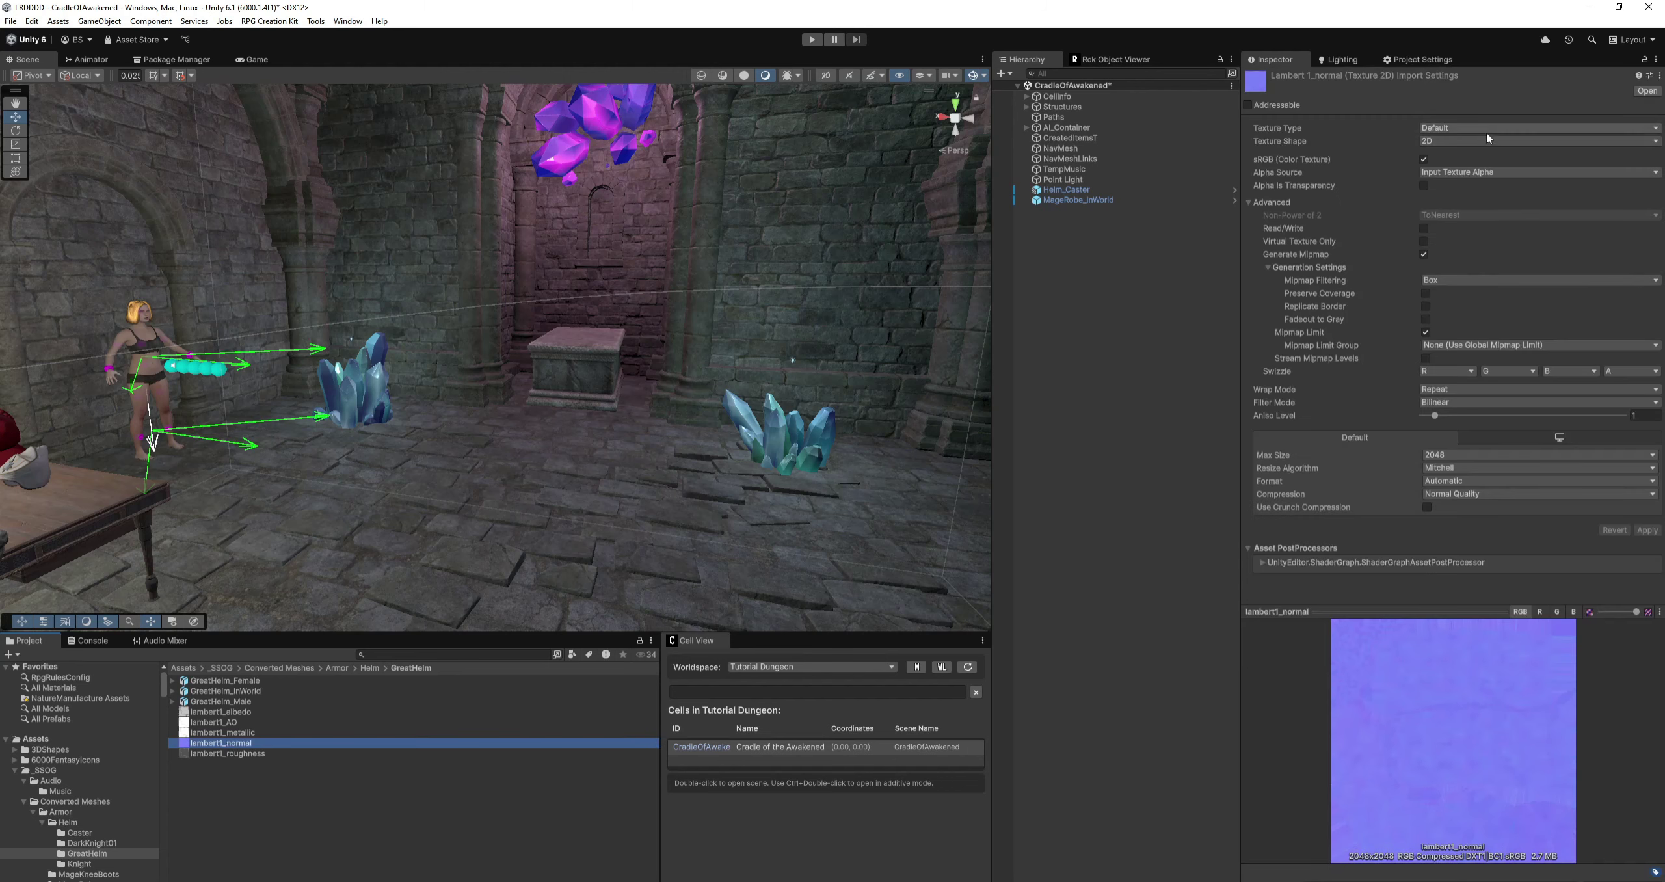
pyautogui.click(1462, 127)
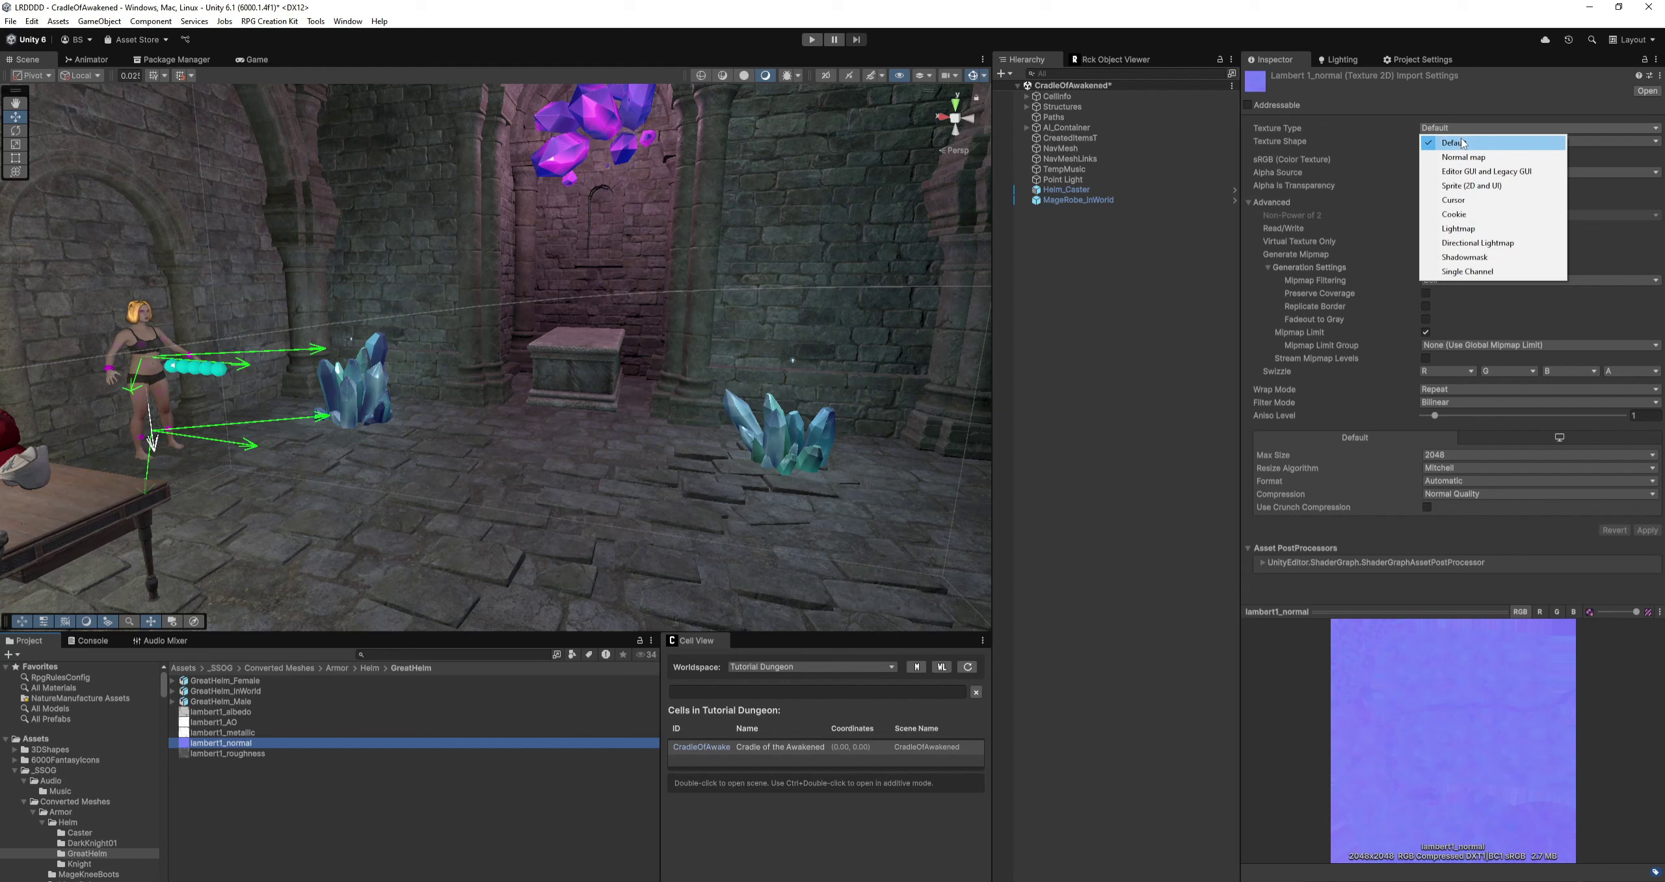
pyautogui.click(1461, 158)
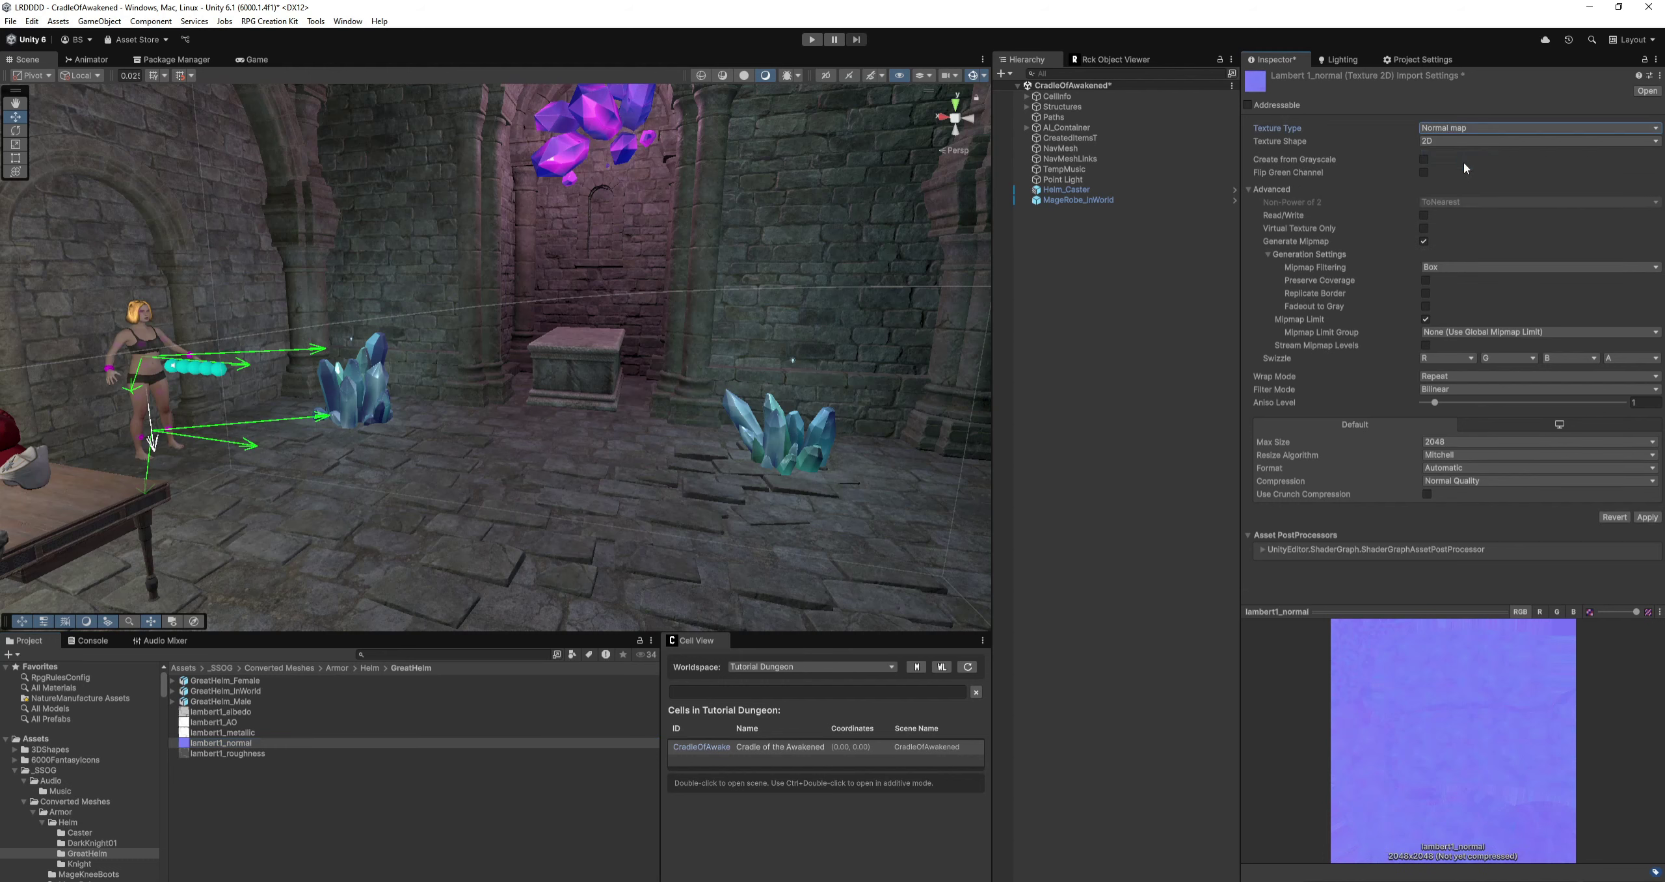
pyautogui.click(1647, 517)
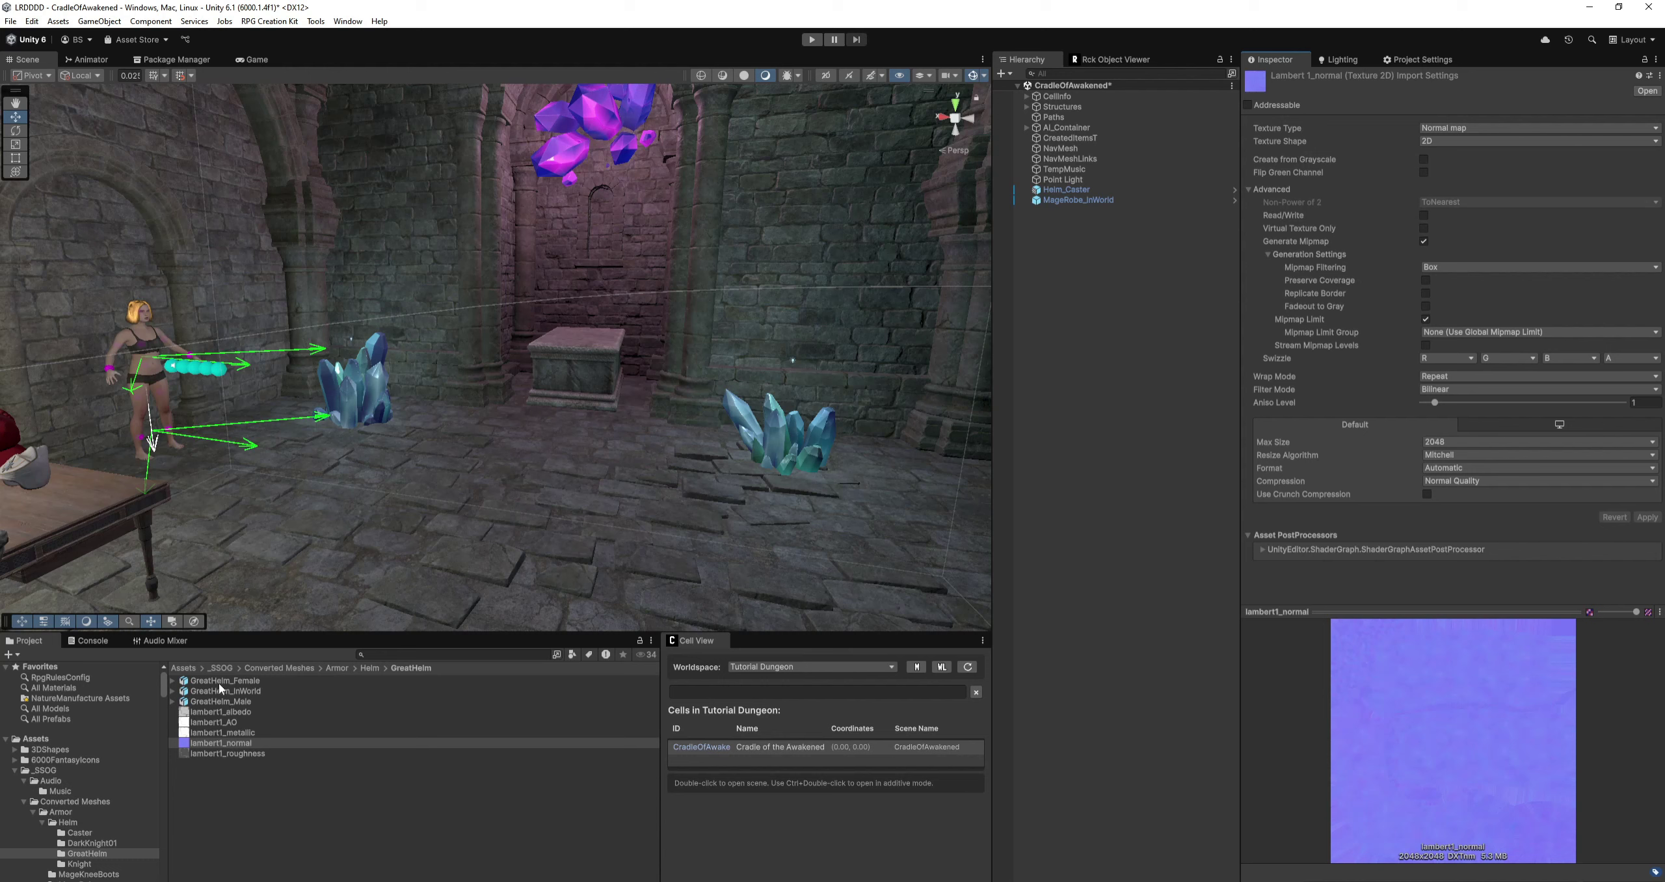
# Place the GreatHelm_InWorld model on the dungeon floor in the scene and raise it to a Y position of about 2.094.
pyautogui.moveTo(213, 696); pyautogui.dragTo(466, 563)
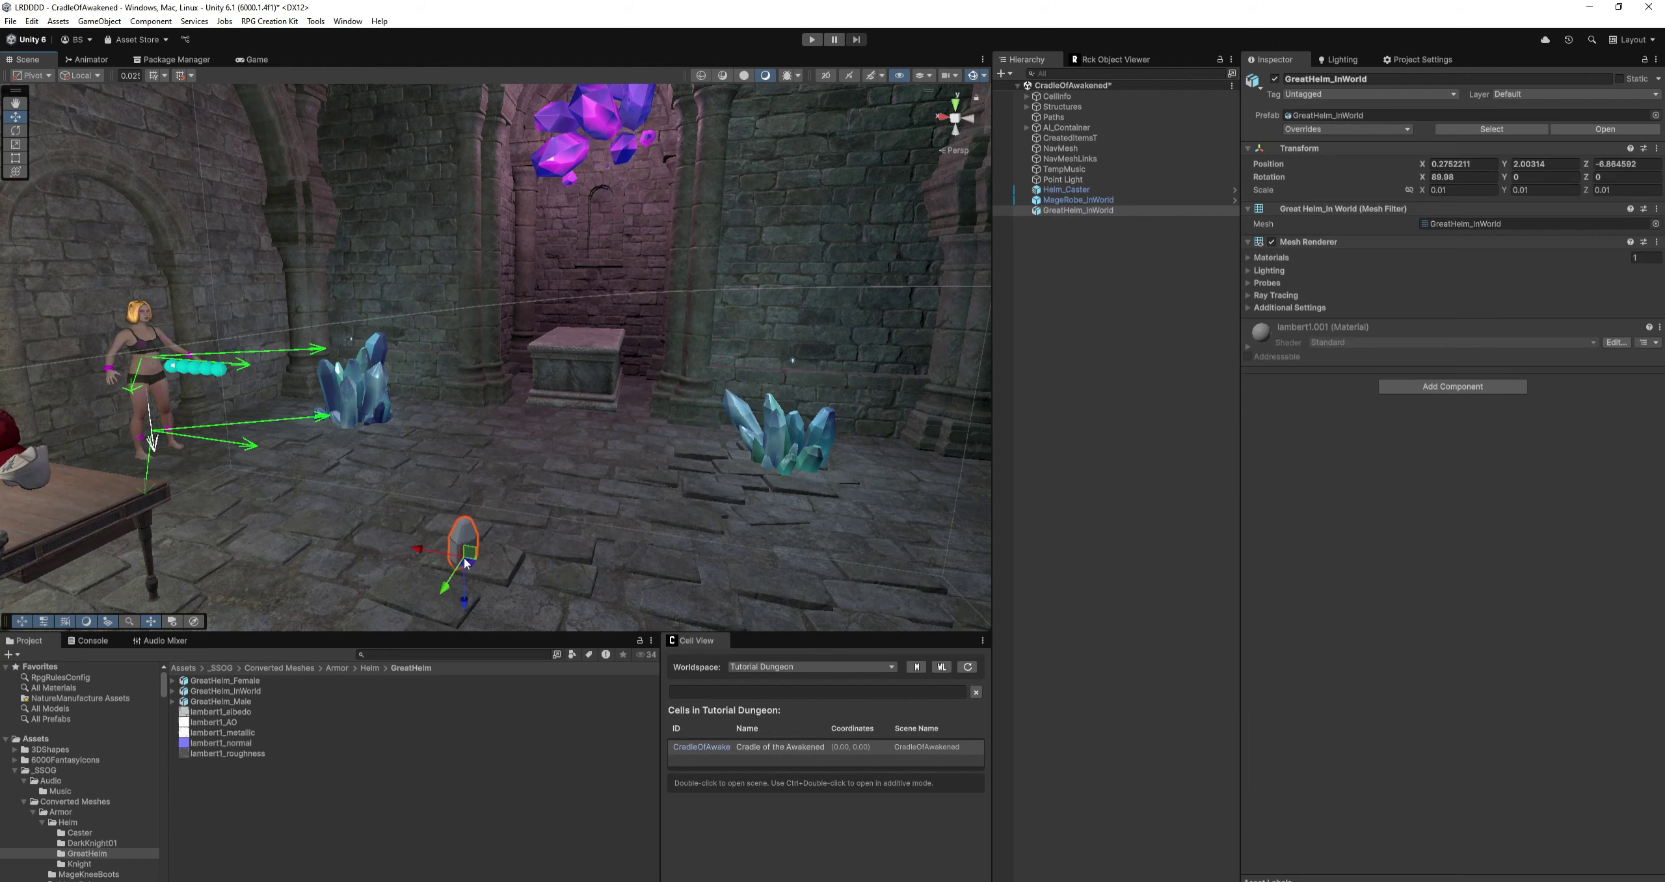
pyautogui.moveTo(543, 554); pyautogui.dragTo(427, 588, button='right')
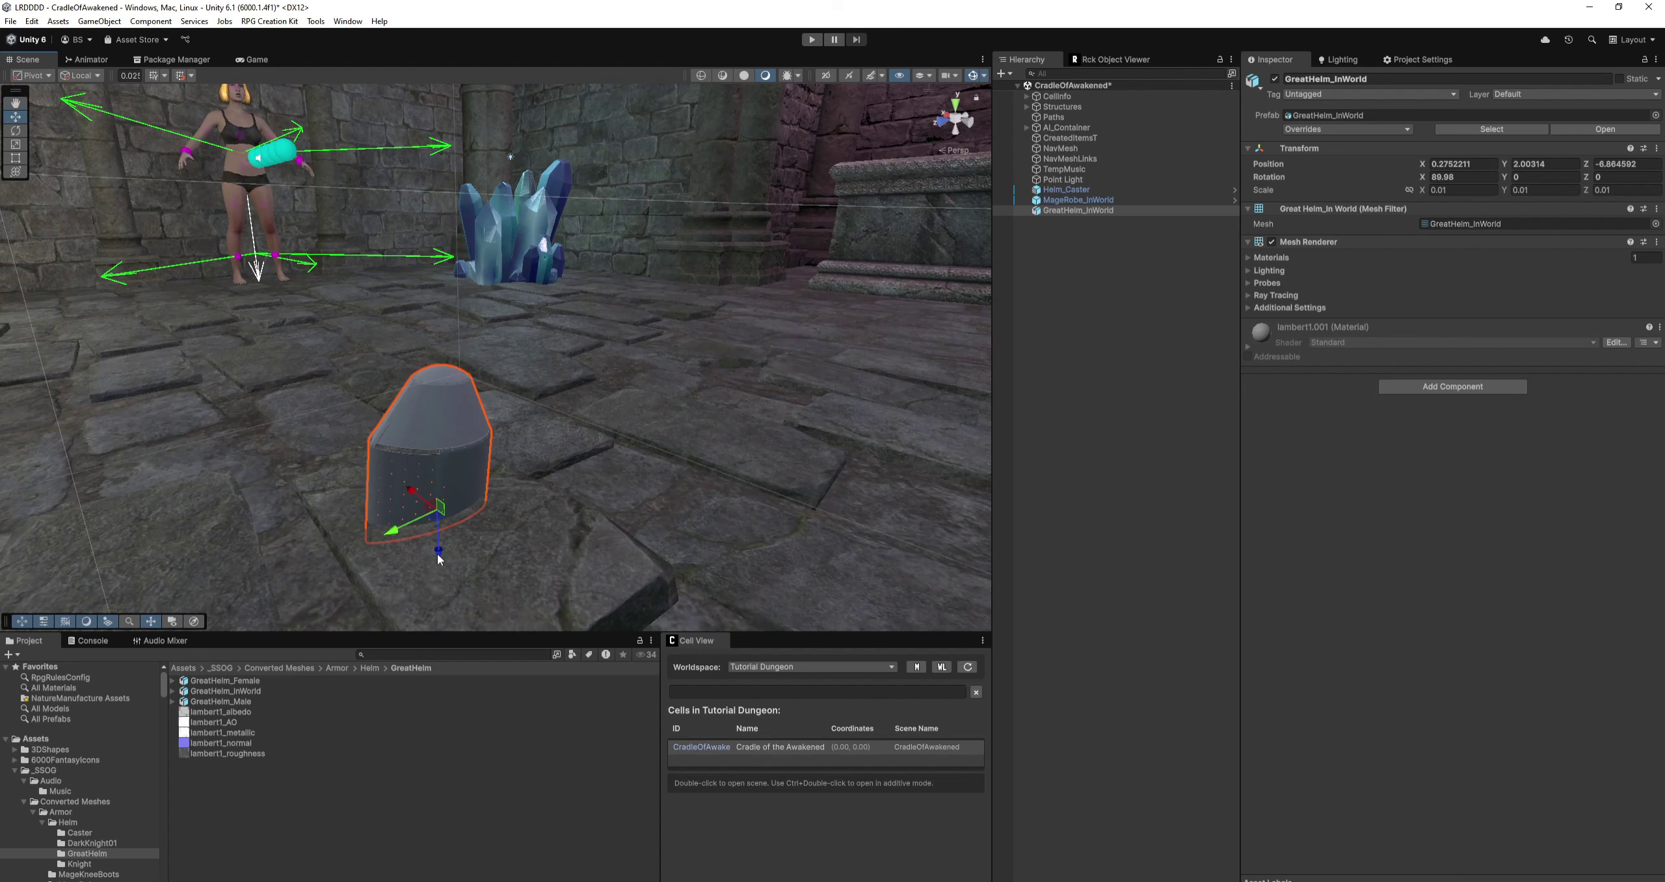
pyautogui.moveTo(439, 553); pyautogui.dragTo(439, 521)
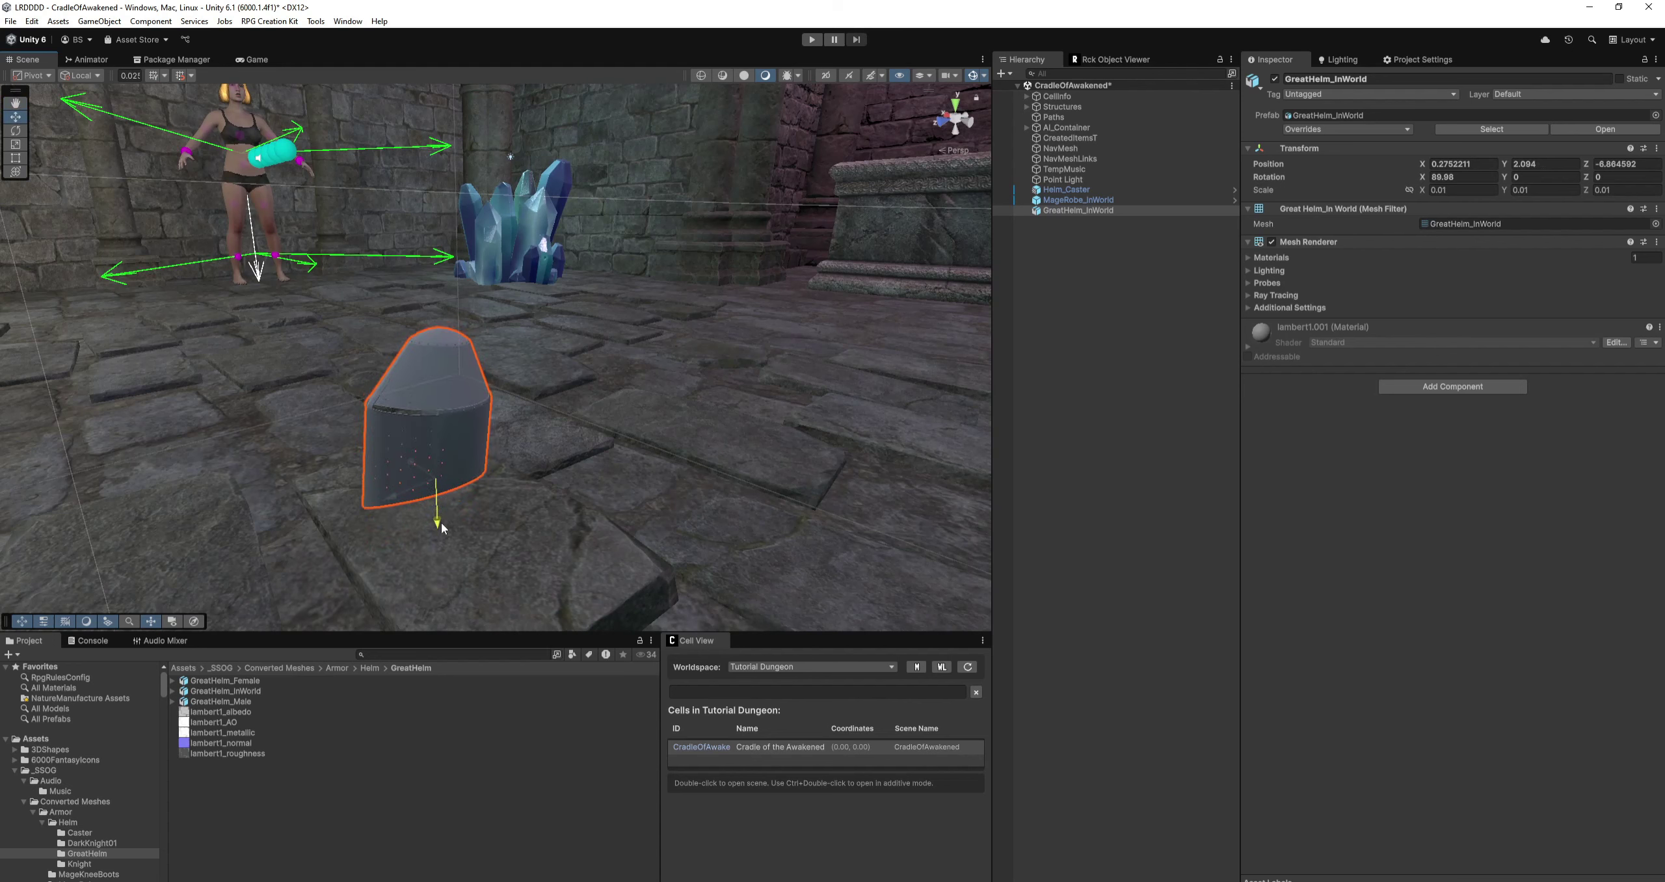
pyautogui.moveTo(380, 547); pyautogui.dragTo(417, 565, button='right')
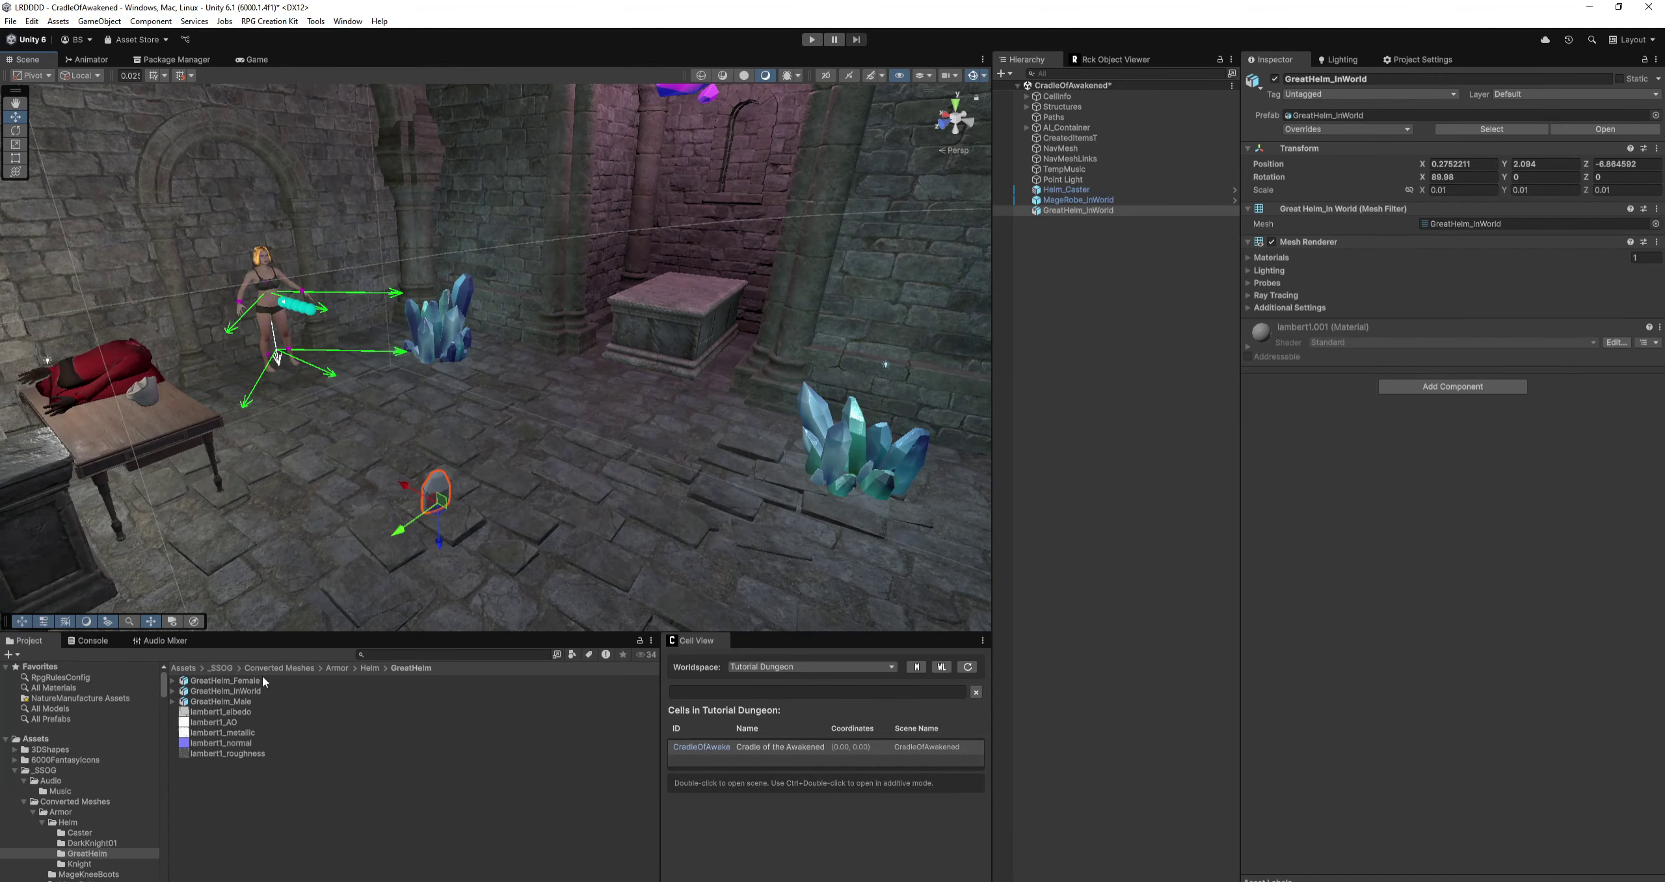
# Place the GreatHelm_Male model in the scene near the in-world helm.
pyautogui.moveTo(229, 702); pyautogui.dragTo(336, 617)
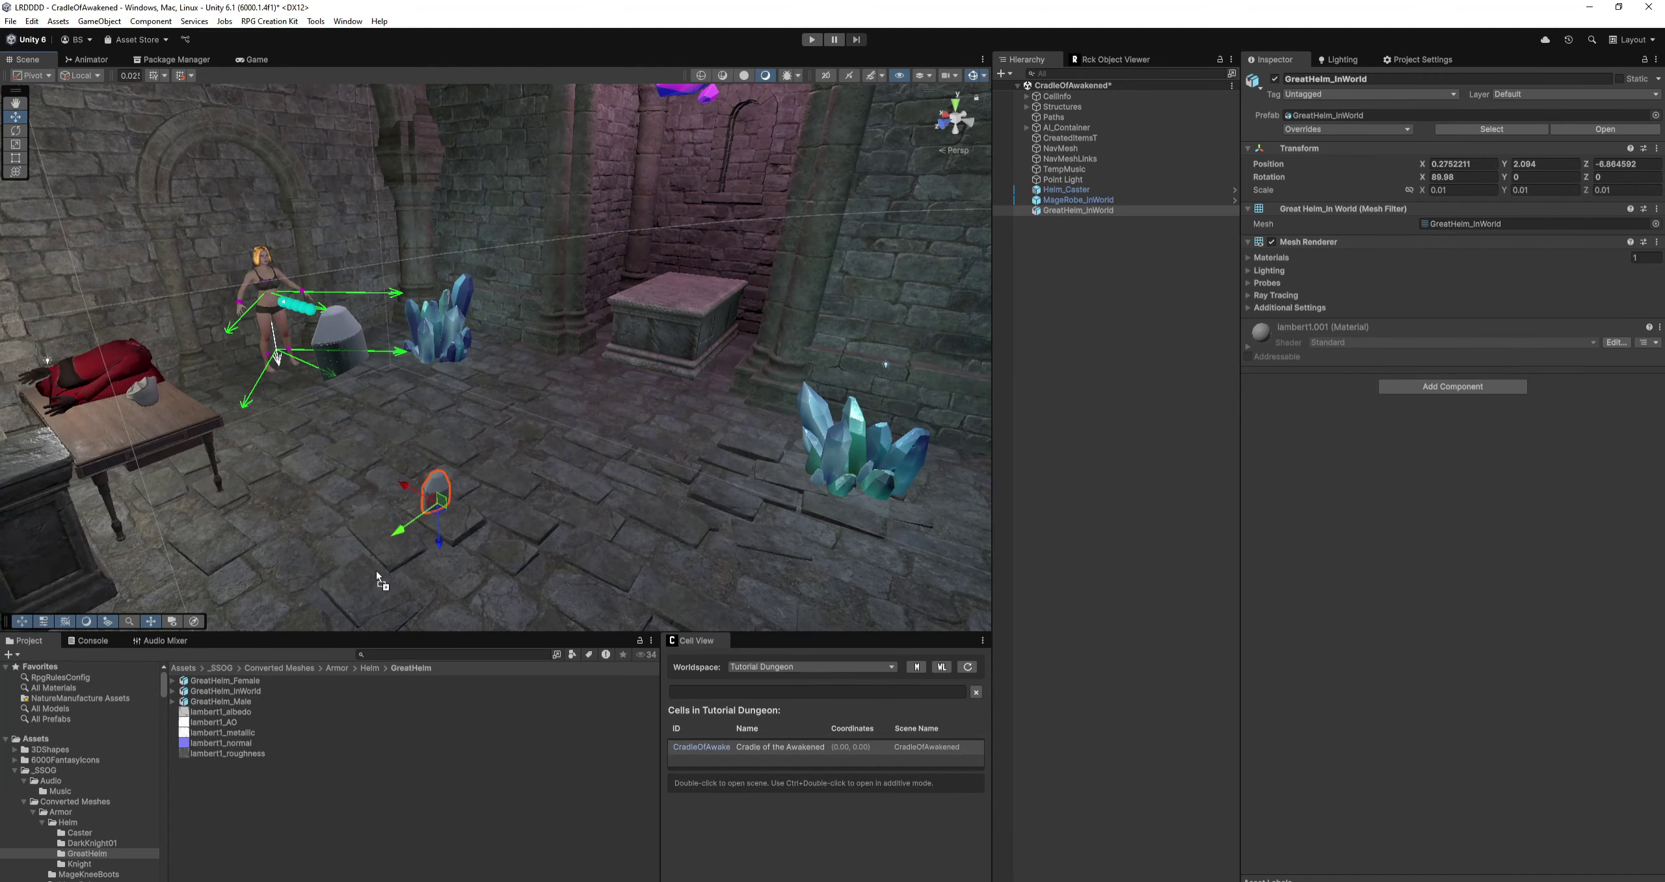
pyautogui.moveTo(377, 565); pyautogui.dragTo(377, 566)
pyautogui.moveTo(330, 551); pyautogui.dragTo(391, 519, button='right')
# Create a material named GreatHelm in the GreatHelm project folder.
pyautogui.rightClick(232, 810)
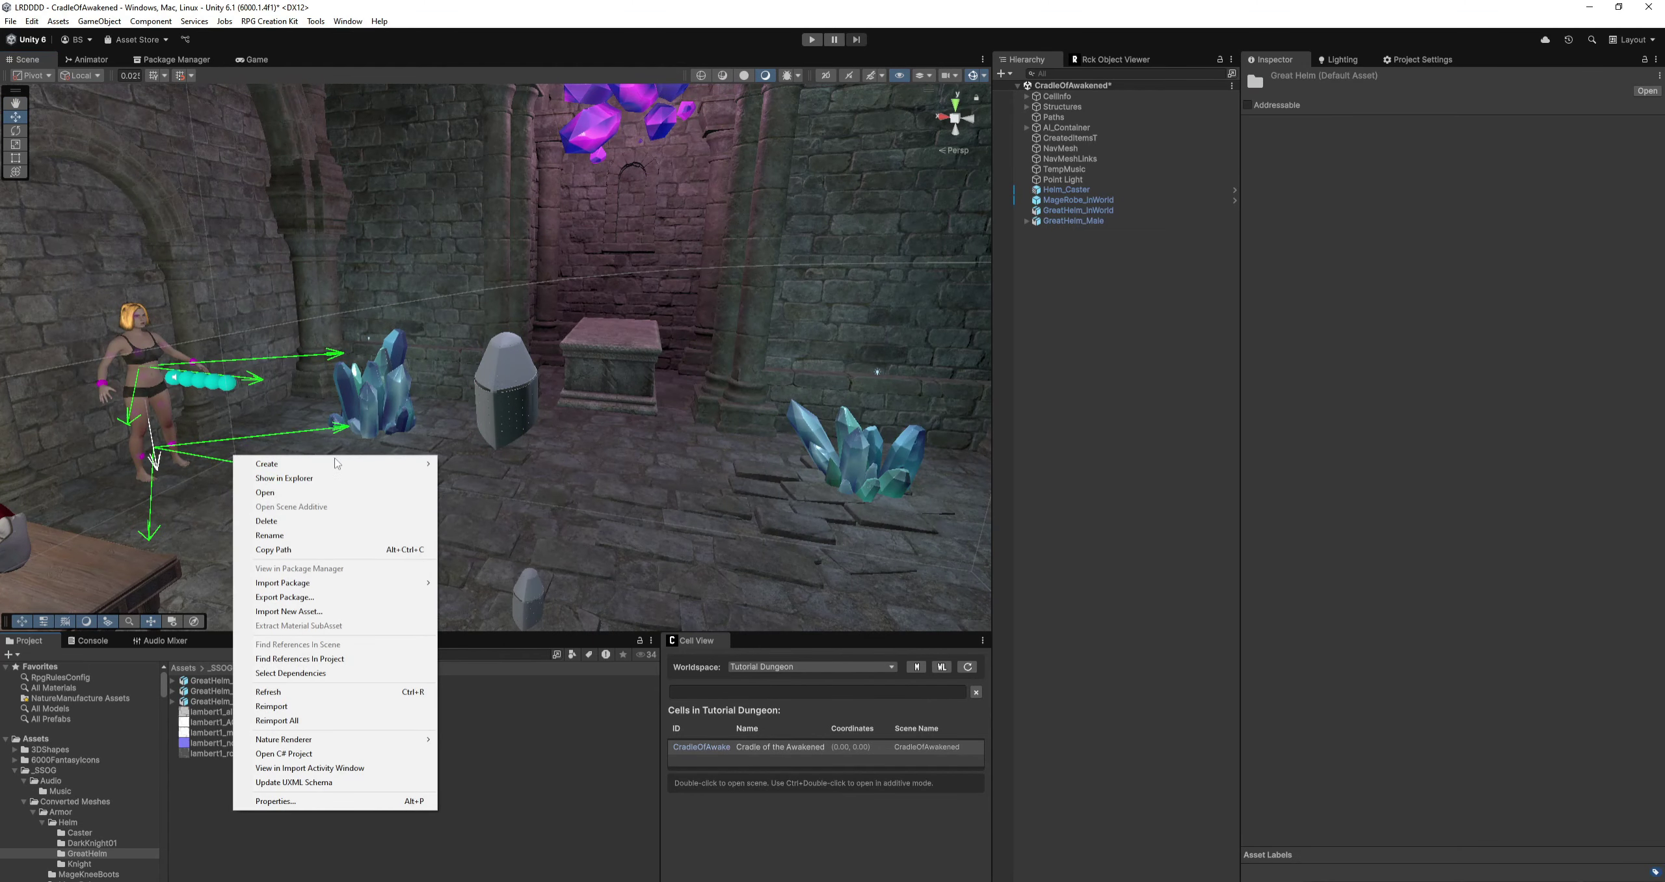
pyautogui.moveTo(334, 466)
pyautogui.click(484, 379)
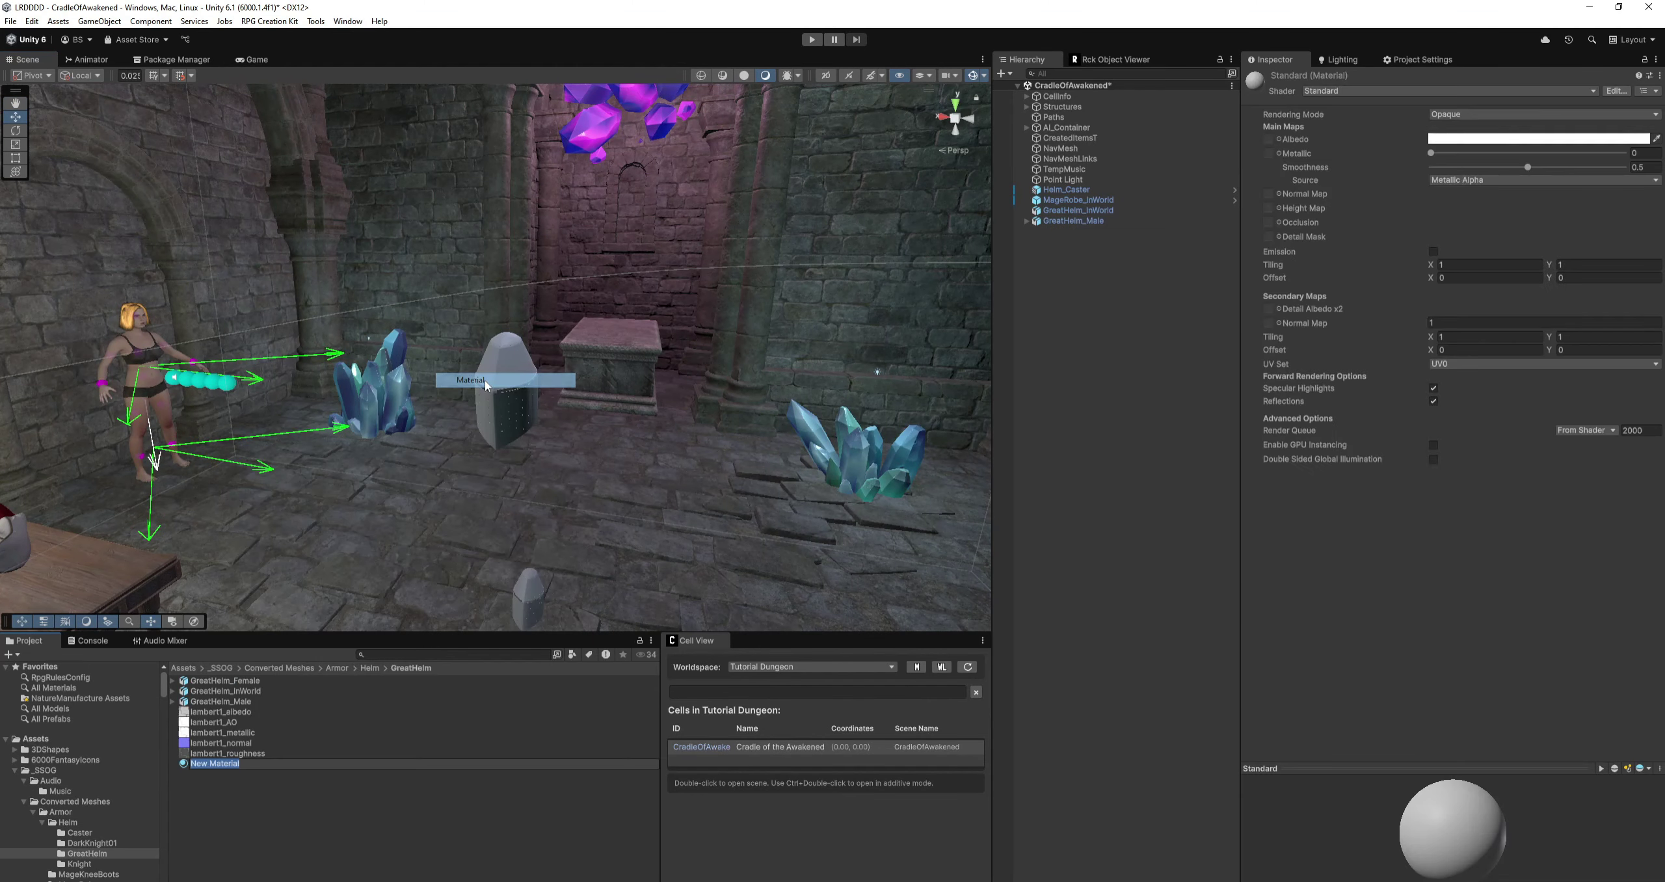
pyautogui.write('G')
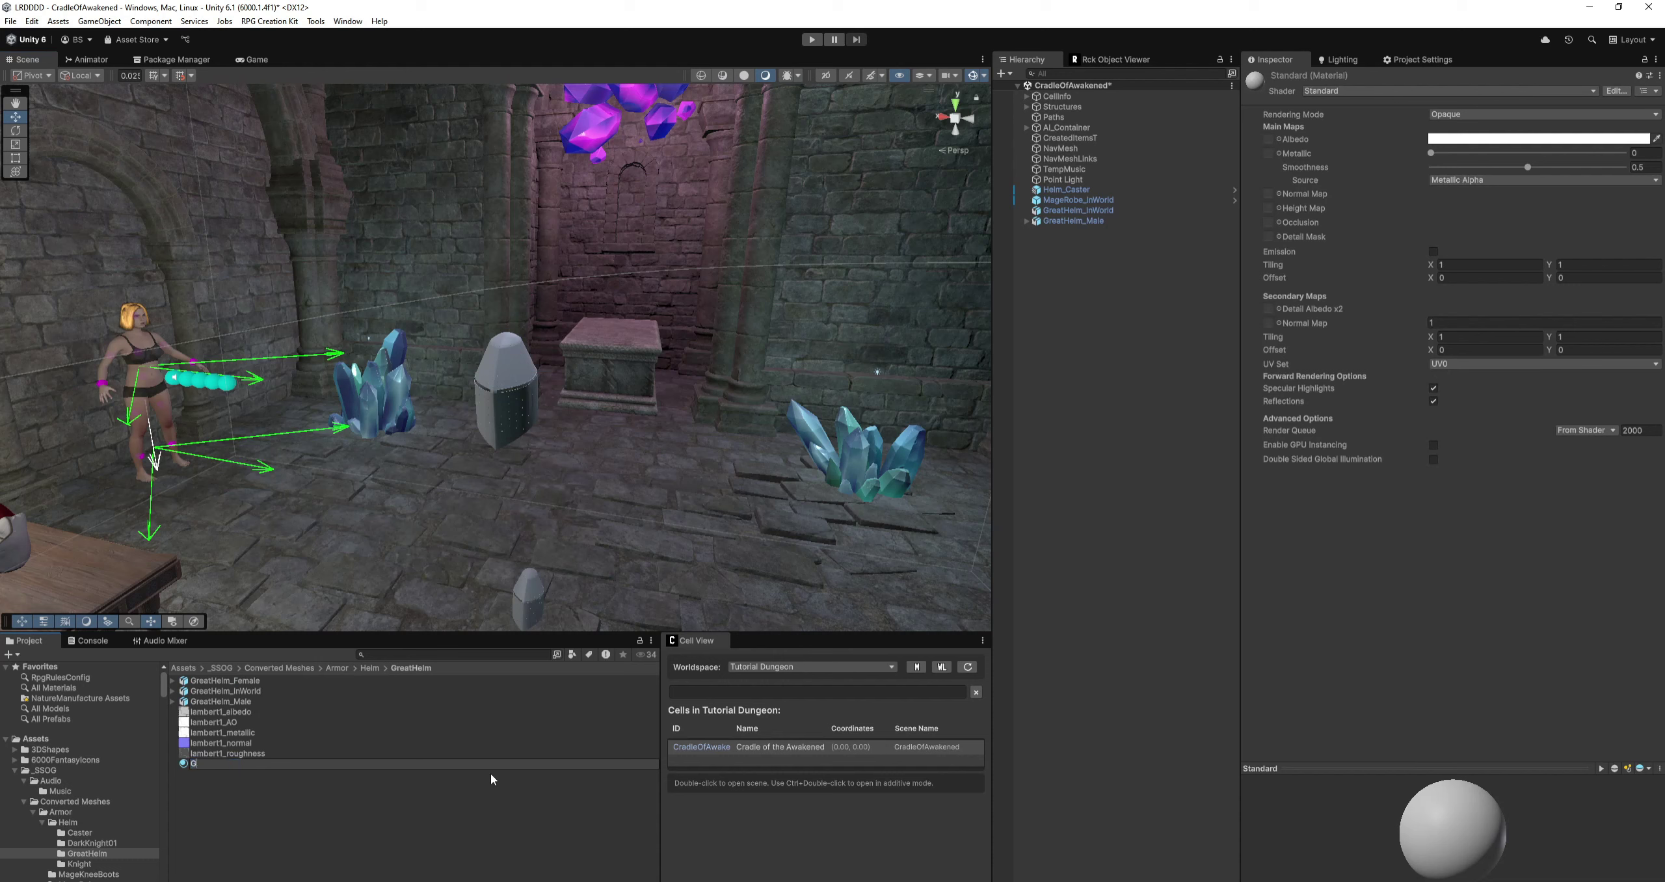
pyautogui.write('reatHelm')
pyautogui.press('Return')
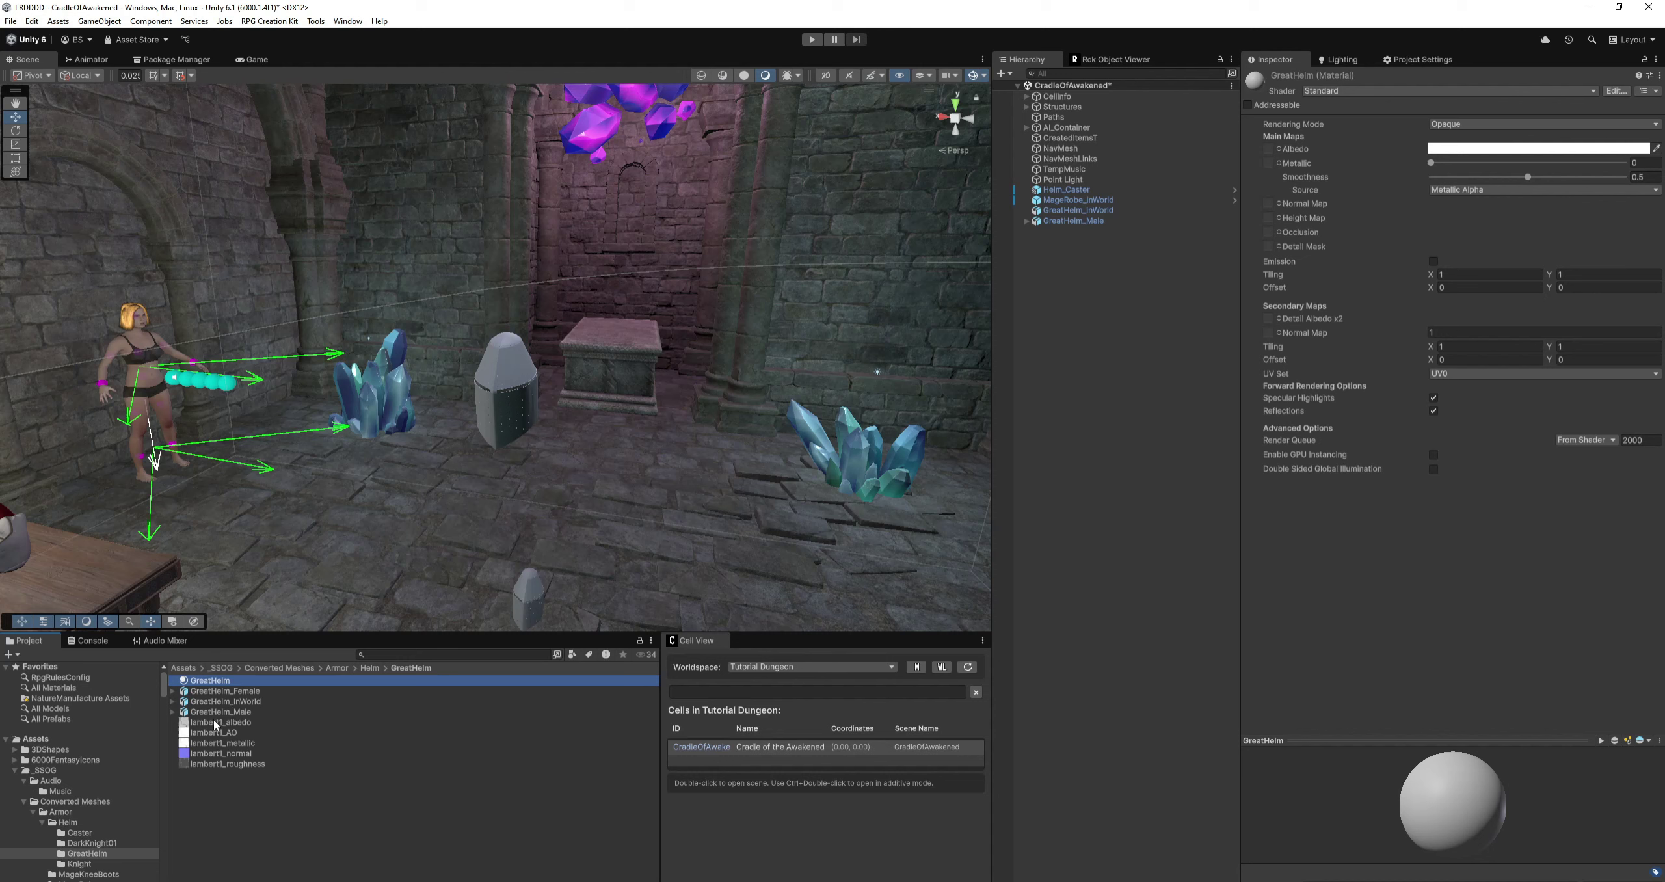
# Assign the lambert1 albedo, AO, metallic and normal textures to the GreatHelm material's Albedo, Occlusion, Metallic and Normal Map slots.
pyautogui.moveTo(216, 723); pyautogui.dragTo(1270, 149)
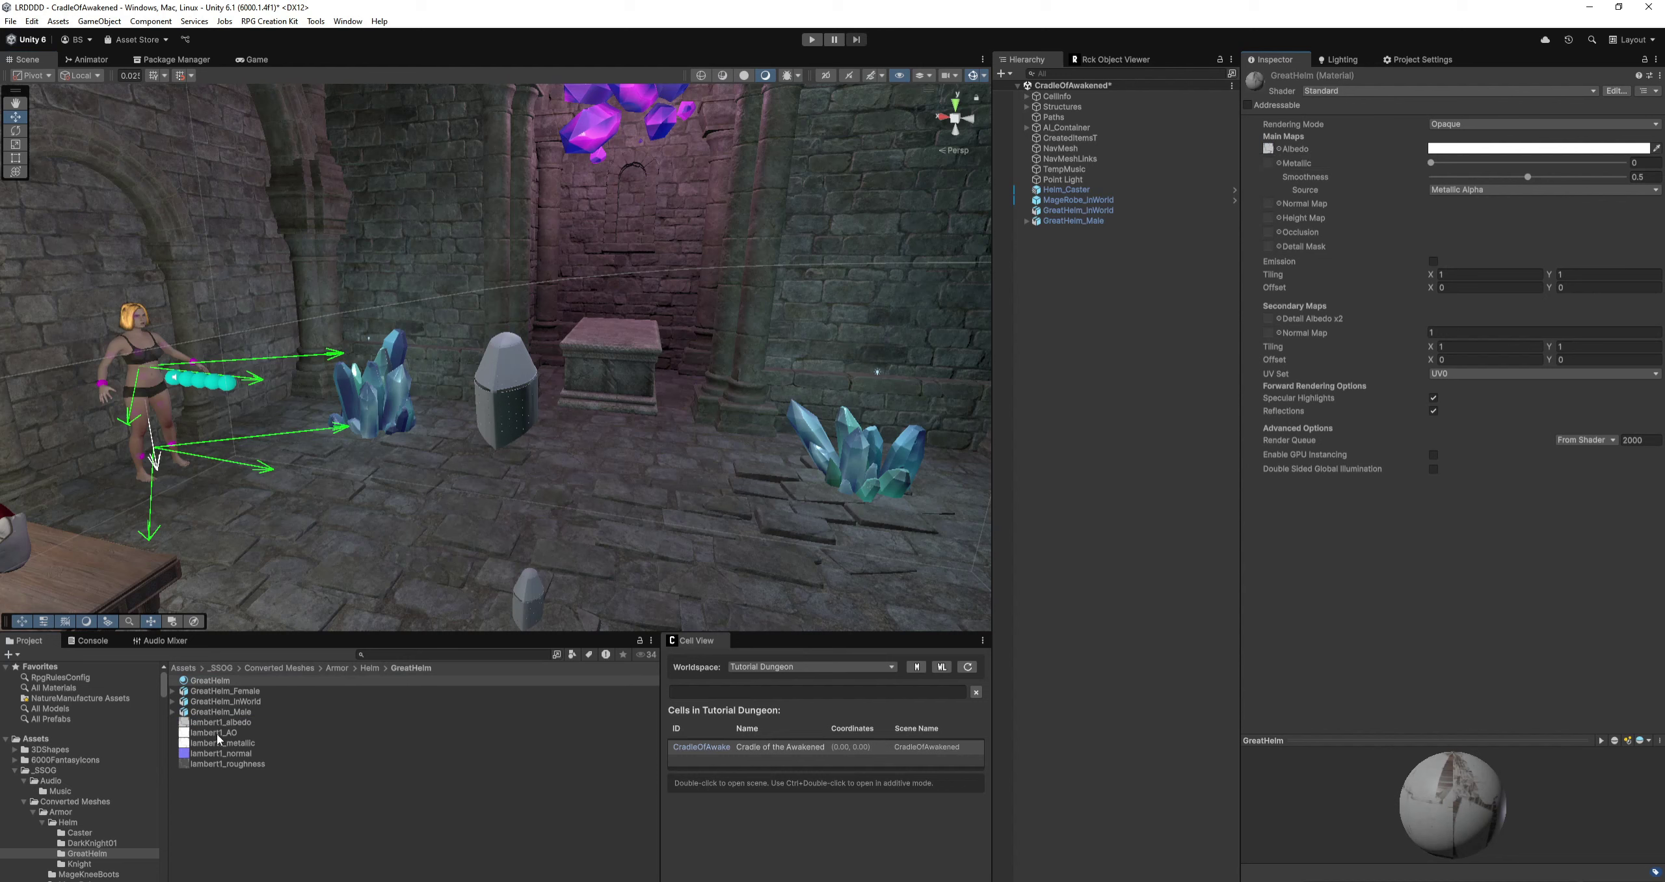
pyautogui.moveTo(218, 735); pyautogui.dragTo(1268, 234)
pyautogui.moveTo(215, 744); pyautogui.dragTo(1269, 167)
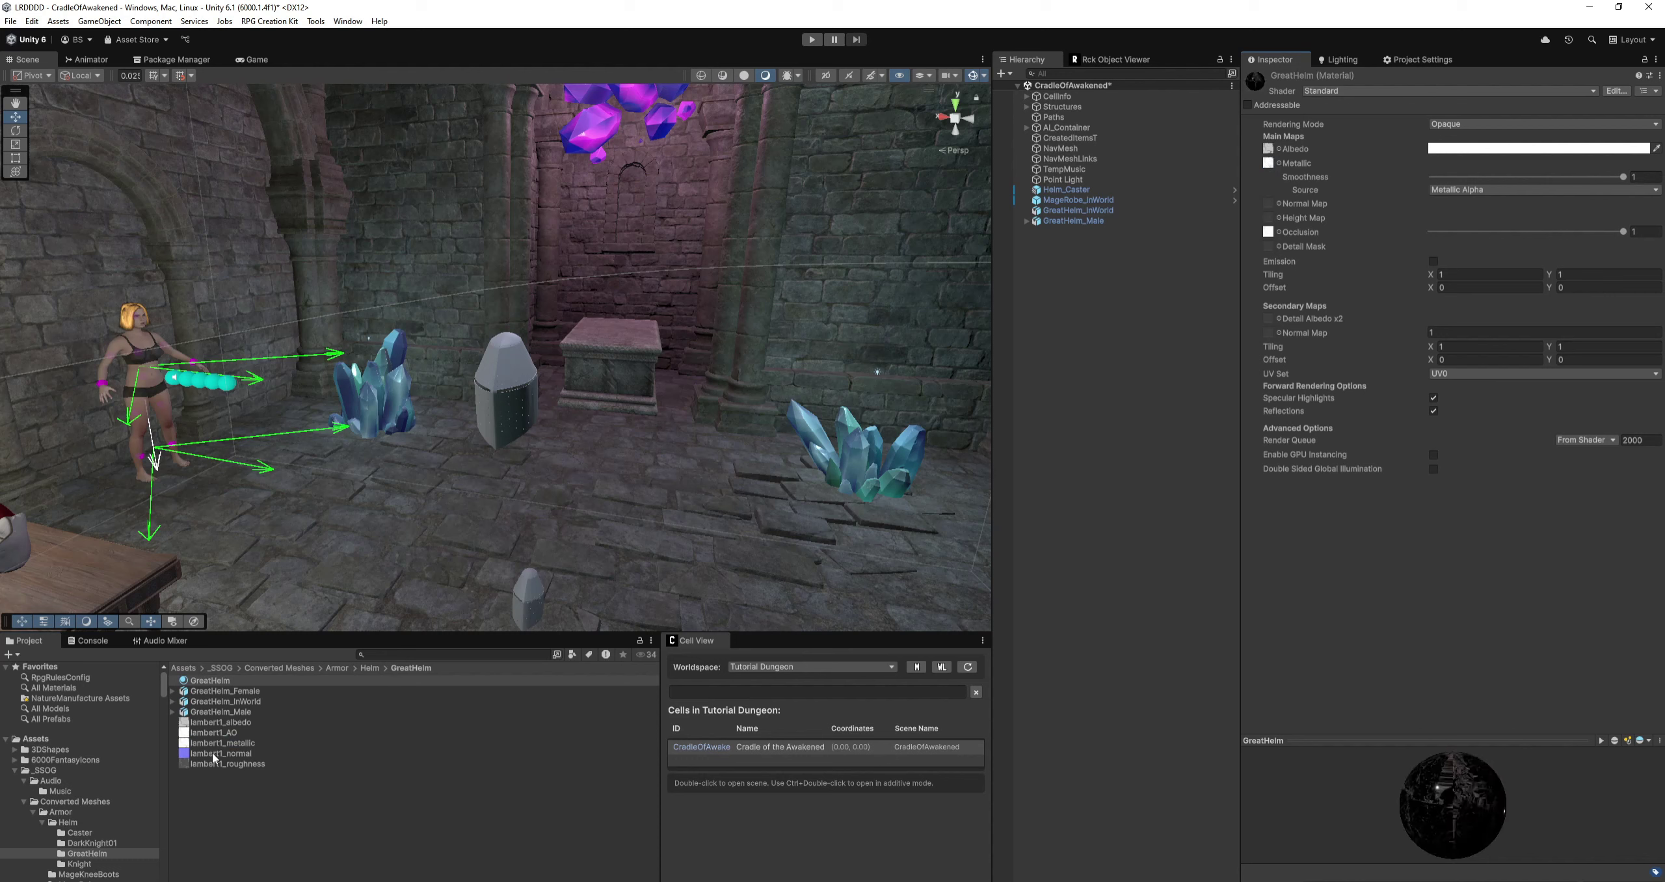
pyautogui.moveTo(214, 756); pyautogui.dragTo(1273, 209)
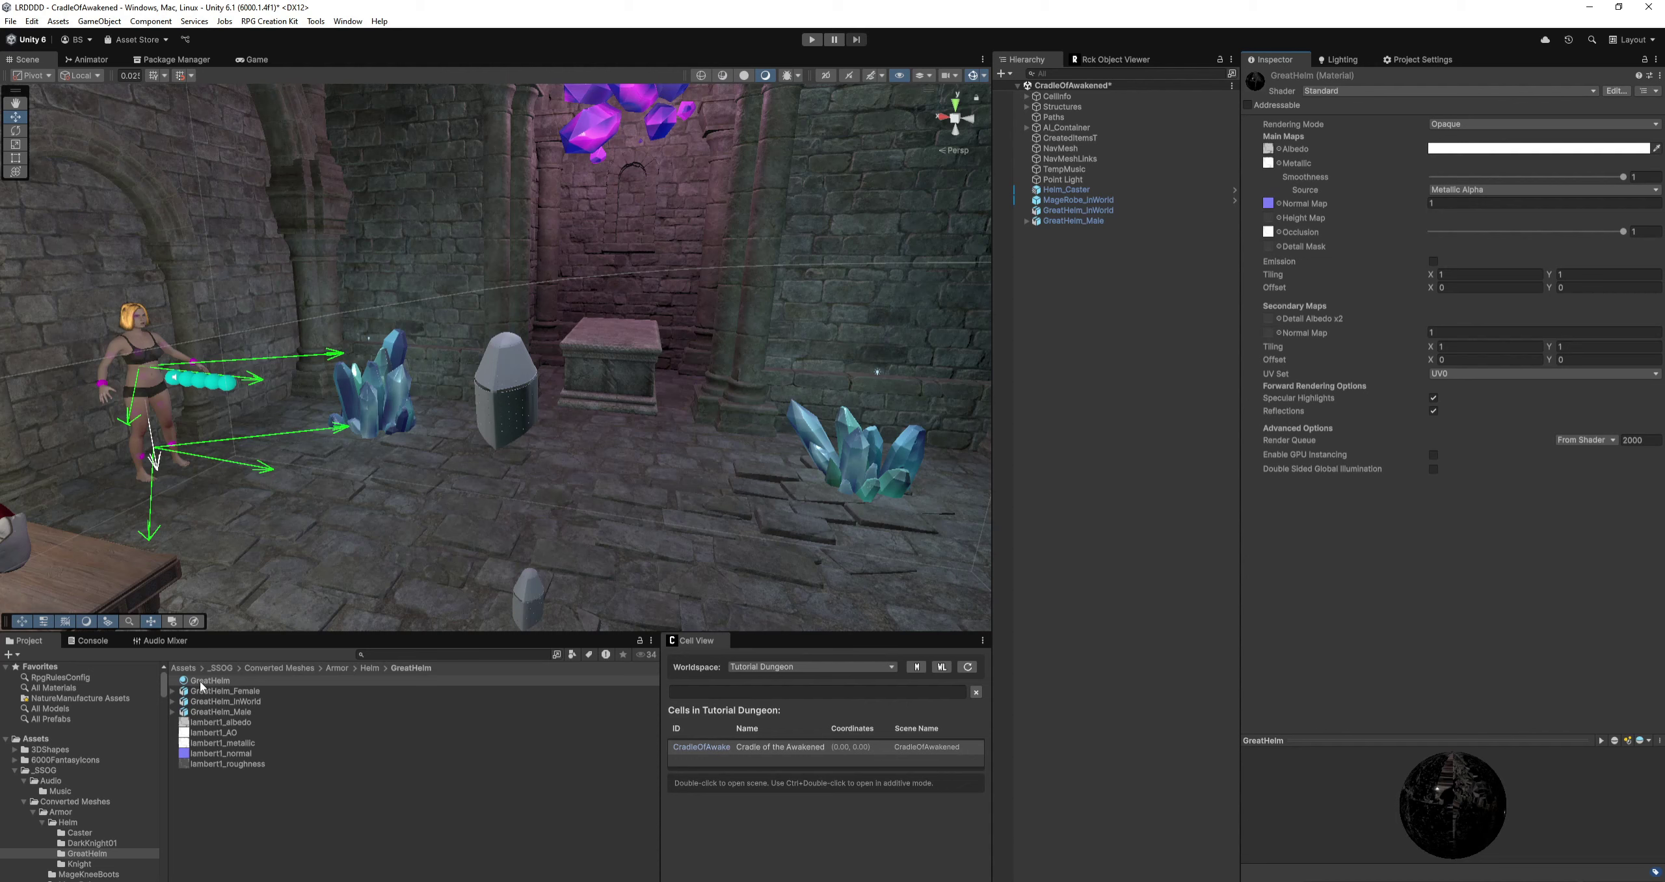
# Apply the GreatHelm material to the male helm in the scene and lower the material's smoothness to about 0.486.
pyautogui.moveTo(200, 684); pyautogui.dragTo(515, 375)
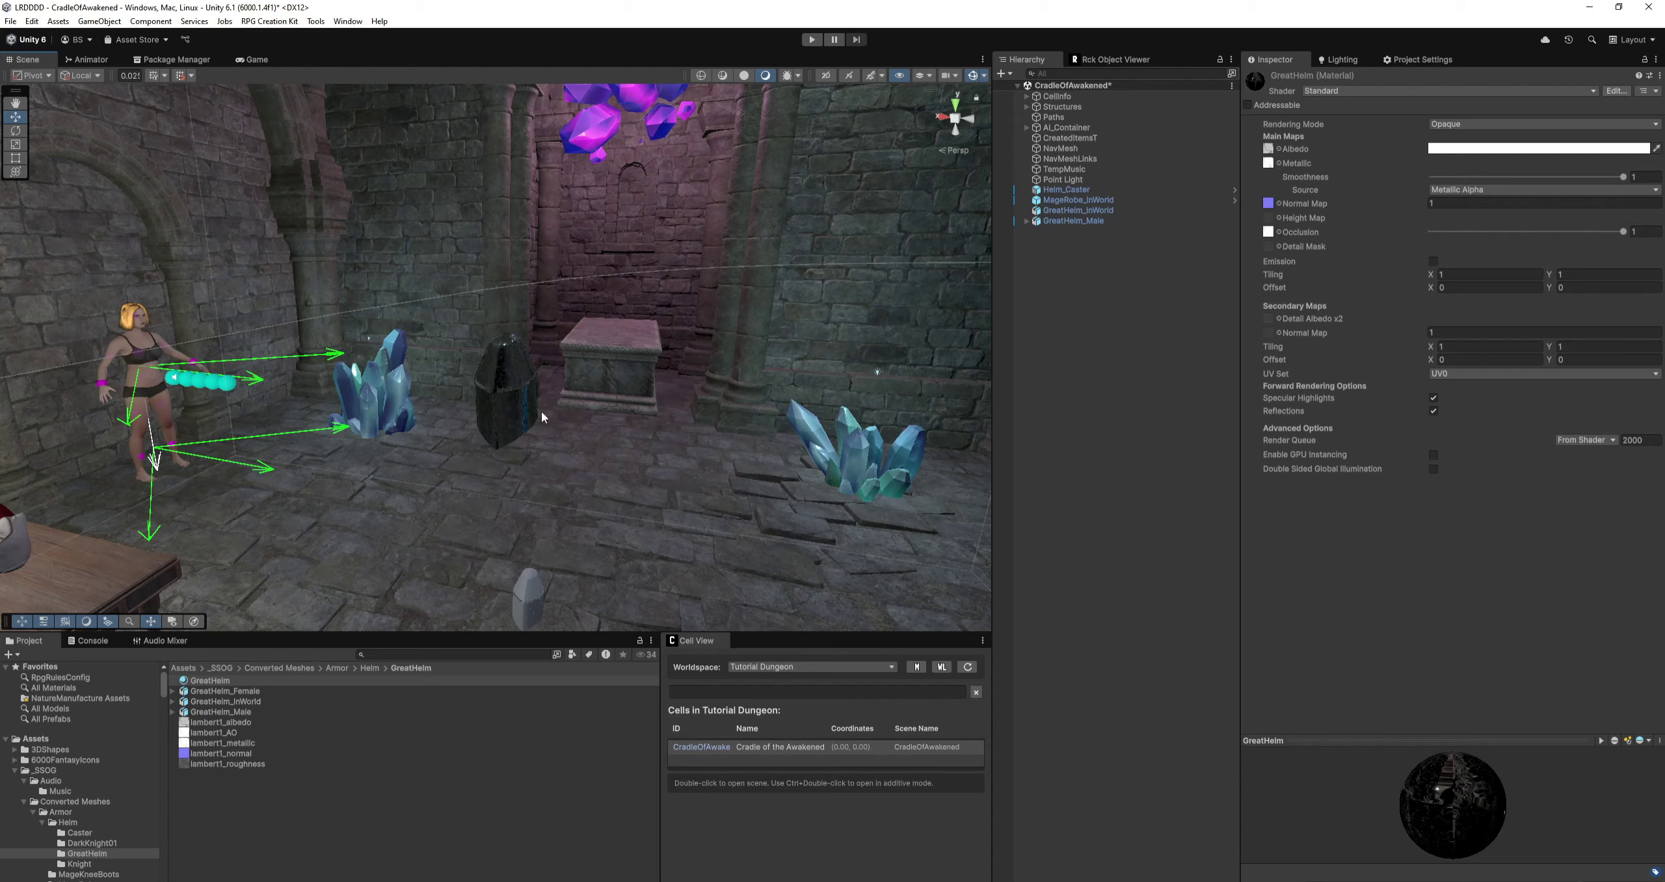
pyautogui.moveTo(538, 413); pyautogui.dragTo(718, 450, button='right')
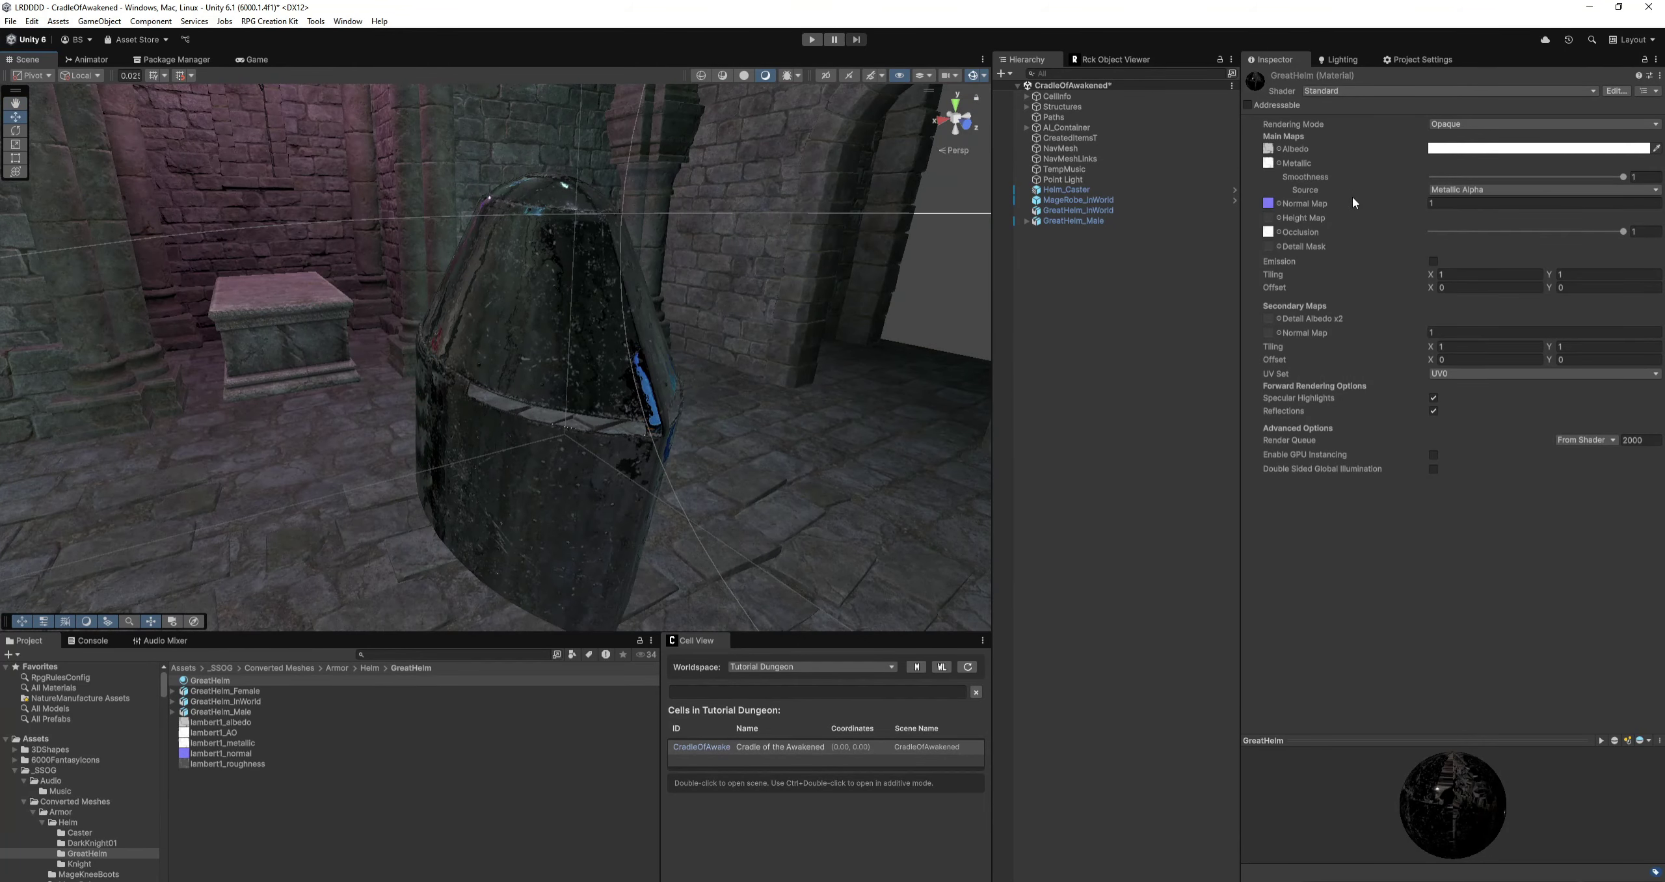
pyautogui.click(1623, 178)
pyautogui.moveTo(1623, 178); pyautogui.dragTo(1526, 157)
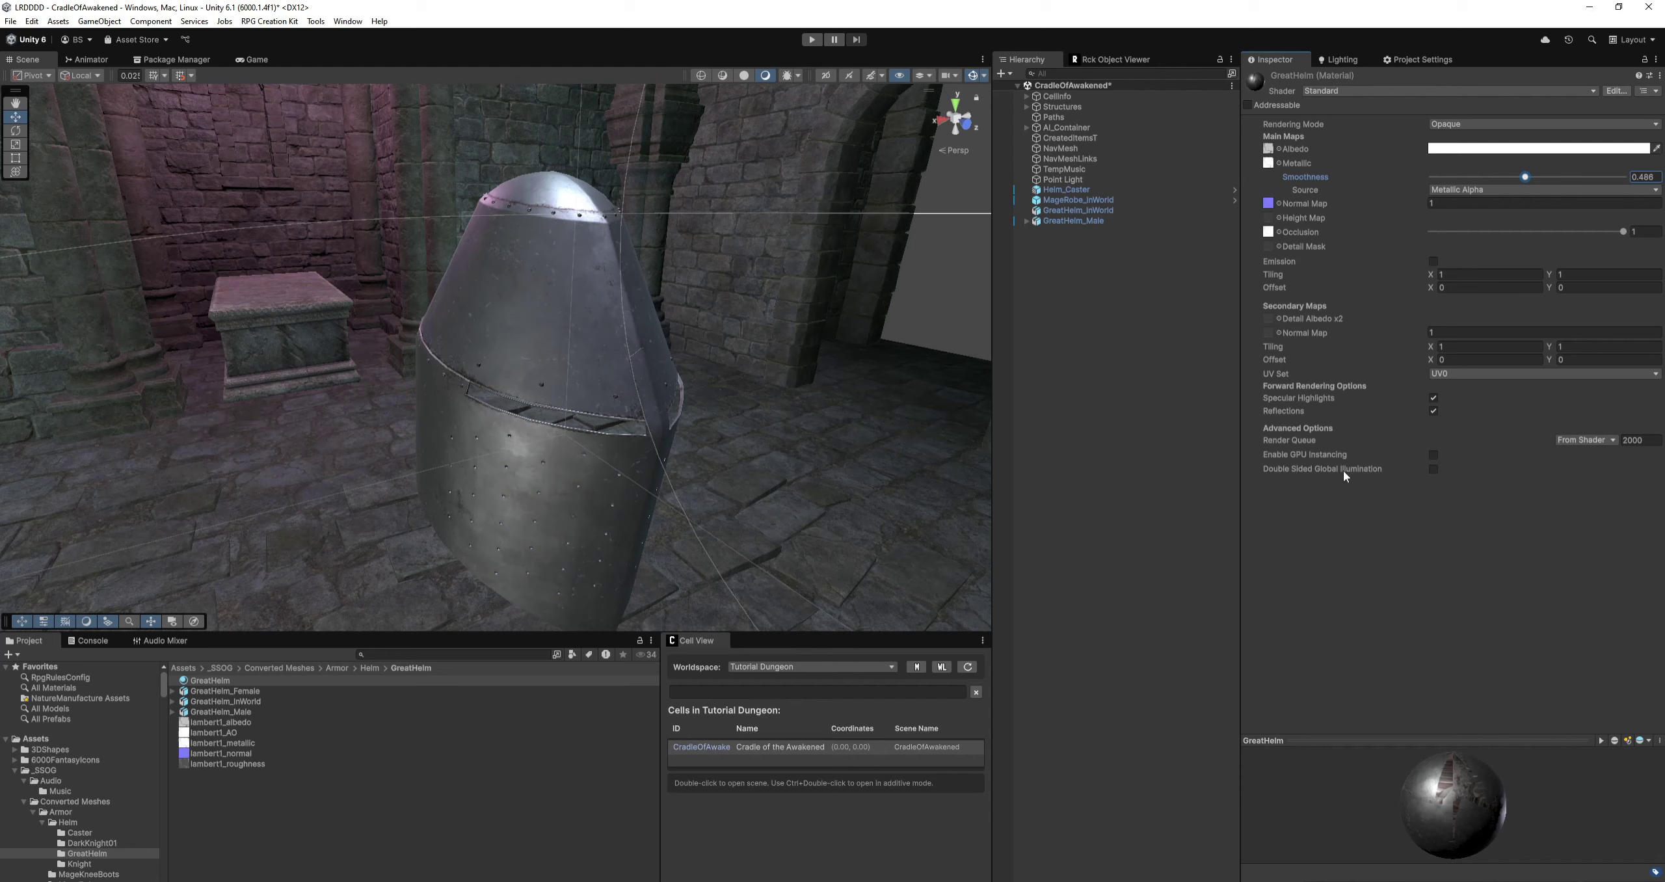
# Apply the GreatHelm material to the in-world helm and save GreatHelm_InWorld as a prefab variant in the GreatHelm folder.
pyautogui.moveTo(759, 482); pyautogui.dragTo(501, 539, button='right')
pyautogui.press('w')
pyautogui.press('s')
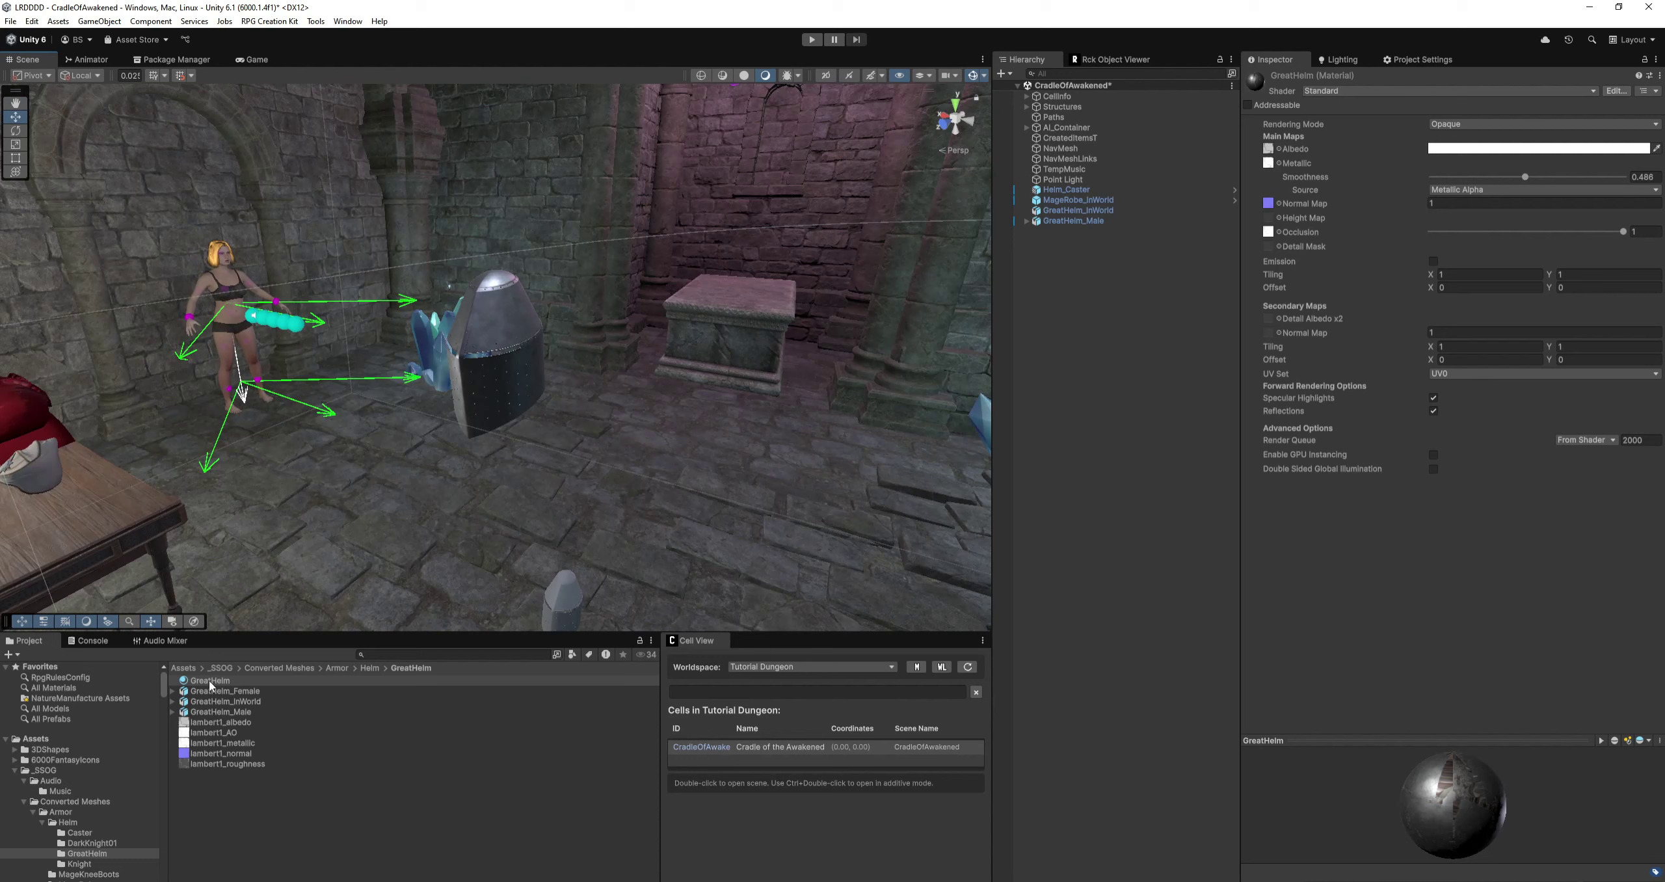
pyautogui.moveTo(210, 684); pyautogui.dragTo(557, 606)
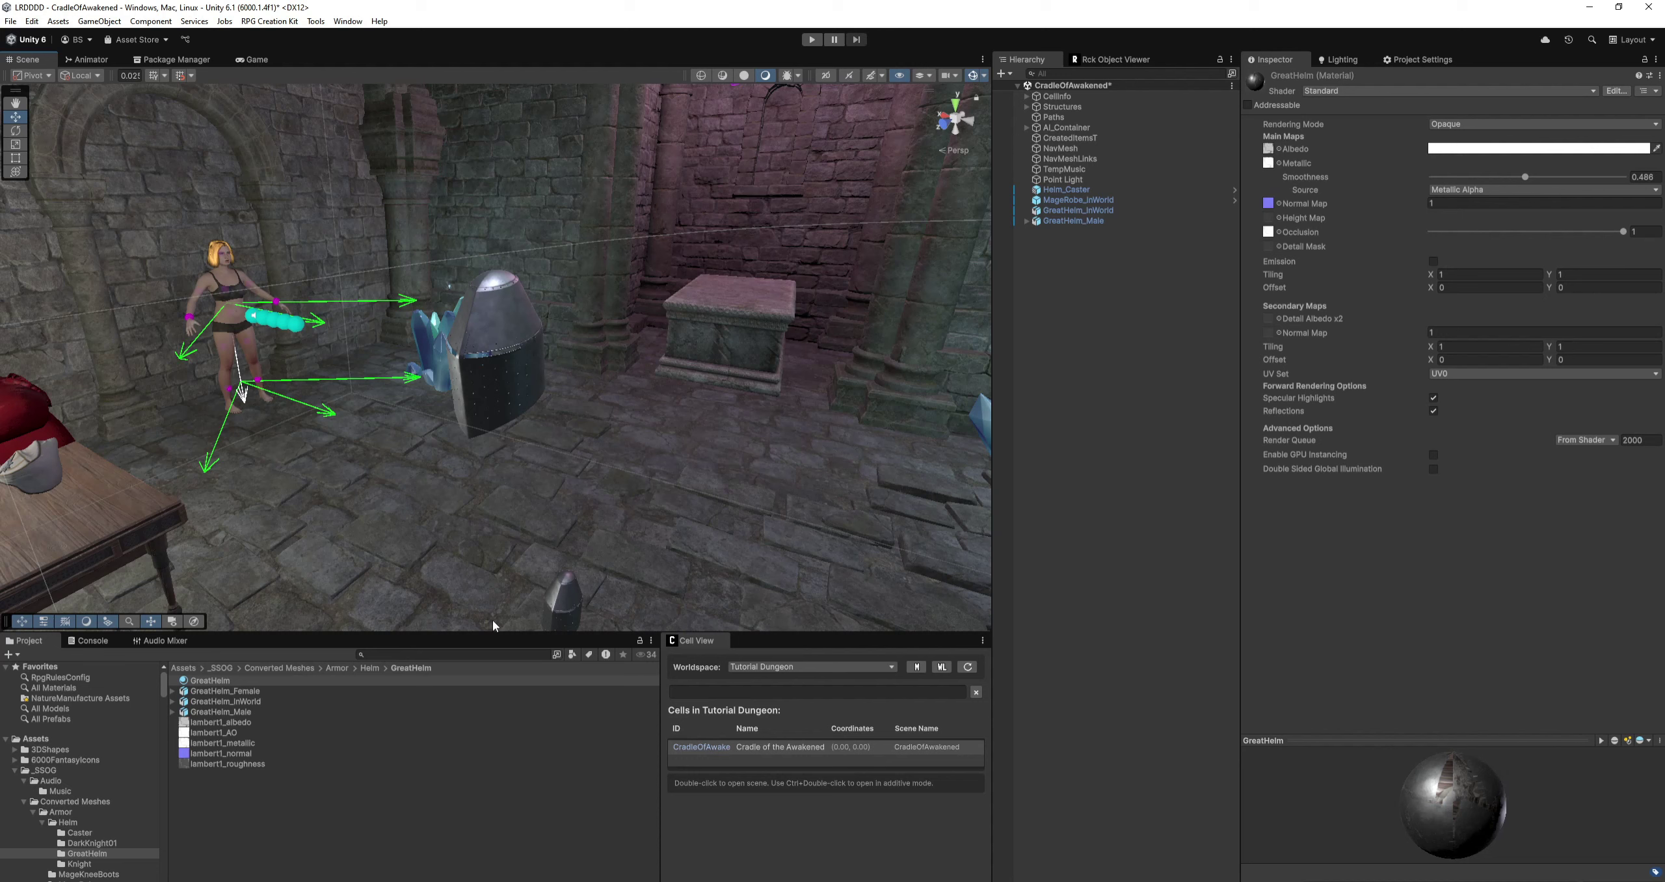
pyautogui.click(1081, 211)
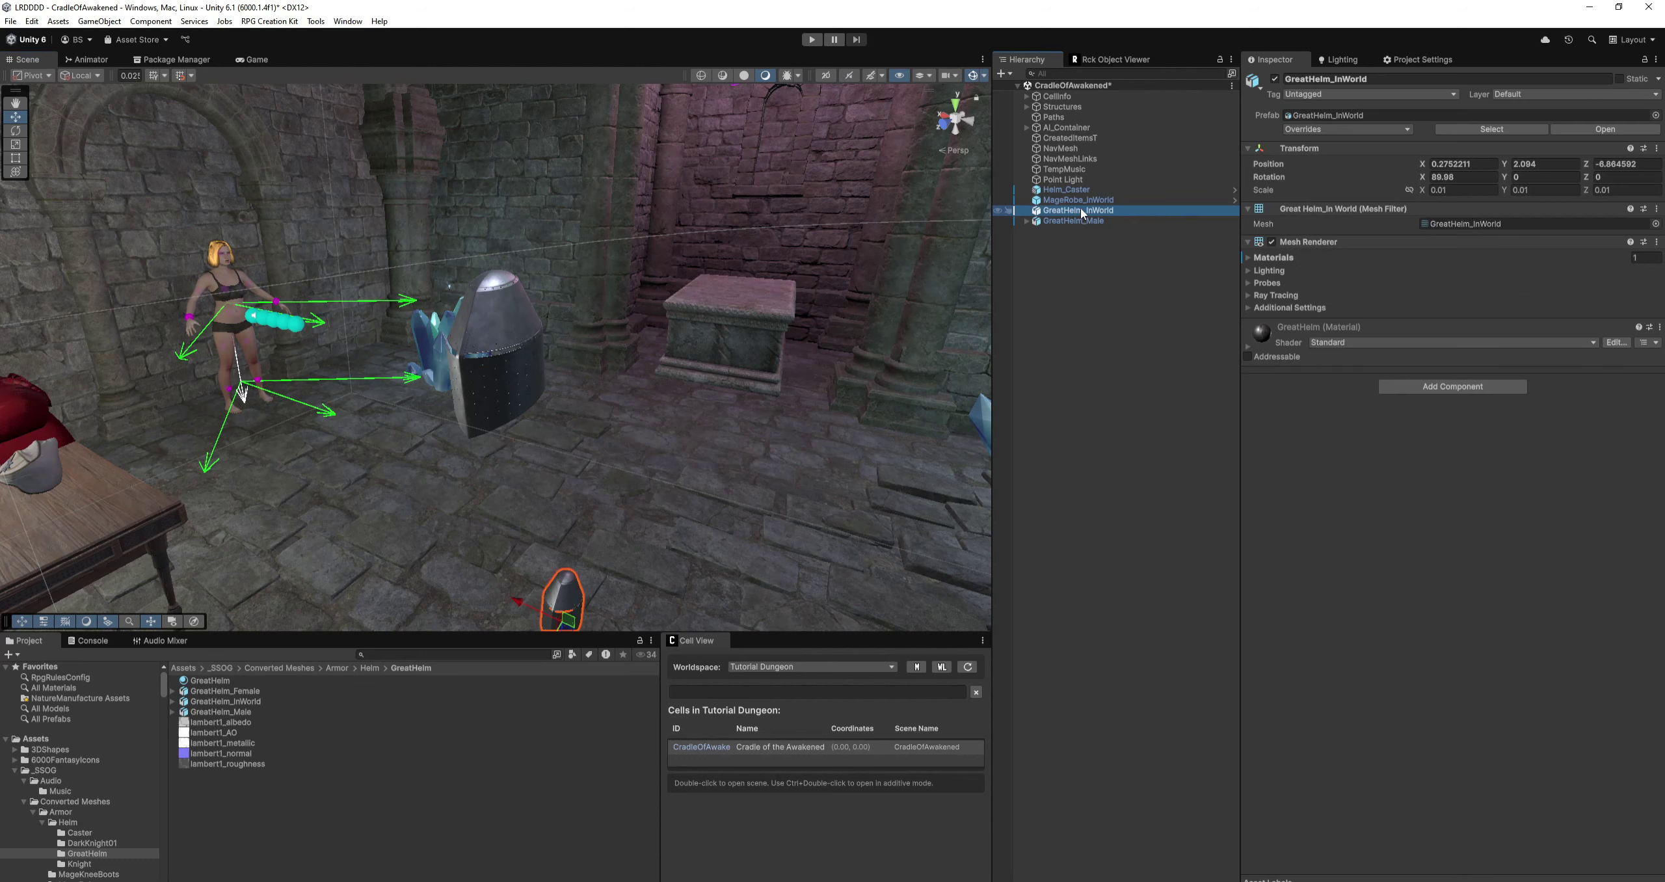
pyautogui.moveTo(1080, 210); pyautogui.dragTo(264, 824)
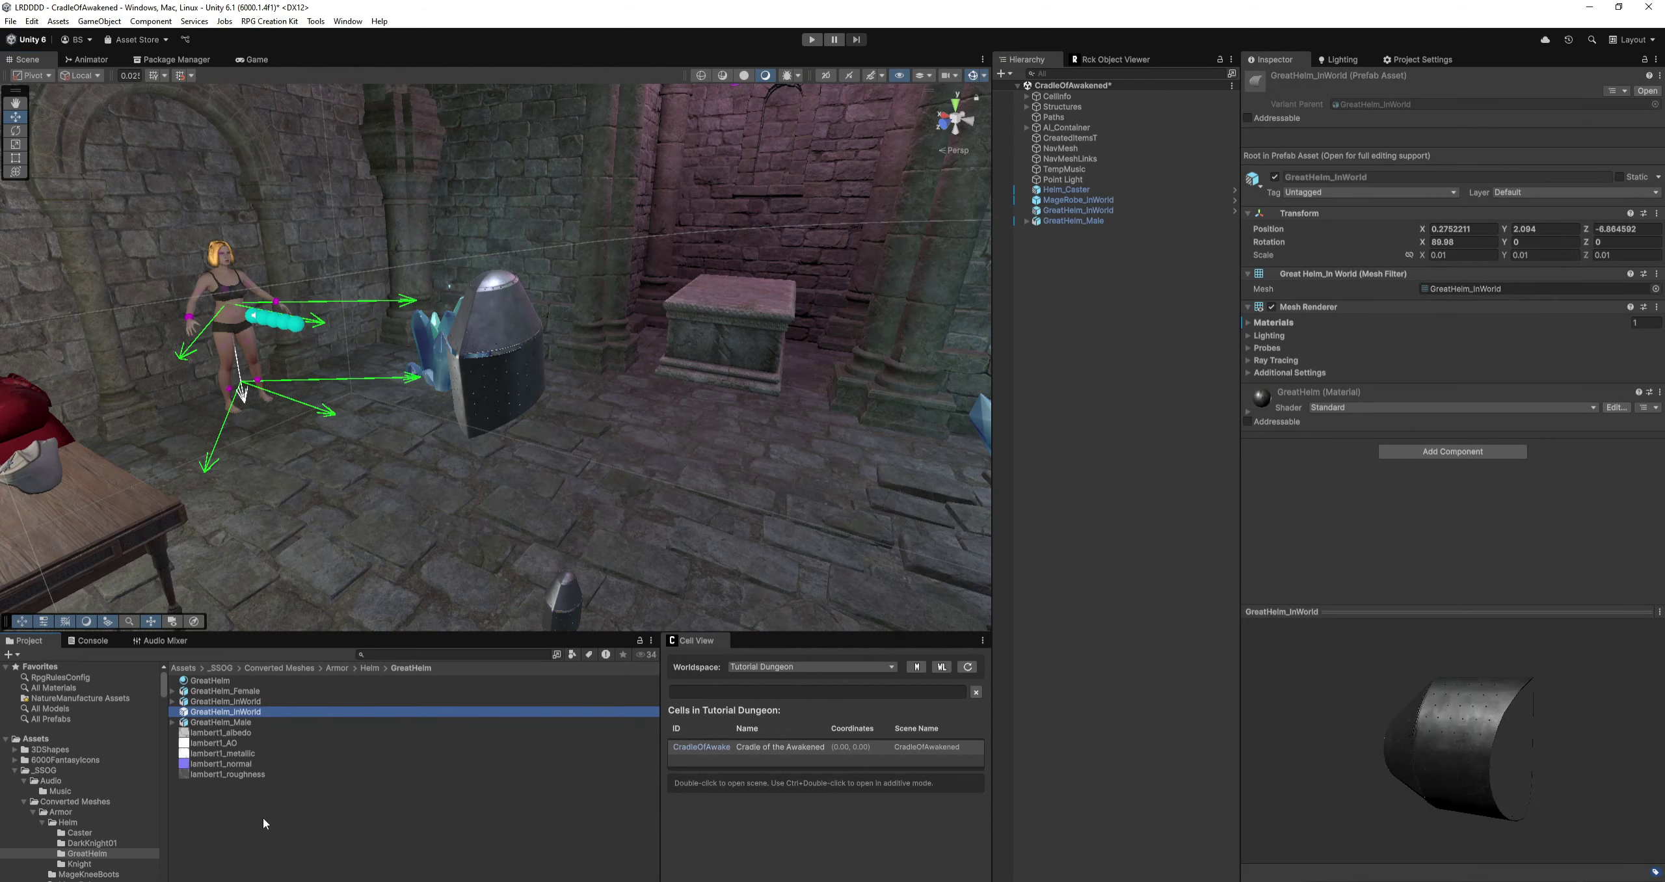
# Try to save the child mesh of the GreatHelm_Male instance as a prefab in the GreatHelm folder.
pyautogui.click(1027, 222)
pyautogui.click(1028, 222)
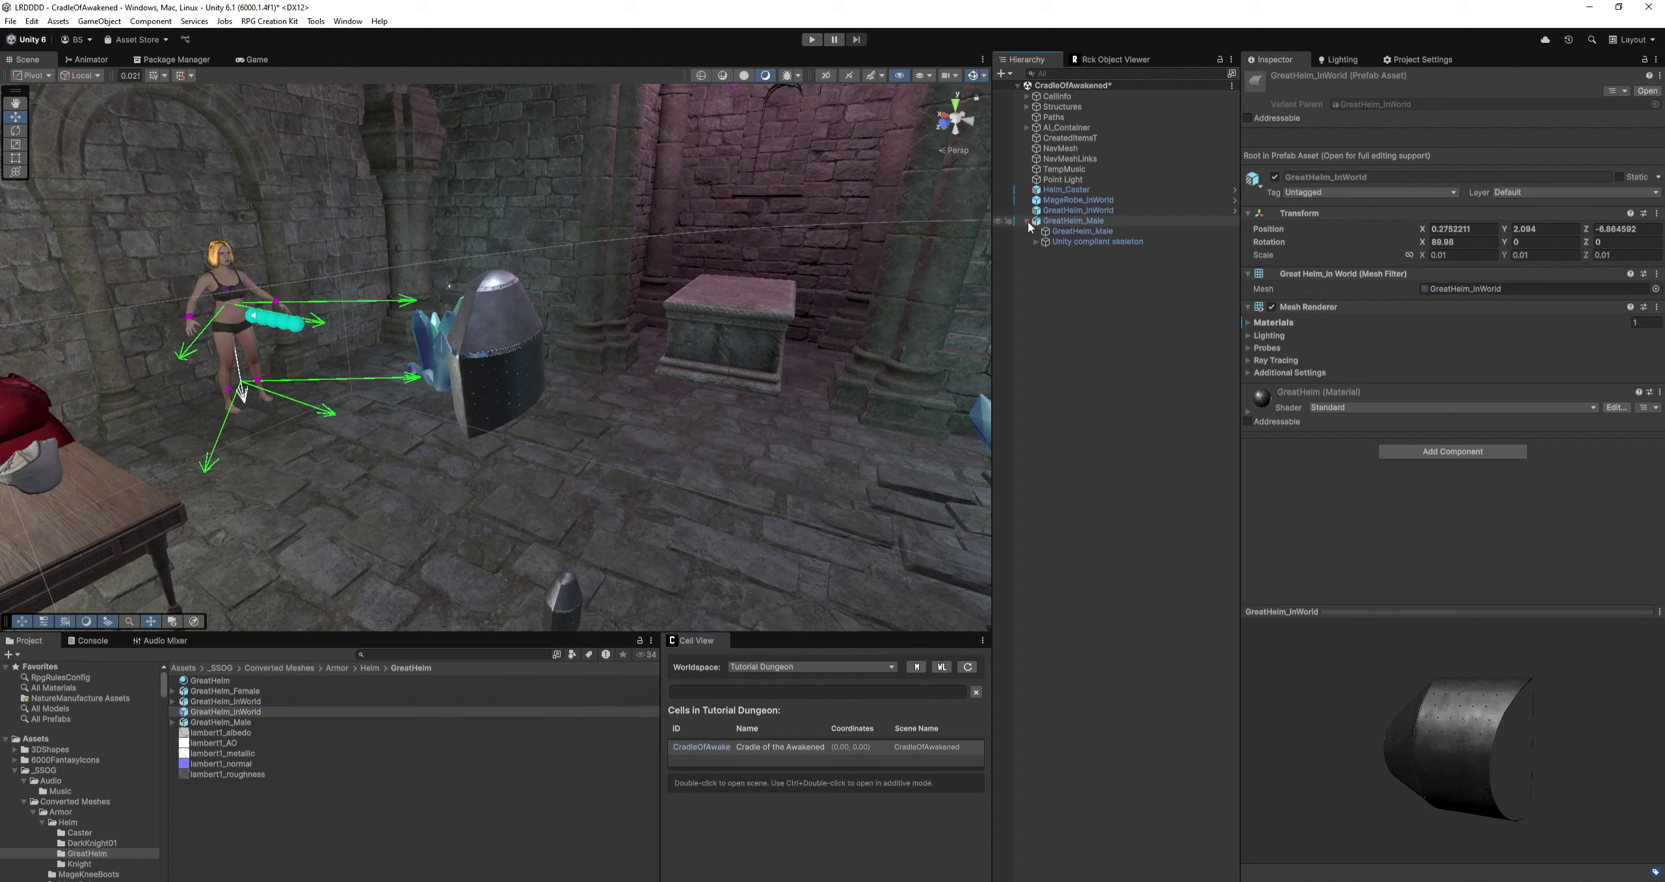
pyautogui.click(1083, 232)
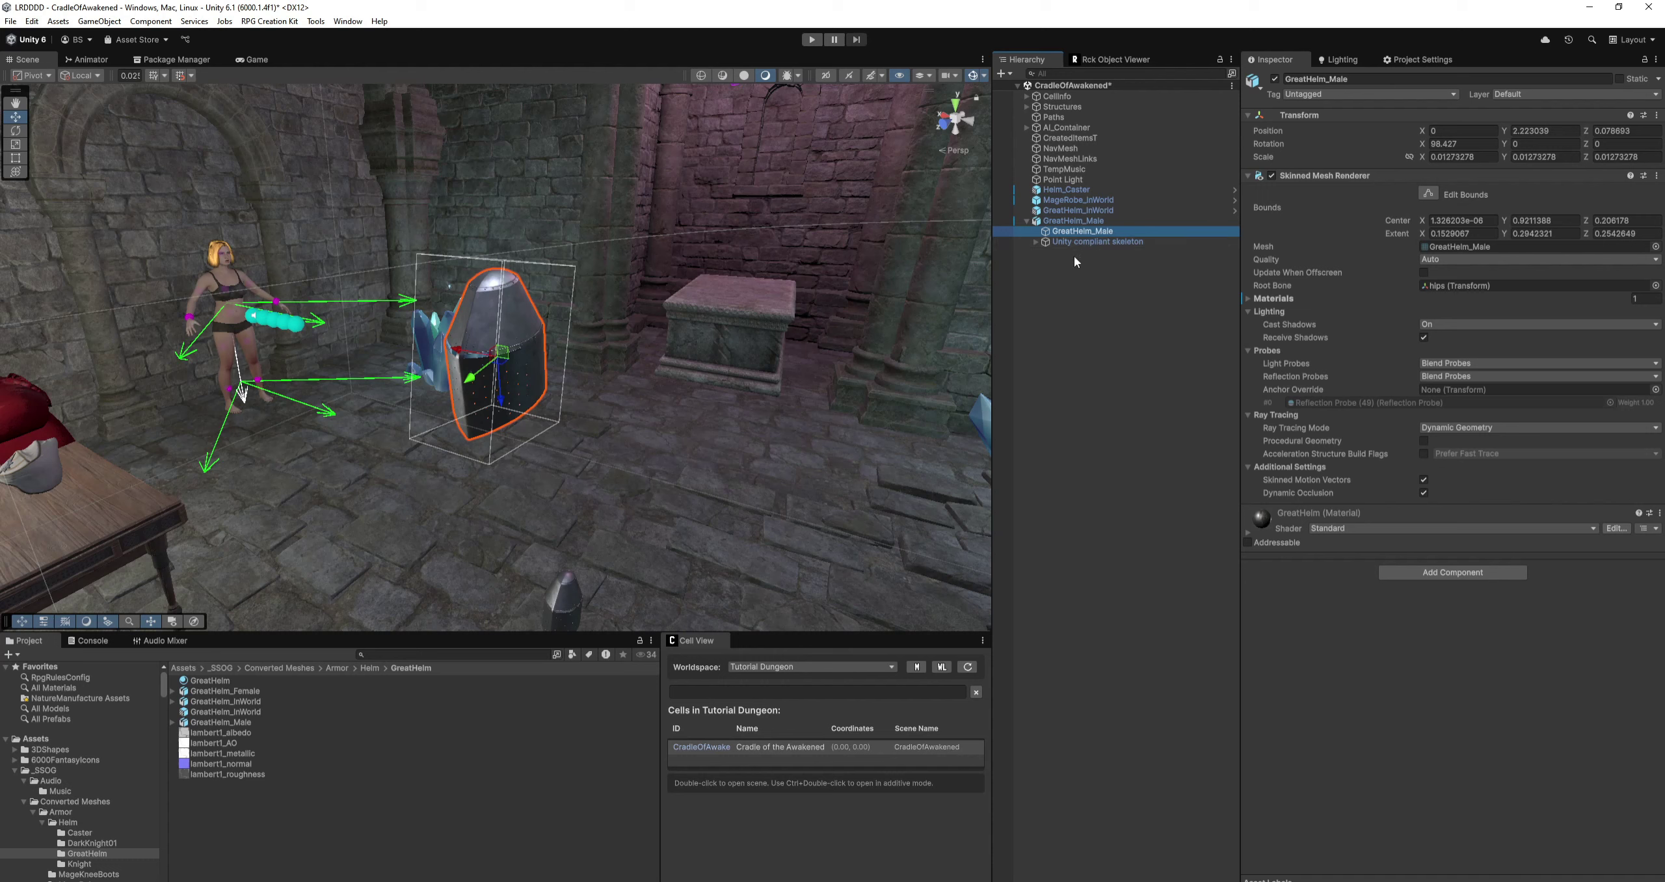
pyautogui.rightClick(1074, 221)
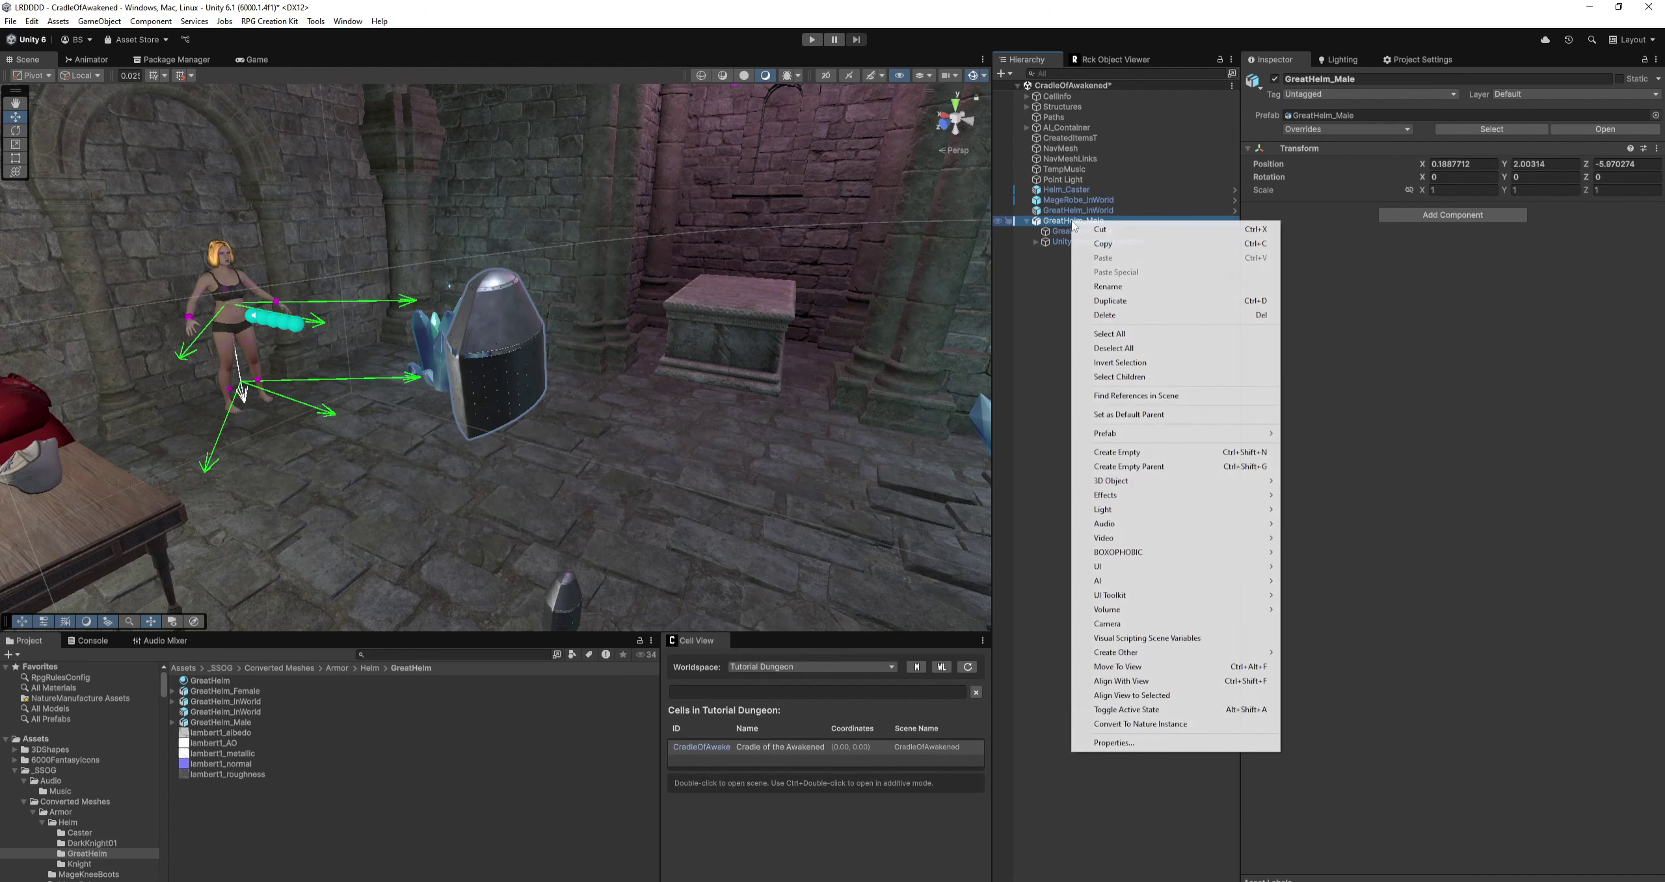
pyautogui.click(1054, 292)
pyautogui.click(1074, 233)
pyautogui.moveTo(1074, 232); pyautogui.dragTo(275, 823)
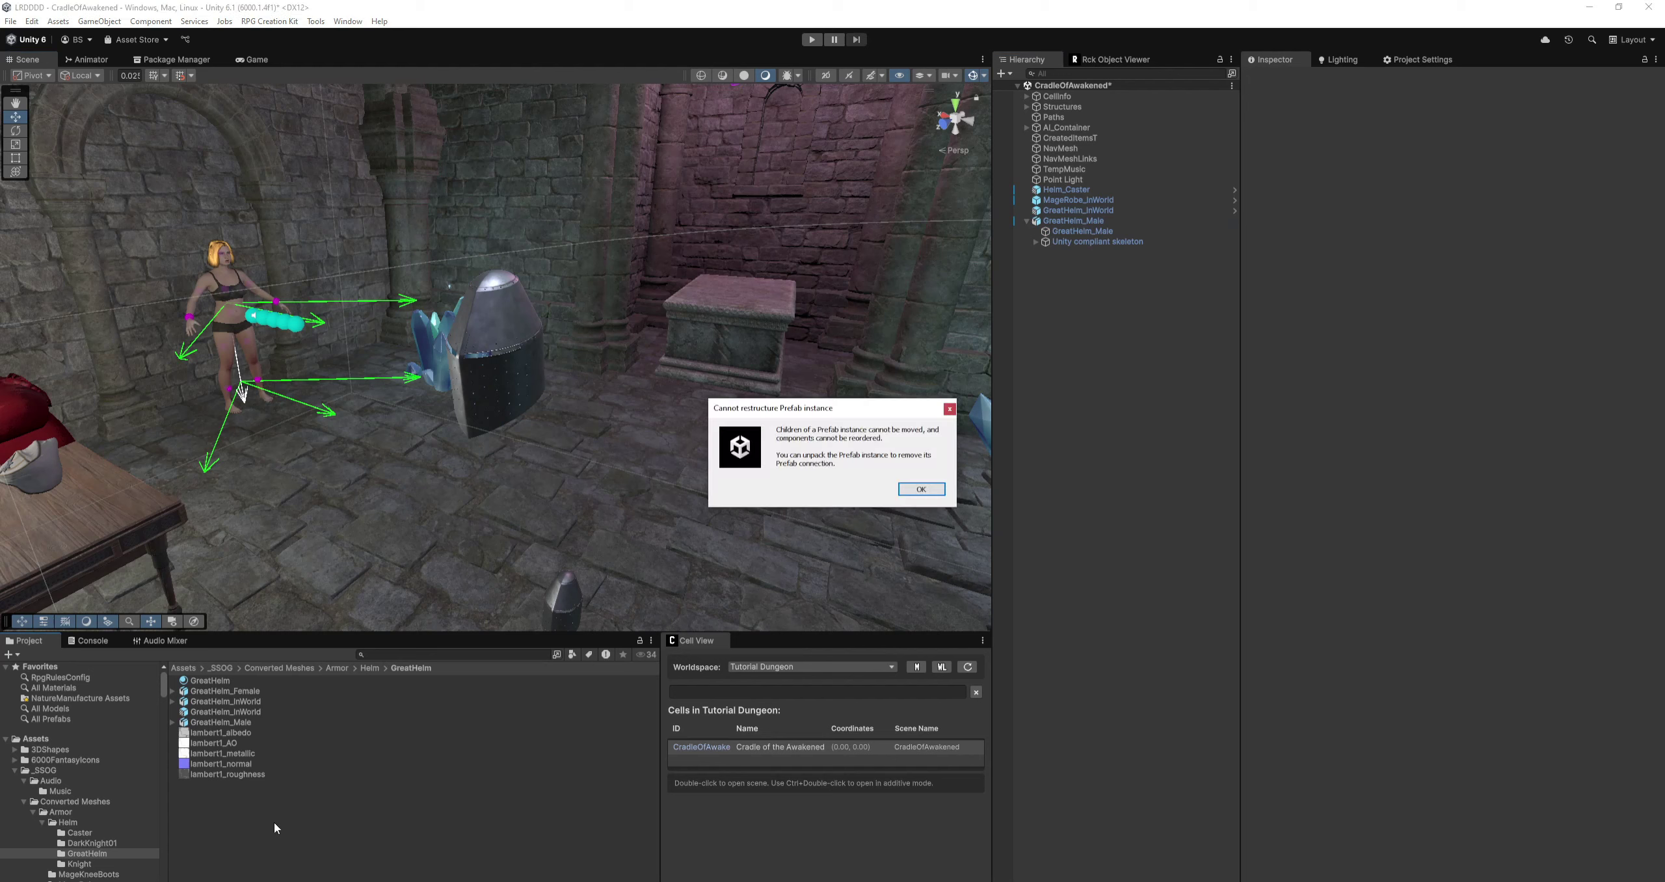
pyautogui.click(921, 489)
# Unpack the GreatHelm_Male instance completely and save its child GreatHelm_Male mesh as a prefab in the GreatHelm folder.
pyautogui.rightClick(1080, 221)
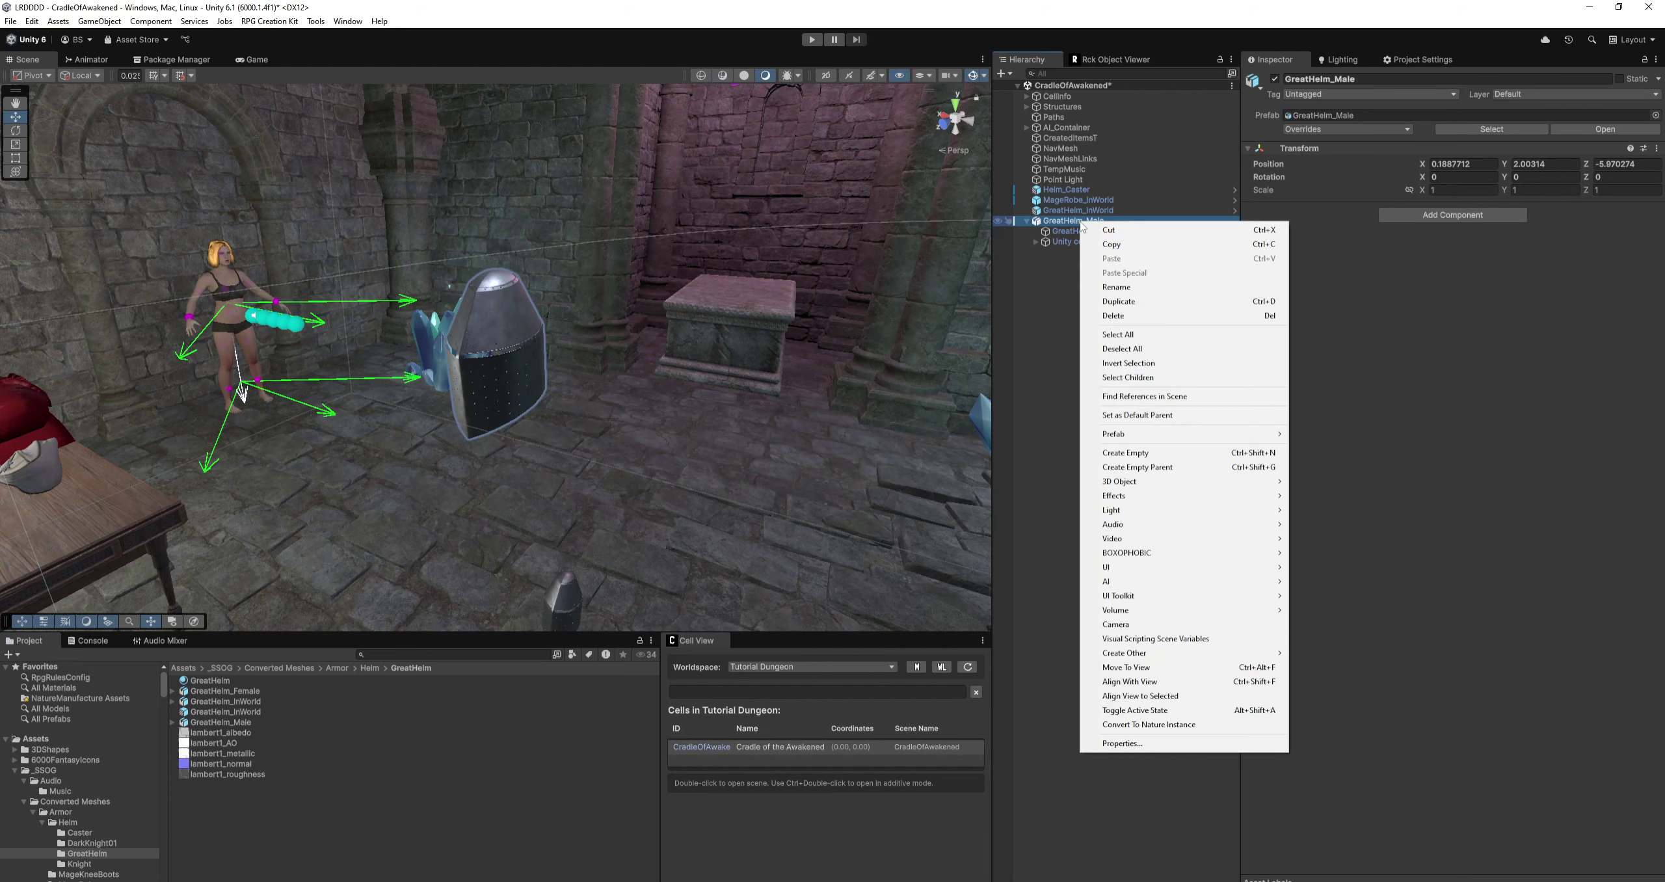
pyautogui.moveTo(1130, 433)
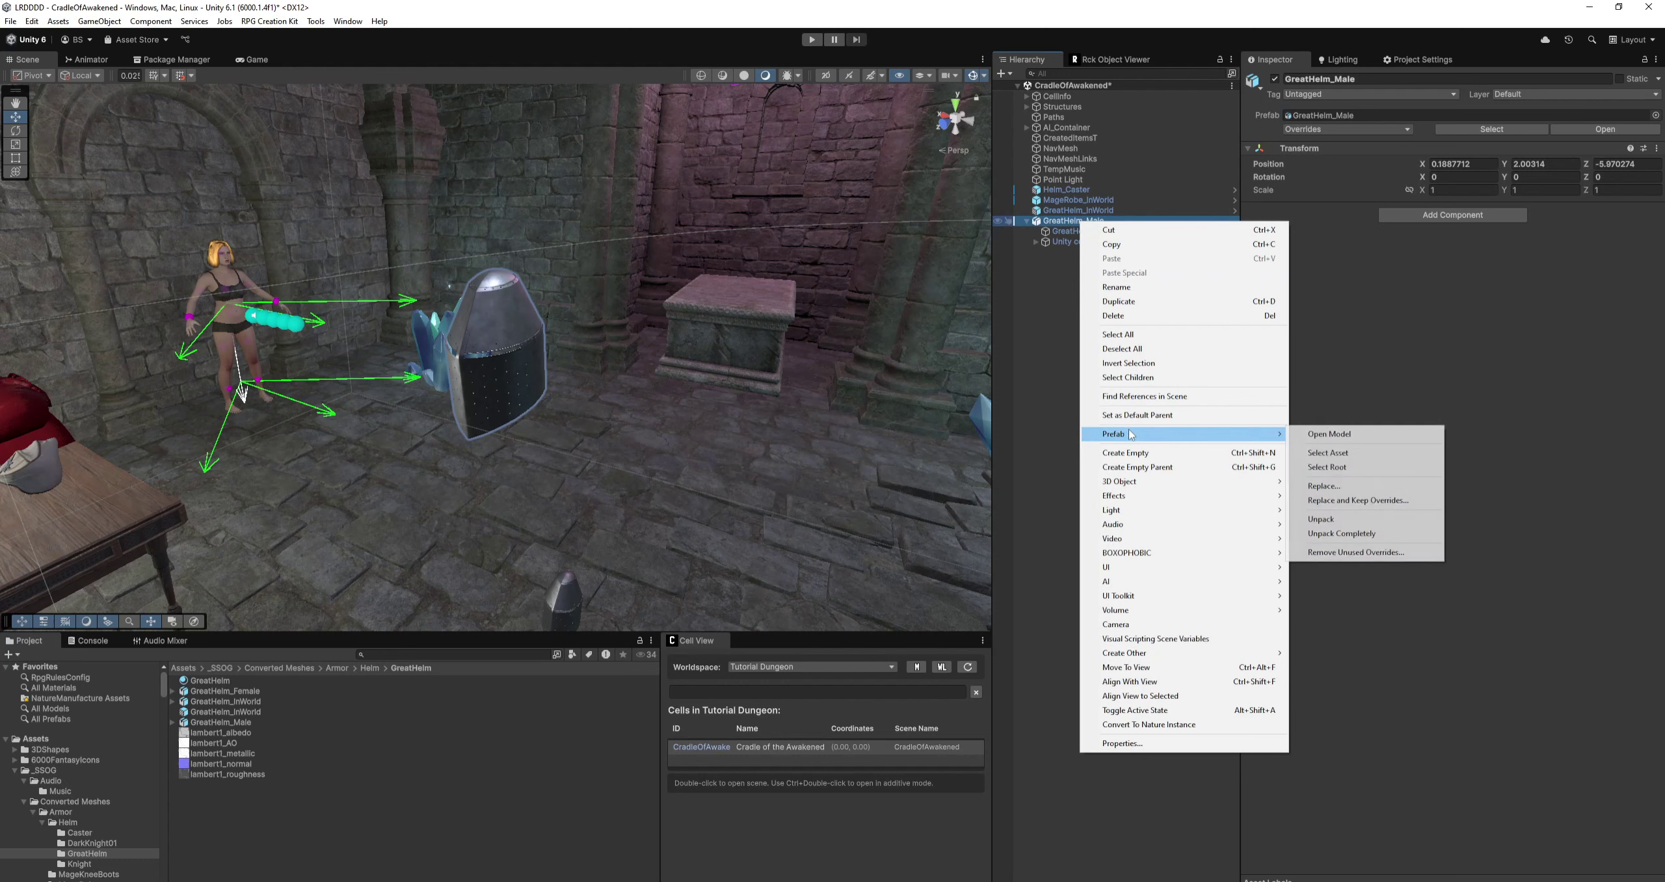
pyautogui.click(1342, 533)
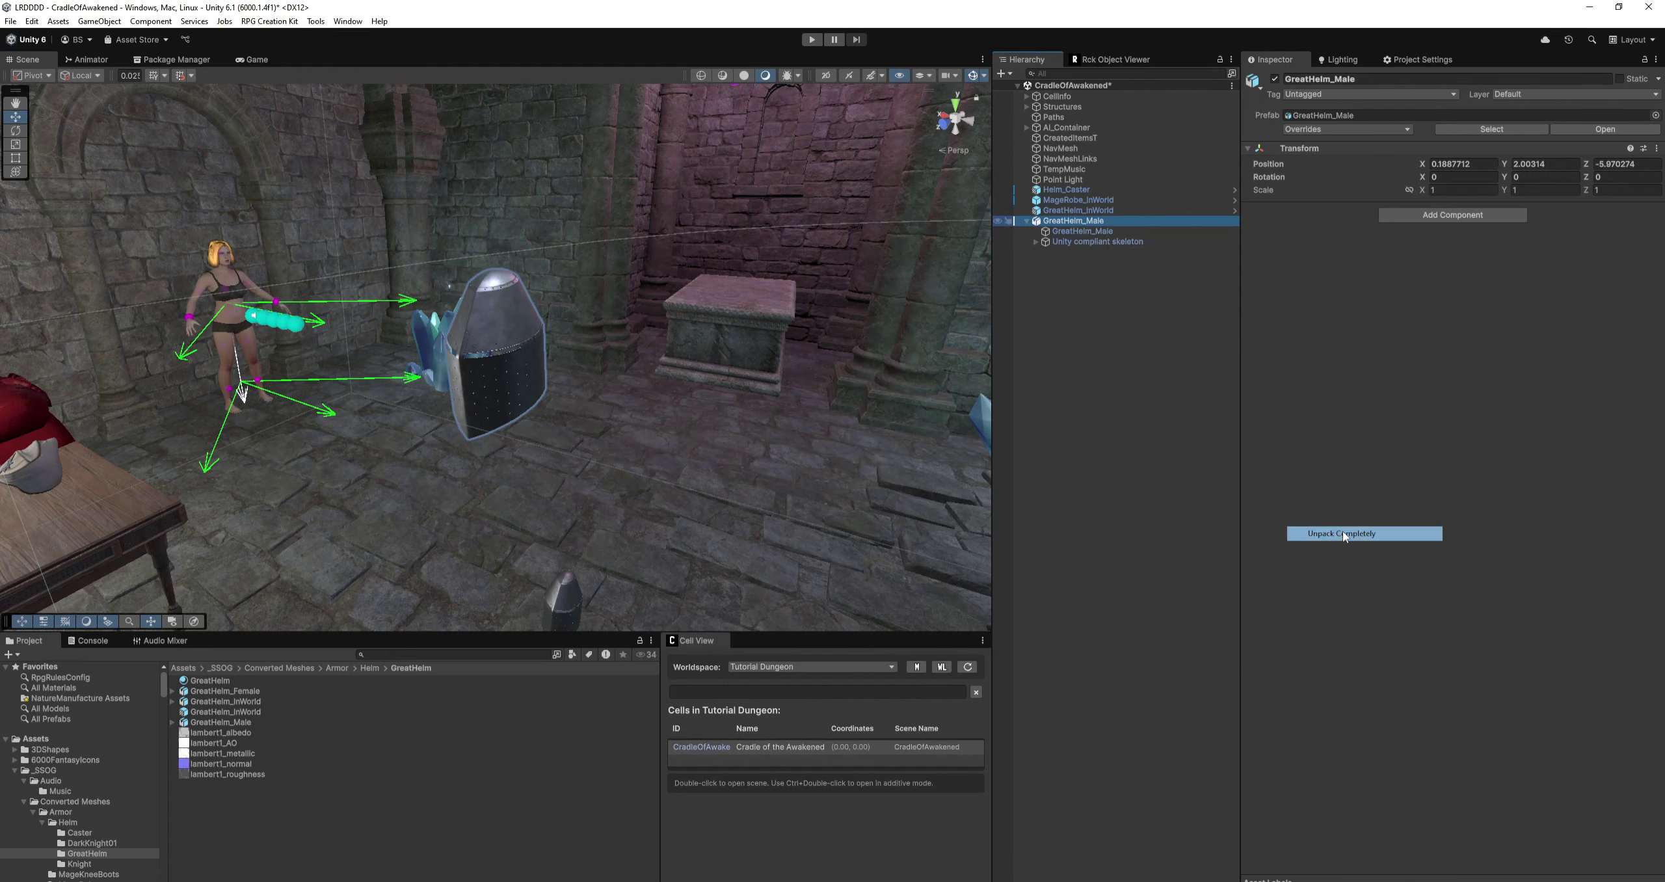
pyautogui.click(1081, 232)
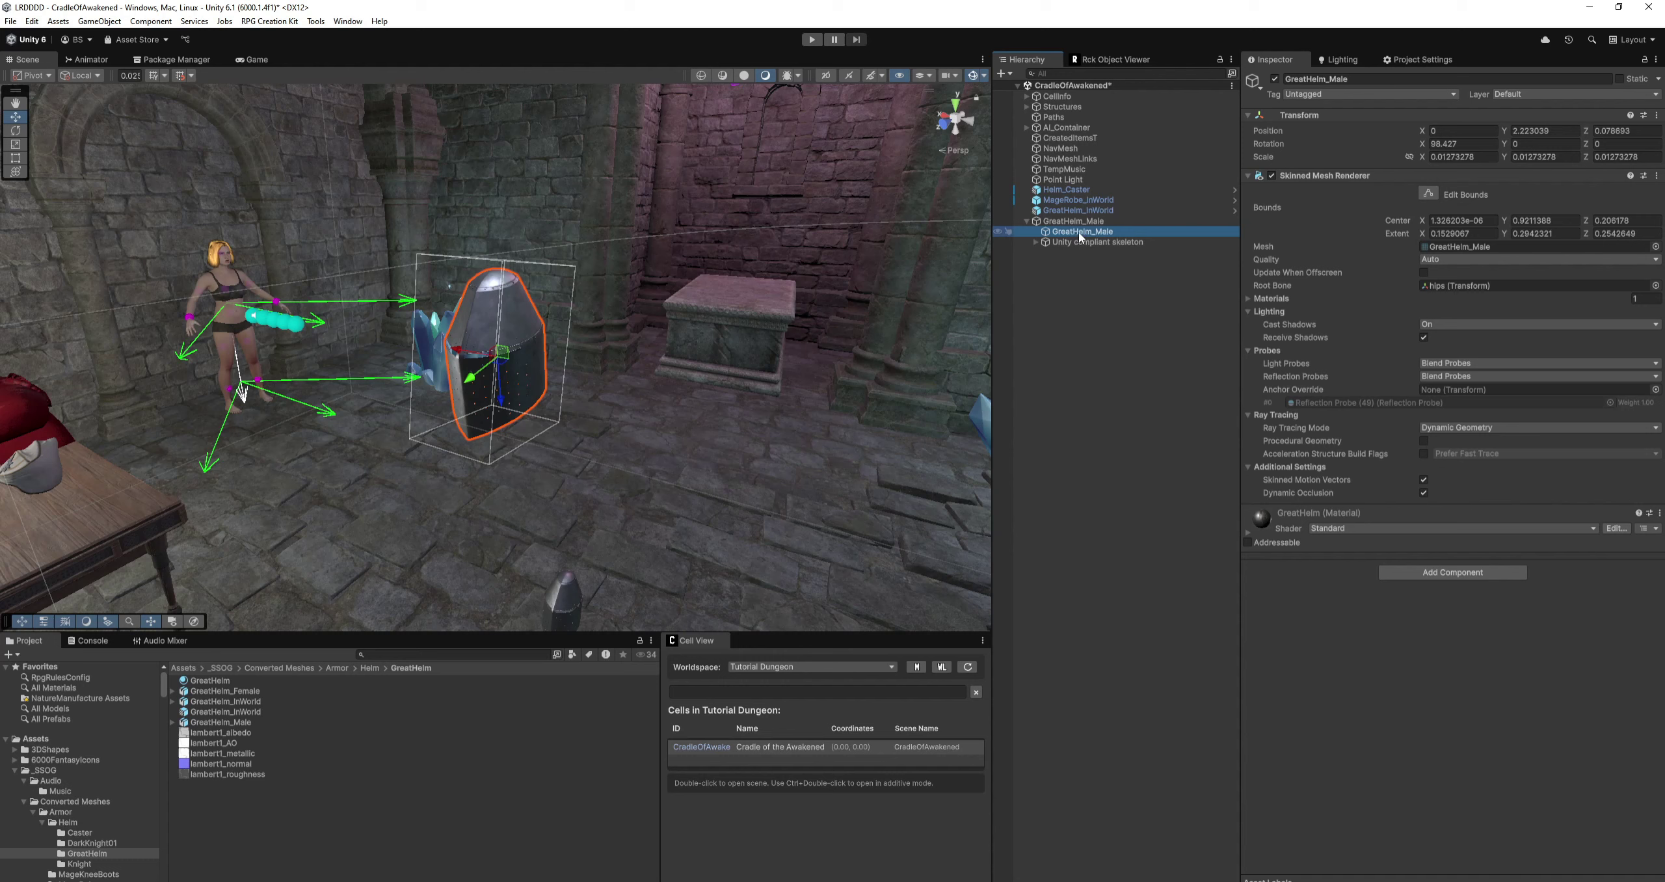
pyautogui.moveTo(1080, 236); pyautogui.dragTo(411, 781)
pyautogui.moveTo(248, 814); pyautogui.dragTo(244, 816)
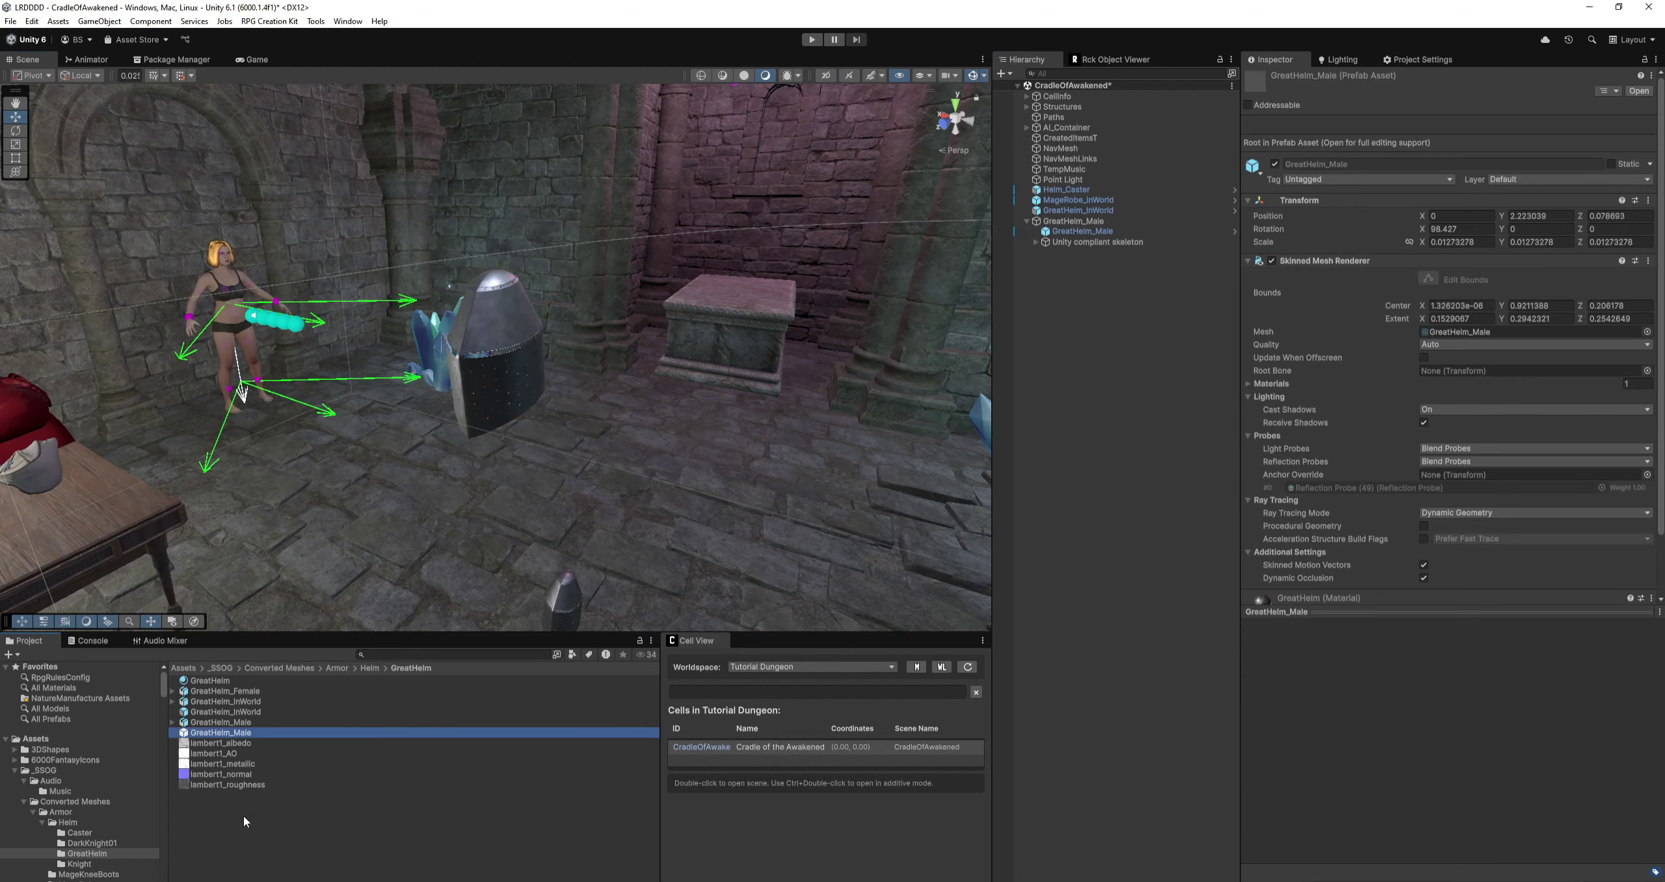
# Delete the parent GreatHelm_Male object from the scene and select the GreatHelm_InWorld object.
pyautogui.click(1074, 222)
pyautogui.press('Delete')
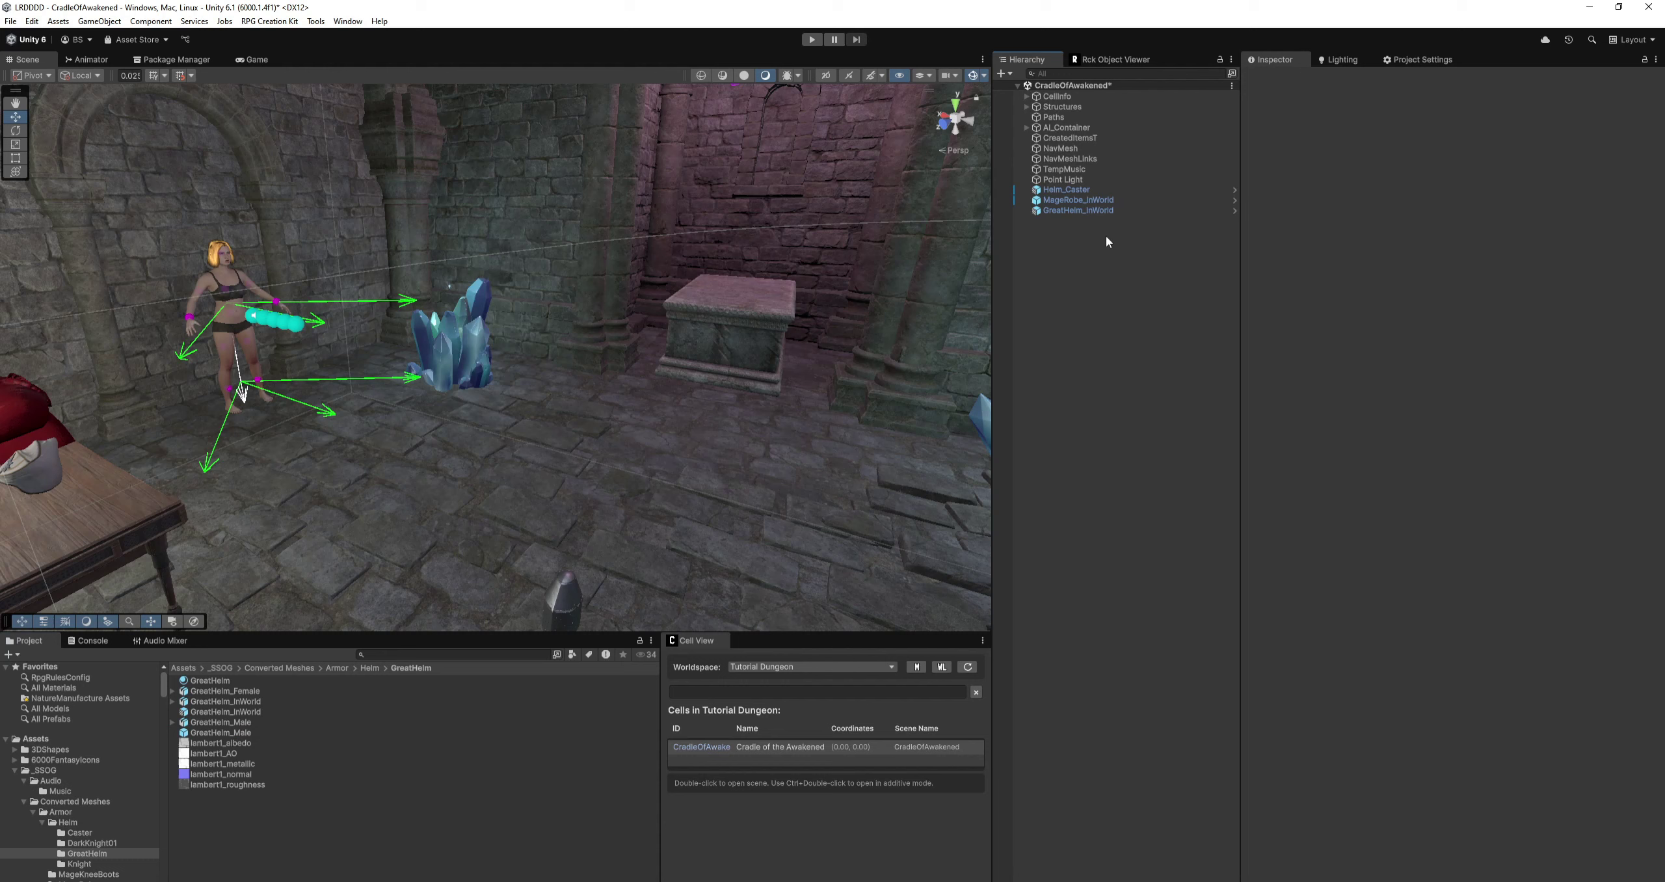
pyautogui.click(1088, 210)
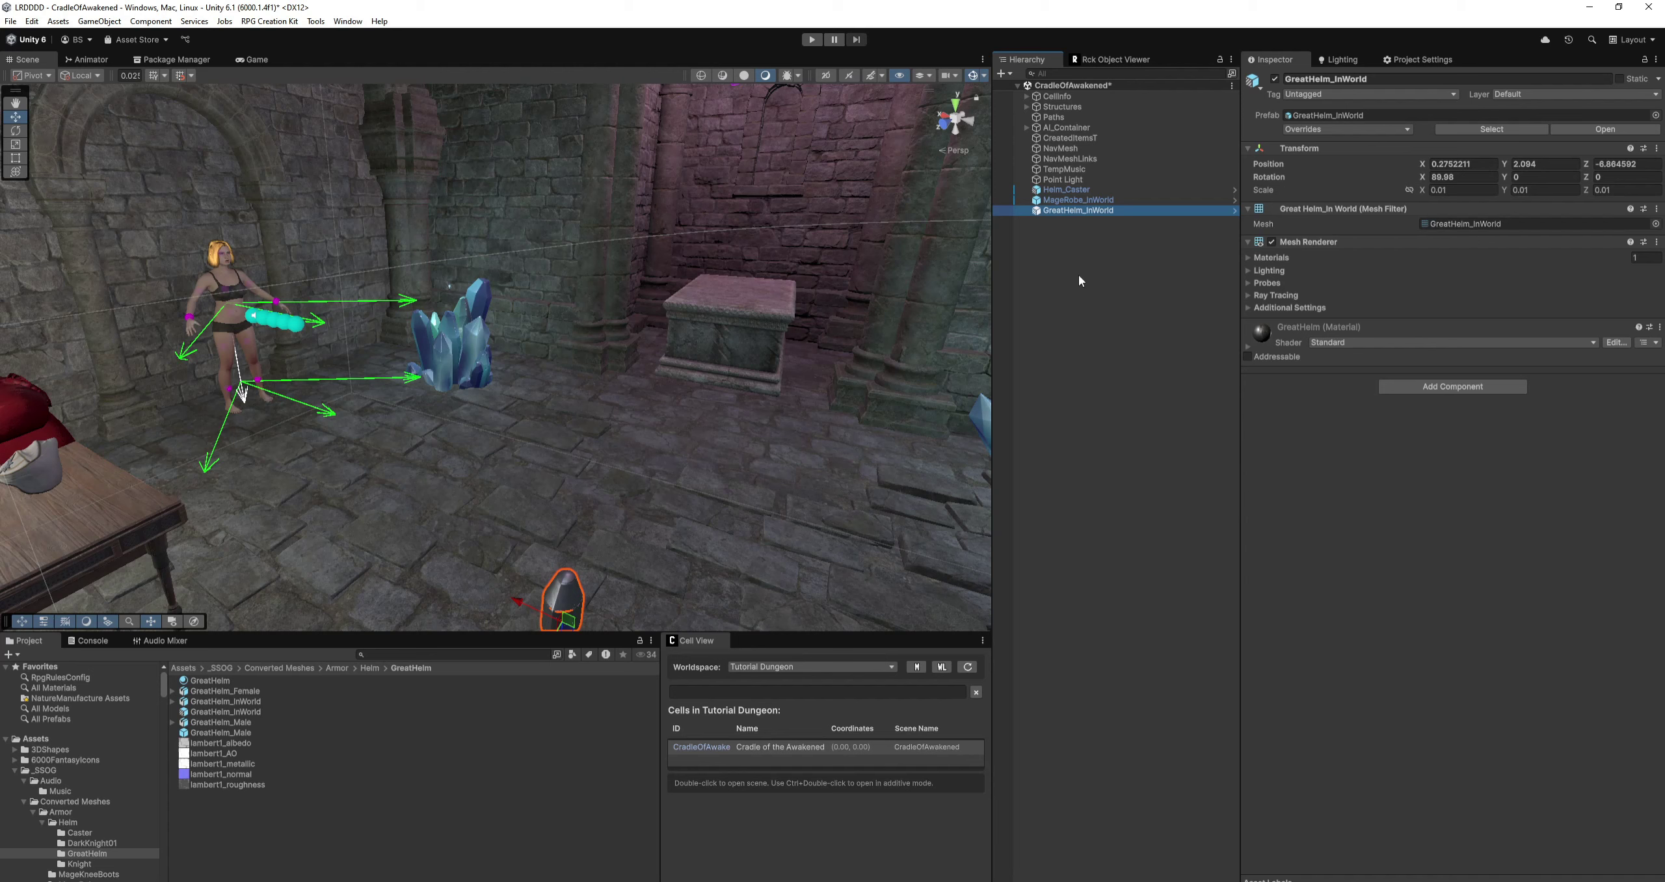
# Delete the GreatHelm_InWorld object from the scene and place the GreatHelm_Female model there instead.
pyautogui.press('Delete')
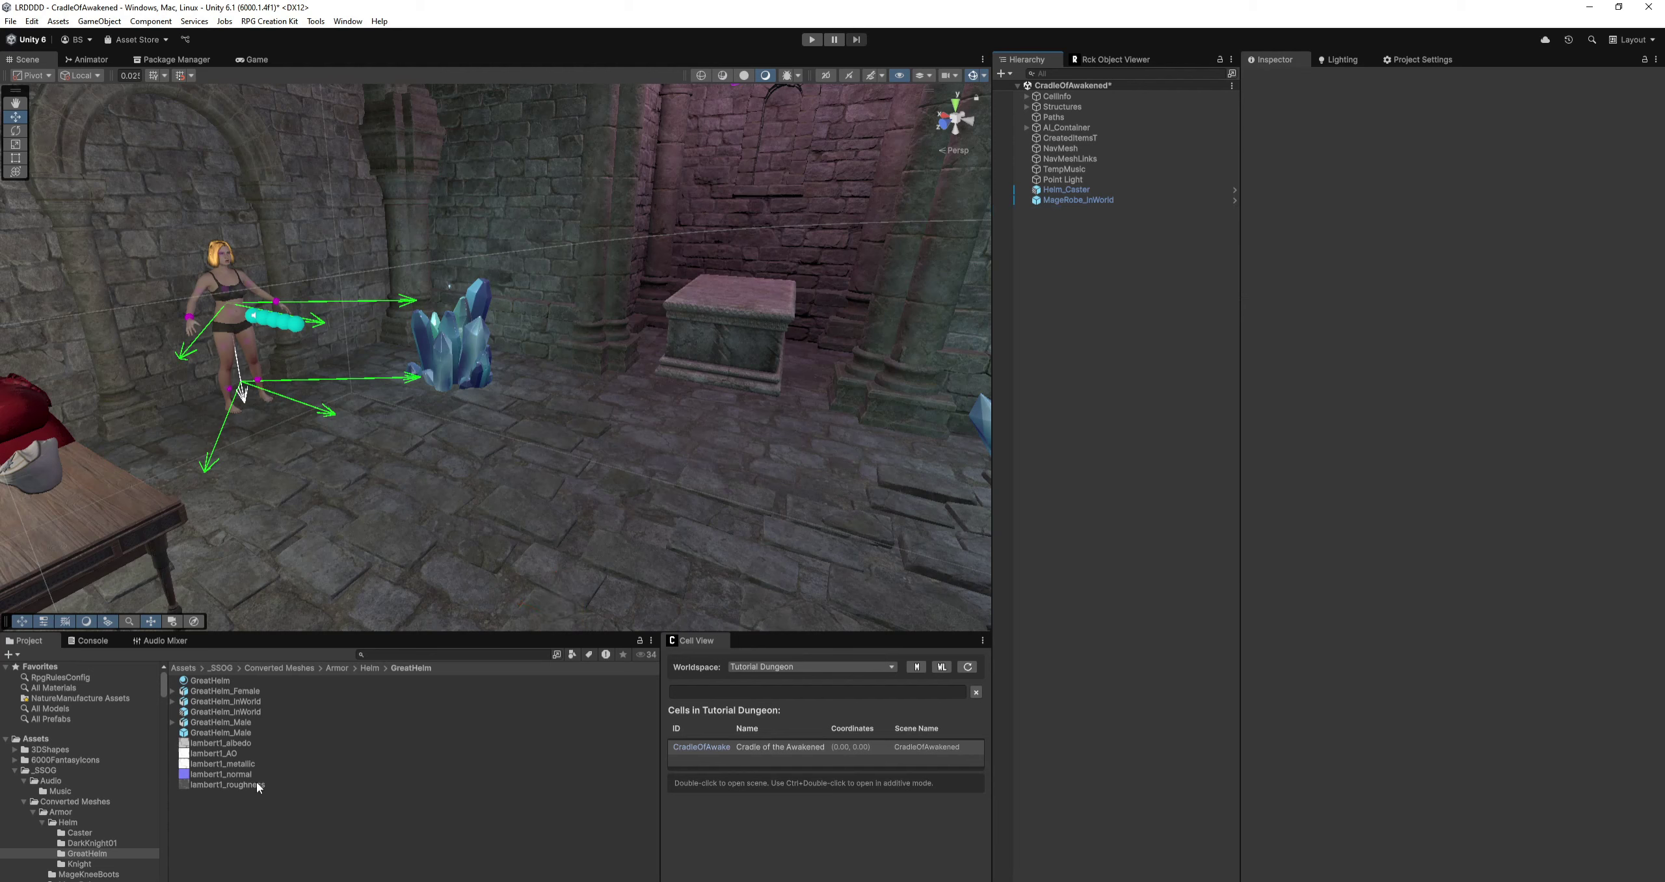
pyautogui.moveTo(212, 692); pyautogui.dragTo(525, 587)
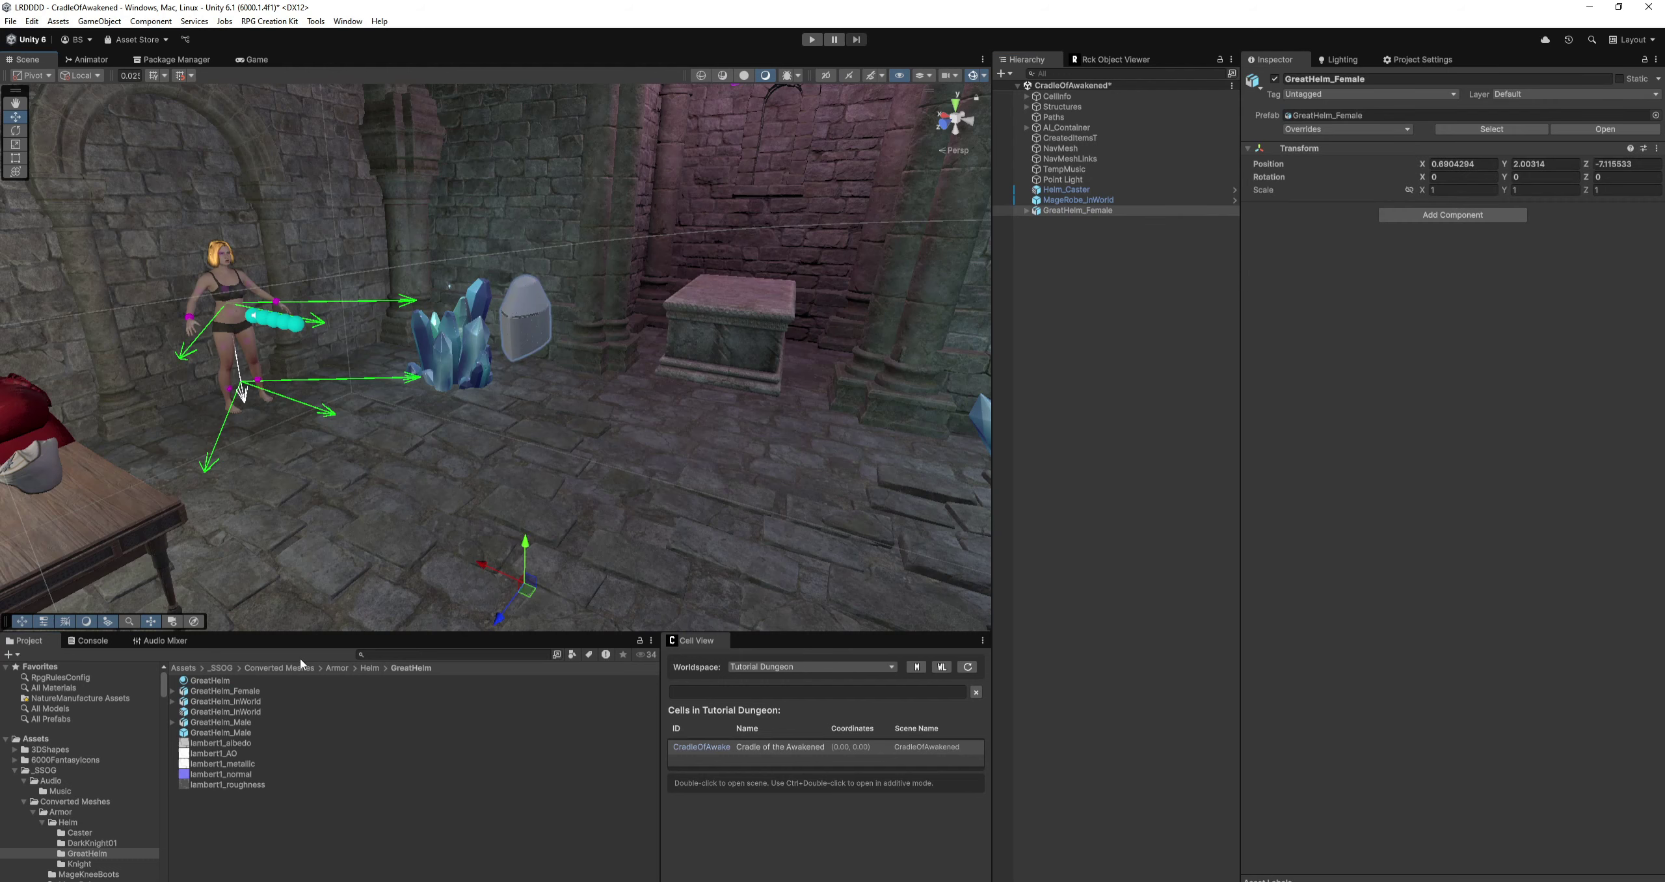
# Apply the GreatHelm material to the GreatHelm_Female model and assign it as Element 0 of the child mesh's materials.
pyautogui.moveTo(221, 684); pyautogui.dragTo(523, 339)
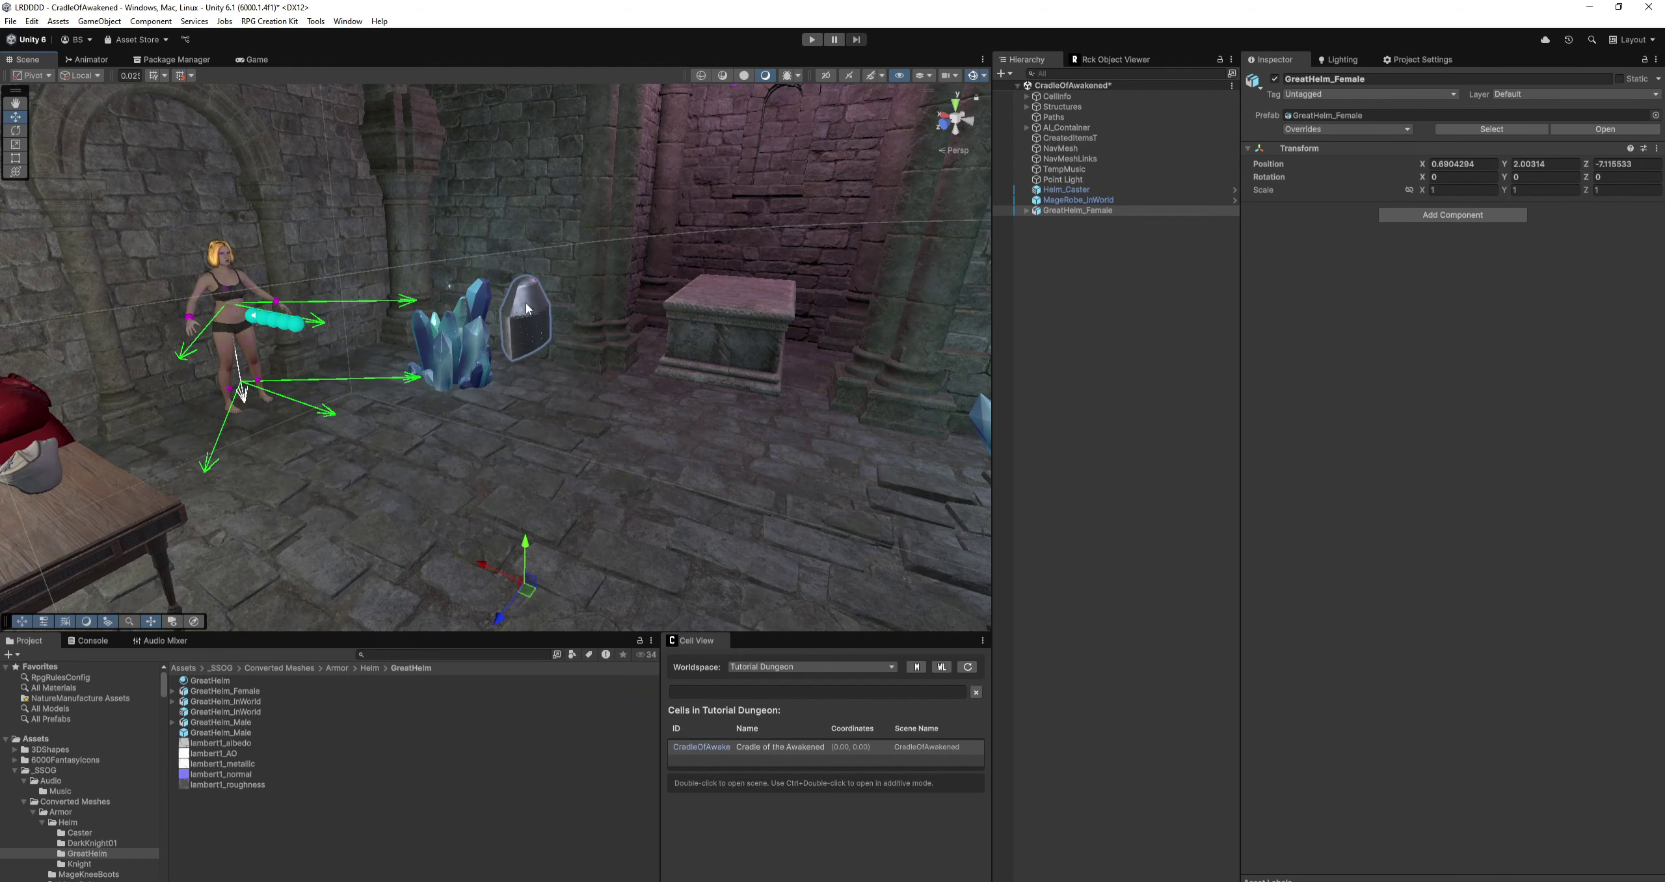
pyautogui.click(1026, 211)
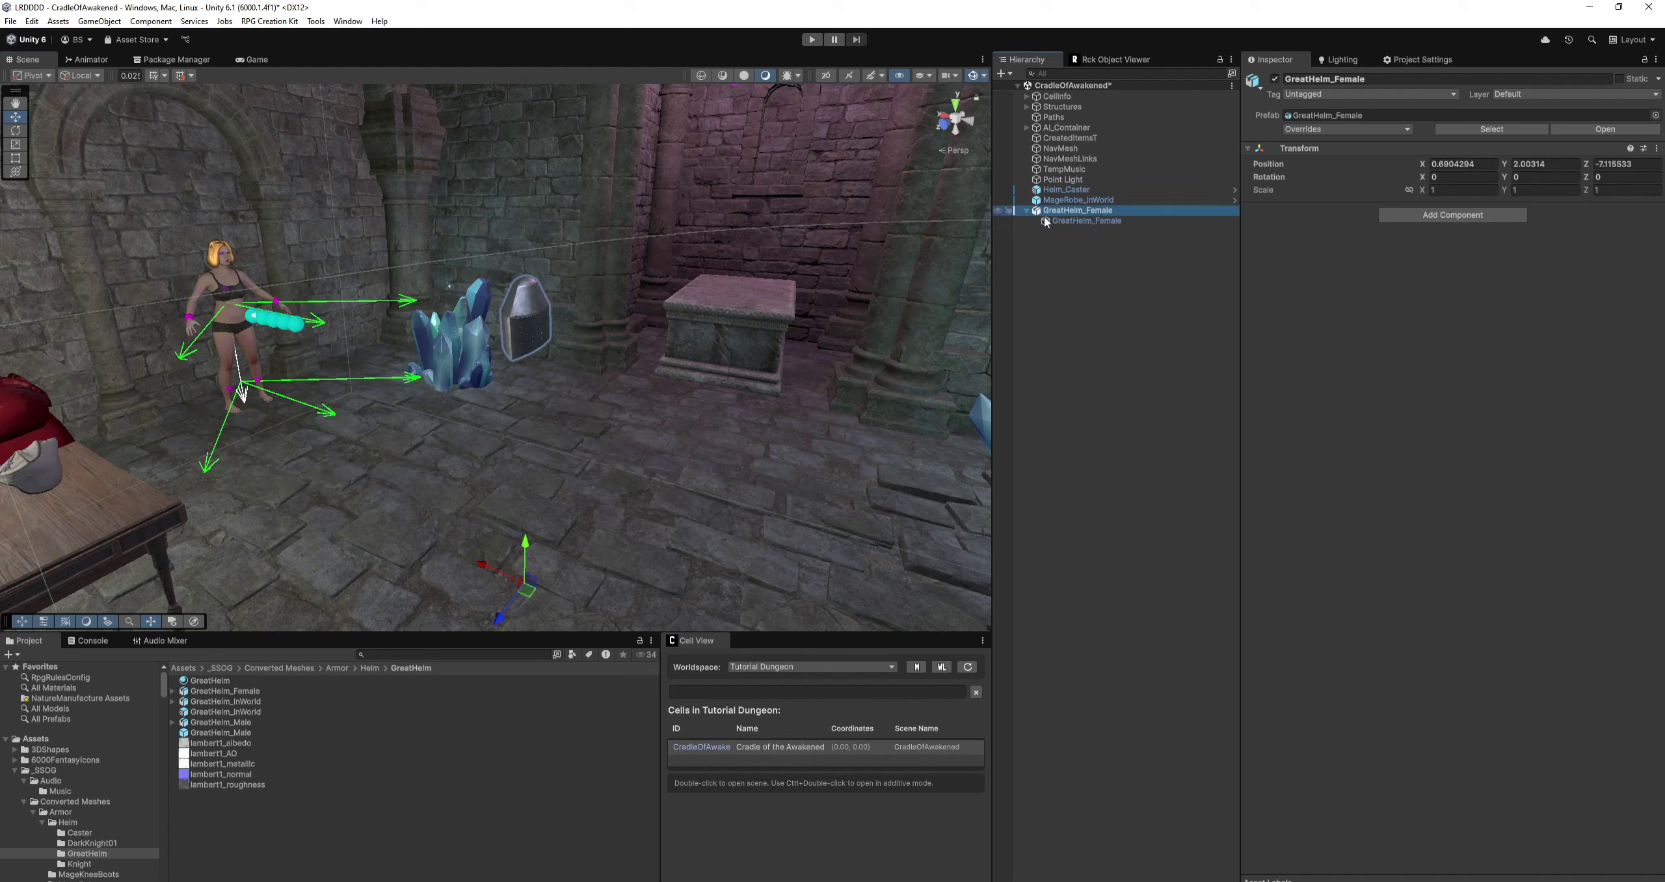
pyautogui.click(1099, 221)
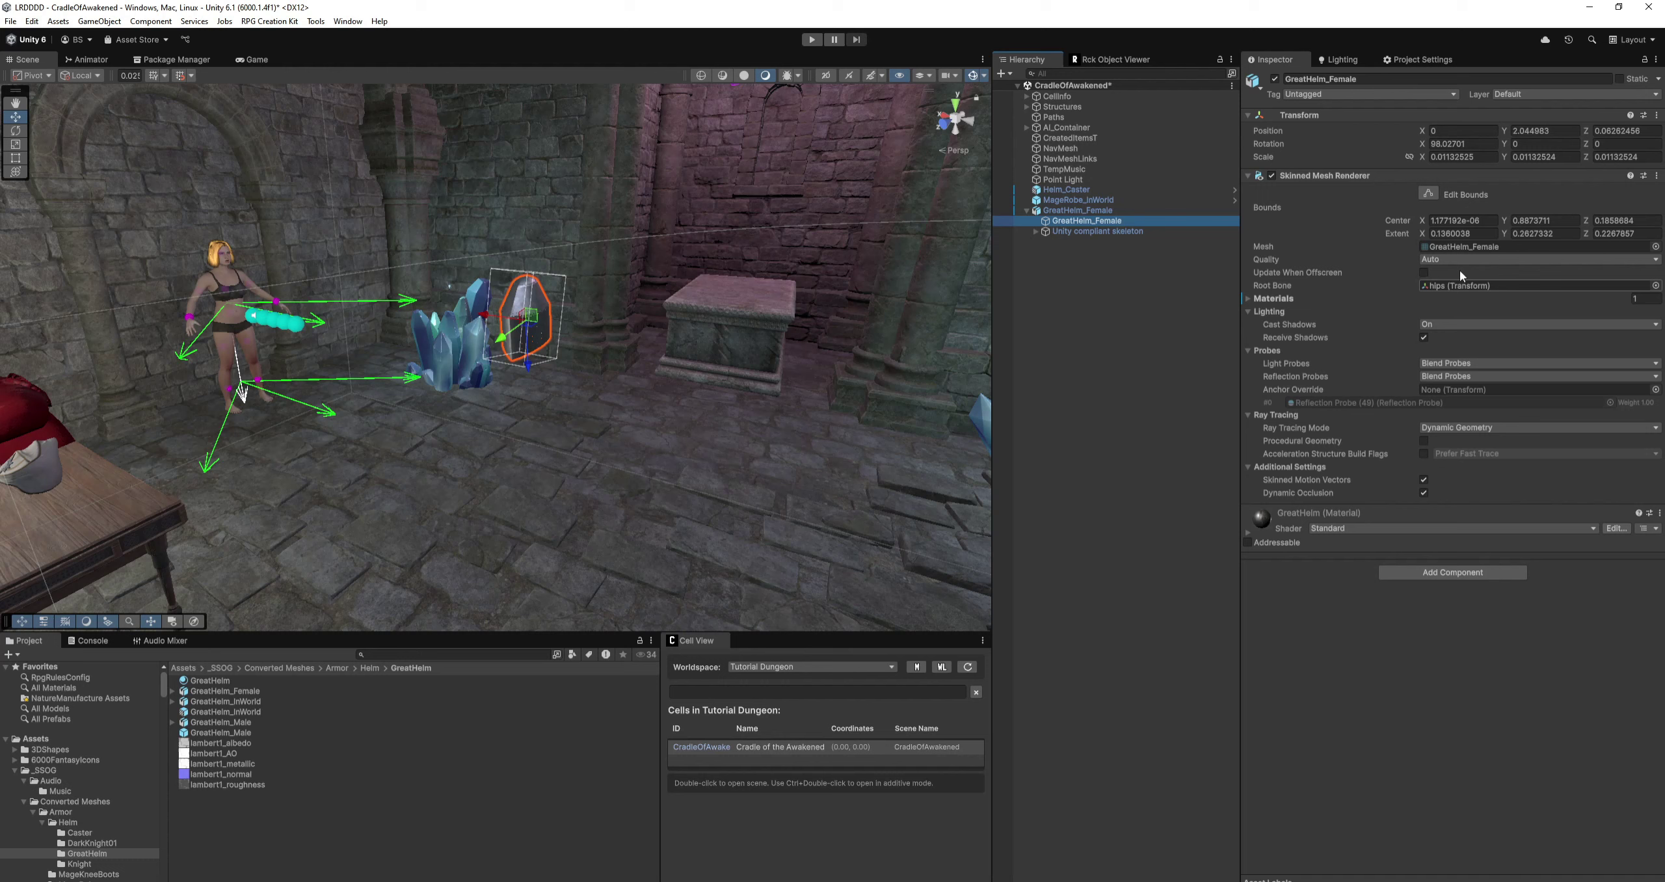
pyautogui.click(1279, 299)
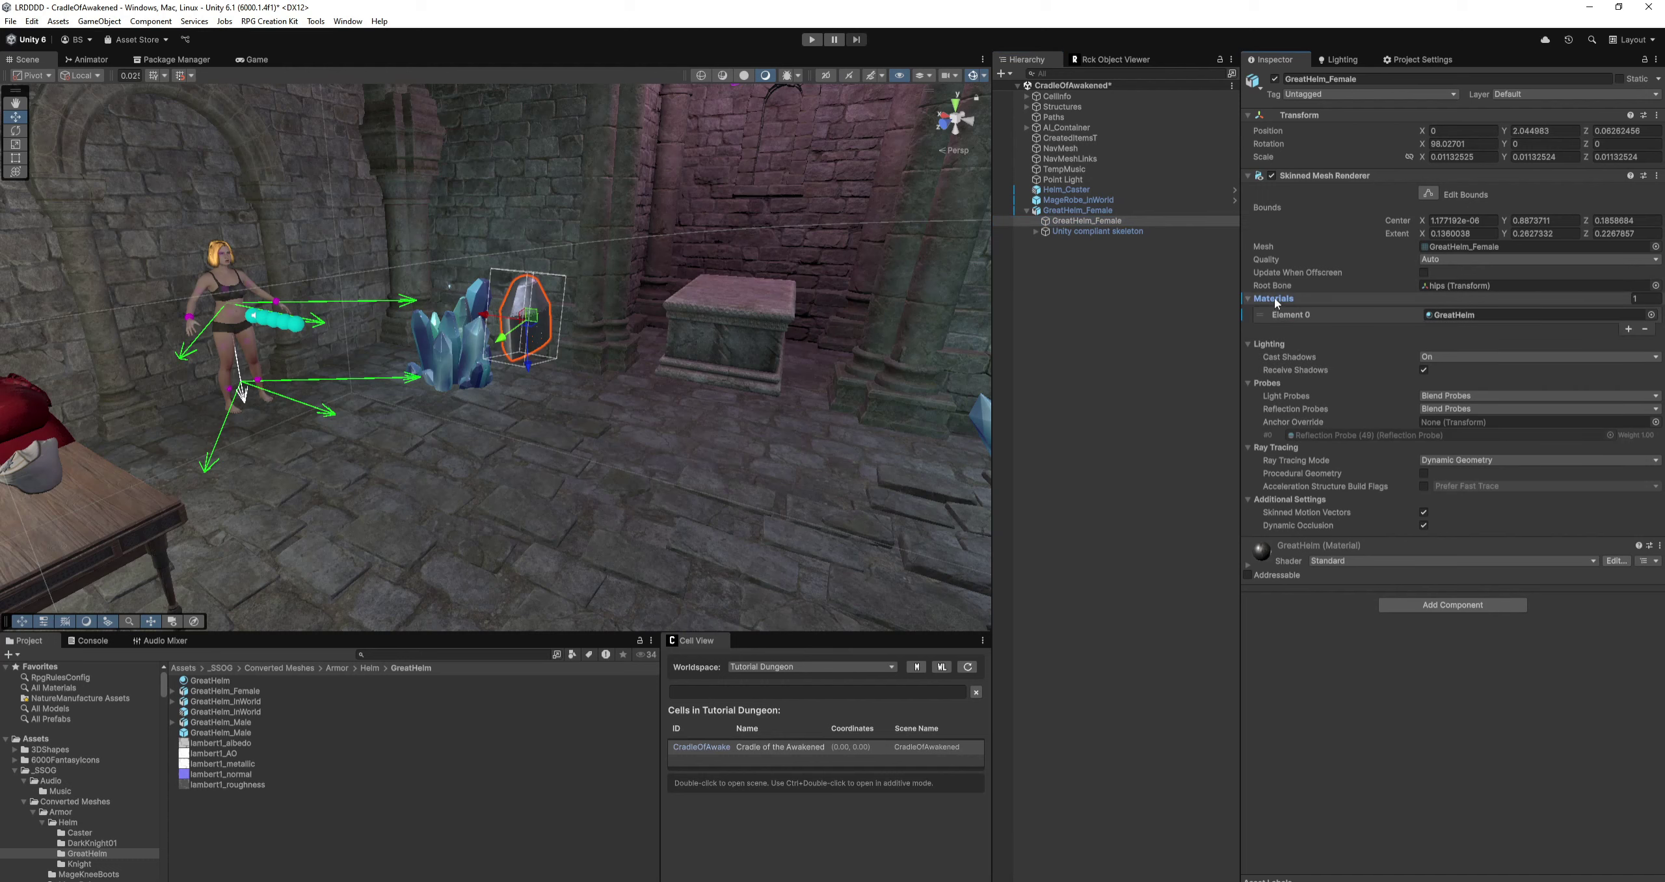
pyautogui.moveTo(215, 683); pyautogui.dragTo(1457, 314)
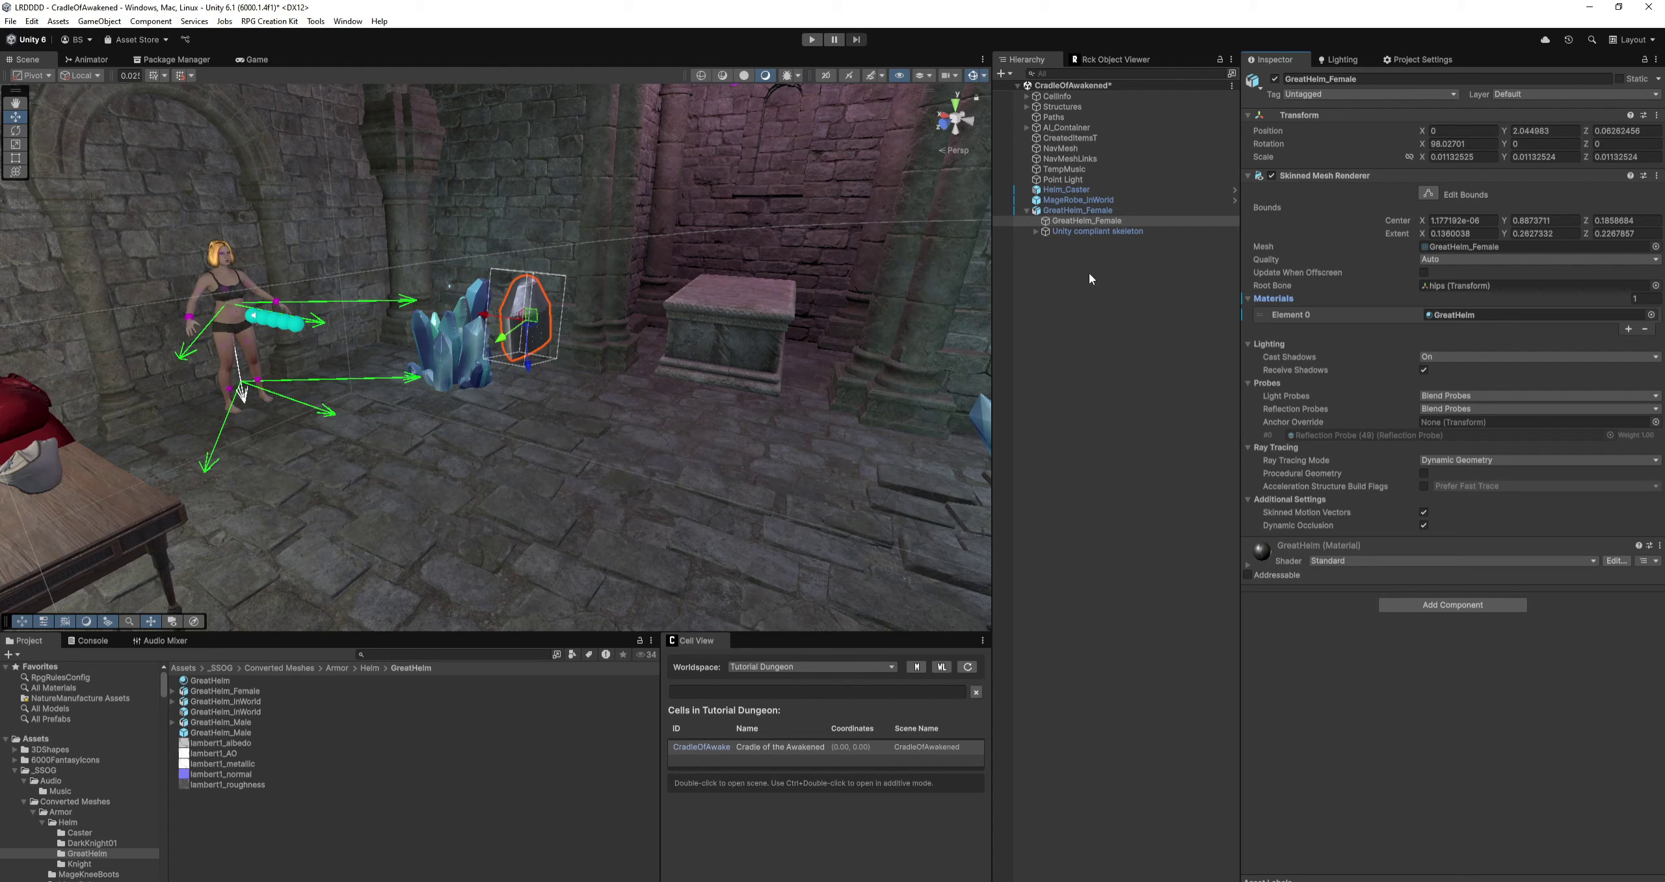
# Unpack the GreatHelm_Female instance completely and save its child GreatHelm_Female mesh as a prefab in the GreatHelm folder.
pyautogui.click(1070, 211)
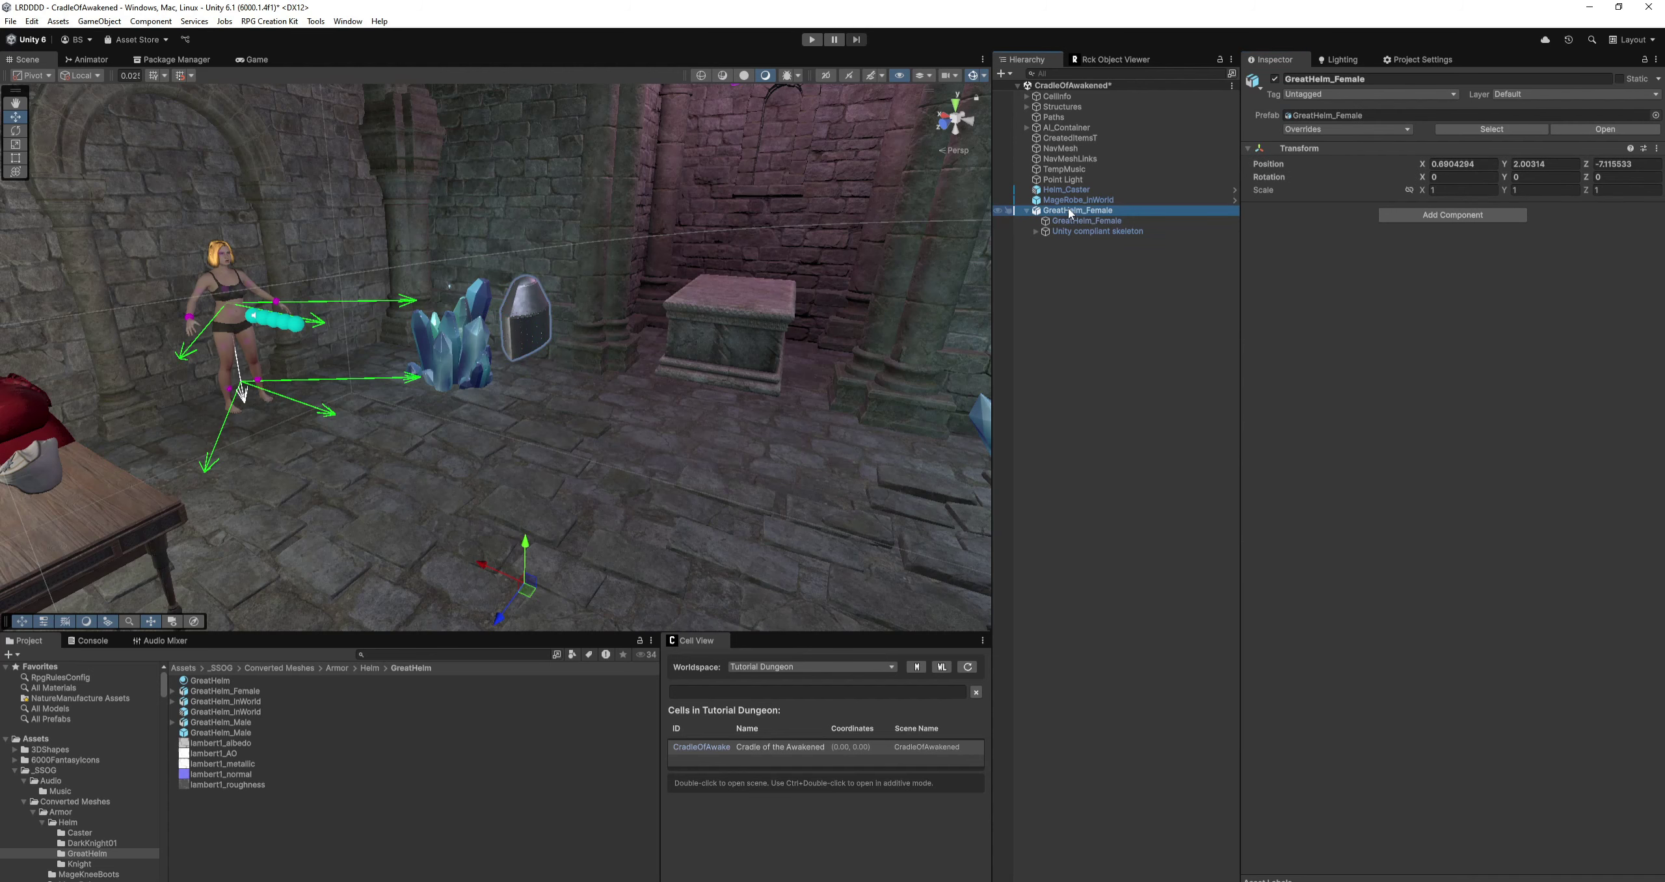
pyautogui.rightClick(1070, 212)
pyautogui.moveTo(1111, 422)
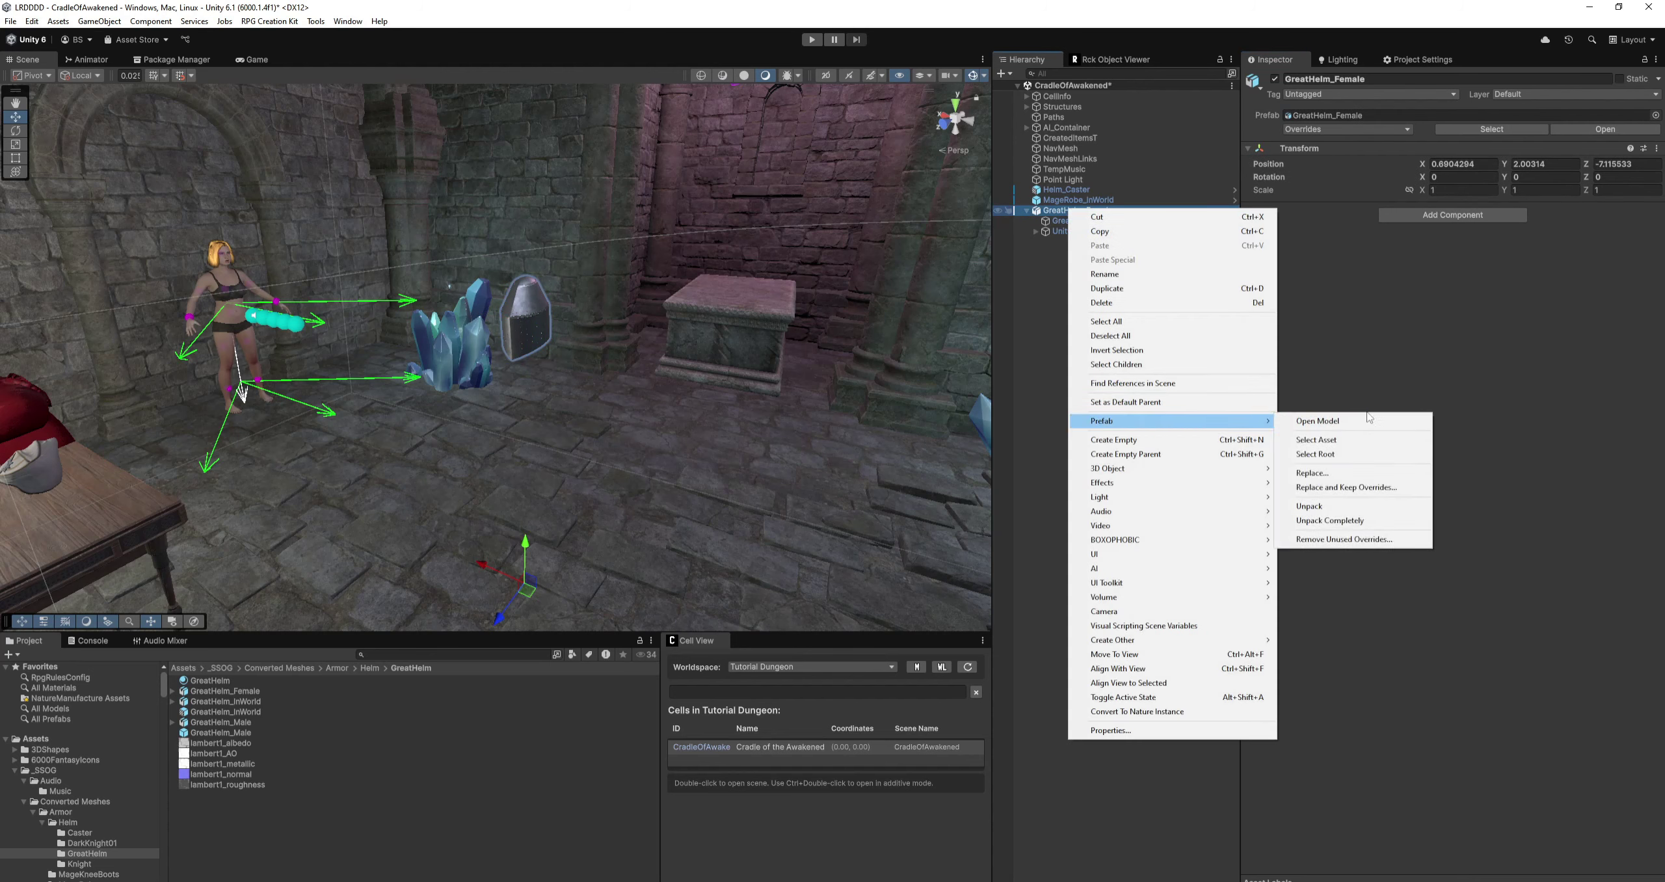
pyautogui.click(1330, 521)
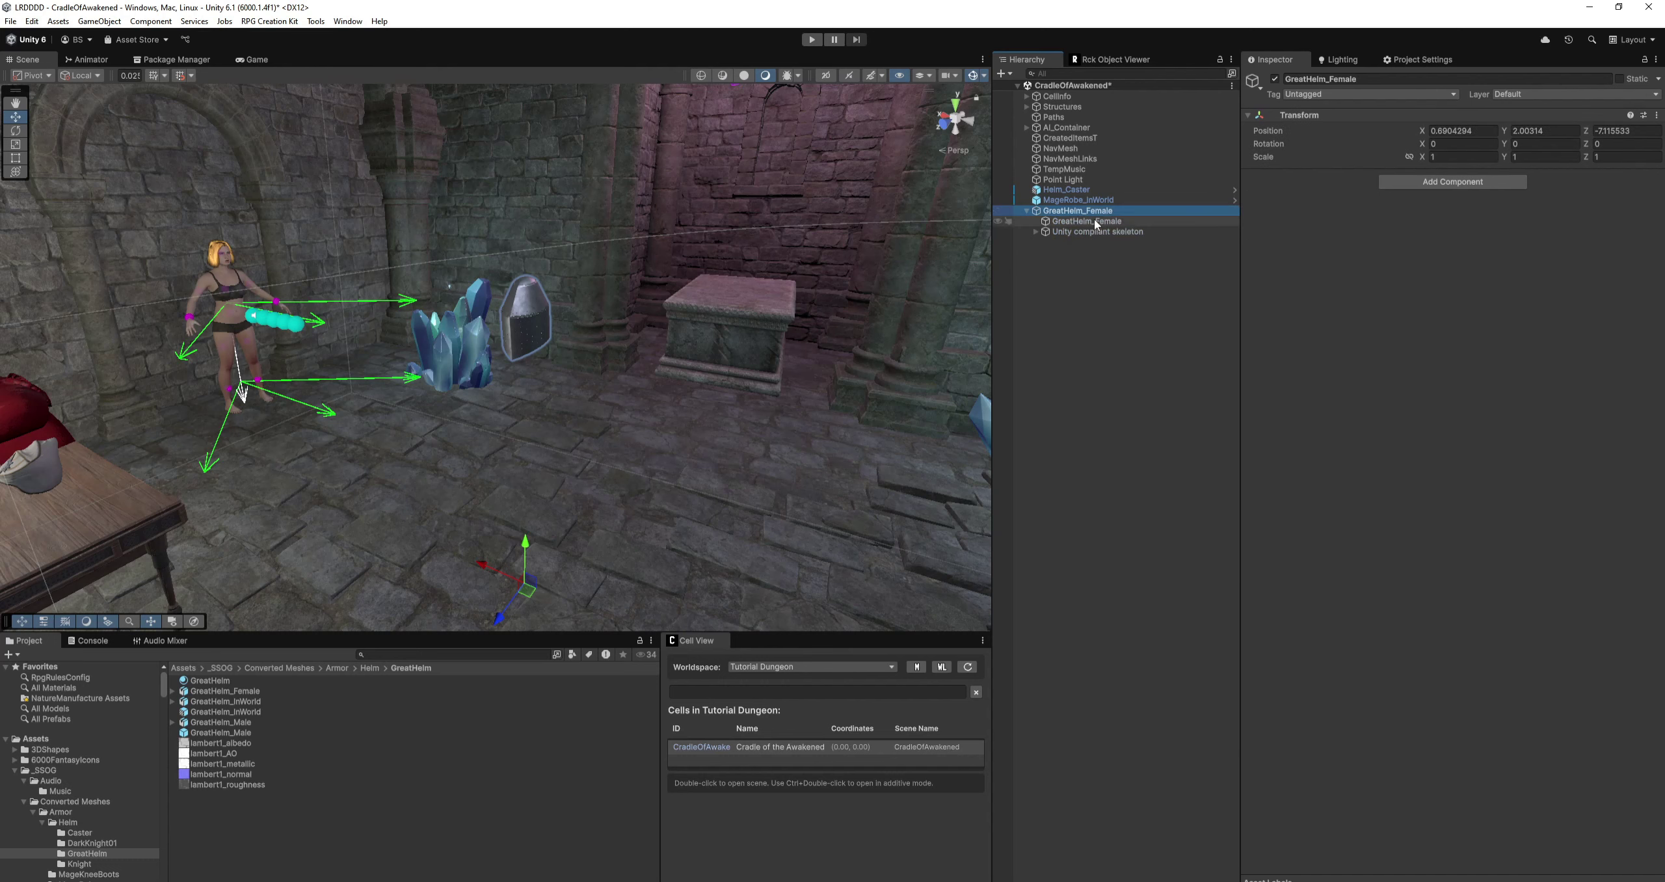
pyautogui.moveTo(1077, 211); pyautogui.dragTo(295, 845)
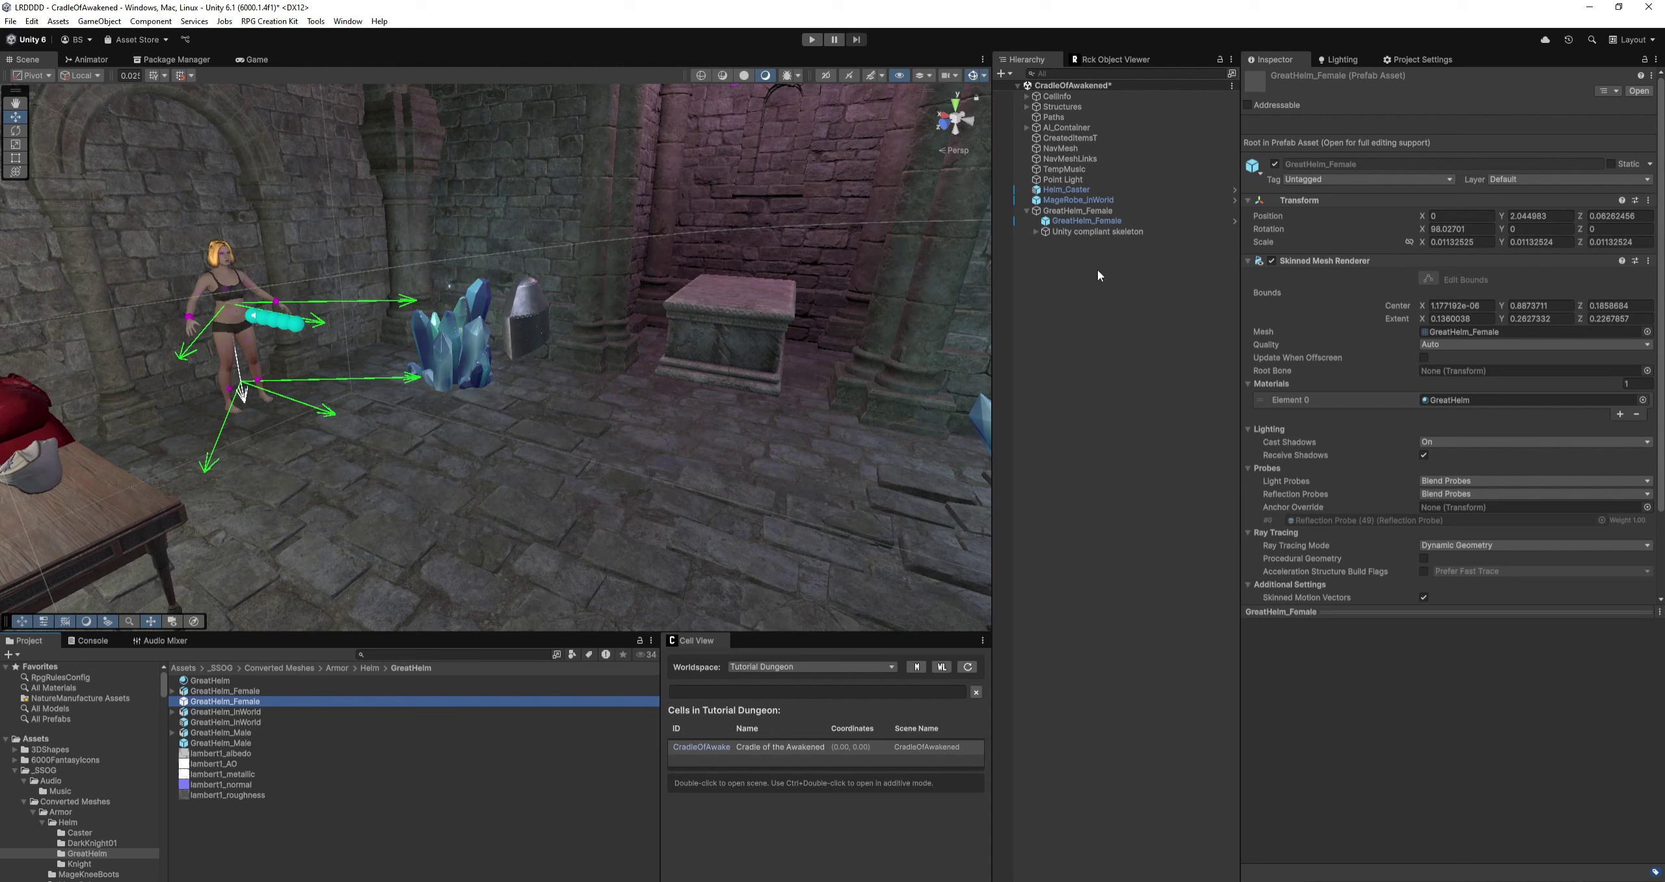
# Delete the parent GreatHelm_Female object from the scene.
pyautogui.click(1069, 211)
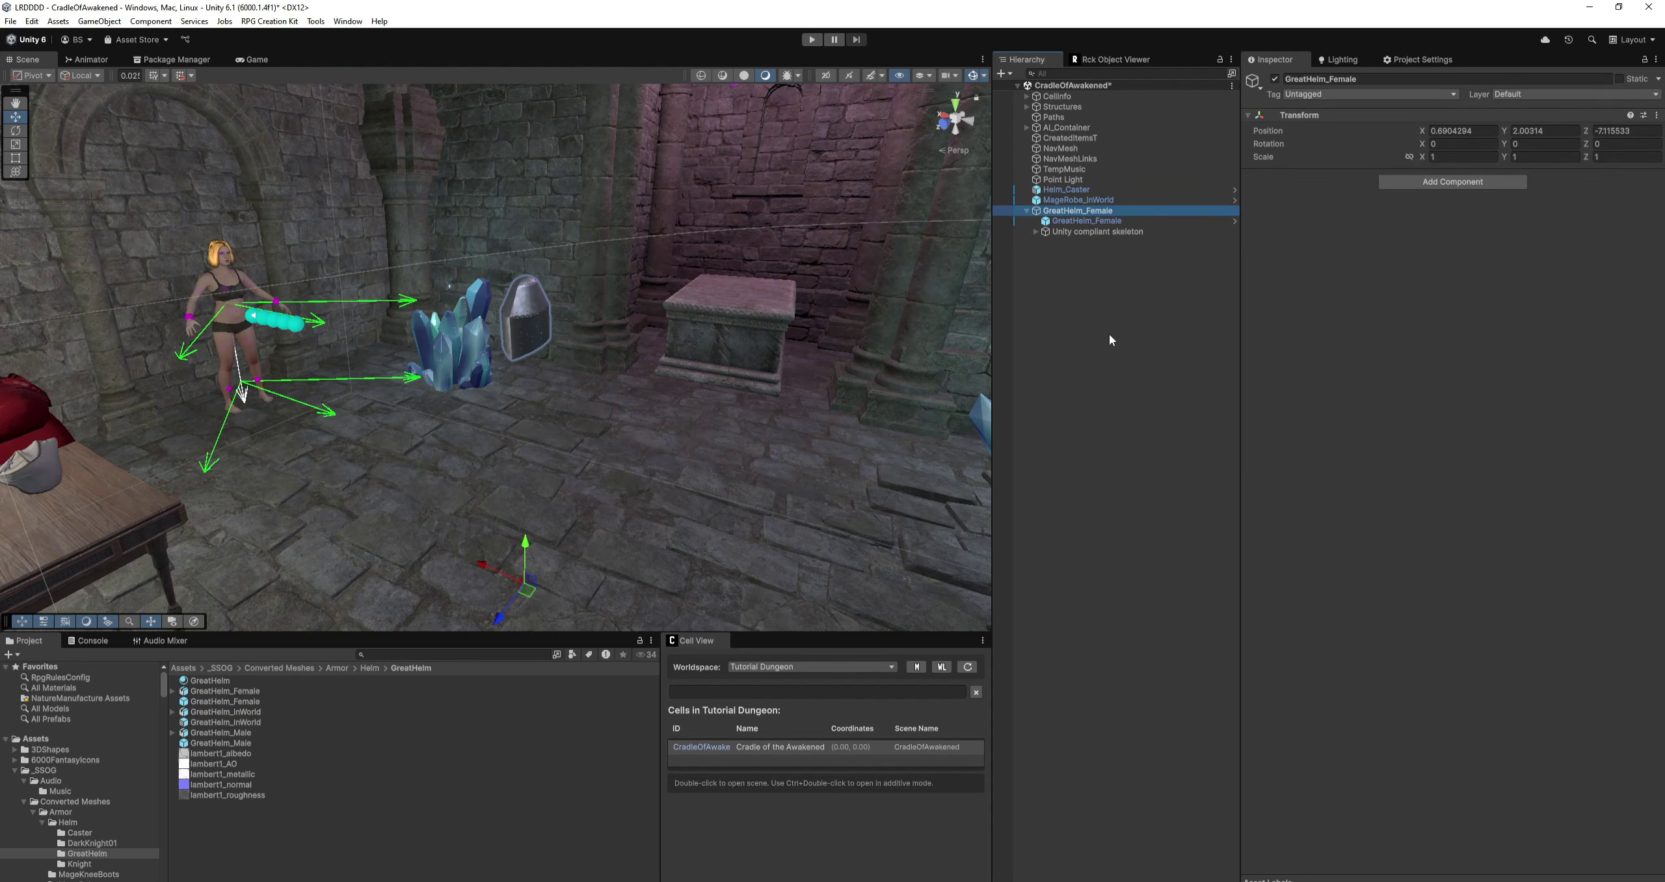
pyautogui.press('Delete')
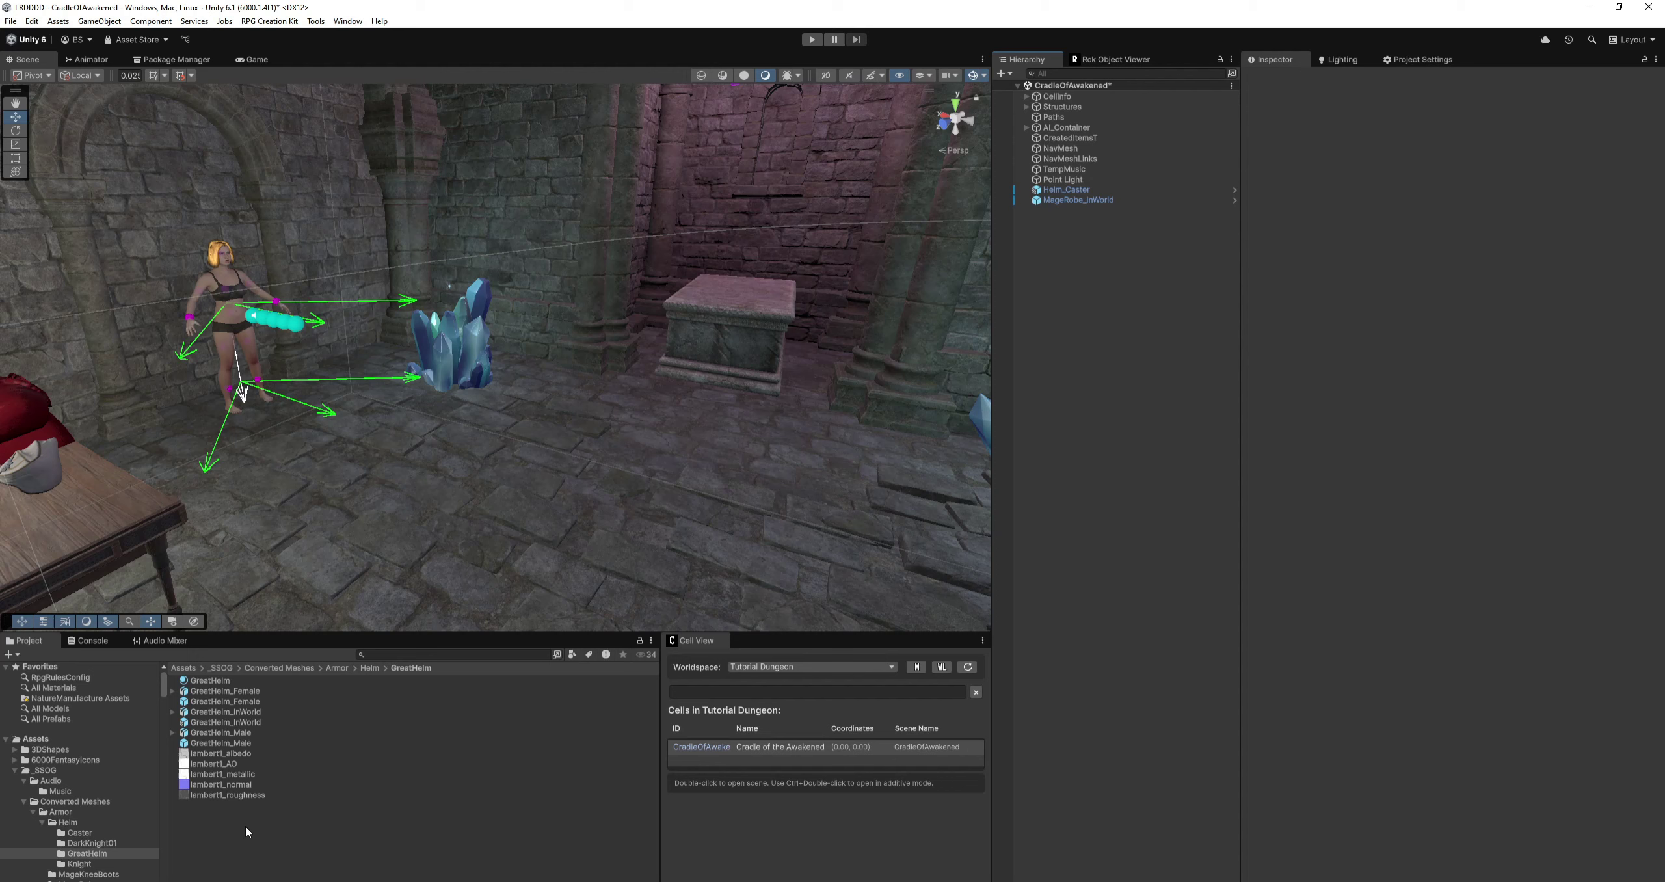
# Create an RPG Creation Kit ArmorItem asset in the GreatHelm folder and name it "[ARMOR] Great Helm".
pyautogui.rightClick(258, 840)
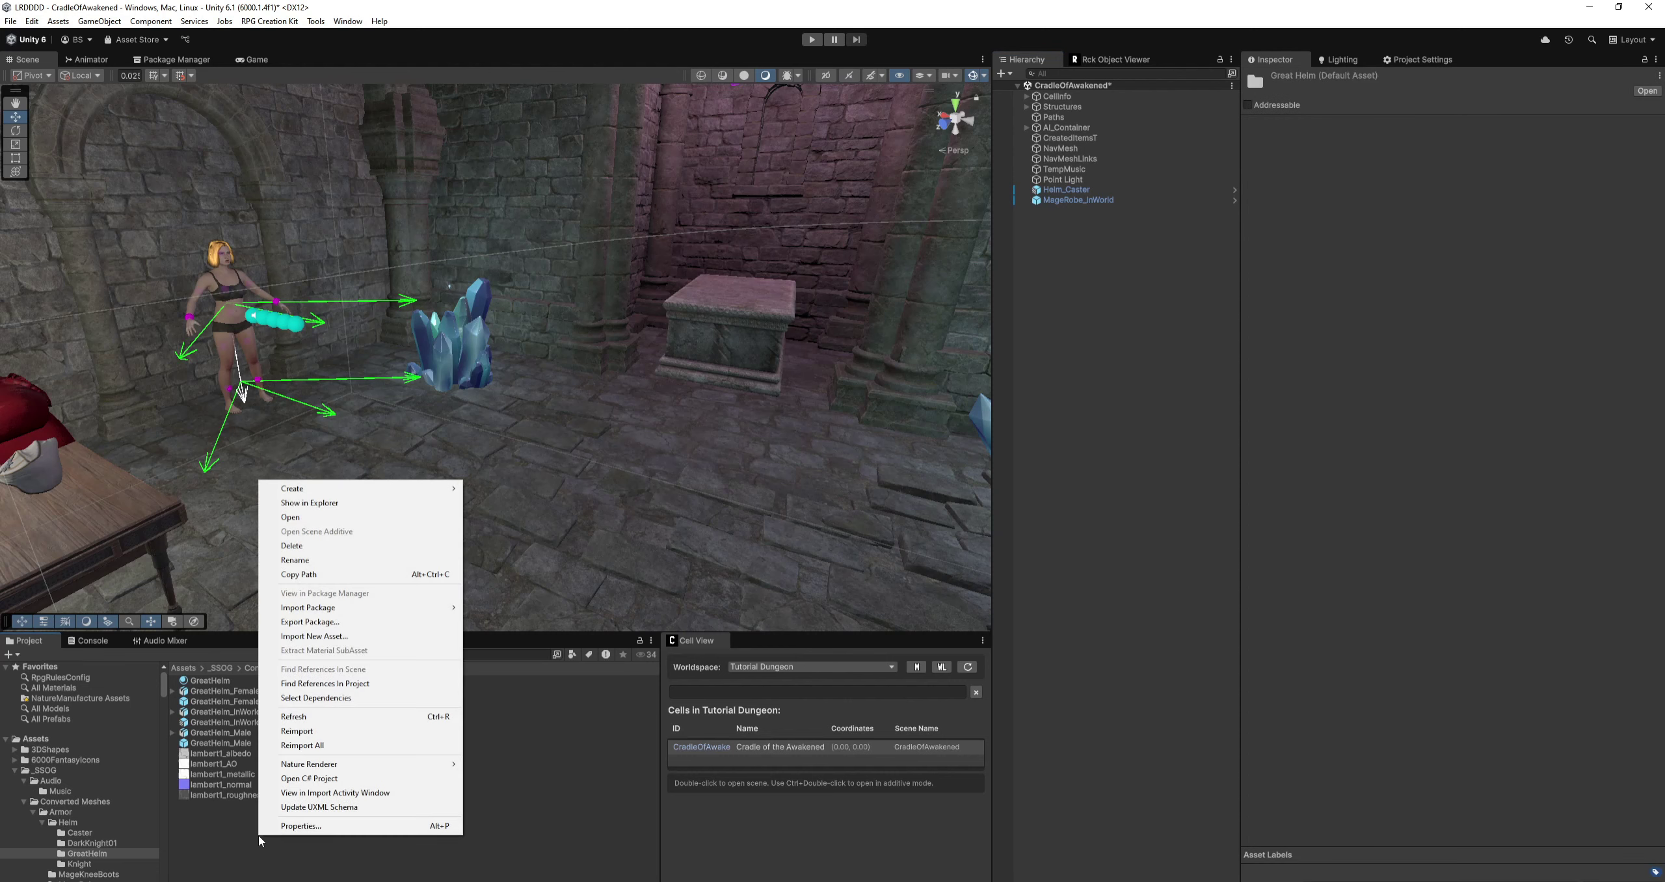
pyautogui.moveTo(335, 488)
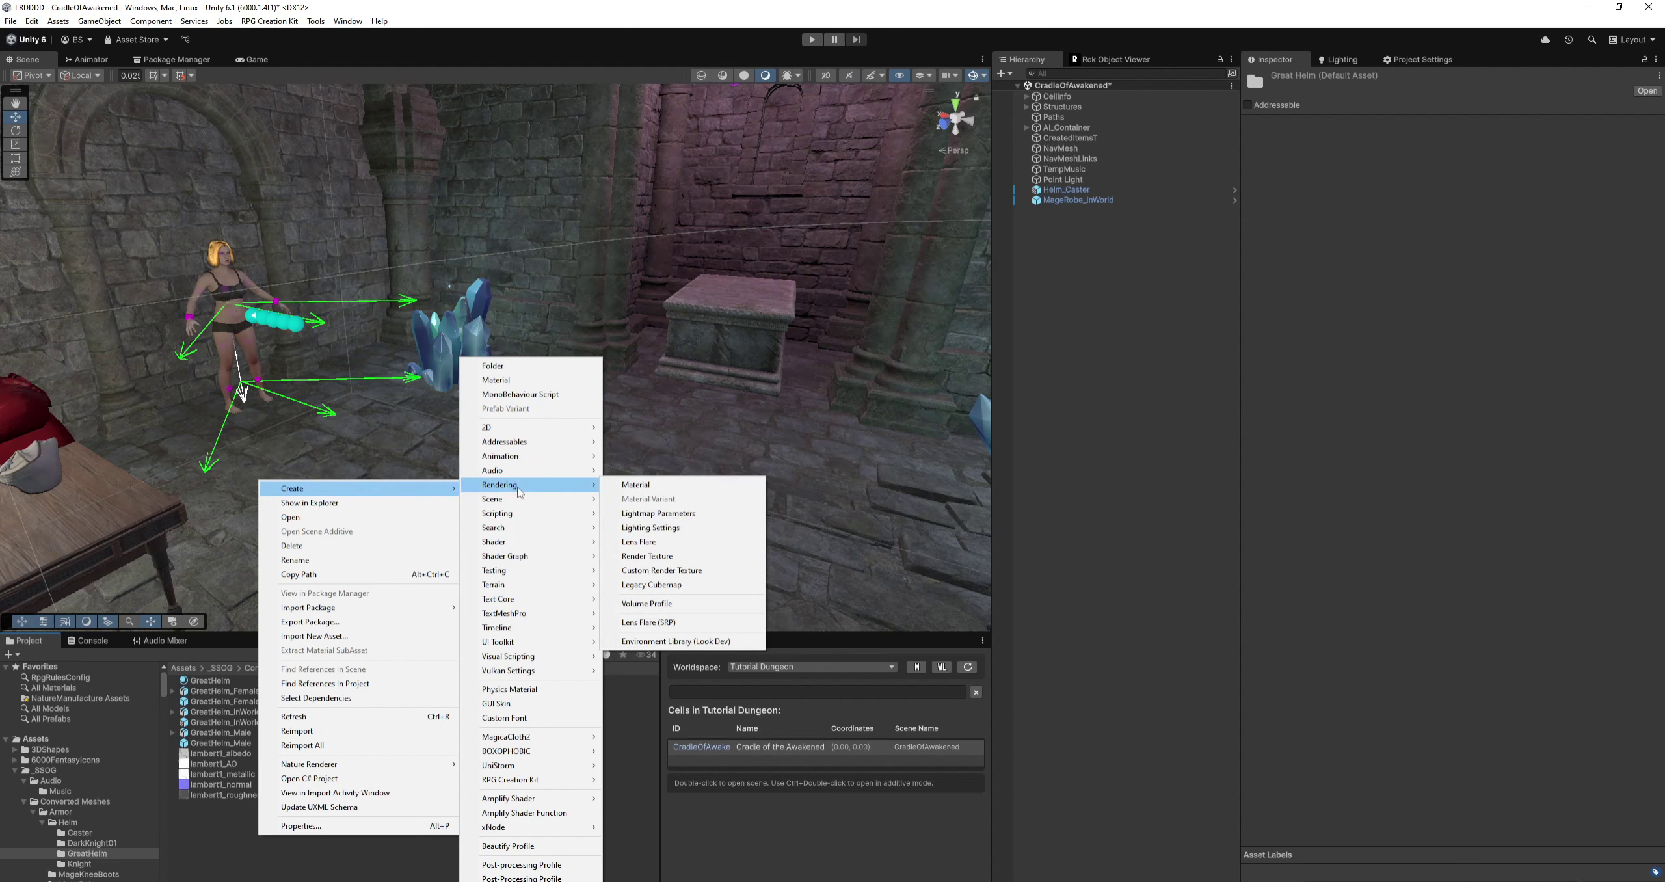
pyautogui.moveTo(509, 781)
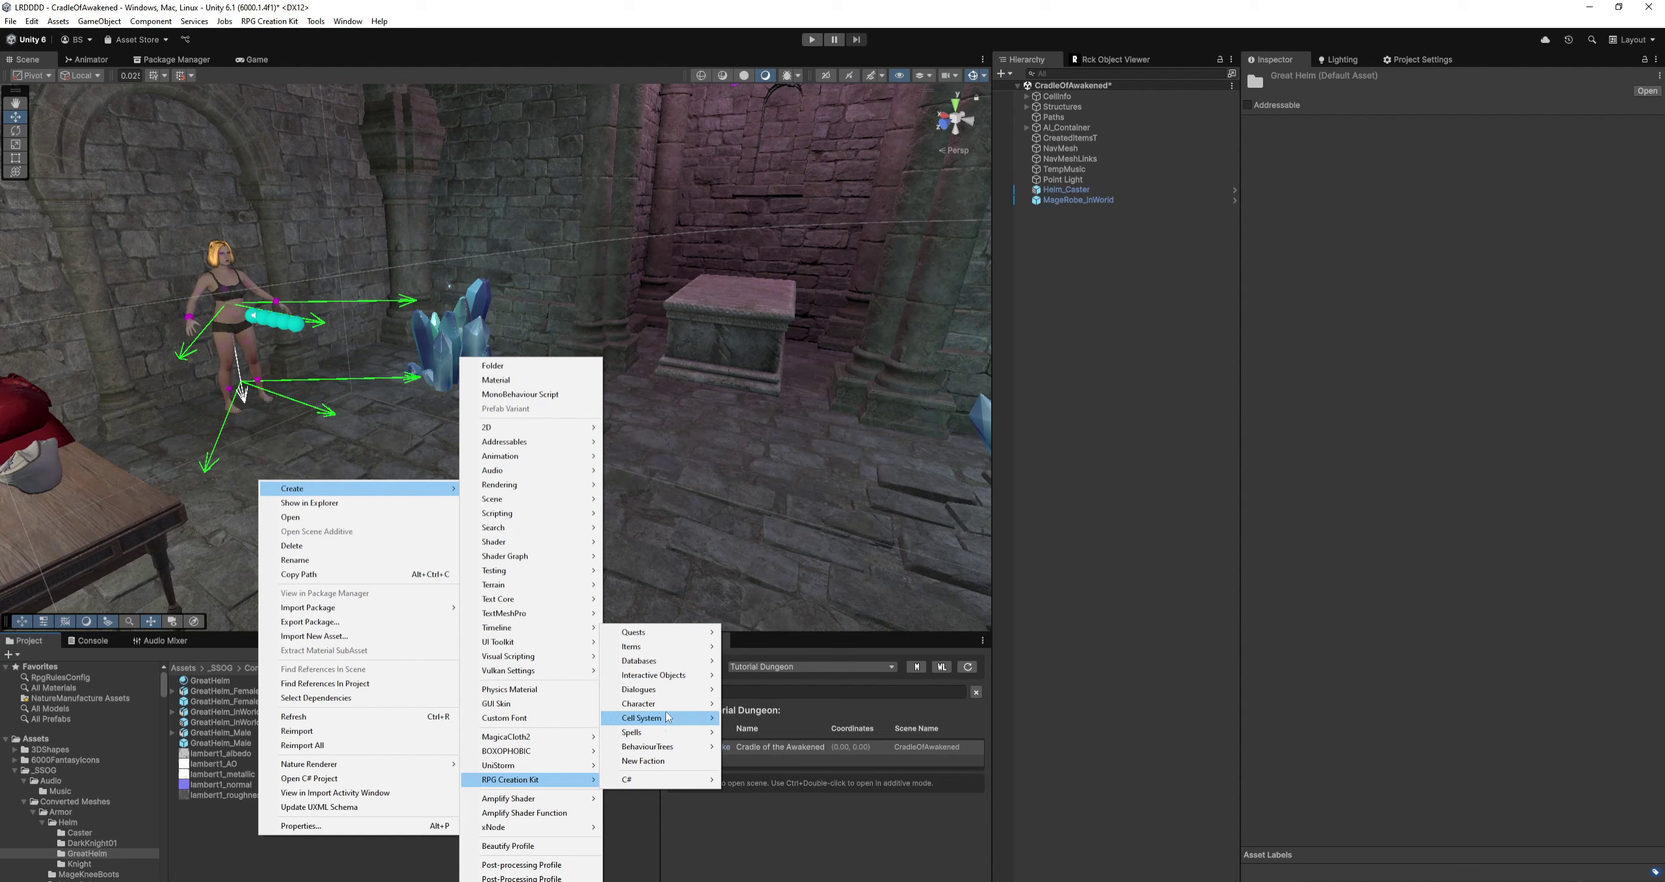
pyautogui.moveTo(670, 702)
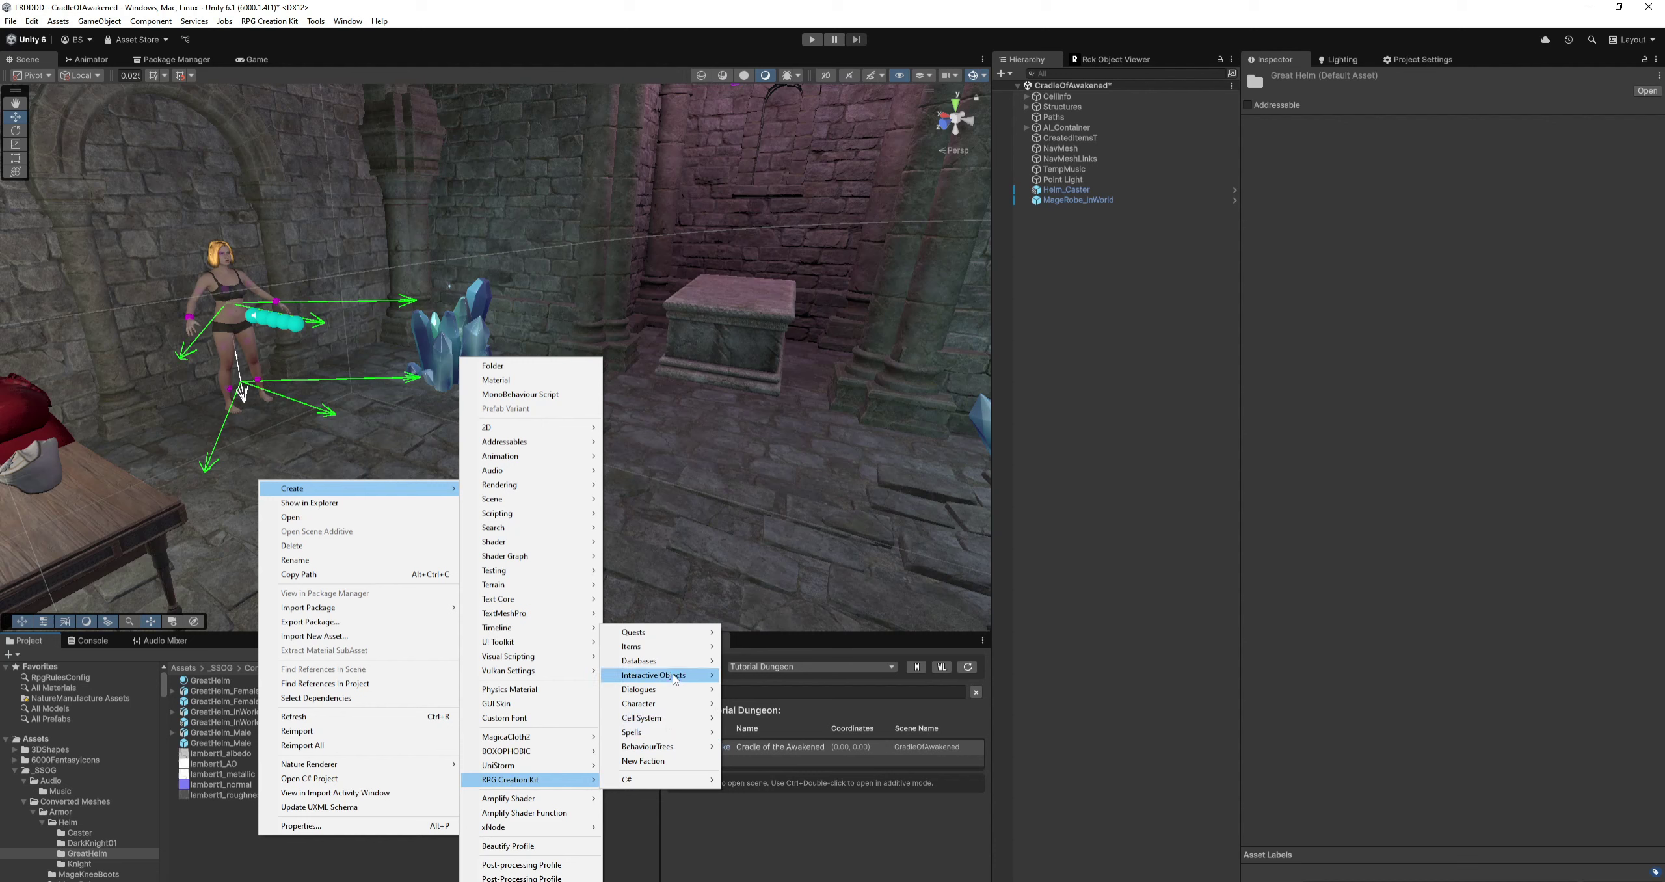
pyautogui.moveTo(669, 649)
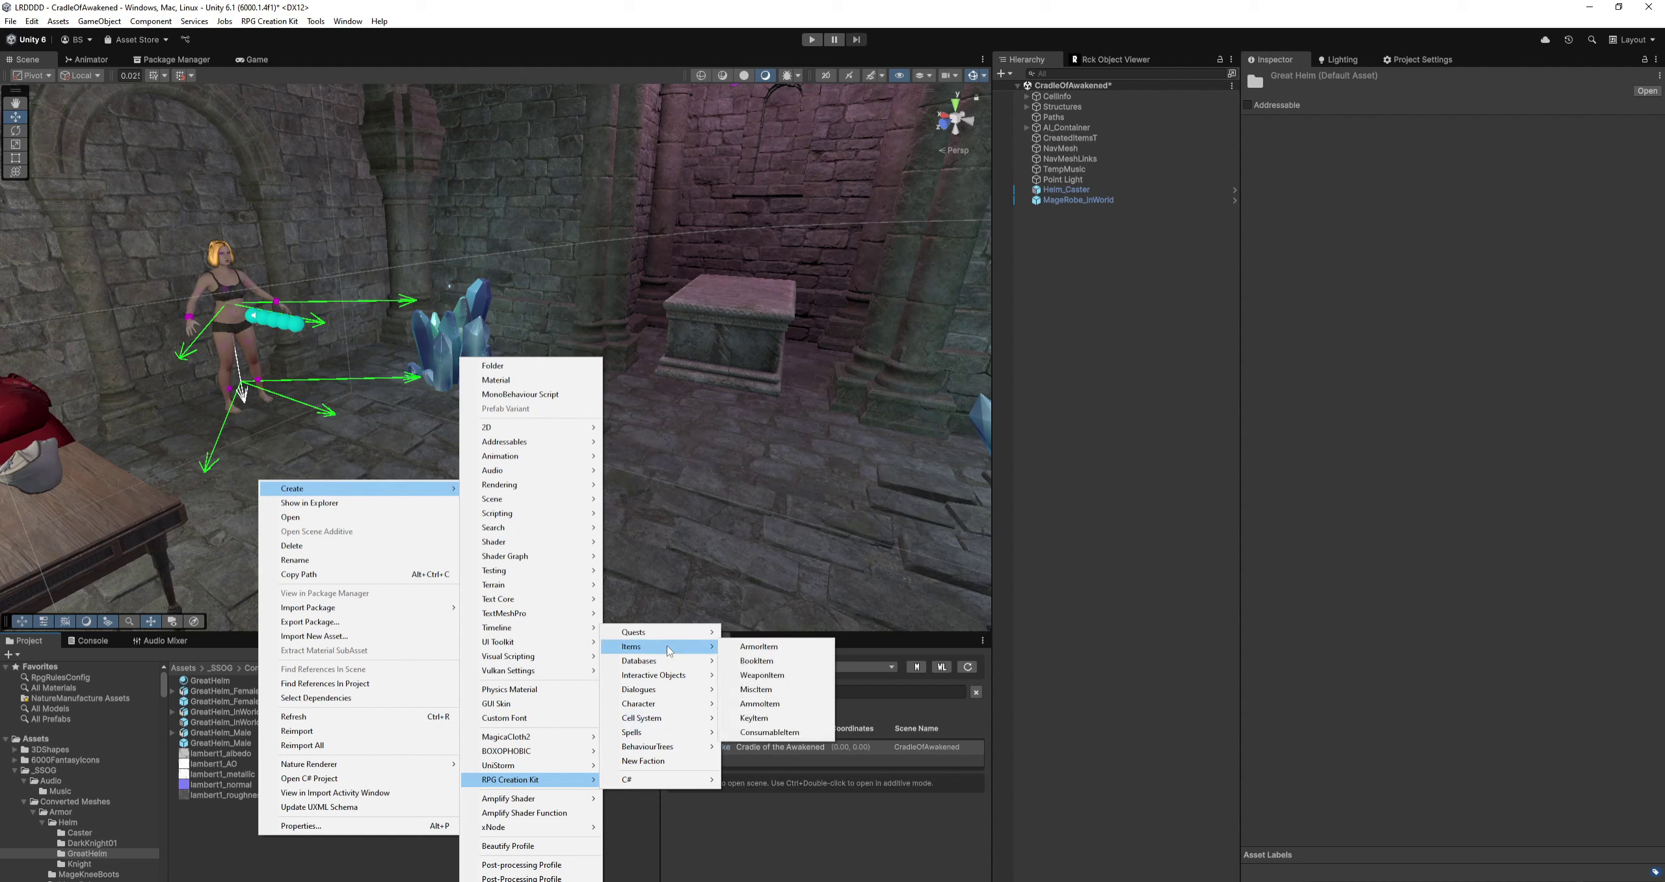
pyautogui.click(755, 646)
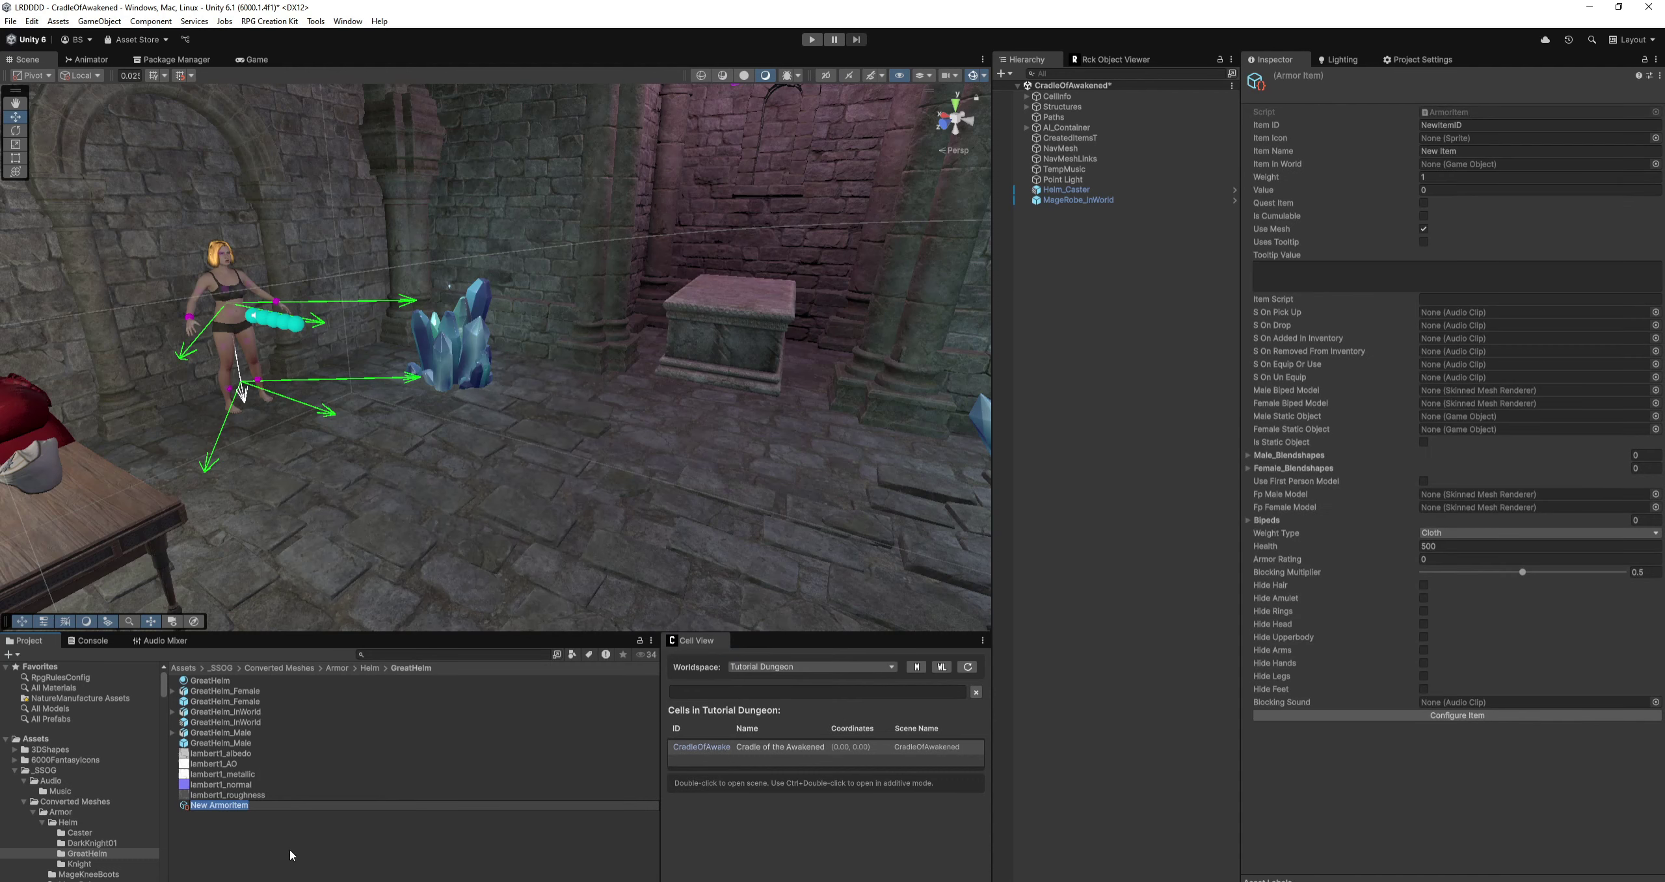
pyautogui.press('BackSpace')
pyautogui.write('[ARMOR] Great Helm')
pyautogui.press('Return')
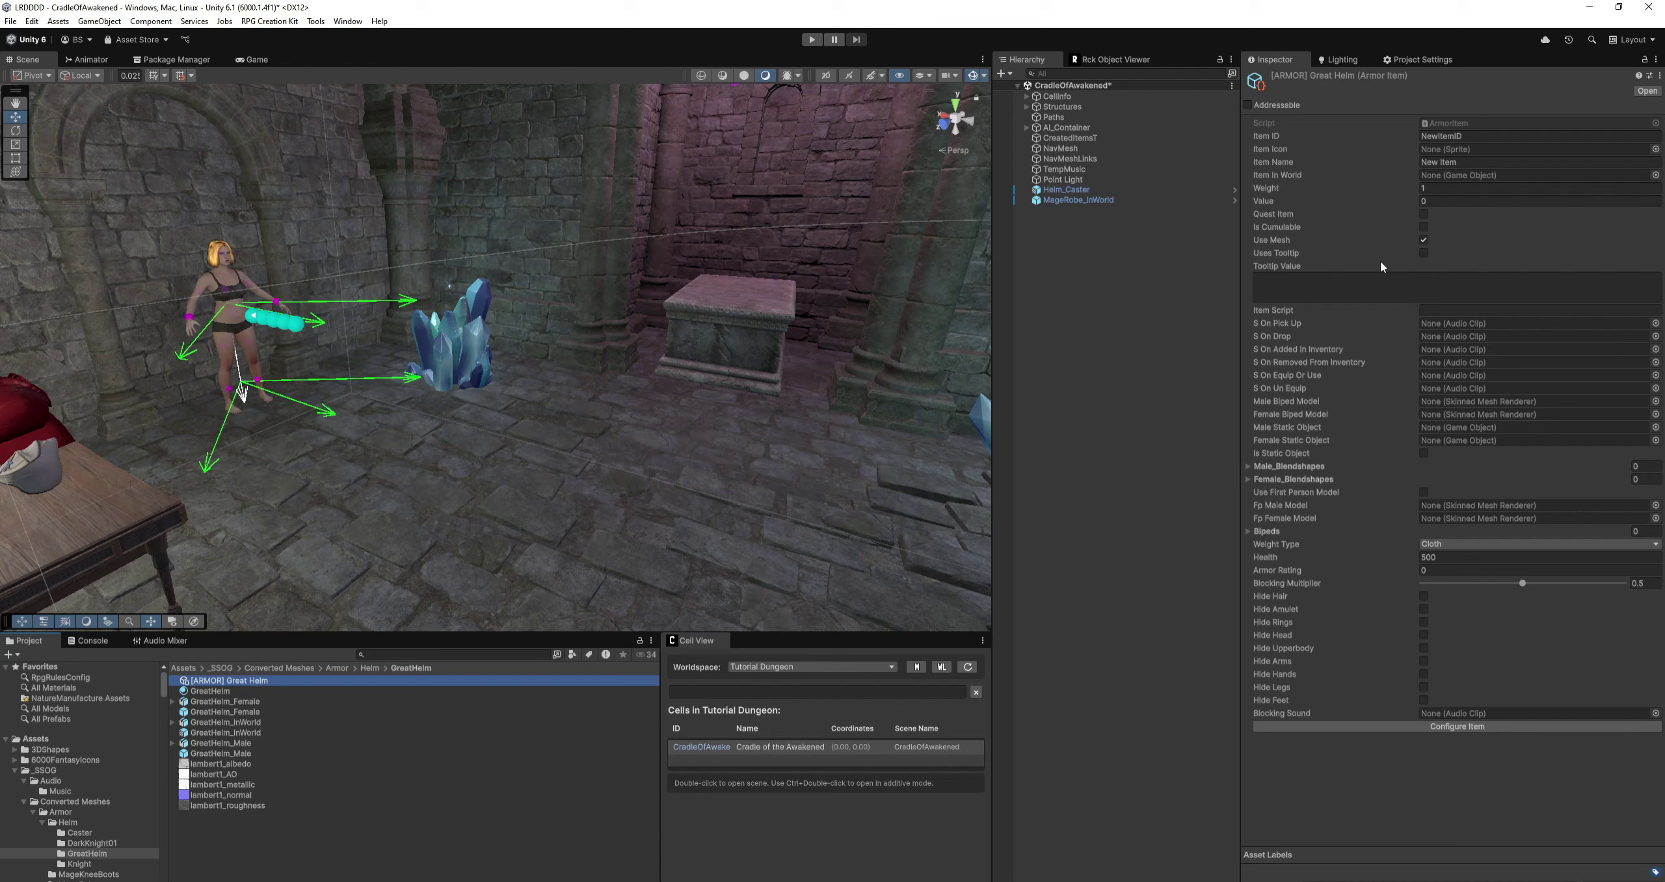
# Set the Great Helm armor item's Item ID to GreatHelm001.
pyautogui.click(1483, 135)
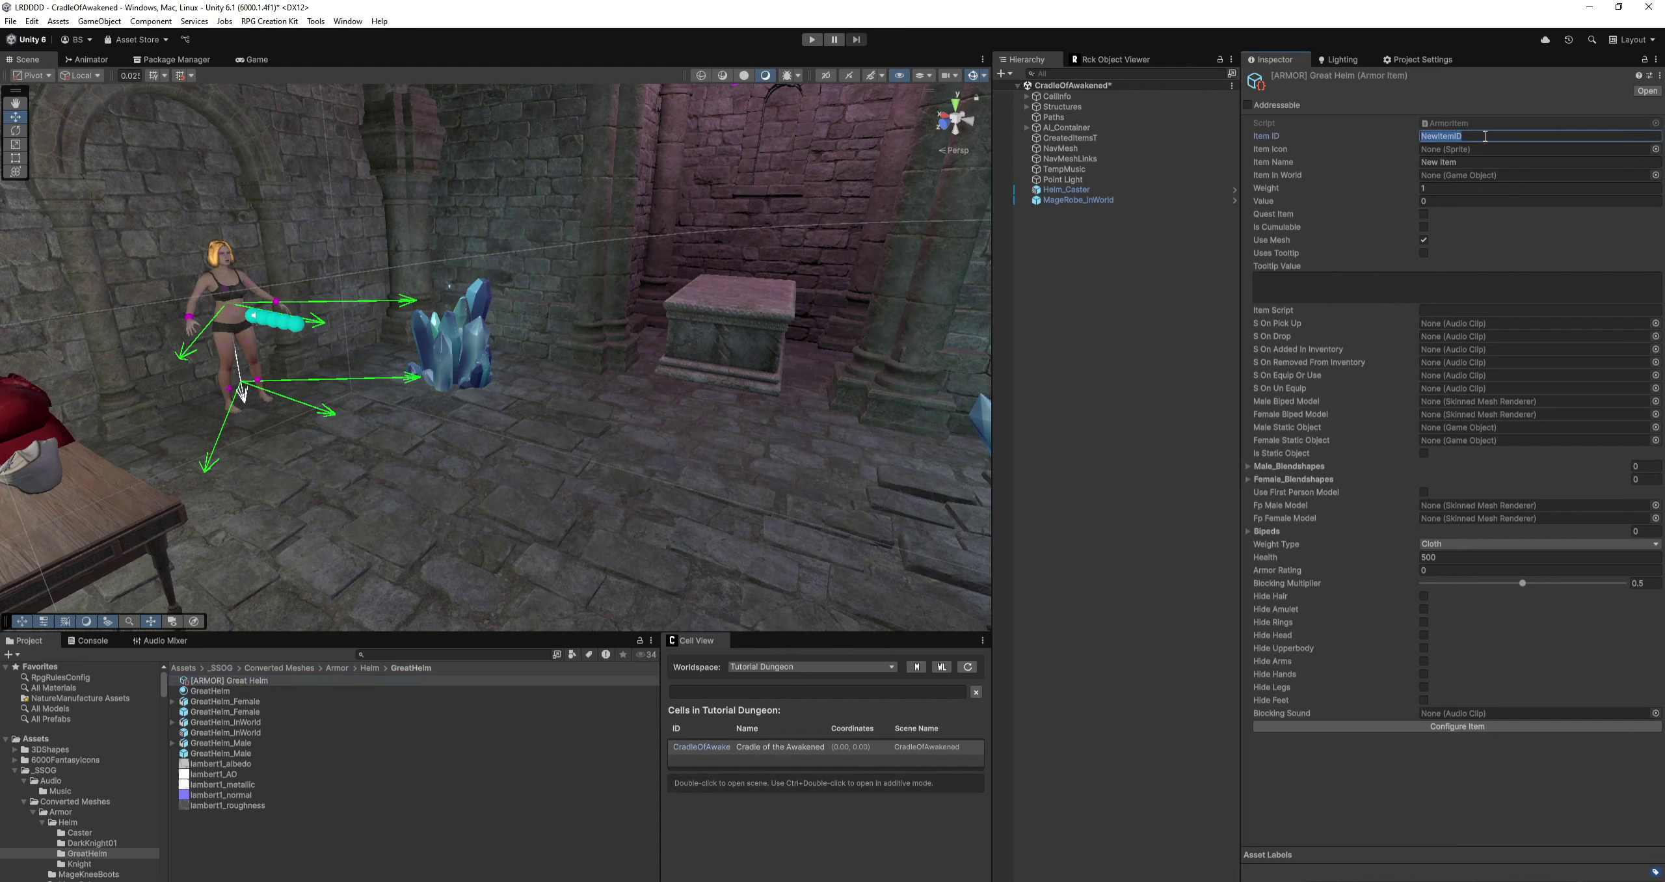
pyautogui.write('GreatHelm001')
pyautogui.click(1486, 149)
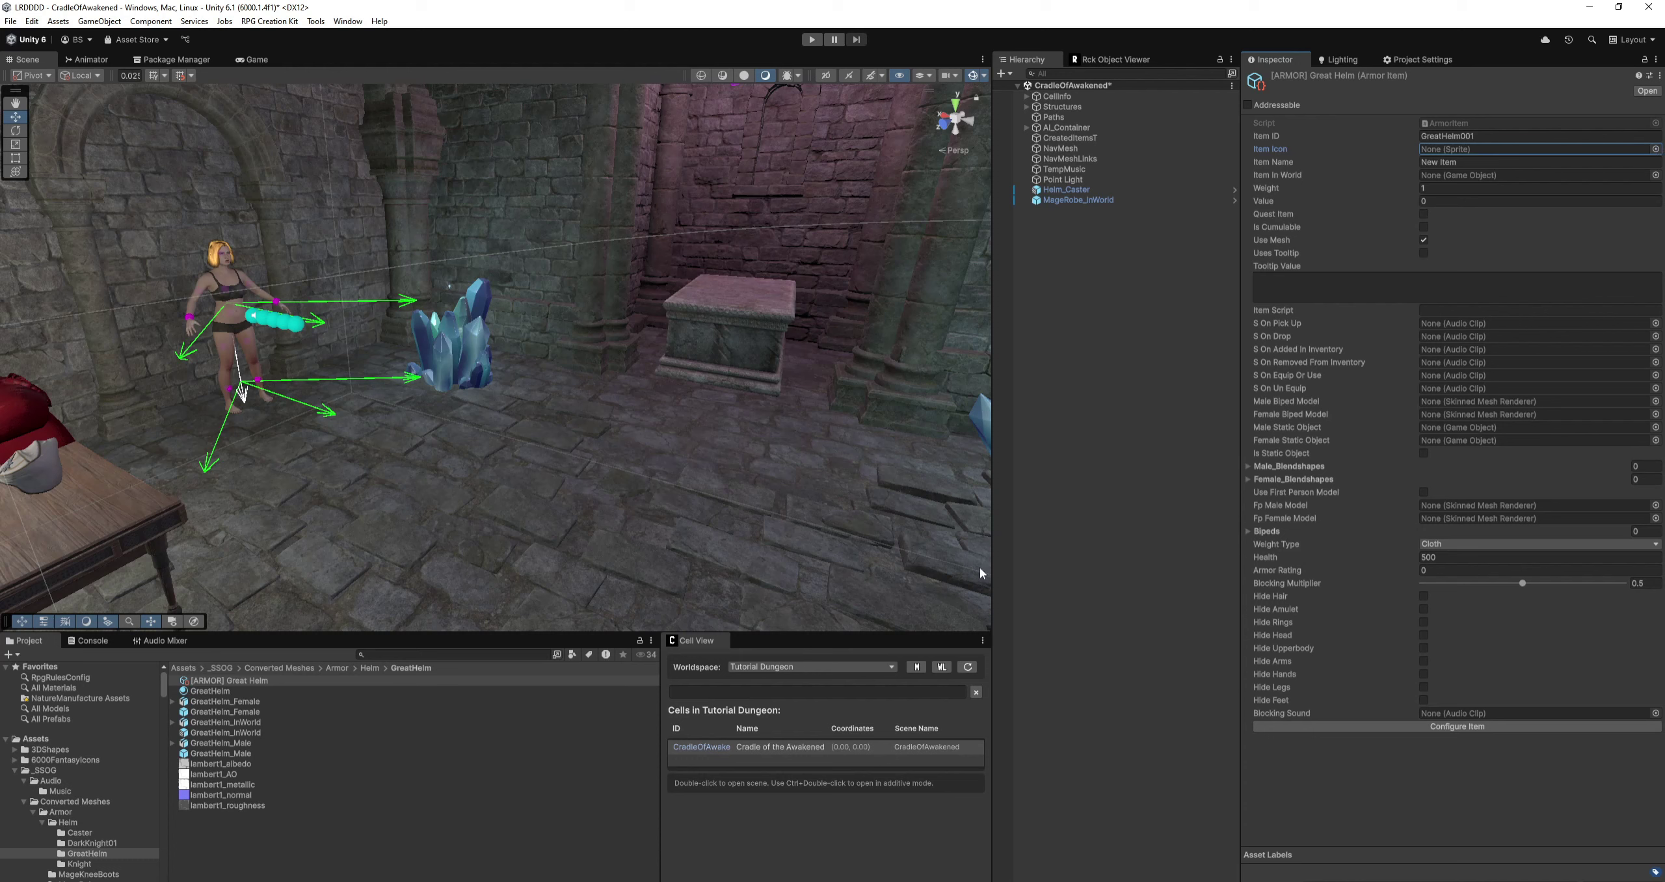
# Turn the GreatHelm_InWorld prefab's preview so the helm stands upright facing the viewer and take a screenshot of that preview area.
pyautogui.click(218, 733)
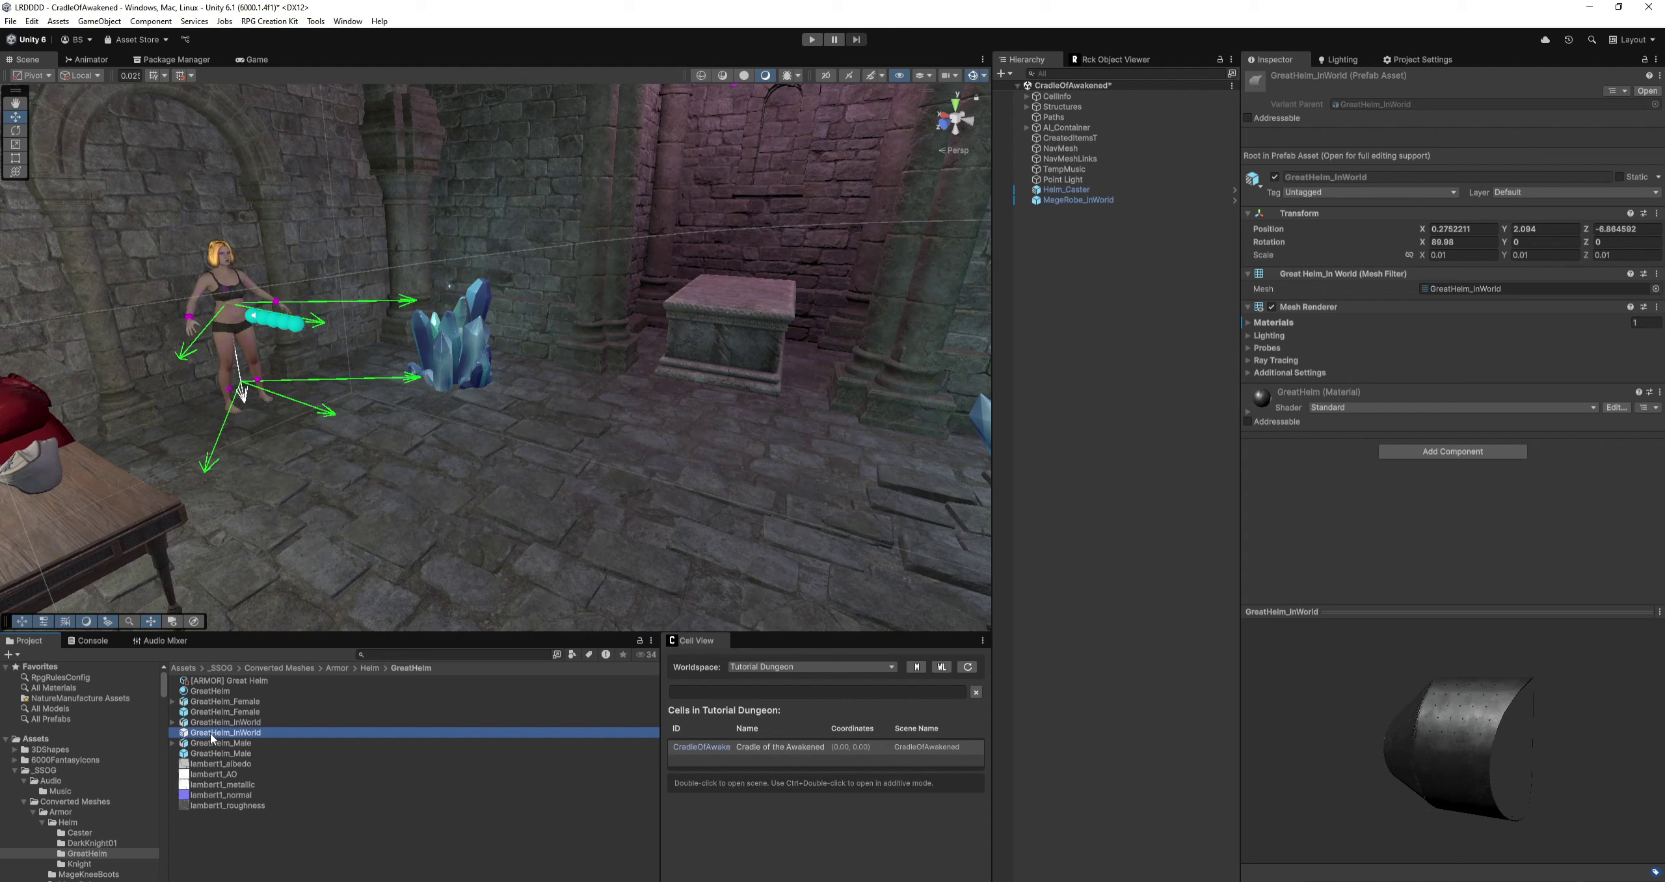
pyautogui.moveTo(1491, 739); pyautogui.dragTo(1308, 571)
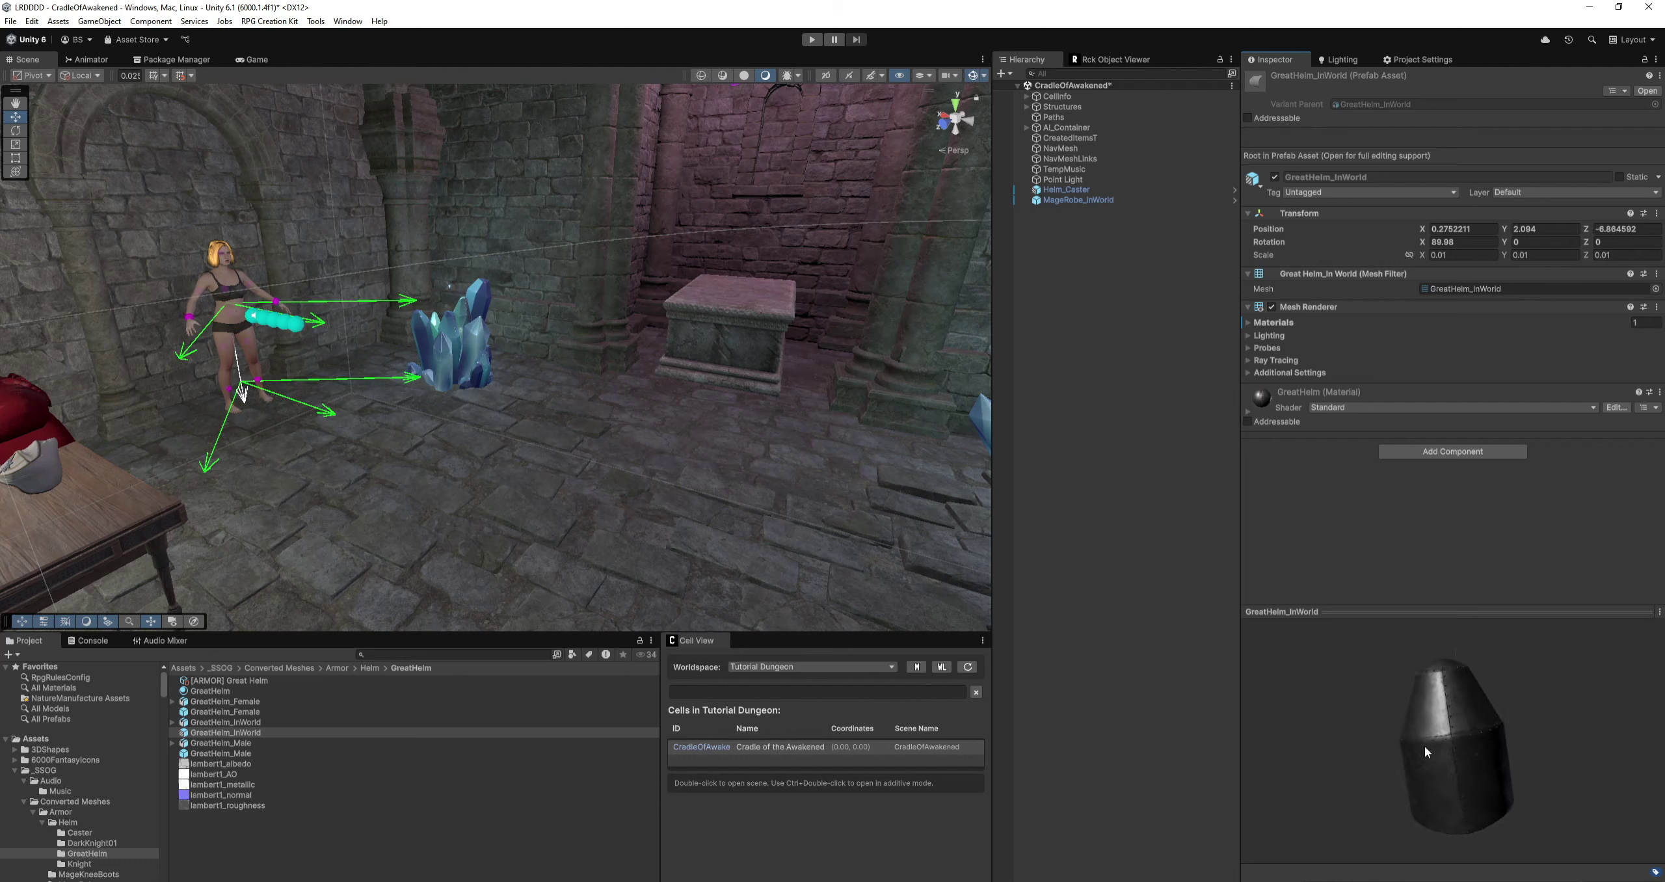
pyautogui.moveTo(1424, 752); pyautogui.dragTo(1125, 478)
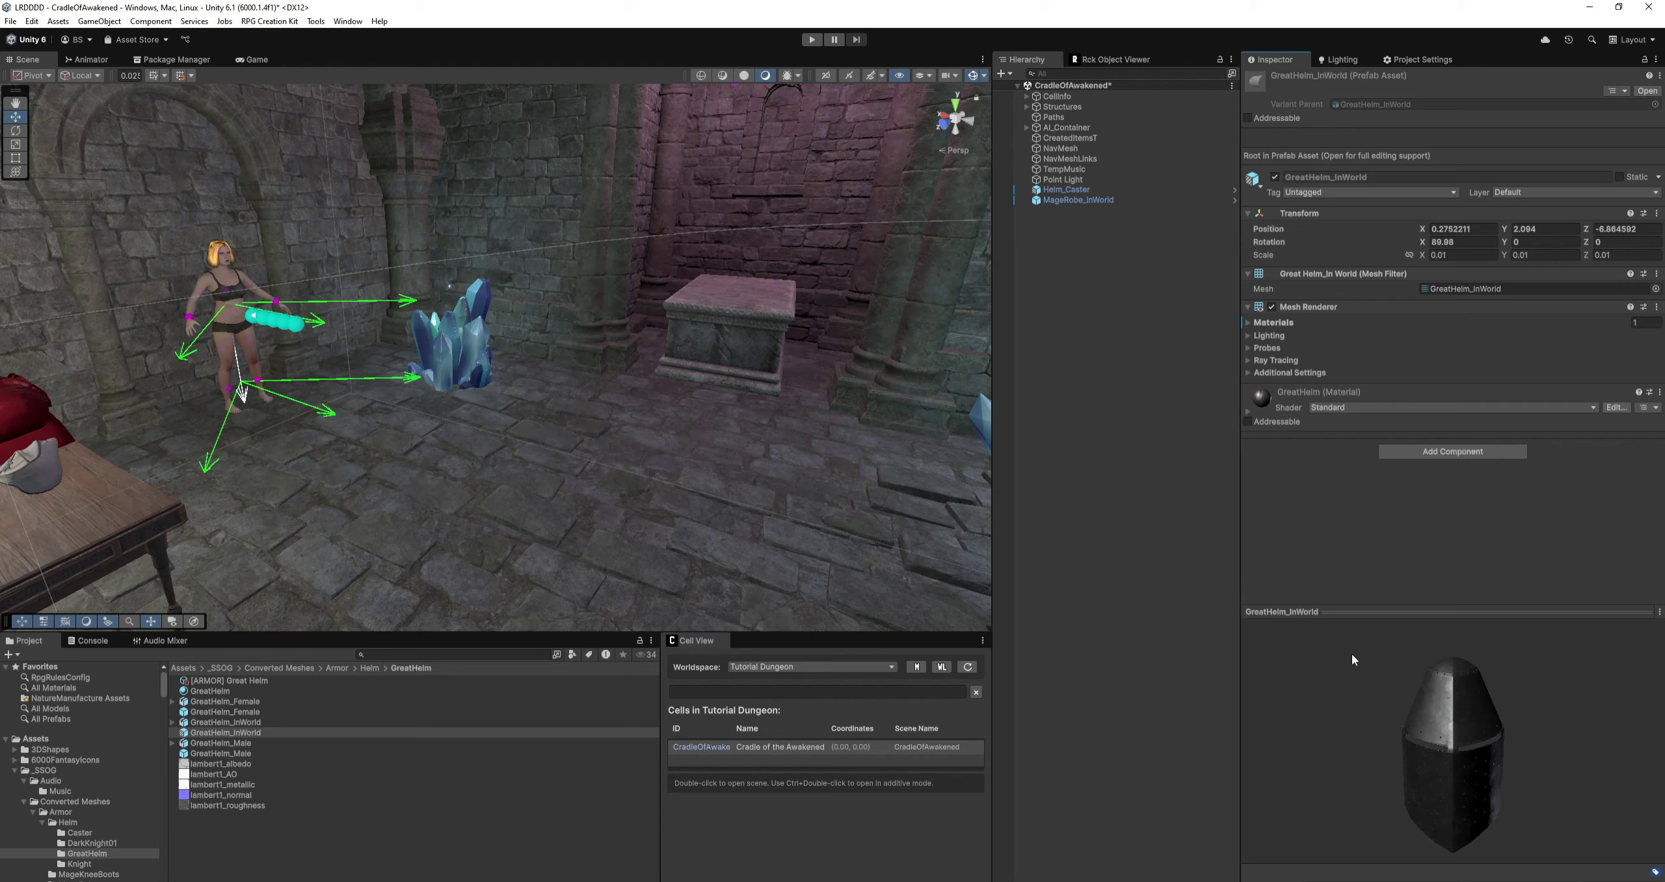
pyautogui.press('super+shift+s')
pyautogui.moveTo(1348, 642); pyautogui.dragTo(1554, 869)
pyautogui.rightClick(259, 846)
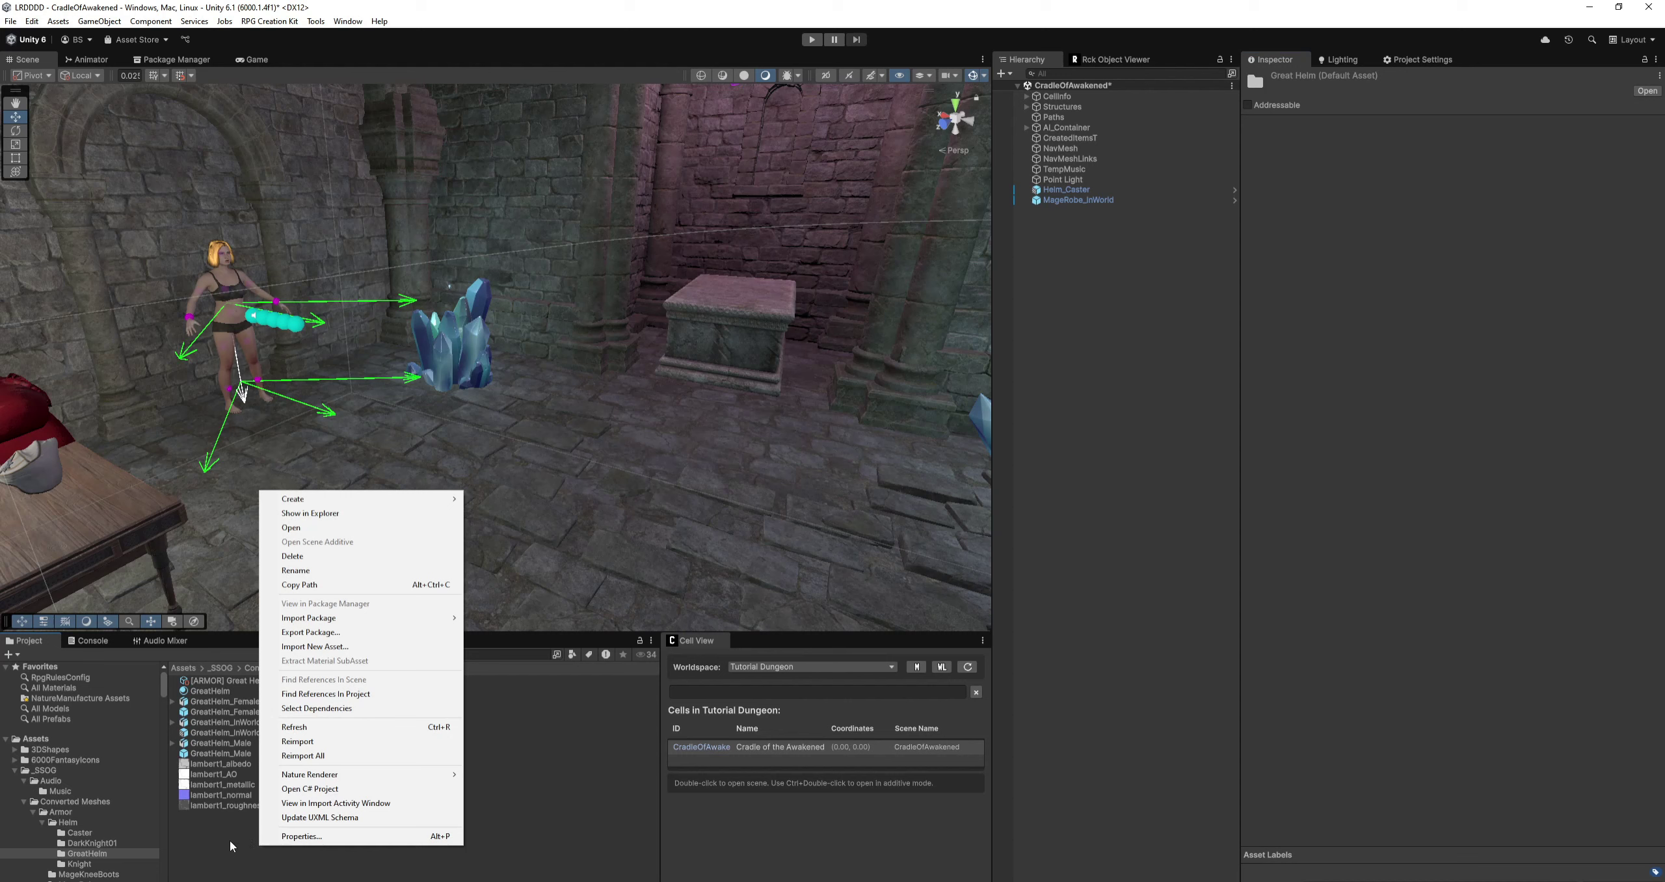
pyautogui.click(229, 841)
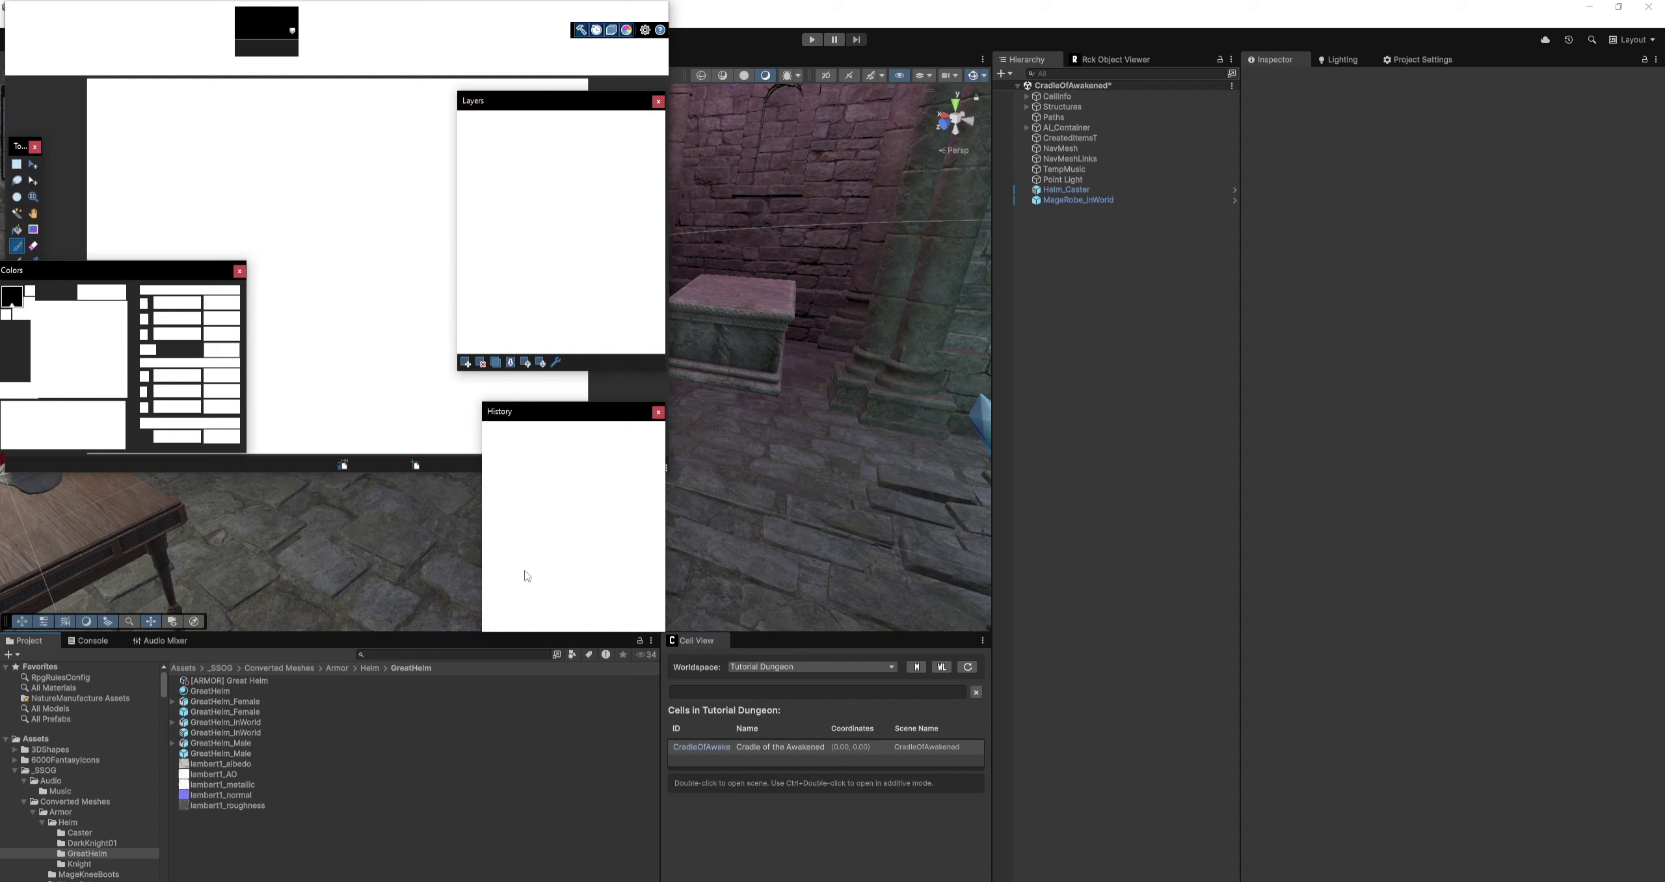
# Switch to Paint.NET, paste the helm screenshot into a new image and enlarge the program window.
pyautogui.click(41, 31)
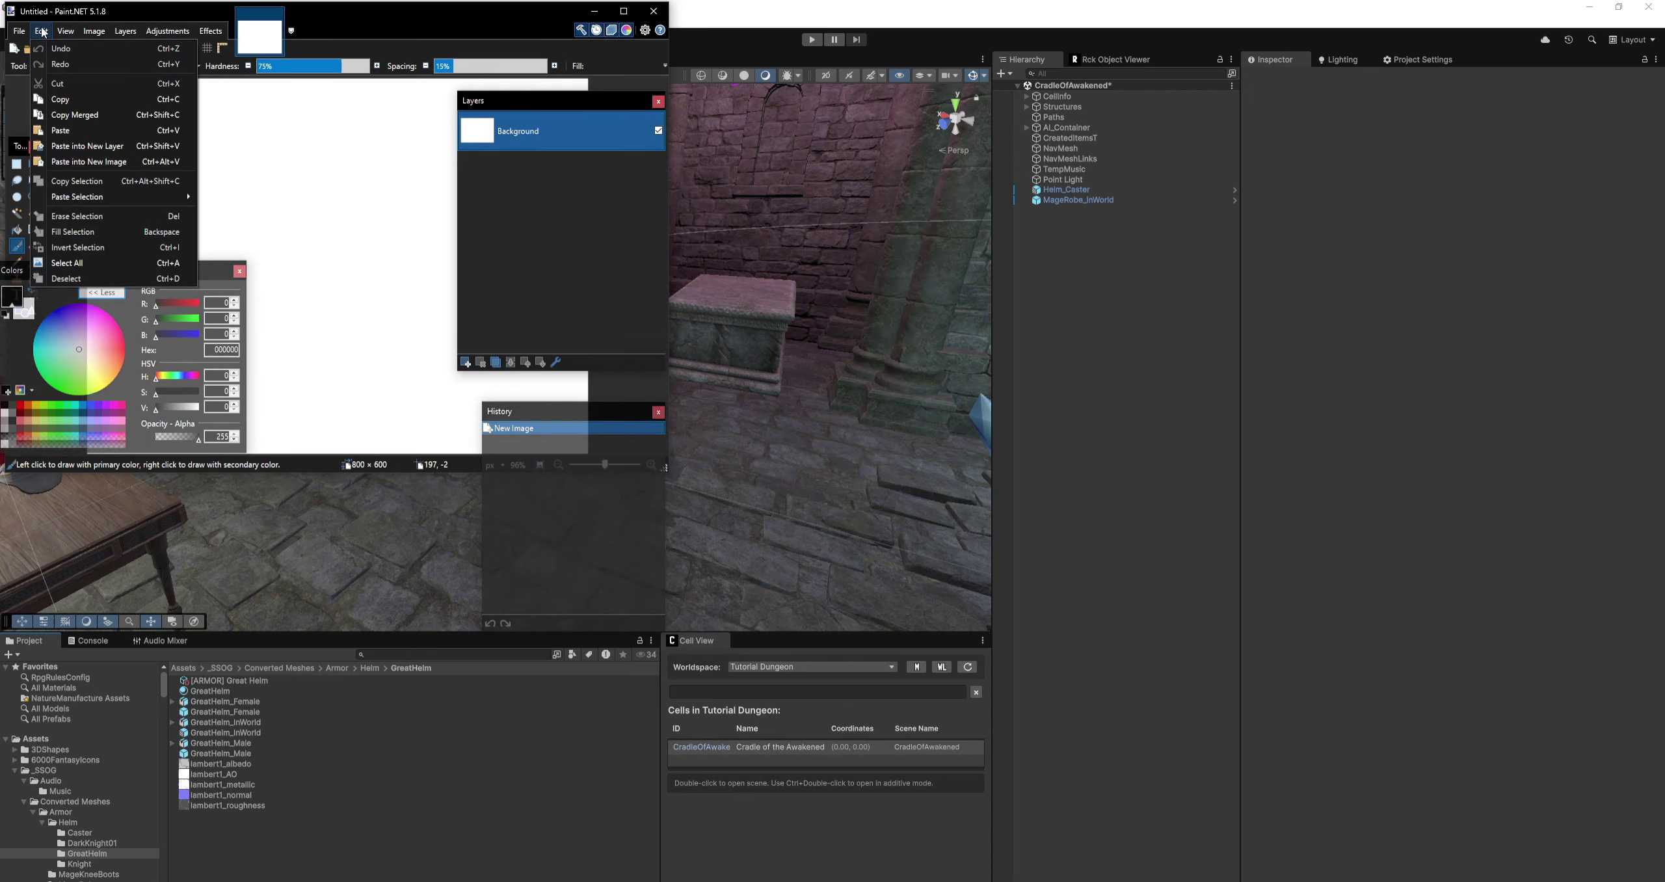
pyautogui.click(67, 162)
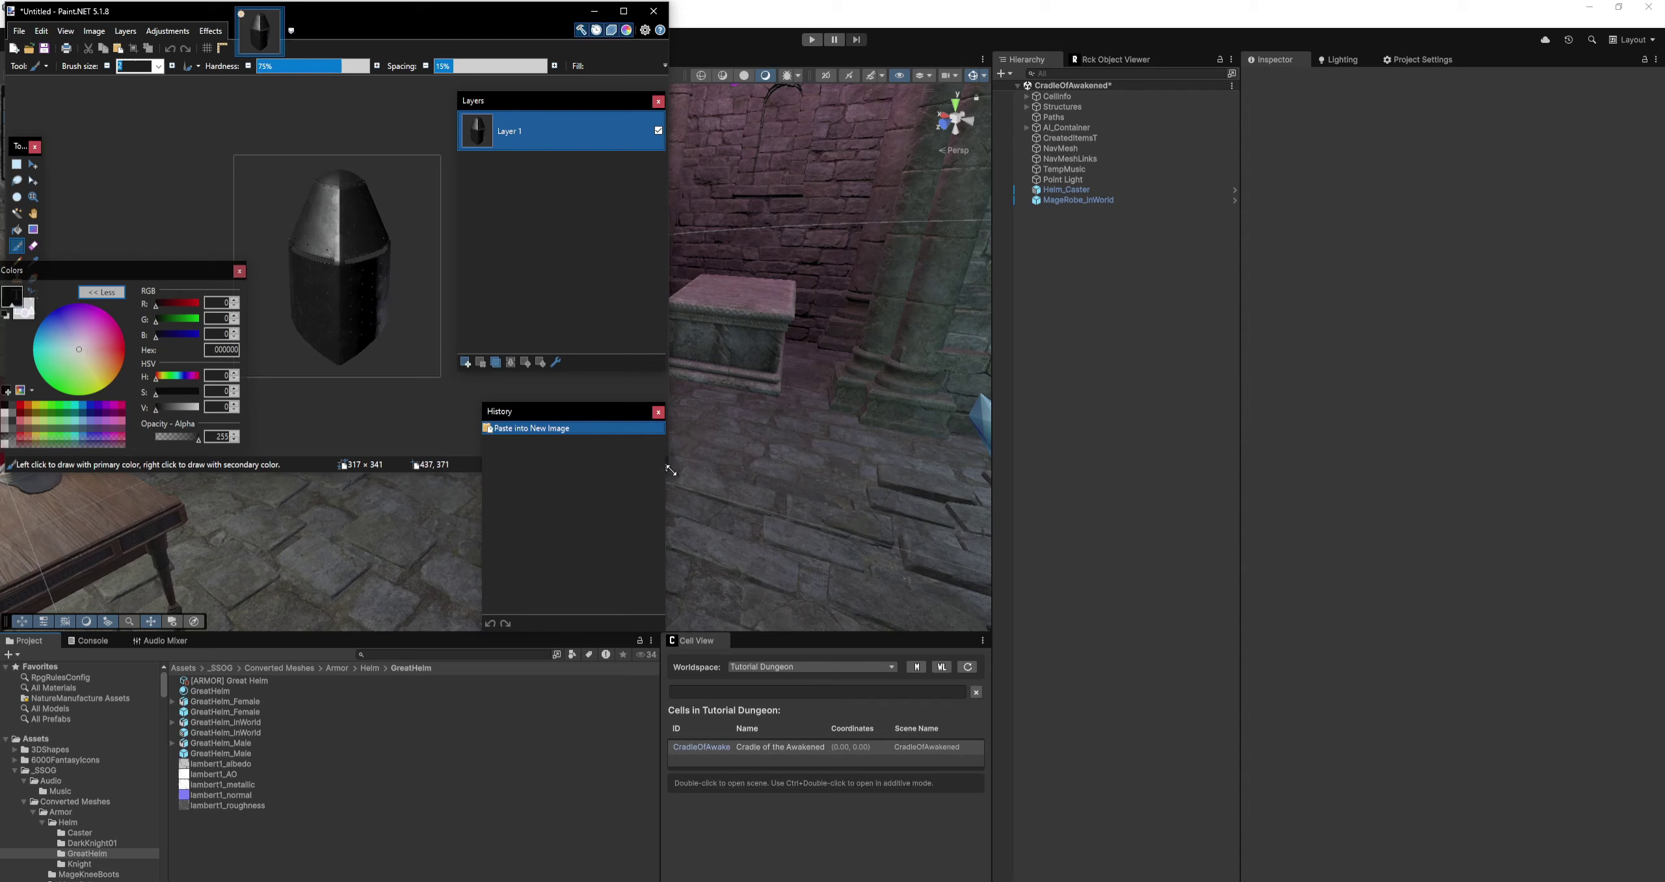
pyautogui.moveTo(668, 470)
pyautogui.mouseDown()
pyautogui.moveTo(875, 574)
pyautogui.moveTo(960, 574)
pyautogui.mouseUp()
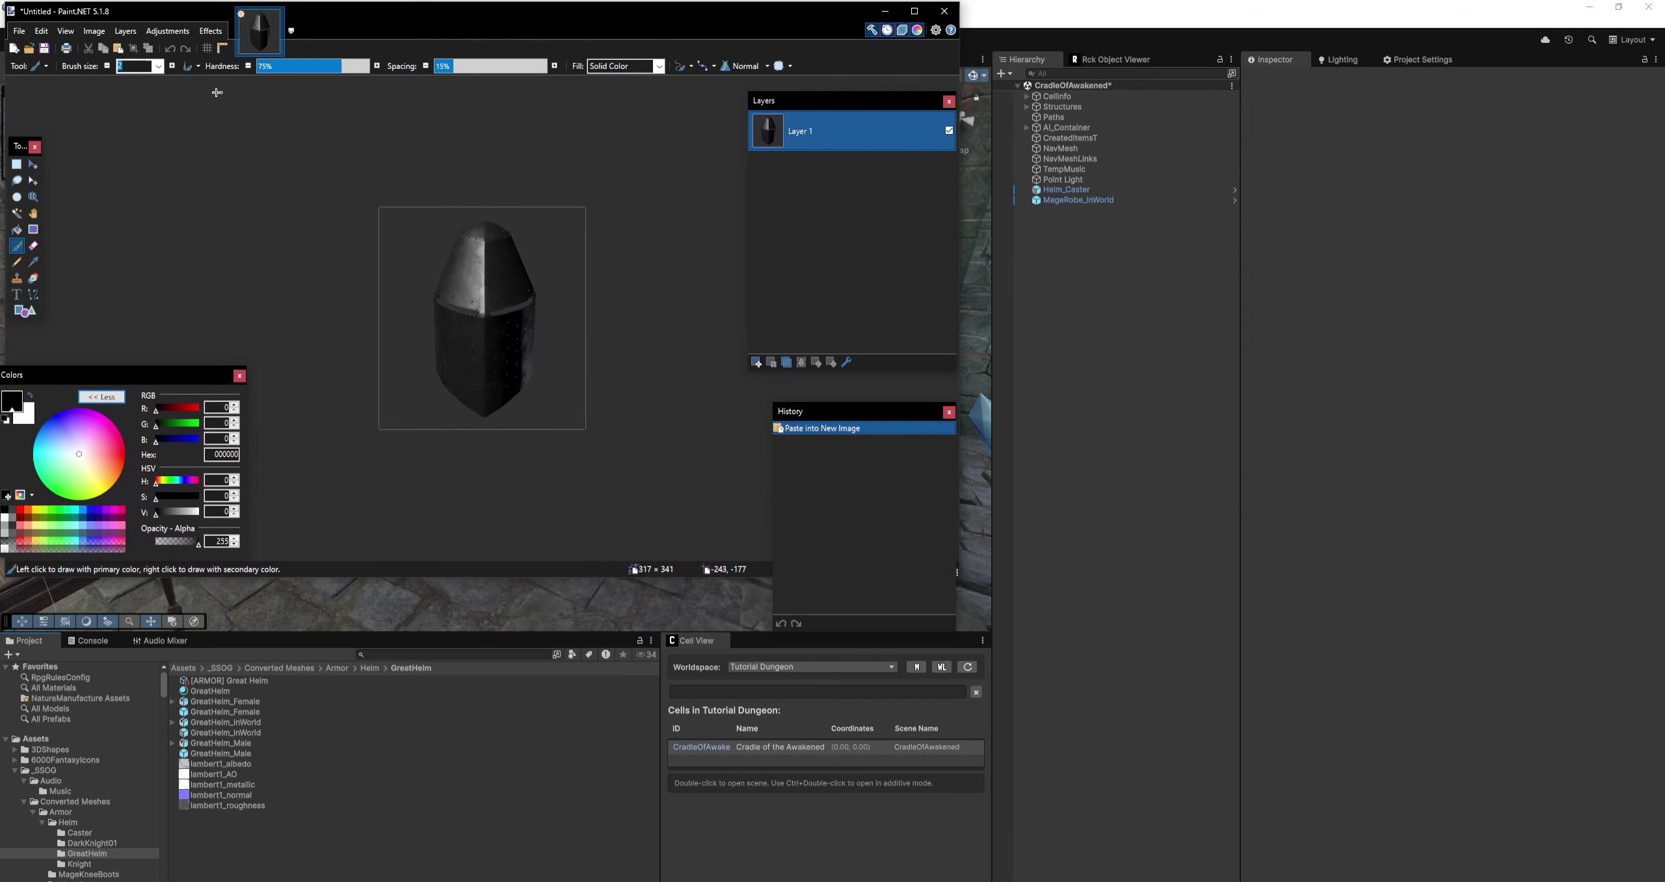
# Set the image's canvas size to 512 × 512 pixels, keeping the helm centred on a transparent fill.
pyautogui.click(95, 34)
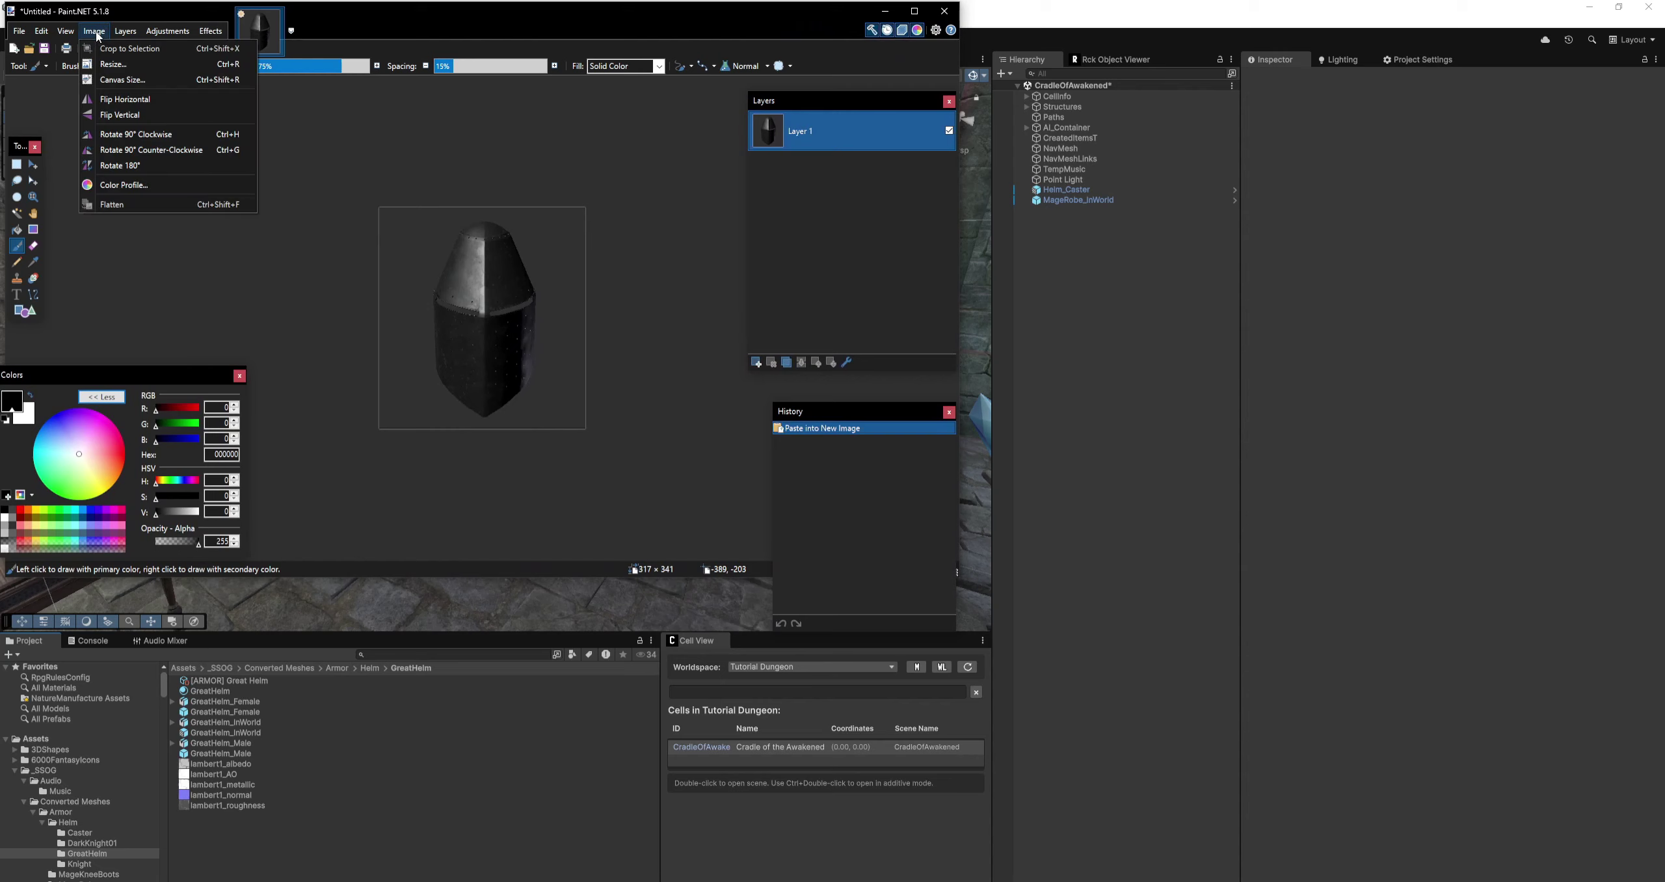
pyautogui.click(122, 79)
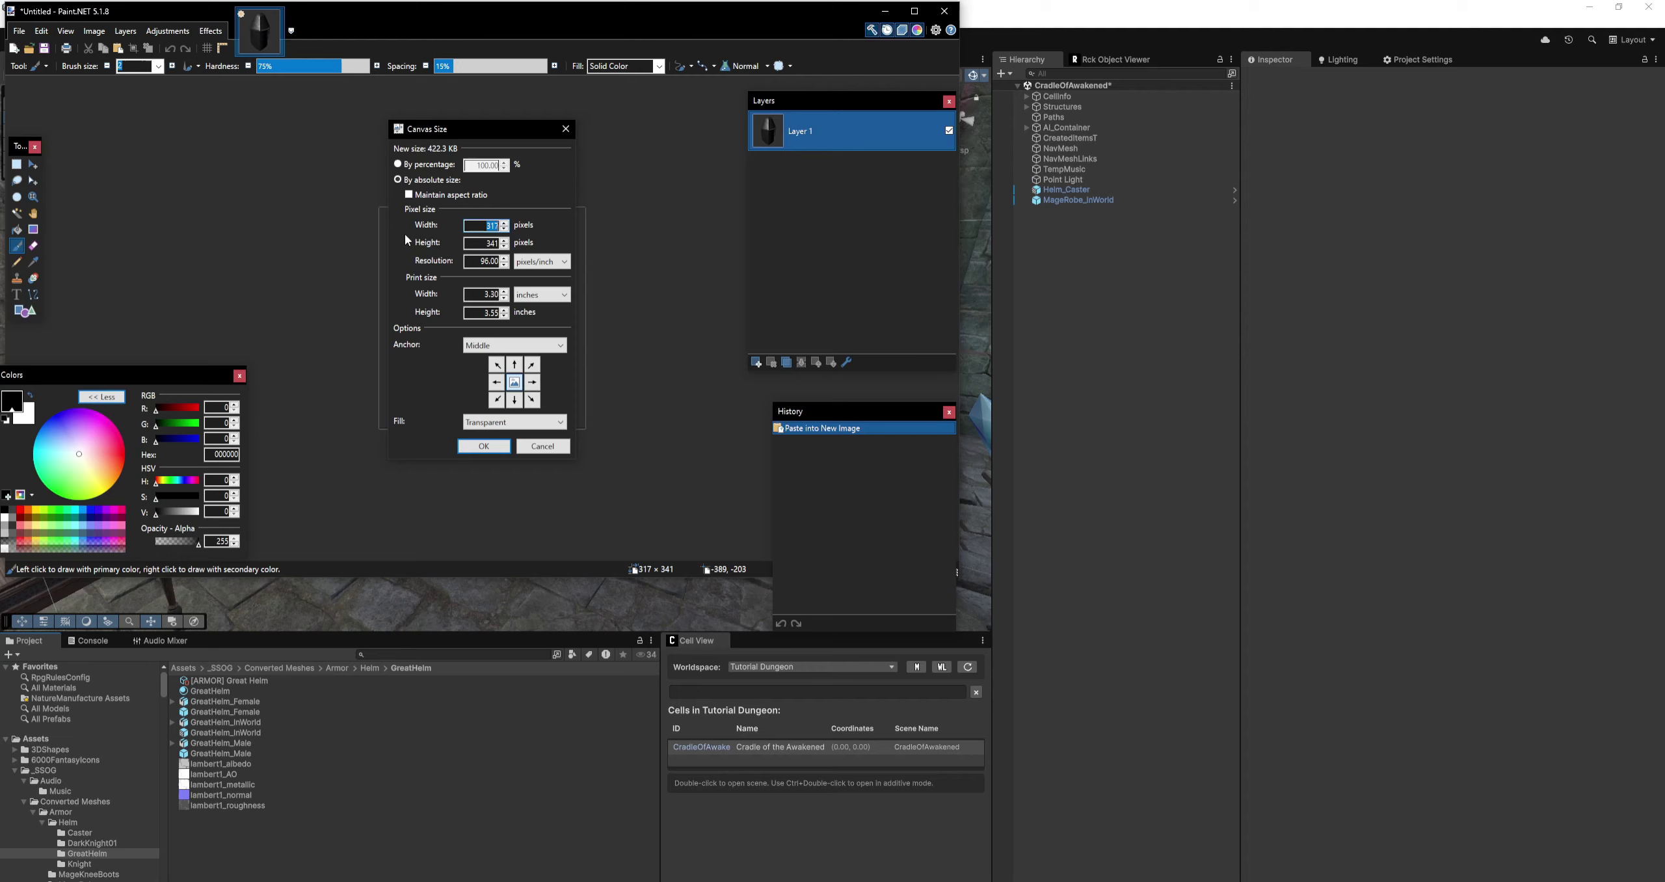
pyautogui.write('512')
pyautogui.doubleClick(479, 242)
pyautogui.write('512')
pyautogui.click(483, 446)
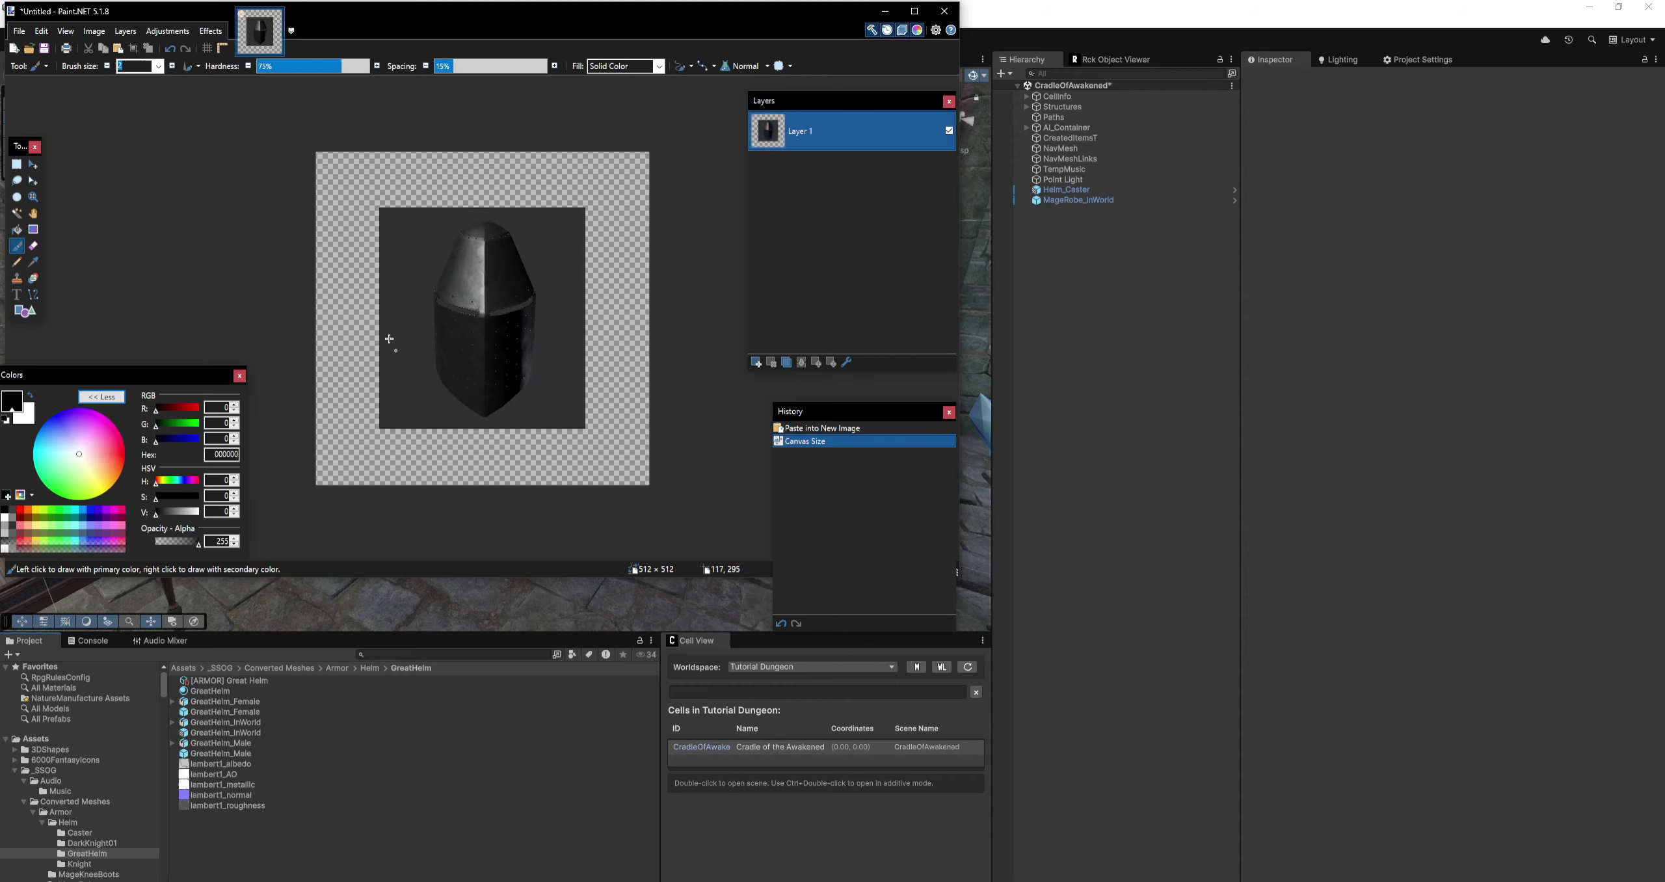
# Remove the dark background around the helm with the Magic Wand at a very low tolerance, leaving transparency.
pyautogui.click(17, 213)
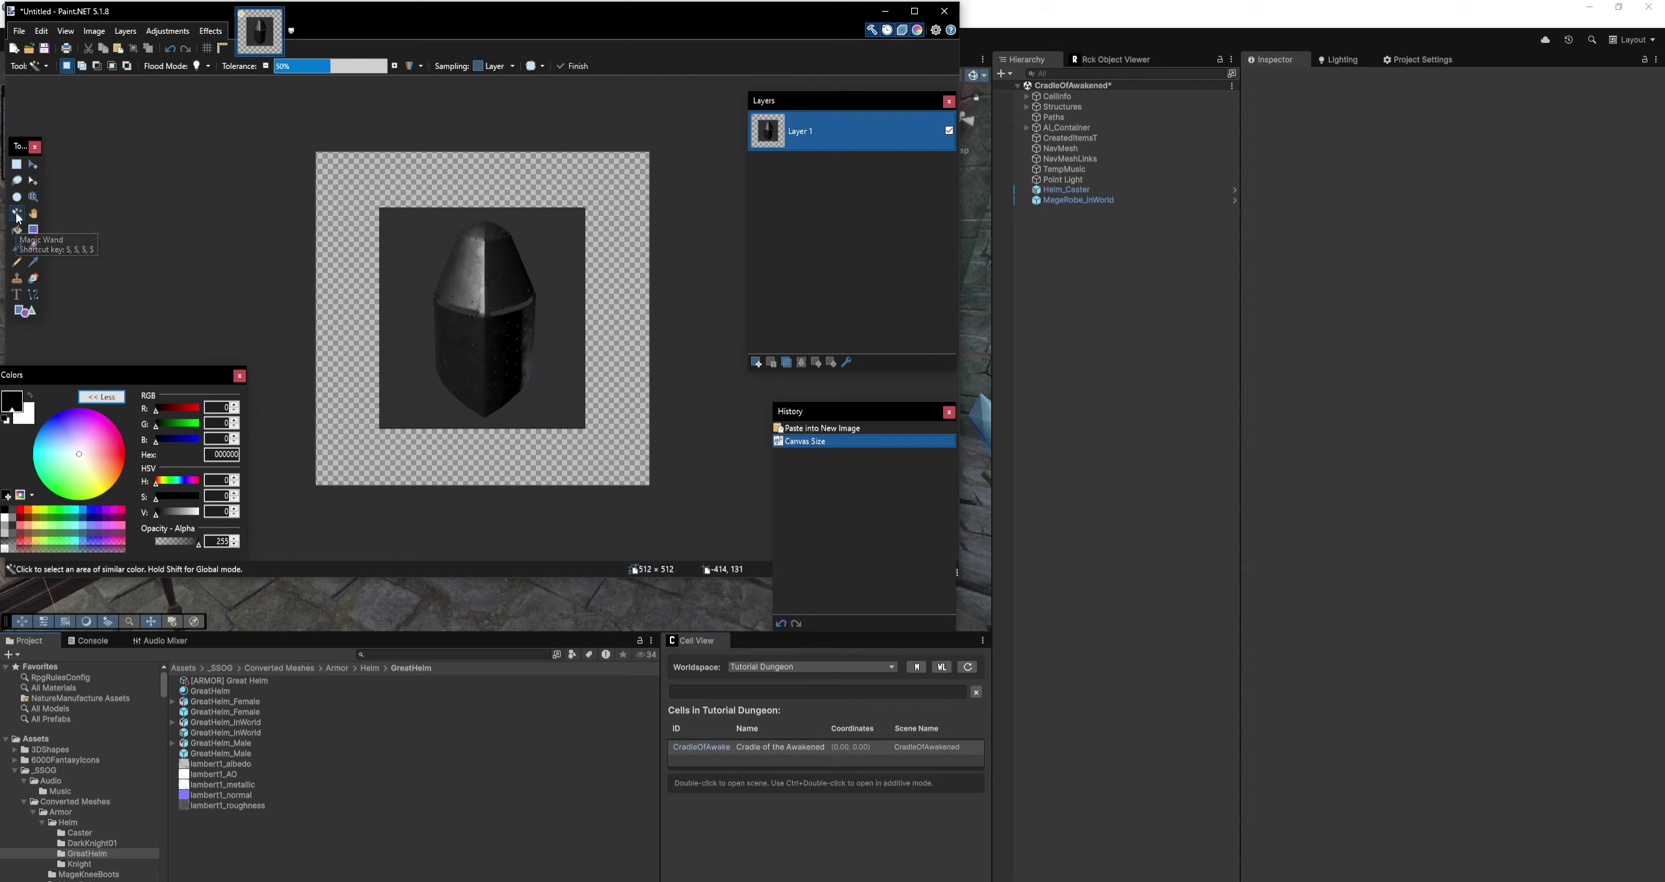
pyautogui.click(406, 264)
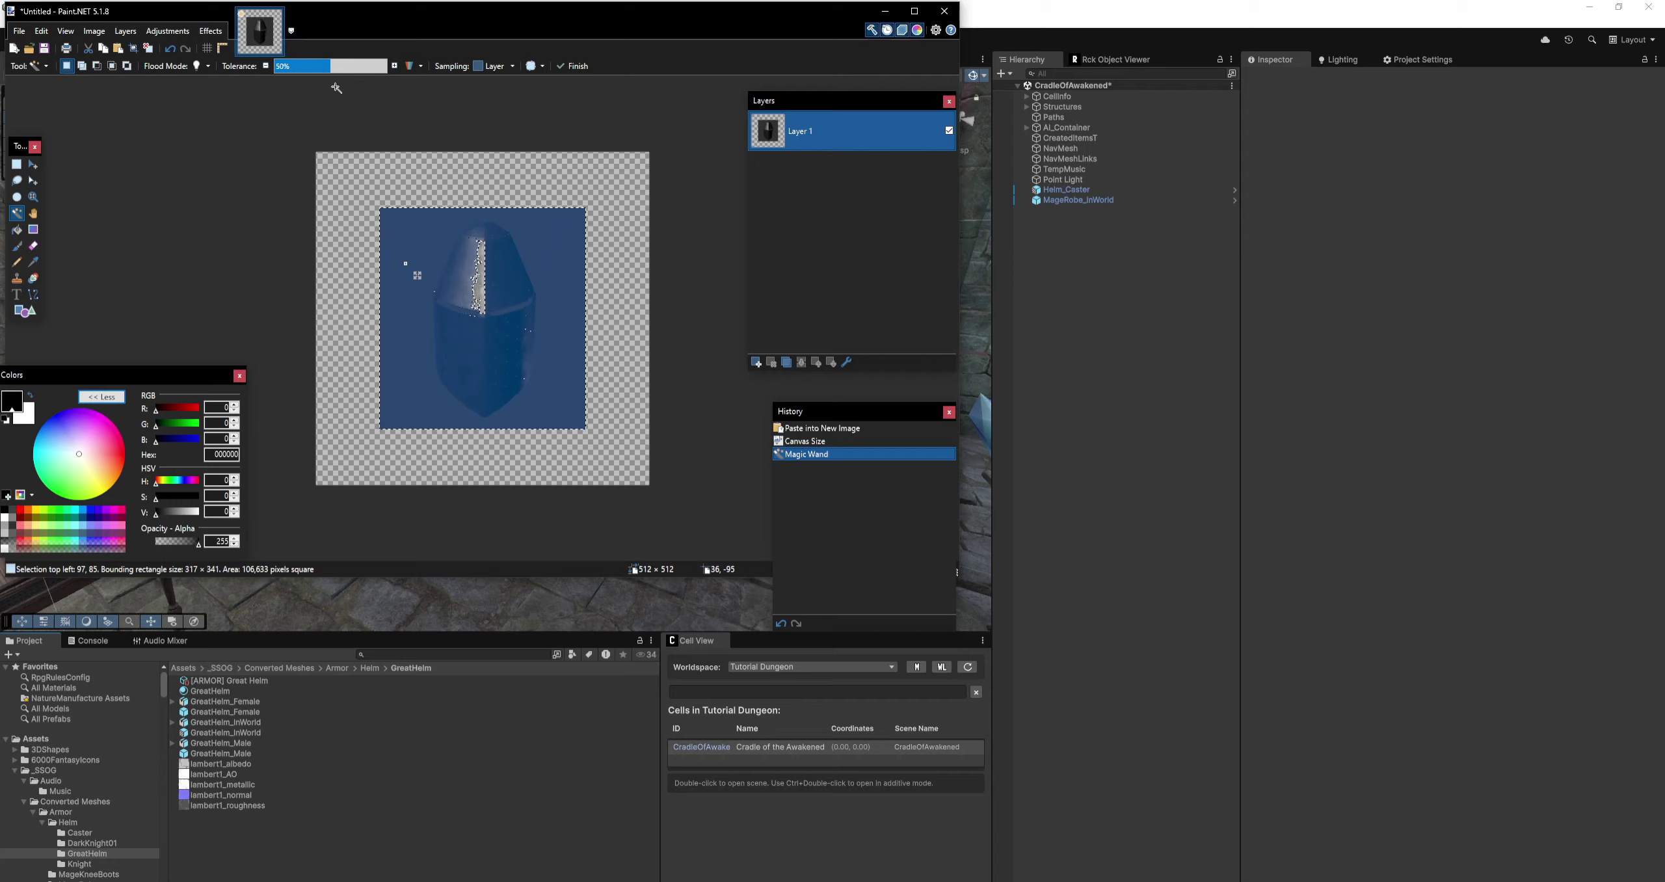
pyautogui.moveTo(329, 74); pyautogui.dragTo(259, 80)
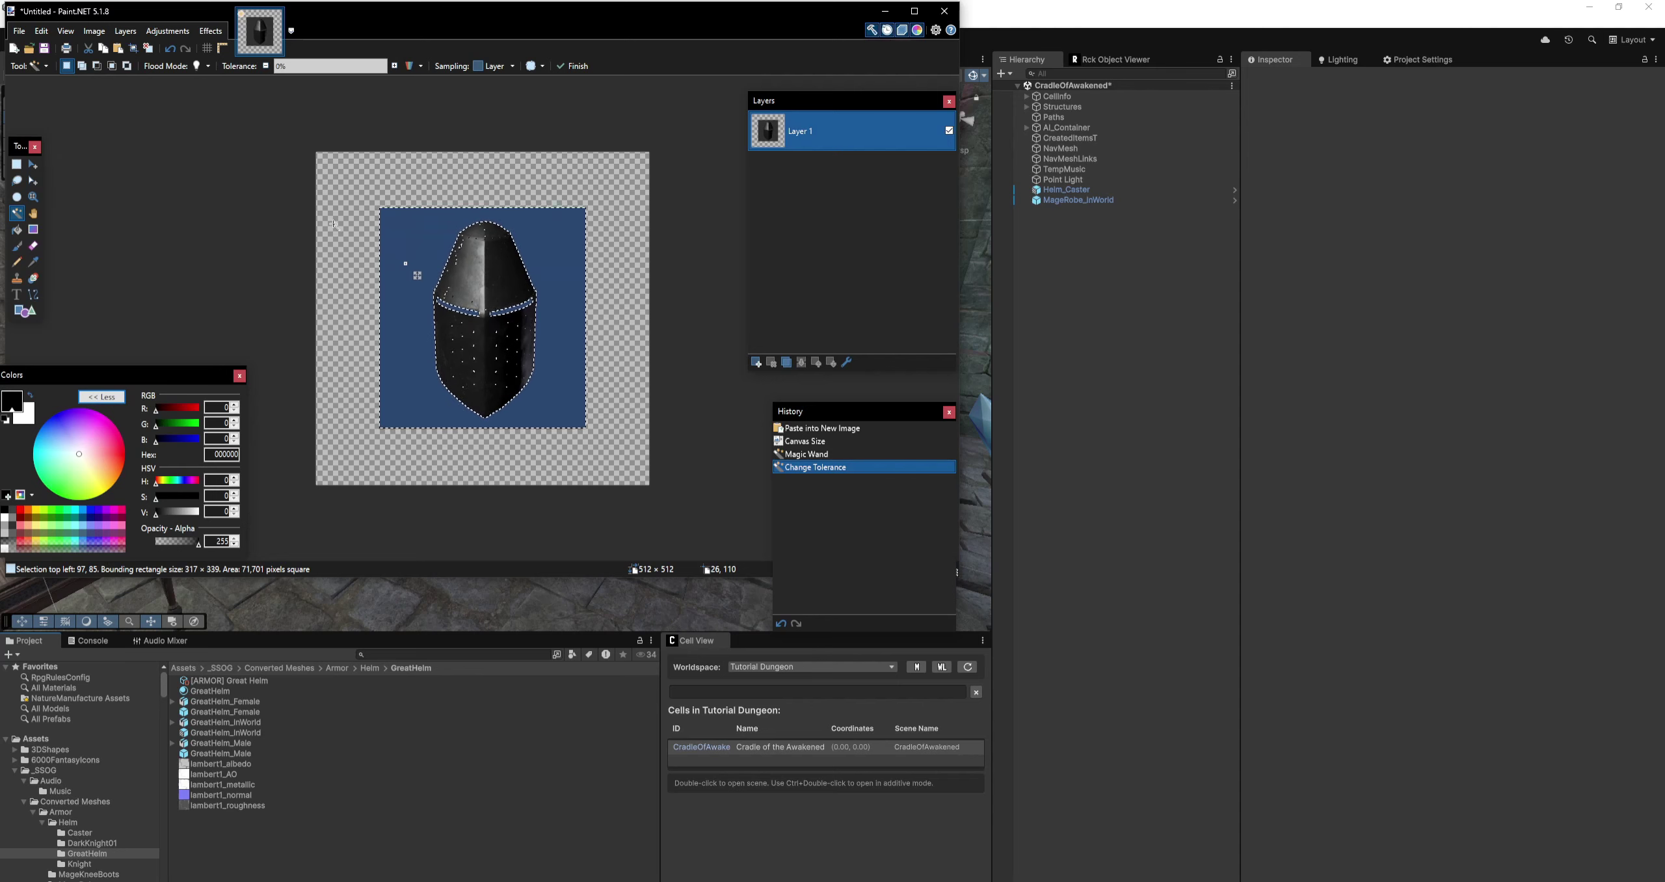
pyautogui.press('Delete')
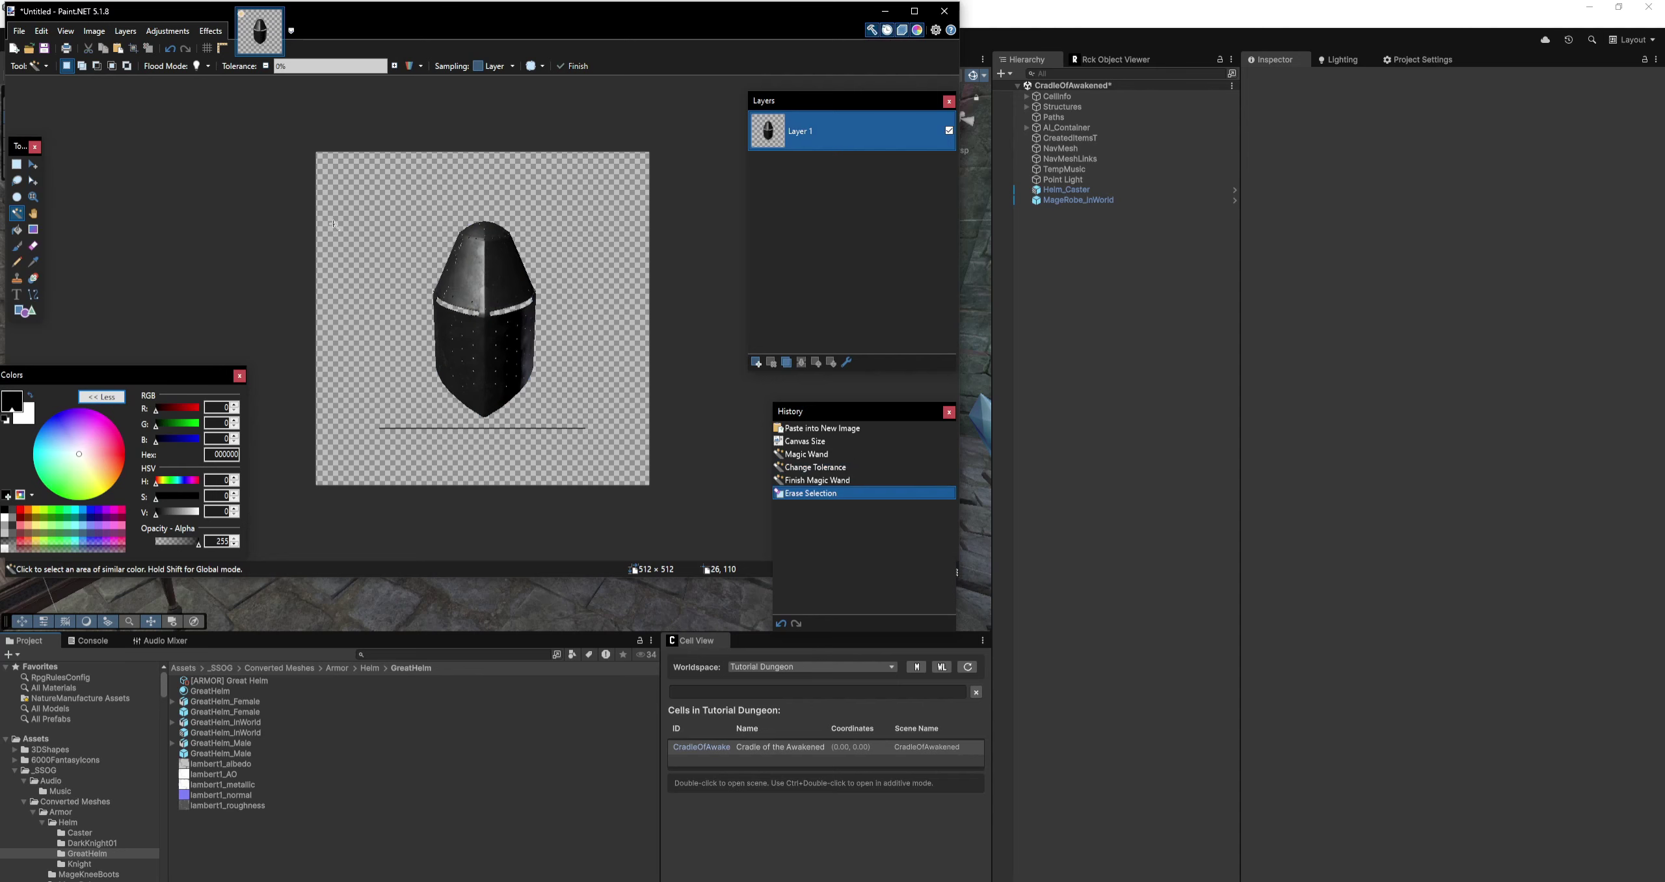
# Erase the leftover dark line beneath the helm using the Eraser with a brush size of 8.
pyautogui.click(33, 246)
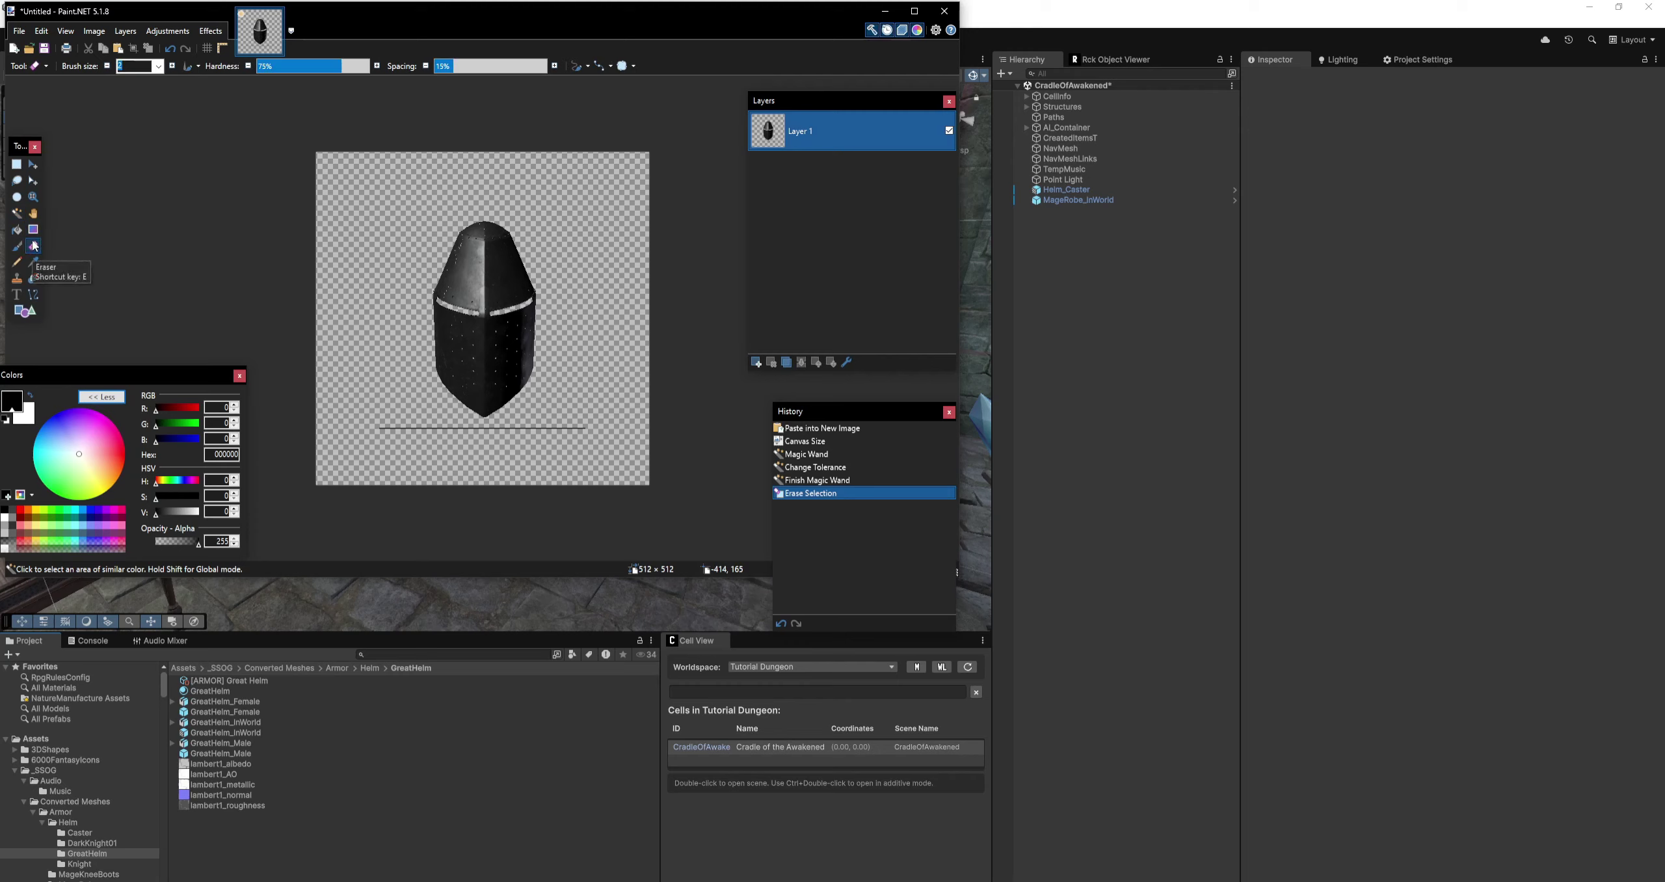
pyautogui.click(371, 420)
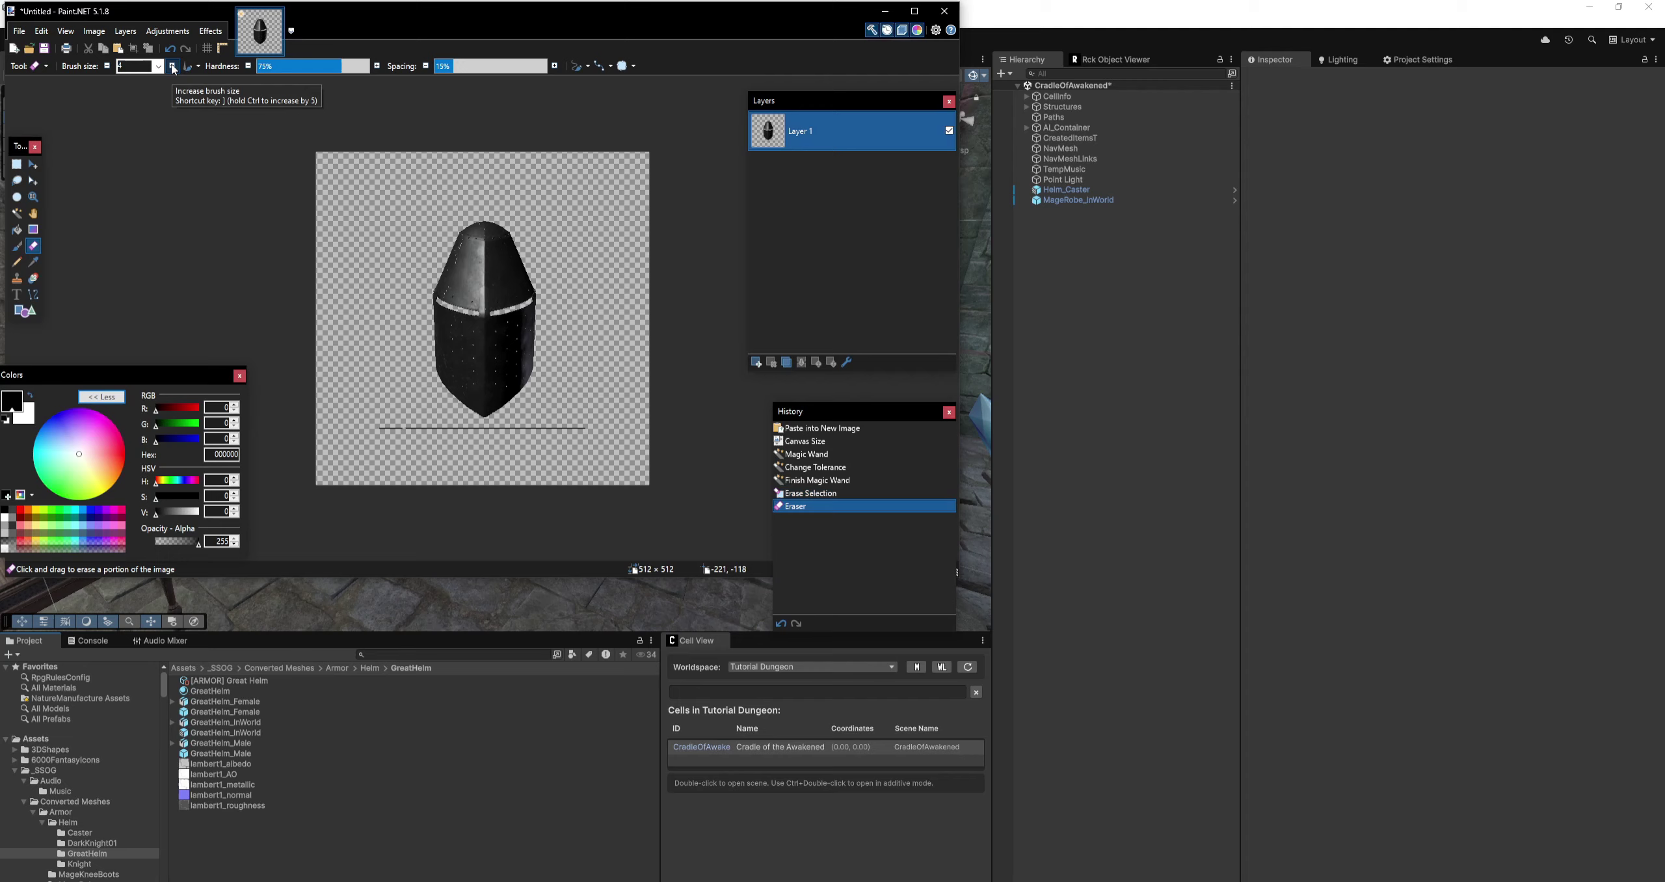
pyautogui.write('8')
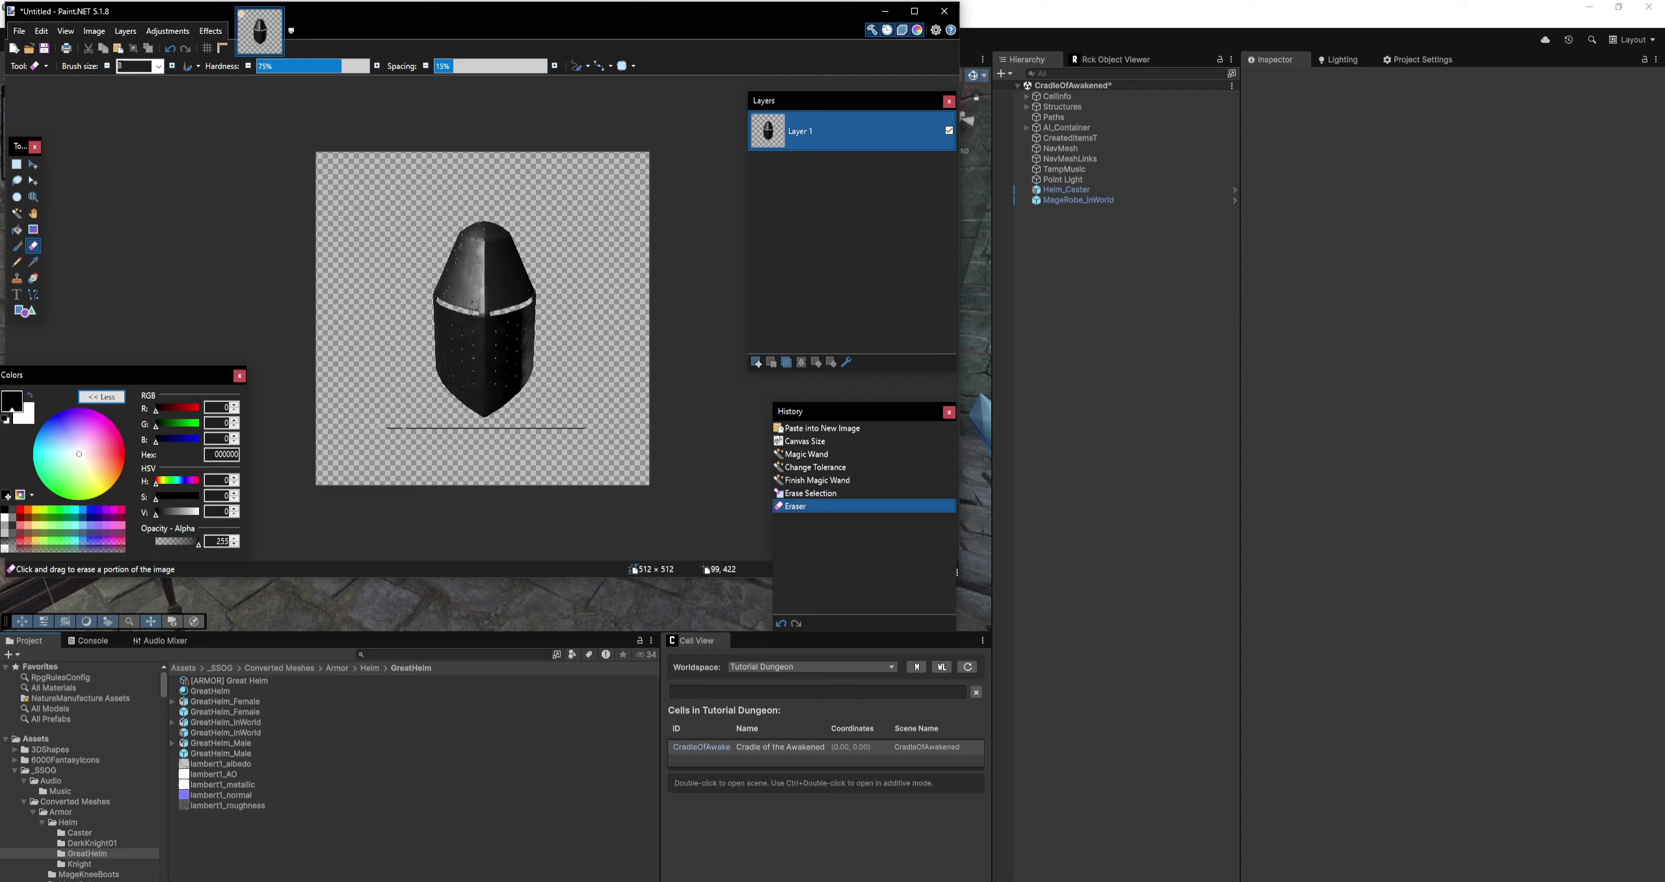
pyautogui.moveTo(424, 431); pyautogui.dragTo(466, 431)
pyautogui.moveTo(465, 431); pyautogui.dragTo(586, 428)
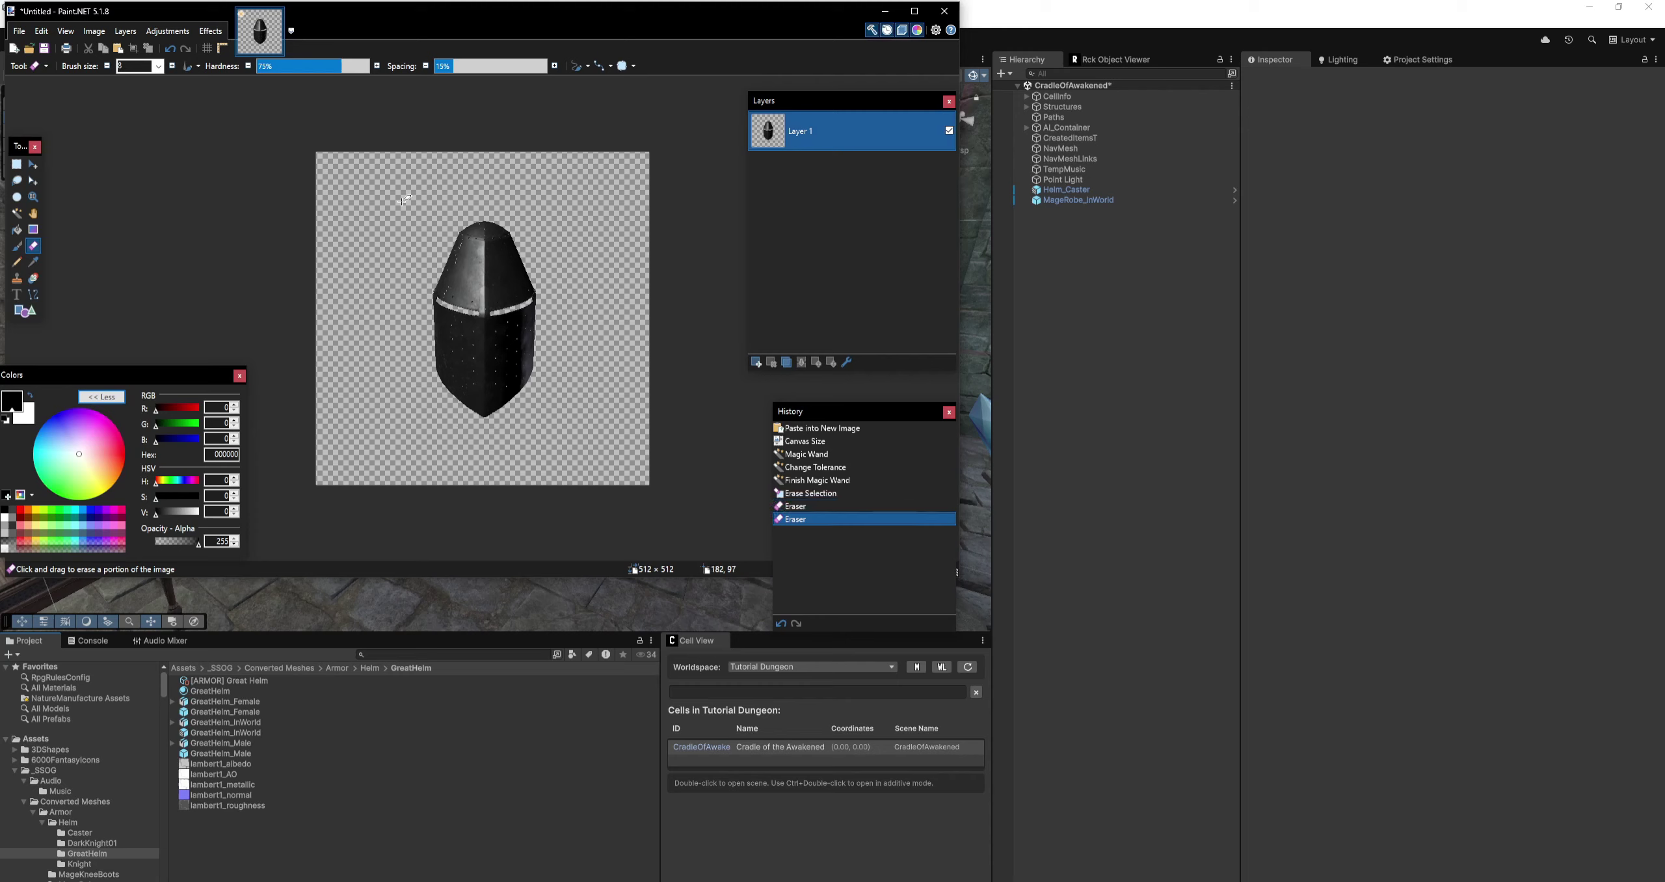
# Resize the helm image to 128 × 128 pixels.
pyautogui.click(95, 31)
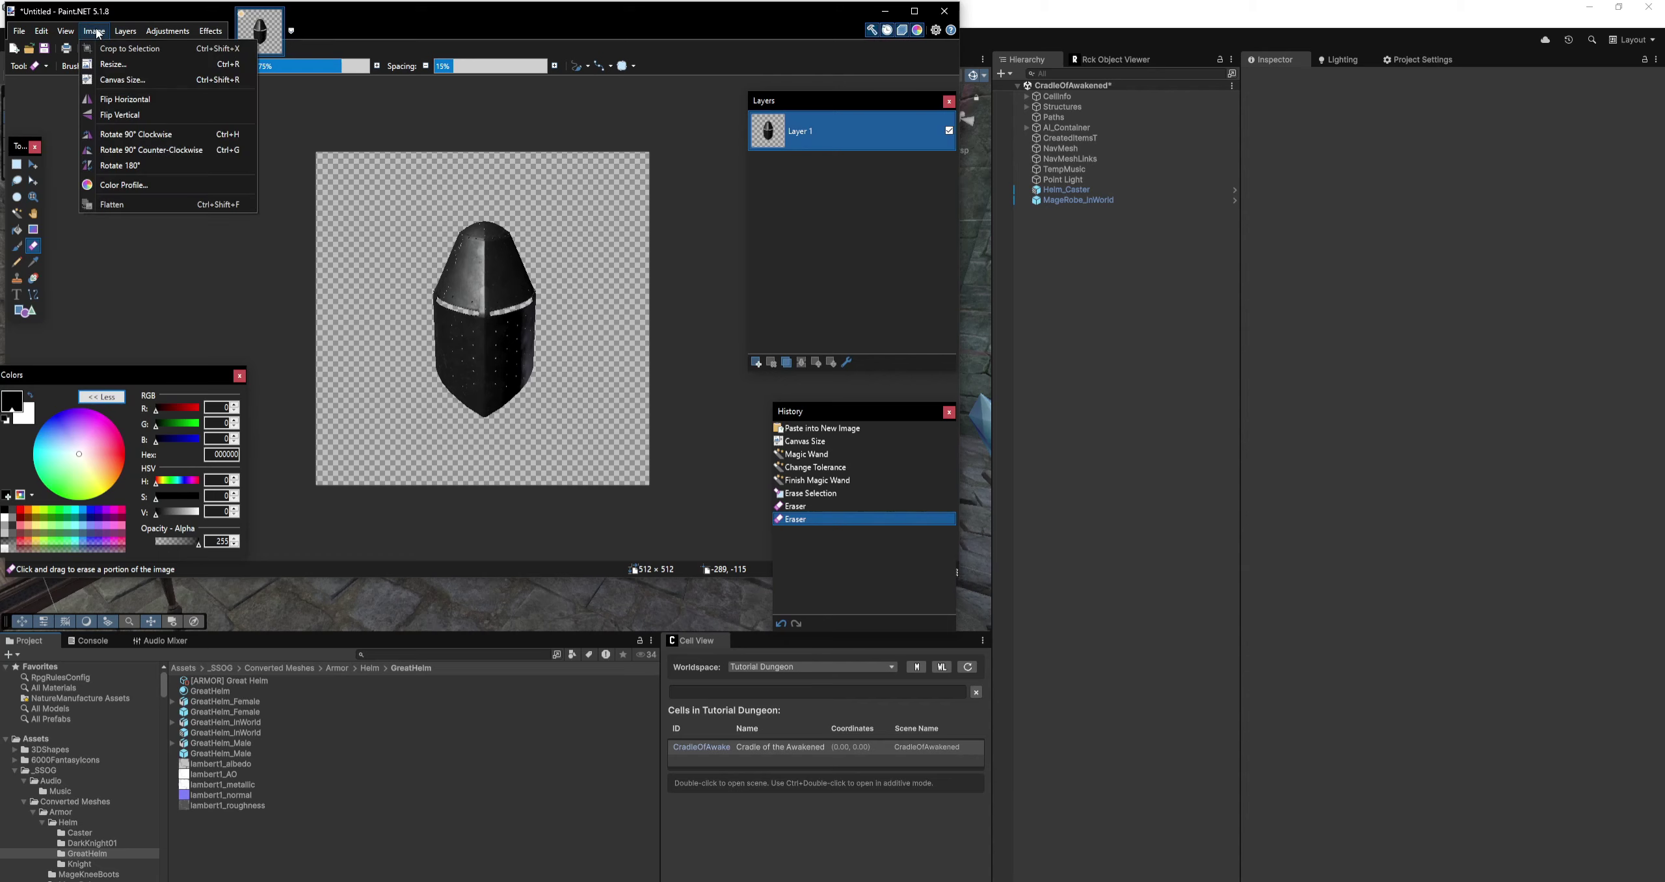
pyautogui.click(114, 64)
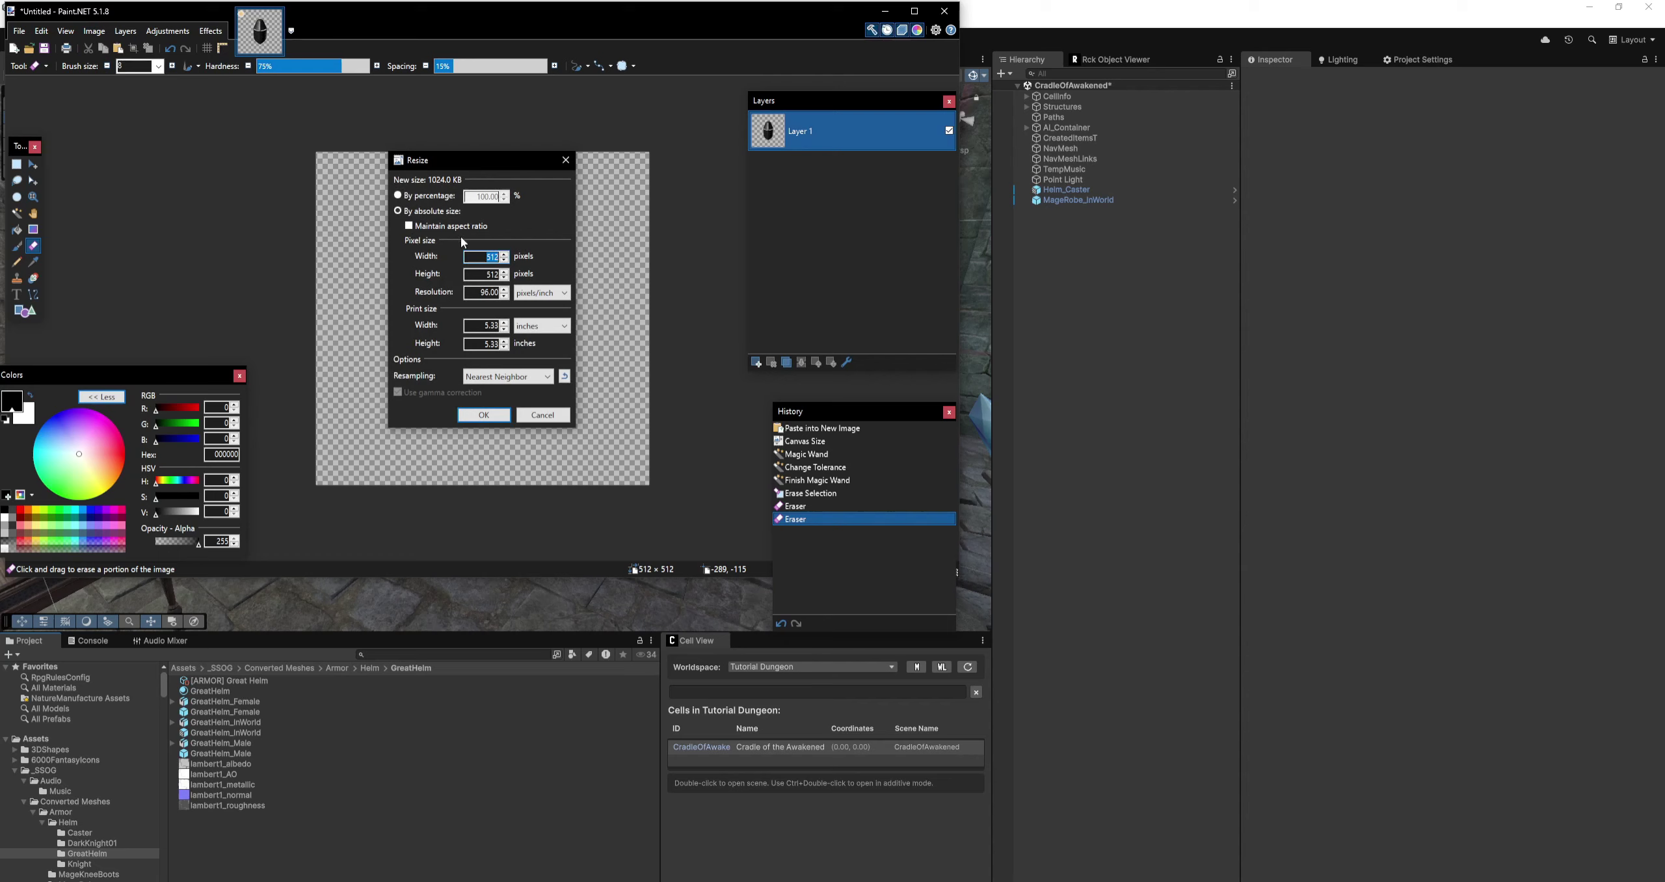
pyautogui.write('128')
pyautogui.doubleClick(489, 274)
pyautogui.write('128')
pyautogui.click(484, 415)
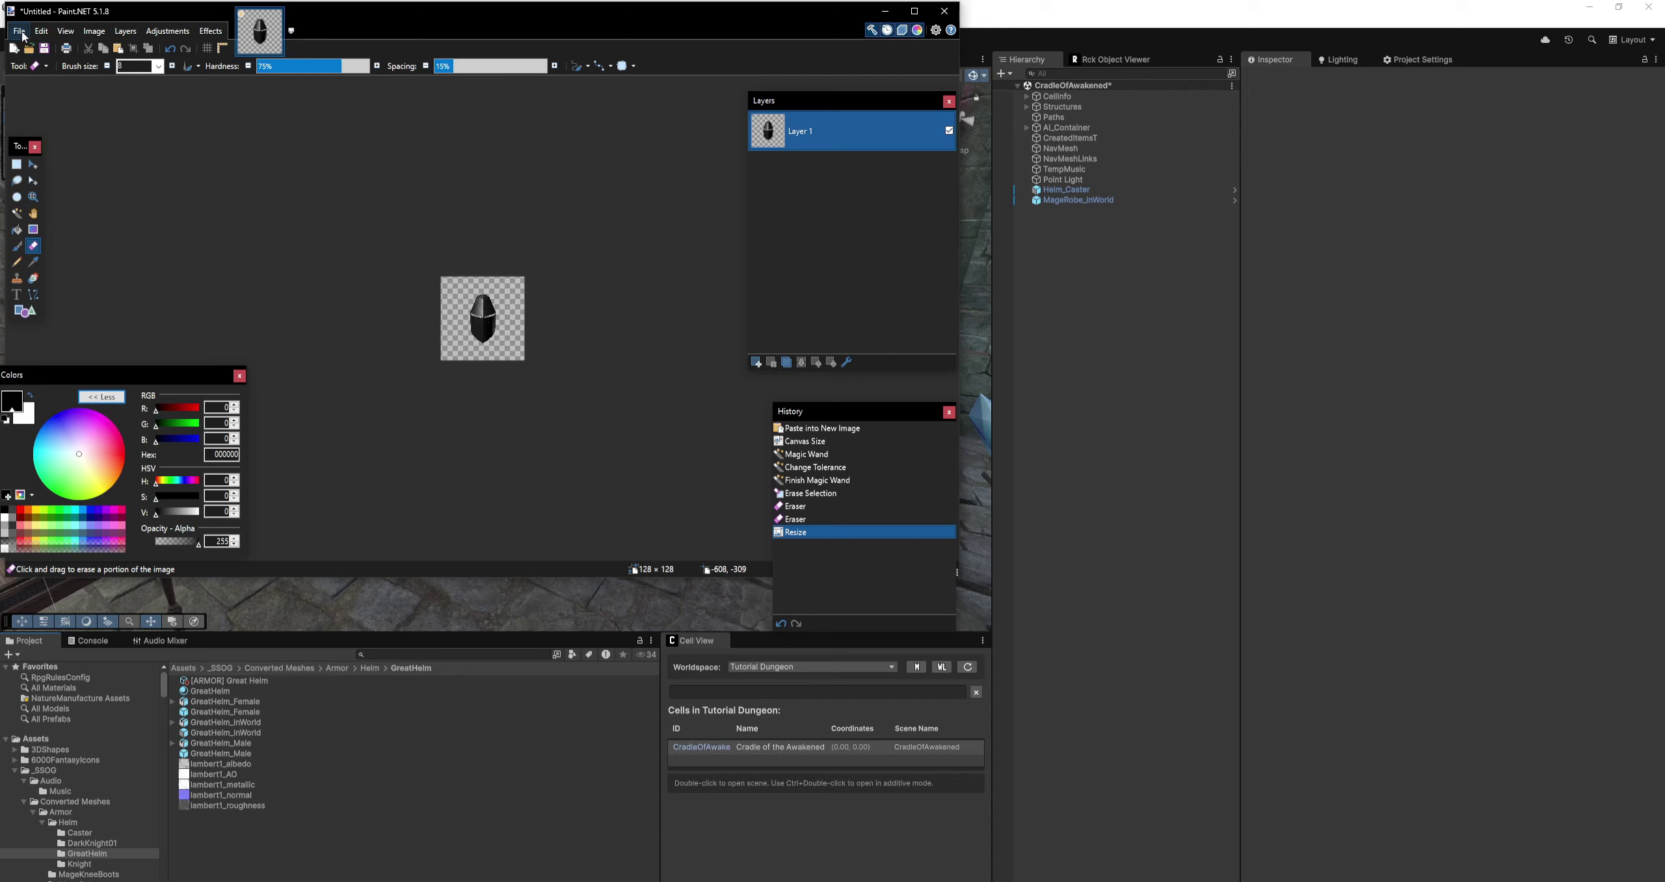
# Save the image as a PNG named GreatHelmIcon in the project's Armor/Helm/GreatHelm folder with the default save settings.
pyautogui.click(20, 31)
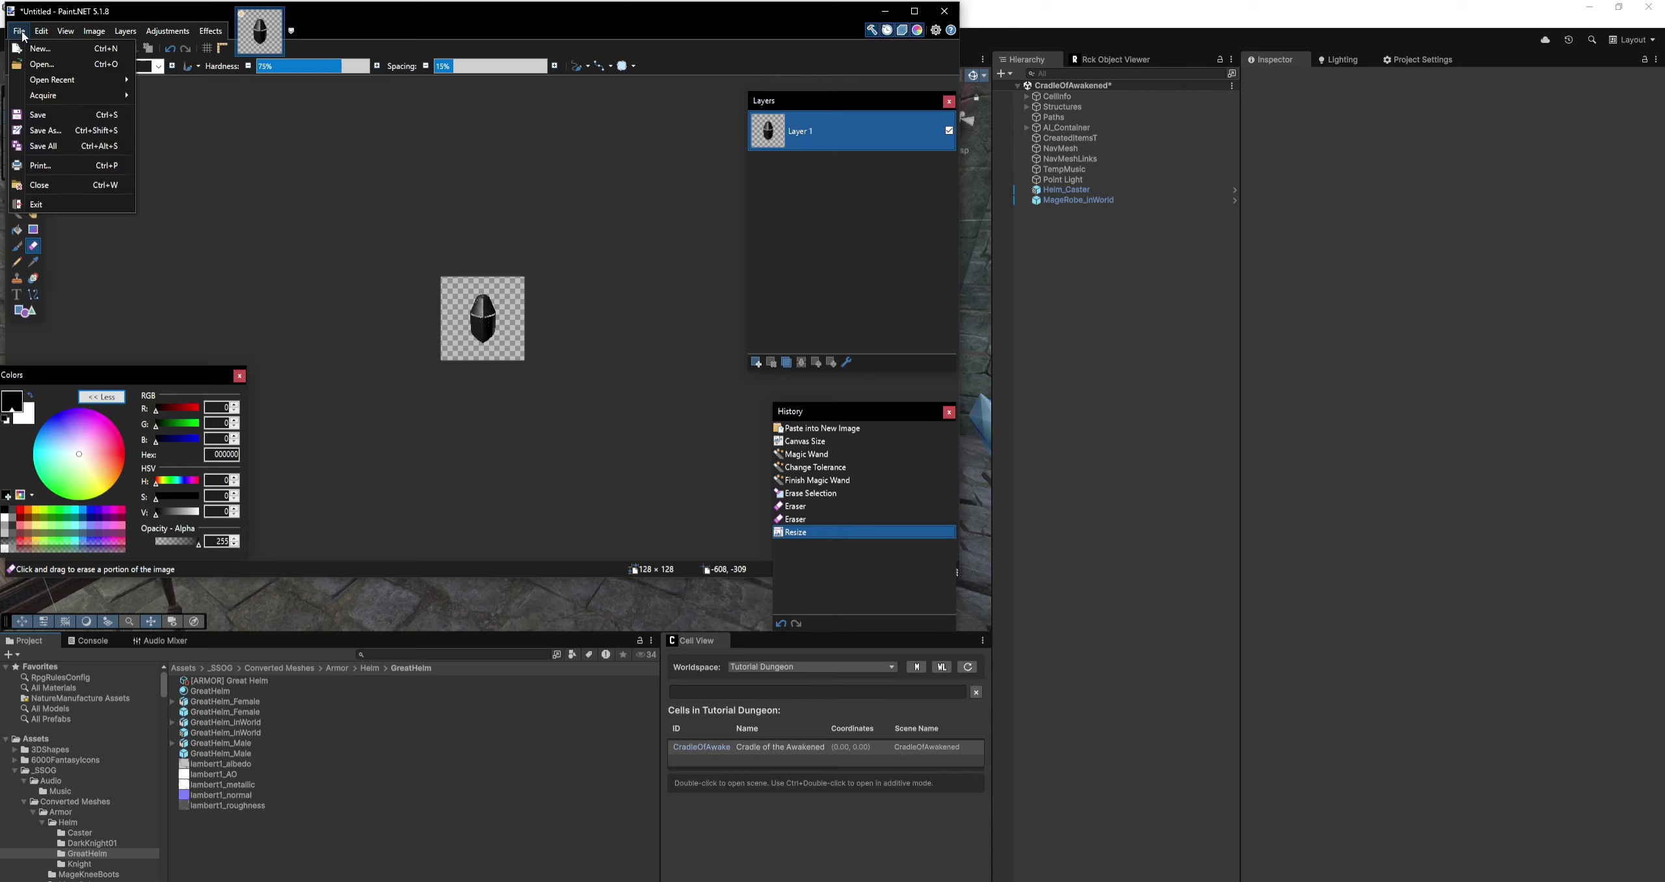
pyautogui.click(47, 134)
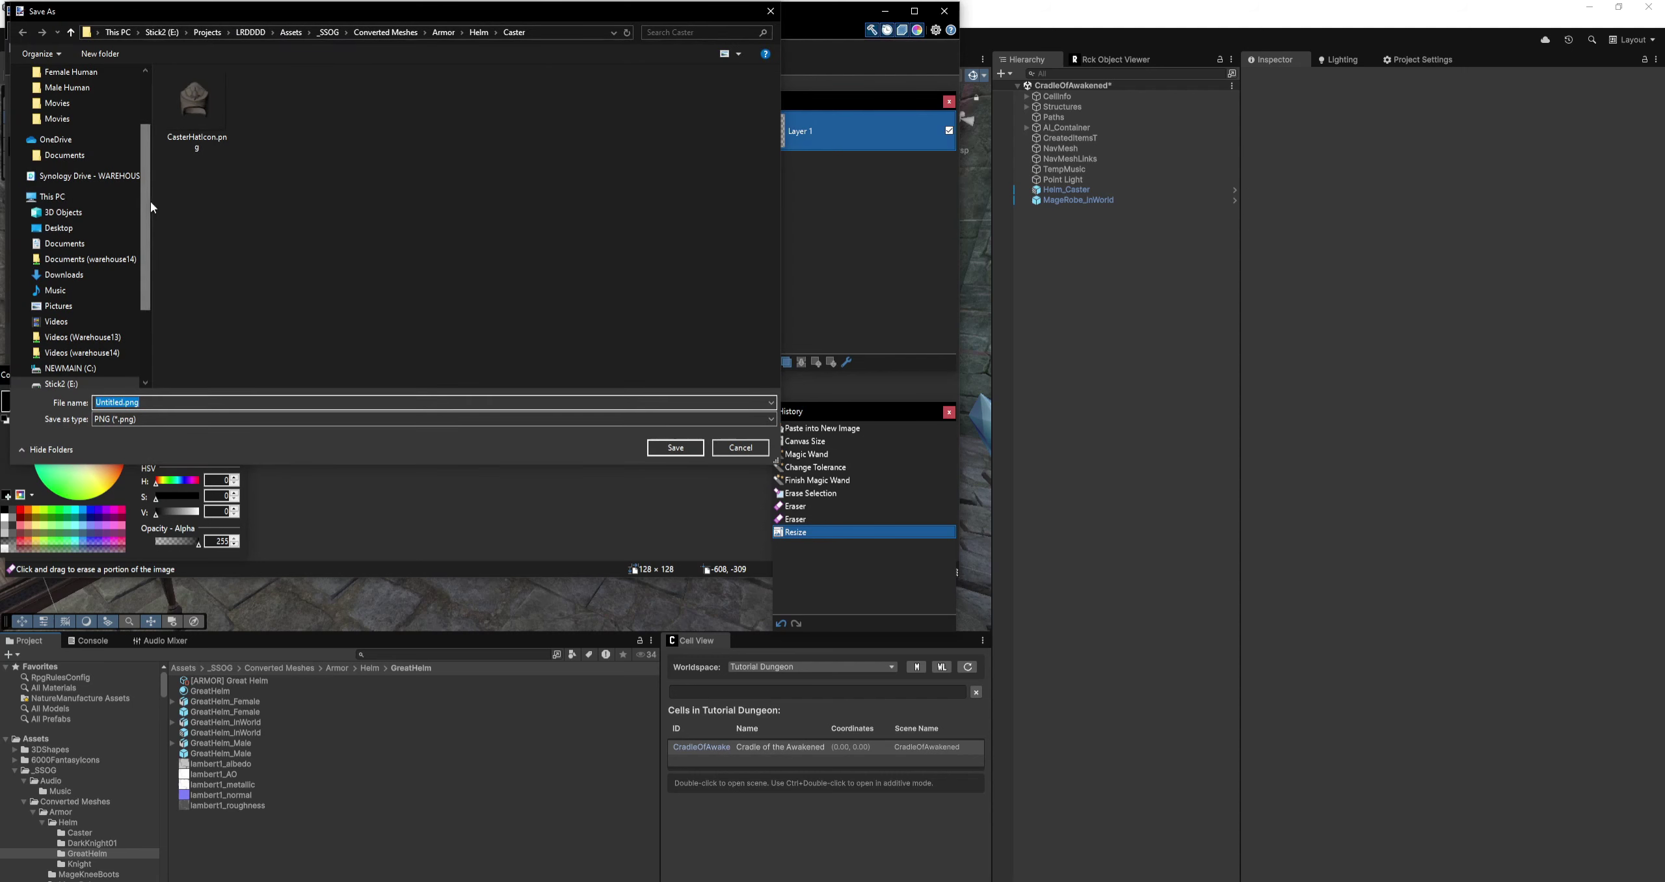
pyautogui.moveTo(151, 200); pyautogui.dragTo(4, 201)
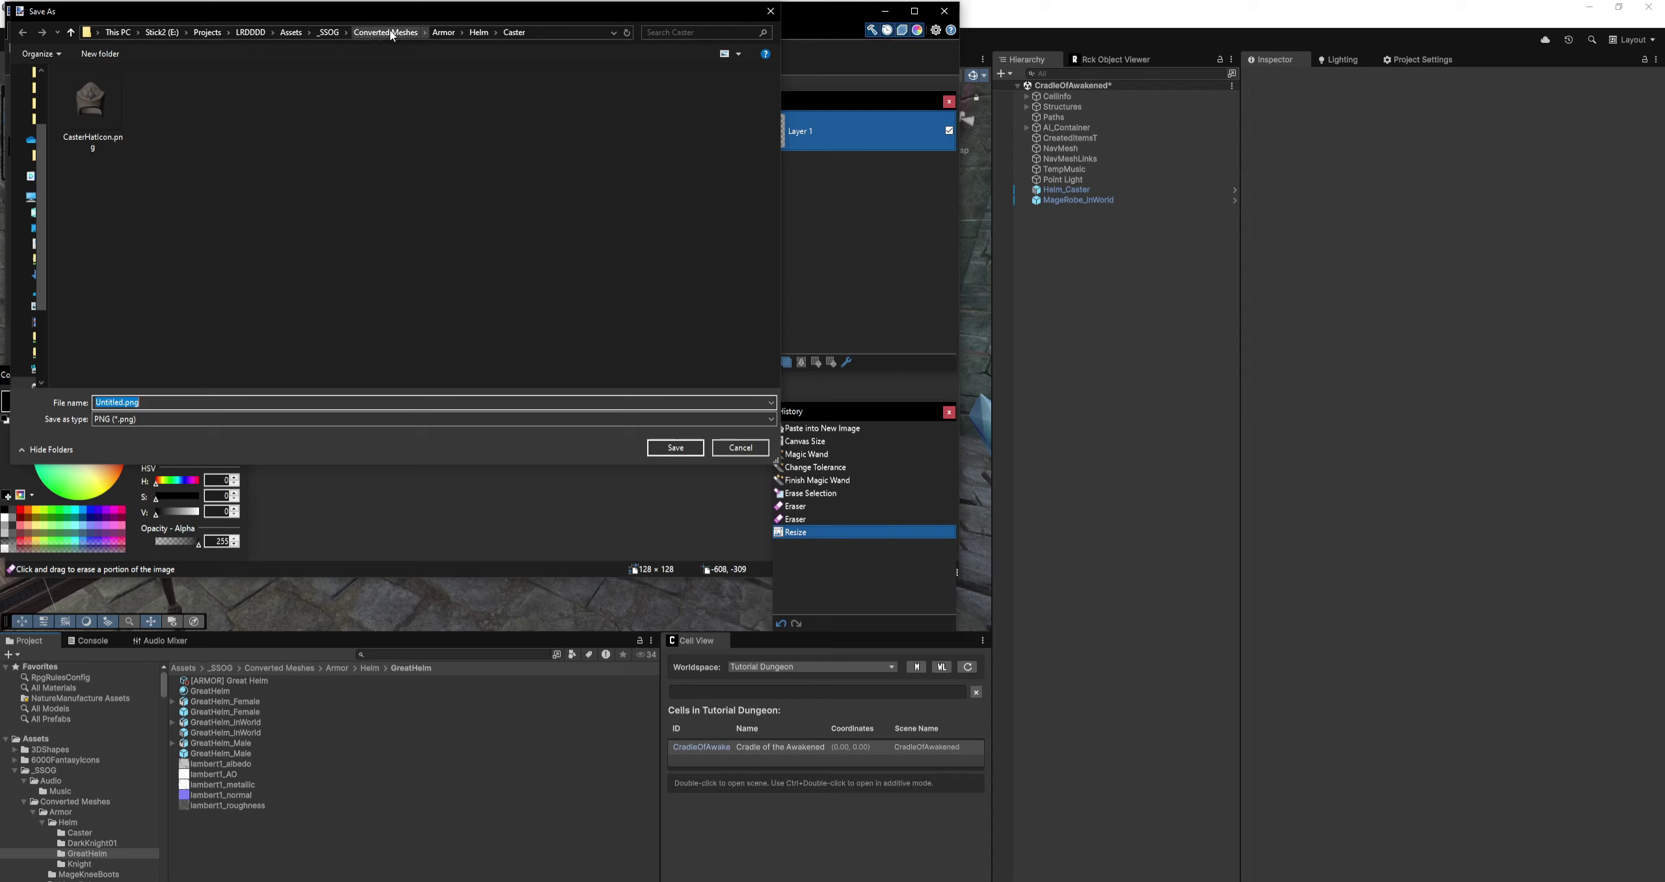
pyautogui.click(479, 34)
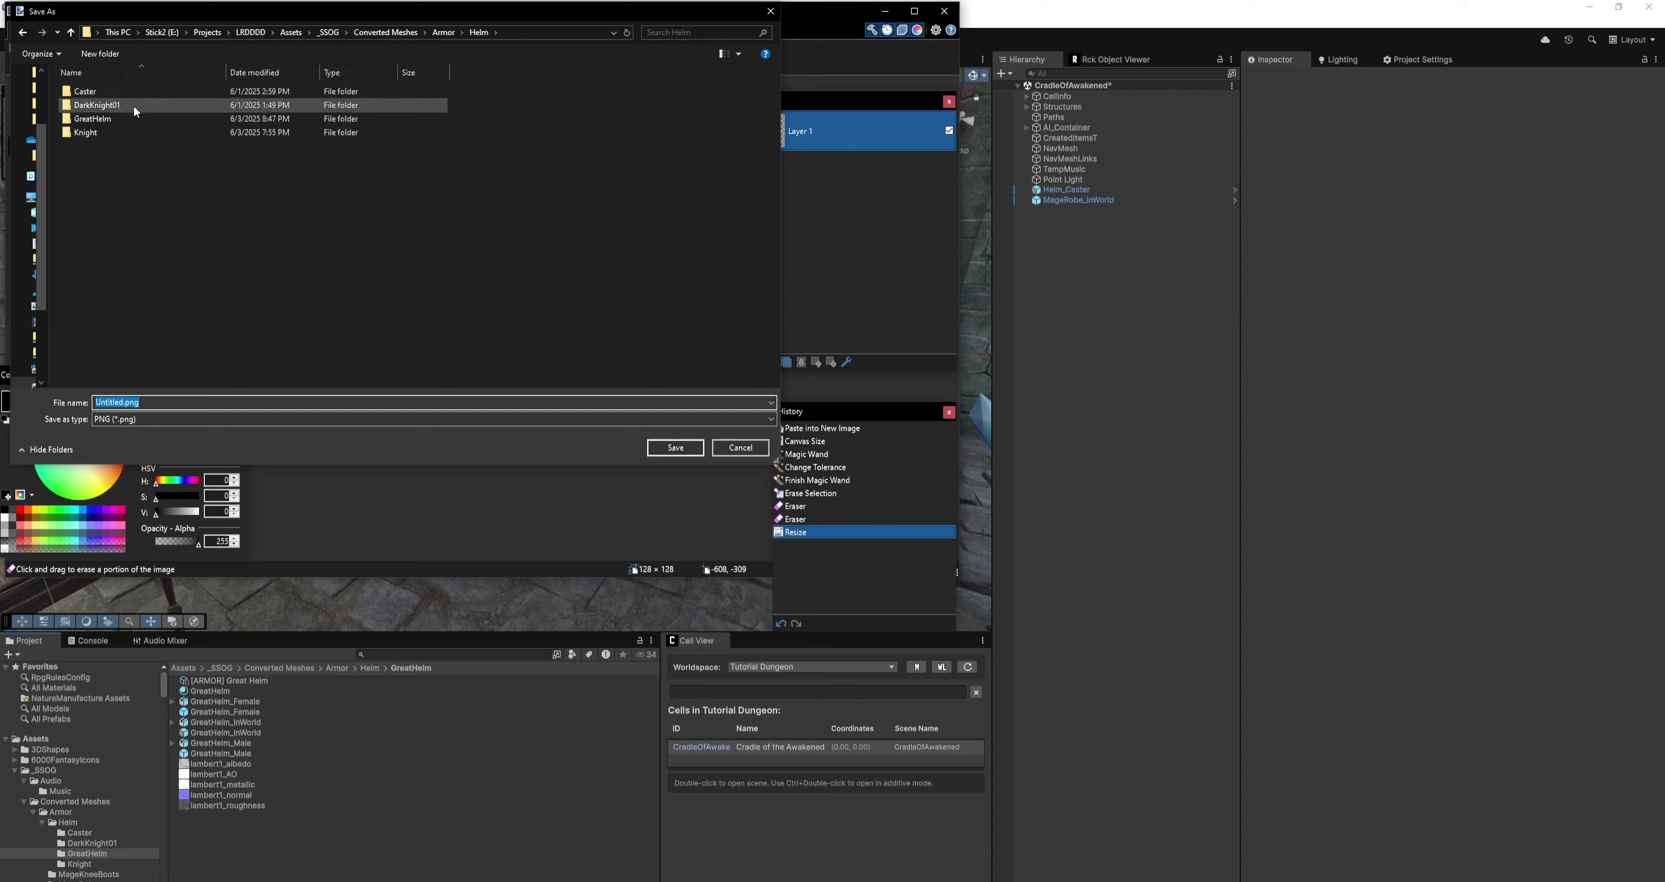
pyautogui.click(91, 121)
pyautogui.doubleClick(91, 124)
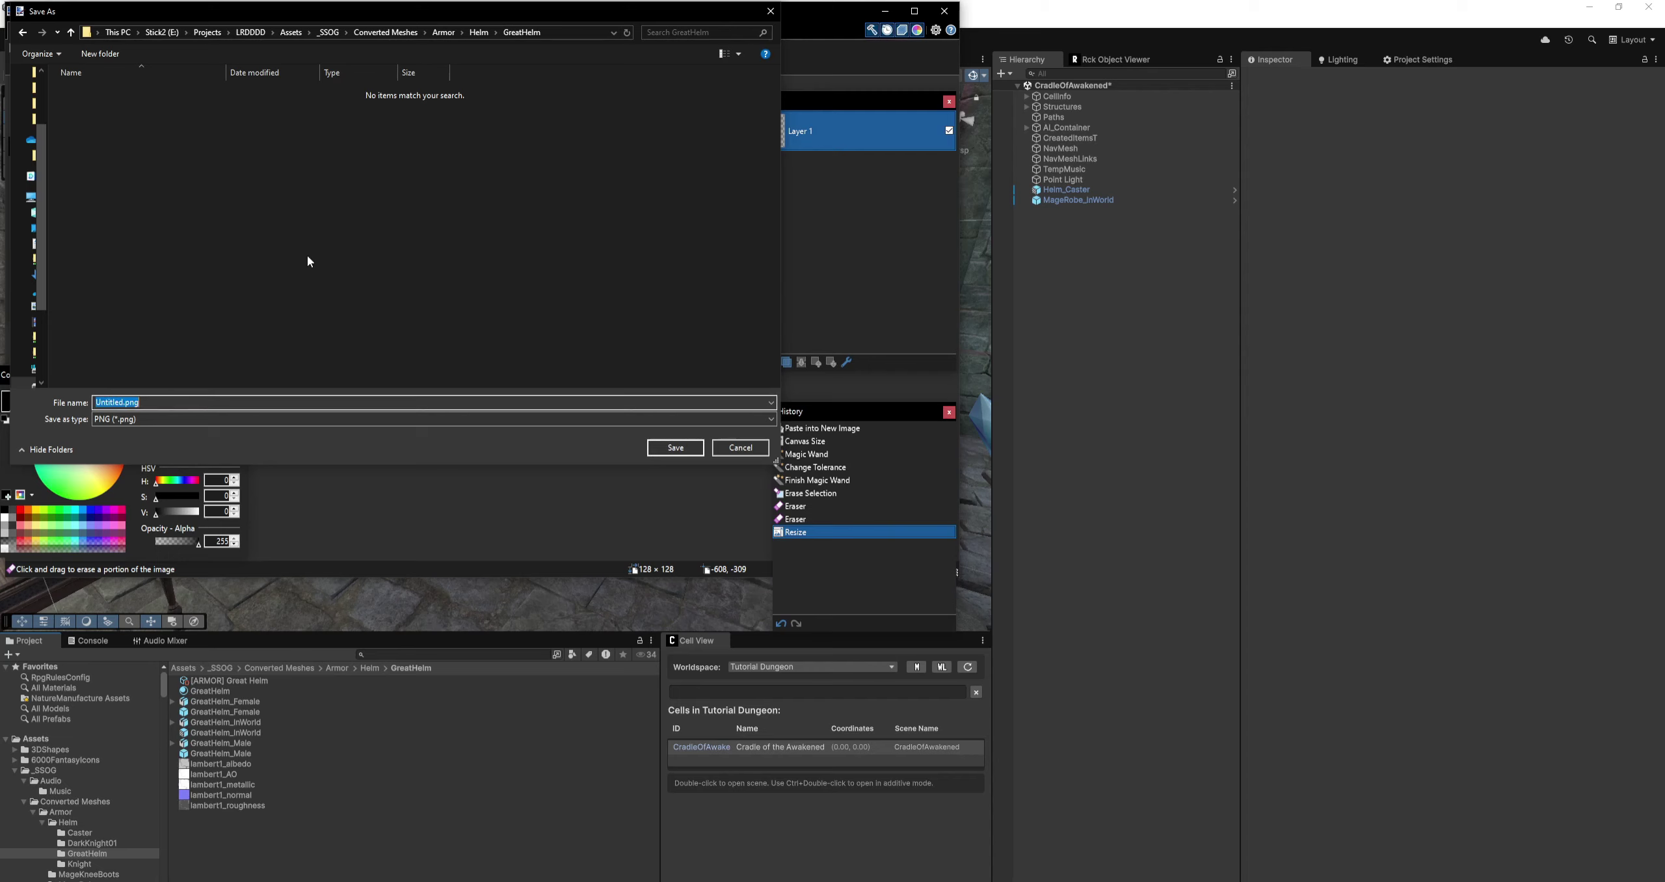
pyautogui.write('GreatHelmIcon')
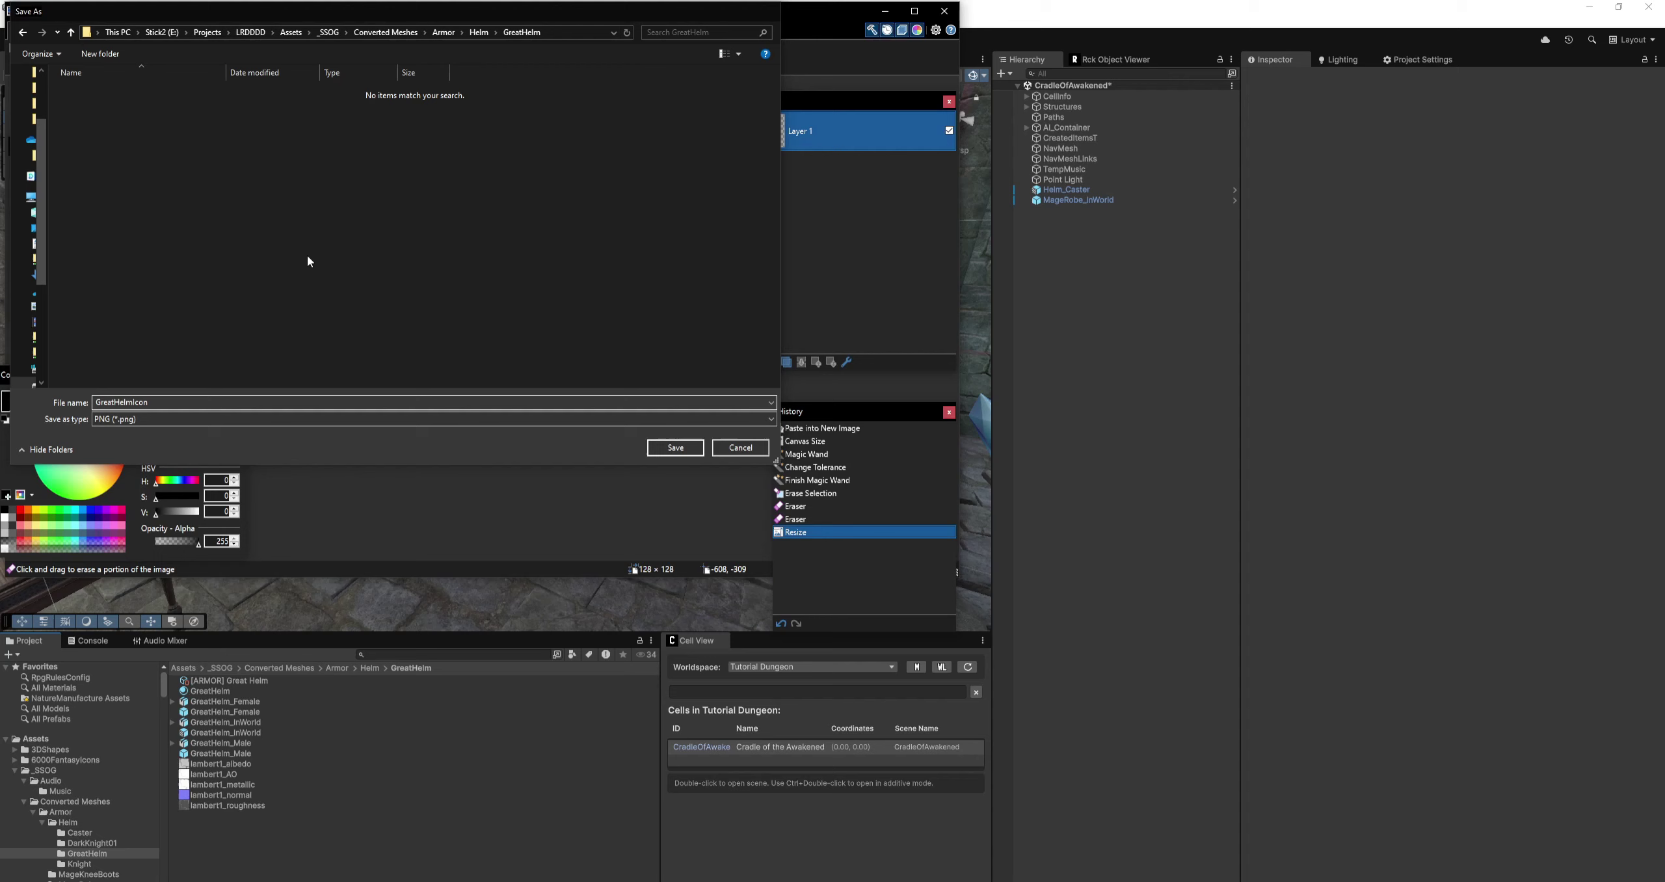
pyautogui.press('Return')
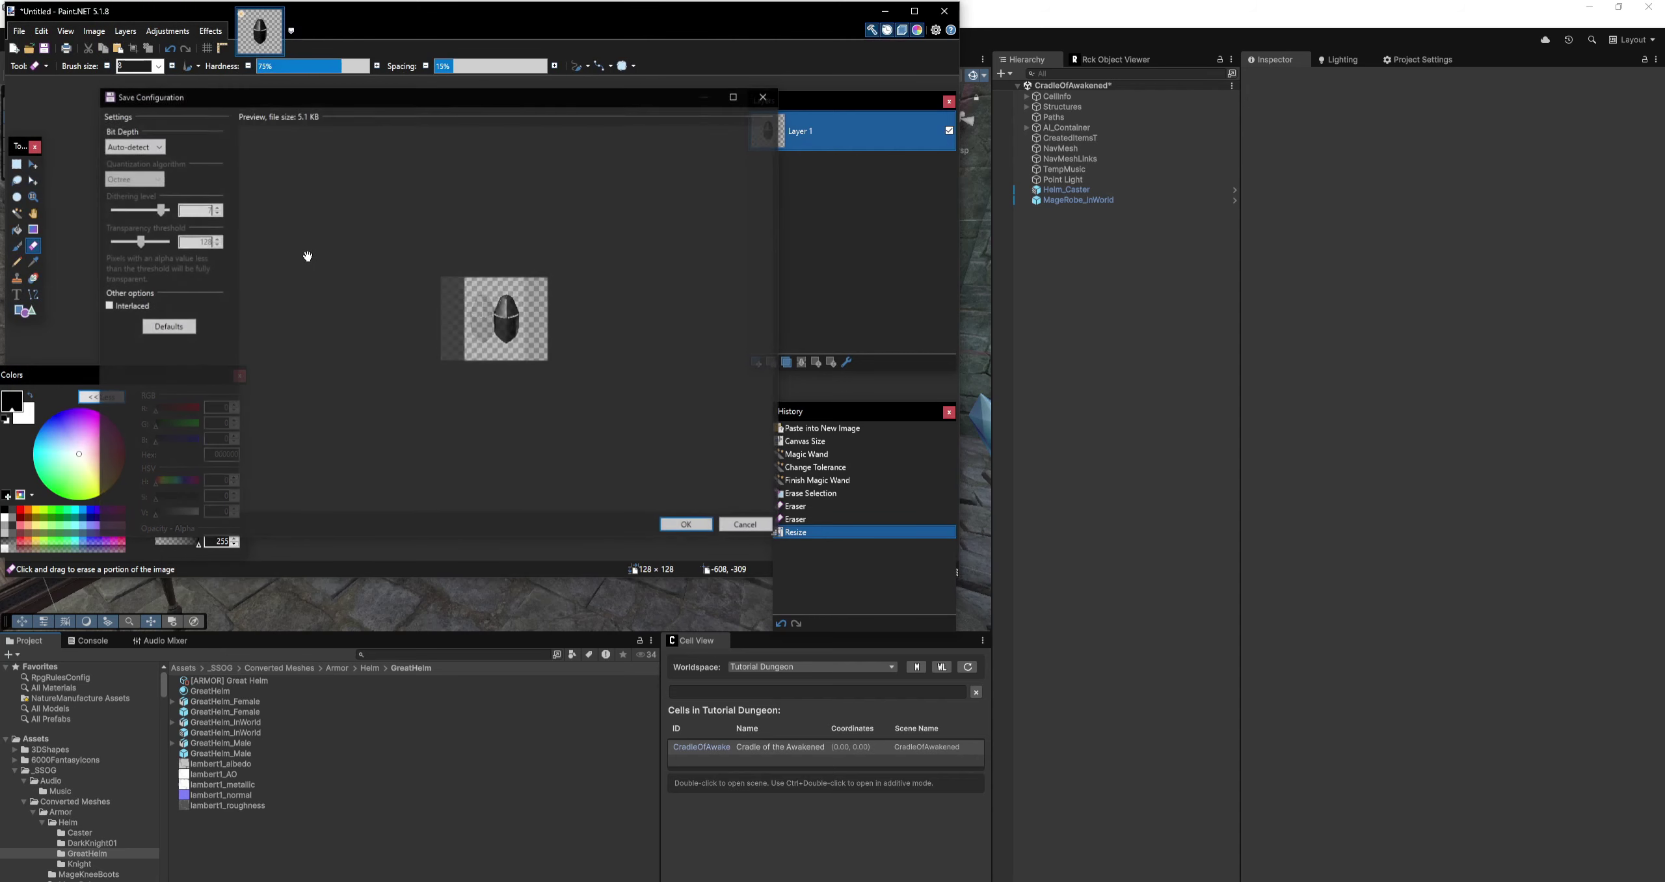
pyautogui.click(687, 525)
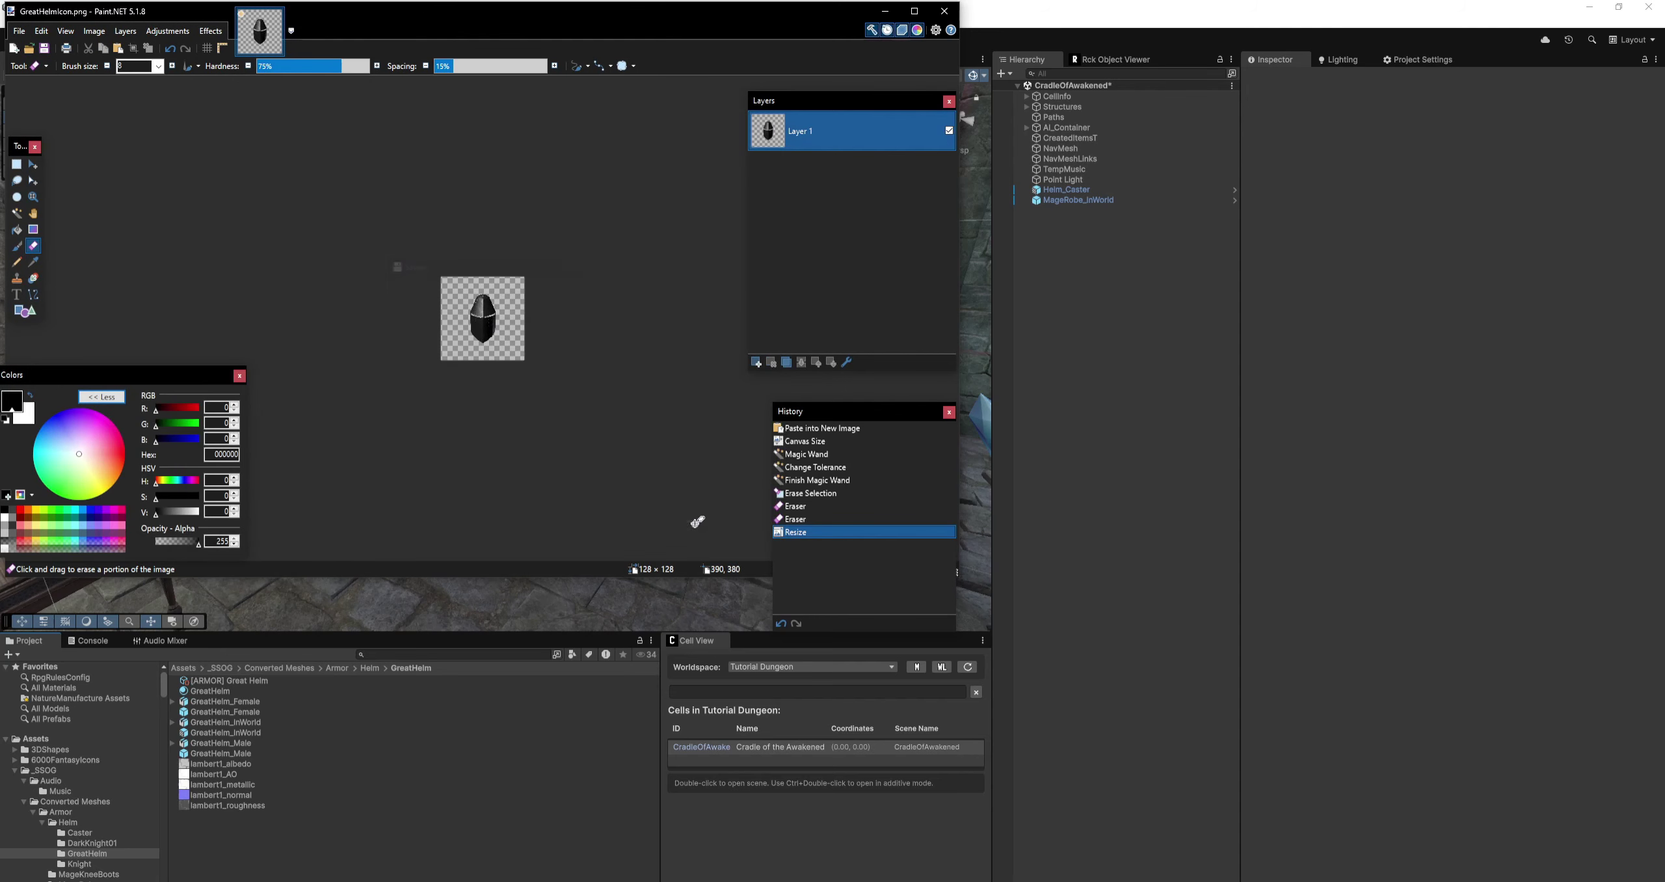
# Switch to Unity and apply texture type Sprite (2D and UI) with sprite mode Single to the GreatHelmIcon texture.
pyautogui.click(884, 12)
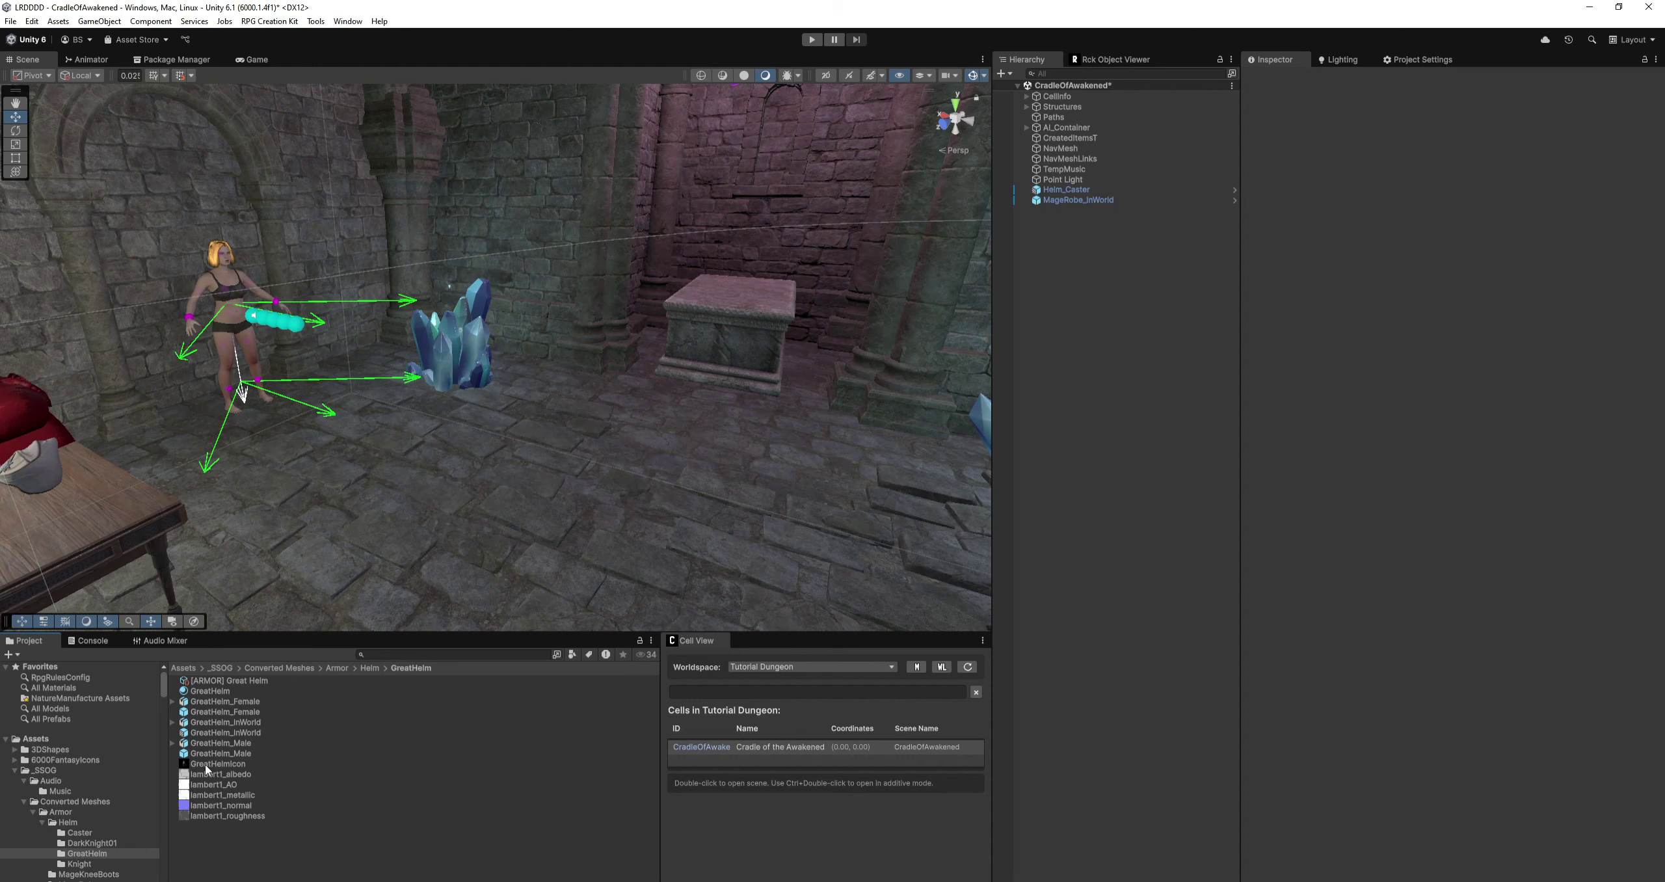
pyautogui.click(209, 766)
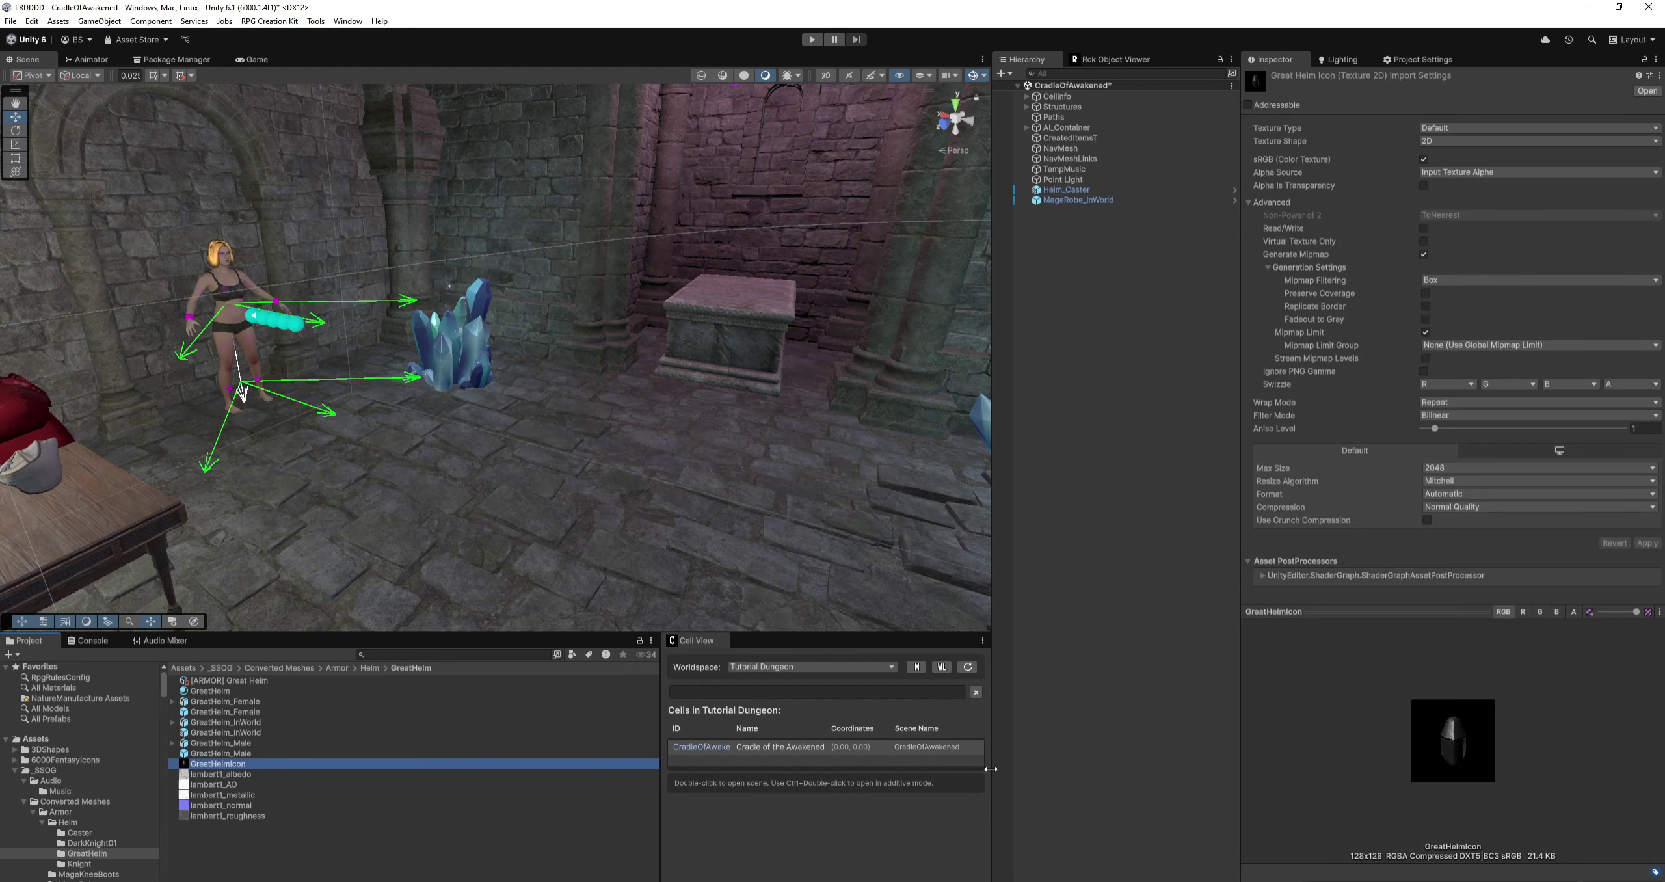
pyautogui.click(1455, 129)
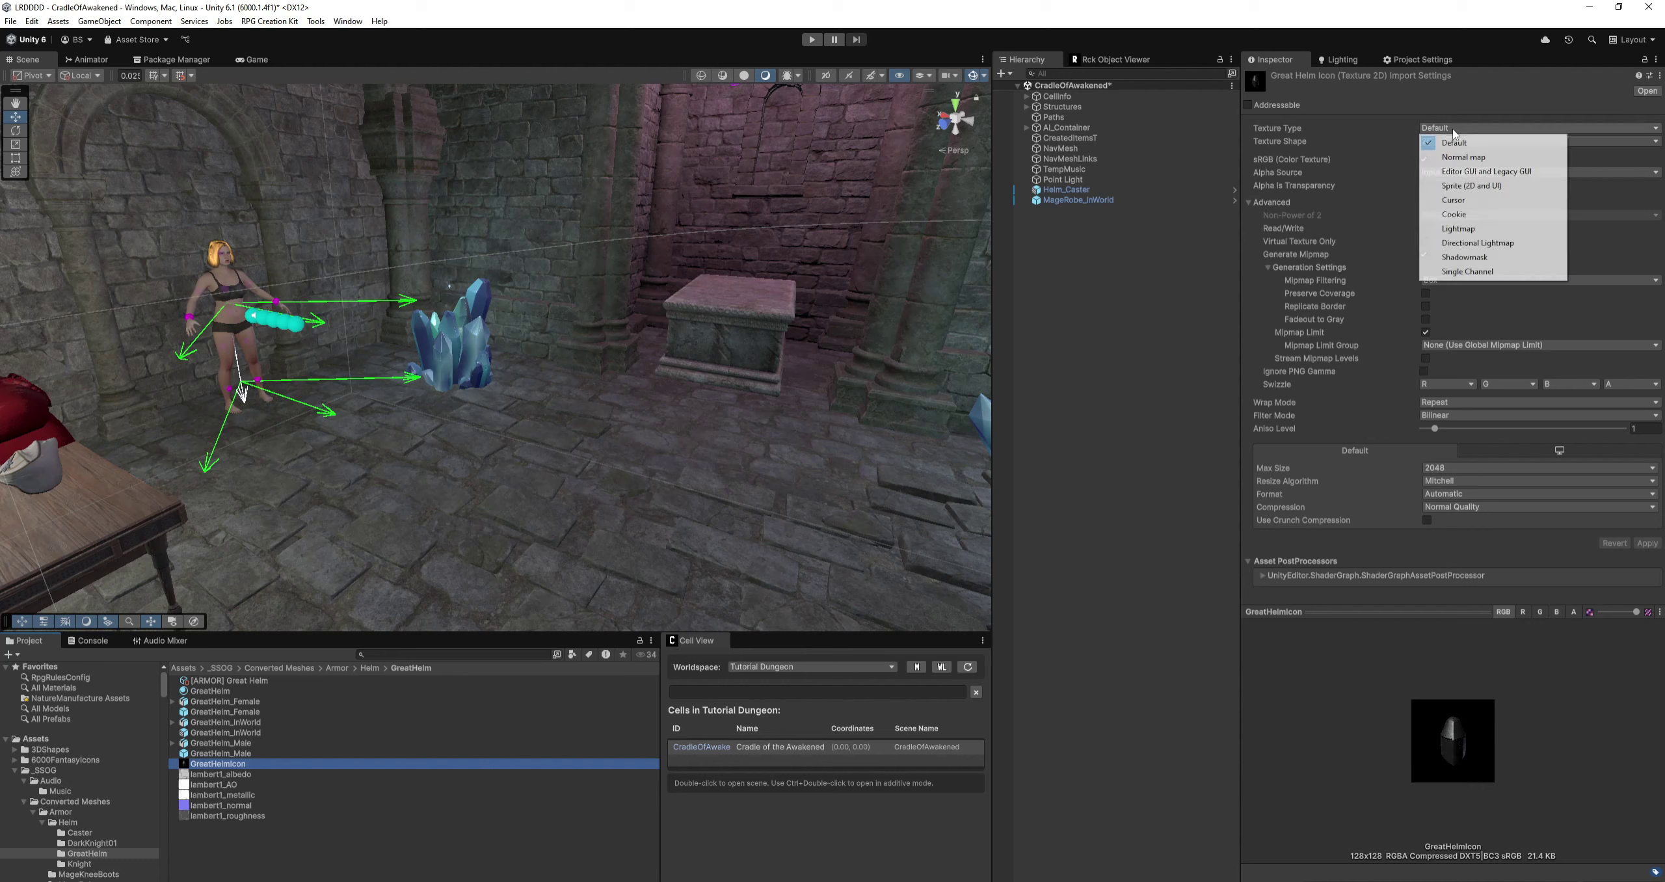
pyautogui.click(1471, 186)
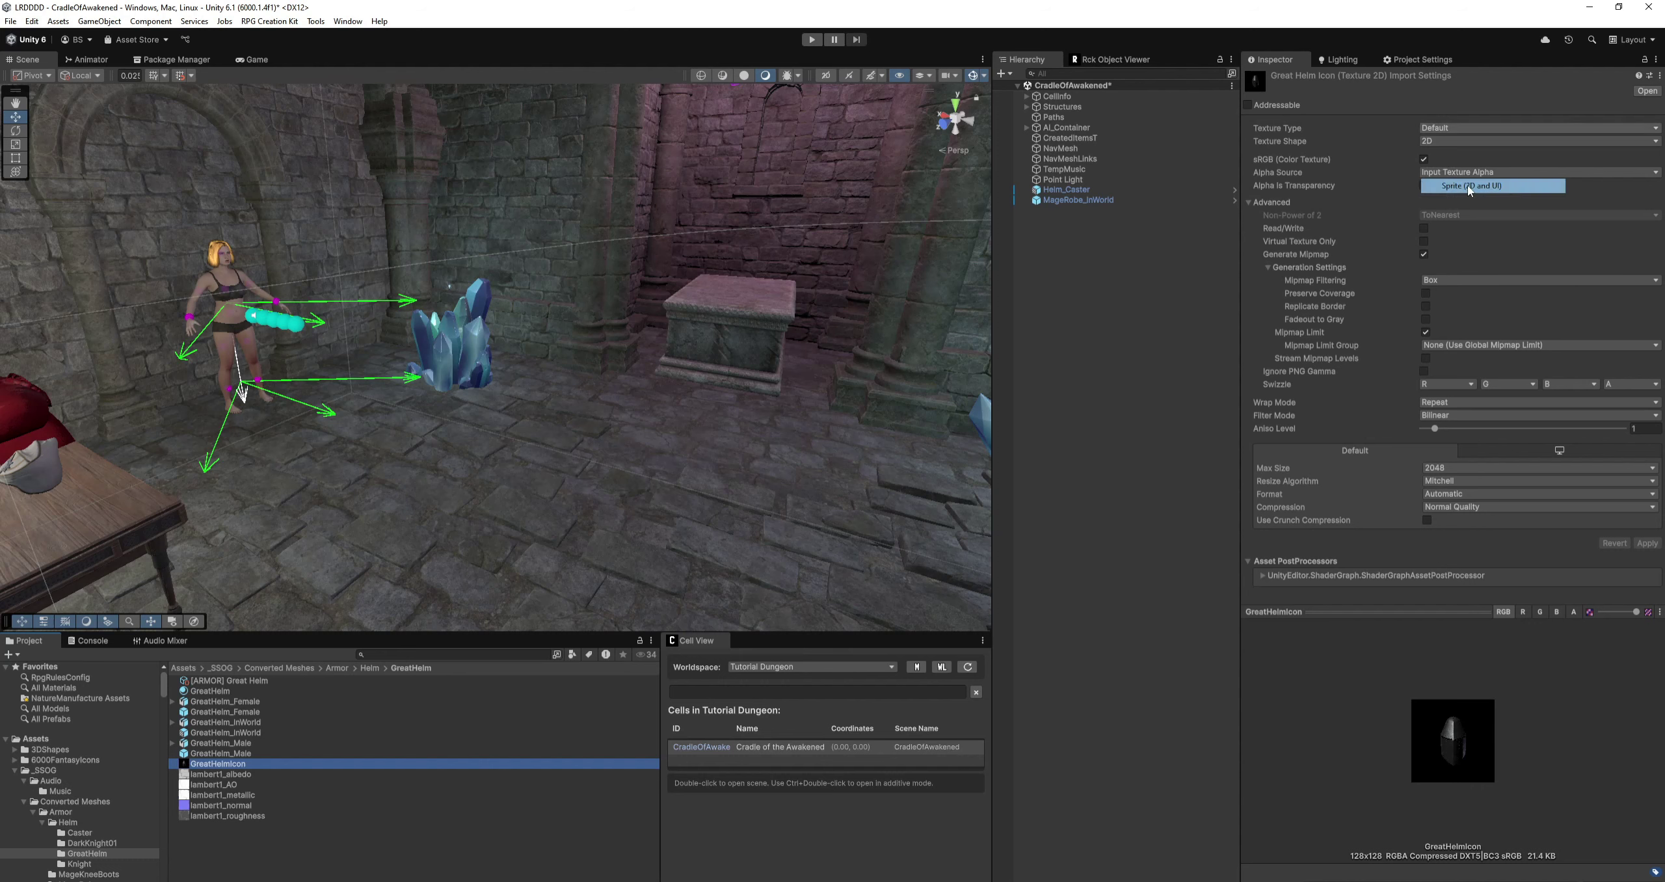
pyautogui.click(1450, 159)
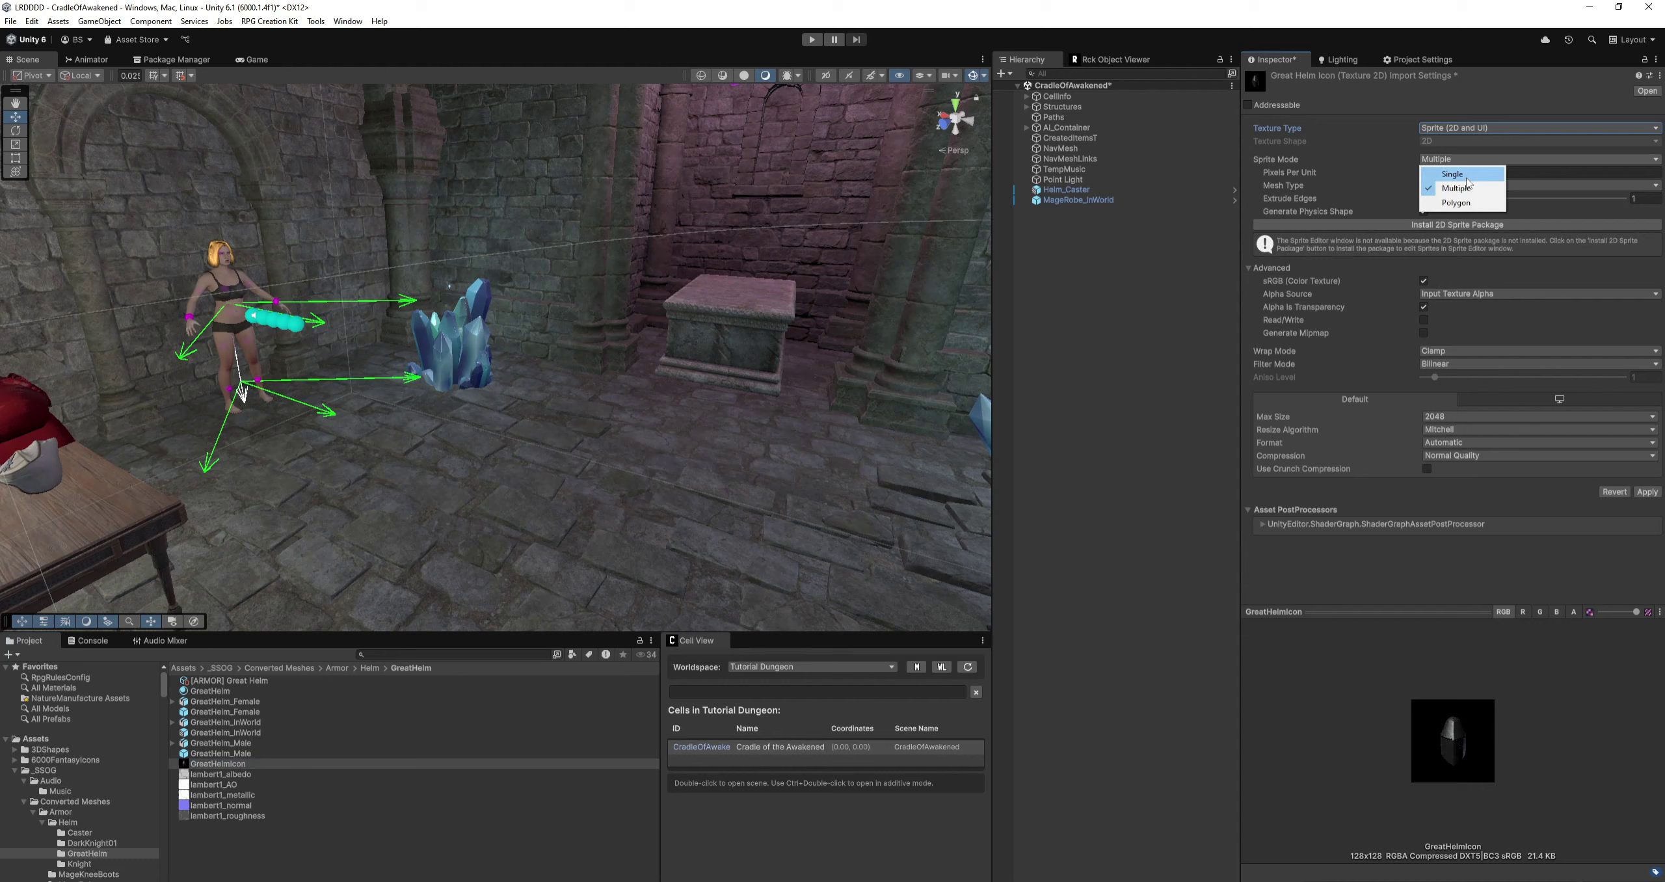
pyautogui.click(1465, 172)
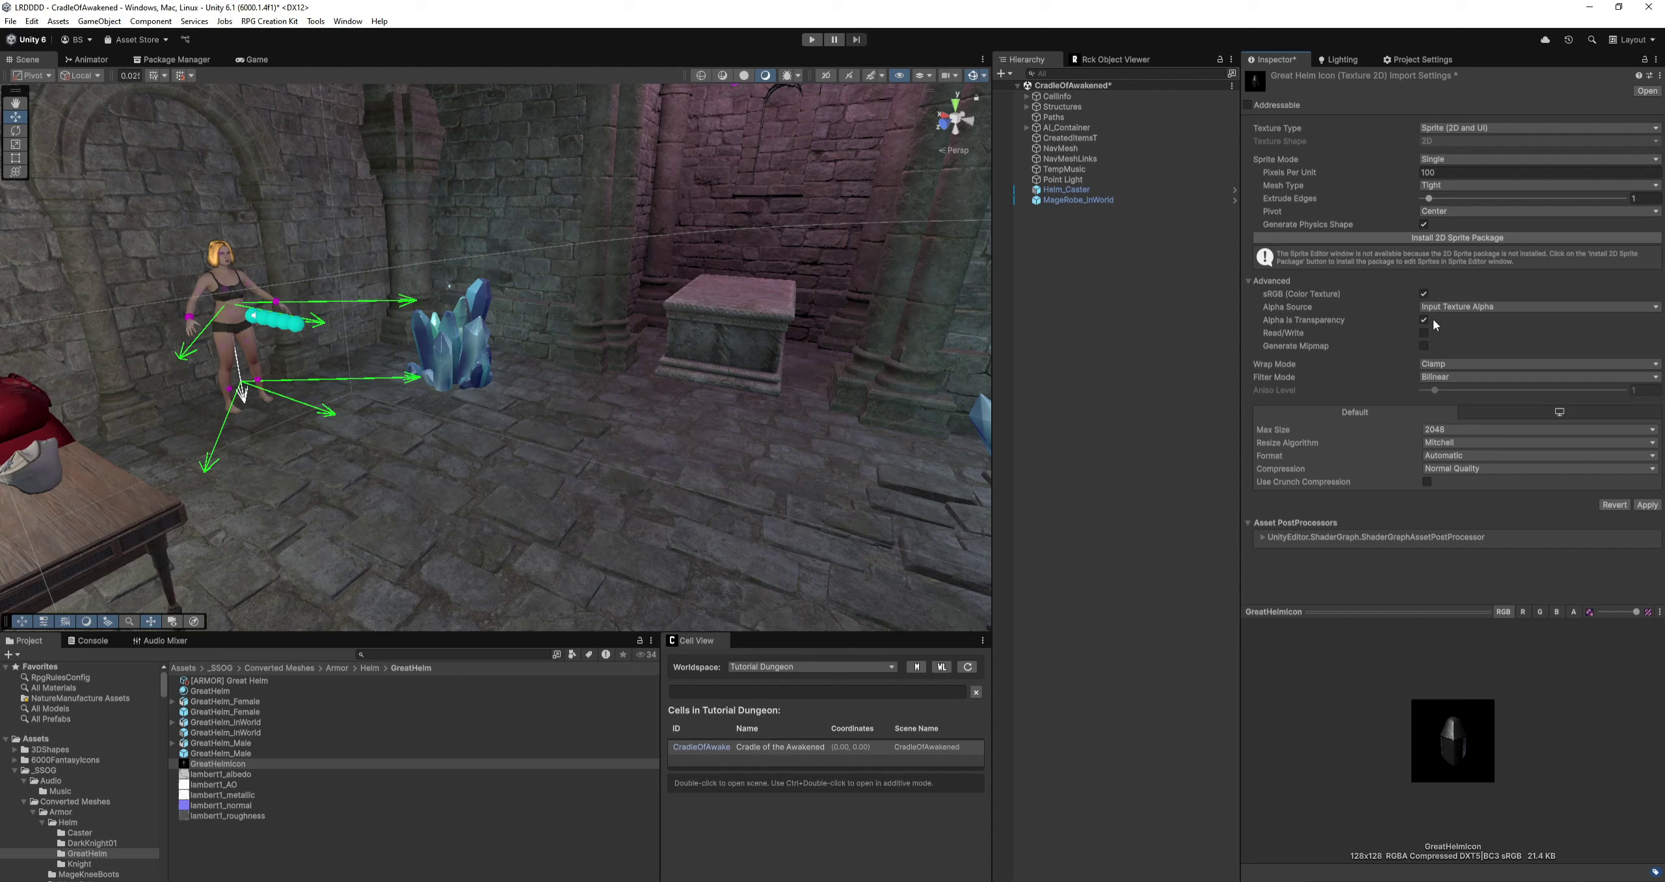
pyautogui.click(1646, 505)
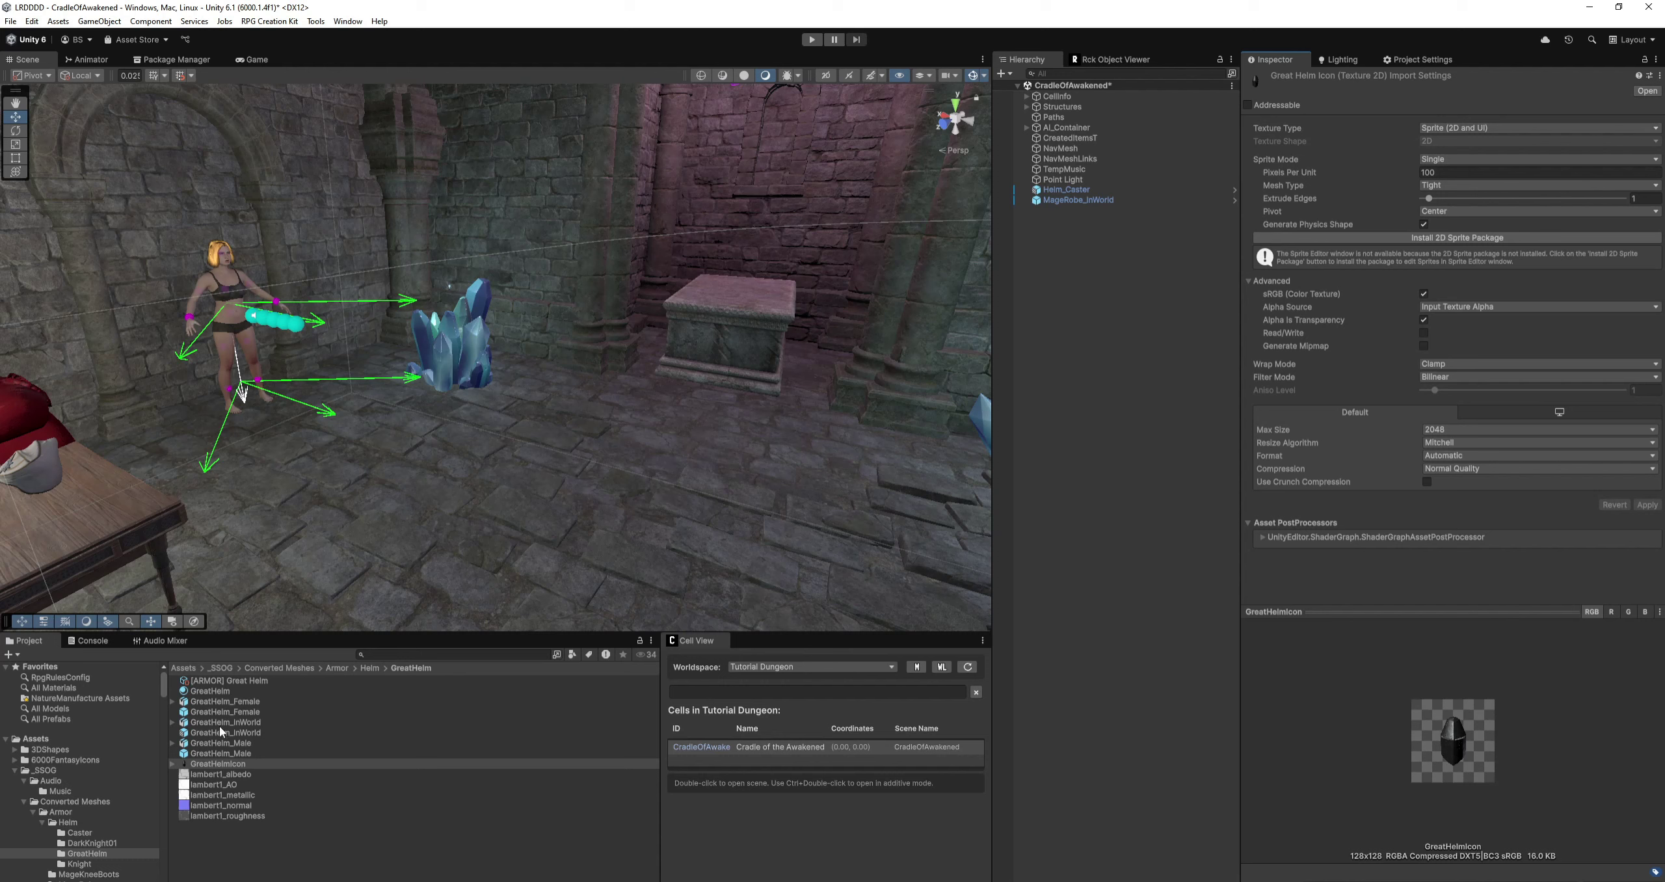
# Place the GreatHelm_InWorld prefab on the dungeon floor in the scene and select it in the hierarchy.
pyautogui.click(222, 681)
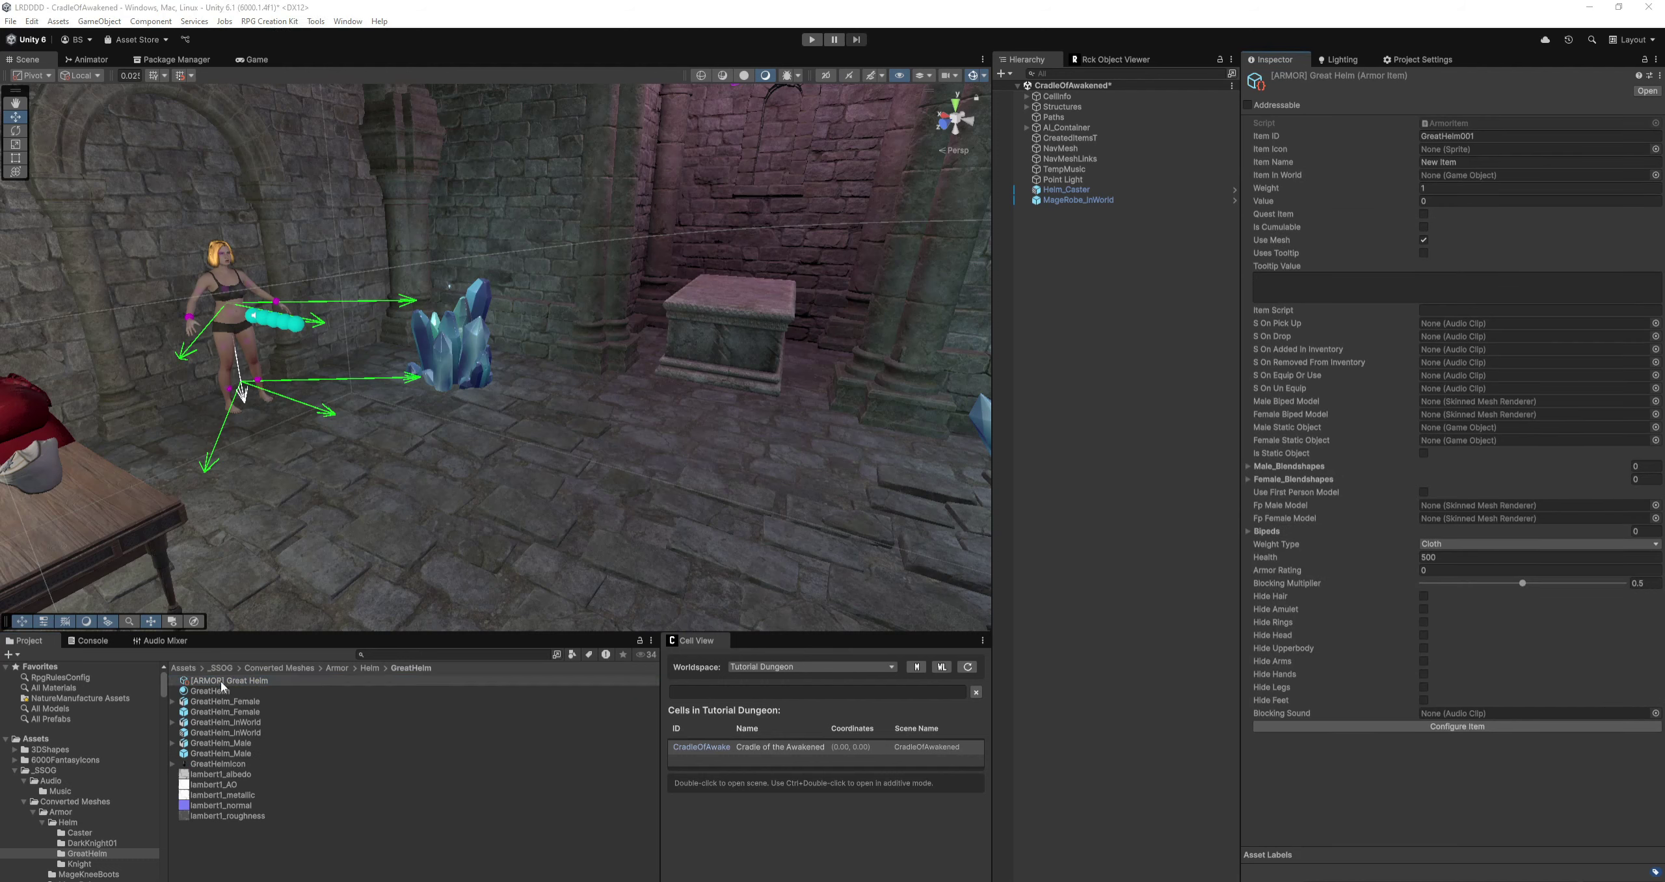
pyautogui.click(221, 682)
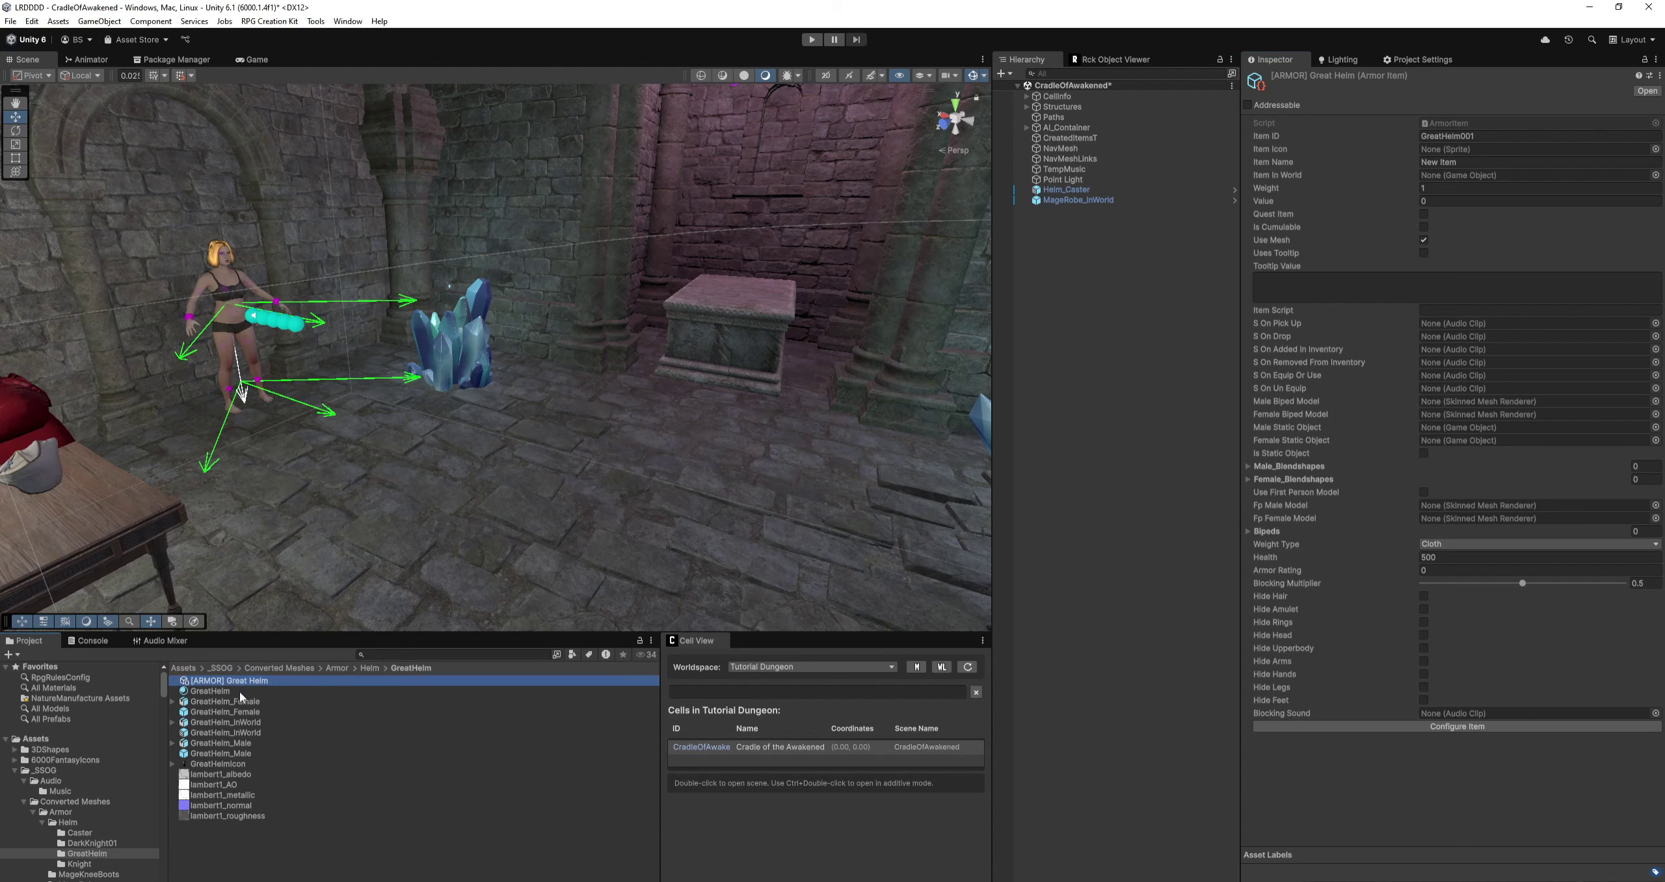
pyautogui.click(219, 691)
pyautogui.click(233, 680)
pyautogui.moveTo(221, 735); pyautogui.dragTo(543, 569)
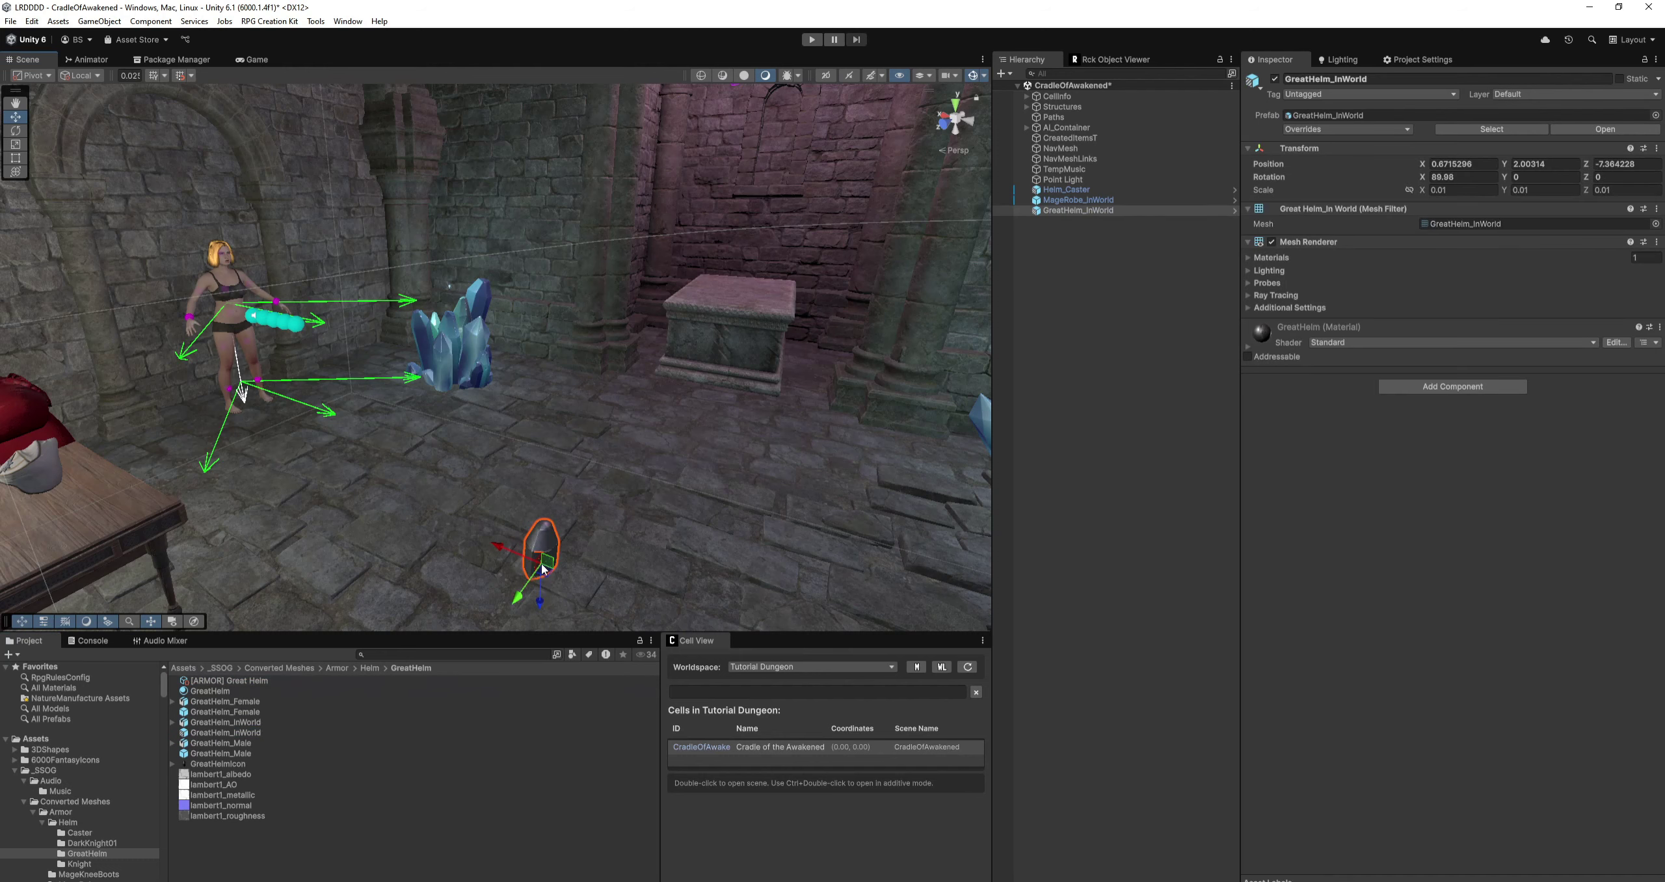
pyautogui.click(1085, 210)
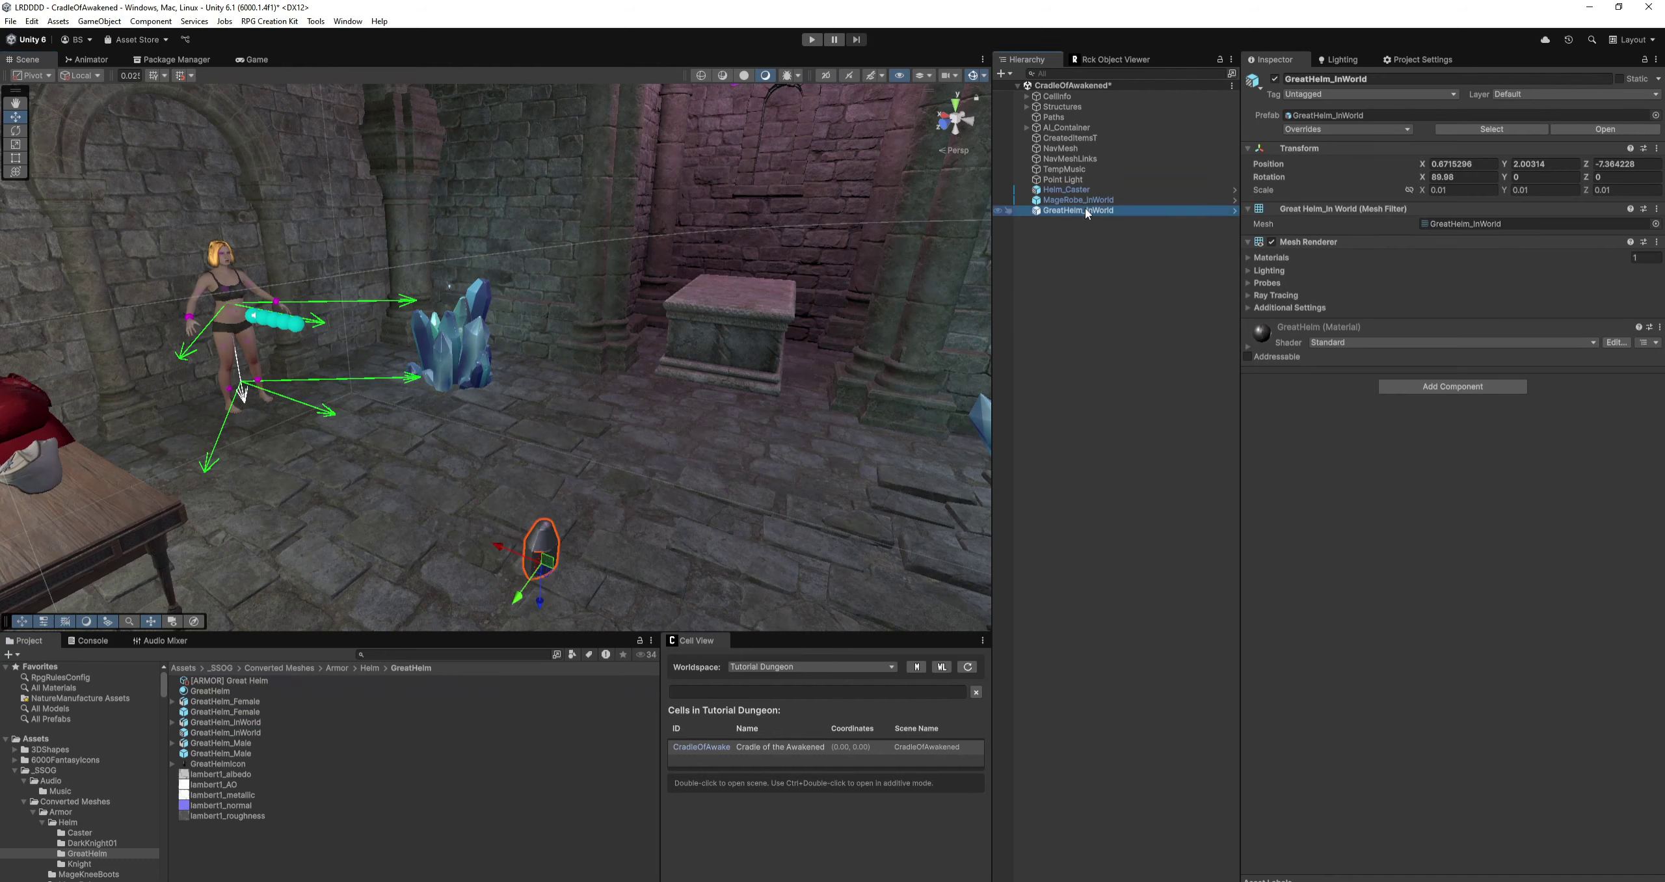
# Create an Item InWorld from the scene's GreatHelm_InWorld object, with [ARMOR] Great Helm as its item reference, and finish the wizard.
pyautogui.click(278, 21)
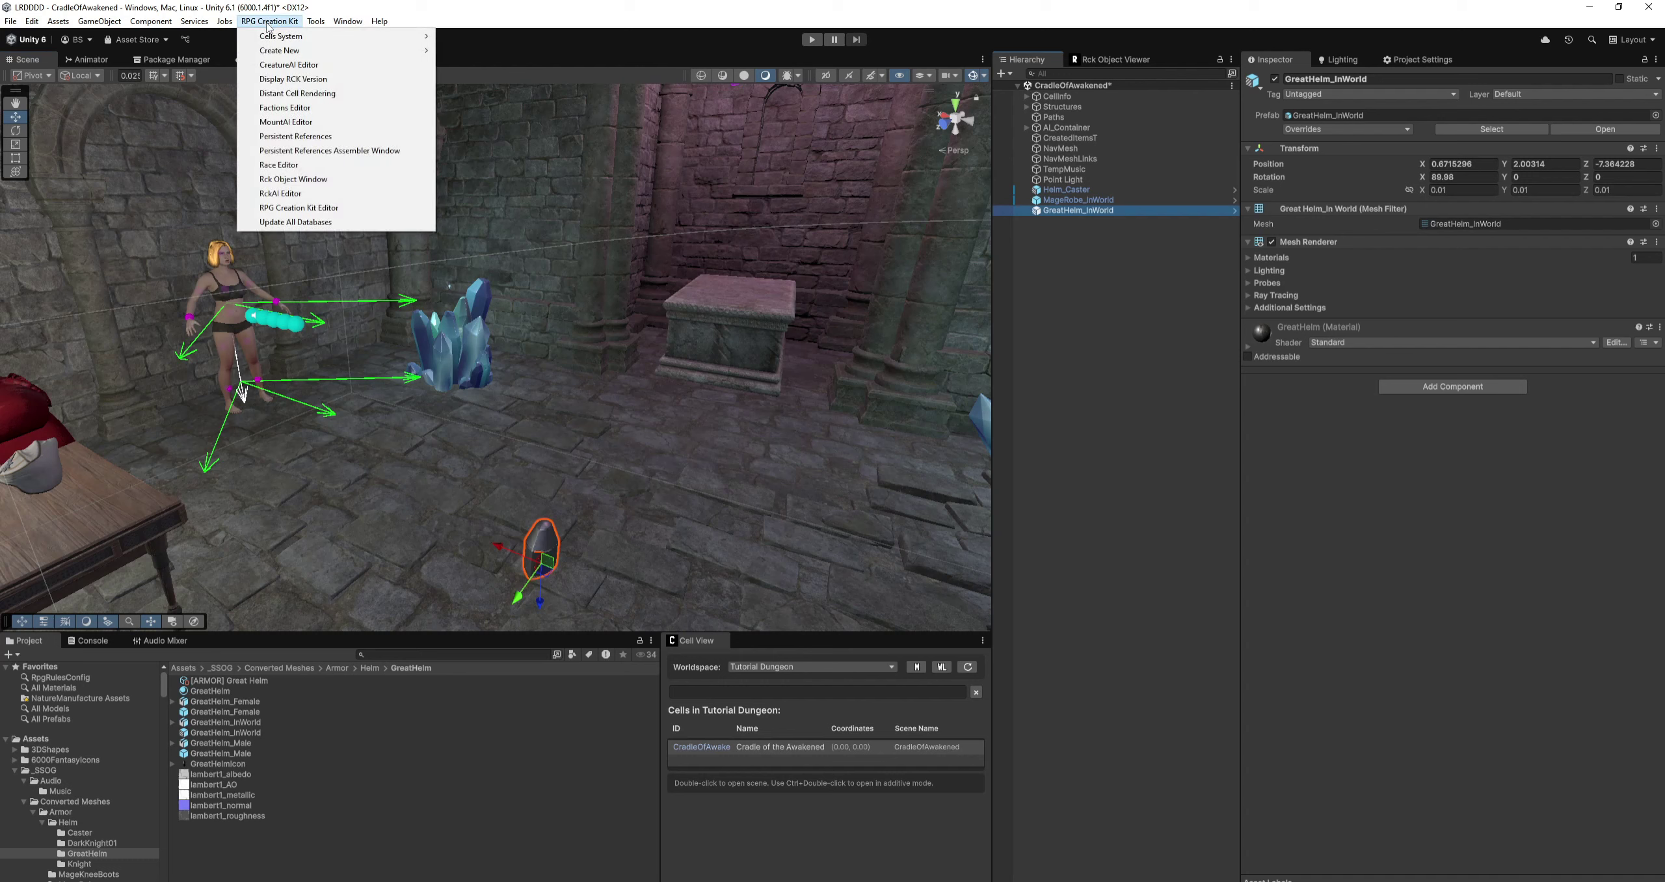
pyautogui.moveTo(280, 51)
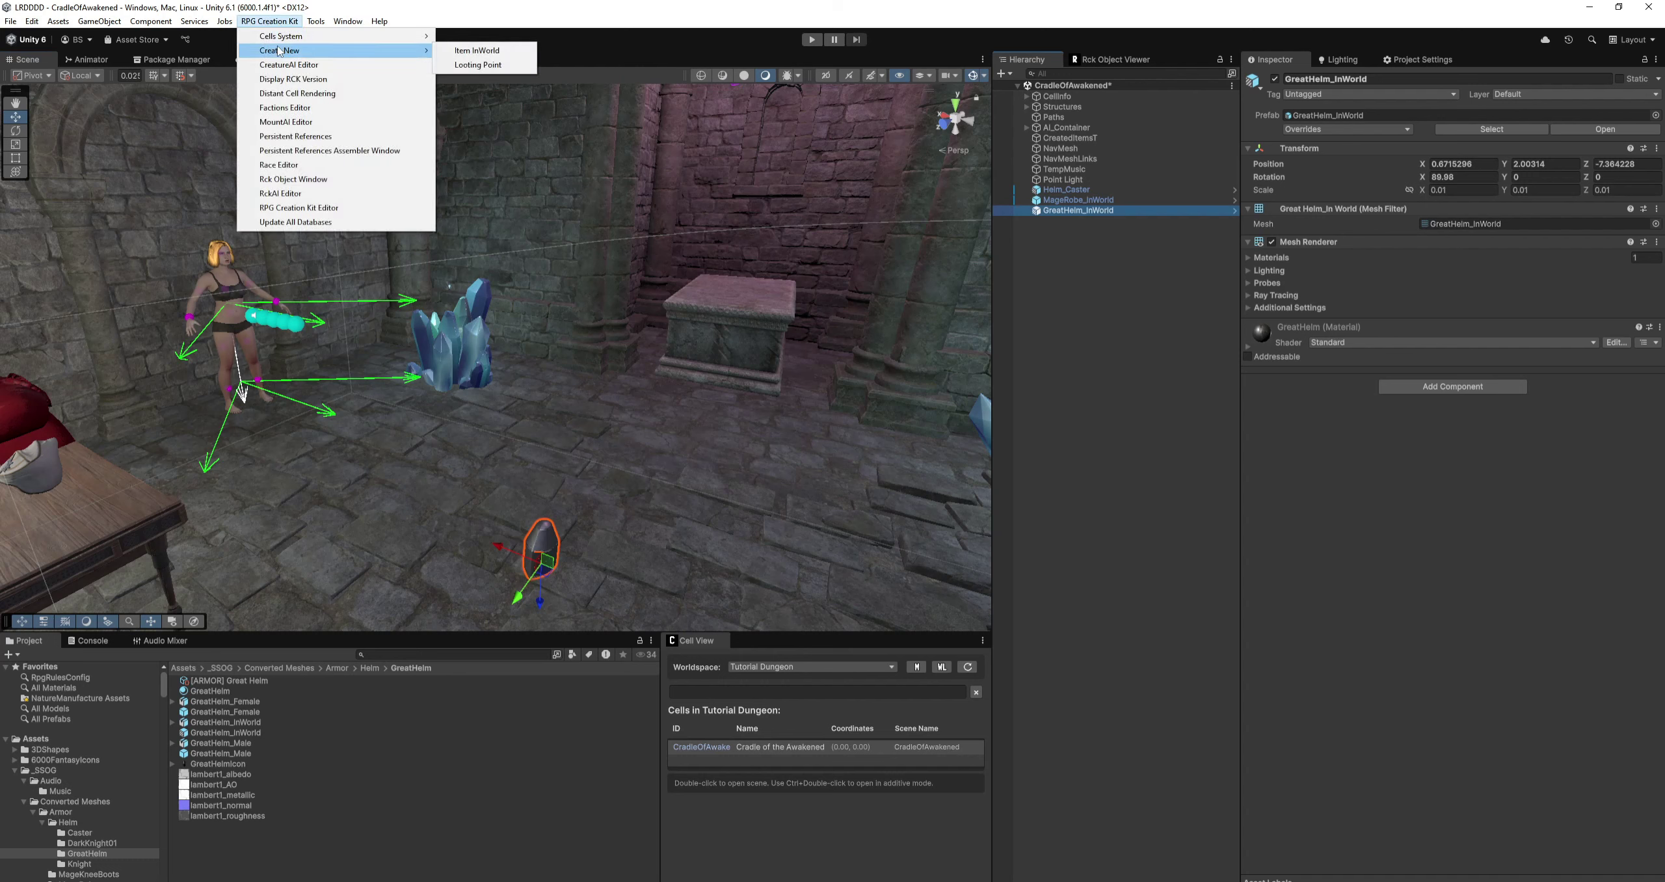
pyautogui.click(476, 53)
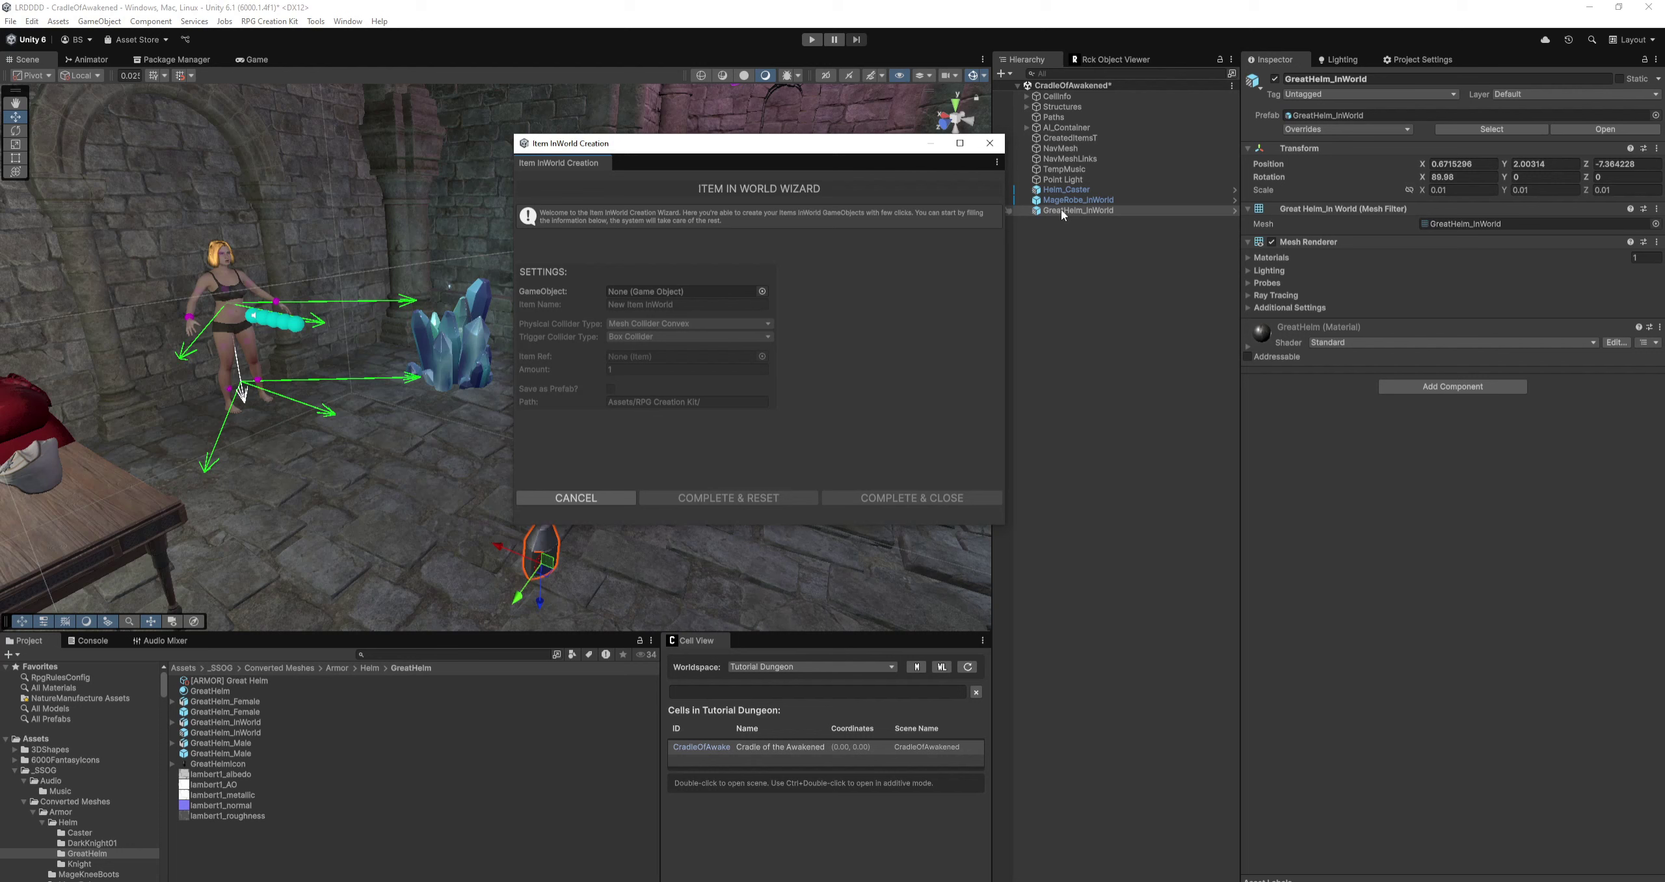
pyautogui.moveTo(1062, 208); pyautogui.dragTo(671, 289)
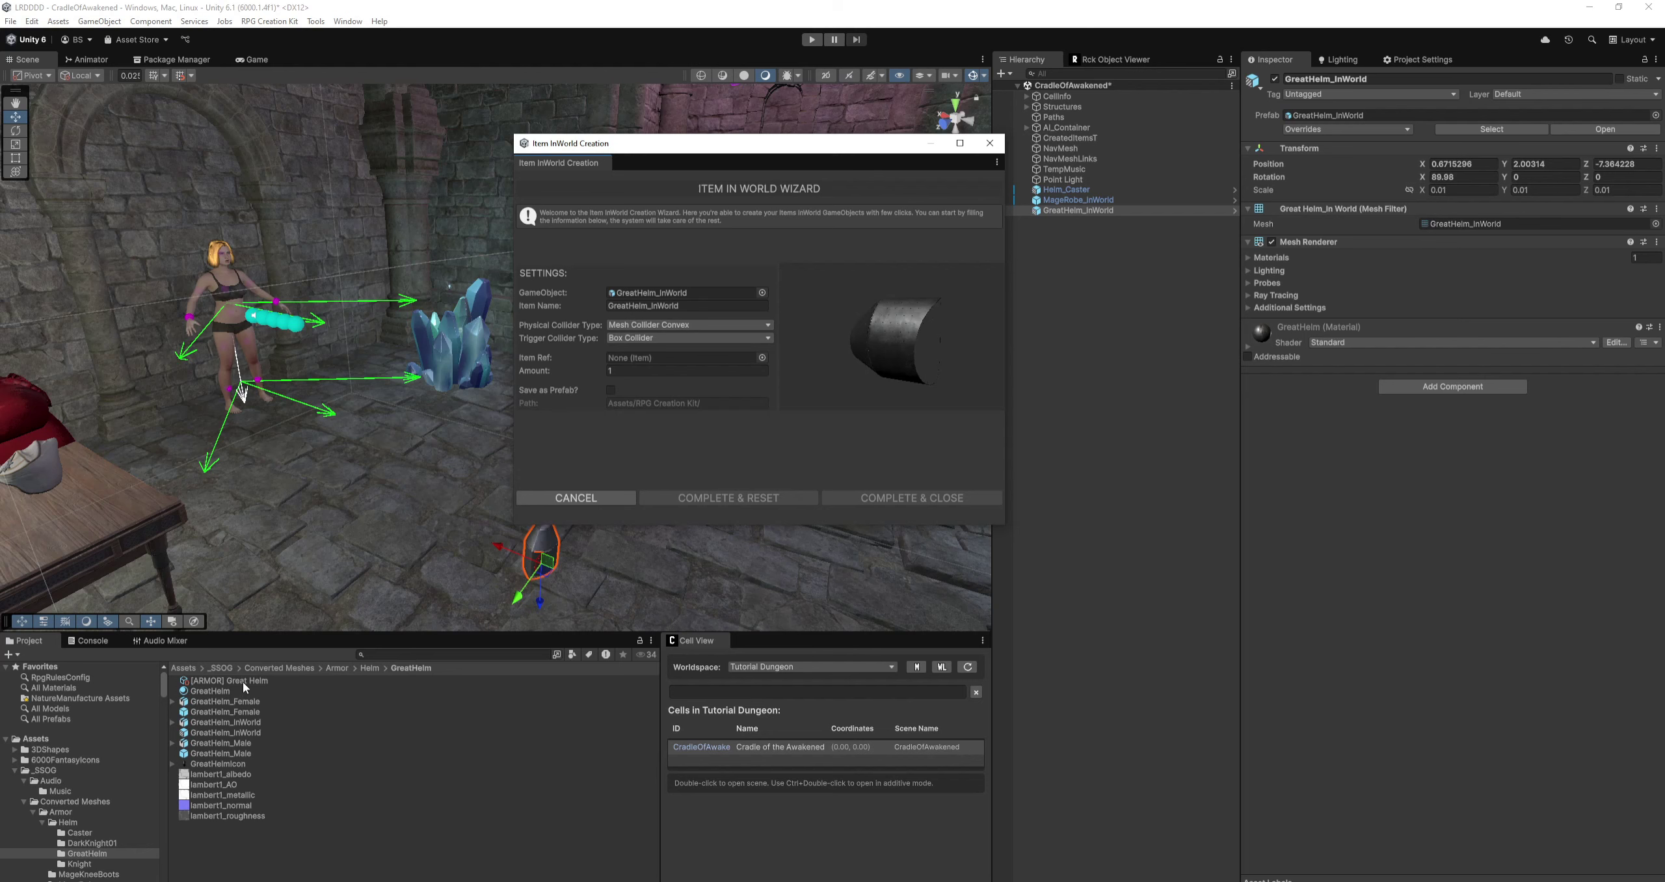
pyautogui.moveTo(203, 683); pyautogui.dragTo(636, 359)
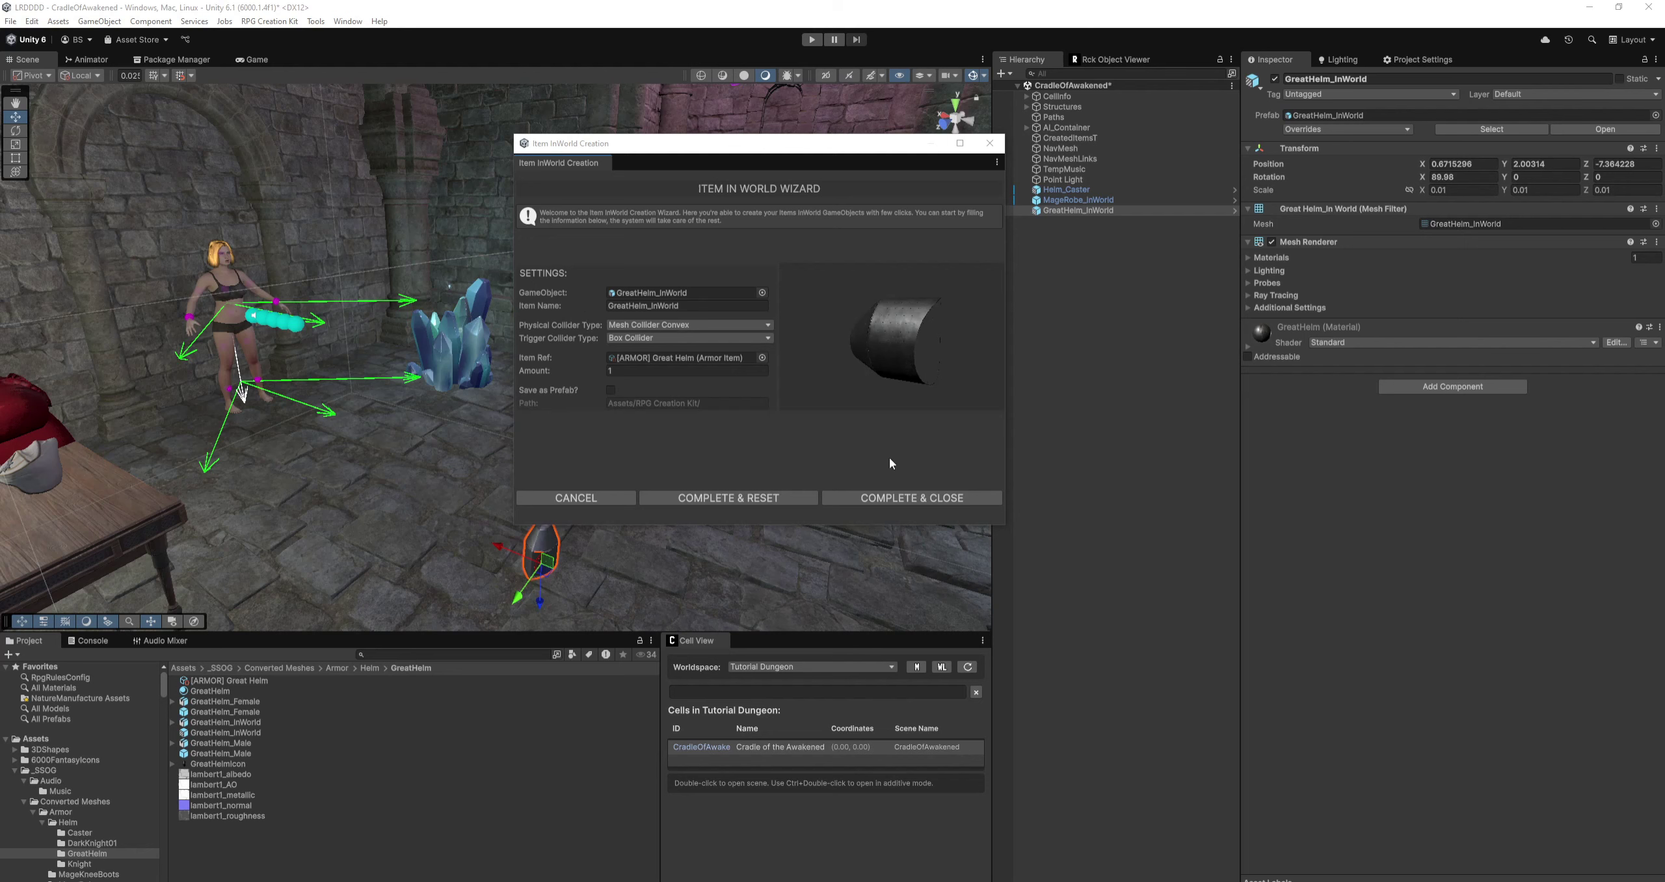
pyautogui.click(877, 500)
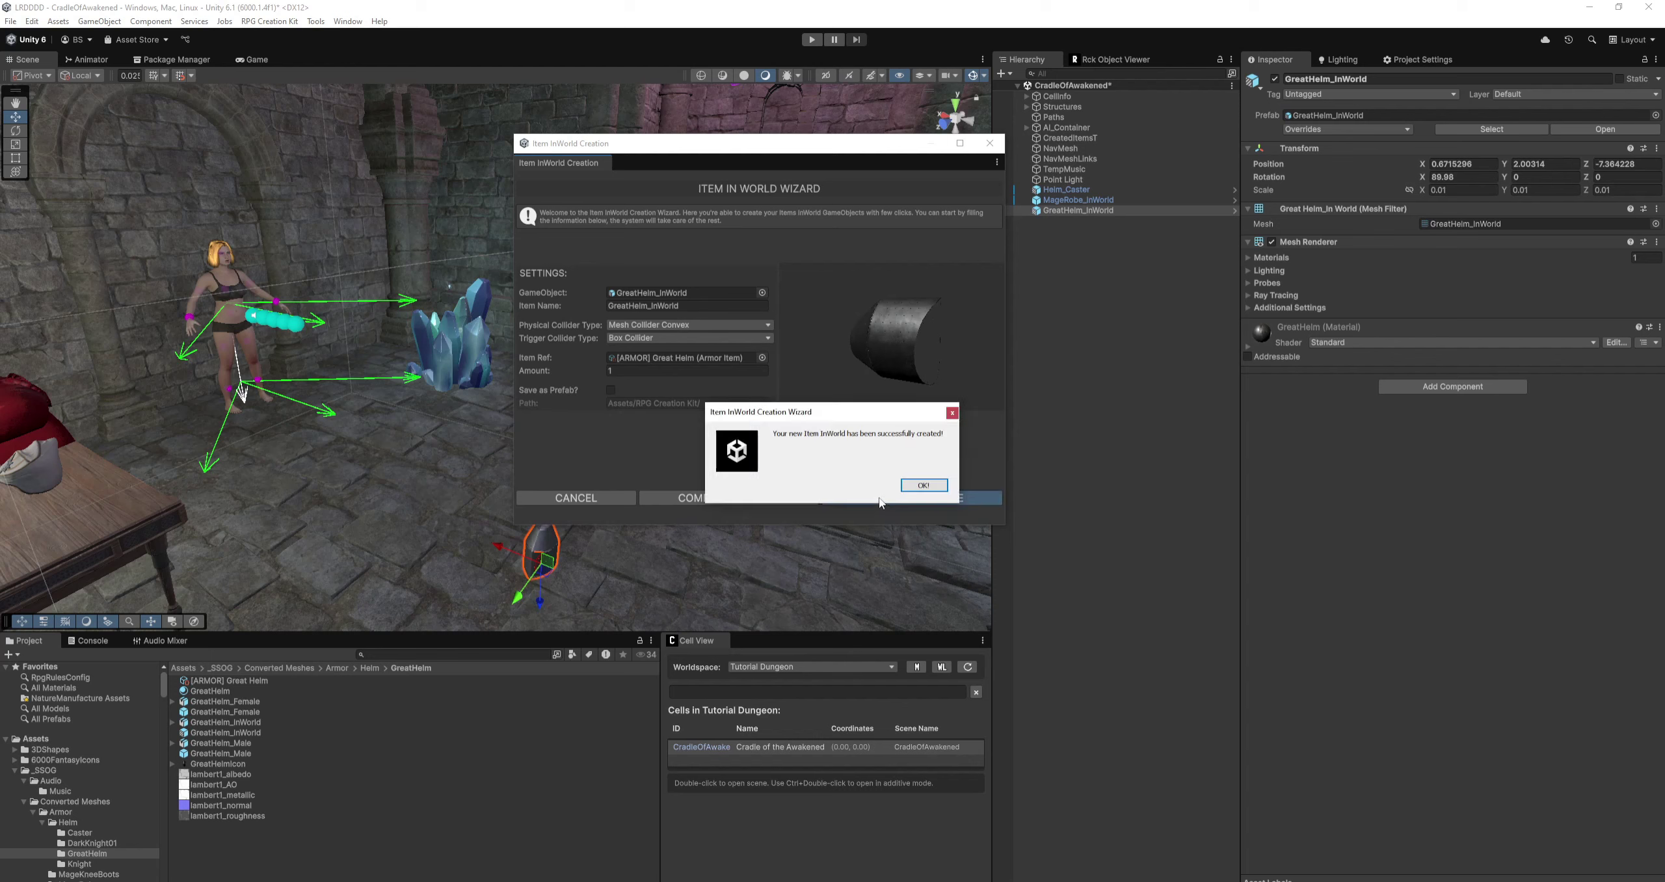
pyautogui.click(922, 486)
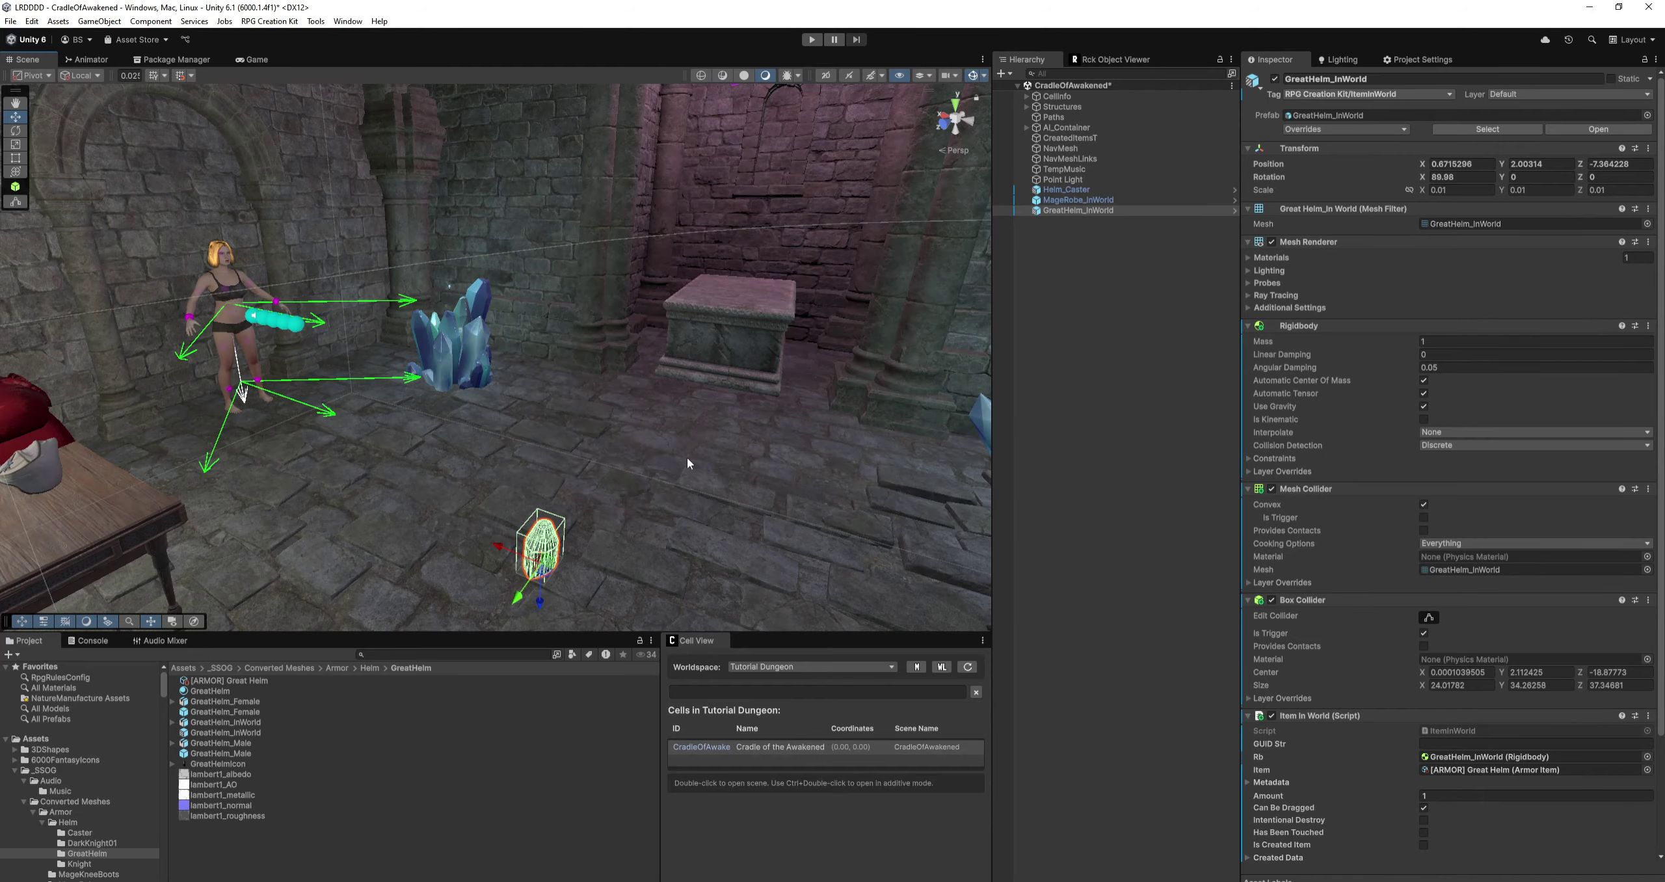
# Examine the helm's colliders in the scene and compare the object's components with those of the GreatHelm_InWorld prefab asset.
pyautogui.moveTo(746, 460); pyautogui.dragTo(693, 429, button='right')
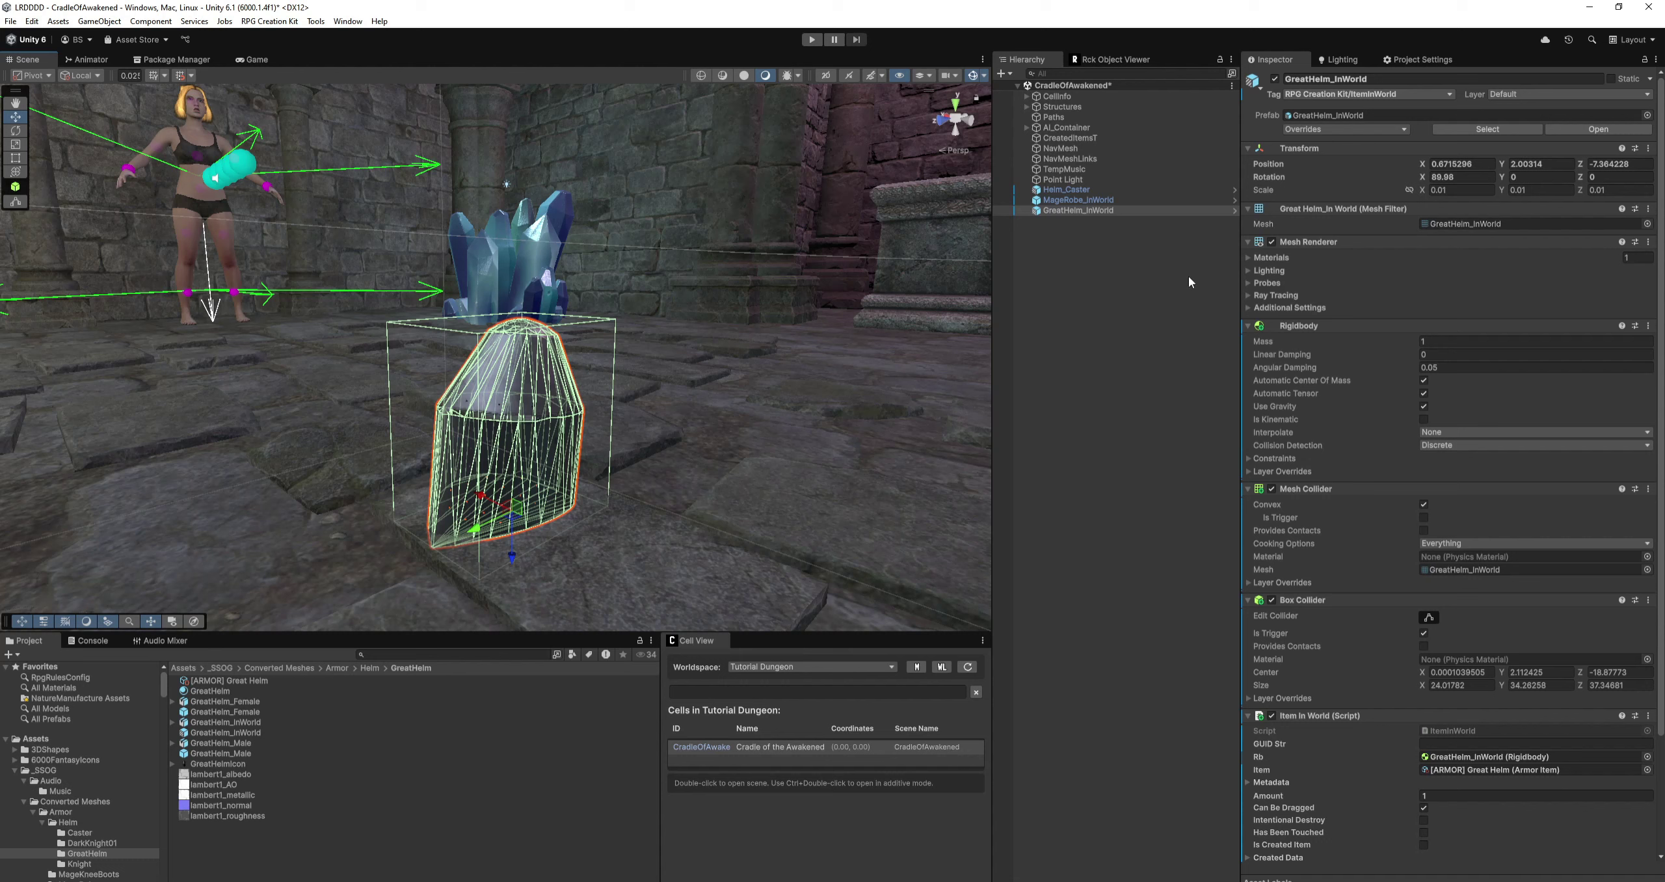
pyautogui.click(1079, 233)
pyautogui.click(1073, 210)
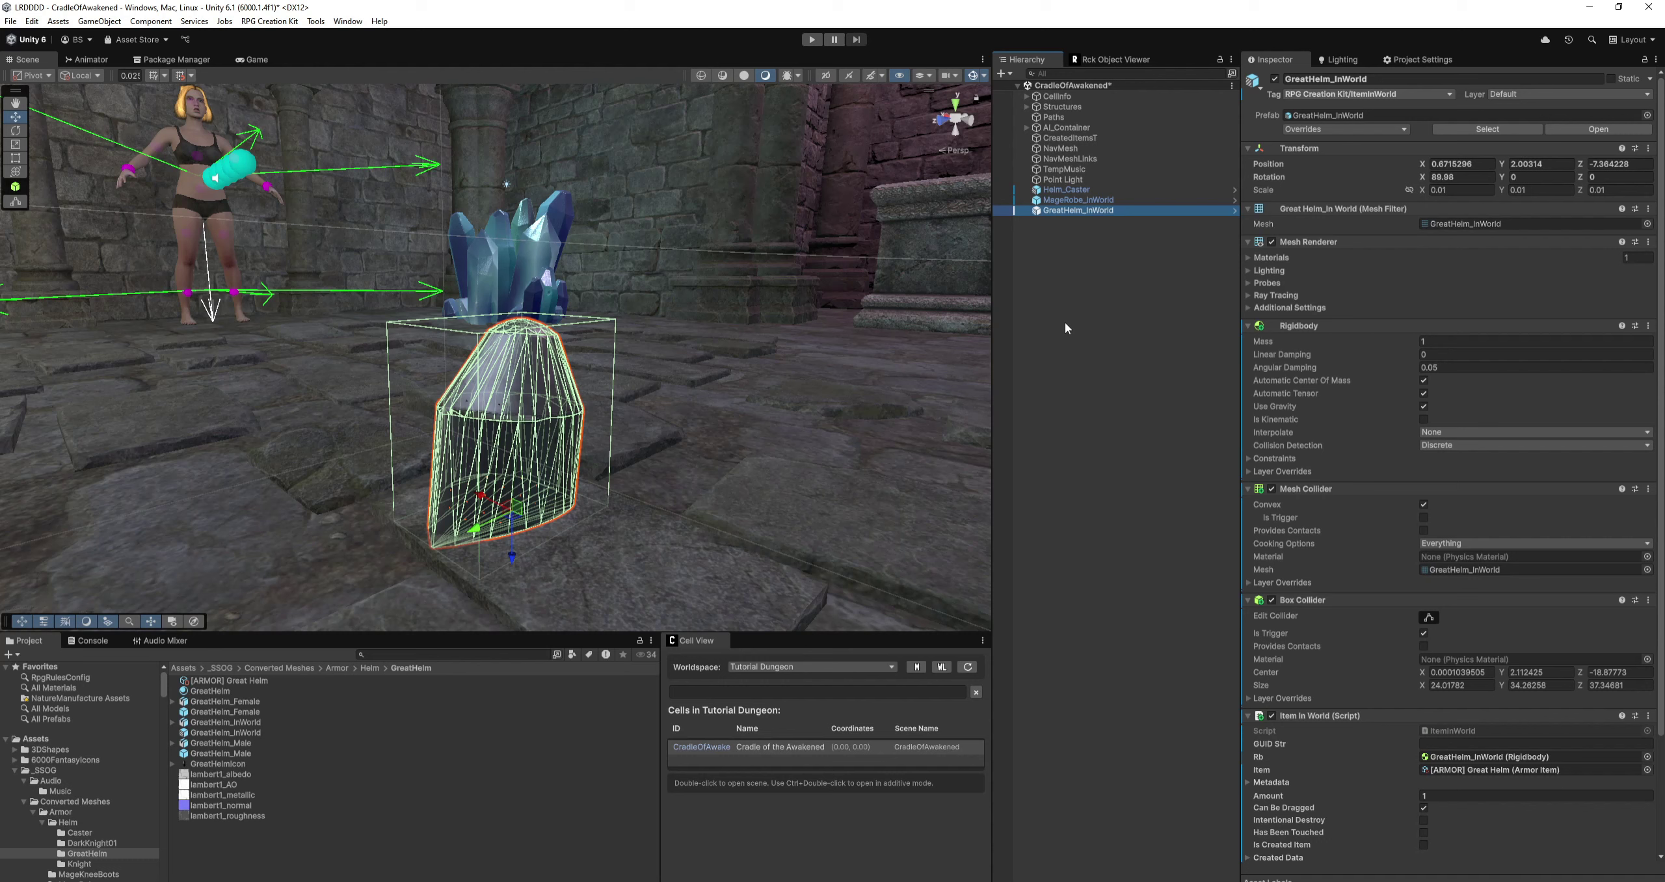
pyautogui.click(228, 733)
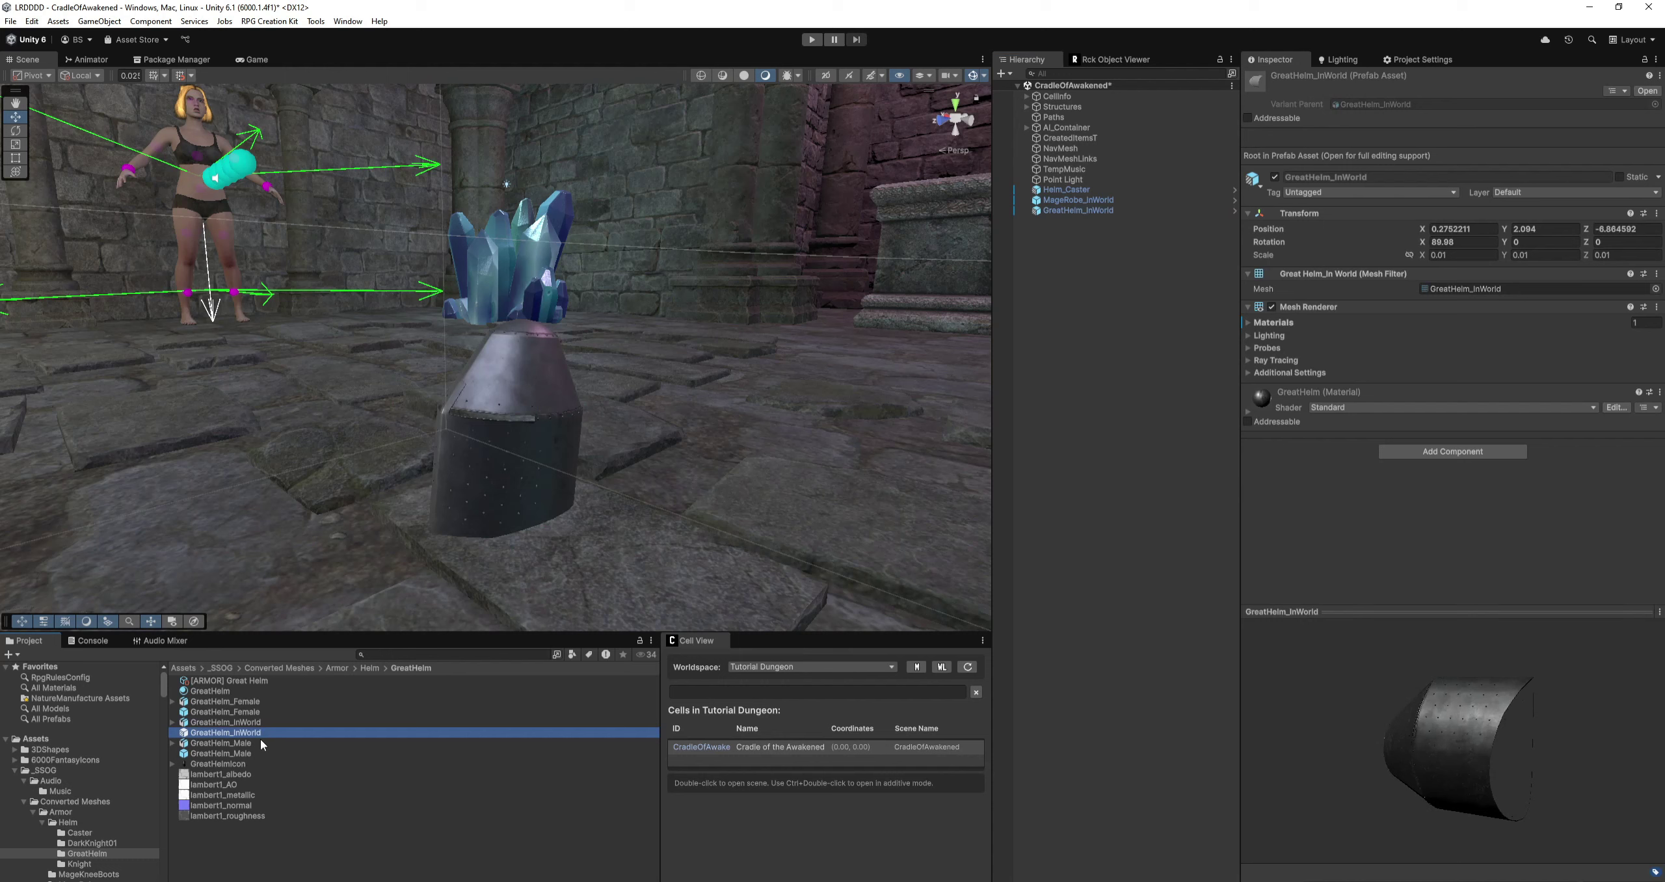
pyautogui.click(233, 754)
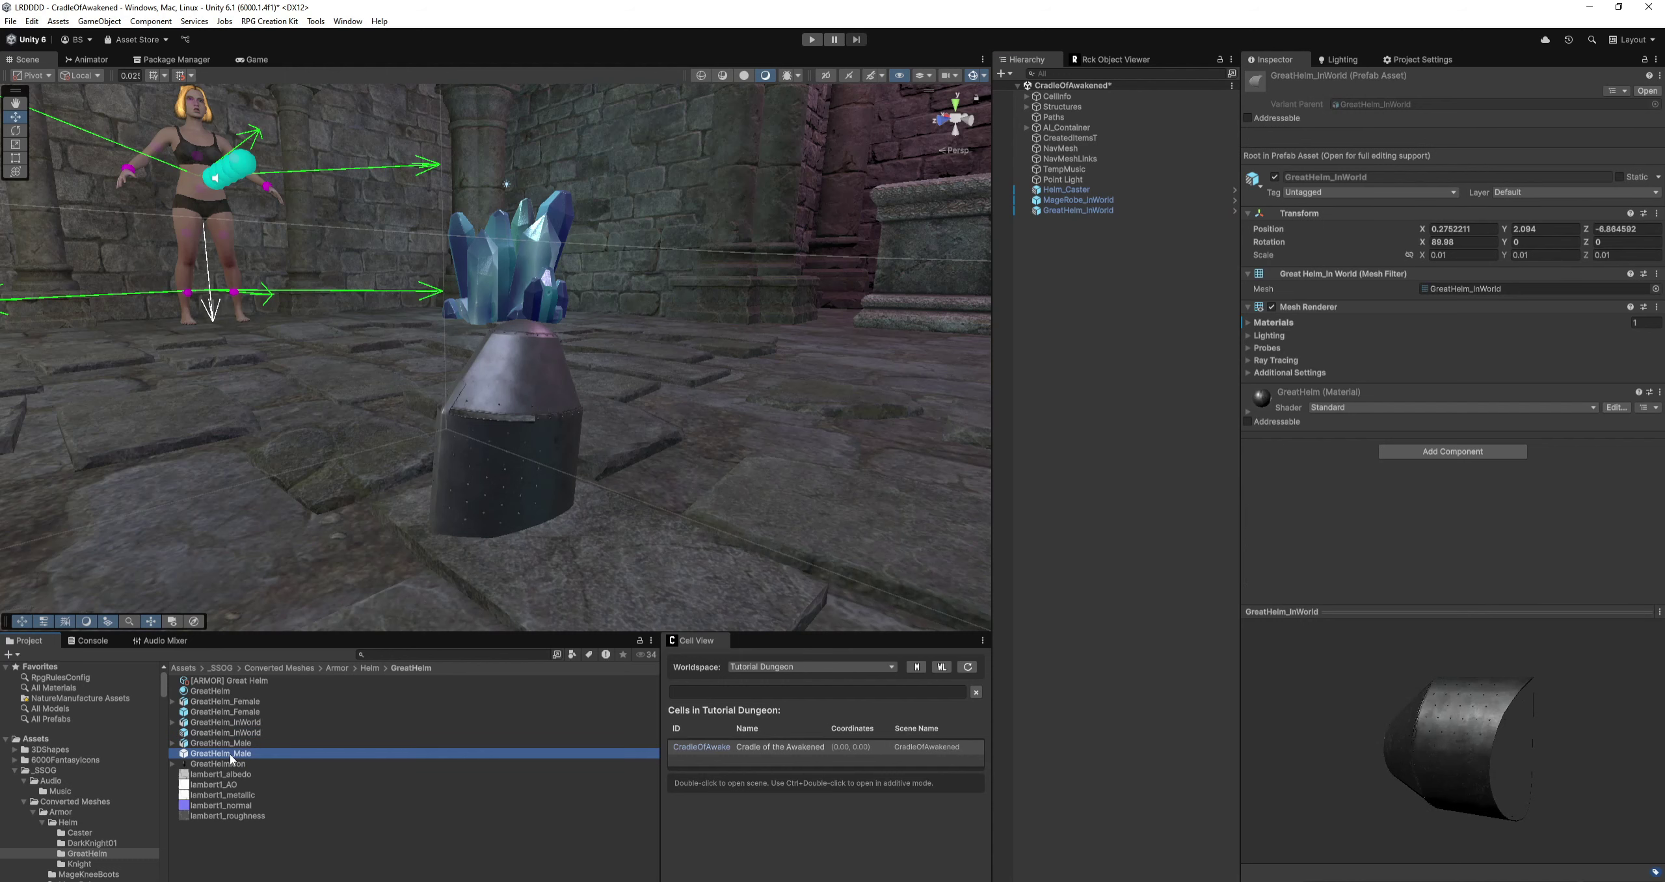
pyautogui.click(250, 733)
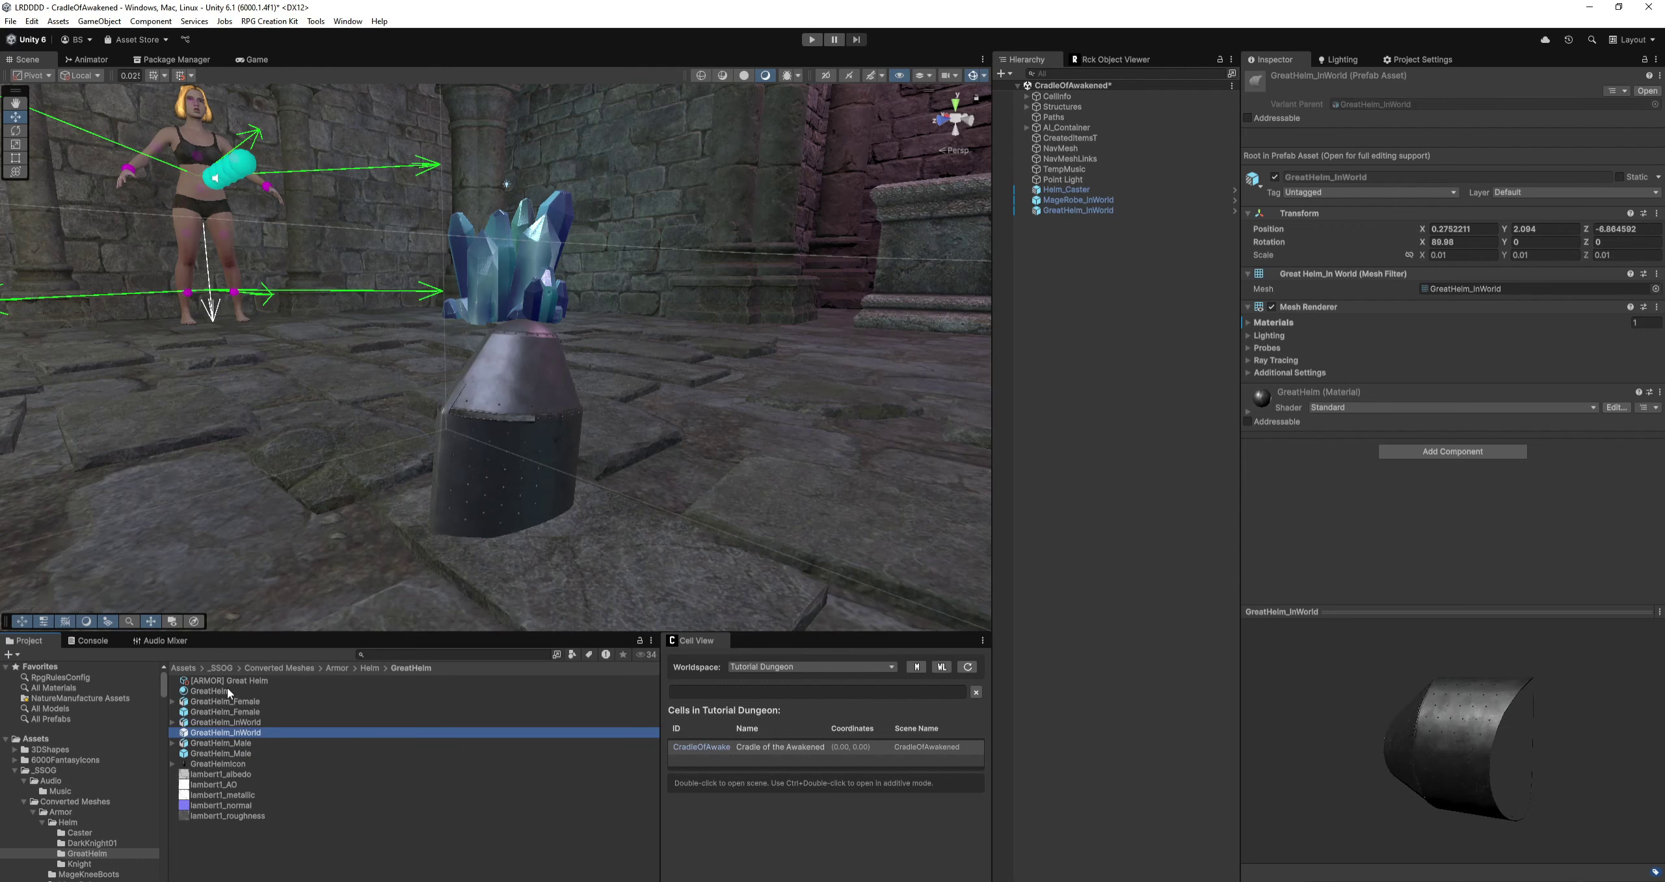
pyautogui.click(1075, 210)
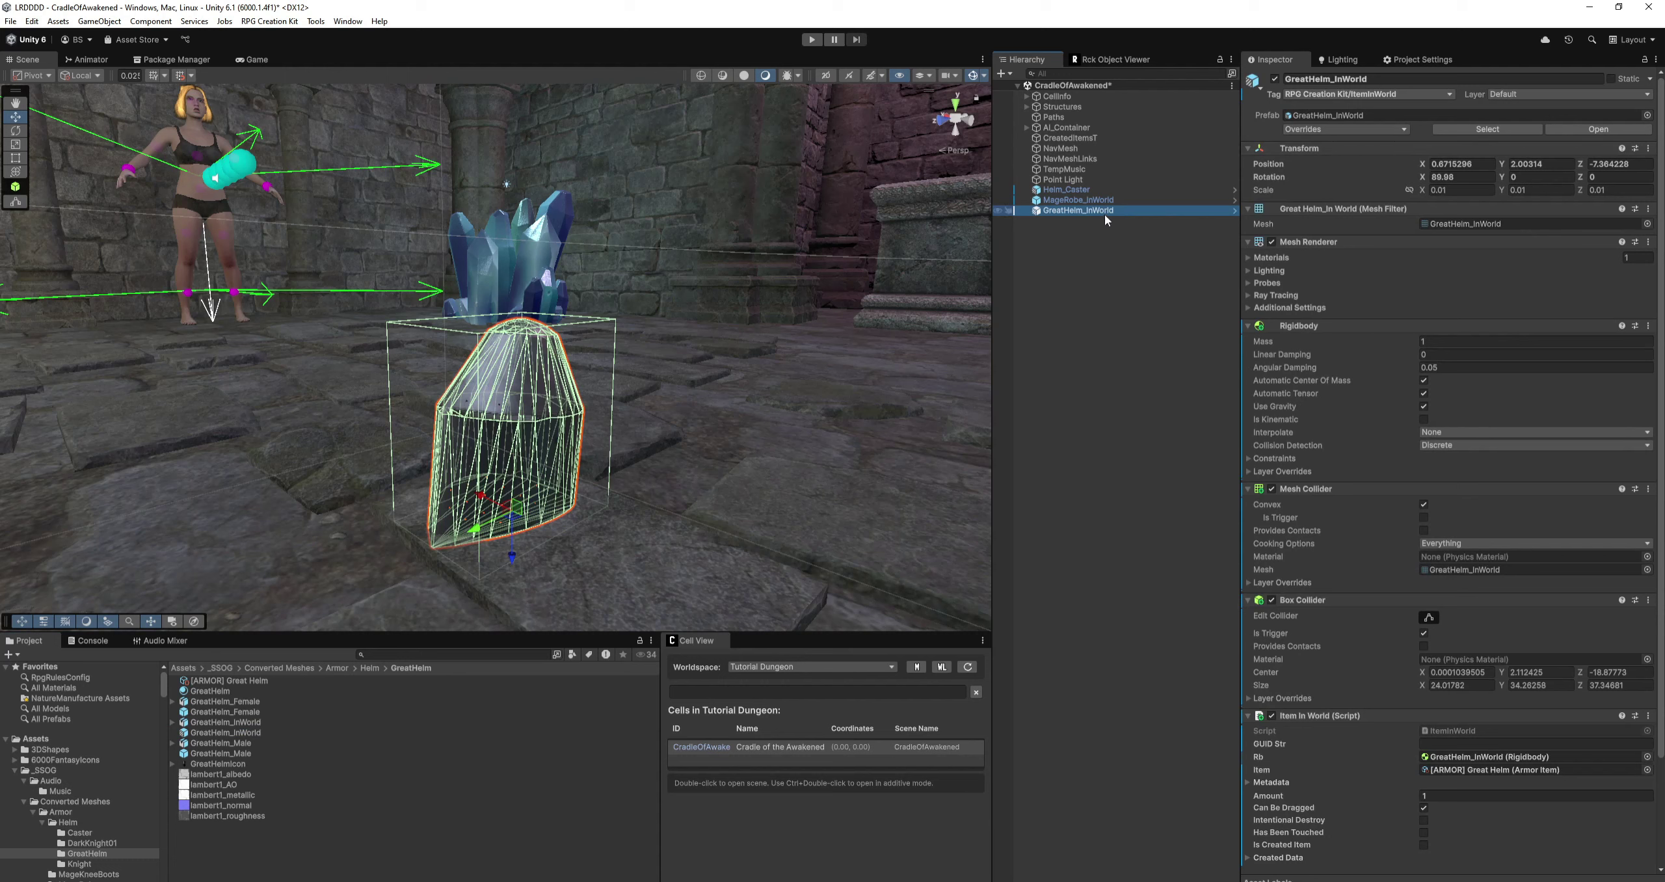
pyautogui.scroll(-3, 1330, 687)
pyautogui.scroll(3, 1339, 674)
pyautogui.scroll(-3, 1344, 624)
pyautogui.scroll(3, 1344, 624)
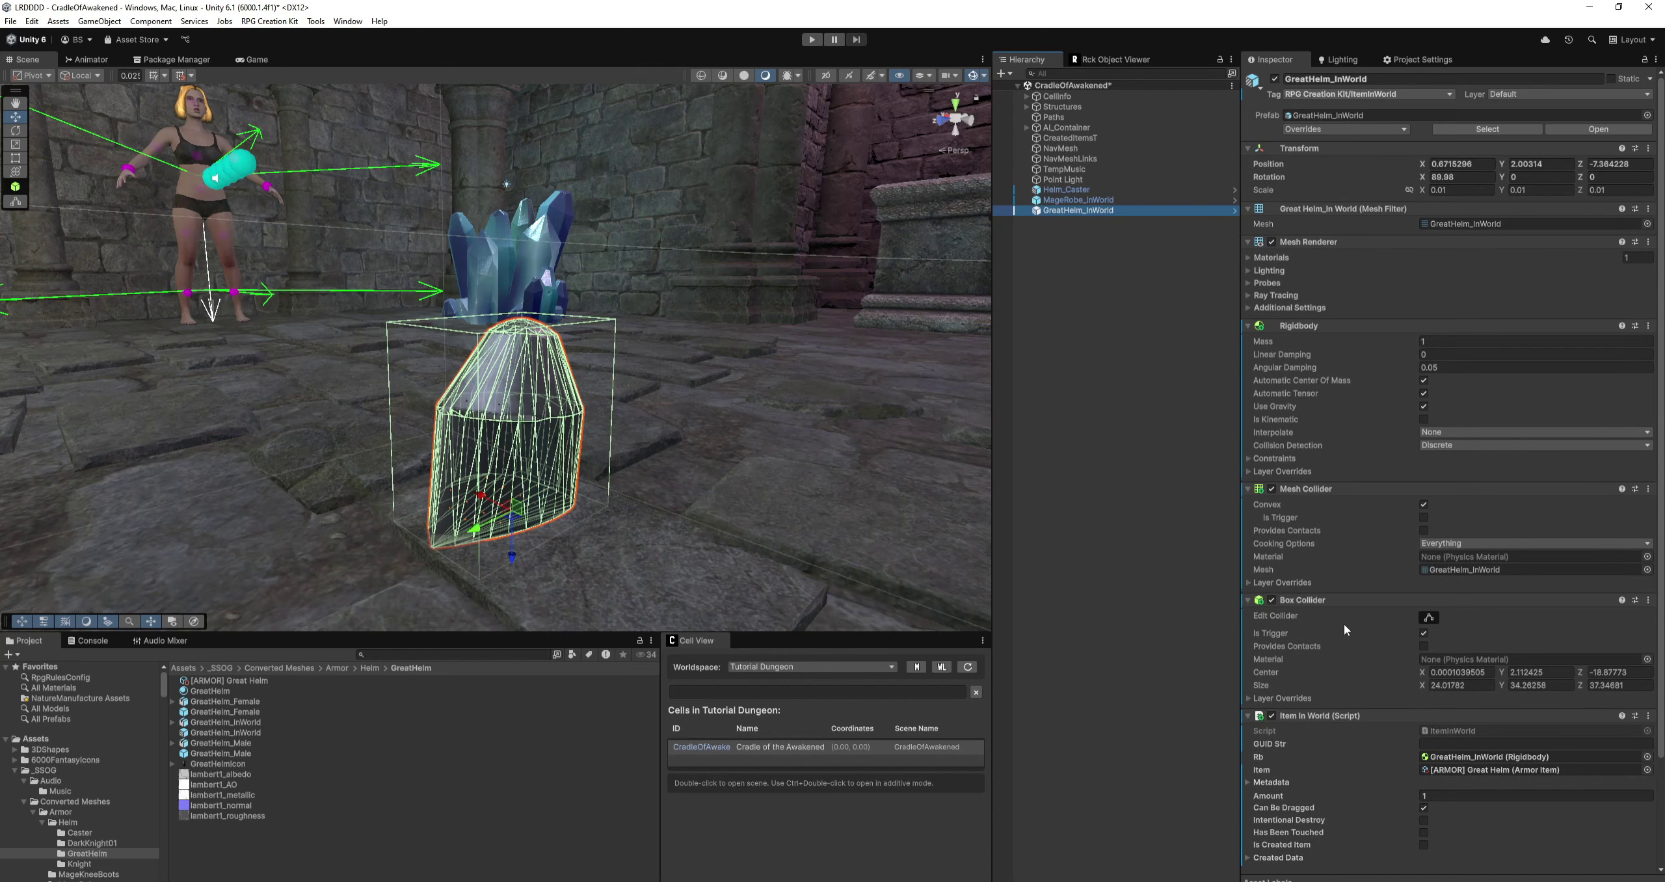
# Apply all overrides of the scene helm to the GreatHelm_InWorld prefab and check the prefab asset's components.
pyautogui.click(1336, 129)
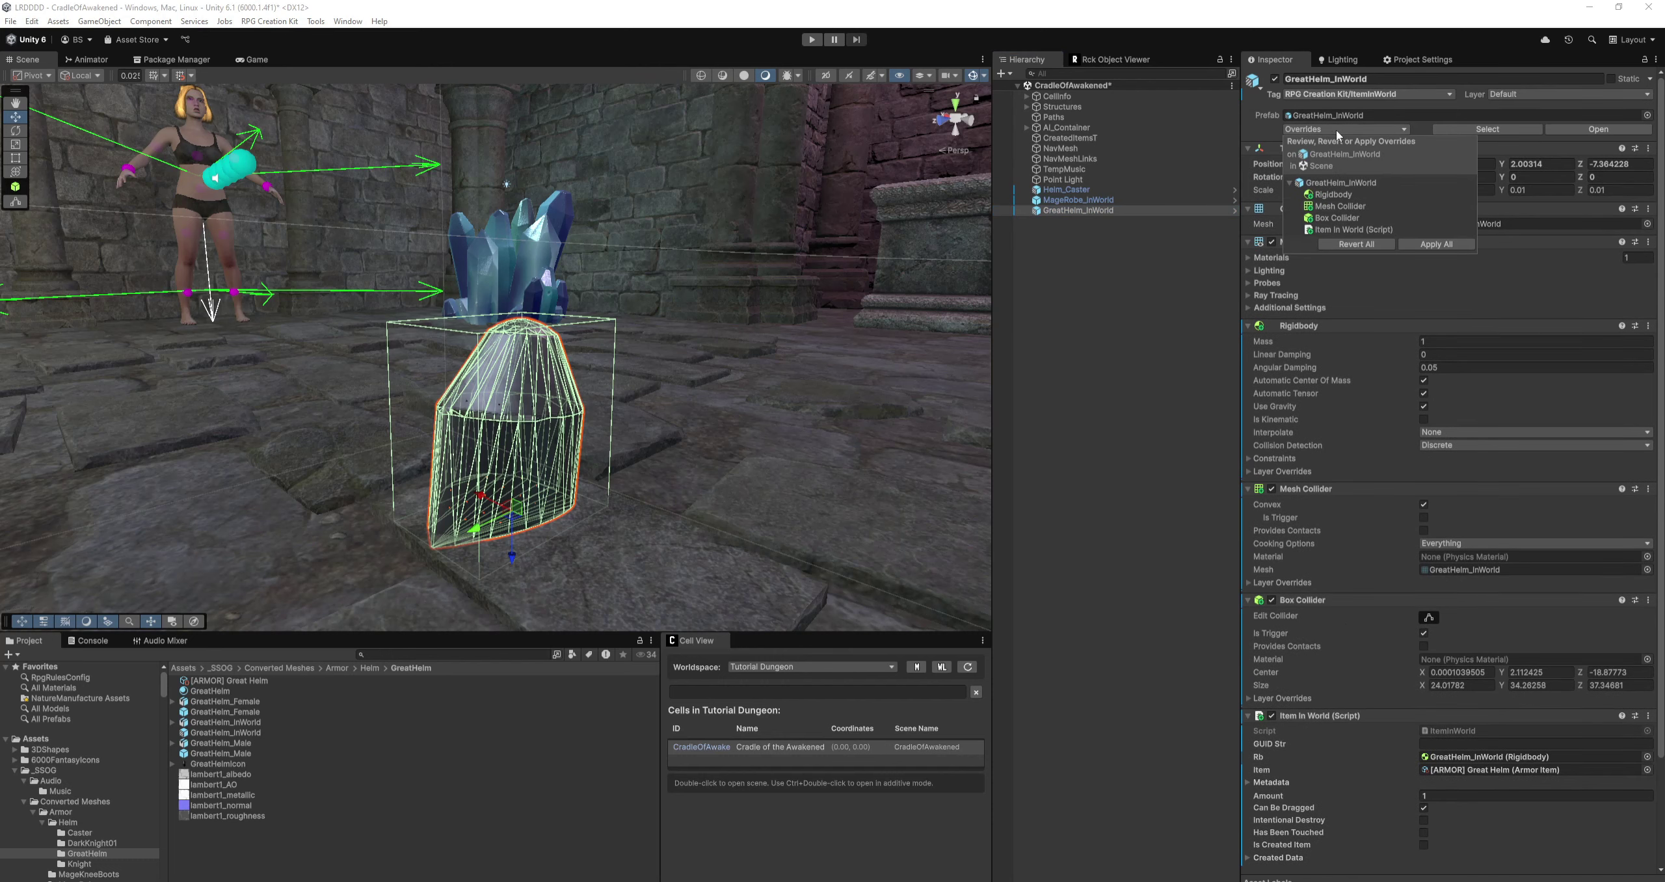
pyautogui.click(1437, 245)
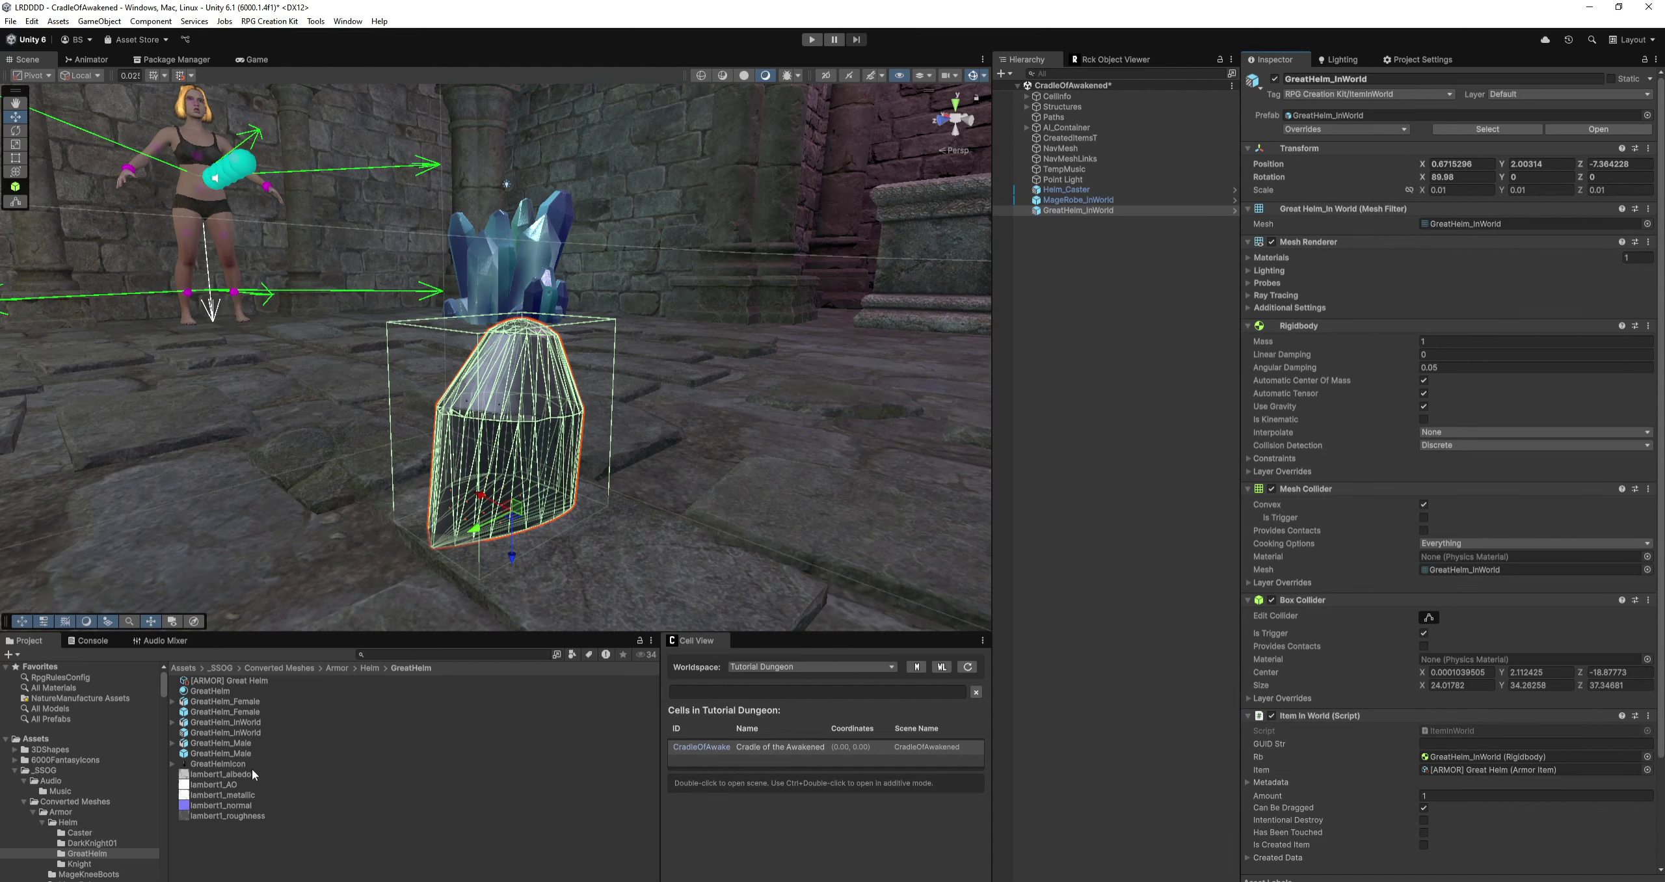
pyautogui.click(216, 733)
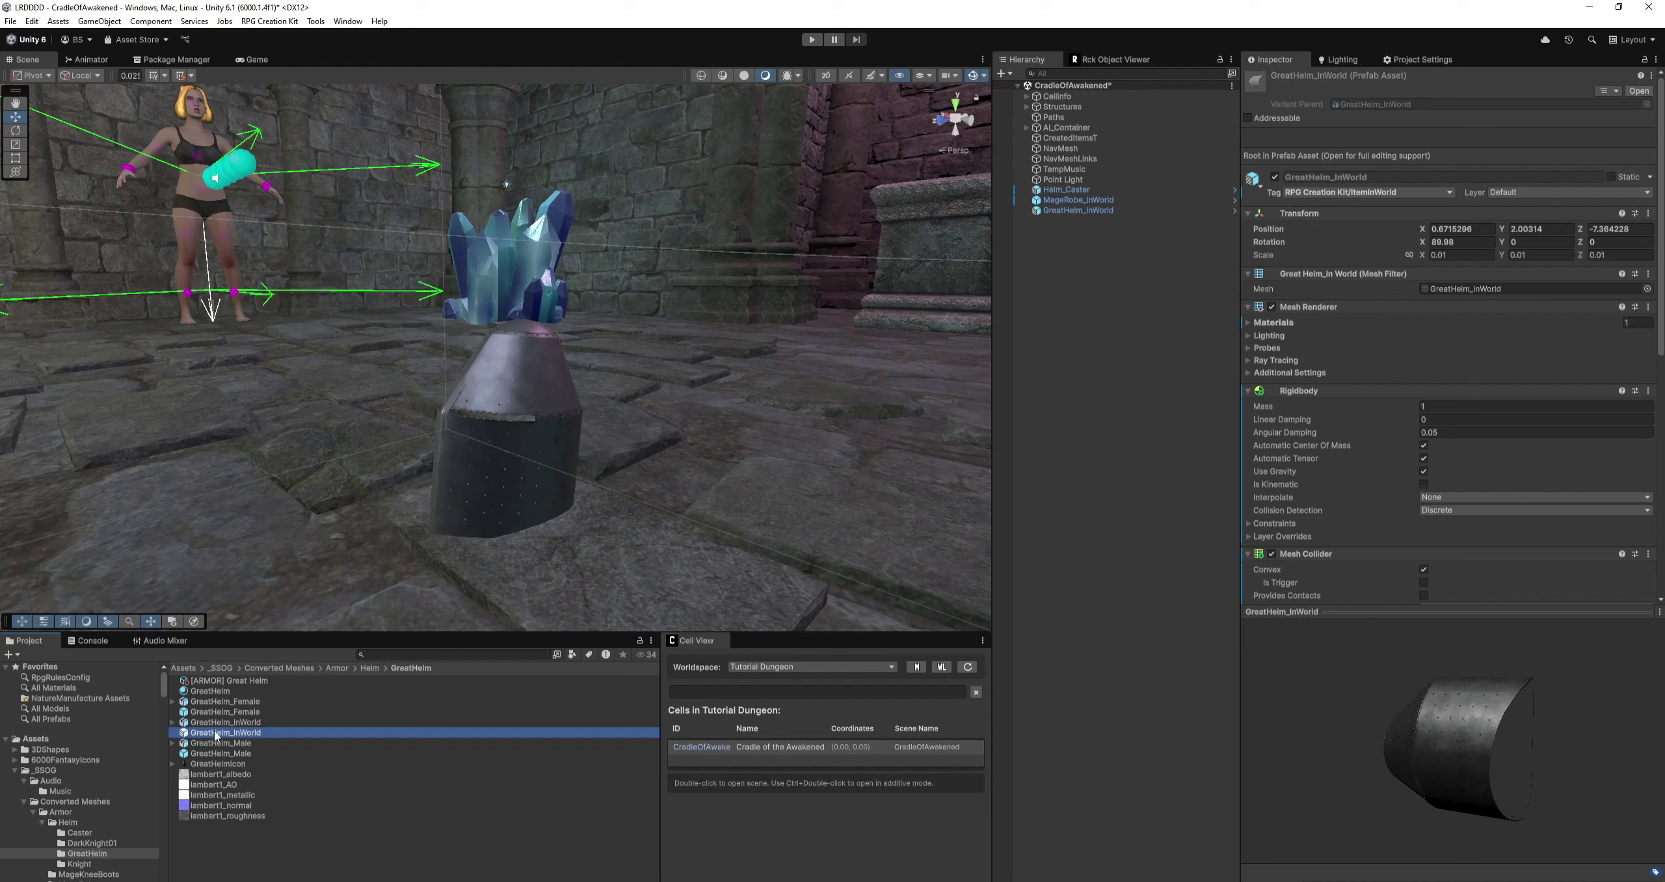
pyautogui.scroll(-8, 1408, 460)
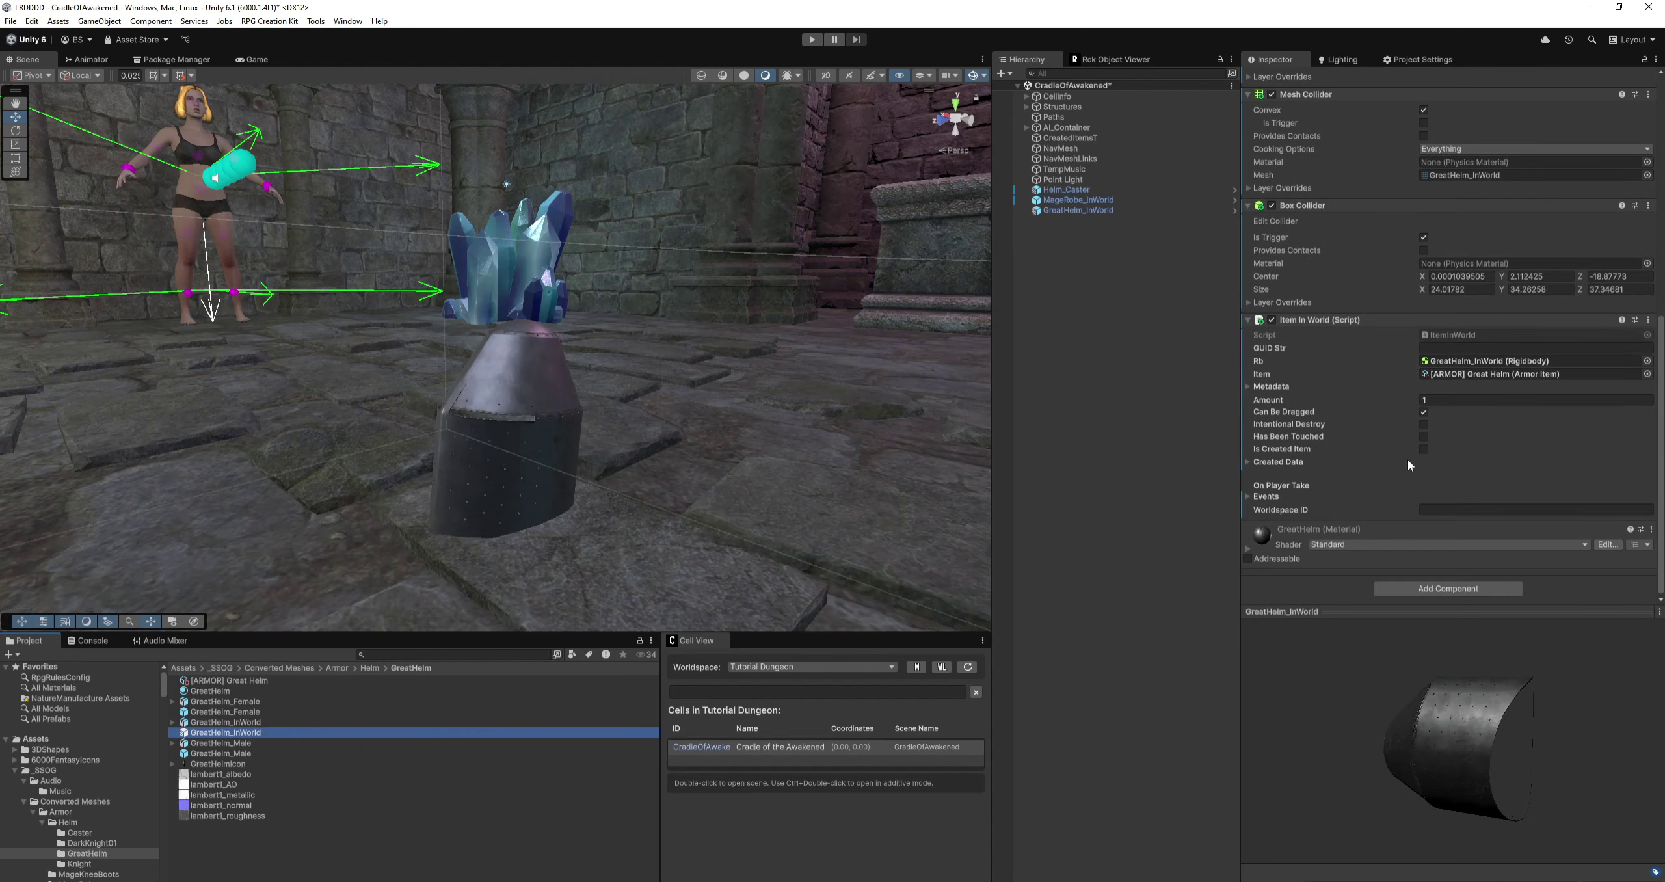
# Delete the helm from the dungeon floor and place the GreatHelm_InWorld prefab on the wooden table beside the robe.
pyautogui.click(1070, 212)
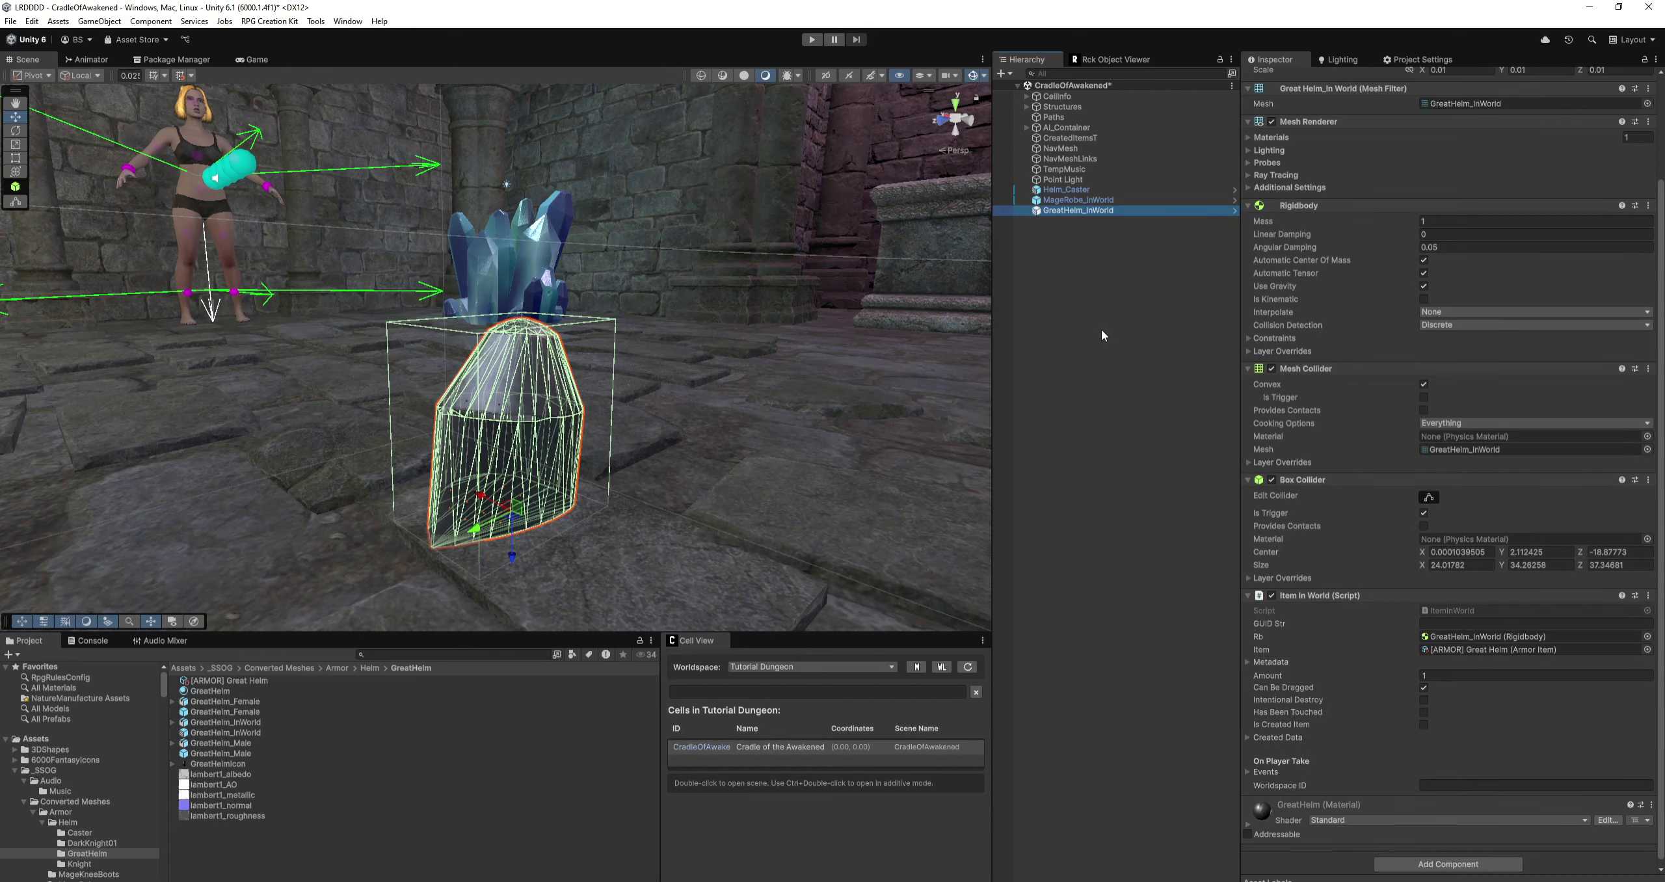
pyautogui.press('Delete')
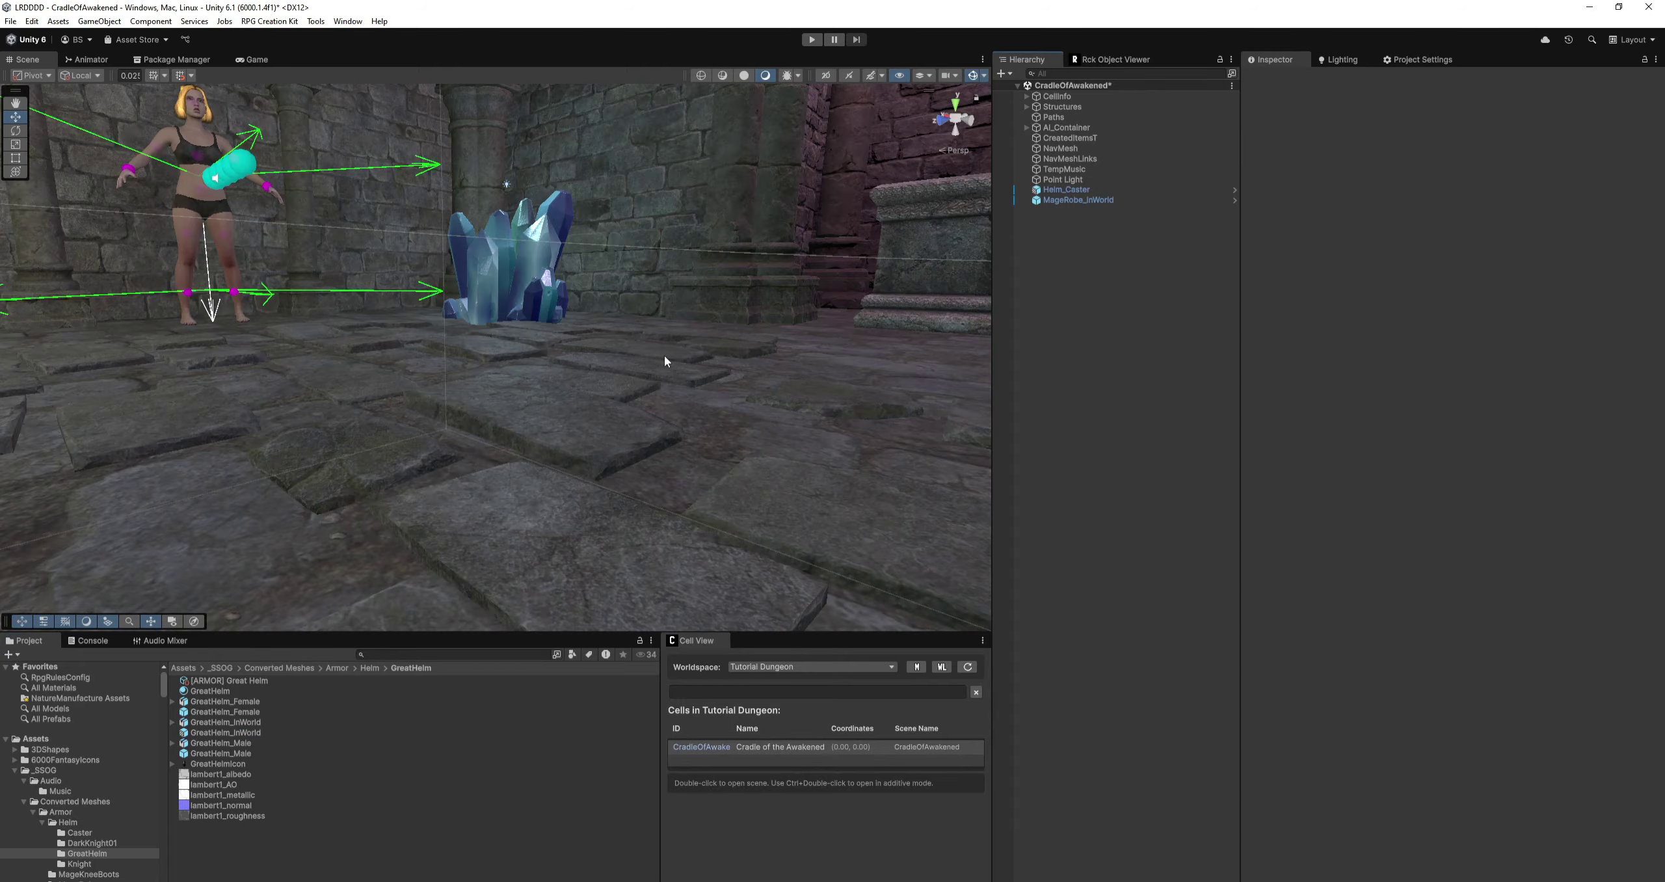
pyautogui.moveTo(699, 359); pyautogui.dragTo(253, 468, button='right')
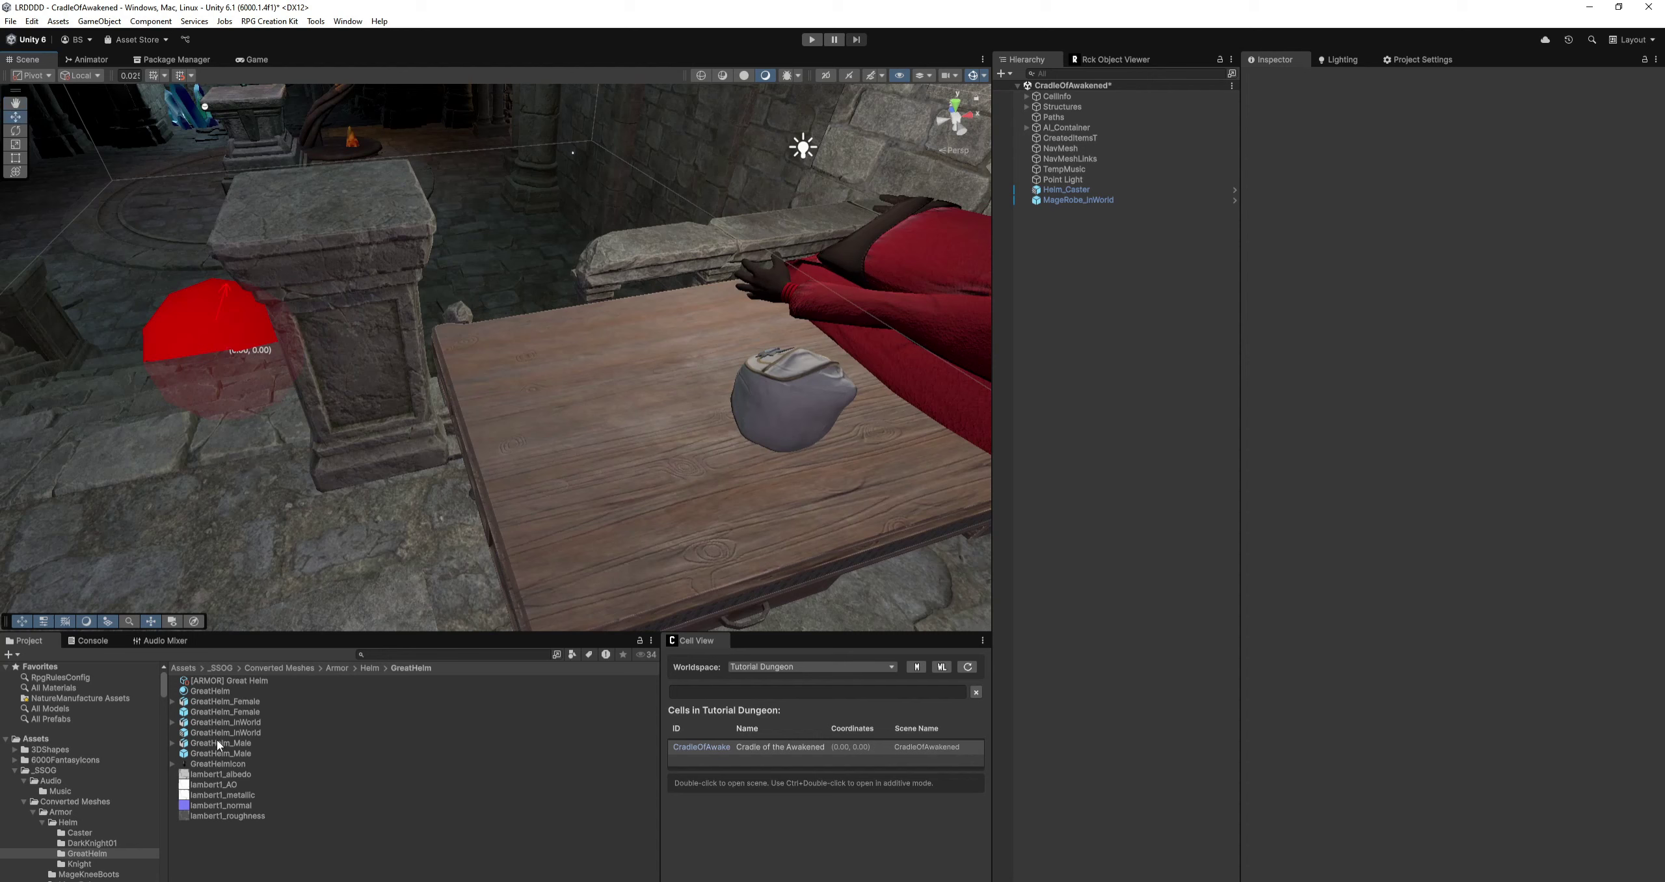
pyautogui.moveTo(222, 733); pyautogui.dragTo(588, 474)
pyautogui.keyDown('alt'); pyautogui.moveTo(471, 494); pyautogui.dragTo(760, 442); pyautogui.keyUp('alt')
pyautogui.scroll(-4, 761, 443)
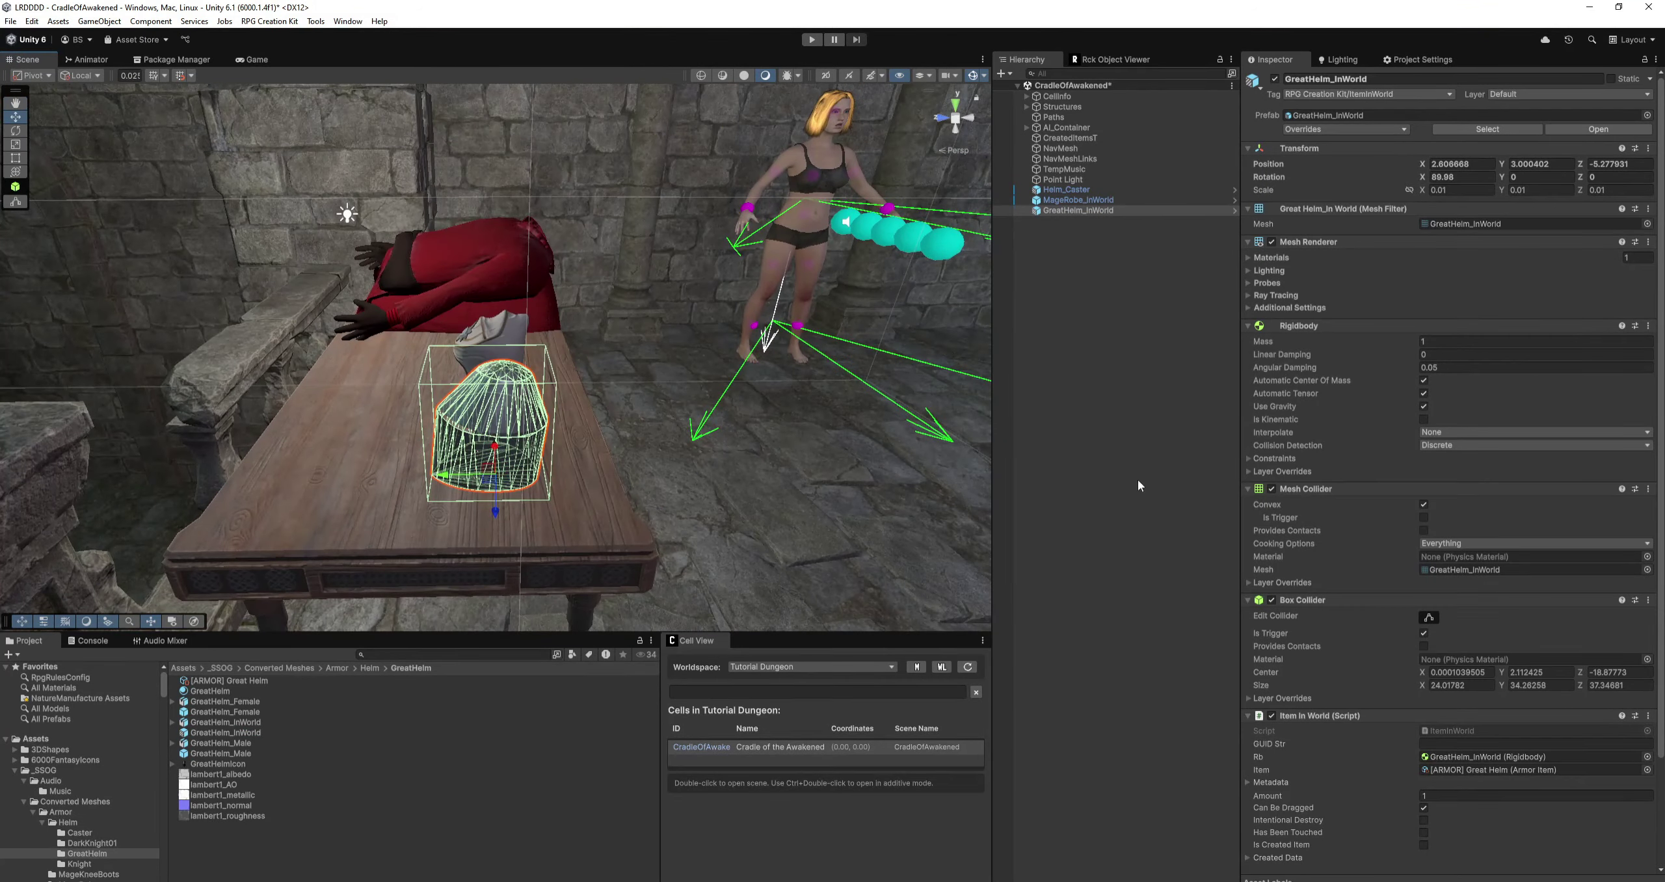
# Regenerate the GUID Str of the Item in World script on the helm placed on the table.
pyautogui.scroll(-4, 1358, 508)
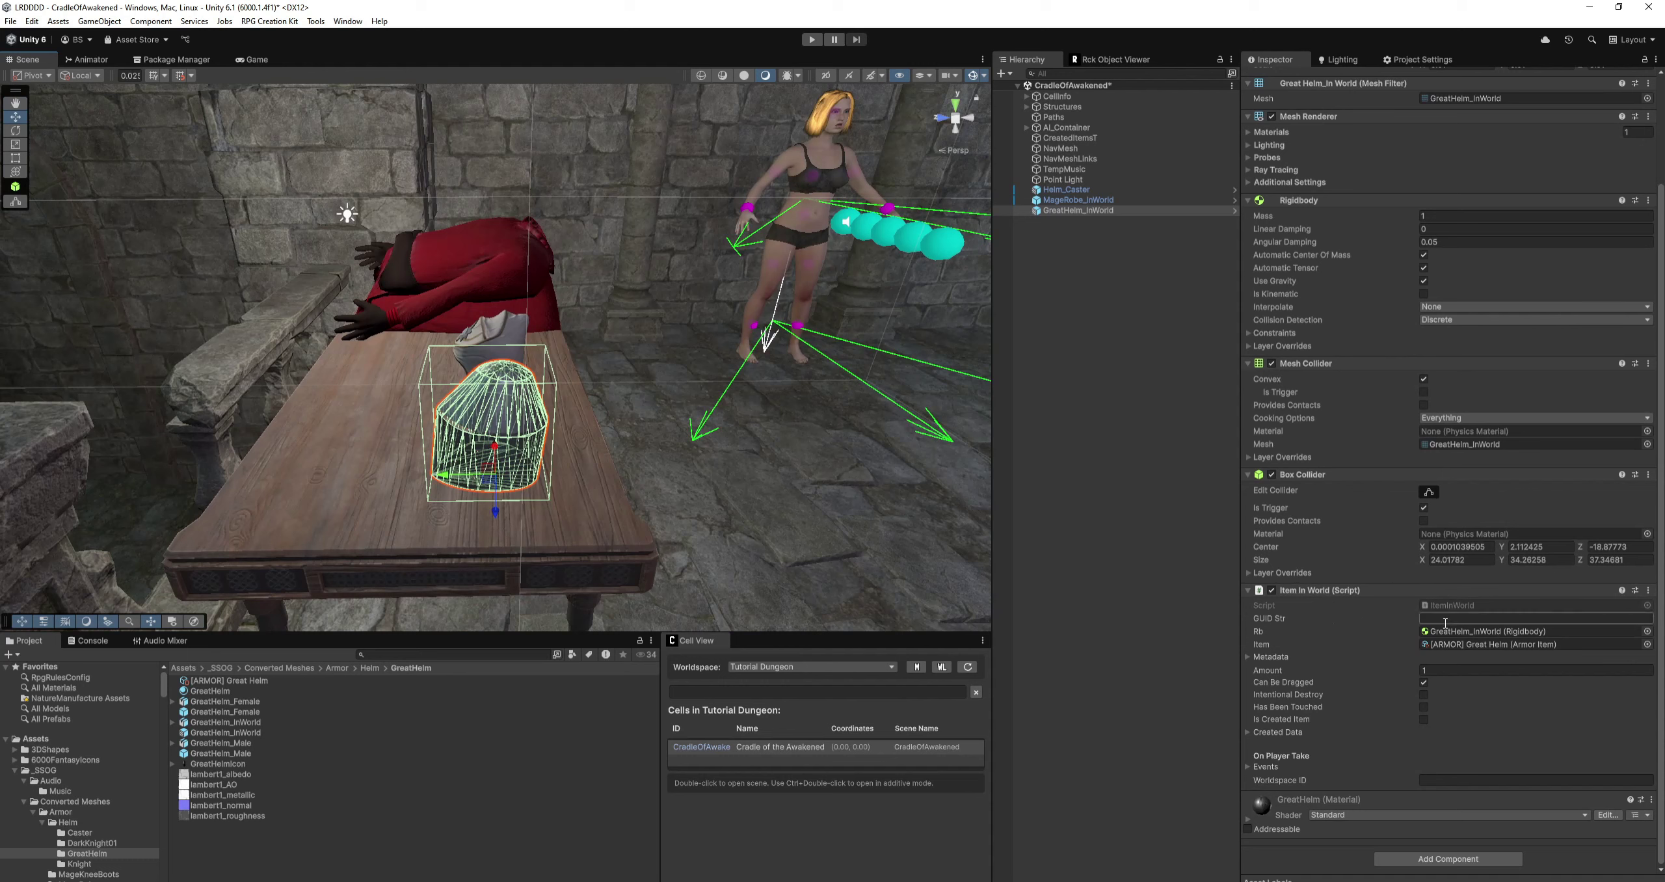
pyautogui.rightClick(1376, 590)
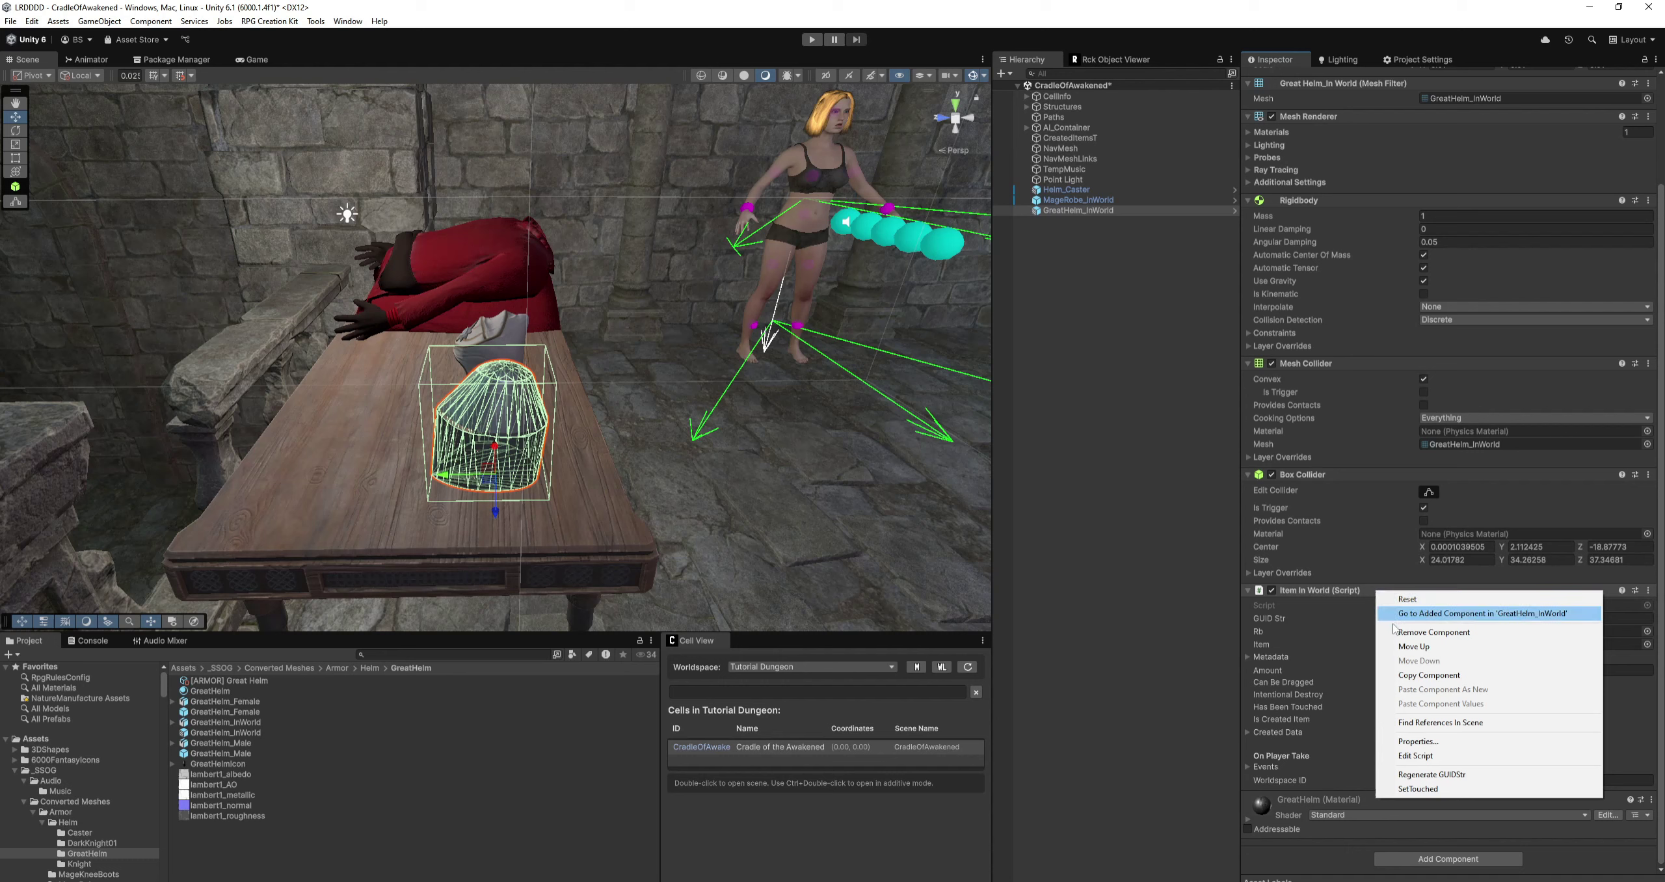
pyautogui.click(1418, 776)
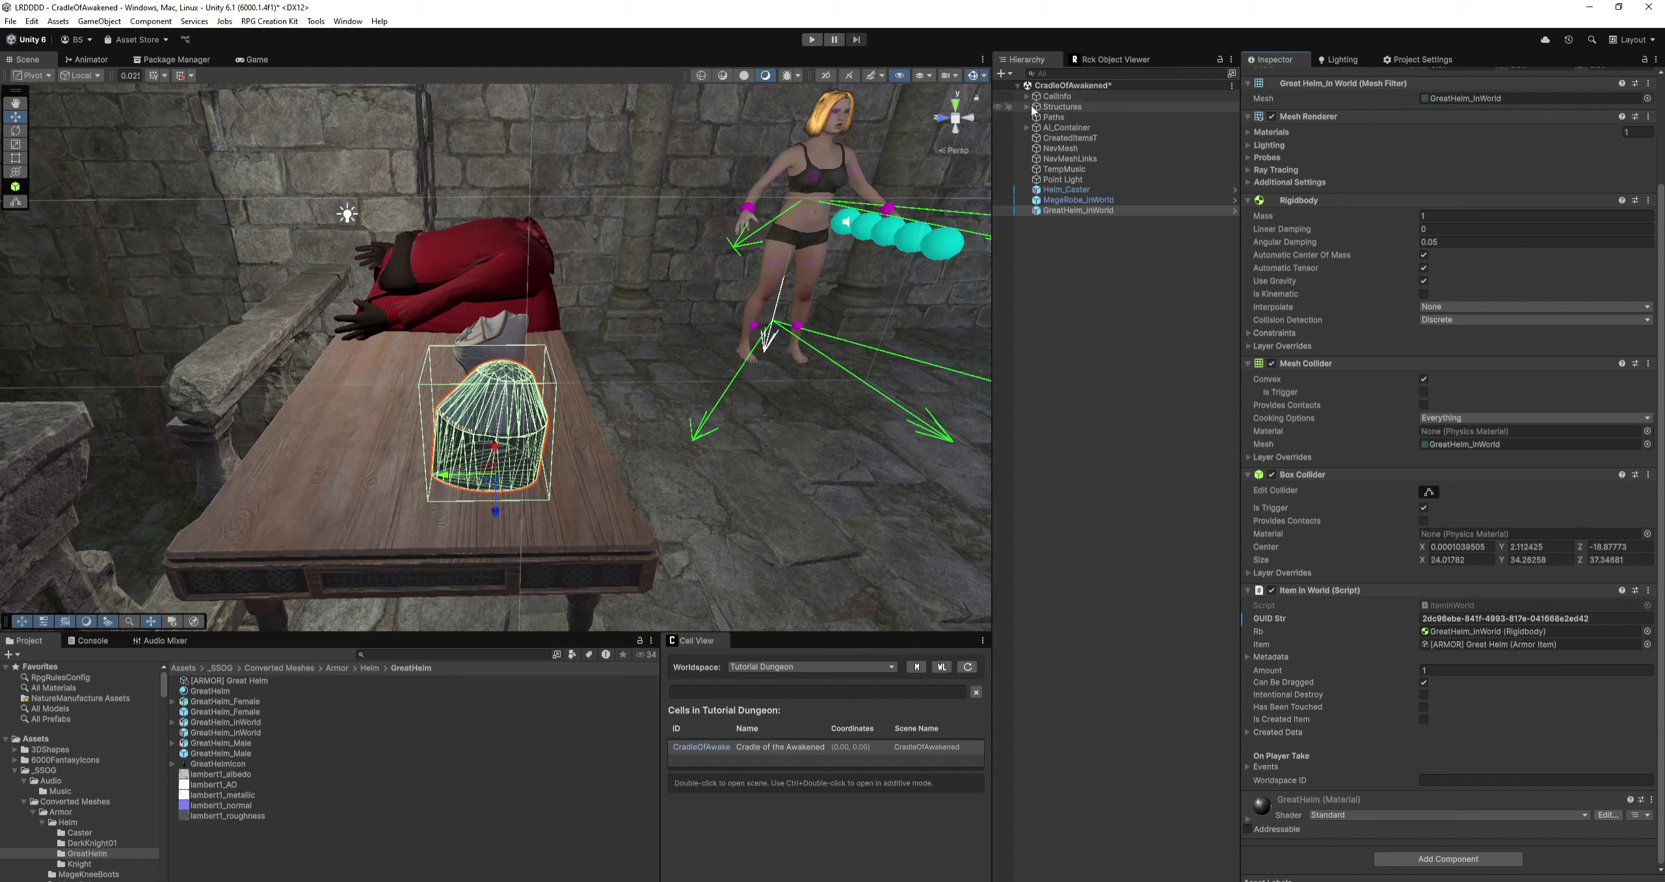
# Update the cell from the CellInfo object and save the scene.
pyautogui.click(1061, 99)
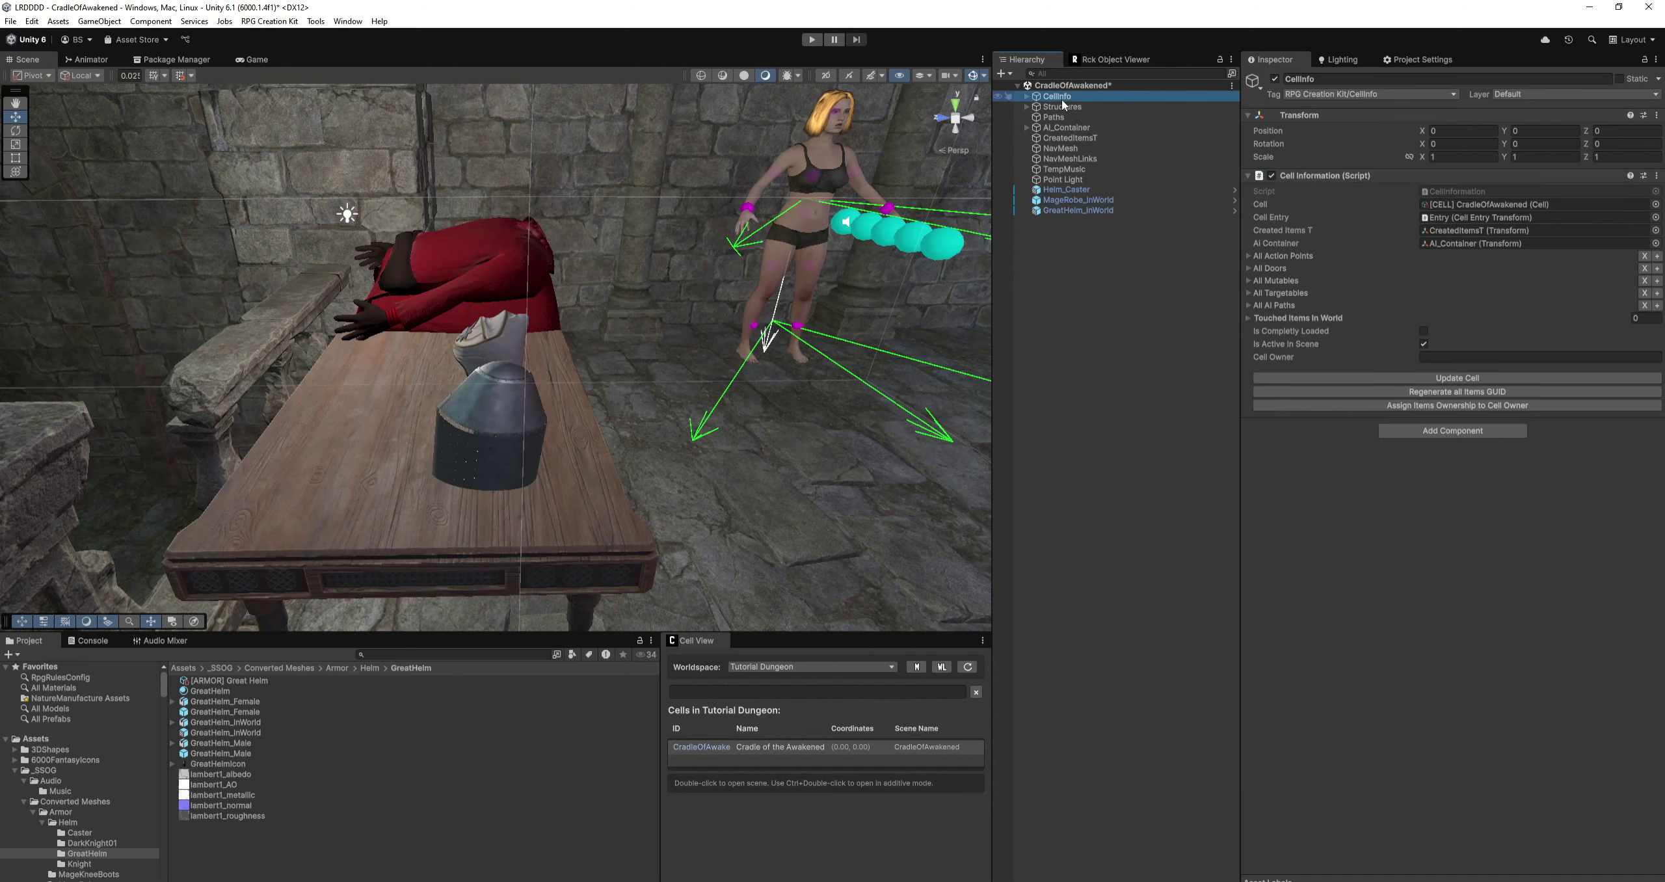
pyautogui.click(1408, 381)
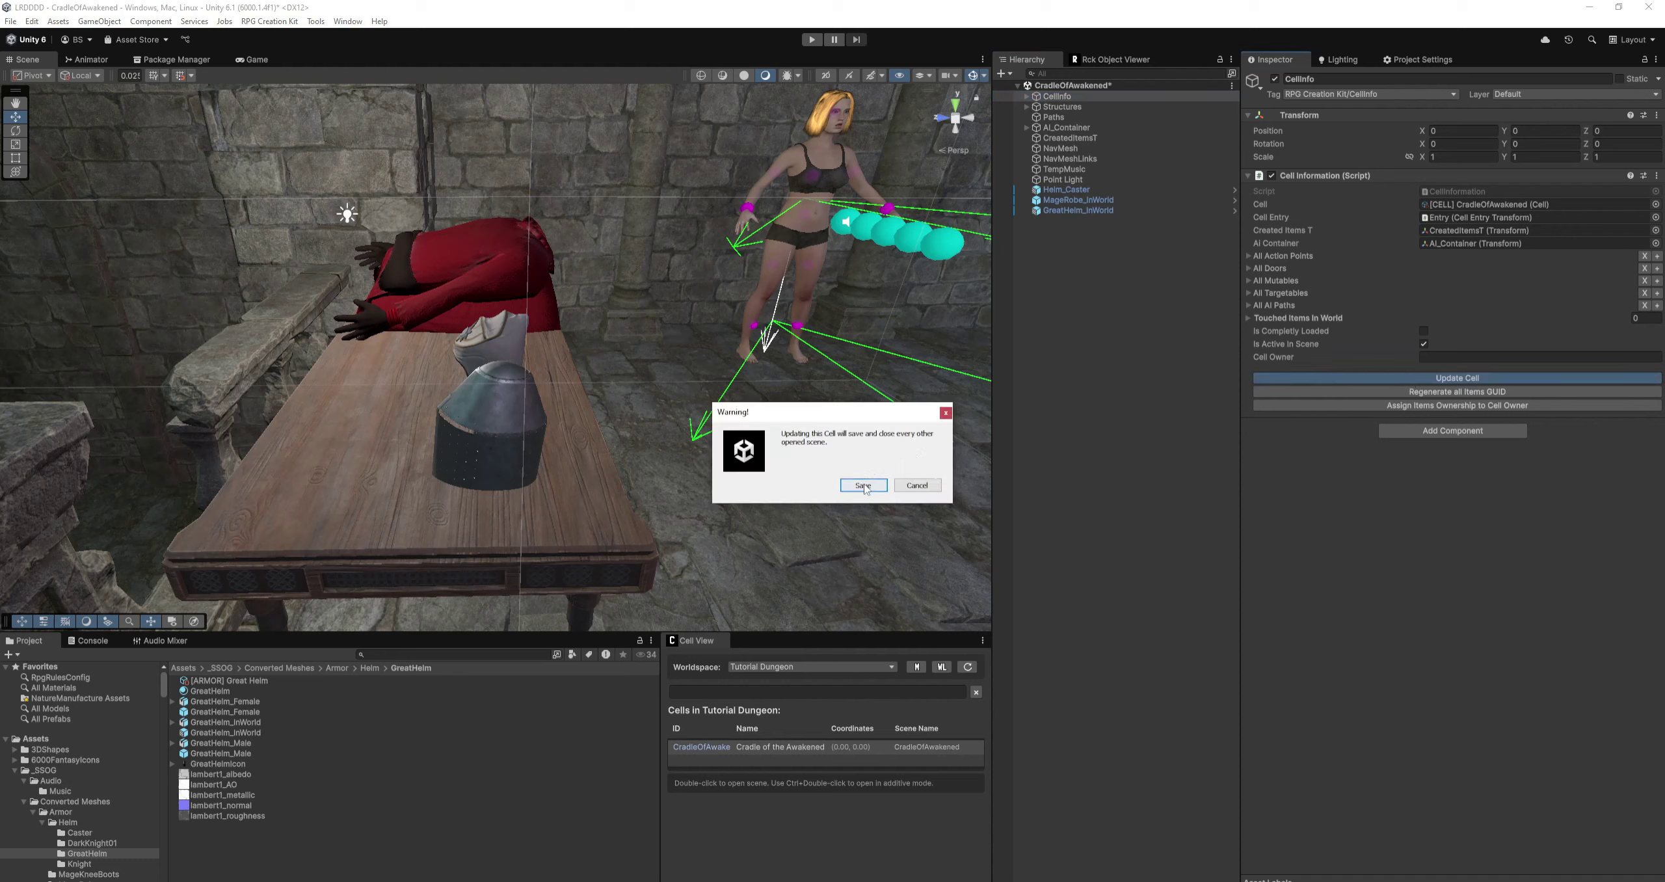
pyautogui.click(863, 485)
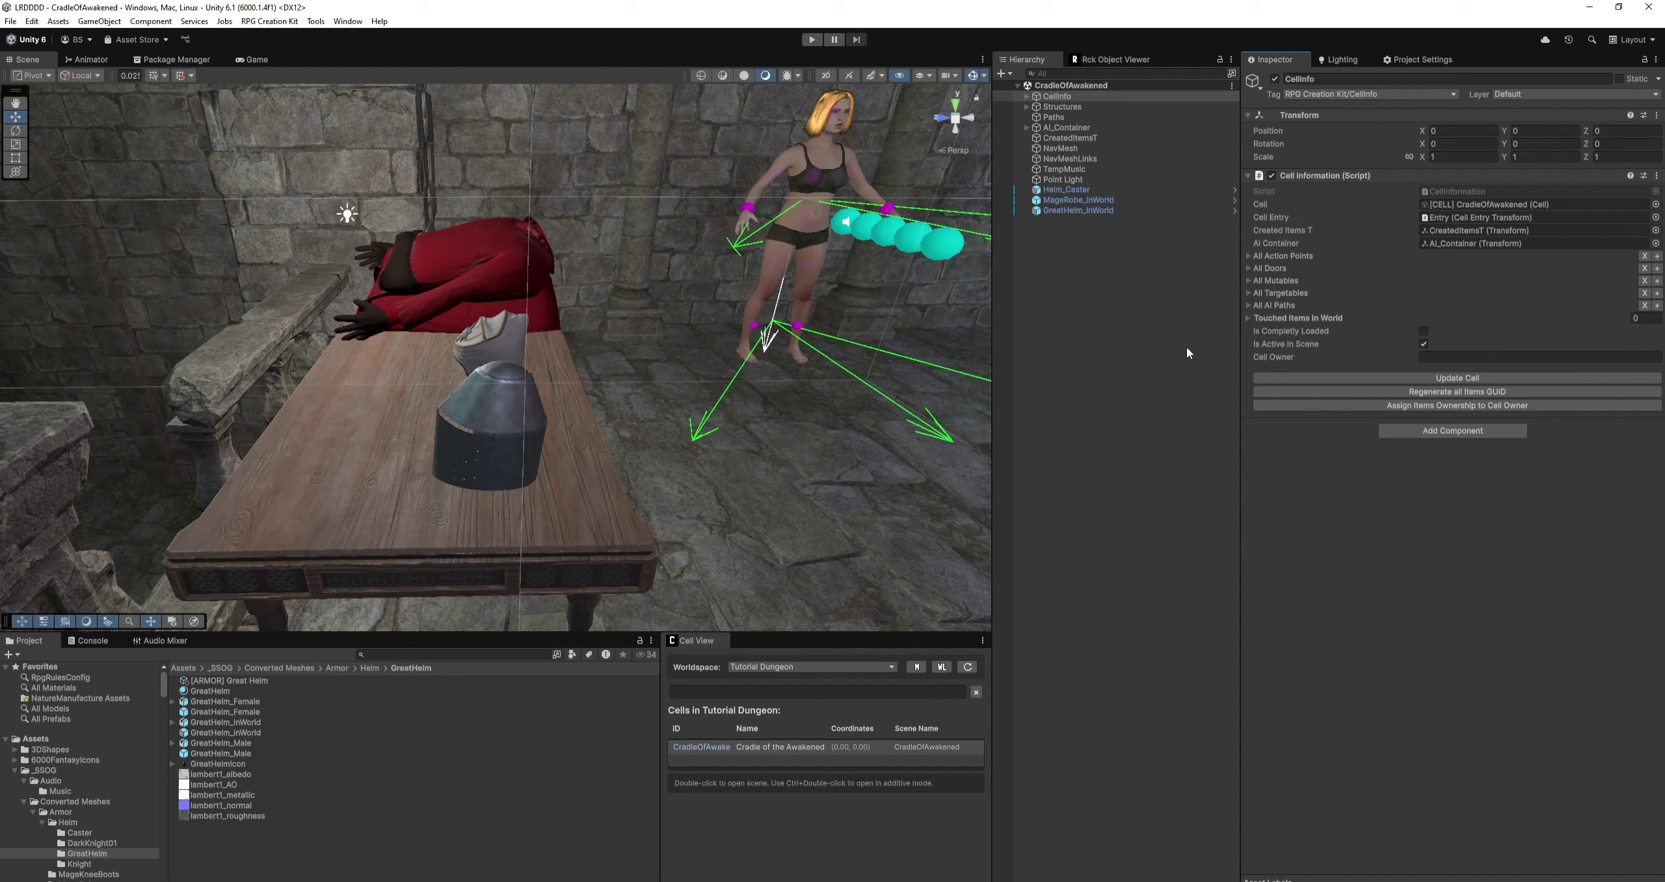
# Configure [ARMOR] Great Helm with the GreatHelmIcon icon, GreatHelm_Male and GreatHelm_Female as biped models, and GreatHelm_InWorld as both world models.
pyautogui.click(207, 681)
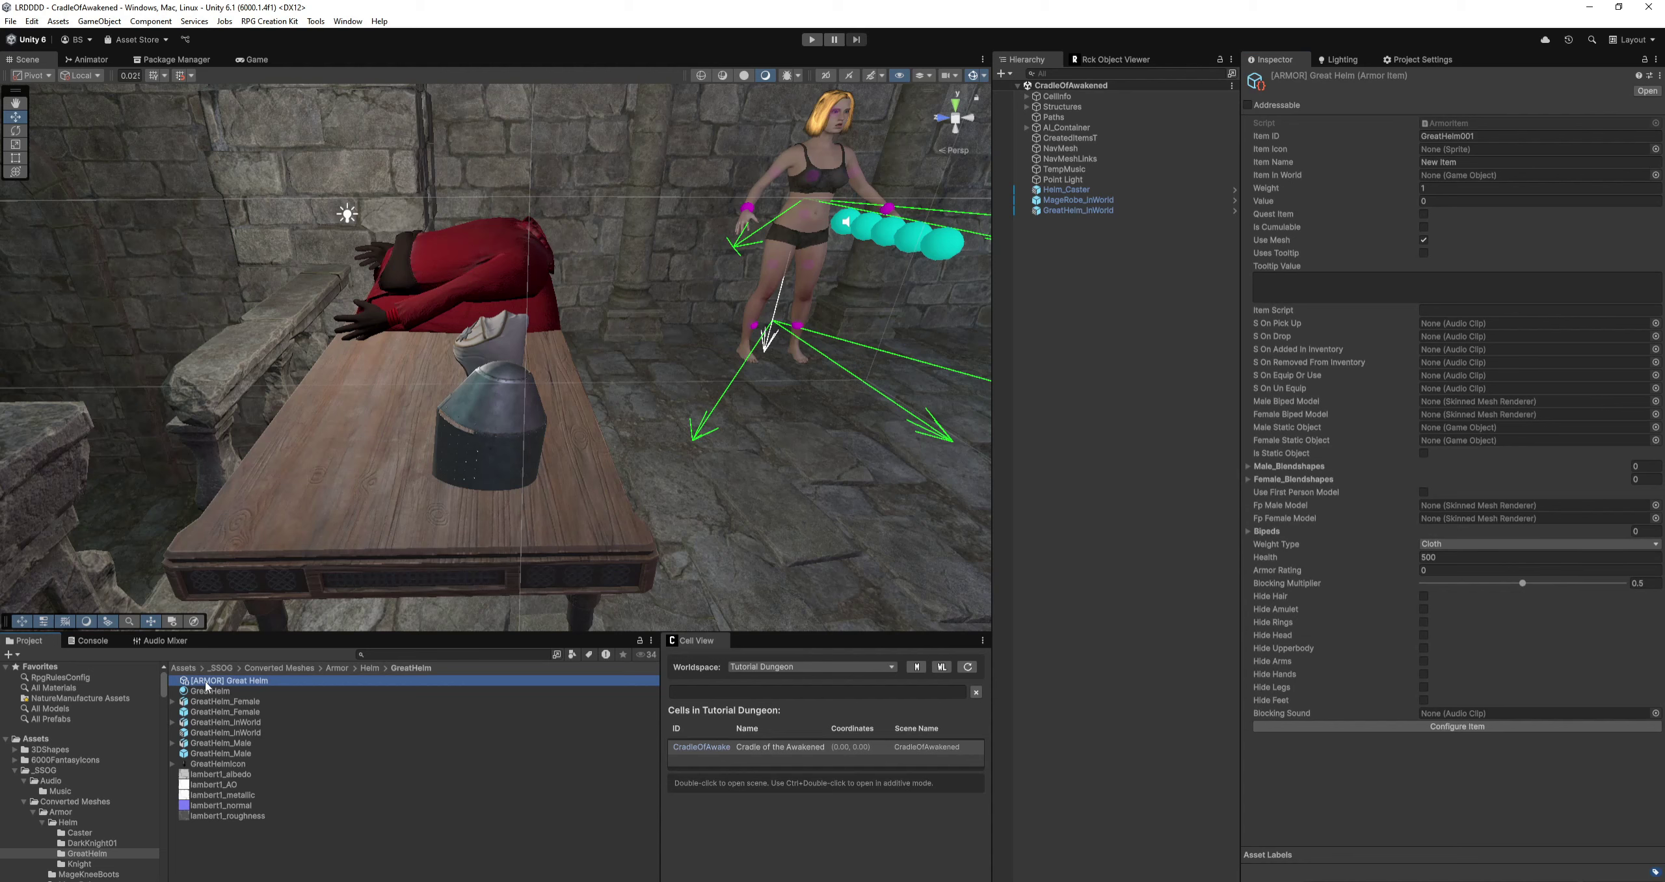
pyautogui.click(1445, 727)
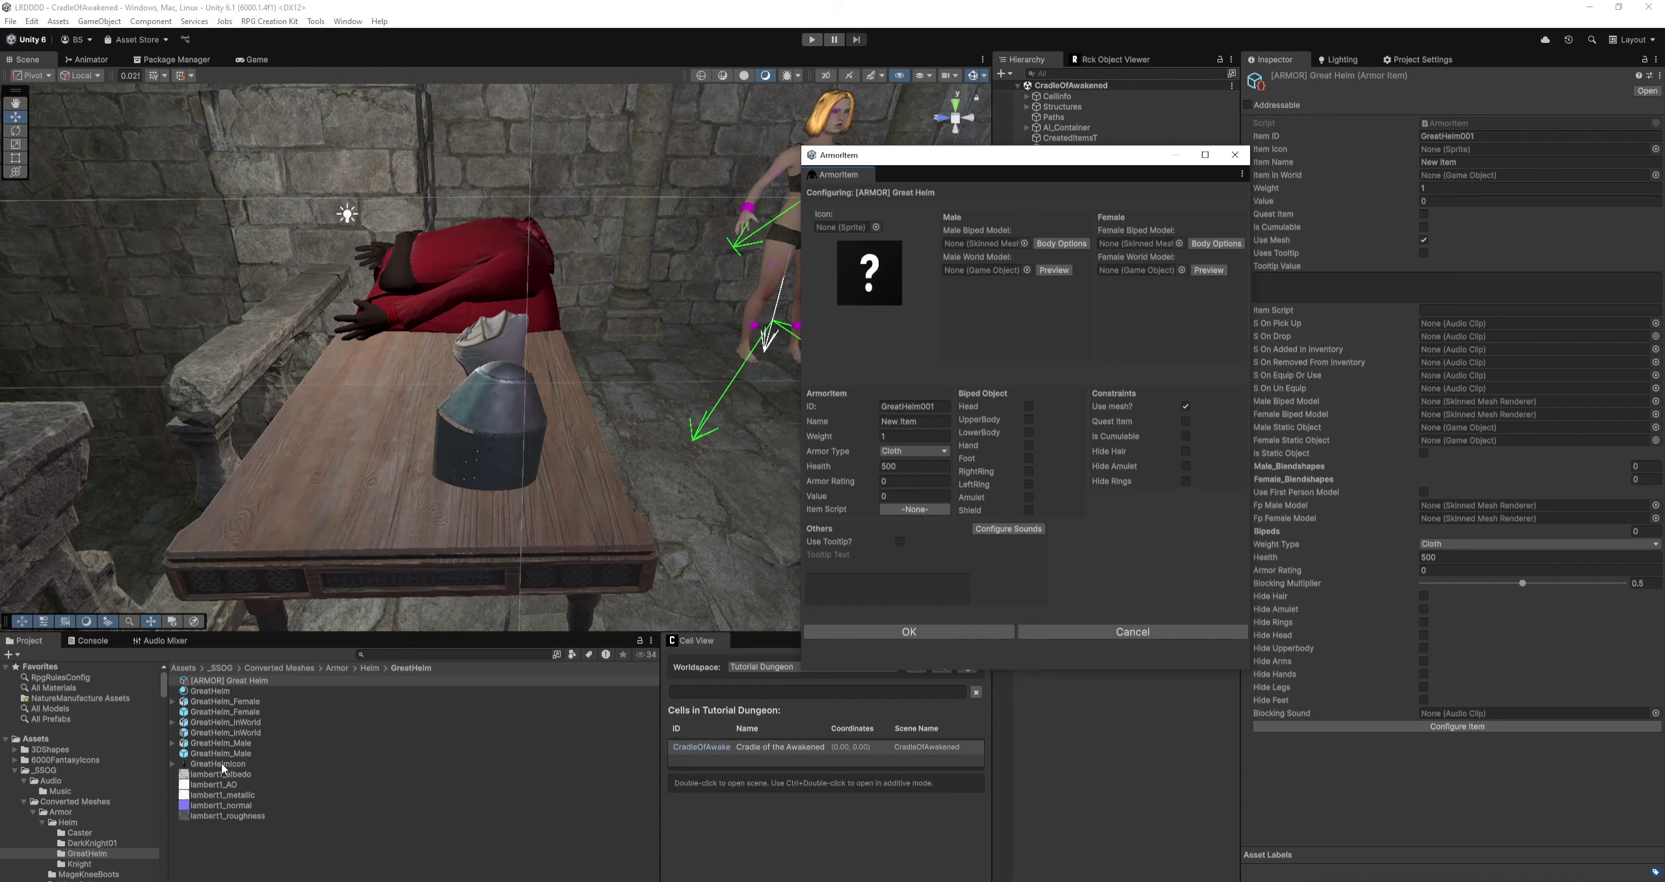
pyautogui.moveTo(221, 762); pyautogui.dragTo(844, 224)
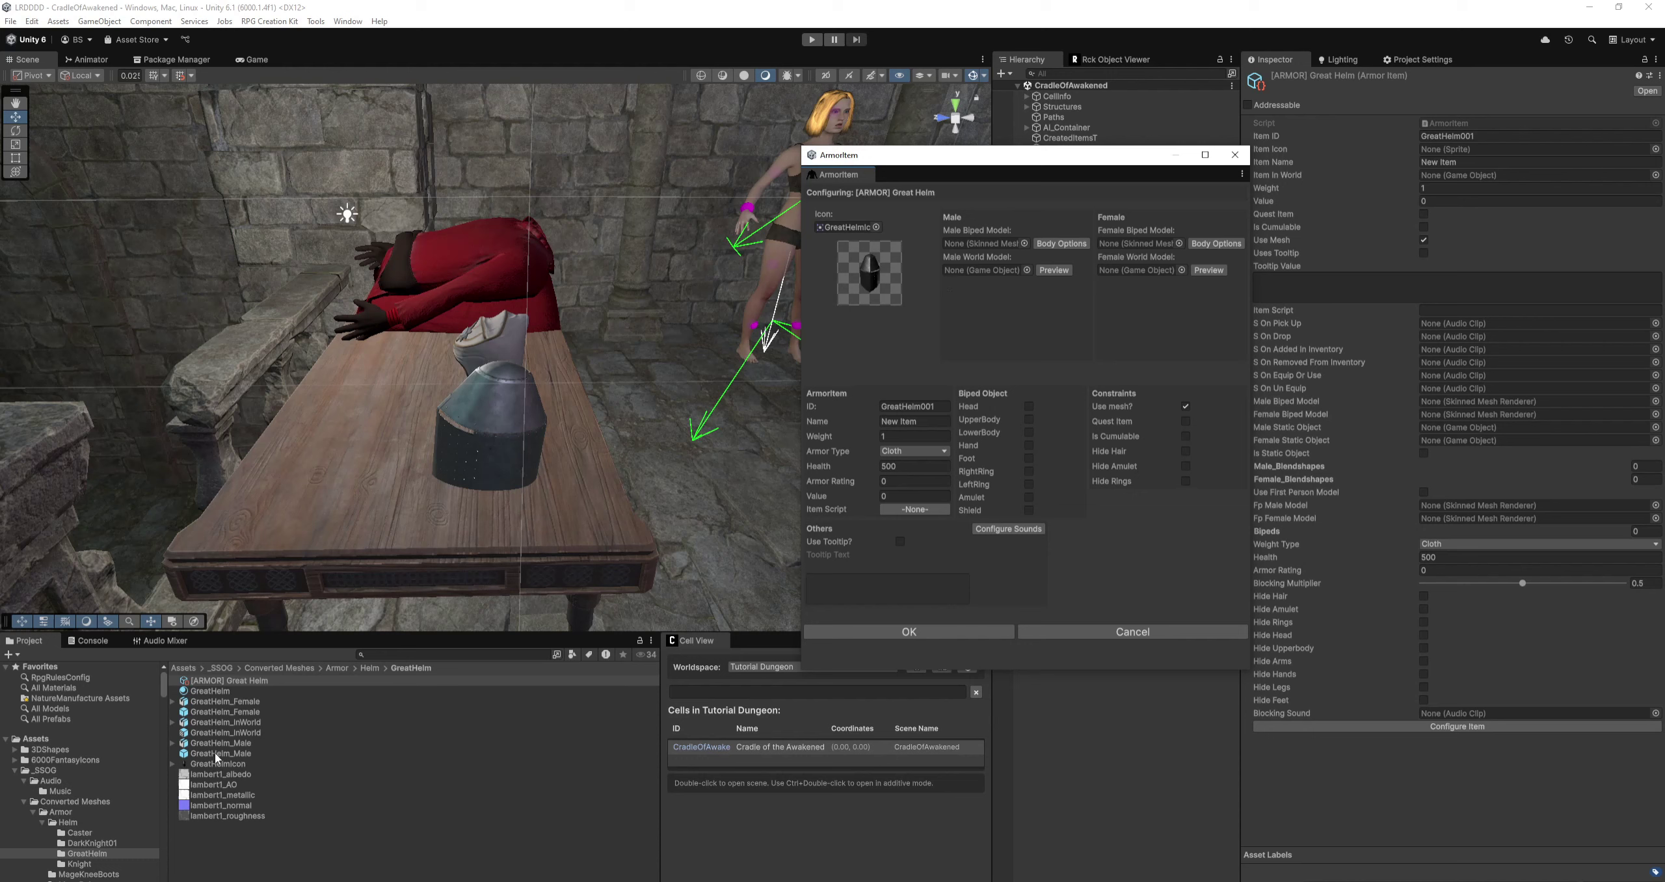
pyautogui.moveTo(217, 754); pyautogui.dragTo(963, 242)
pyautogui.moveTo(237, 731); pyautogui.dragTo(966, 269)
pyautogui.click(236, 714)
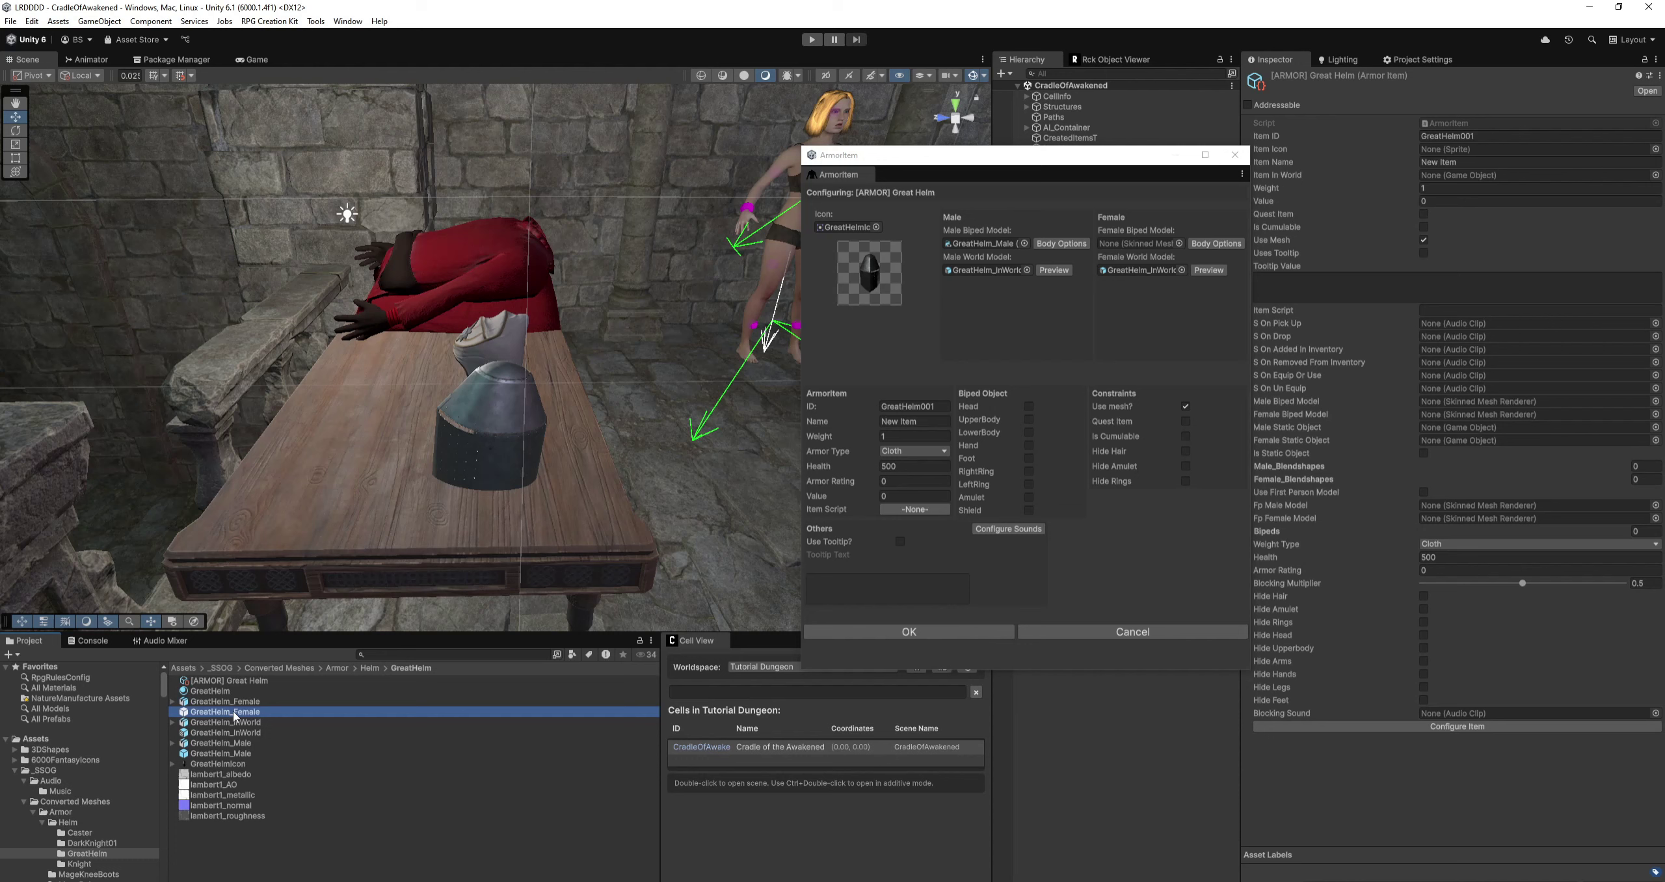
pyautogui.moveTo(236, 714); pyautogui.dragTo(1119, 249)
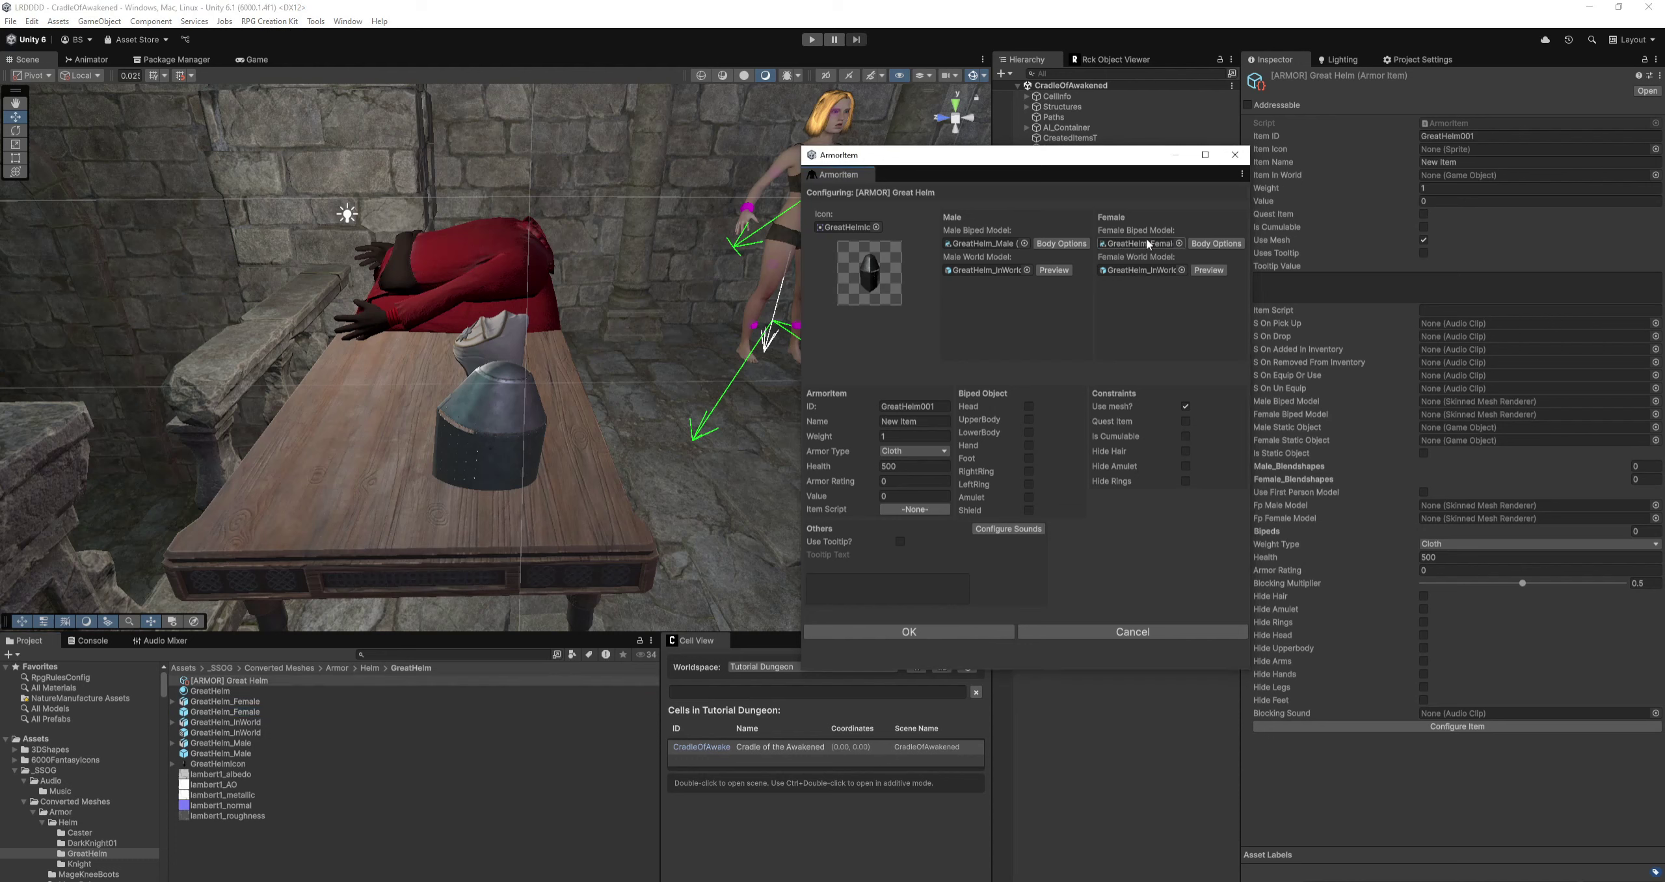
# Name the armor item Great Helm, set its weight to 10 and its armor type to Heavy.
pyautogui.click(933, 416)
pyautogui.write('Great Helm')
pyautogui.click(888, 438)
pyautogui.click(902, 454)
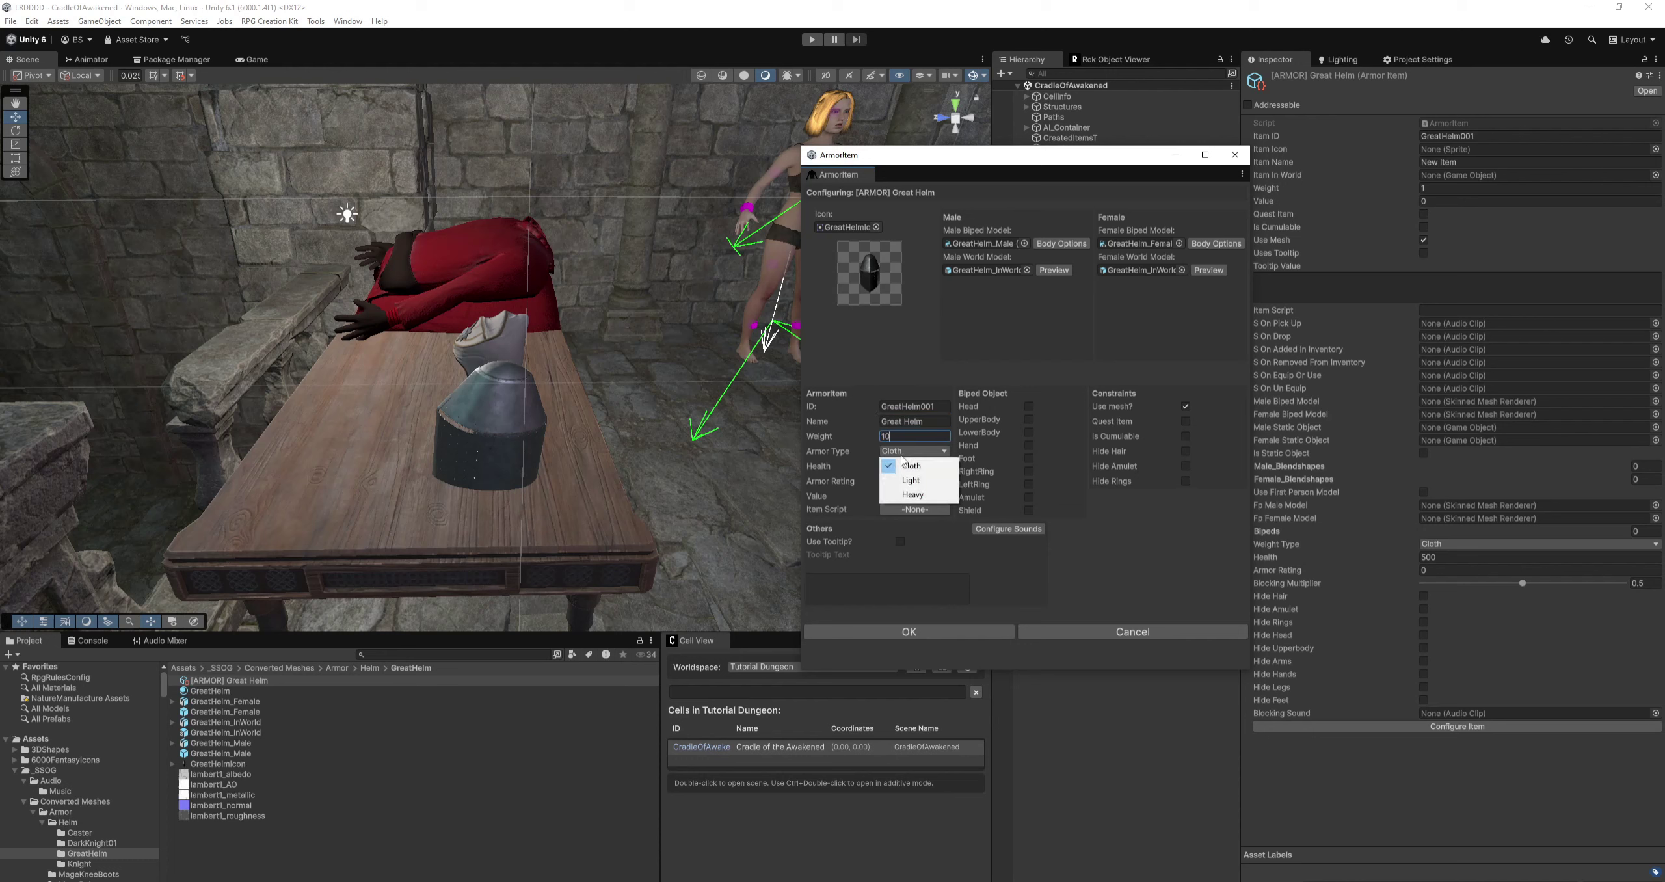
pyautogui.click(912, 495)
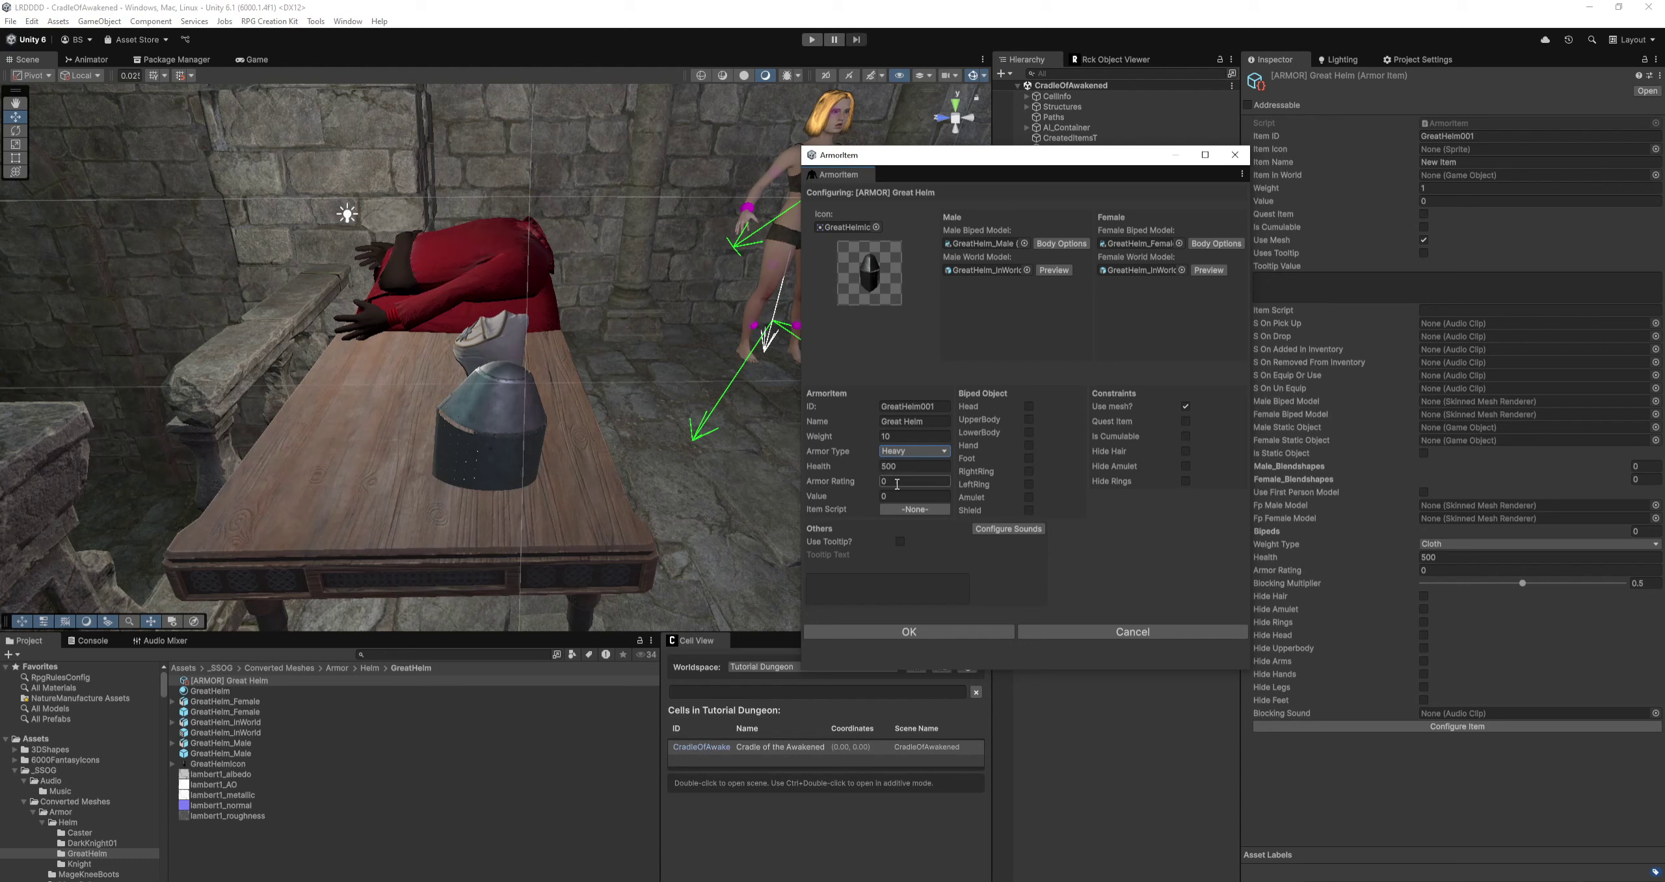
# Set the Great Helm's armor rating to 5 and value to 100, assign it to the Head biped slot, and enable Hide Hair.
pyautogui.click(897, 481)
pyautogui.click(895, 497)
pyautogui.click(1029, 405)
pyautogui.click(1186, 451)
pyautogui.click(932, 631)
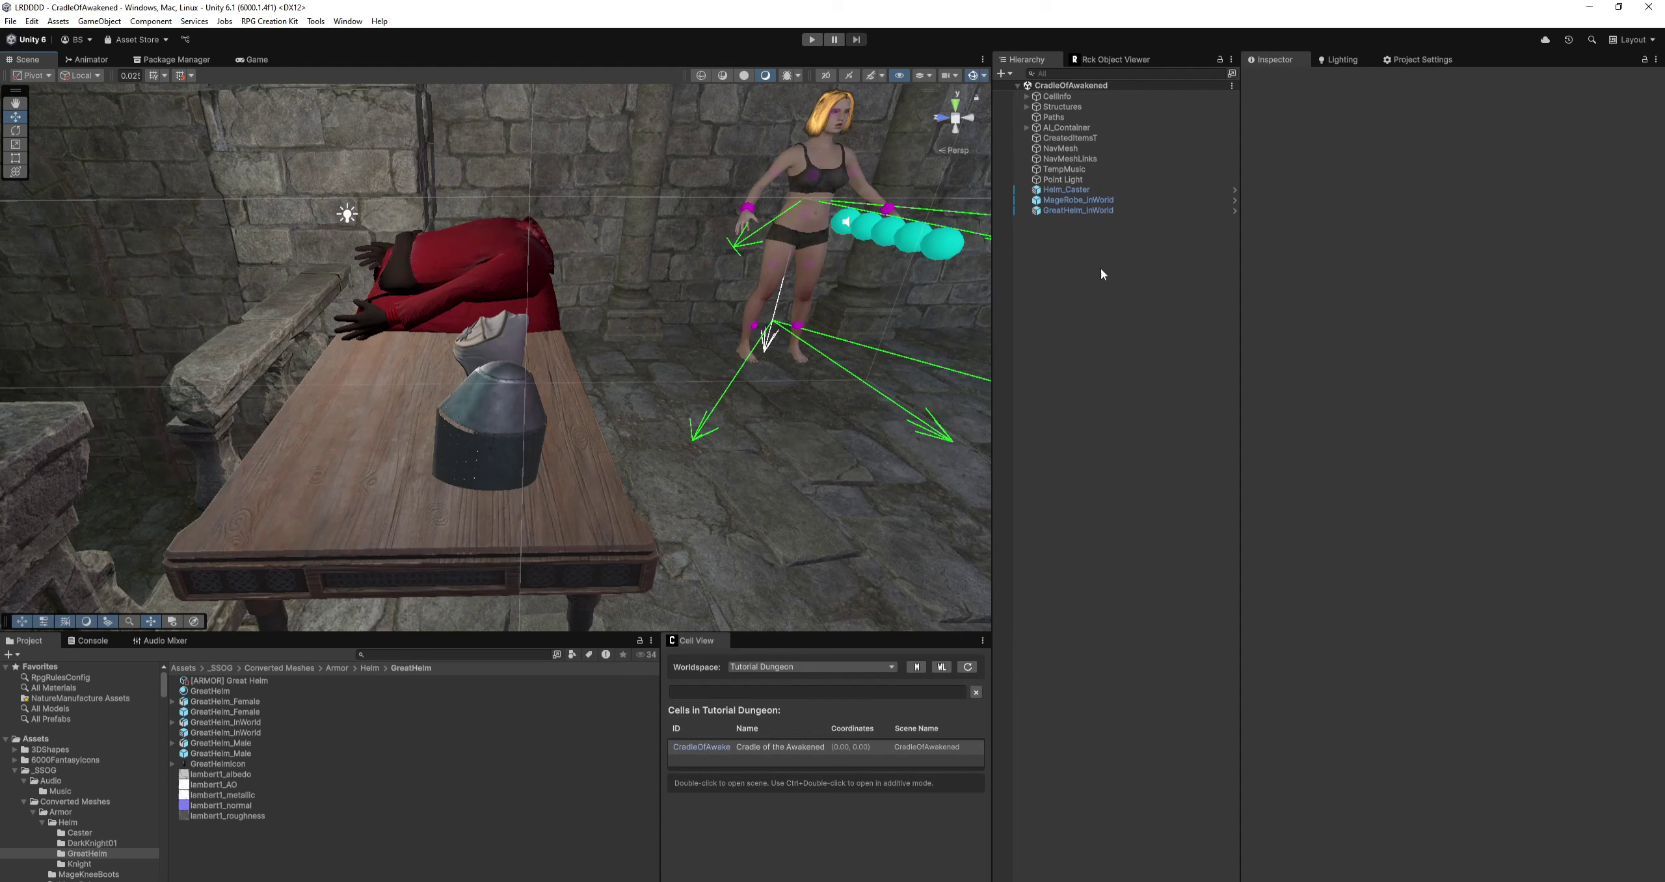
# Inspect the GreatHelm001 item in the Rck Object Viewer and update all RPG Creation Kit databases.
pyautogui.click(1089, 62)
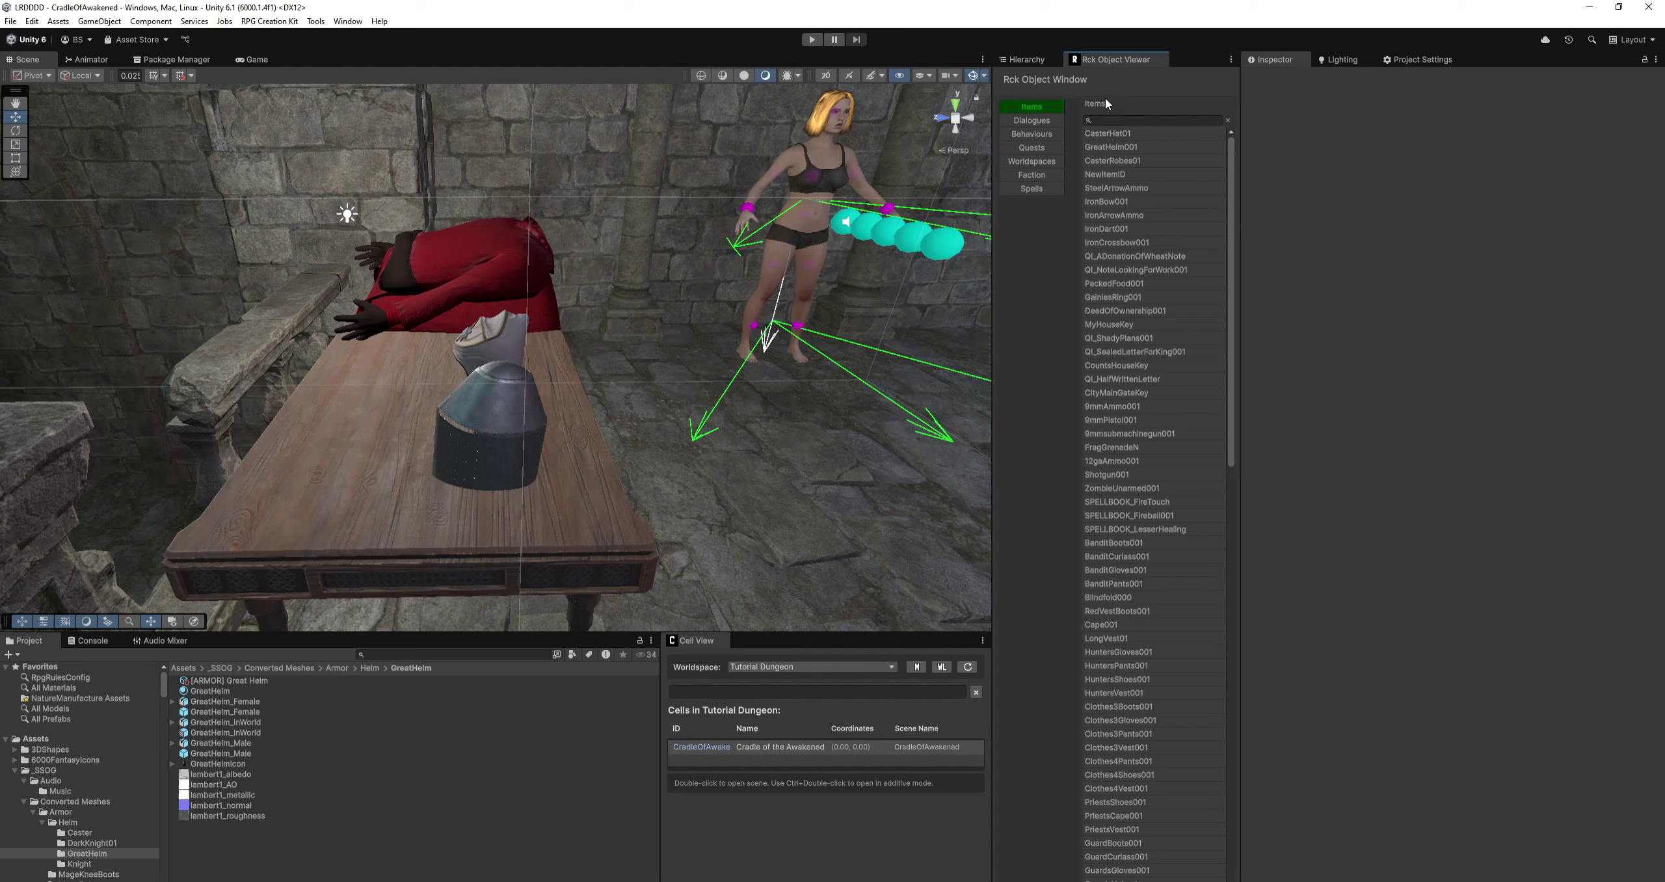
pyautogui.click(1094, 147)
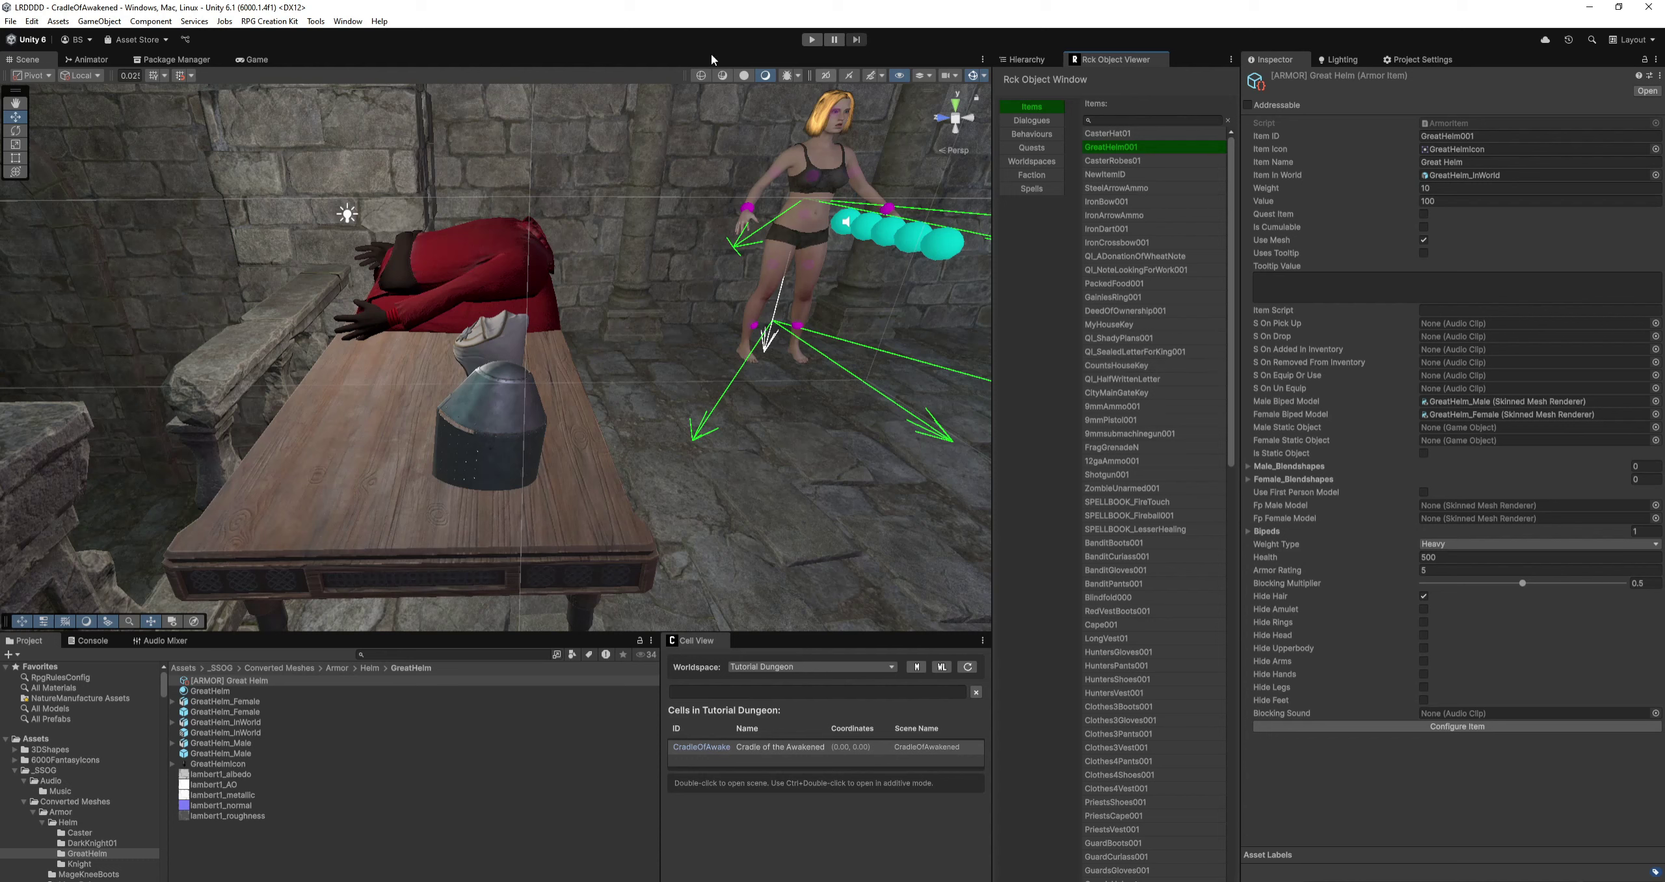
pyautogui.click(273, 23)
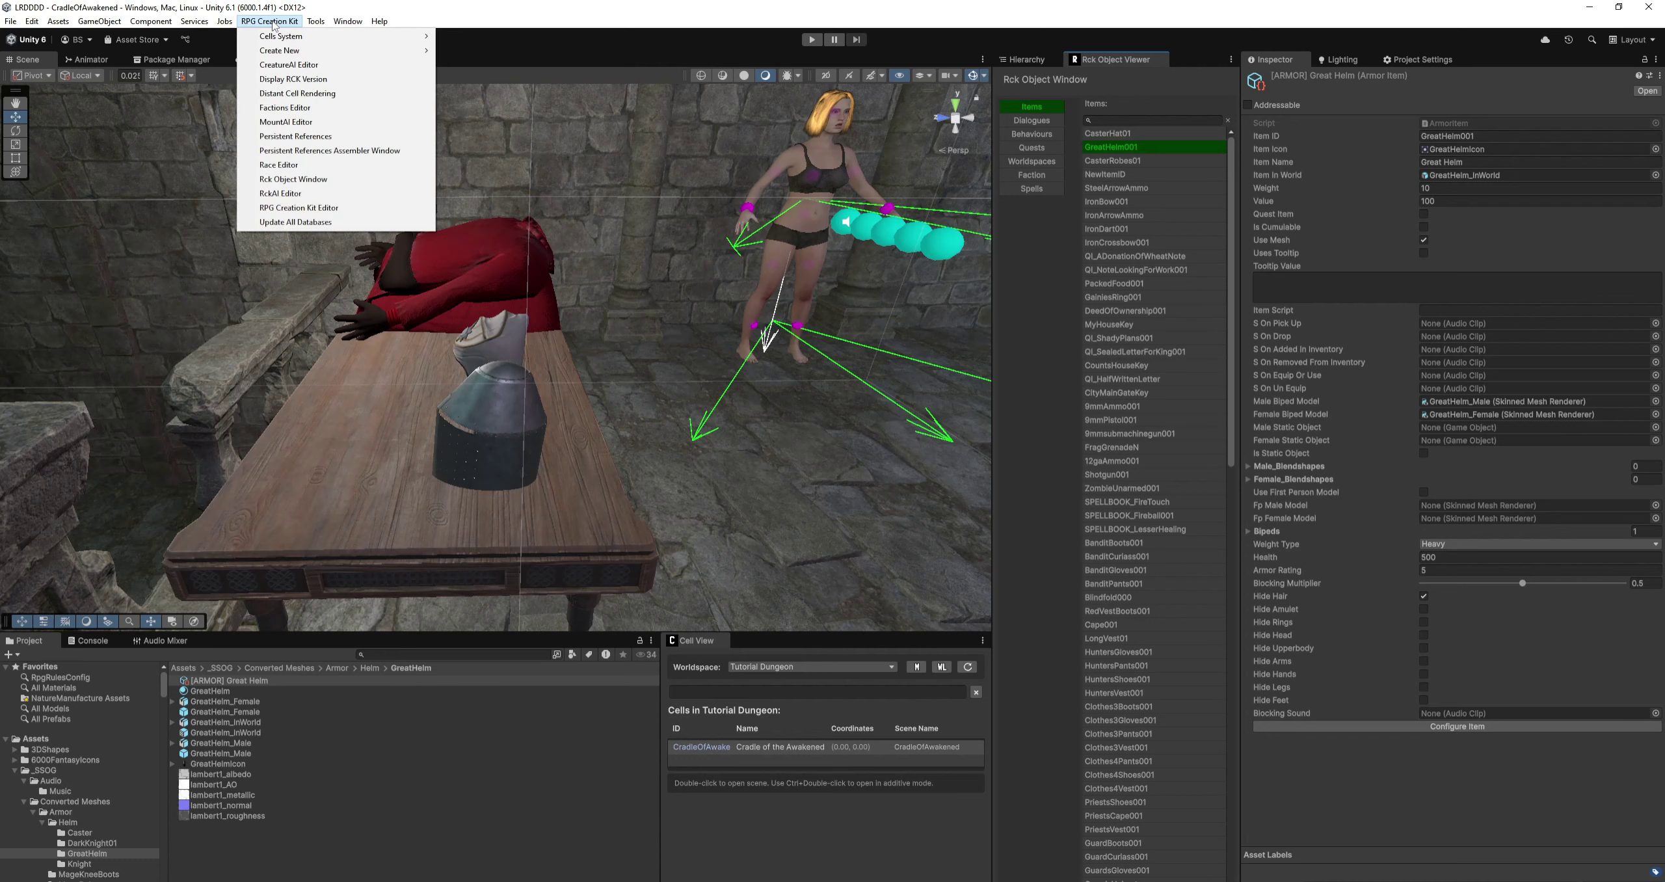
pyautogui.click(272, 223)
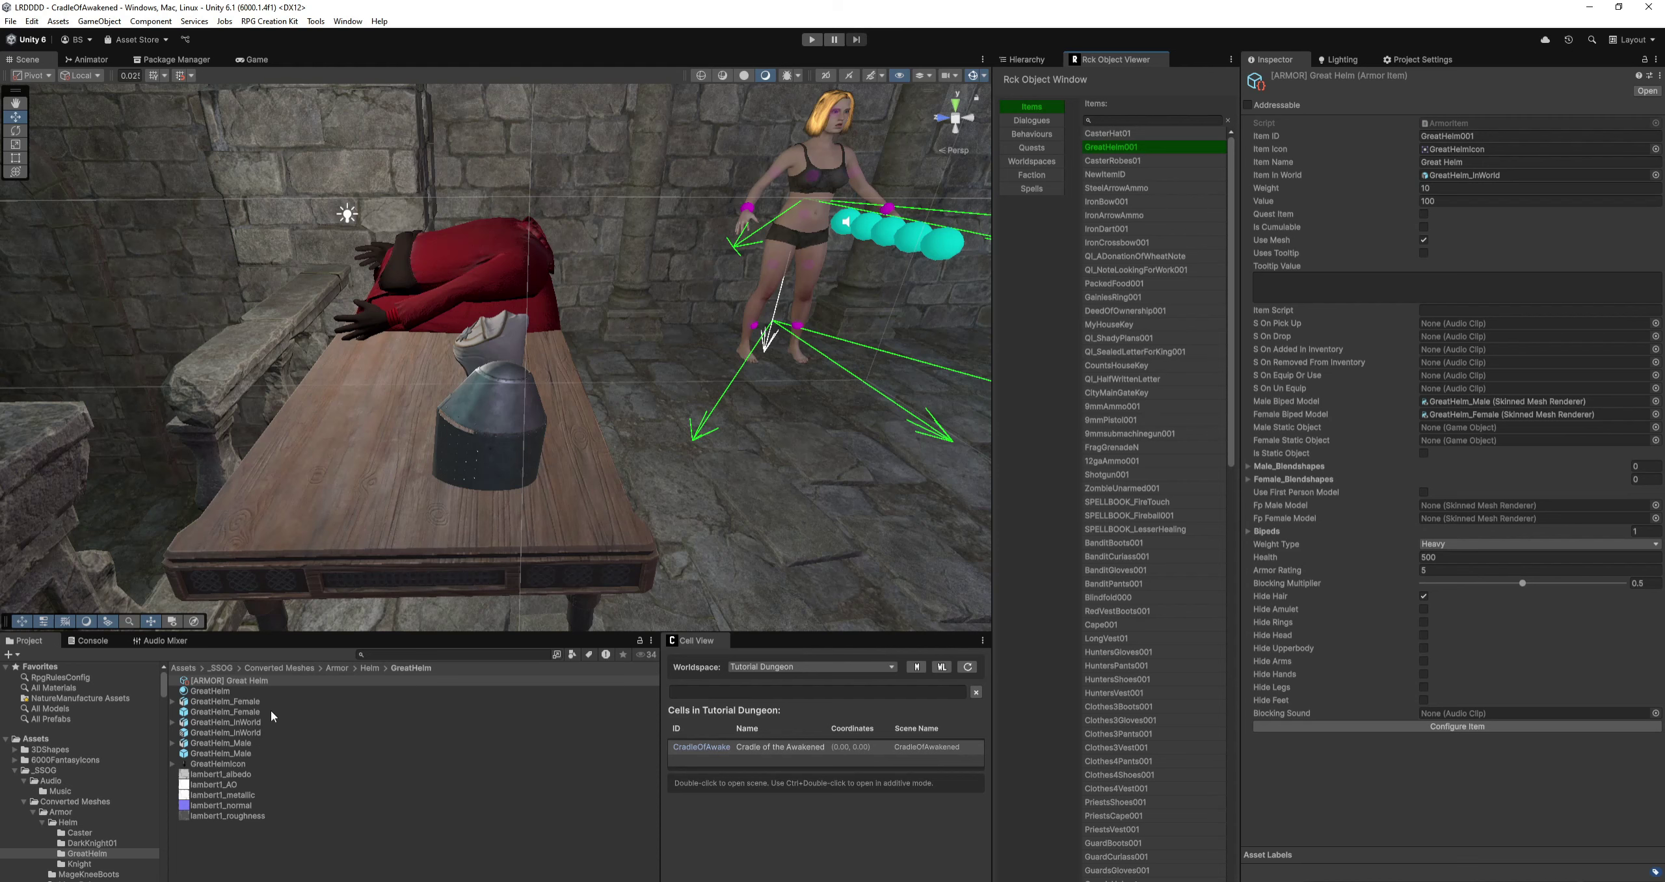
pyautogui.click(428, 655)
pyautogui.write('itemd')
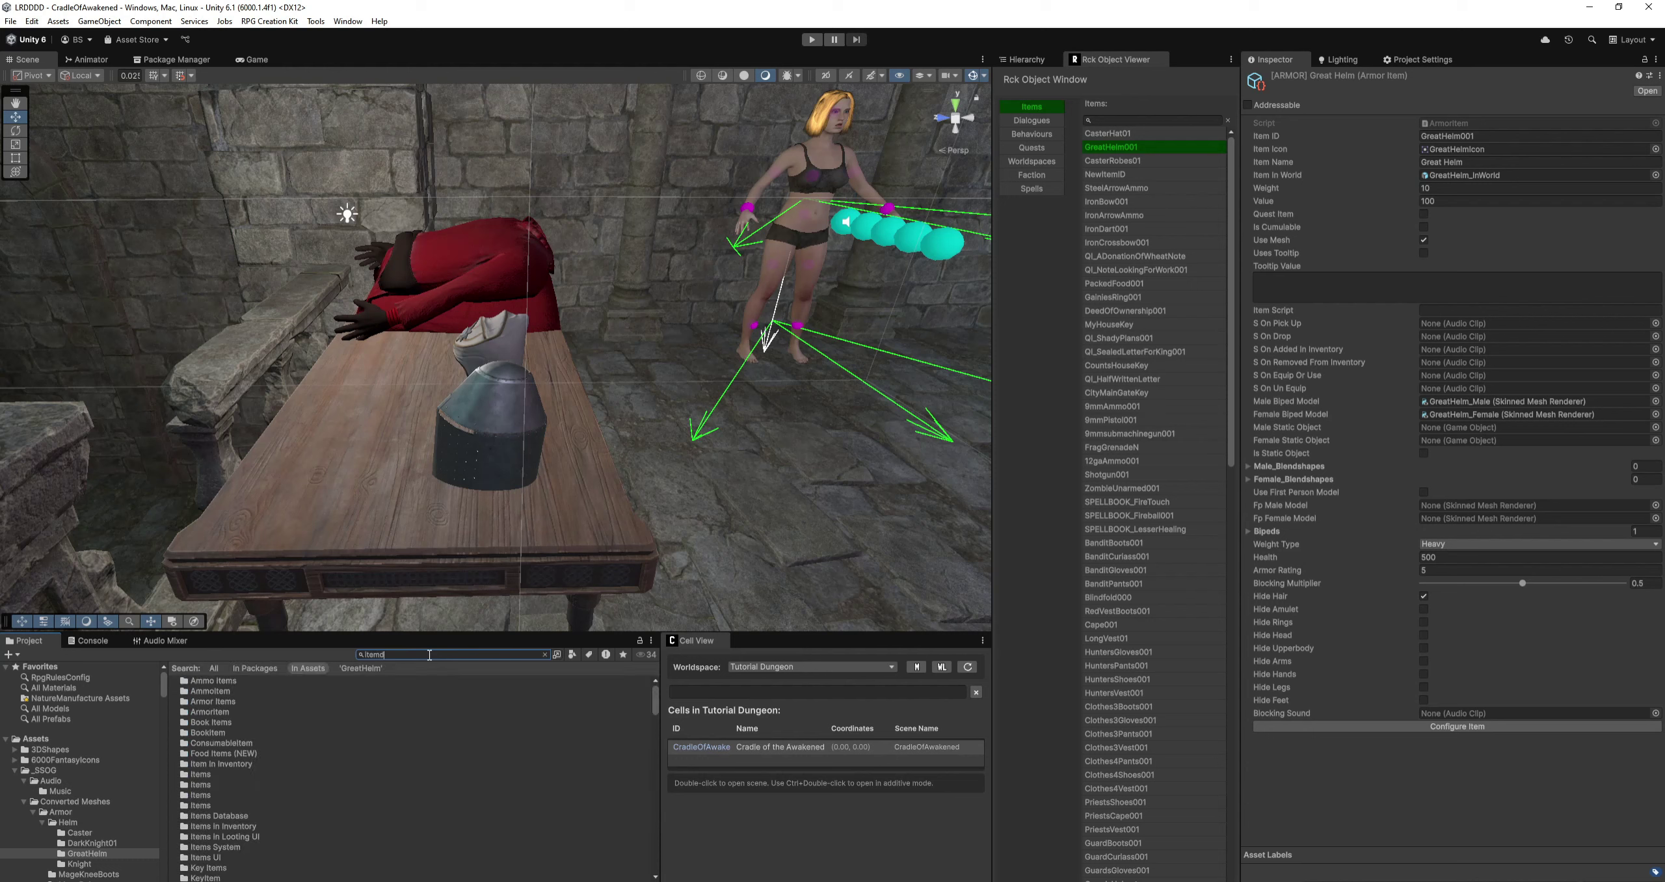
pyautogui.write('ata')
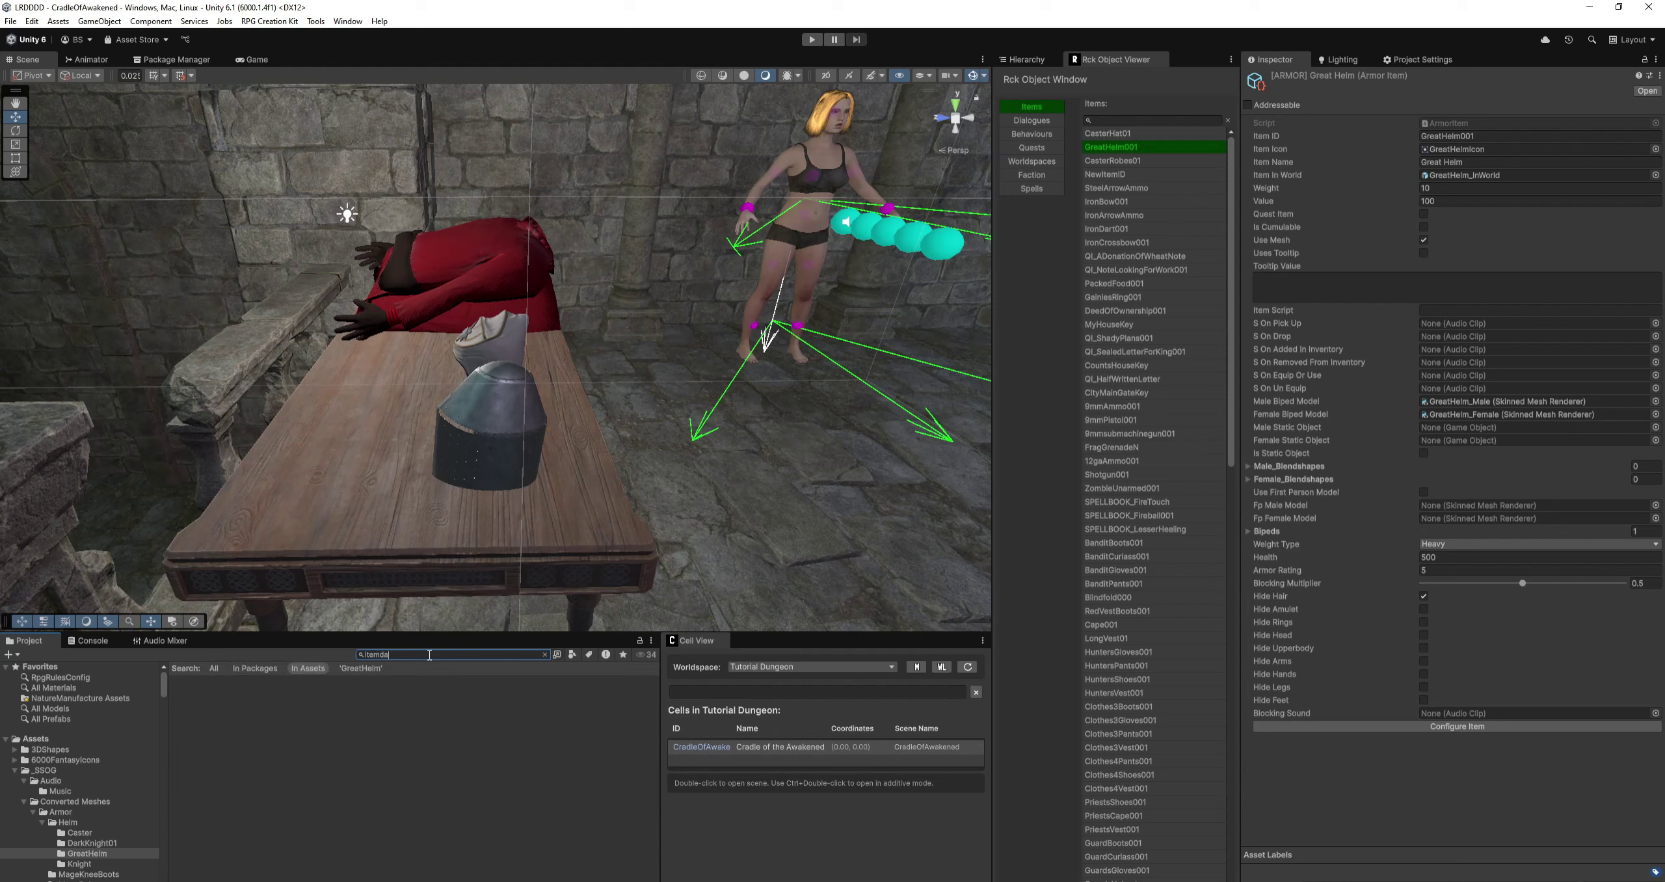
pyautogui.press('BackSpace')
pyautogui.press('BackSpace')
pyautogui.press('BackSpace')
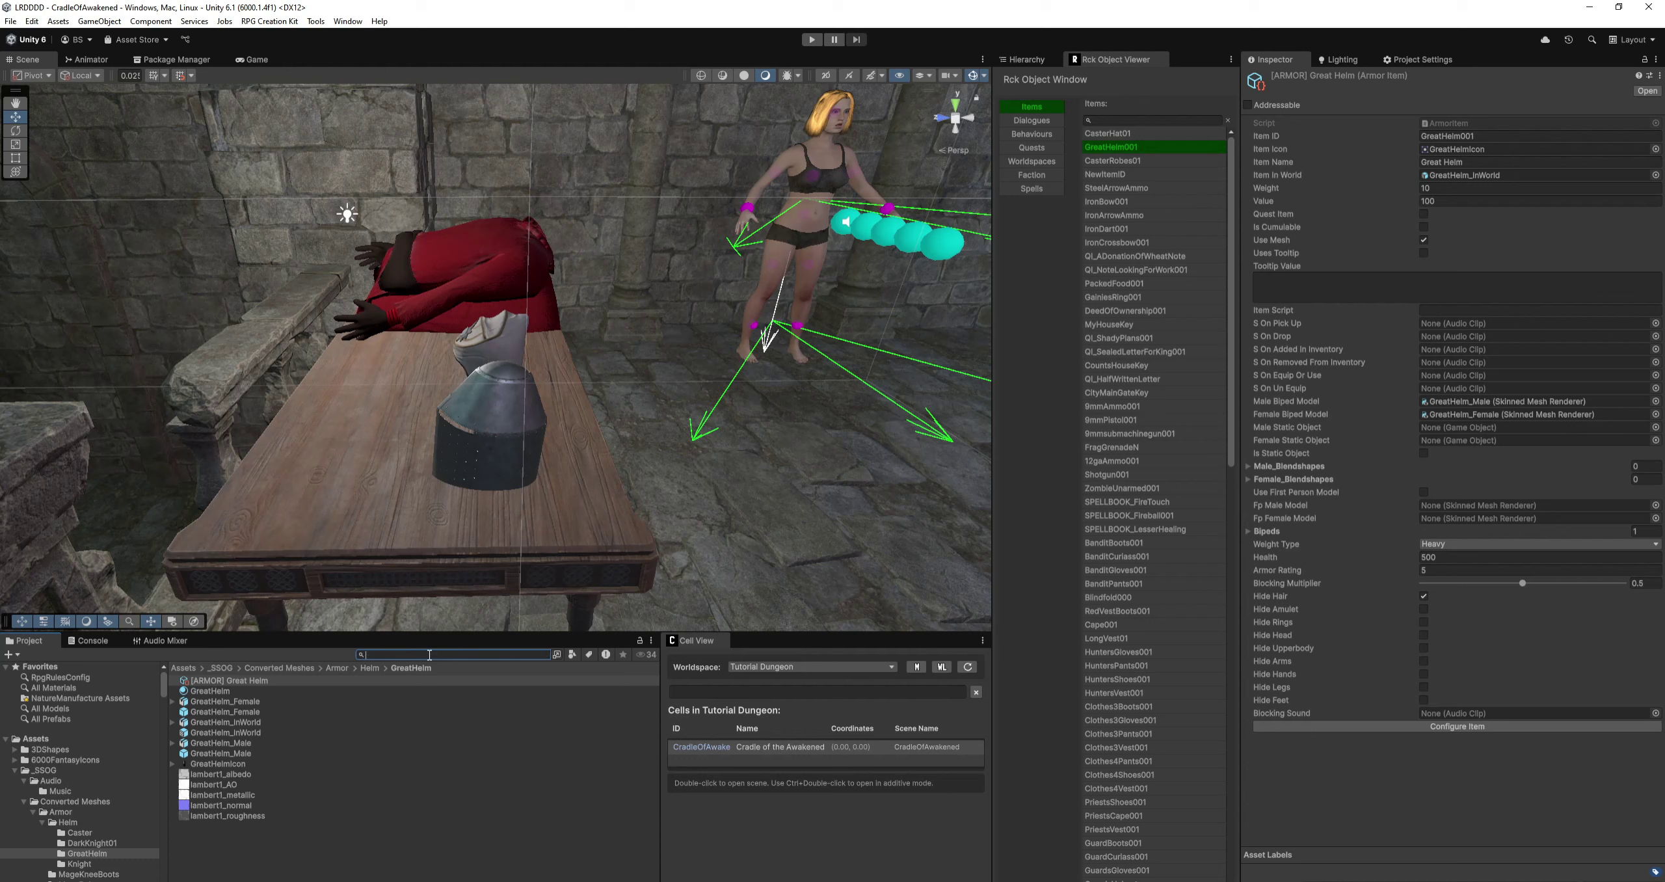
# Open the Items Database folder under RPG Creation Kit/Scripts/Databases in the project assets.
pyautogui.scroll(-10, 73, 786)
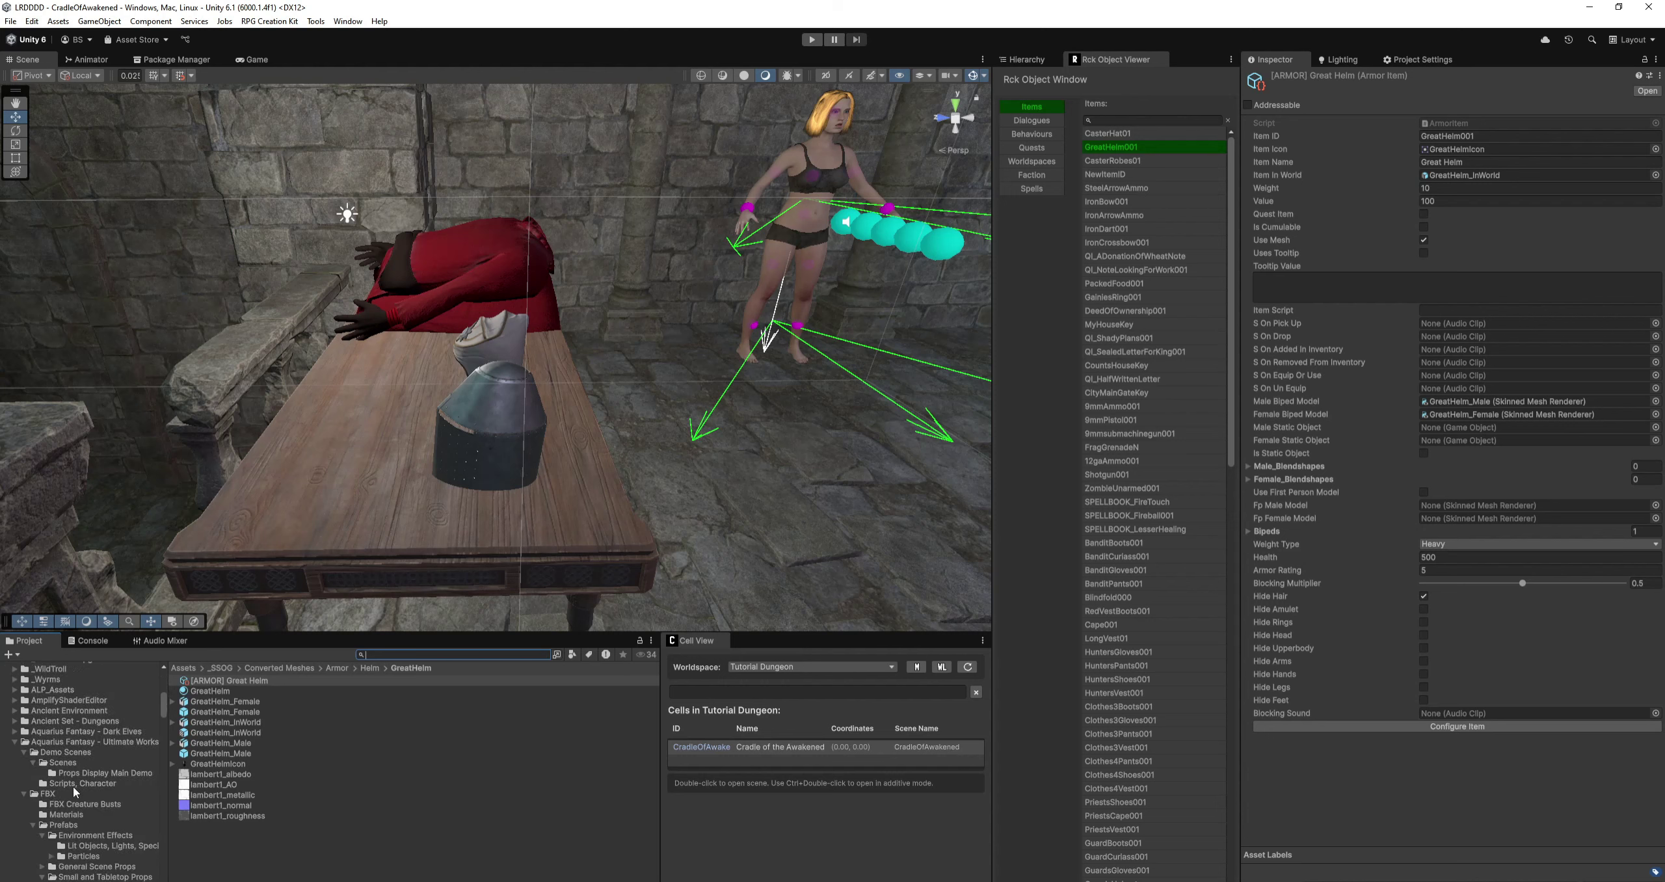
pyautogui.click(15, 741)
pyautogui.scroll(-5, 82, 784)
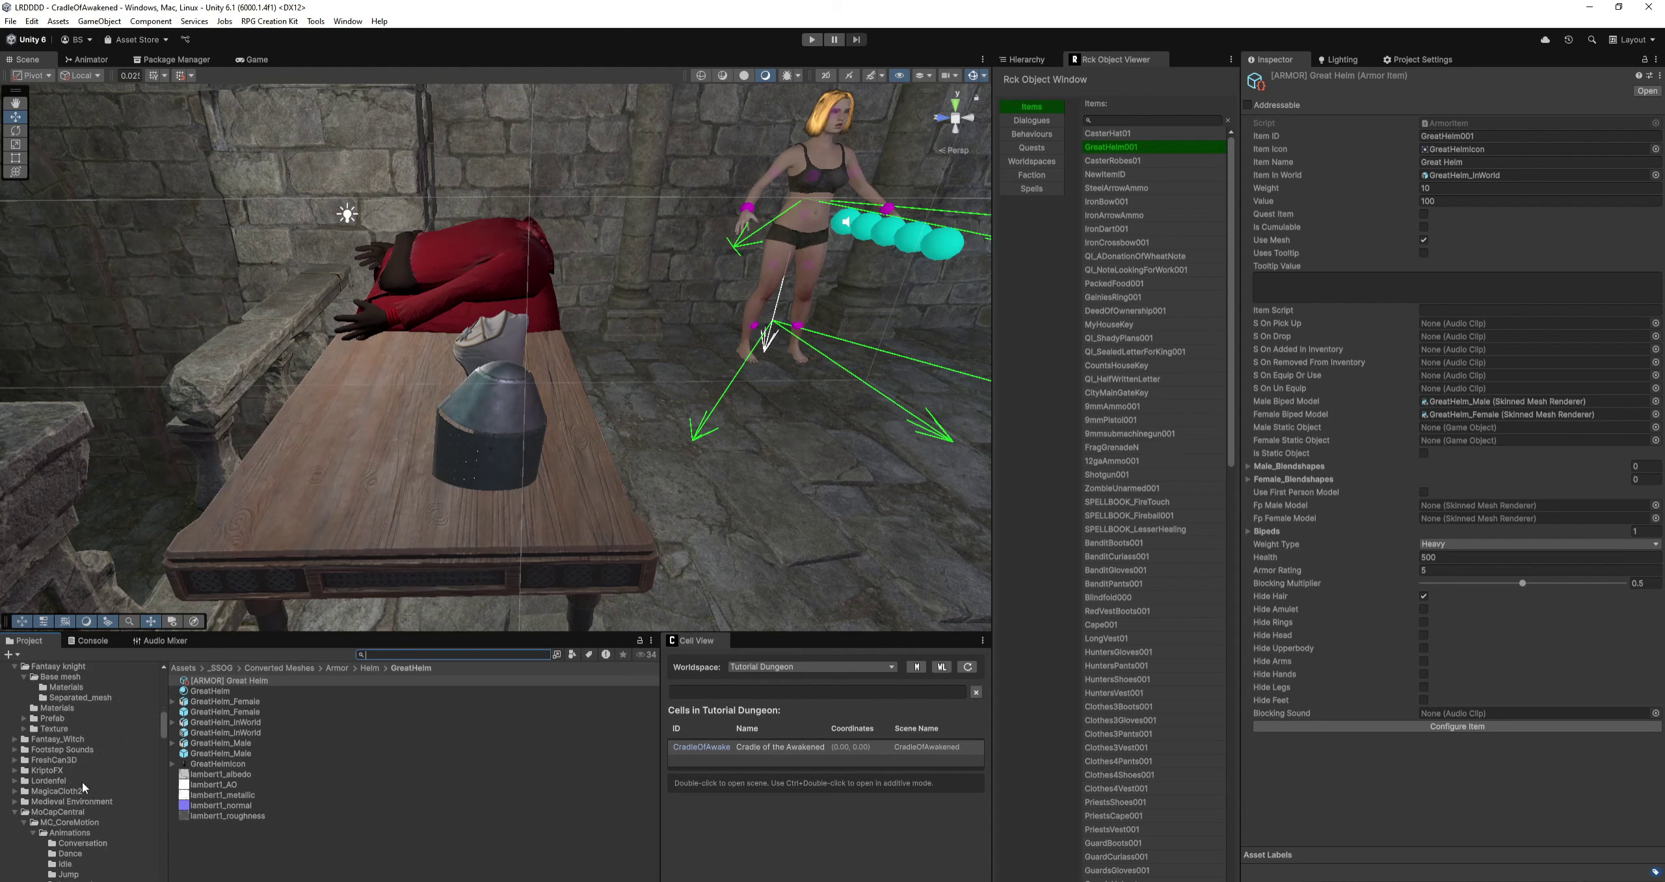
pyautogui.scroll(-10, 82, 782)
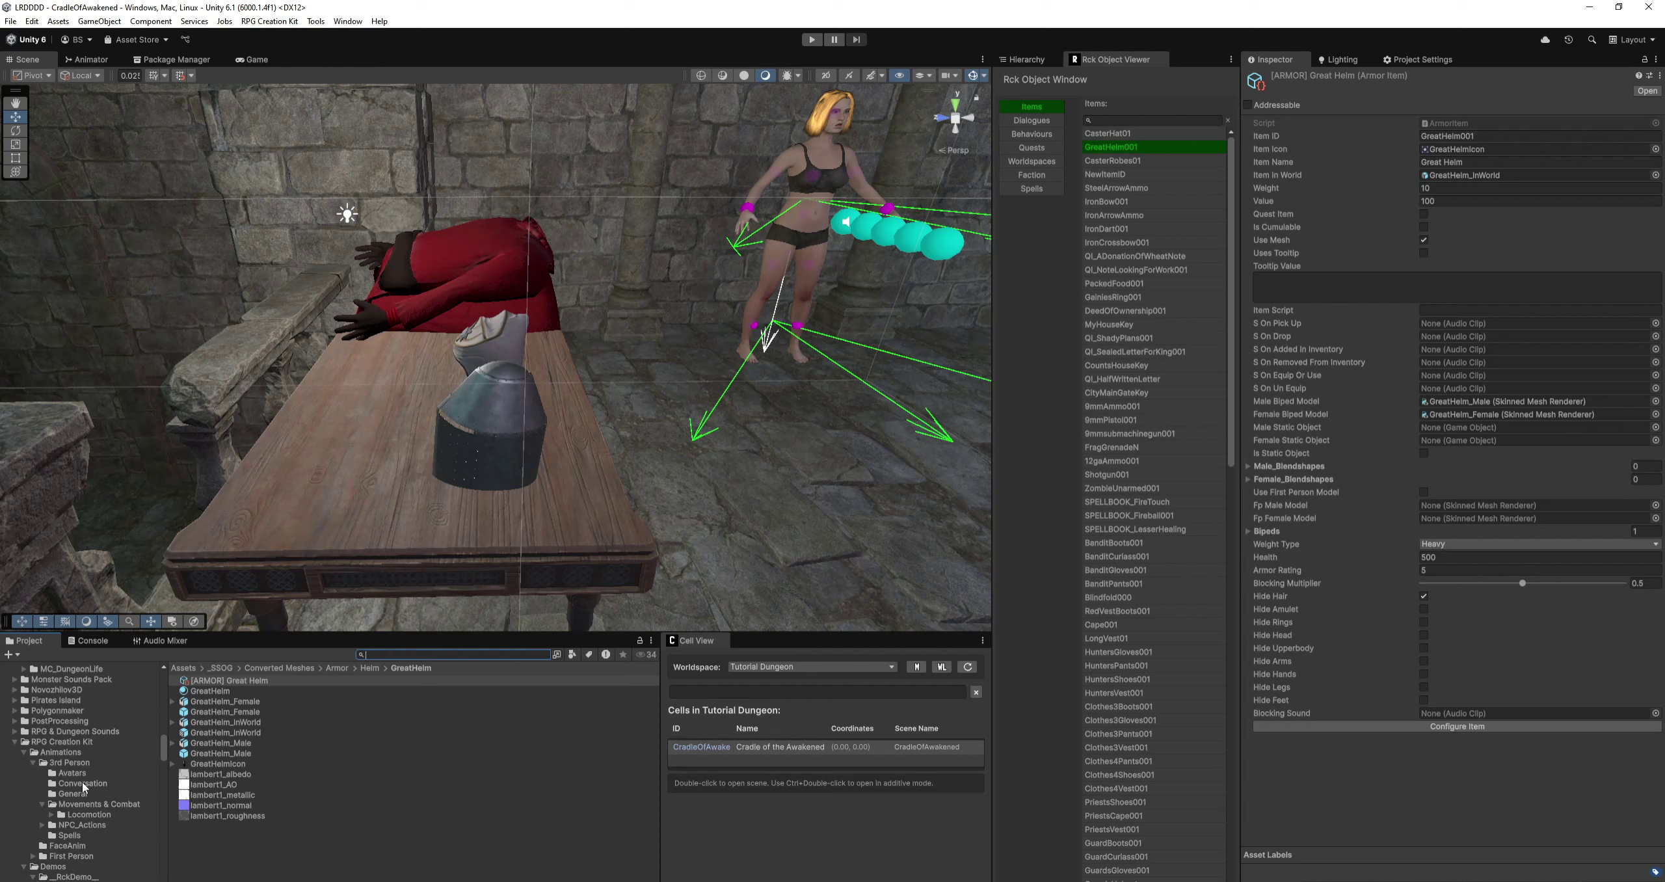
pyautogui.scroll(-10, 82, 783)
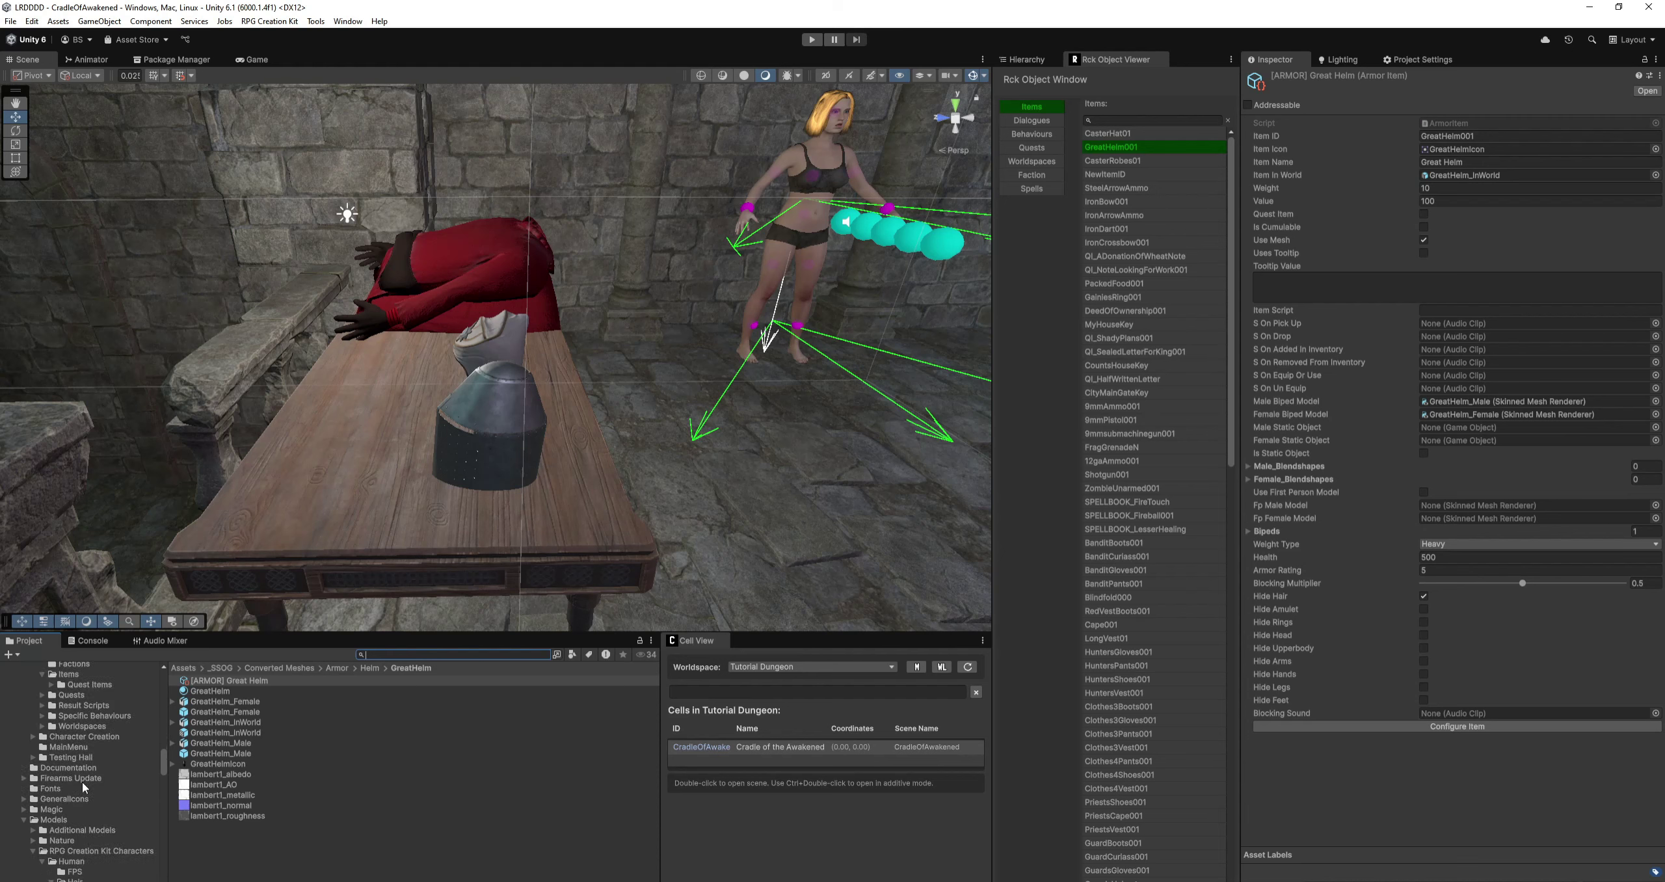
pyautogui.scroll(-10, 83, 784)
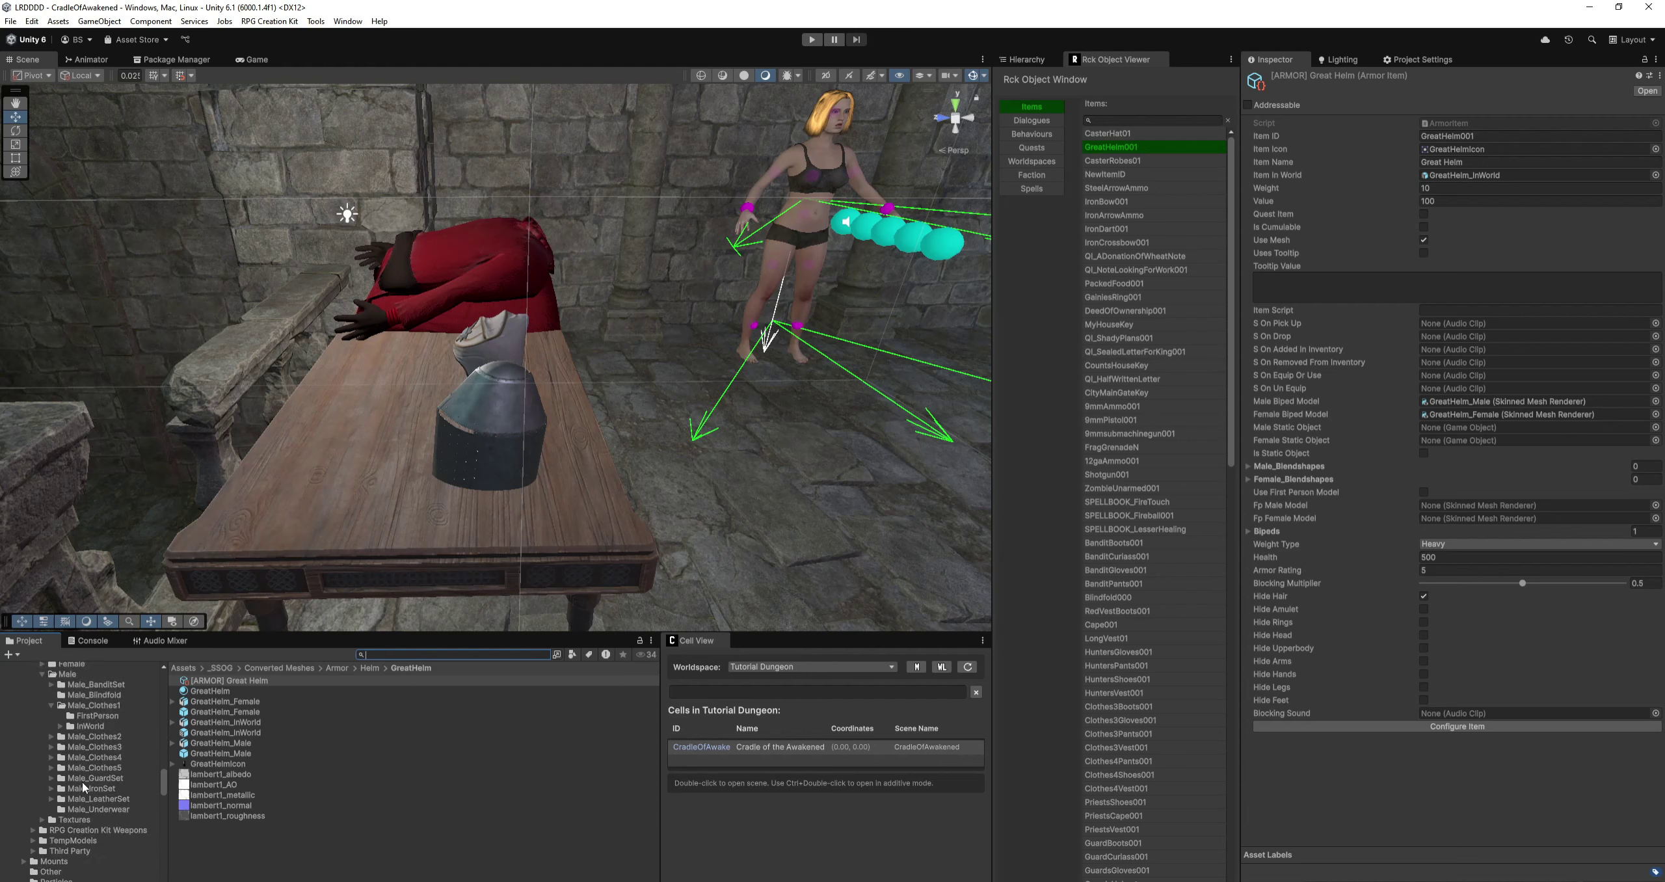
pyautogui.scroll(-6, 82, 781)
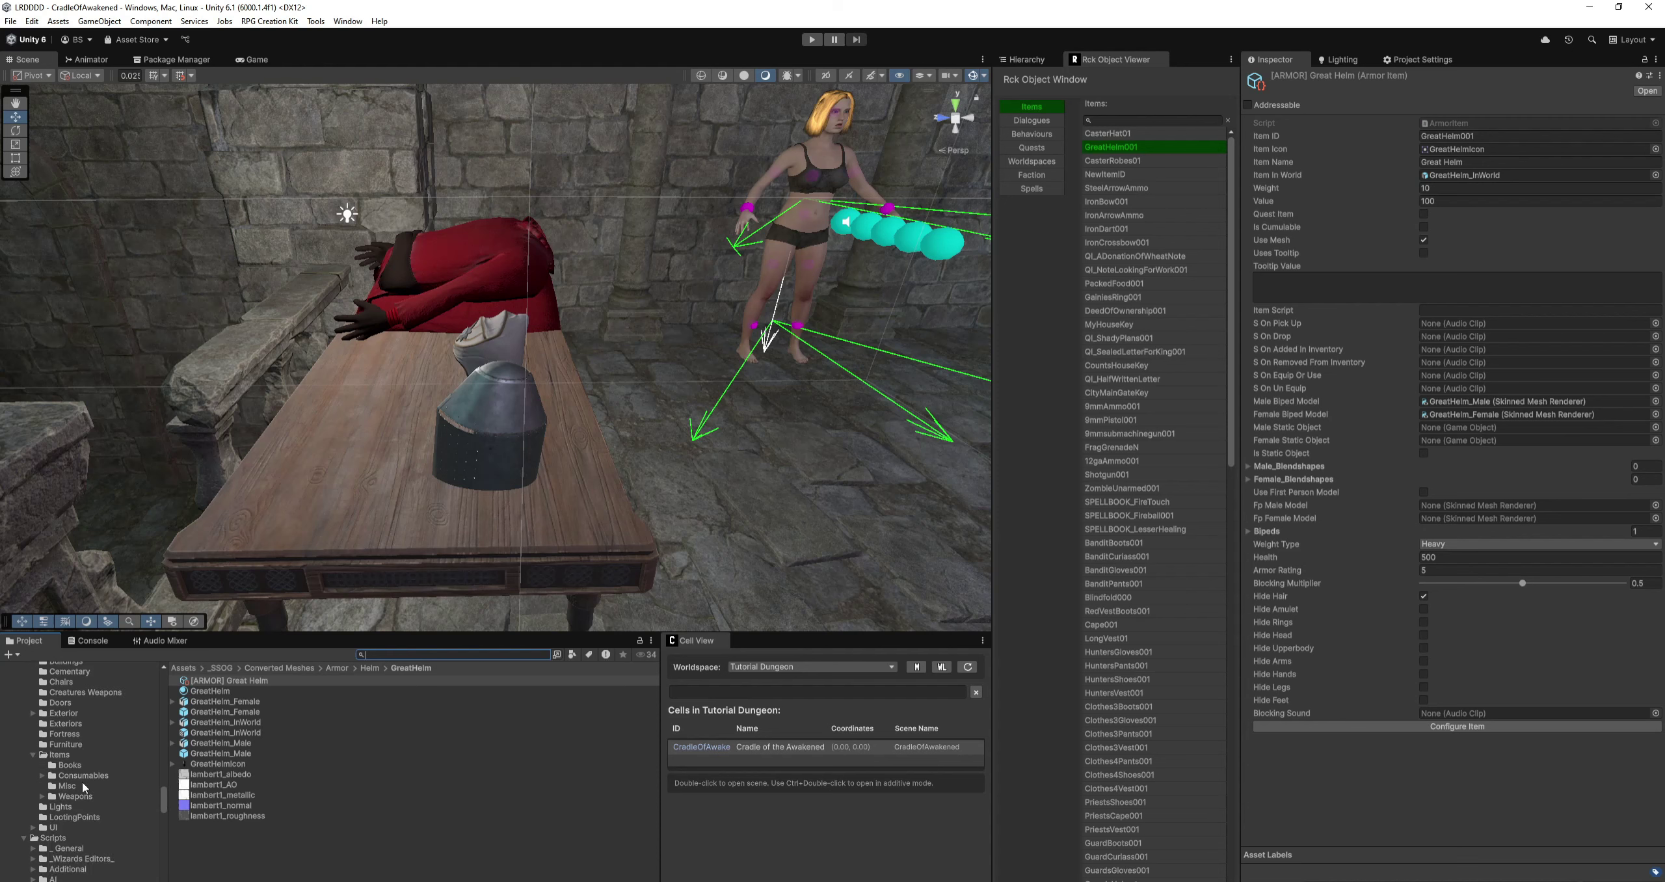
pyautogui.scroll(-5, 82, 781)
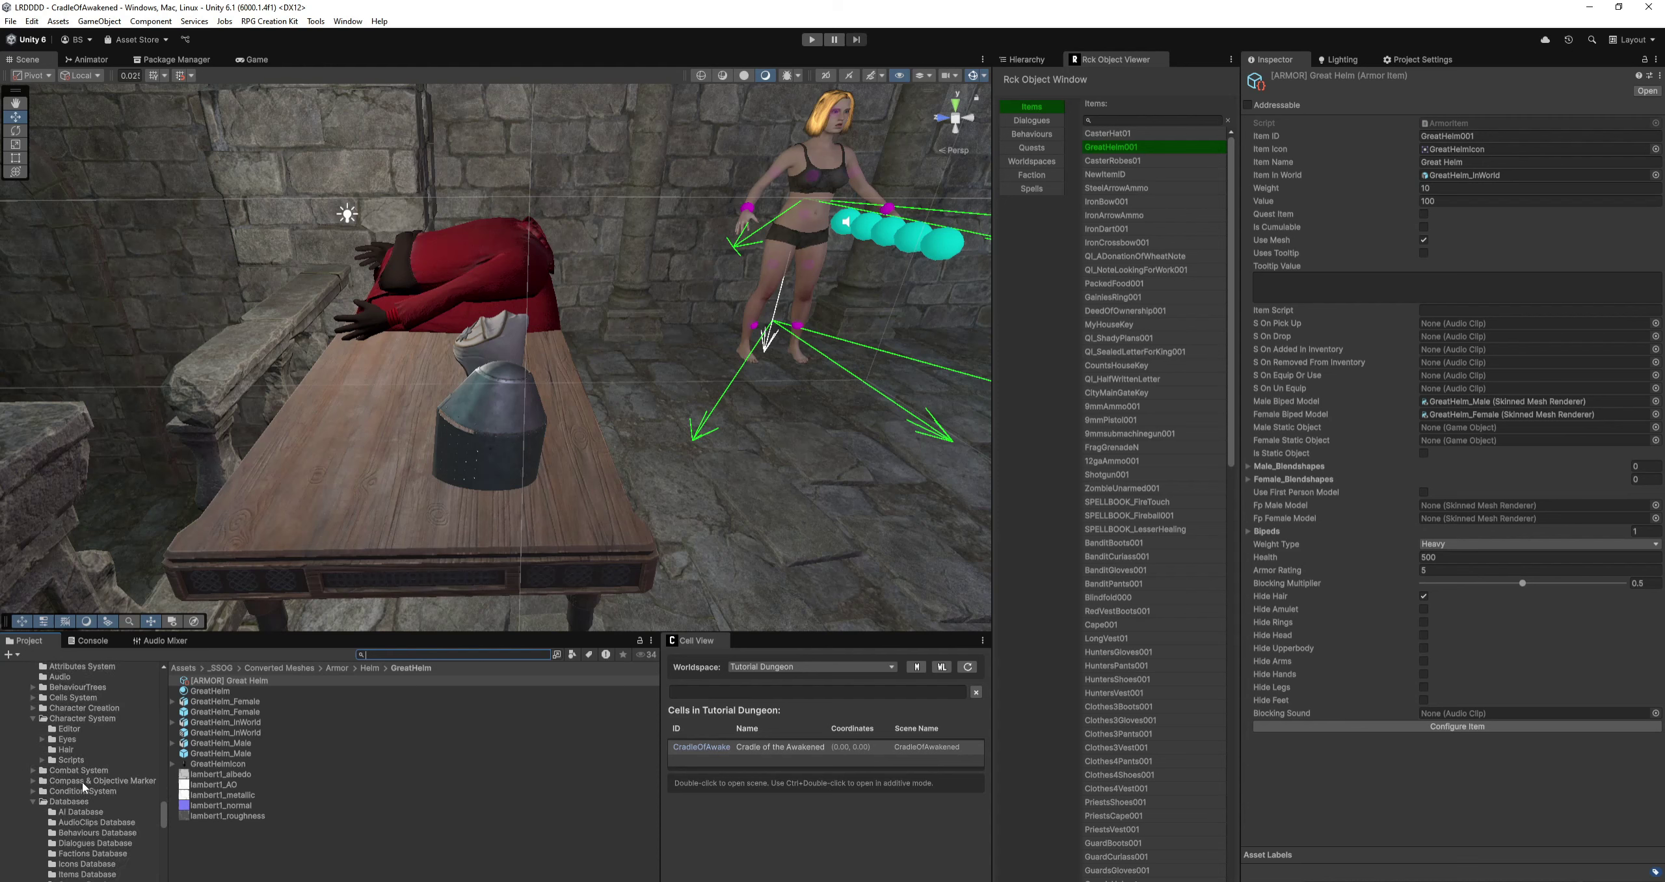
pyautogui.click(76, 802)
pyautogui.scroll(-3, 91, 798)
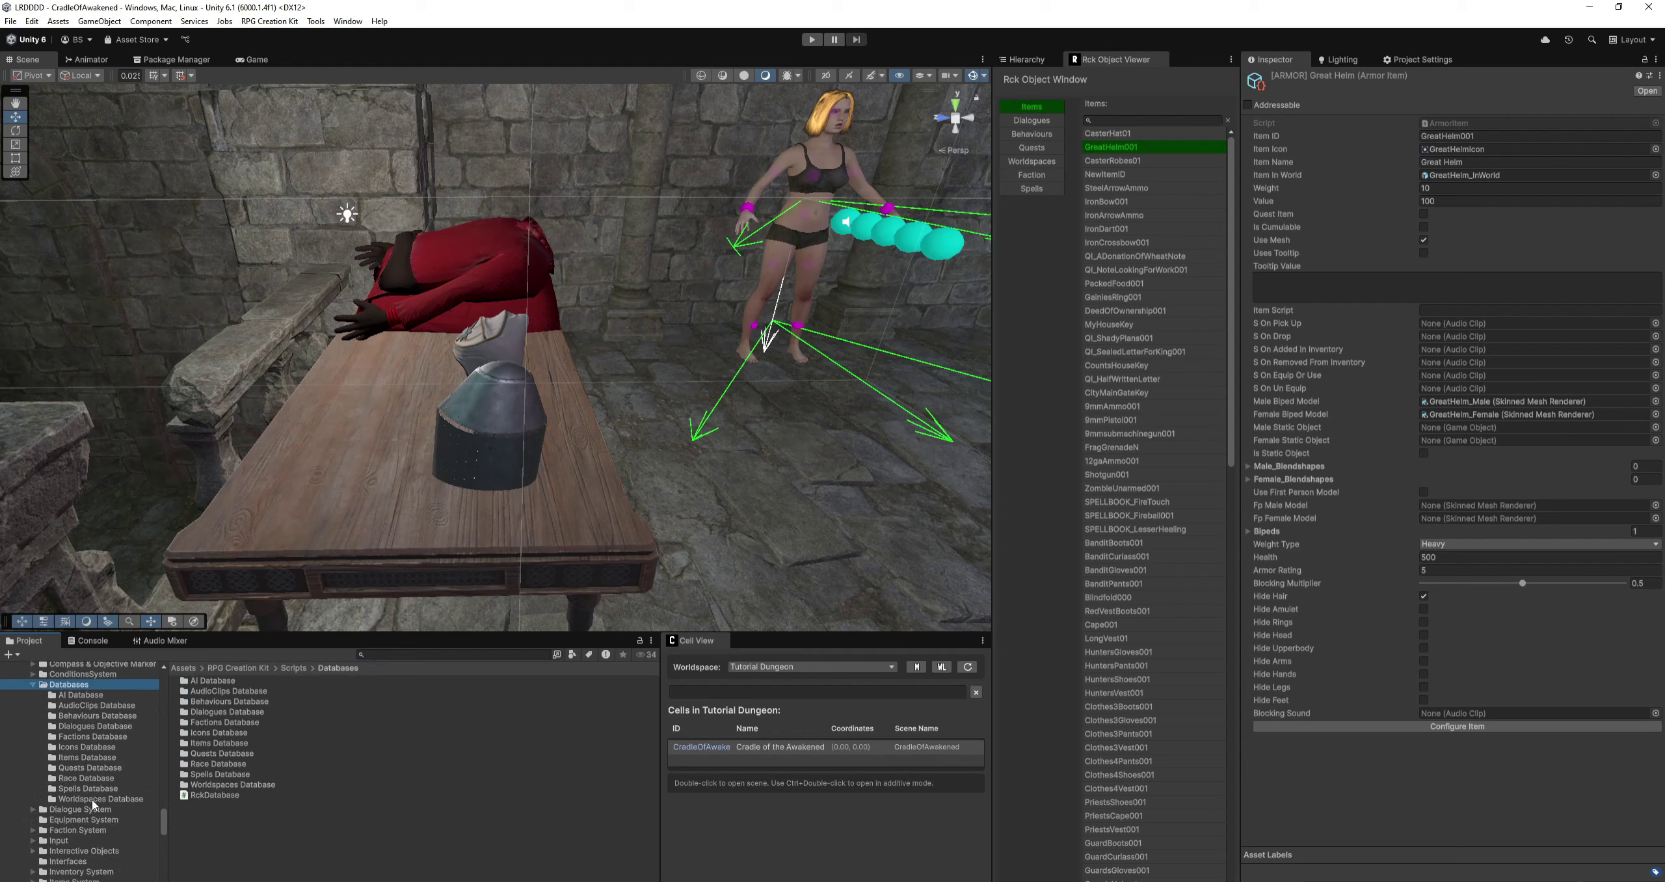
pyautogui.click(85, 756)
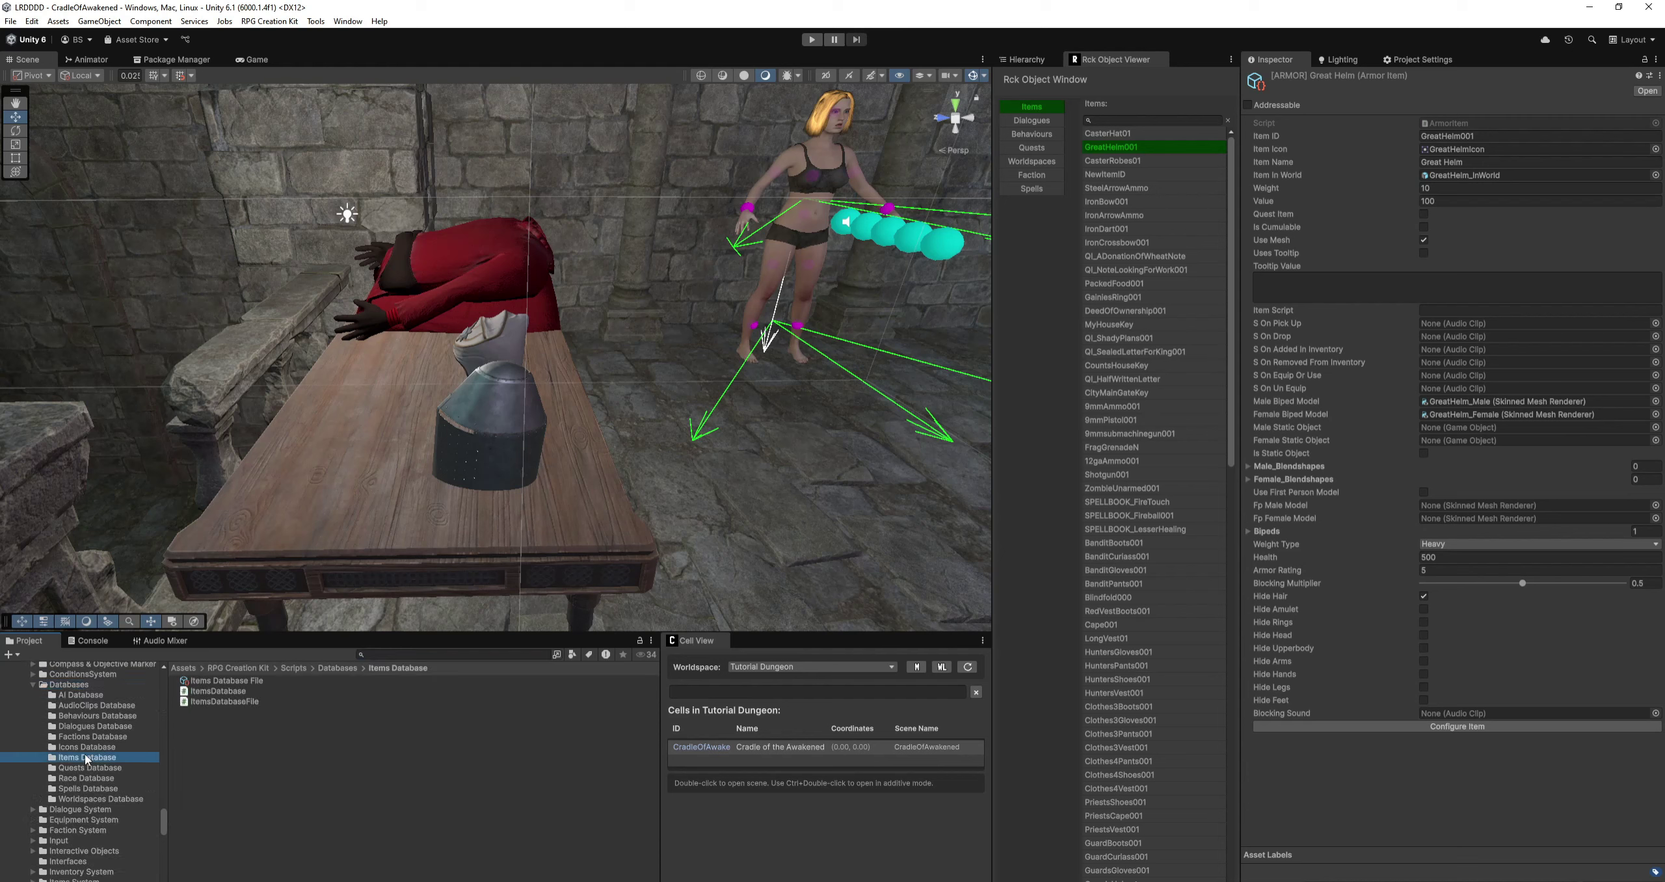
# Refresh the Items Database File with the Fill With All Items command.
pyautogui.click(236, 681)
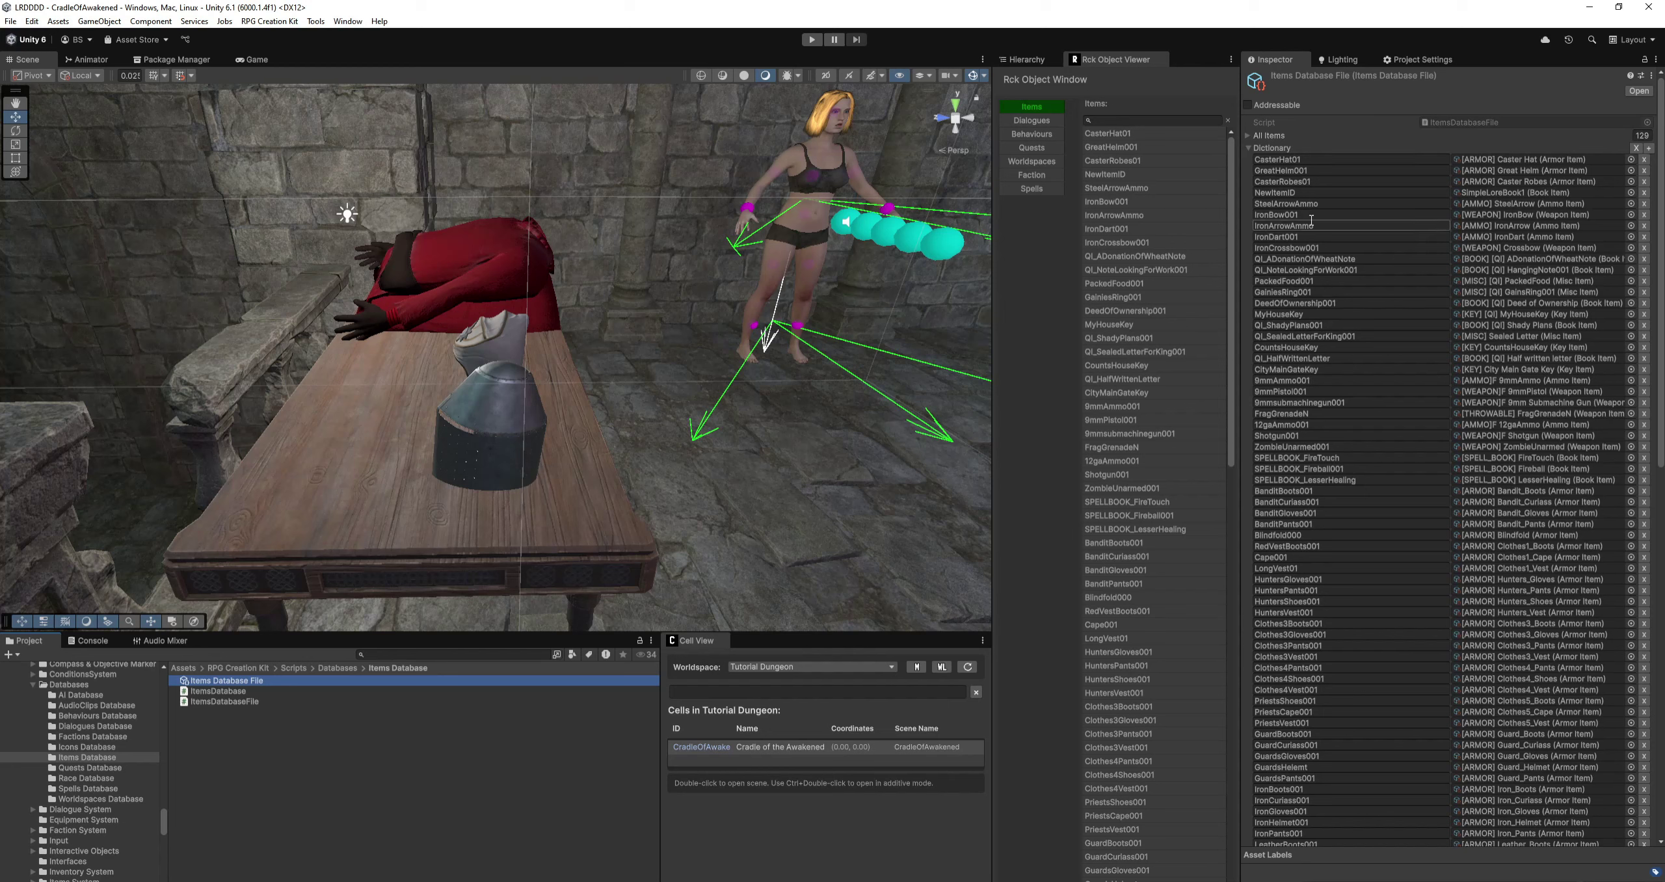
pyautogui.rightClick(1357, 86)
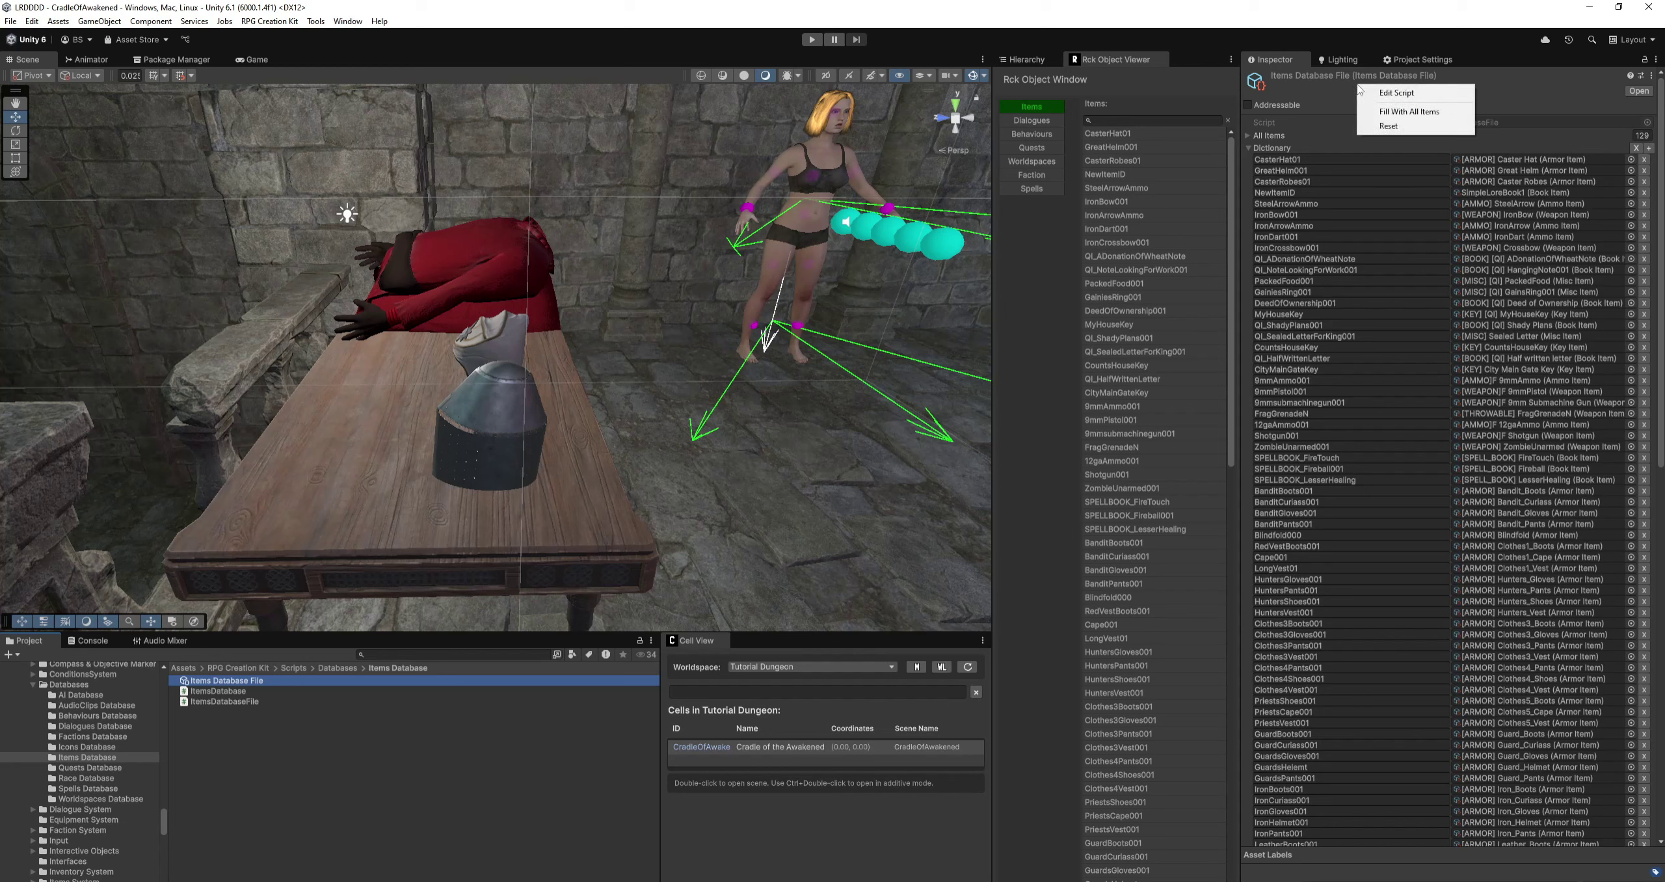
pyautogui.click(1380, 114)
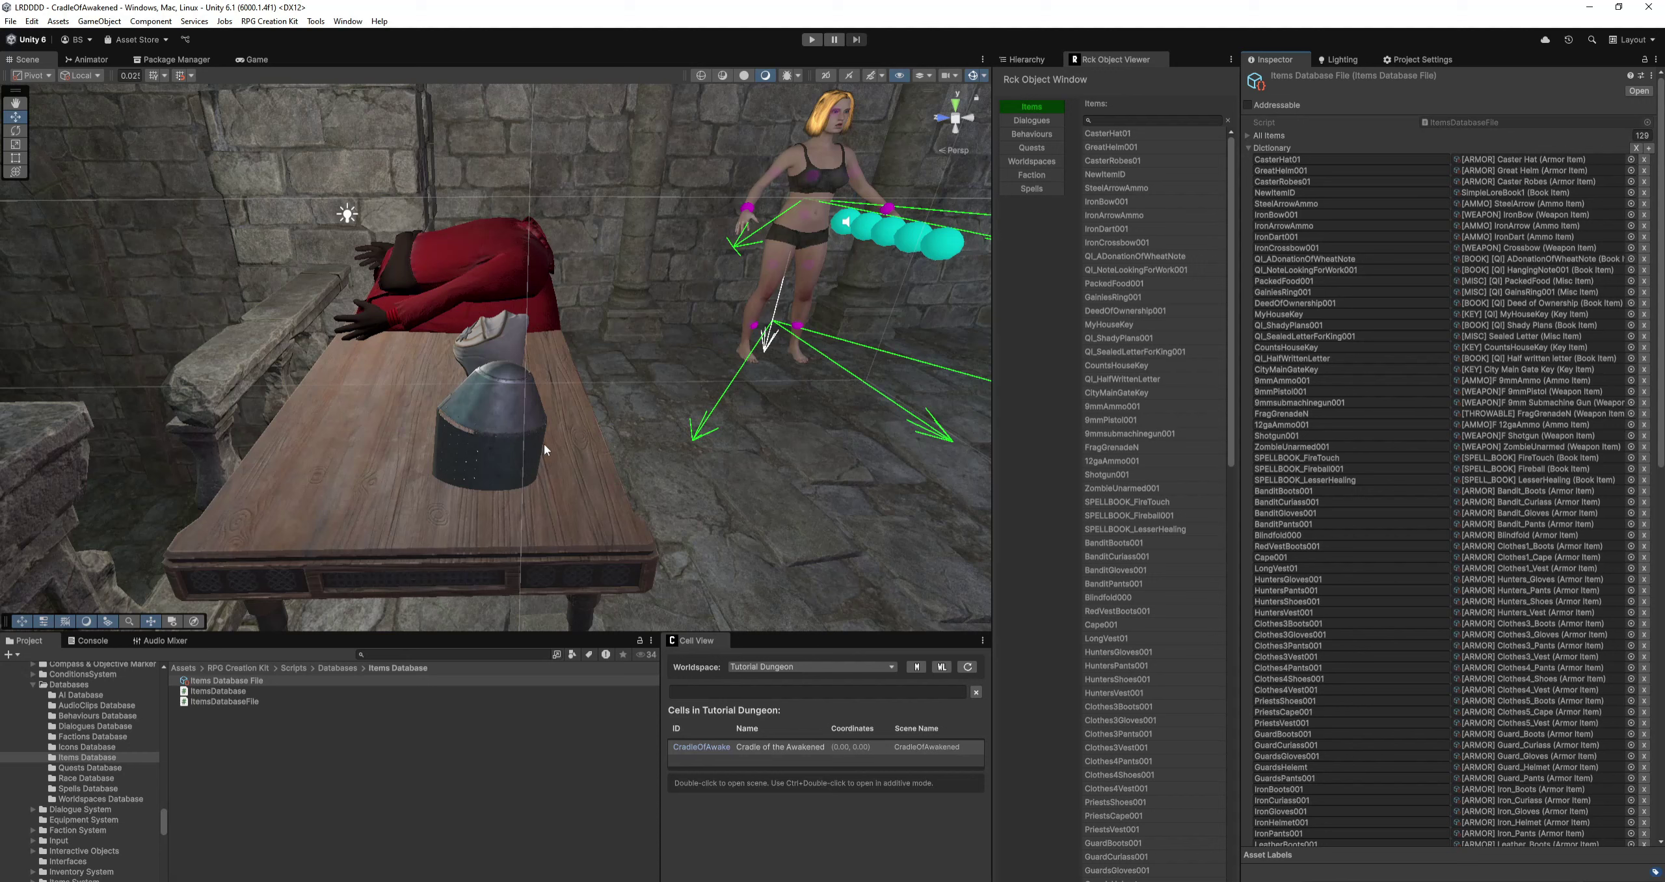
# Open the RckAI Editor and show the inventory and equipment of the CoreMage01 character.
pyautogui.scroll(10, 93, 725)
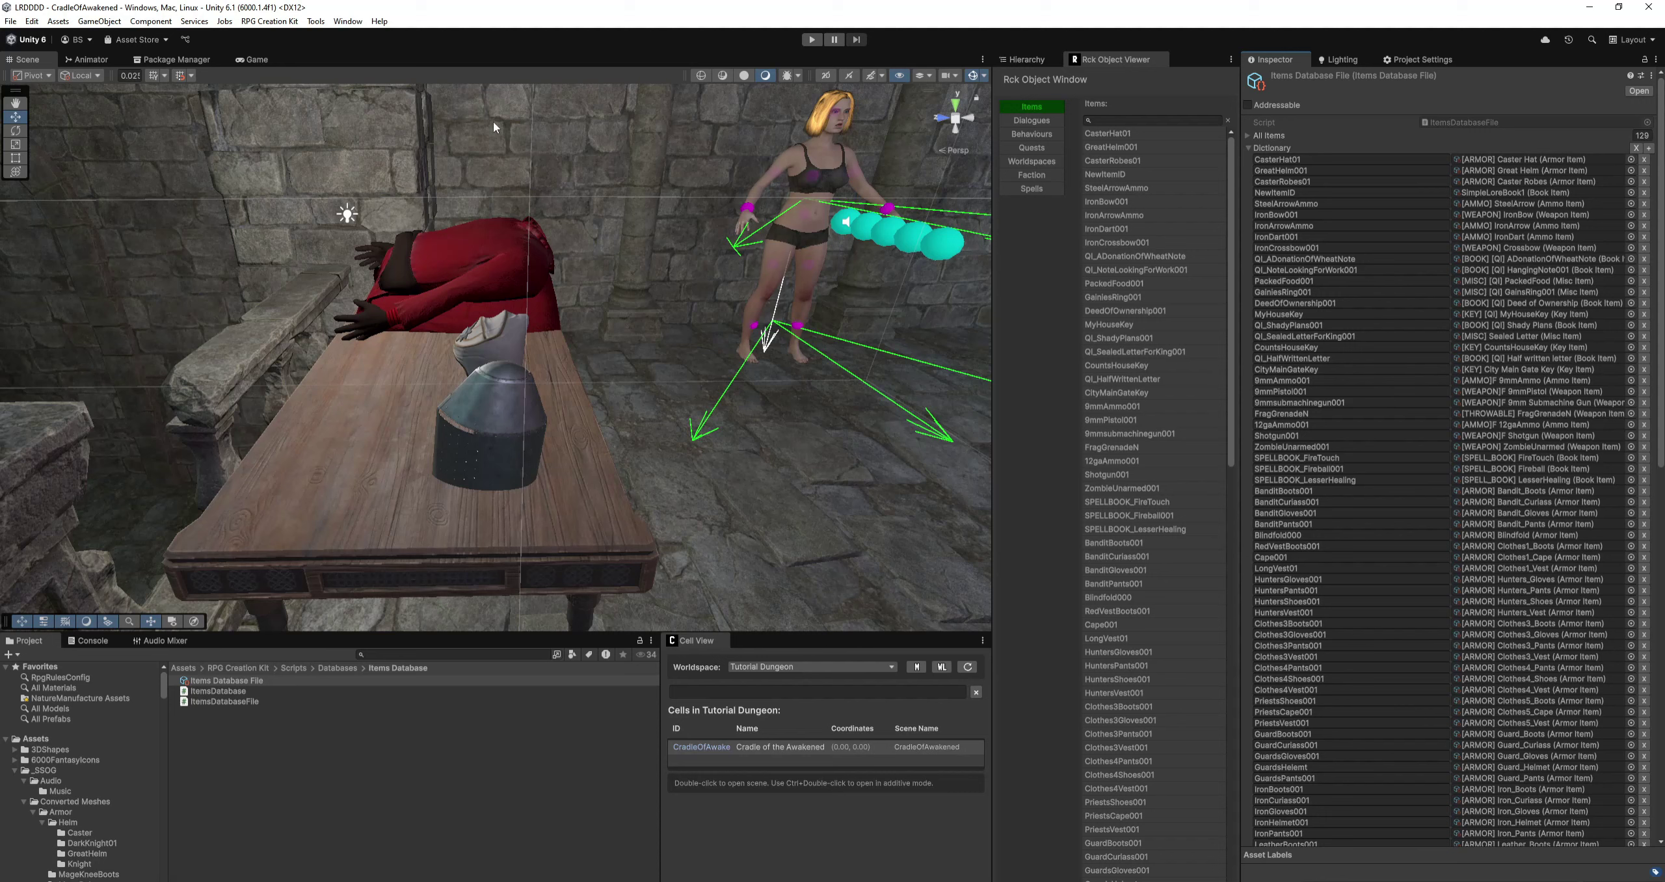
pyautogui.click(263, 21)
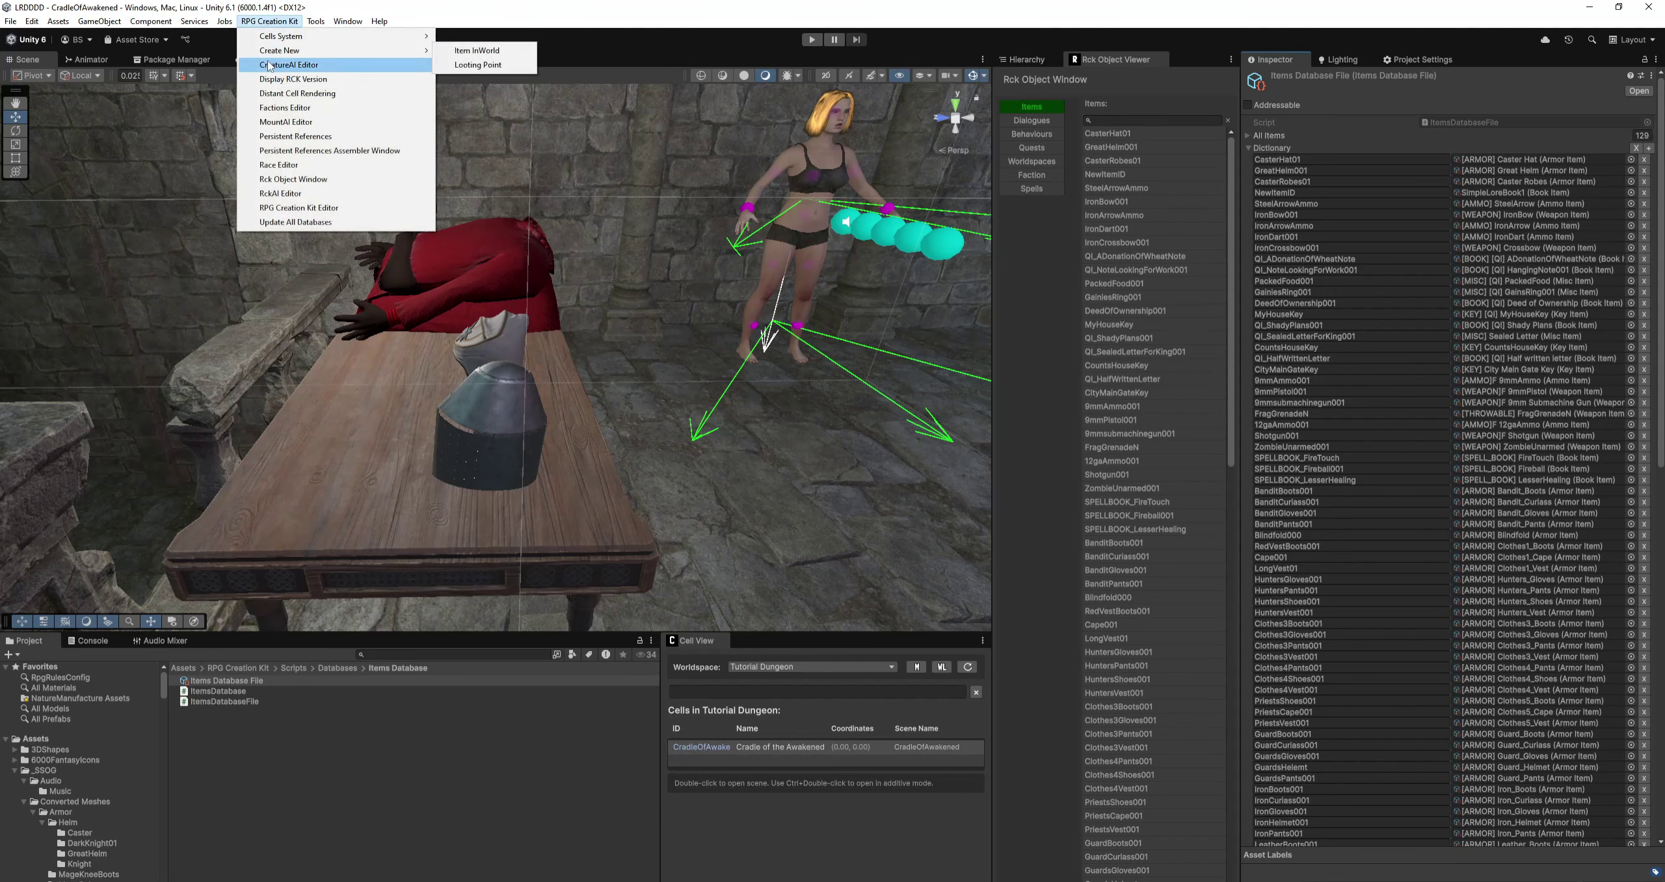
pyautogui.click(292, 193)
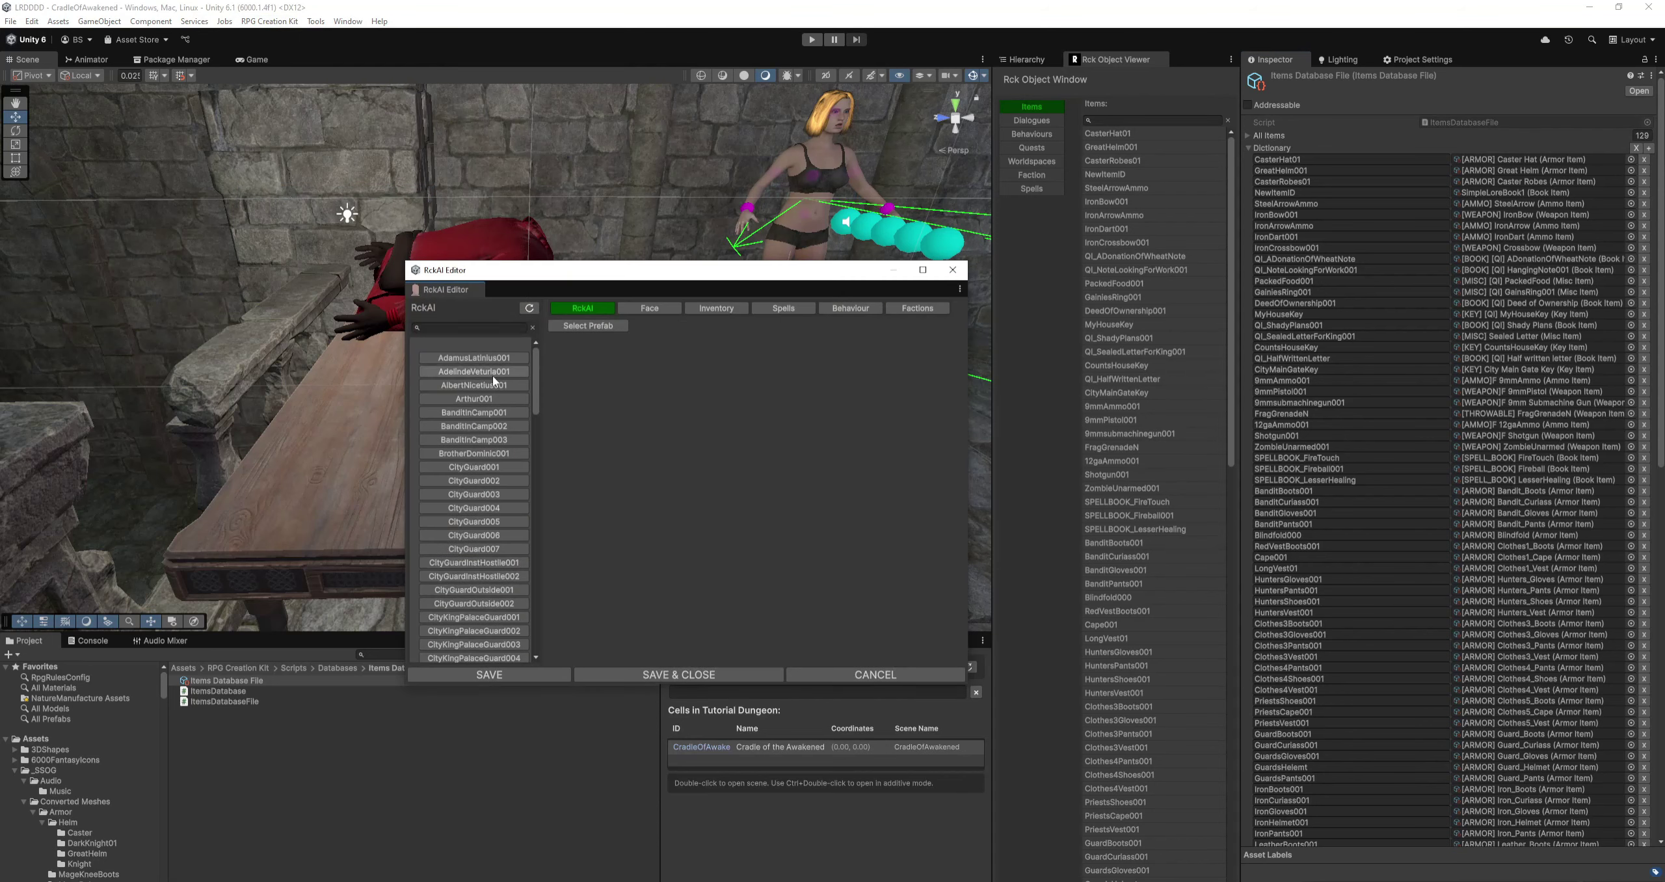
pyautogui.scroll(-3, 482, 506)
pyautogui.scroll(-1, 489, 523)
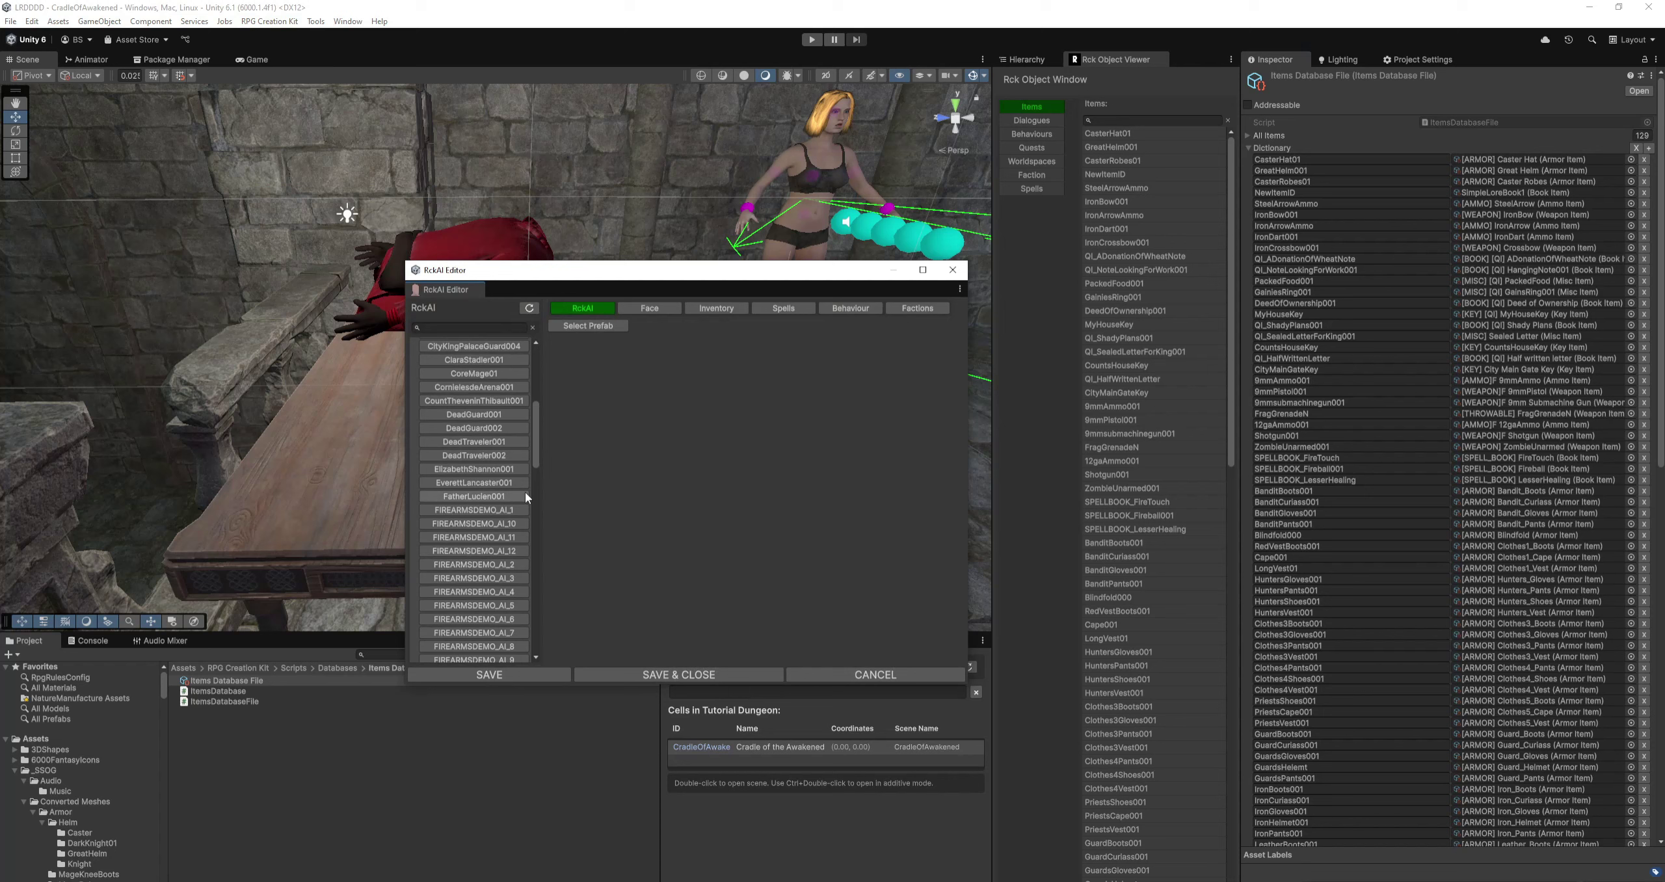
pyautogui.scroll(-2, 515, 499)
pyautogui.click(473, 451)
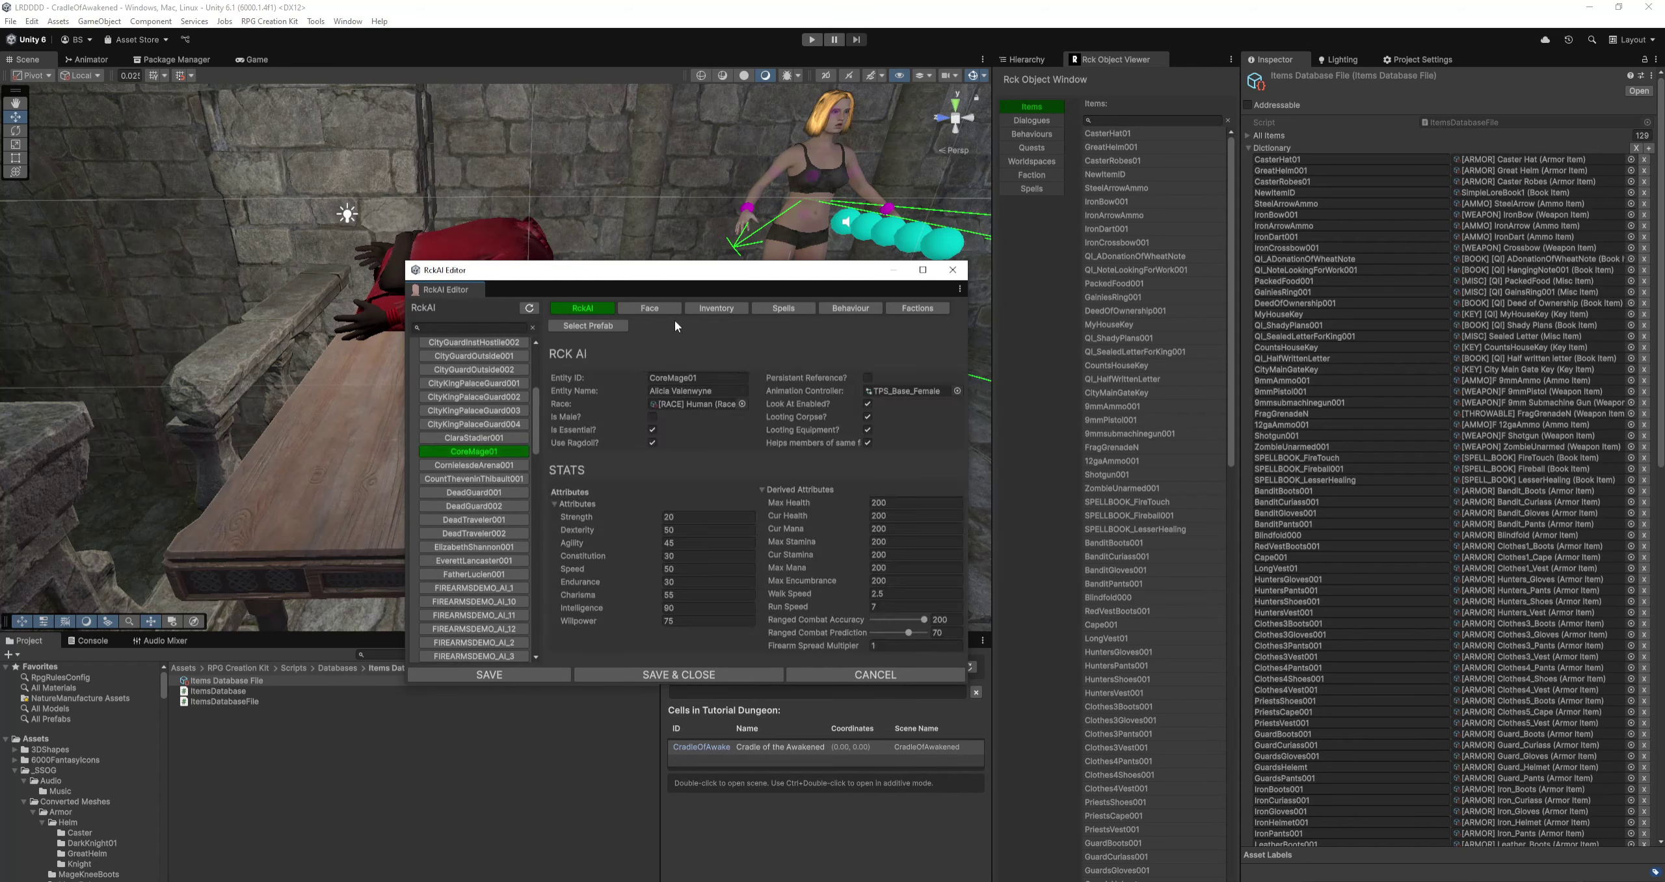
pyautogui.click(720, 308)
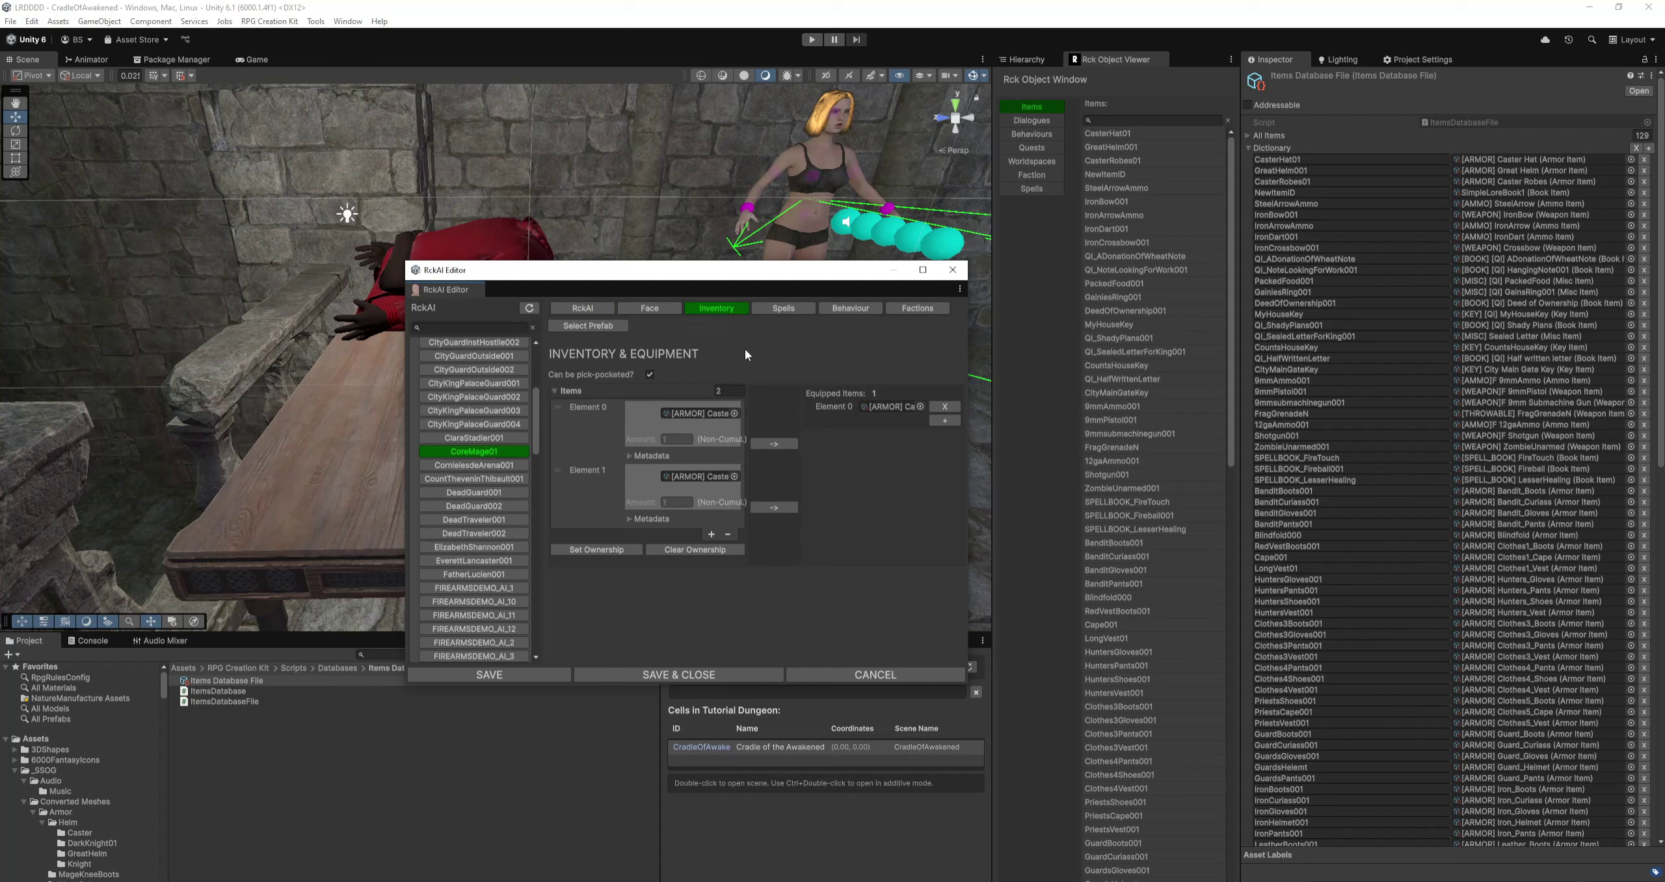
# Add the [ARMOR] Great Helm asset as a third inventory item of CoreMage01, equip it, and save the character.
pyautogui.click(711, 535)
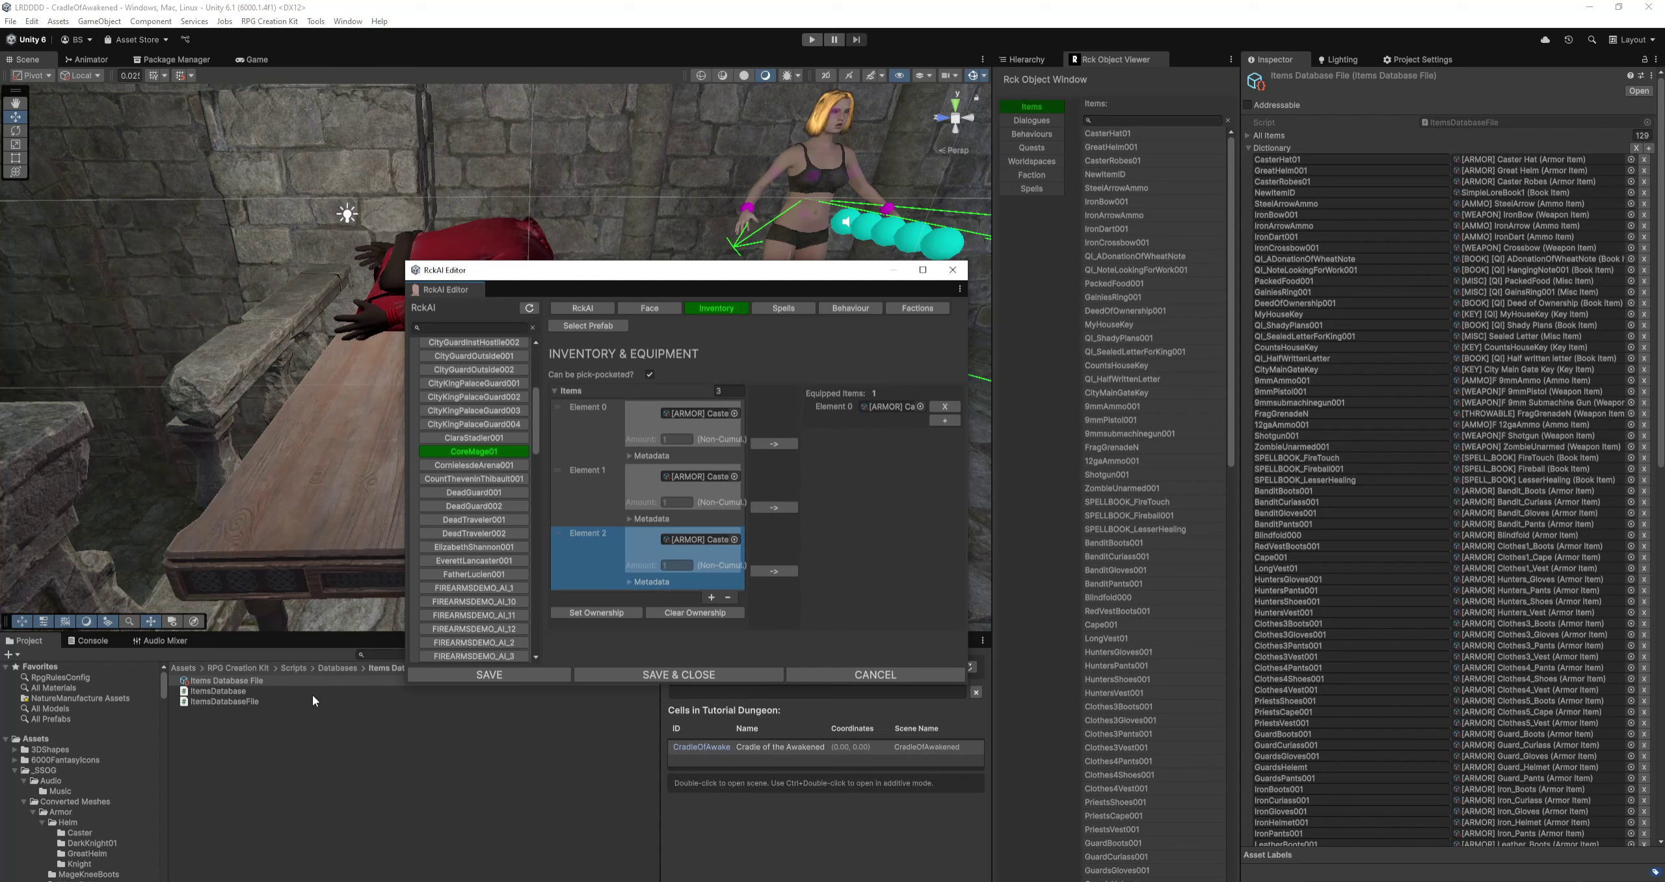
pyautogui.scroll(-3, 73, 821)
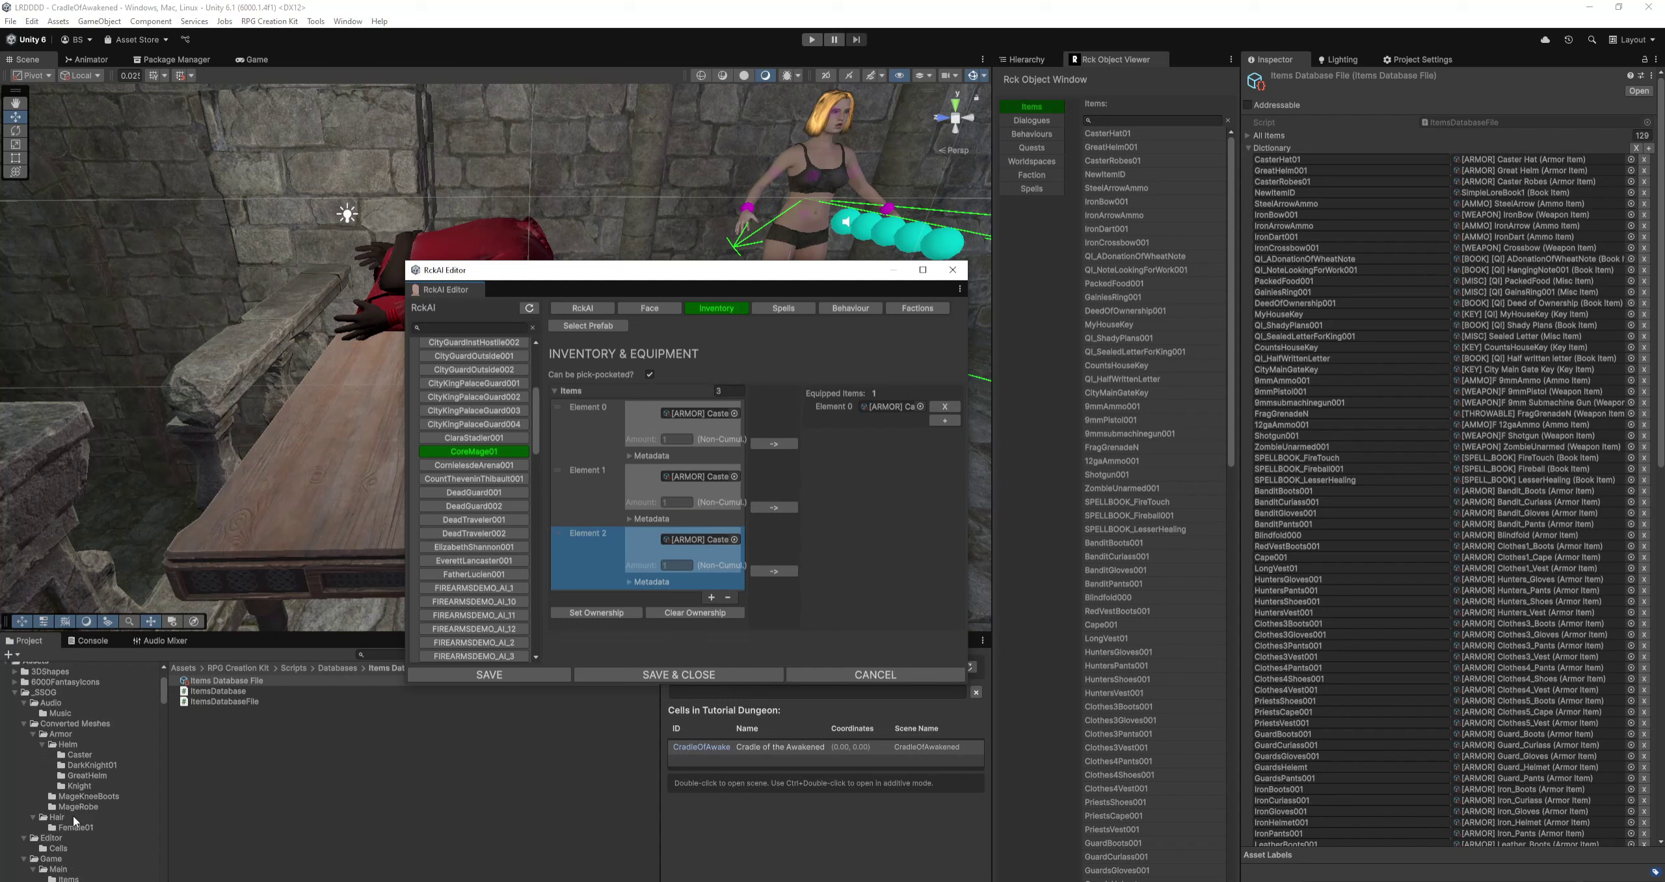
pyautogui.click(82, 776)
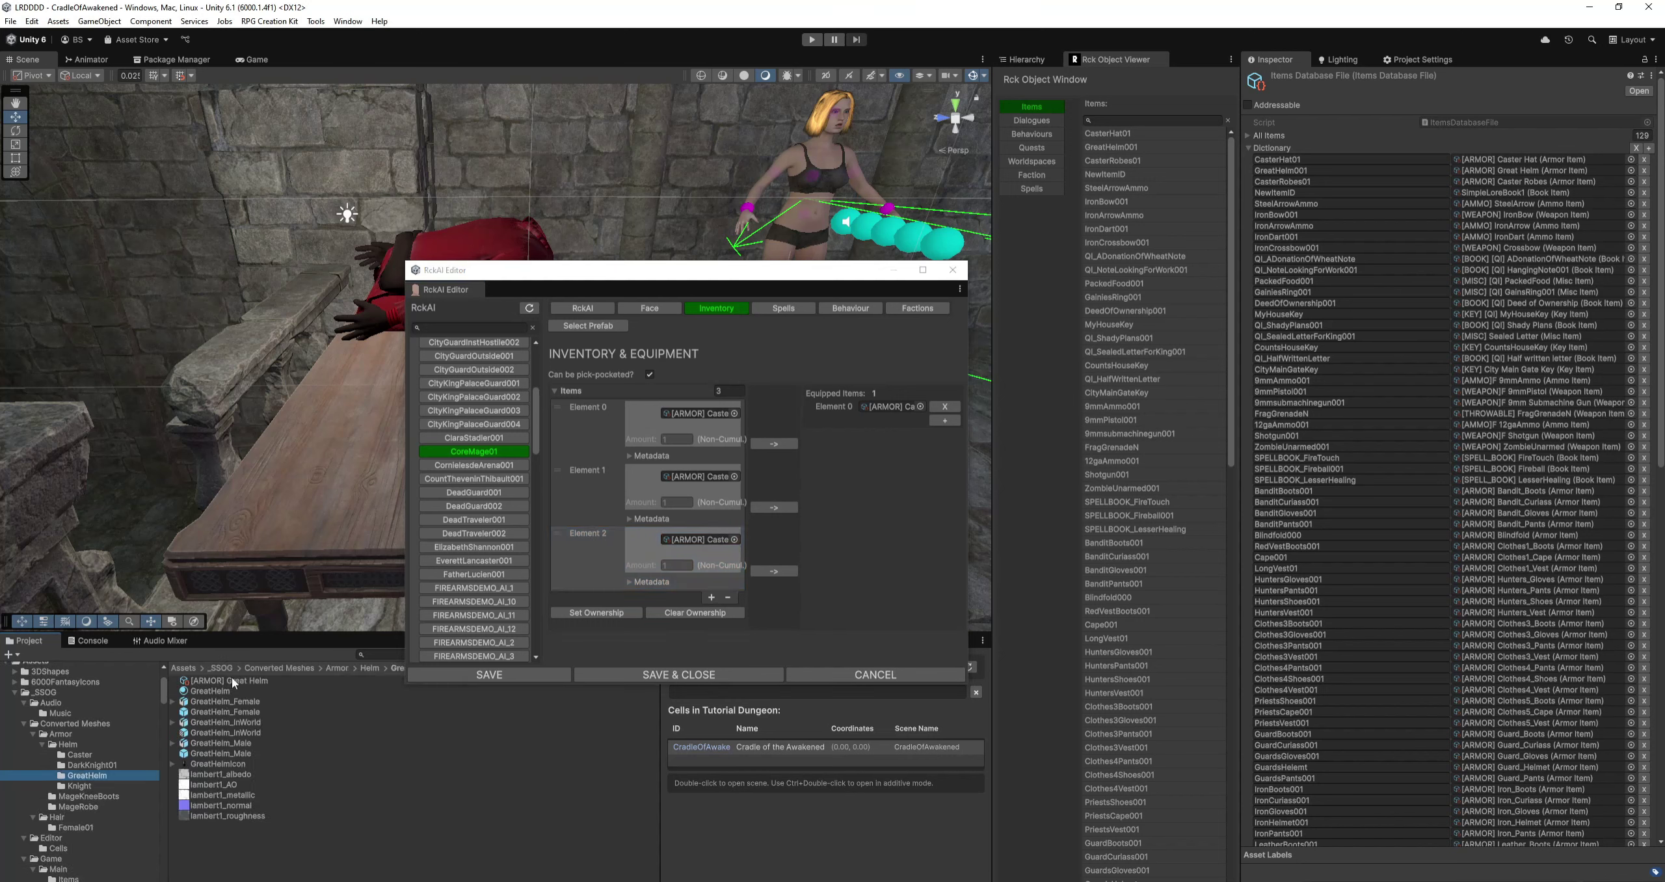
pyautogui.moveTo(229, 680); pyautogui.dragTo(703, 546)
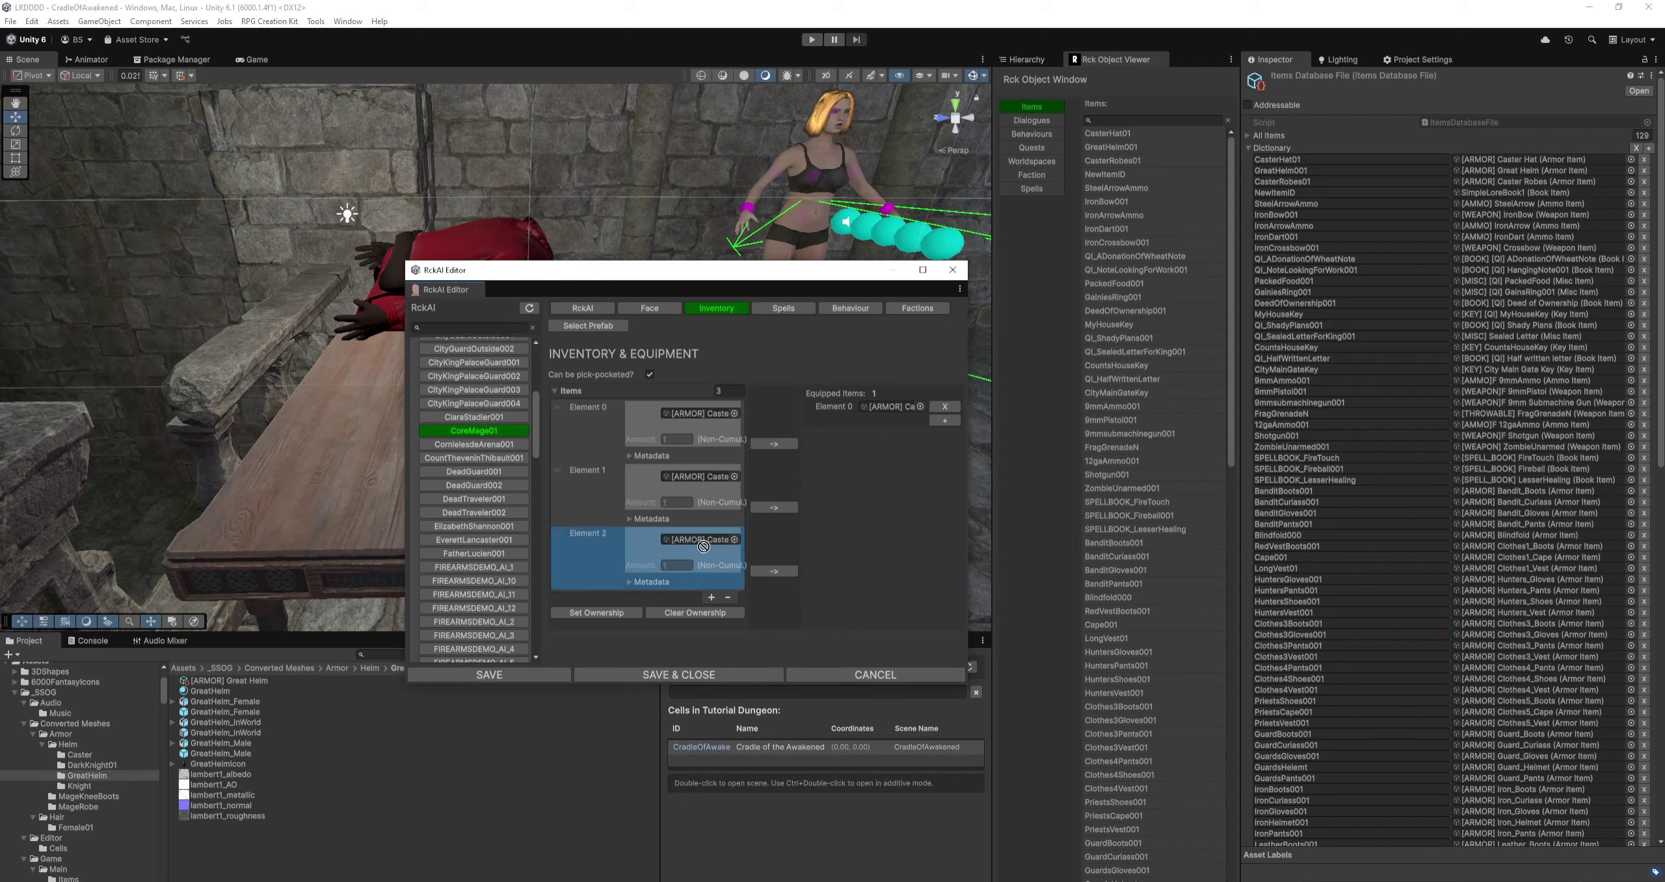
pyautogui.click(778, 570)
pyautogui.click(533, 676)
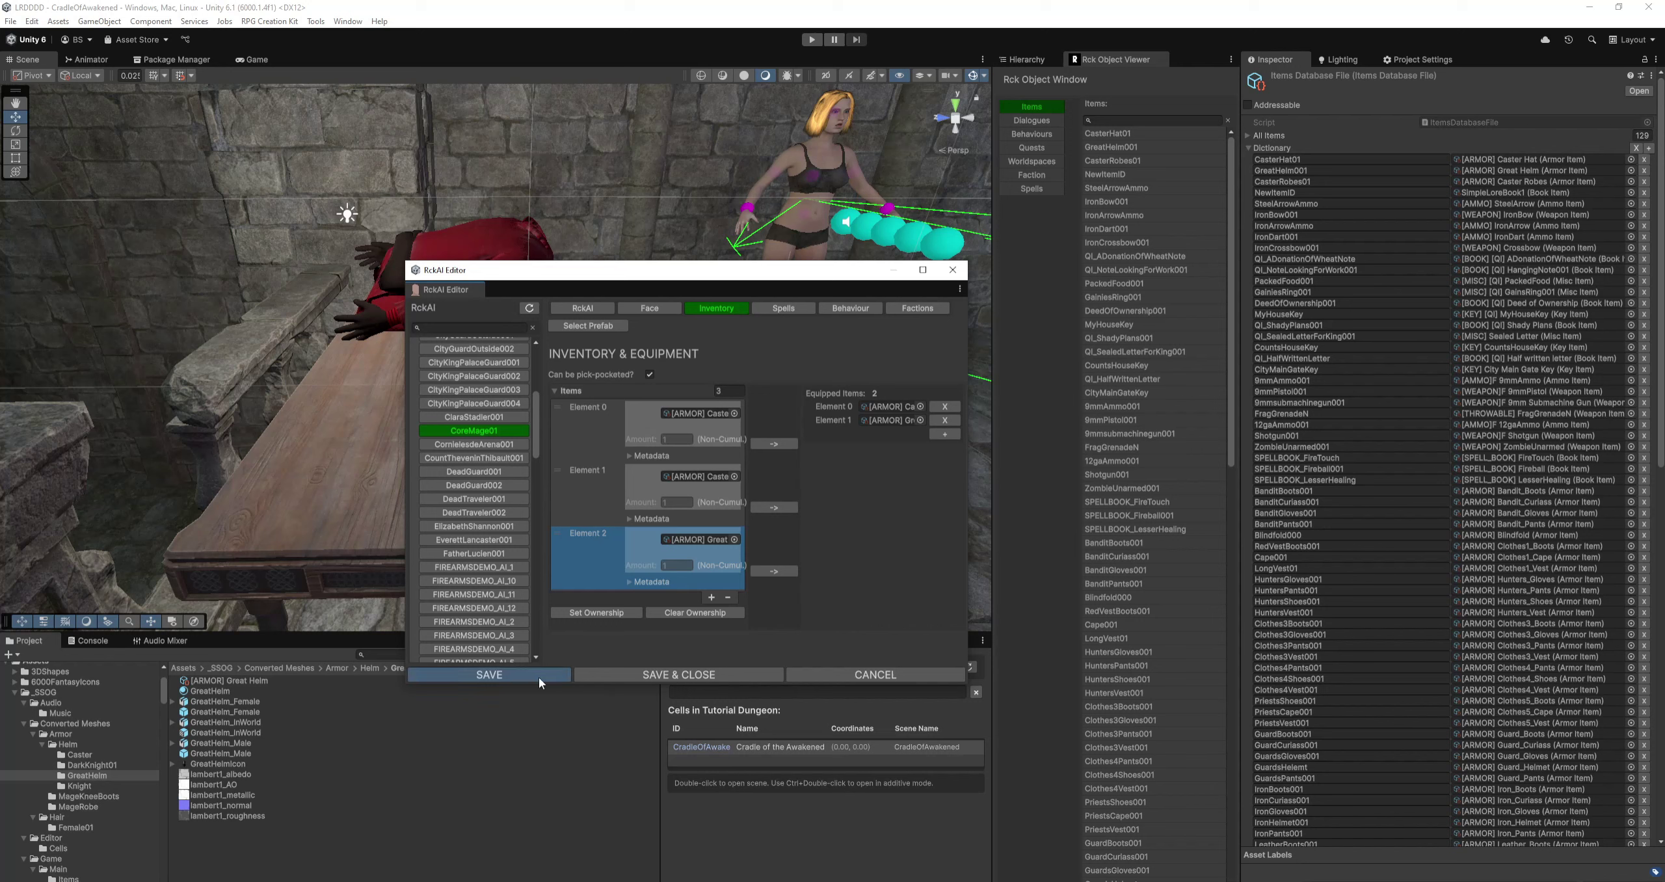
pyautogui.click(611, 675)
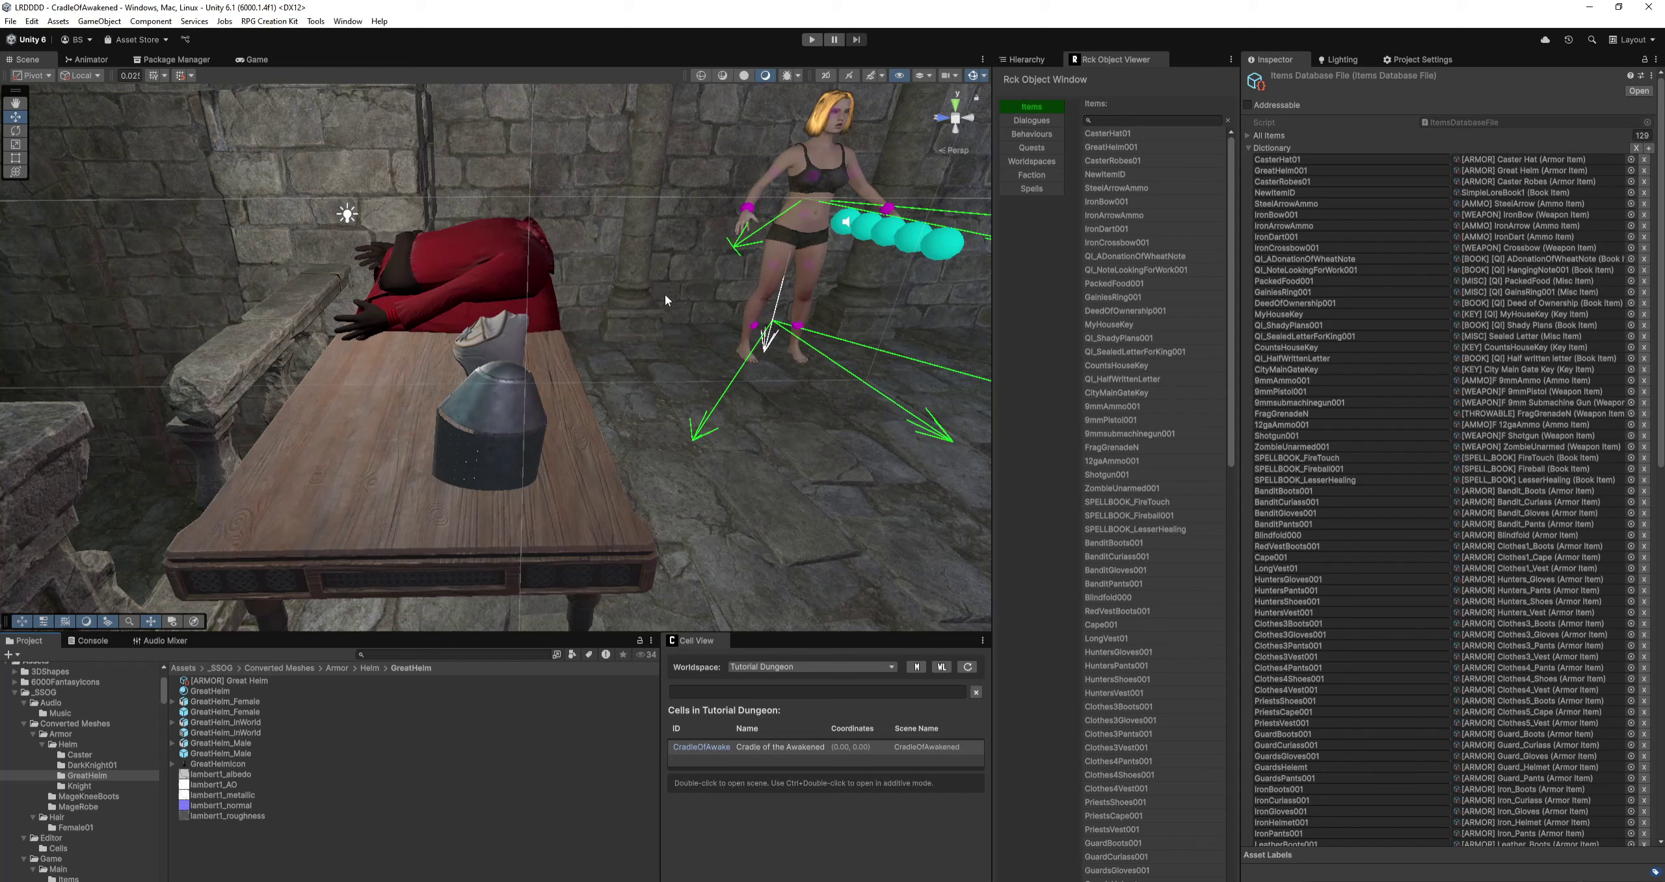
# Run the game in play mode from the main menu and load the aaa_4 savegame.
pyautogui.click(918, 668)
pyautogui.click(812, 40)
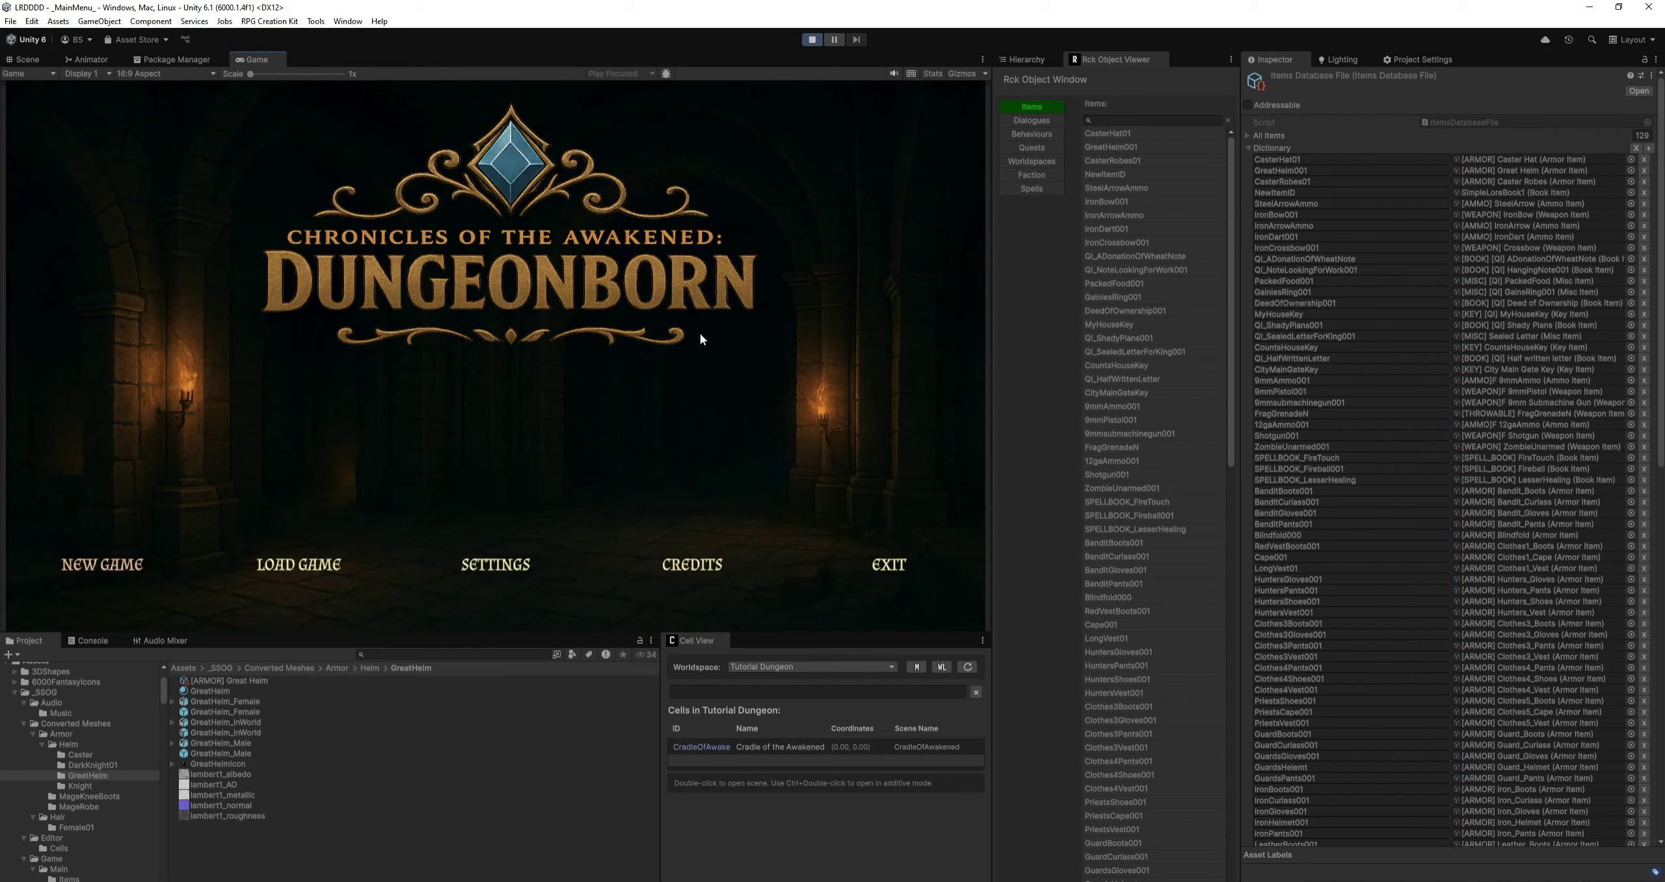
pyautogui.click(286, 570)
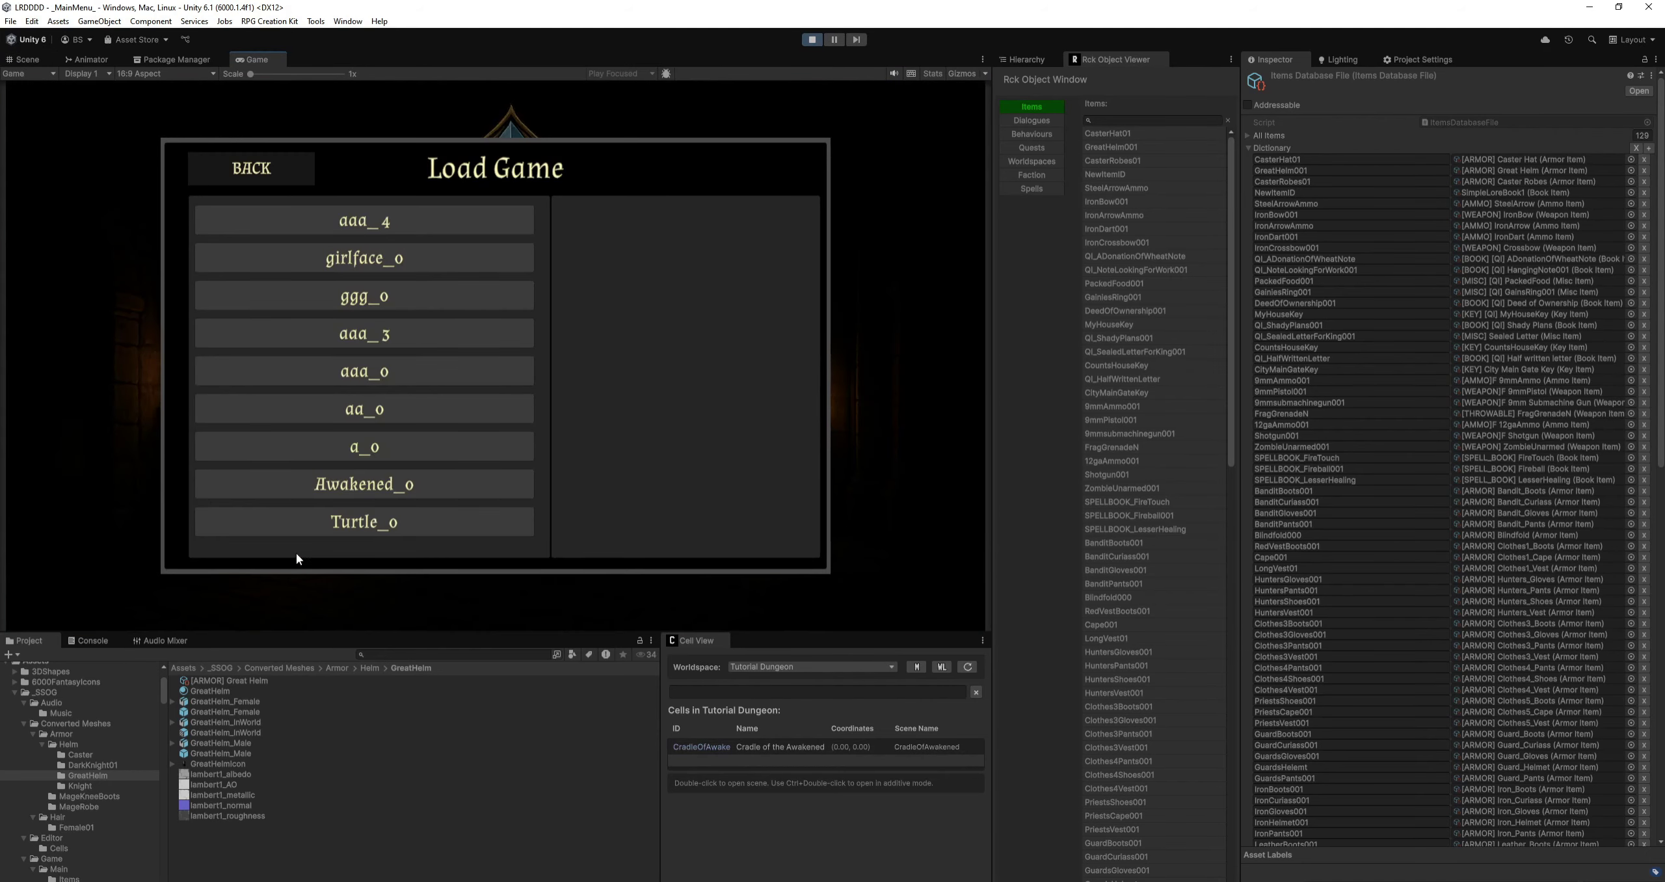
pyautogui.click(359, 339)
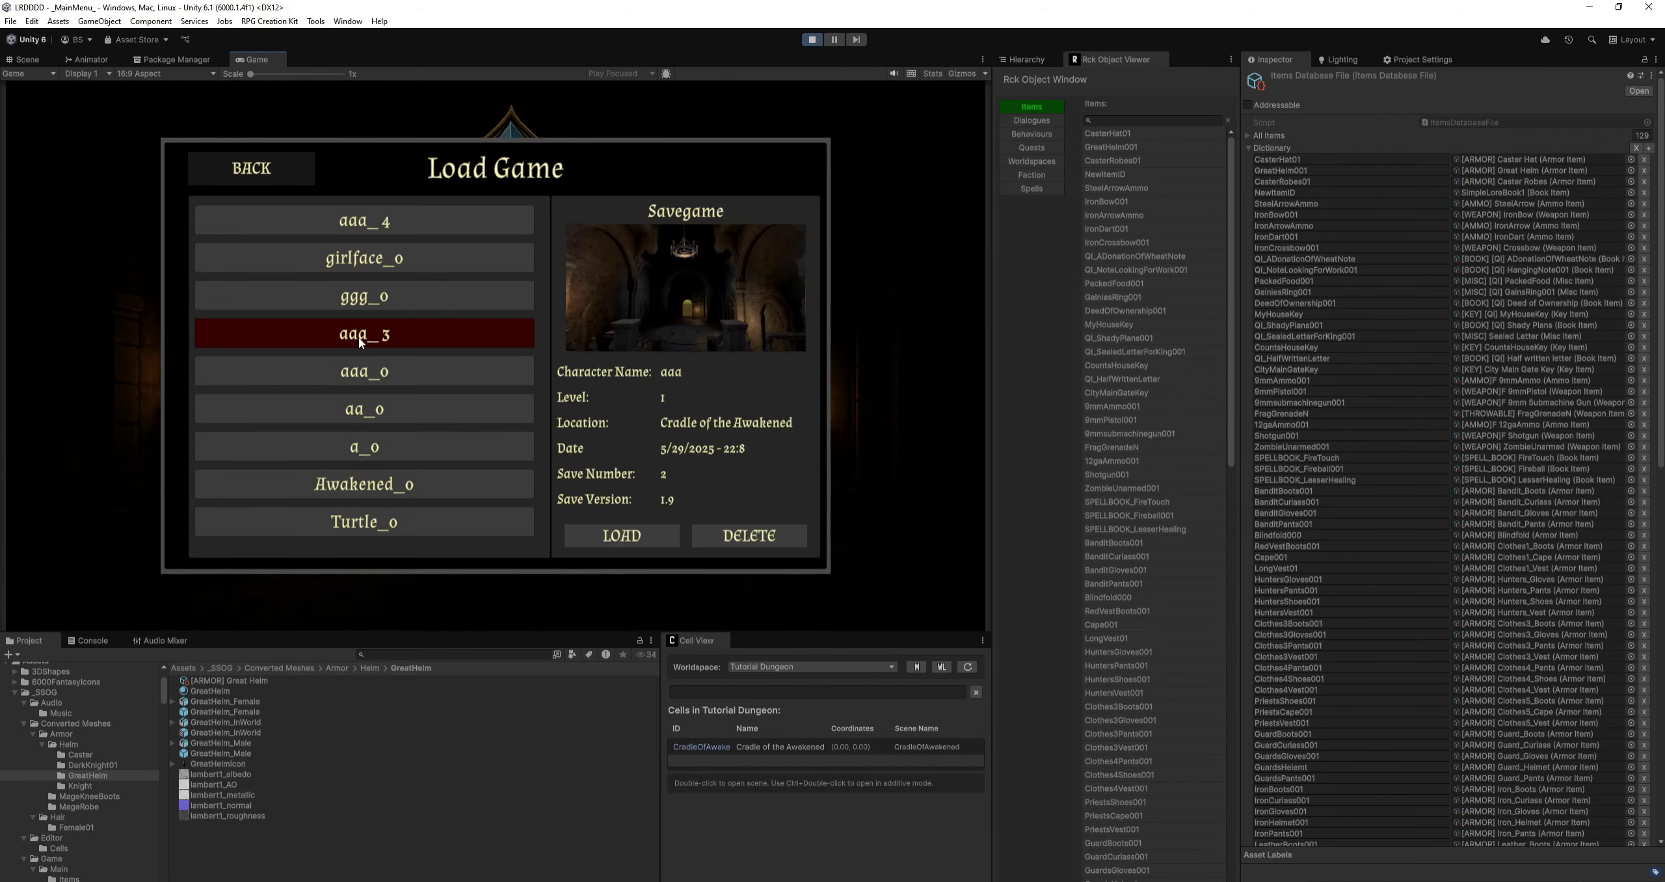
pyautogui.click(382, 229)
pyautogui.click(627, 537)
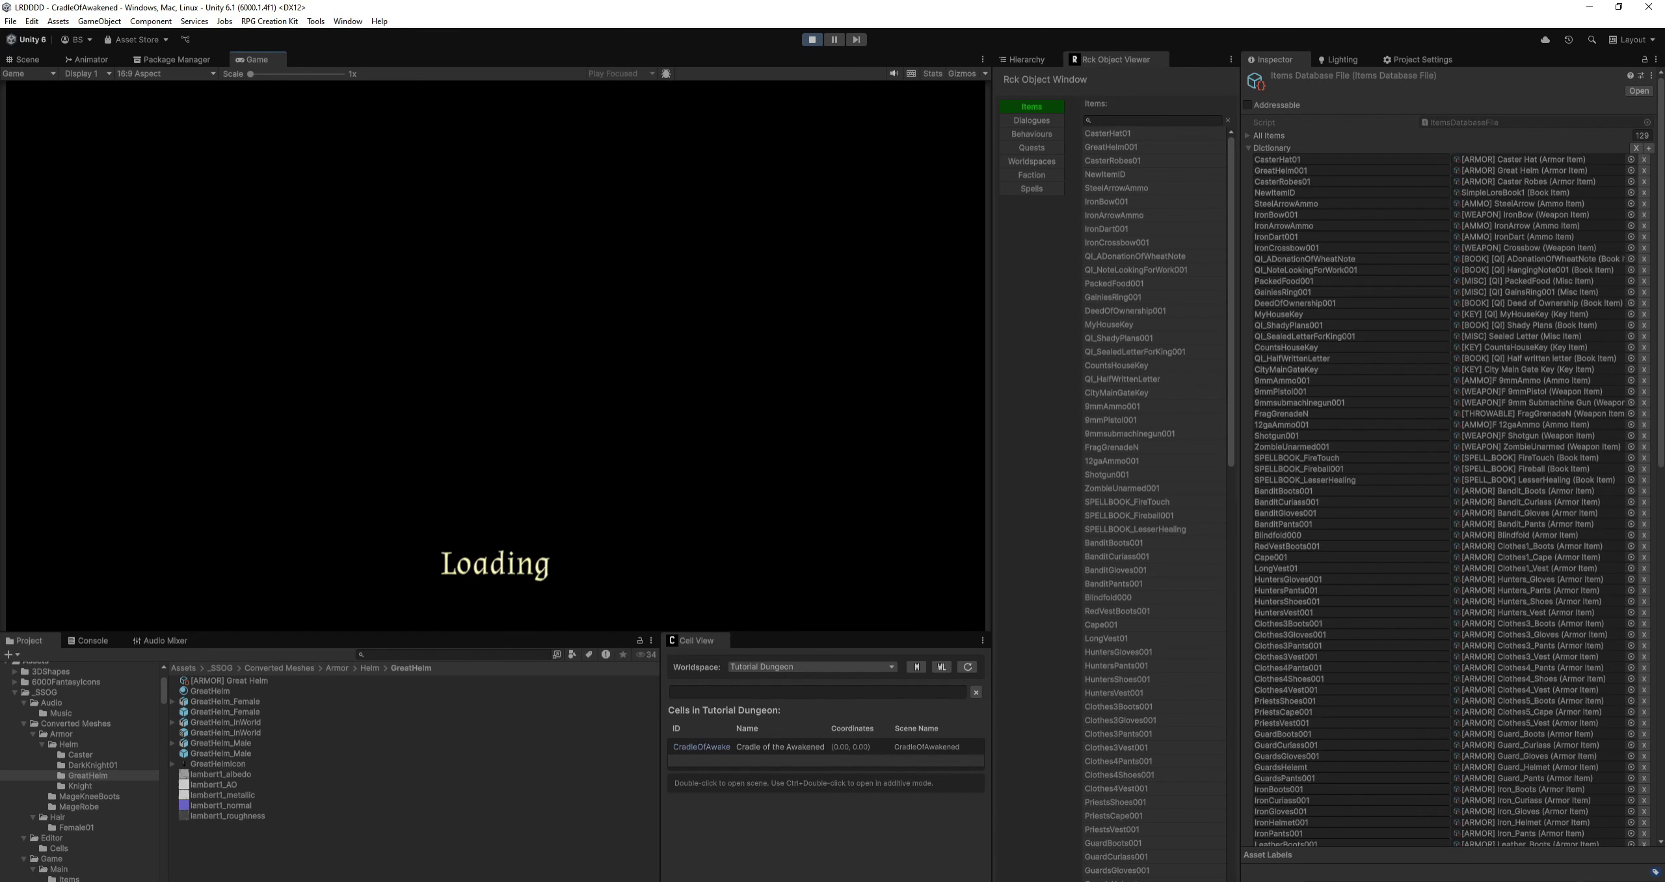
# Walk to the wooden table, take the Great Helm and equip it on the player character from the inventory.
pyautogui.press('w')
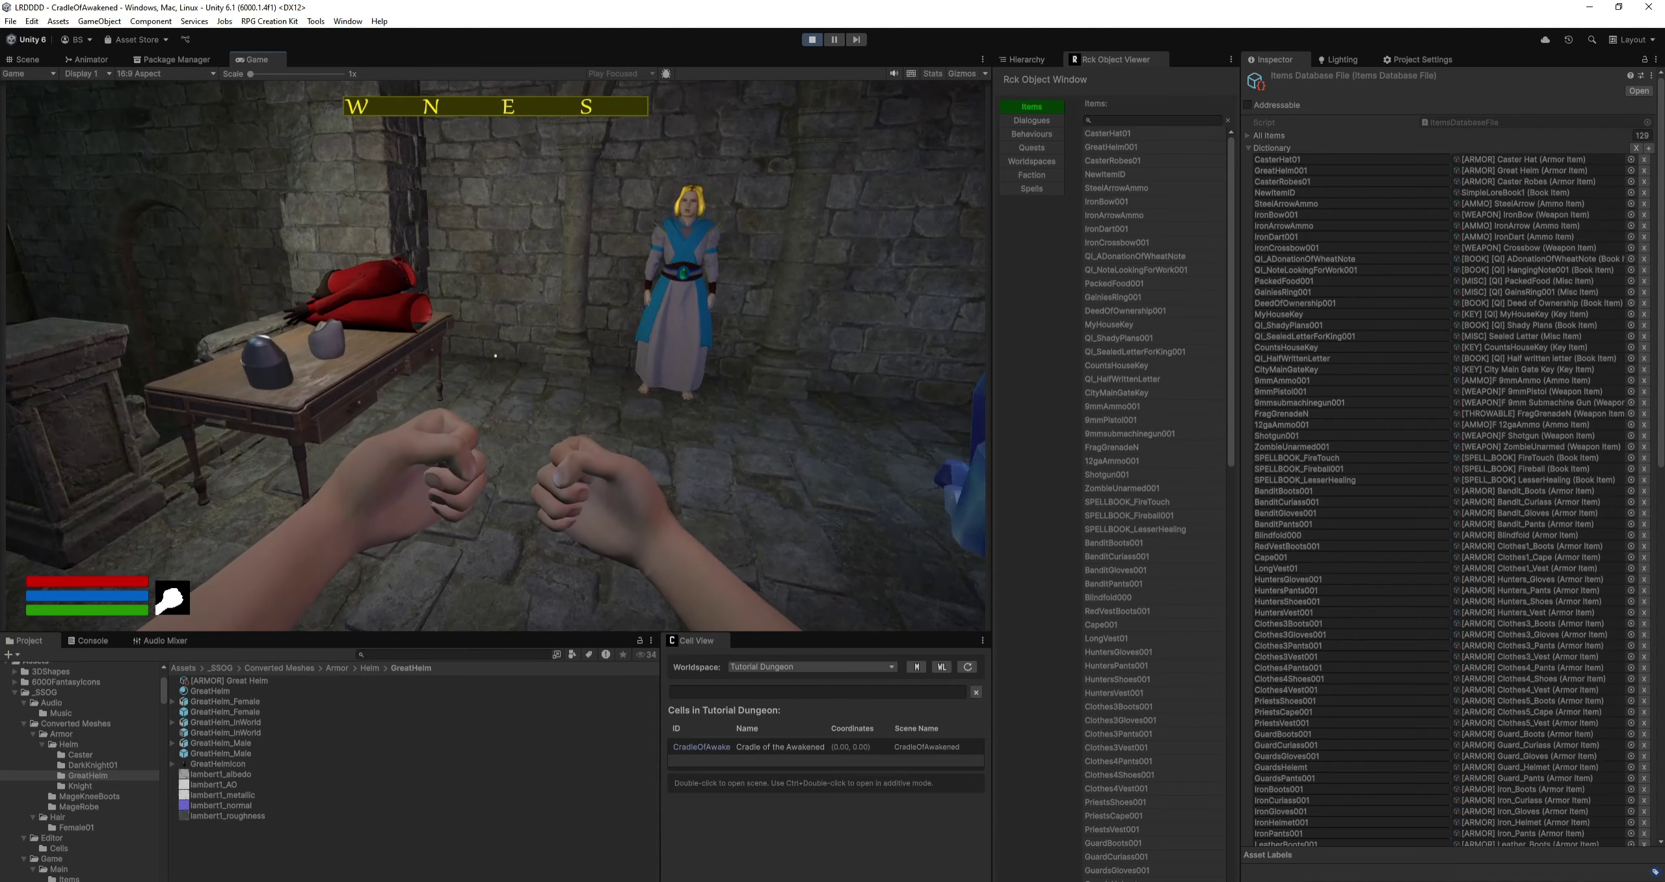
pyautogui.press('w')
pyautogui.press('w')
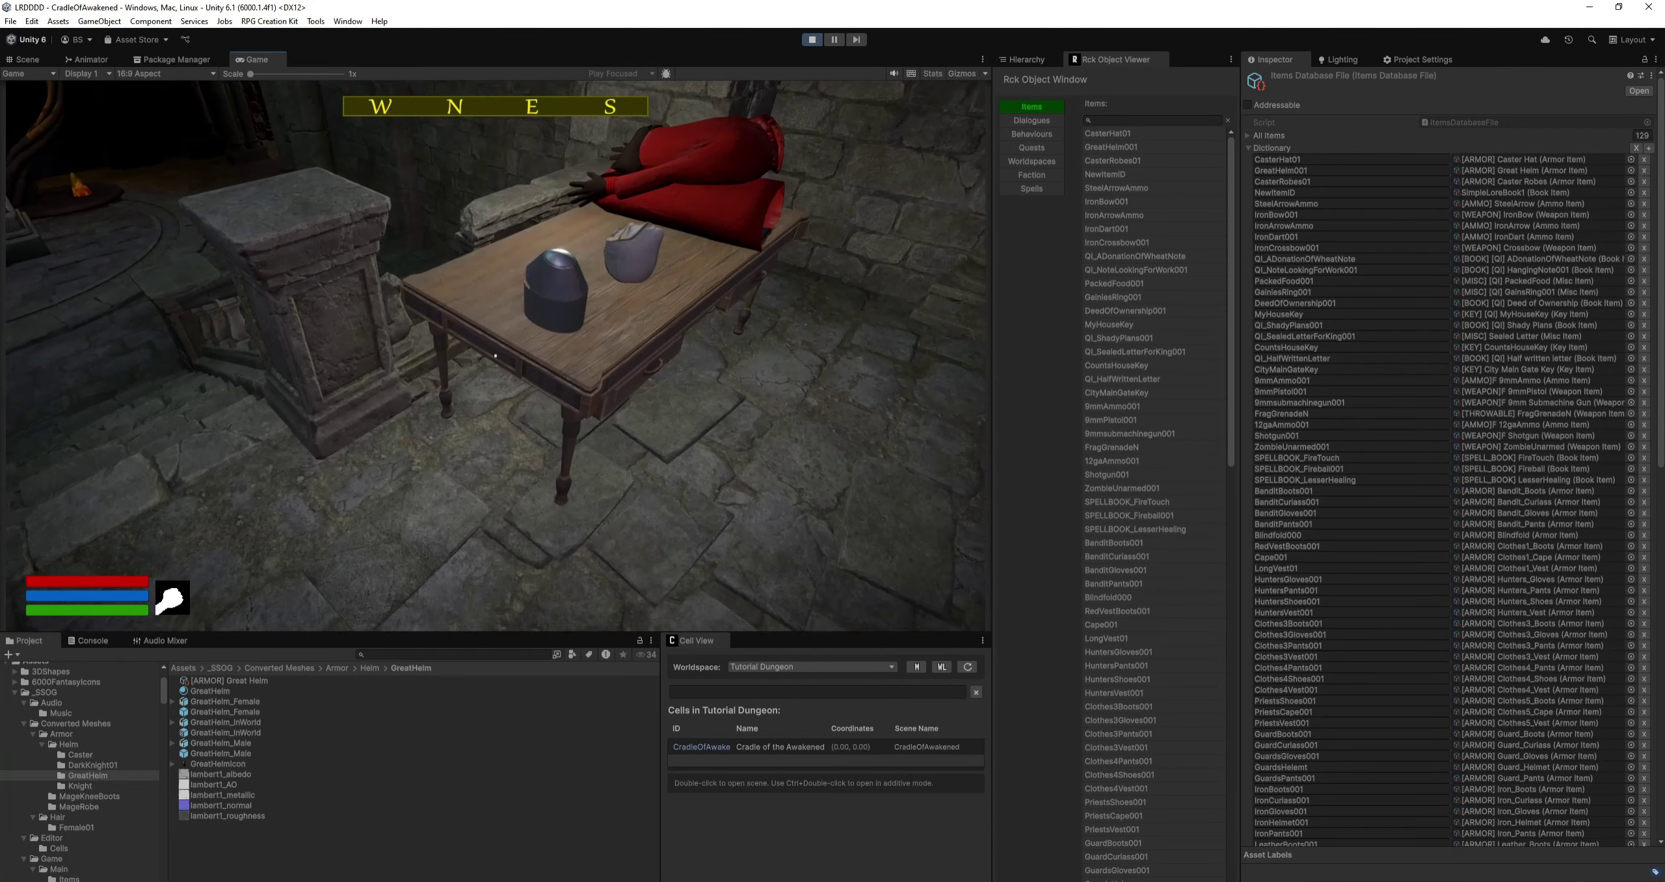
pyautogui.press('w')
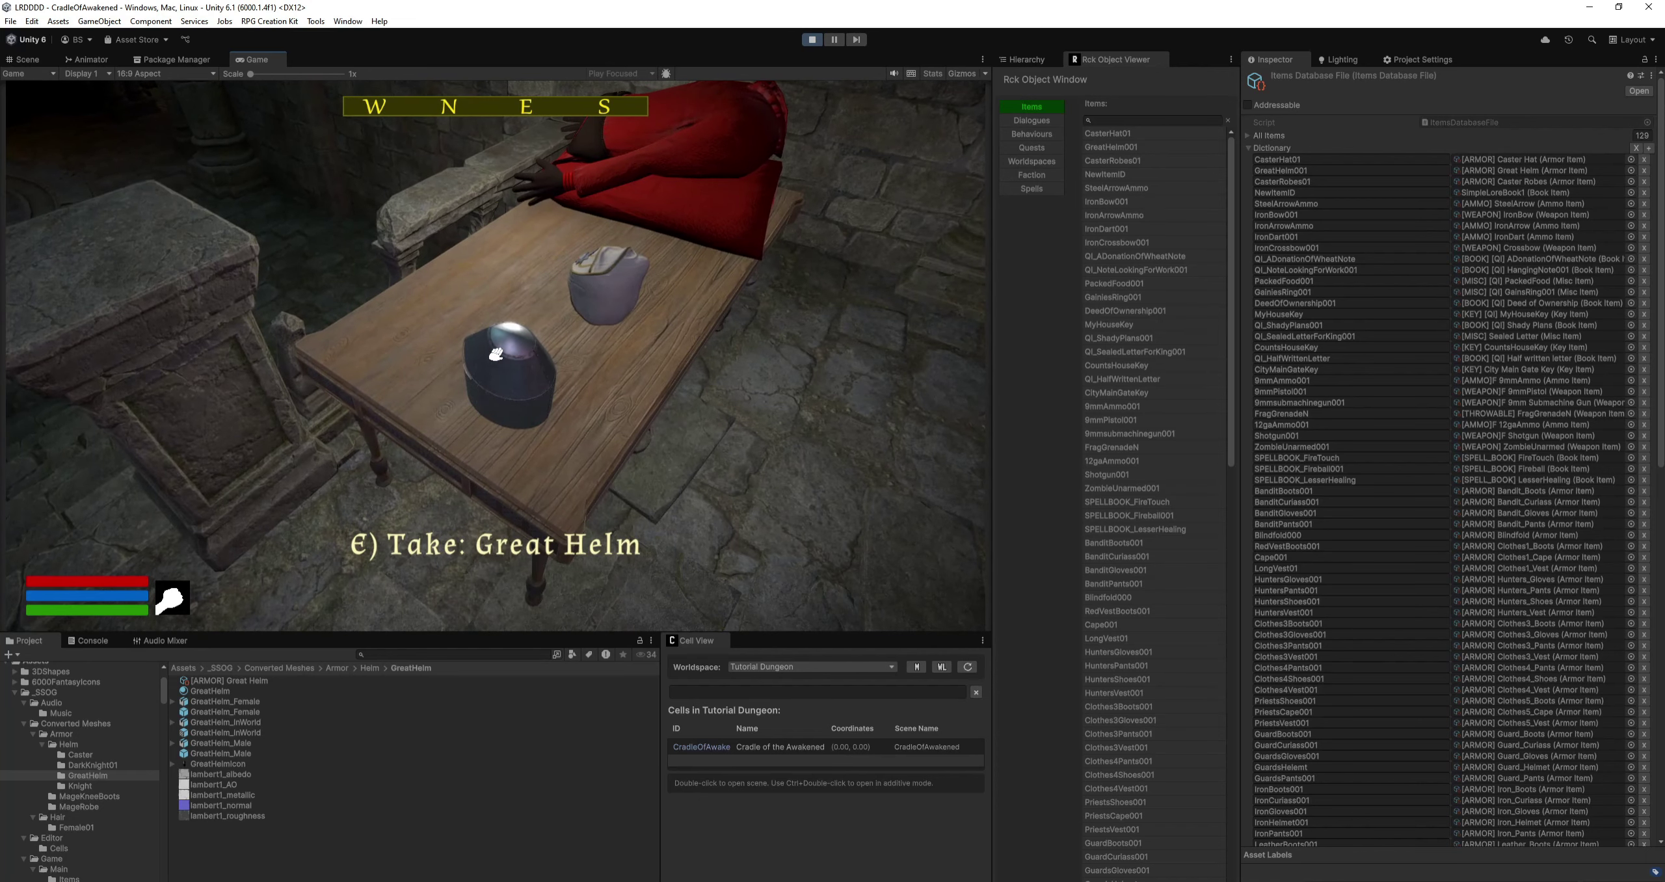
pyautogui.press('e')
pyautogui.press('Tab')
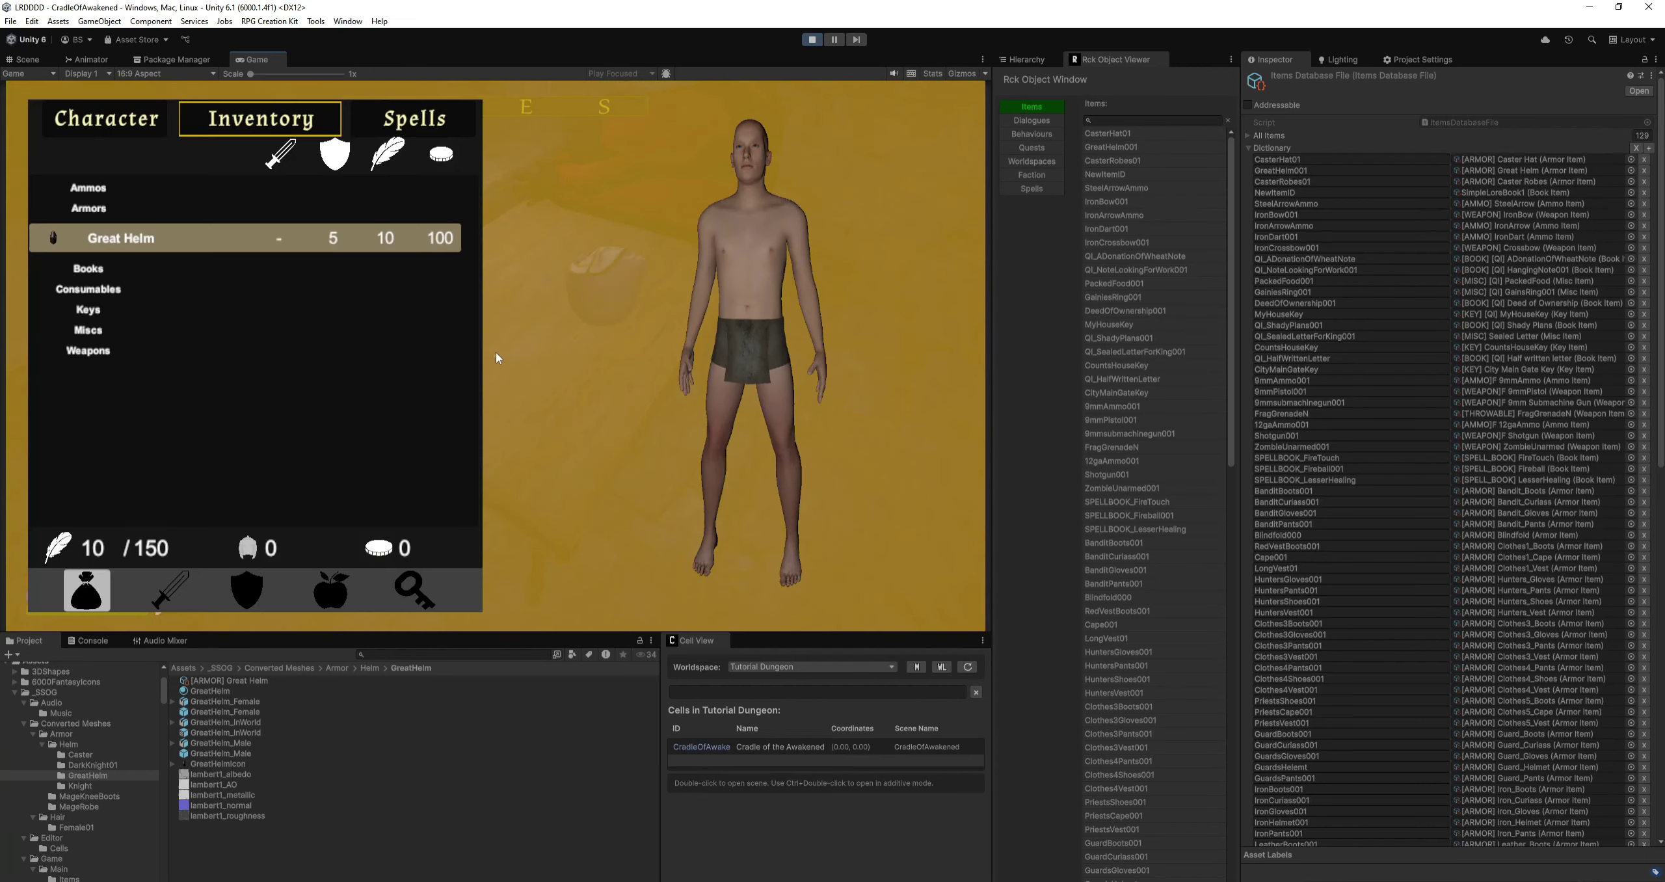
pyautogui.click(165, 245)
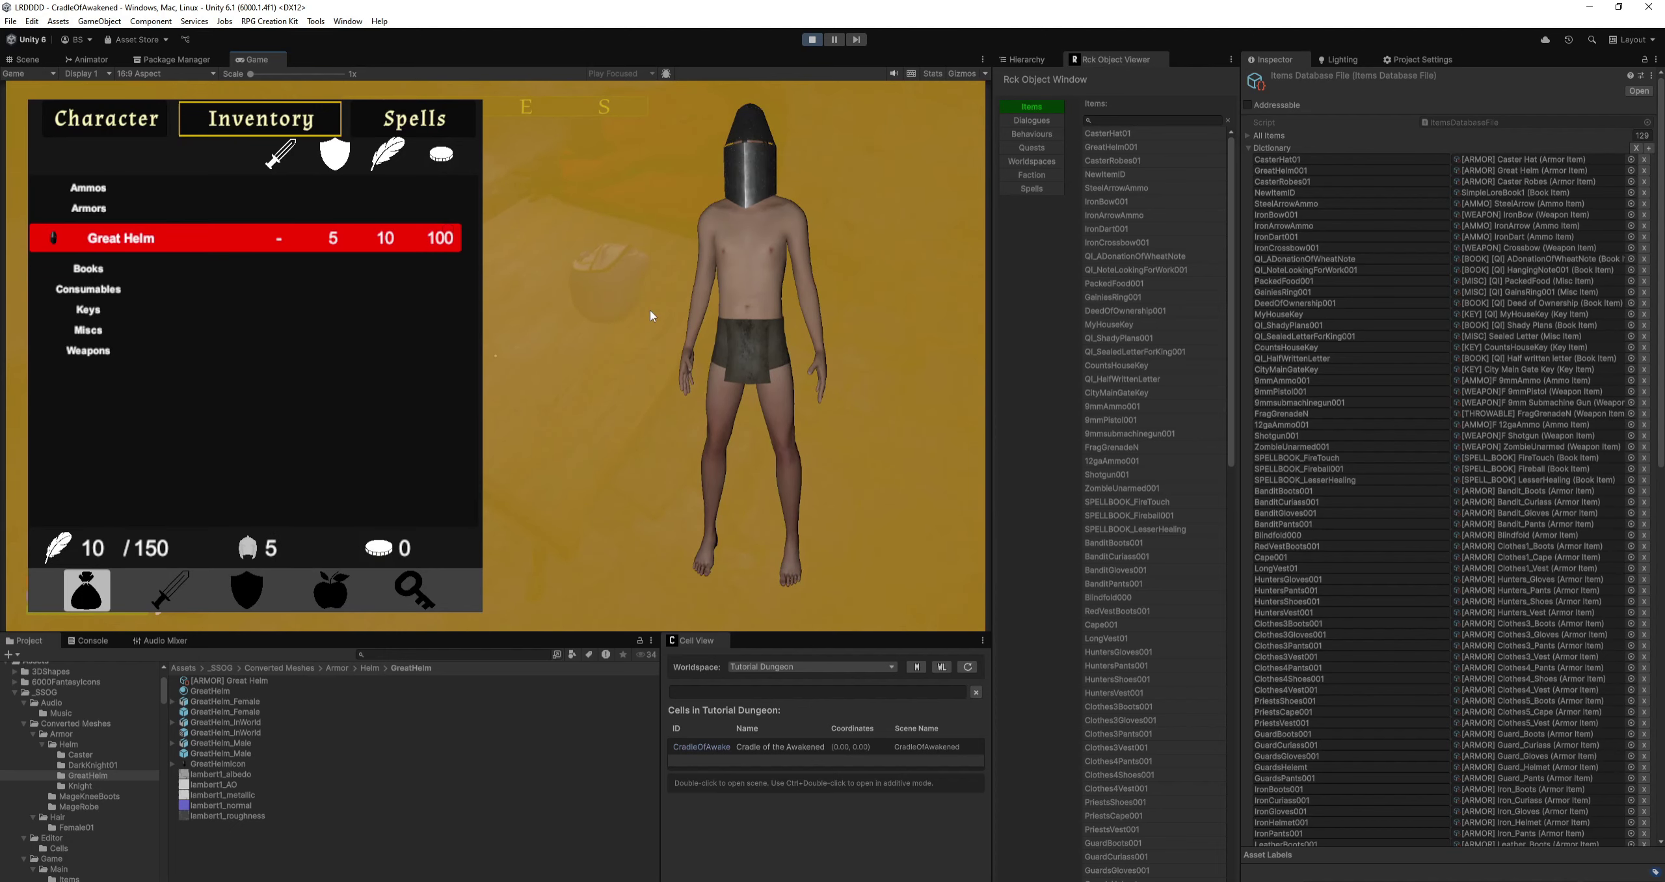
# Leave the inventory and inspect the equipment of the blonde NPC in blue robes from up close and farther away.
pyautogui.press('Tab')
pyautogui.press('w')
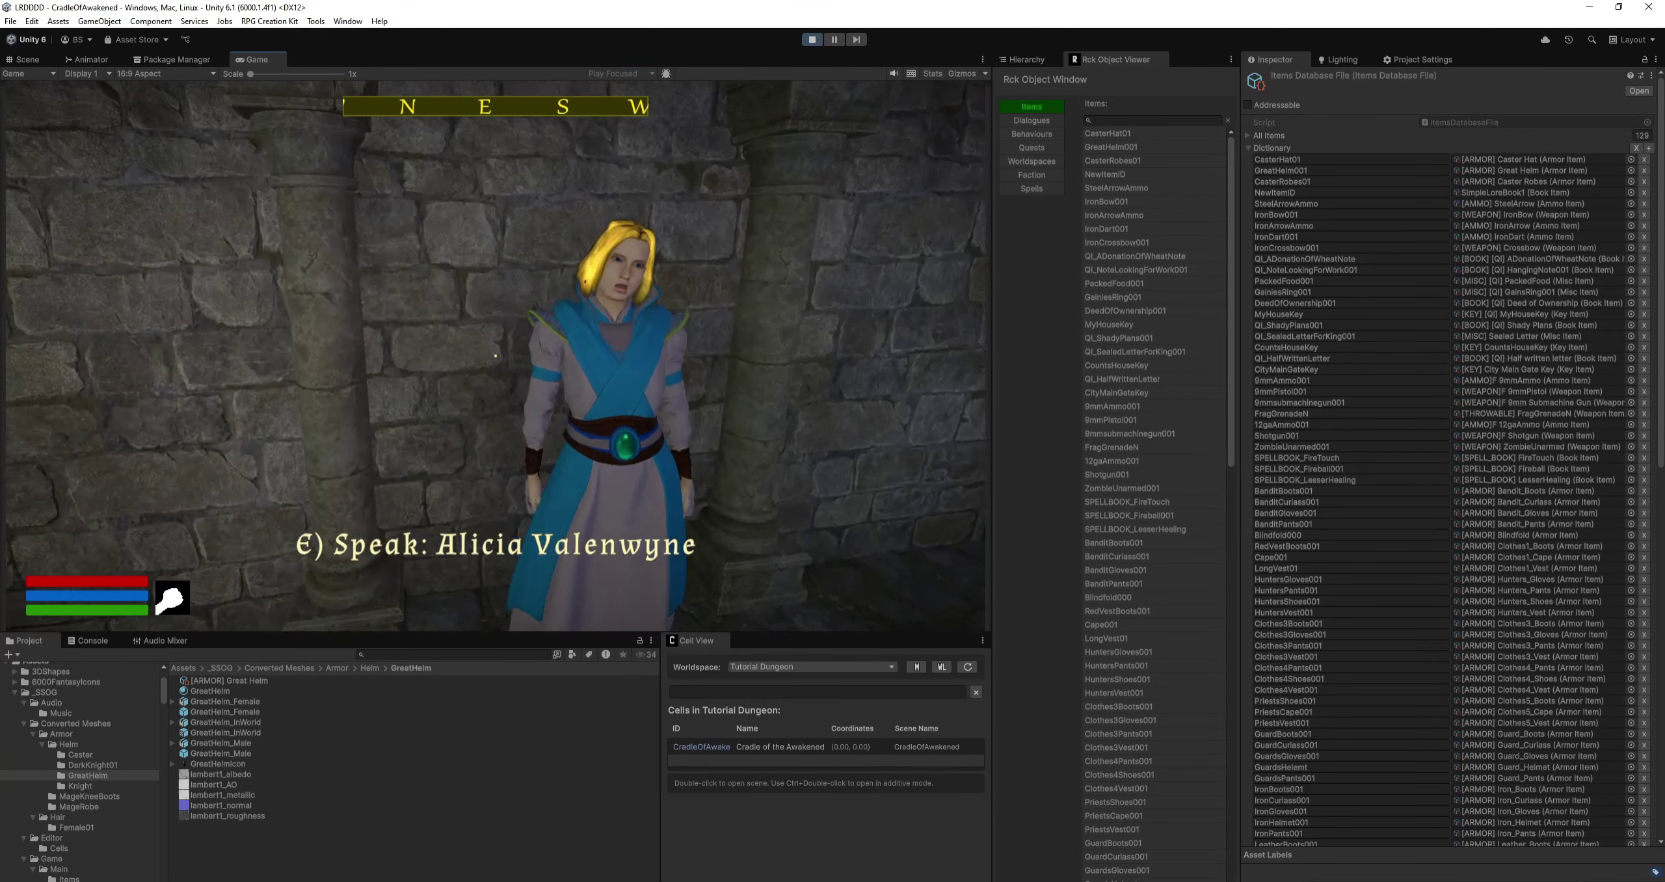
pyautogui.press('w')
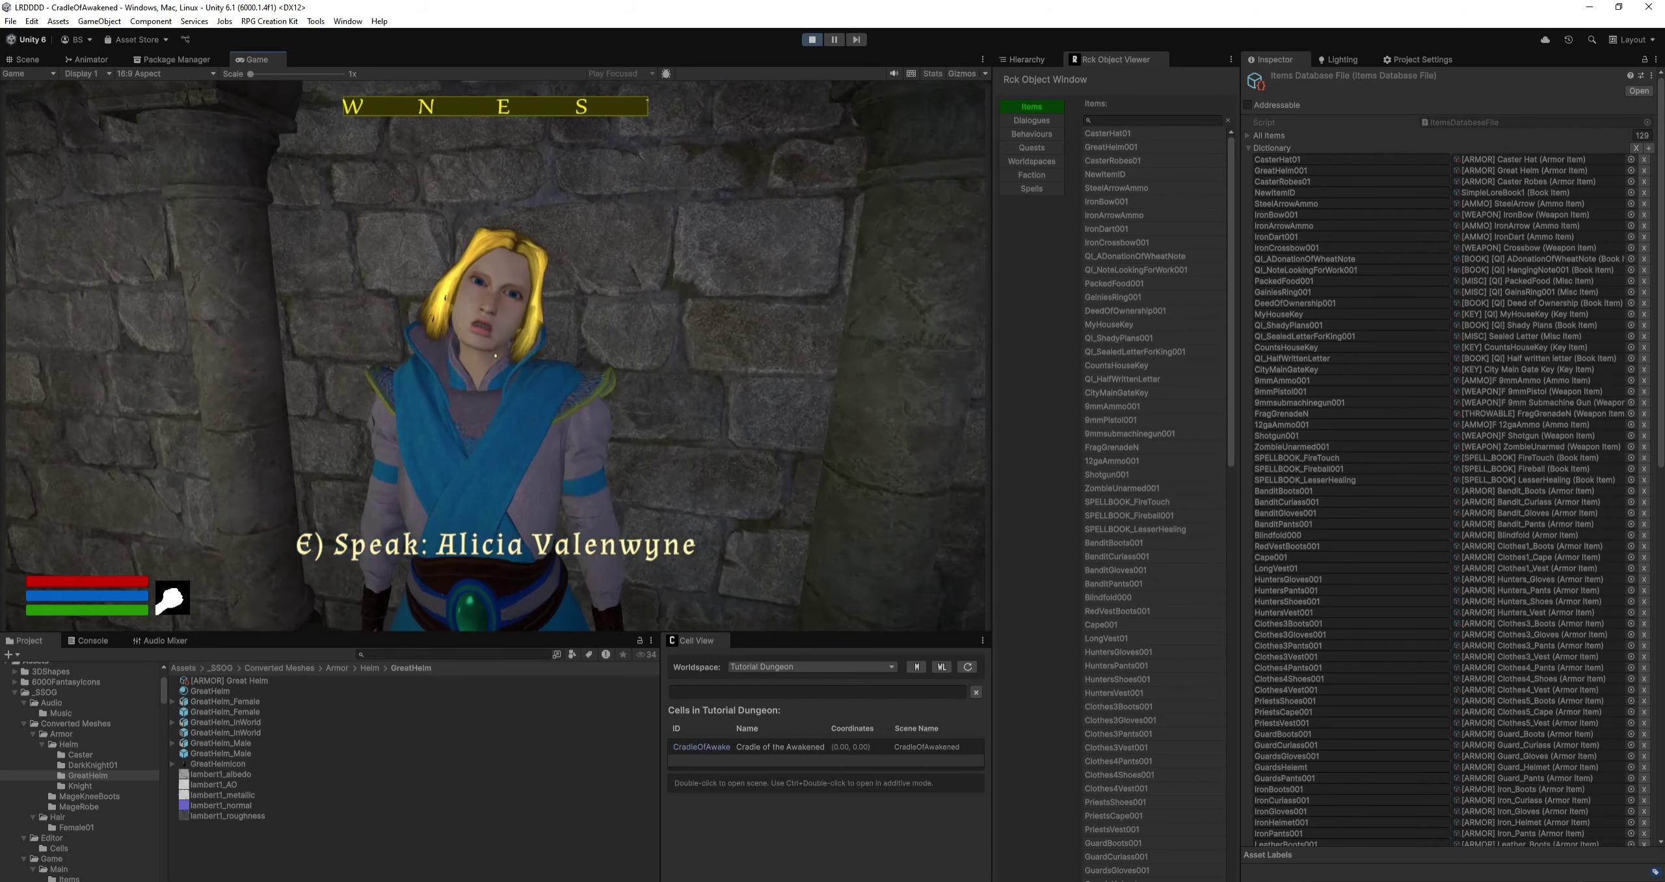
pyautogui.press('s')
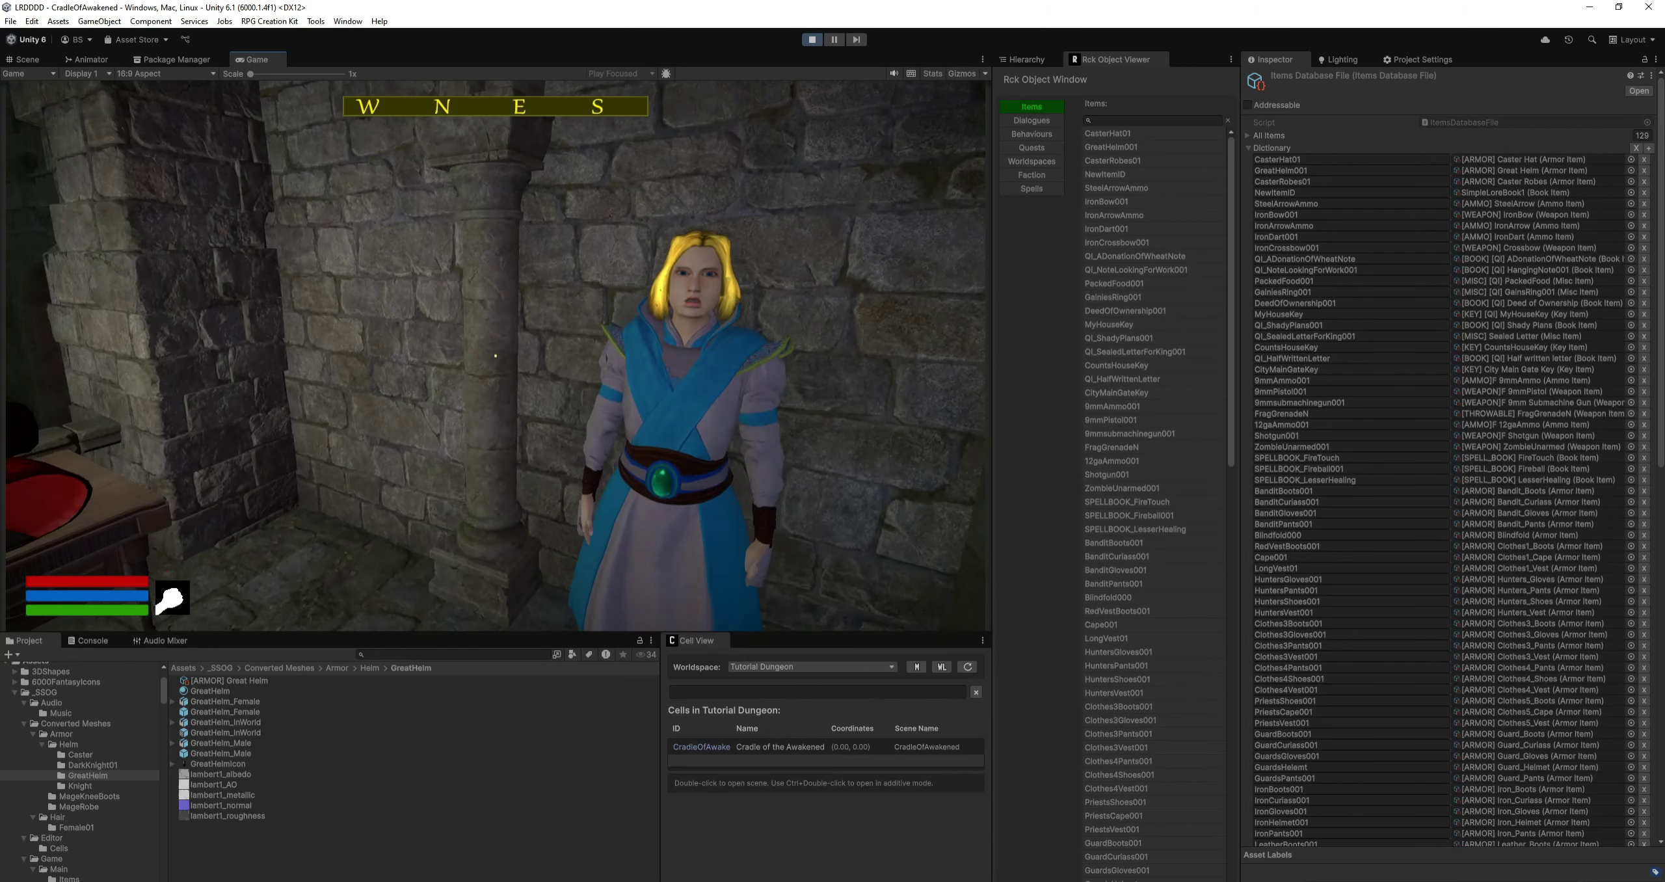
pyautogui.press('s')
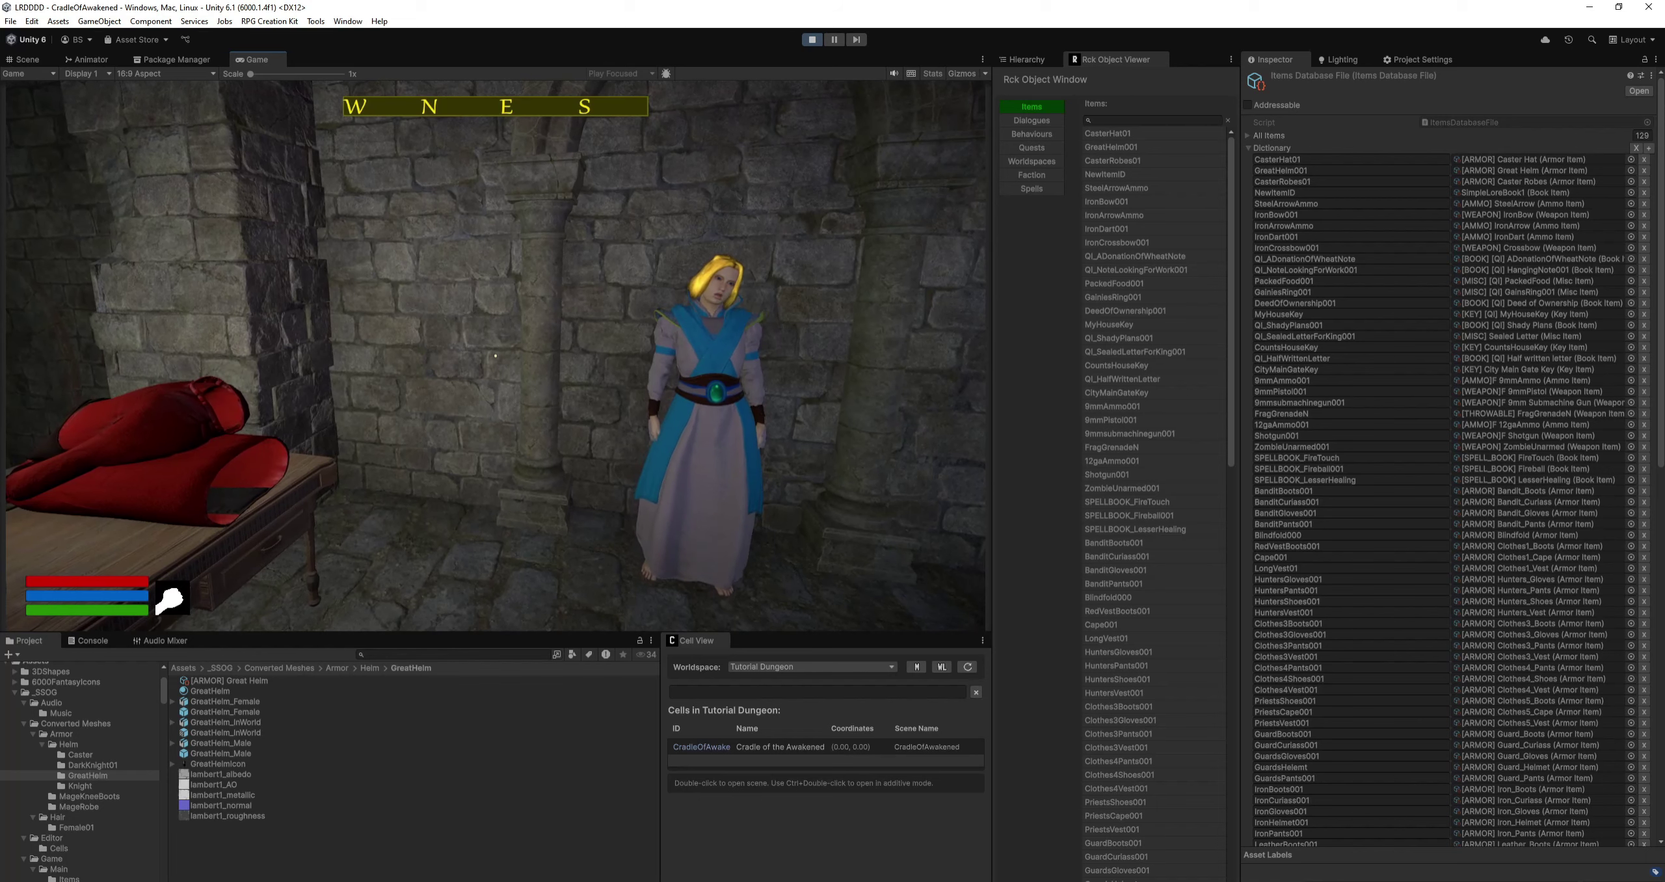
pyautogui.press('a')
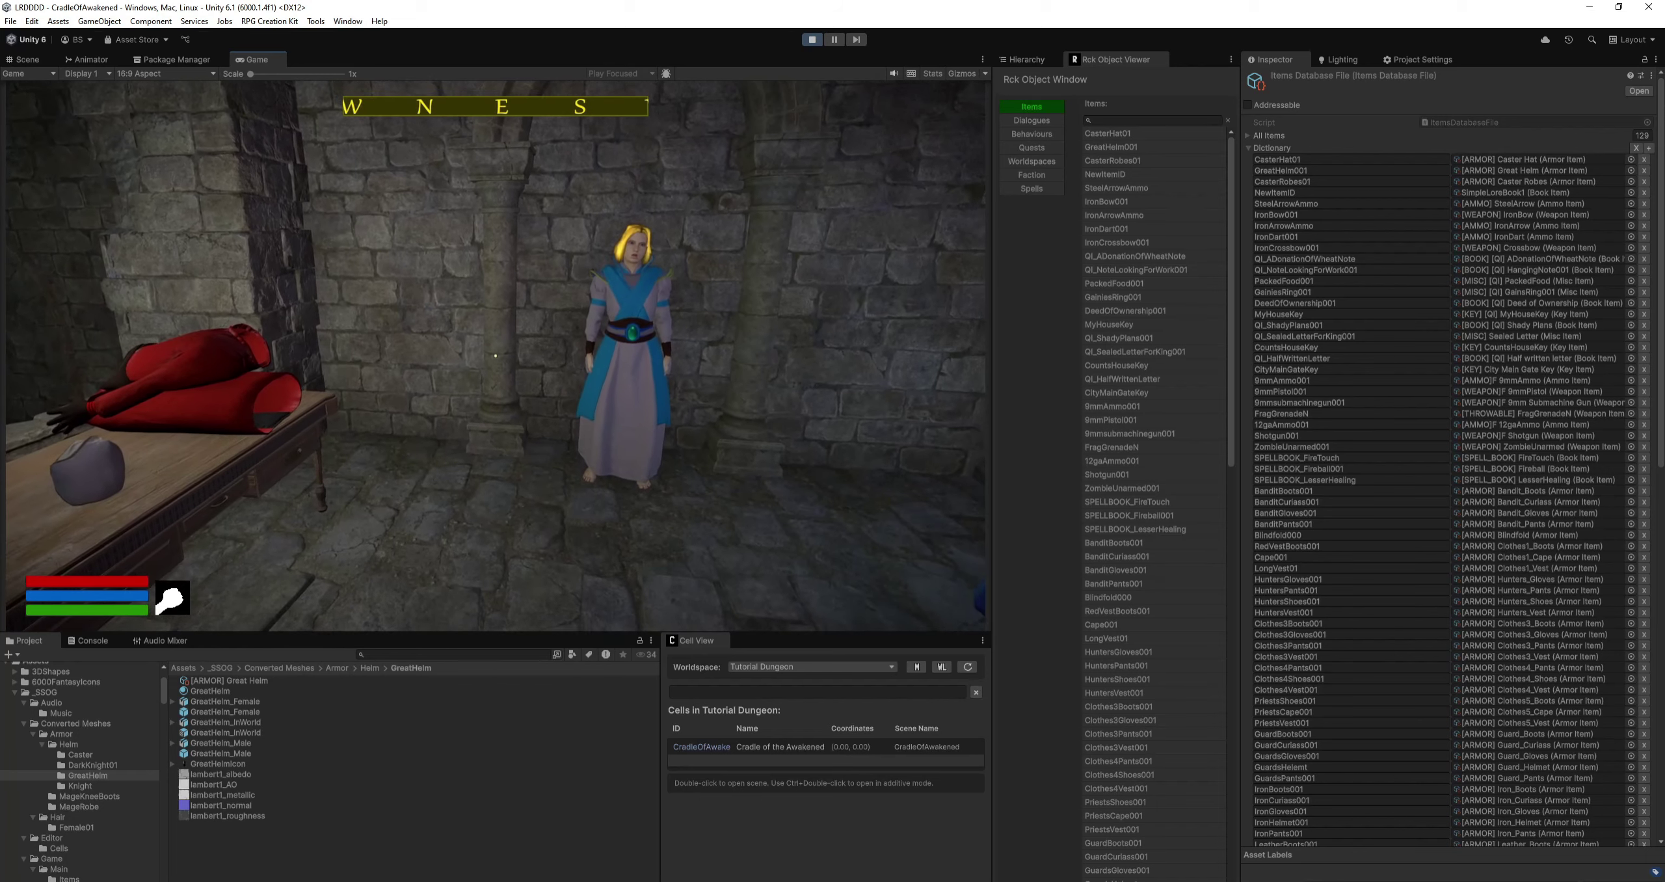
# Check the helm on the player character in third-person view and end the play mode test.
pyautogui.press('v')
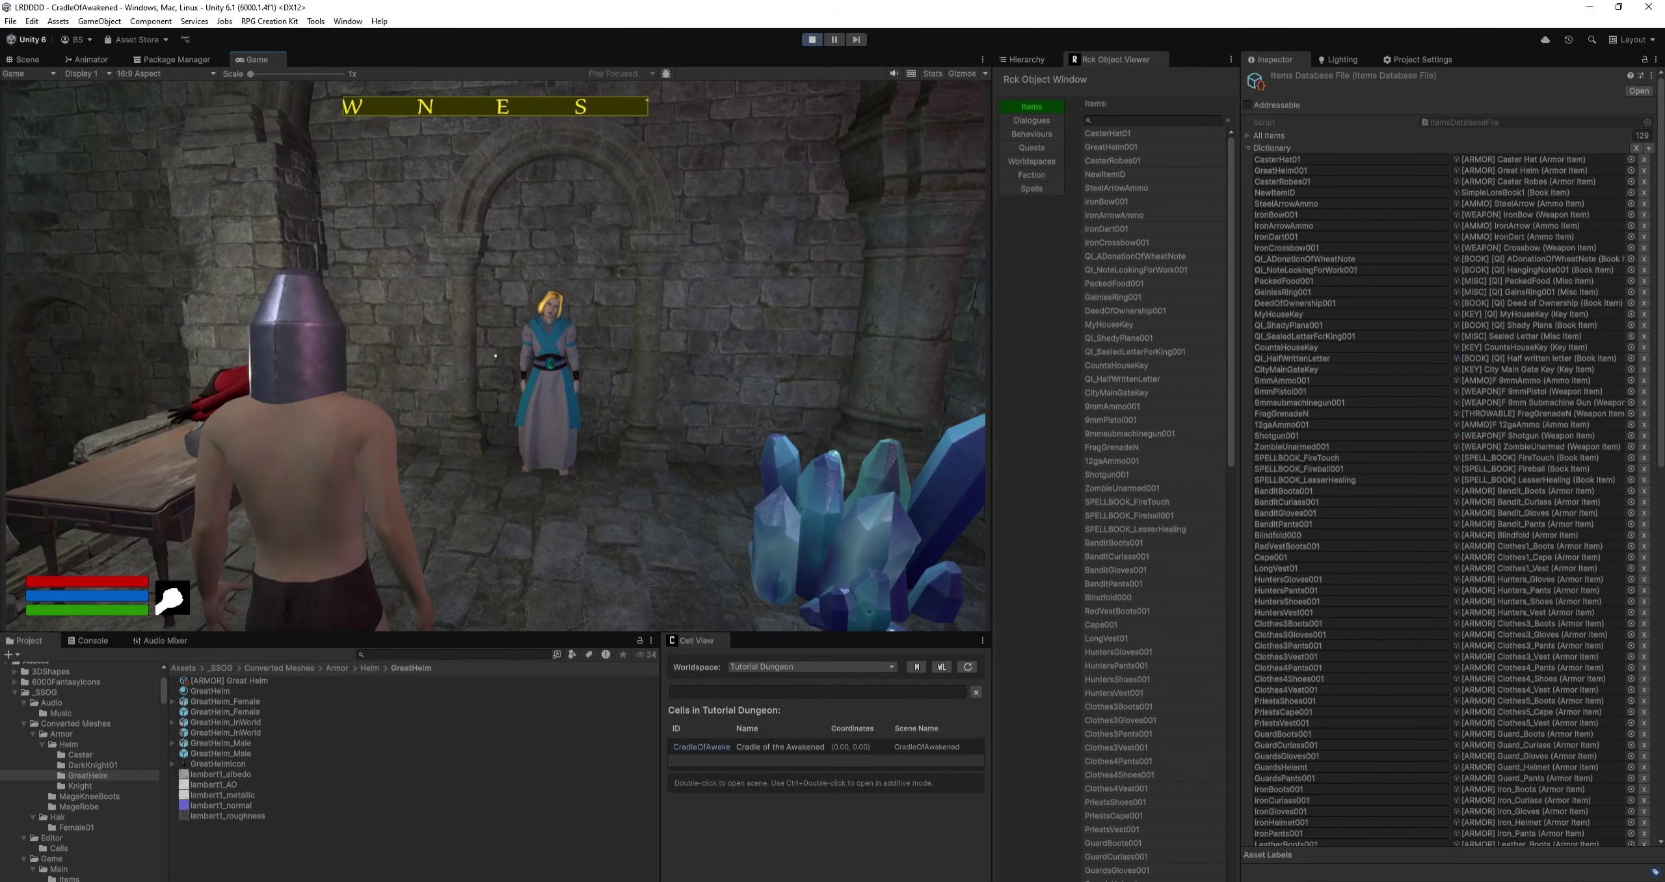
pyautogui.press('Escape')
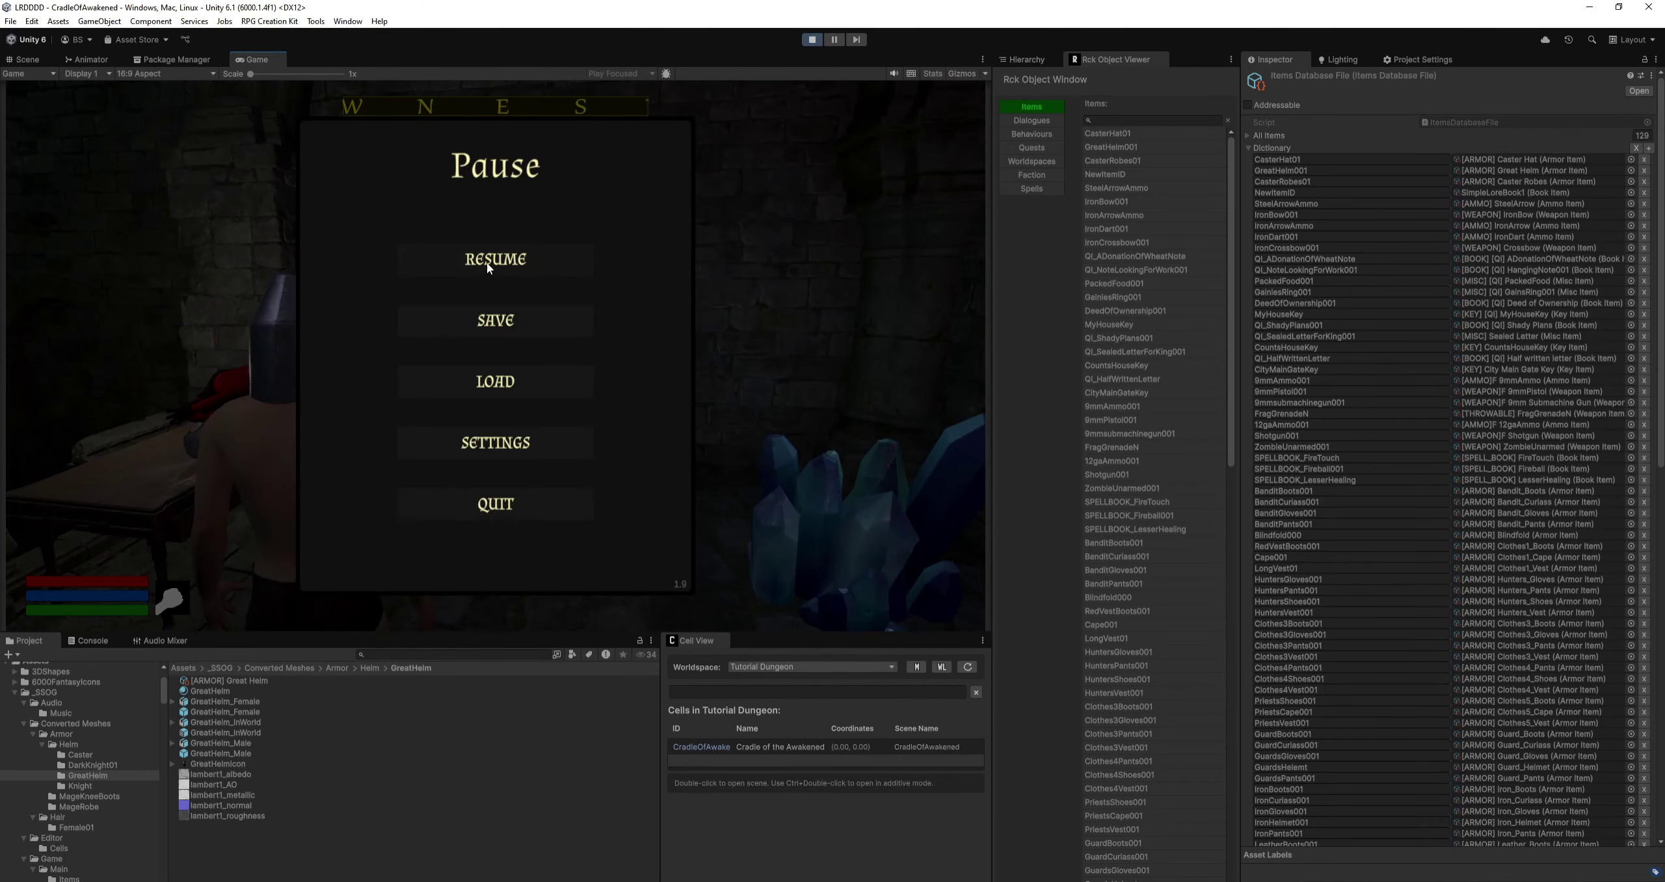
pyautogui.click(811, 40)
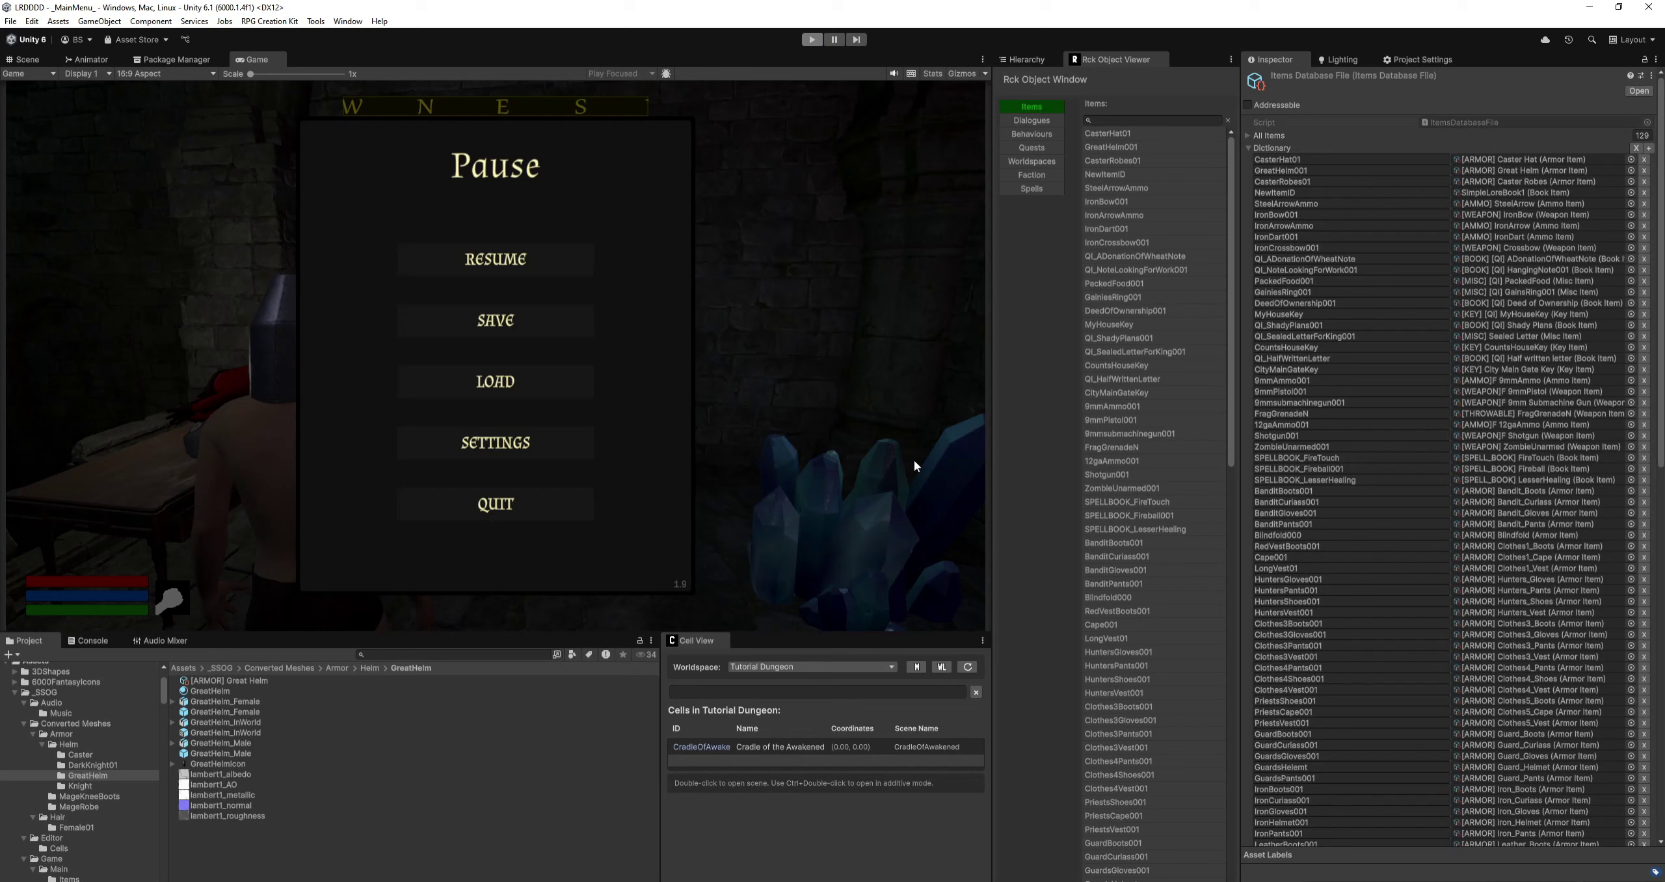